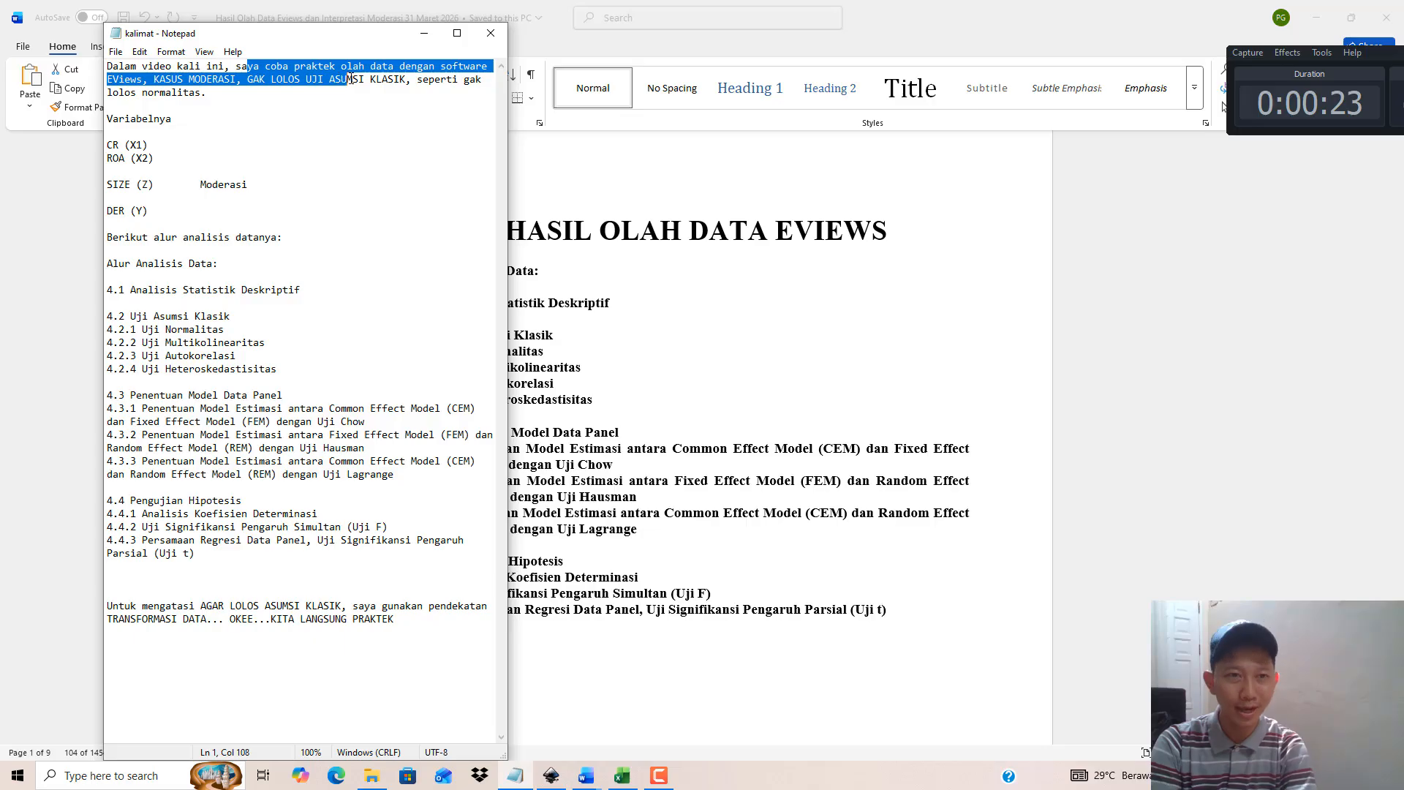
# Step: Review the case description and the variables CR, ROA, SIZE and DER in the kalimat notes, glancing at the Excel data
pyautogui.moveTo(350, 79); pyautogui.dragTo(415, 91)
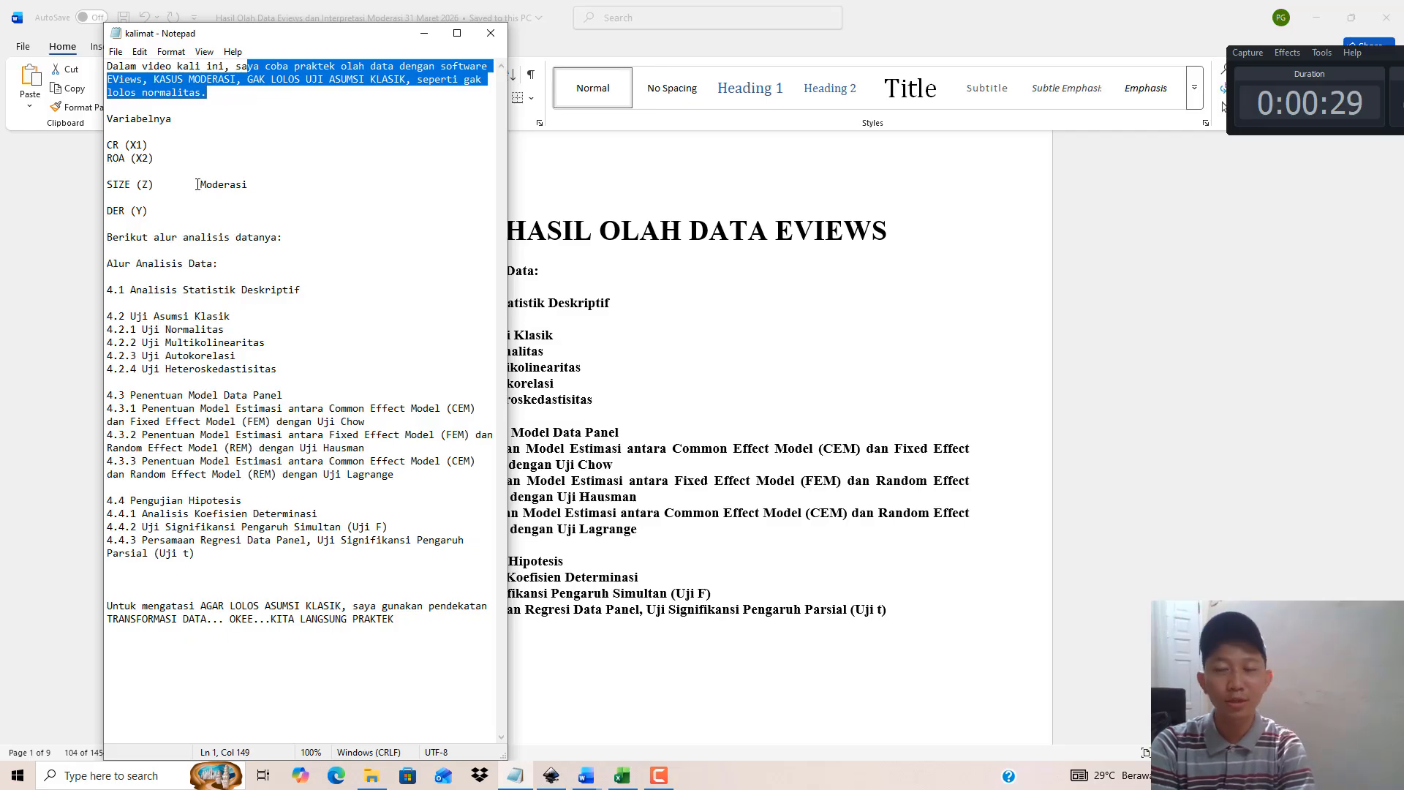
pyautogui.moveTo(149, 144); pyautogui.dragTo(104, 146)
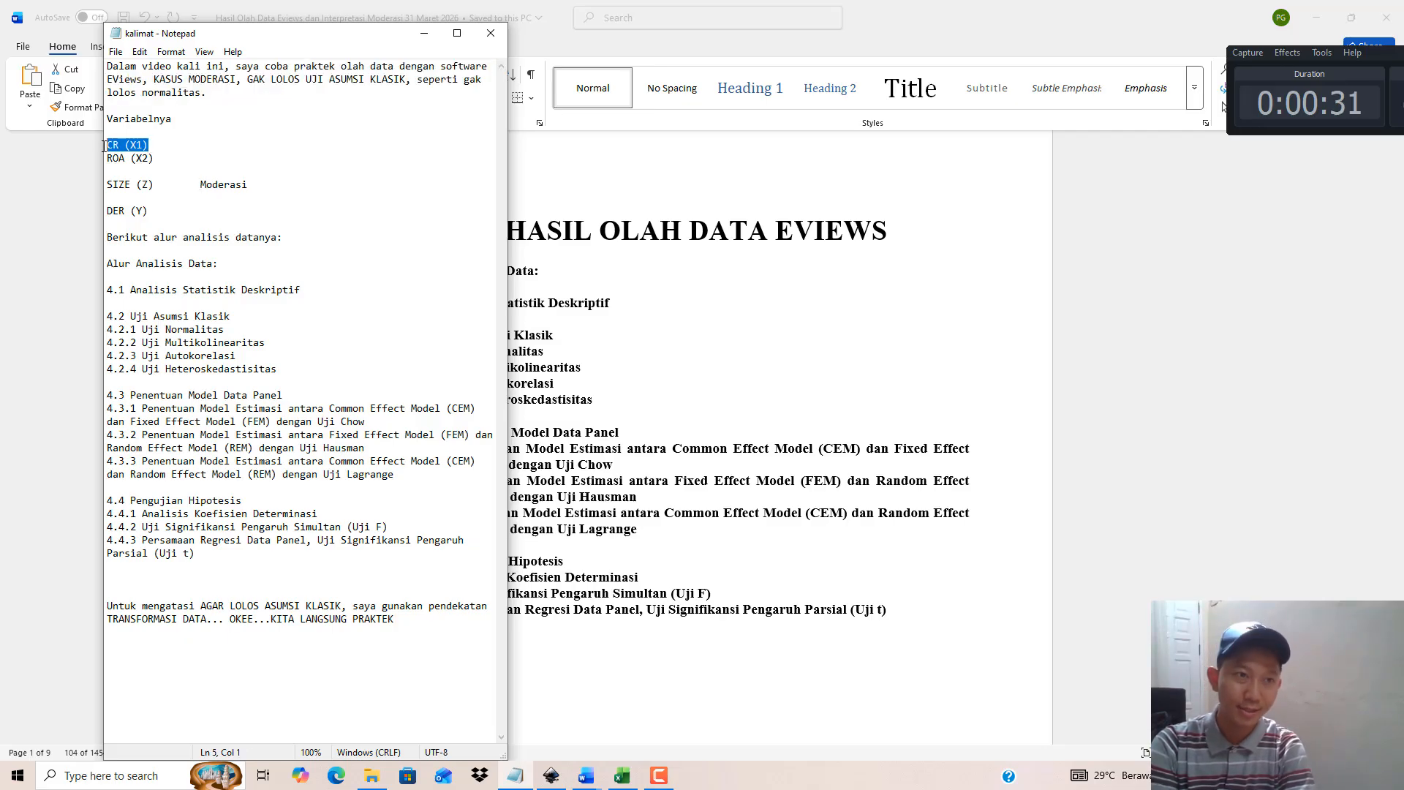
pyautogui.click(622, 775)
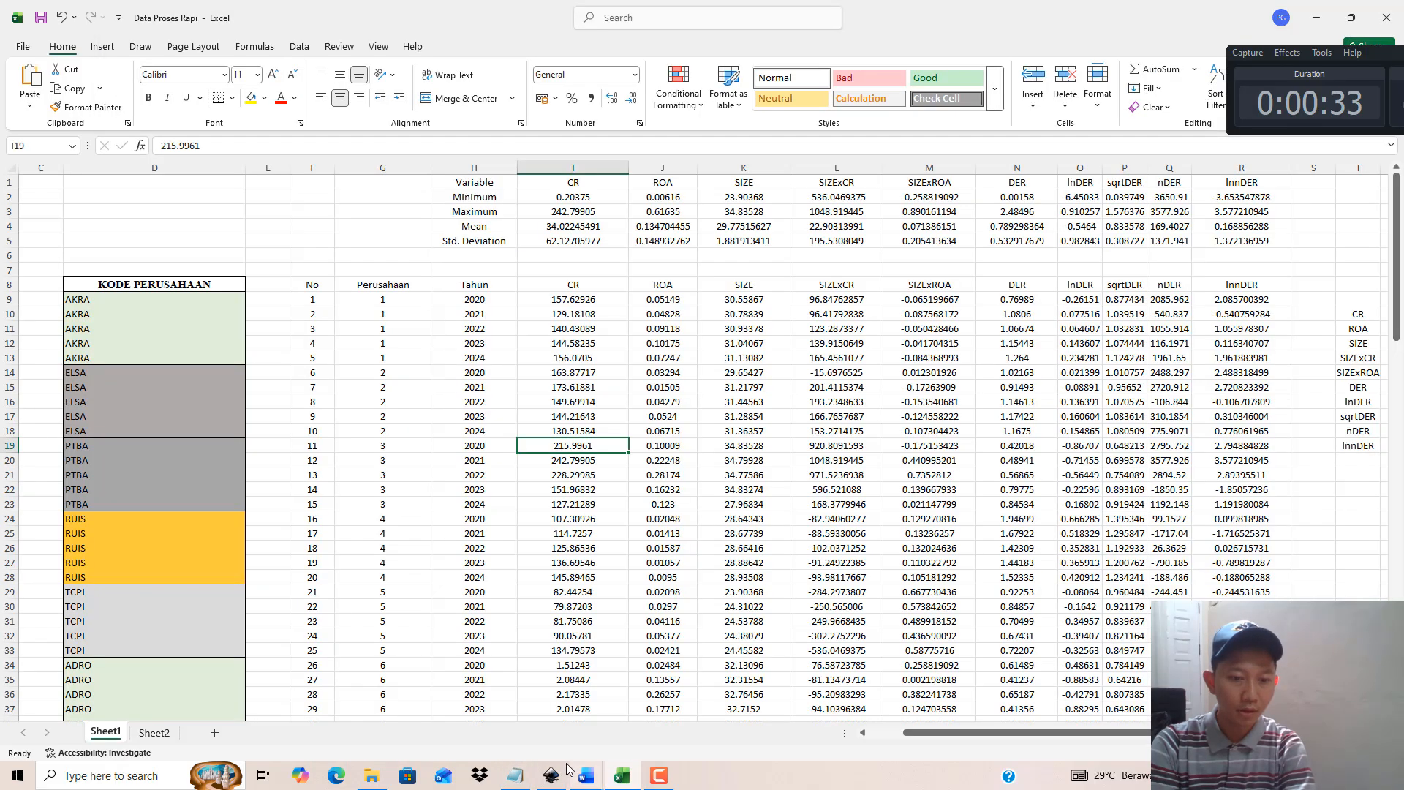
pyautogui.click(506, 777)
pyautogui.moveTo(156, 157); pyautogui.dragTo(105, 158)
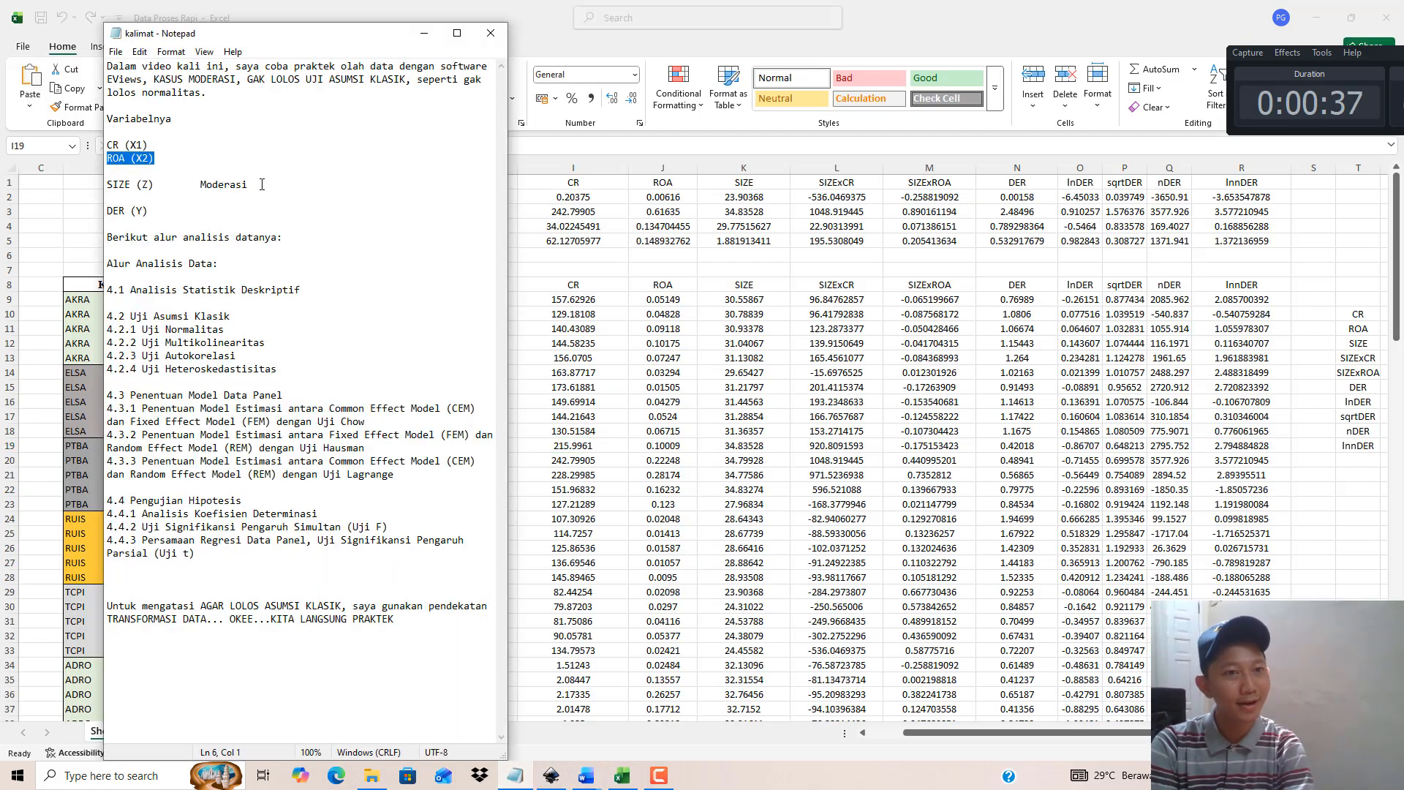
pyautogui.moveTo(262, 184); pyautogui.dragTo(104, 185)
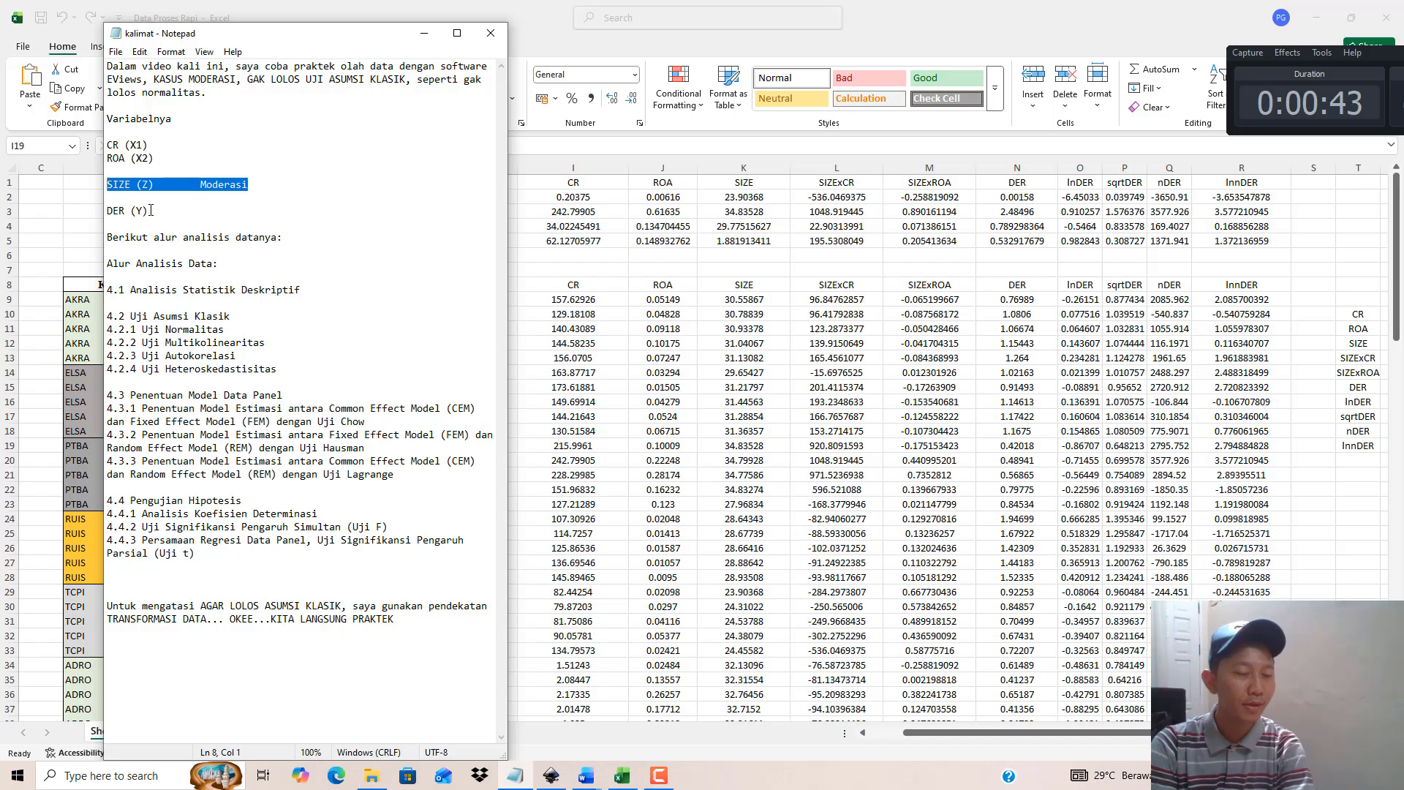
pyautogui.moveTo(151, 211); pyautogui.dragTo(107, 210)
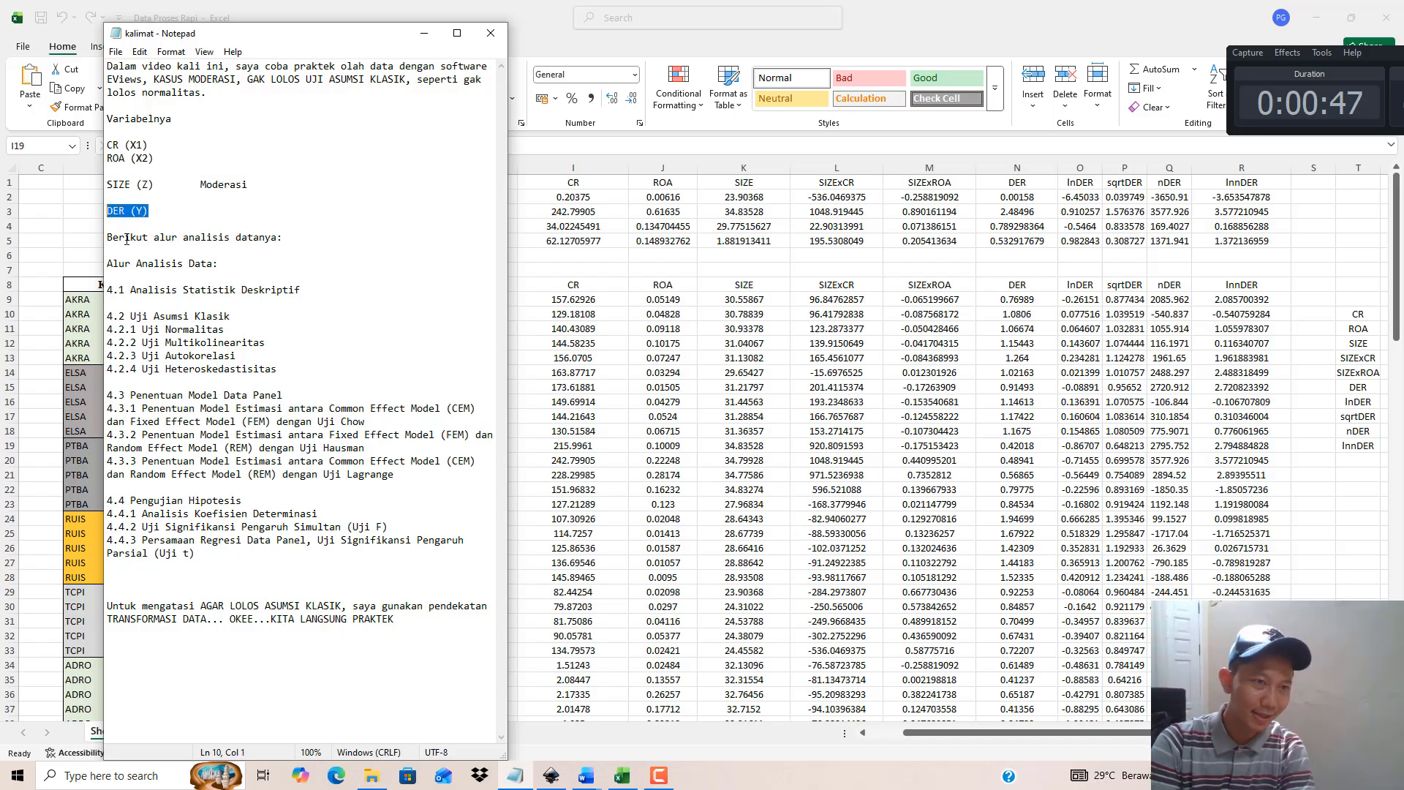
pyautogui.click(125, 237)
pyautogui.moveTo(142, 245); pyautogui.dragTo(209, 284)
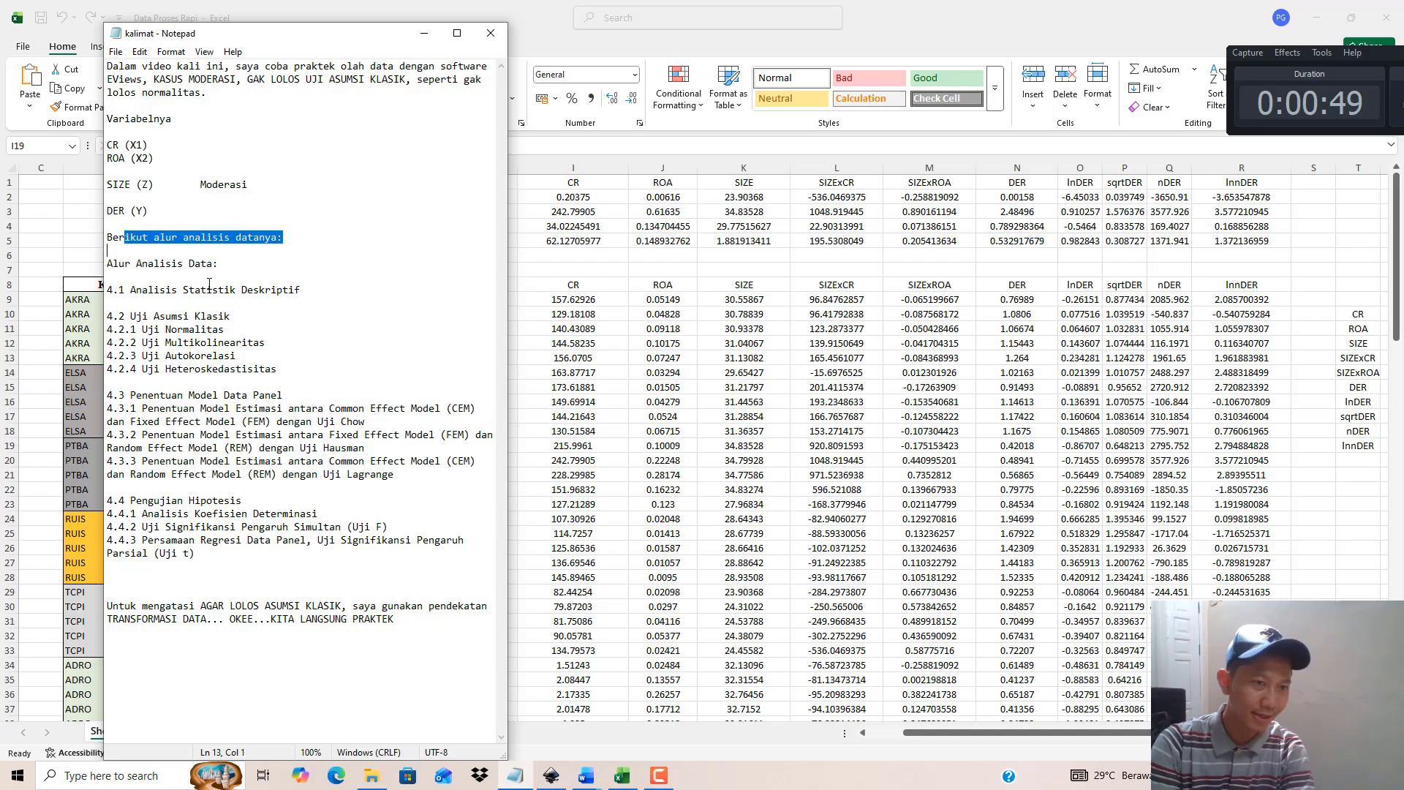
# Step: Delete the line "4.1 Analisis Statistik Deskriptif" from the analysis outline in the notes
pyautogui.click(311, 292)
pyautogui.moveTo(310, 290); pyautogui.dragTo(74, 283)
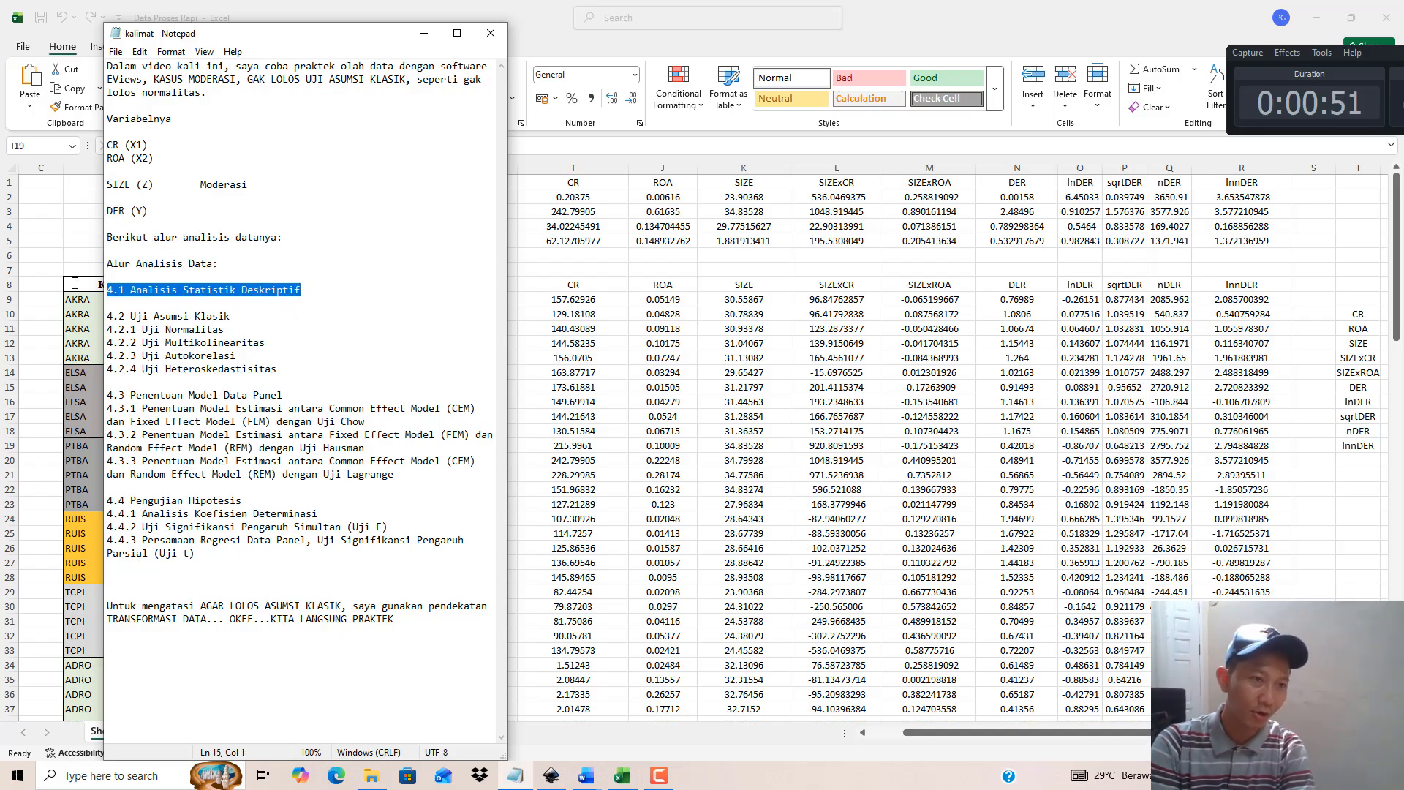
pyautogui.press('BackSpace')
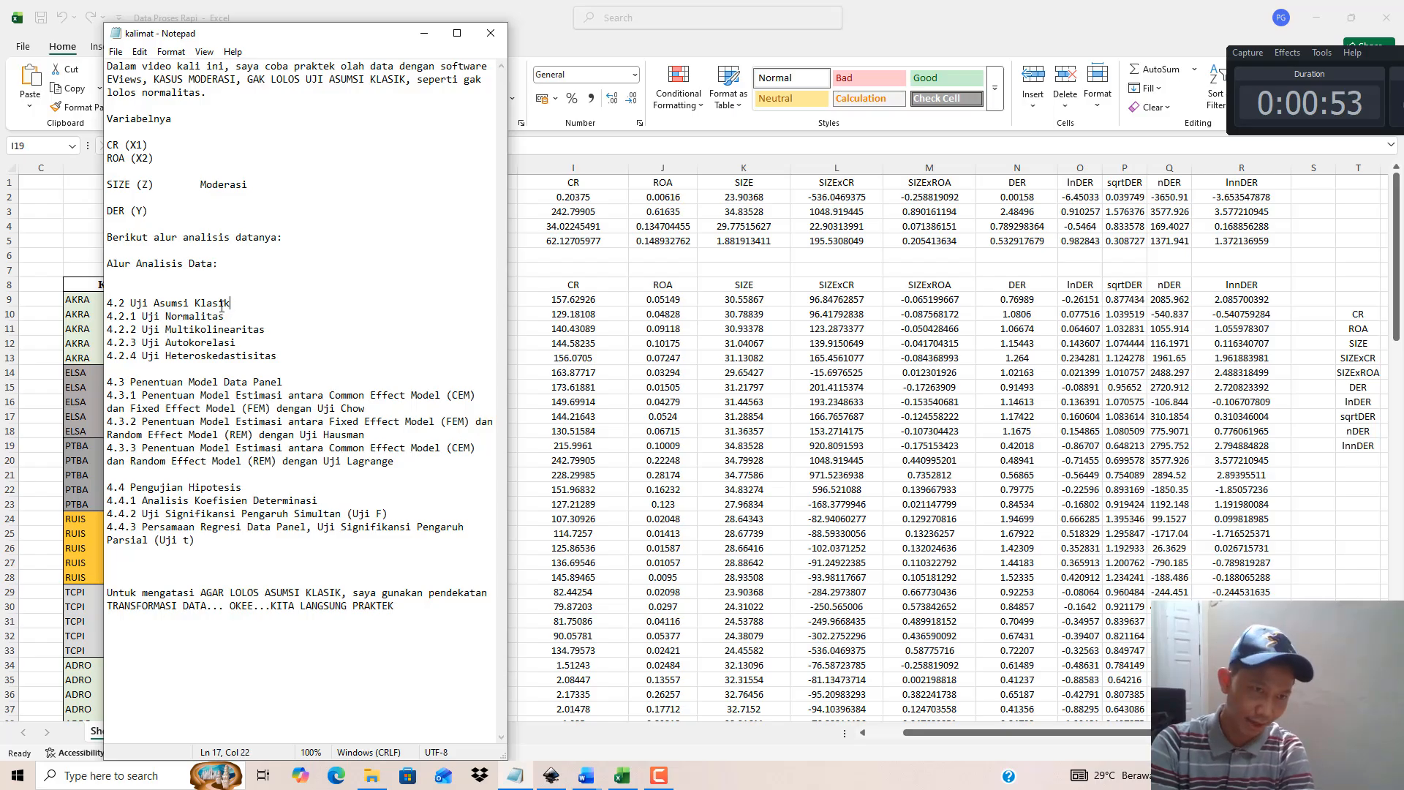
# Step: Read through the outline's classical assumption tests, panel model selection and hypothesis testing items, plus the closing note on data transformation
pyautogui.moveTo(231, 303); pyautogui.dragTo(107, 303)
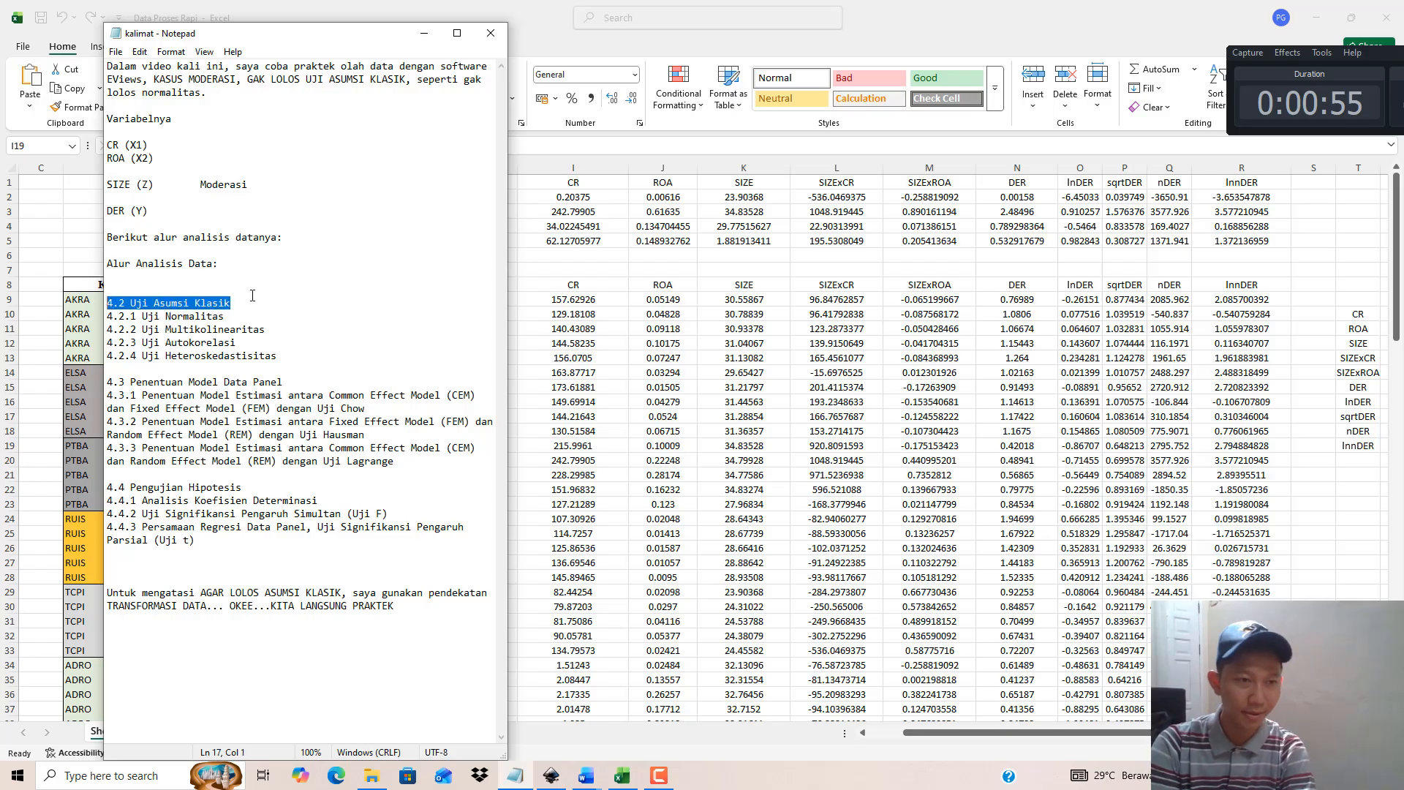
pyautogui.moveTo(231, 318); pyautogui.dragTo(142, 317)
pyautogui.click(272, 331)
pyautogui.moveTo(272, 331); pyautogui.dragTo(175, 342)
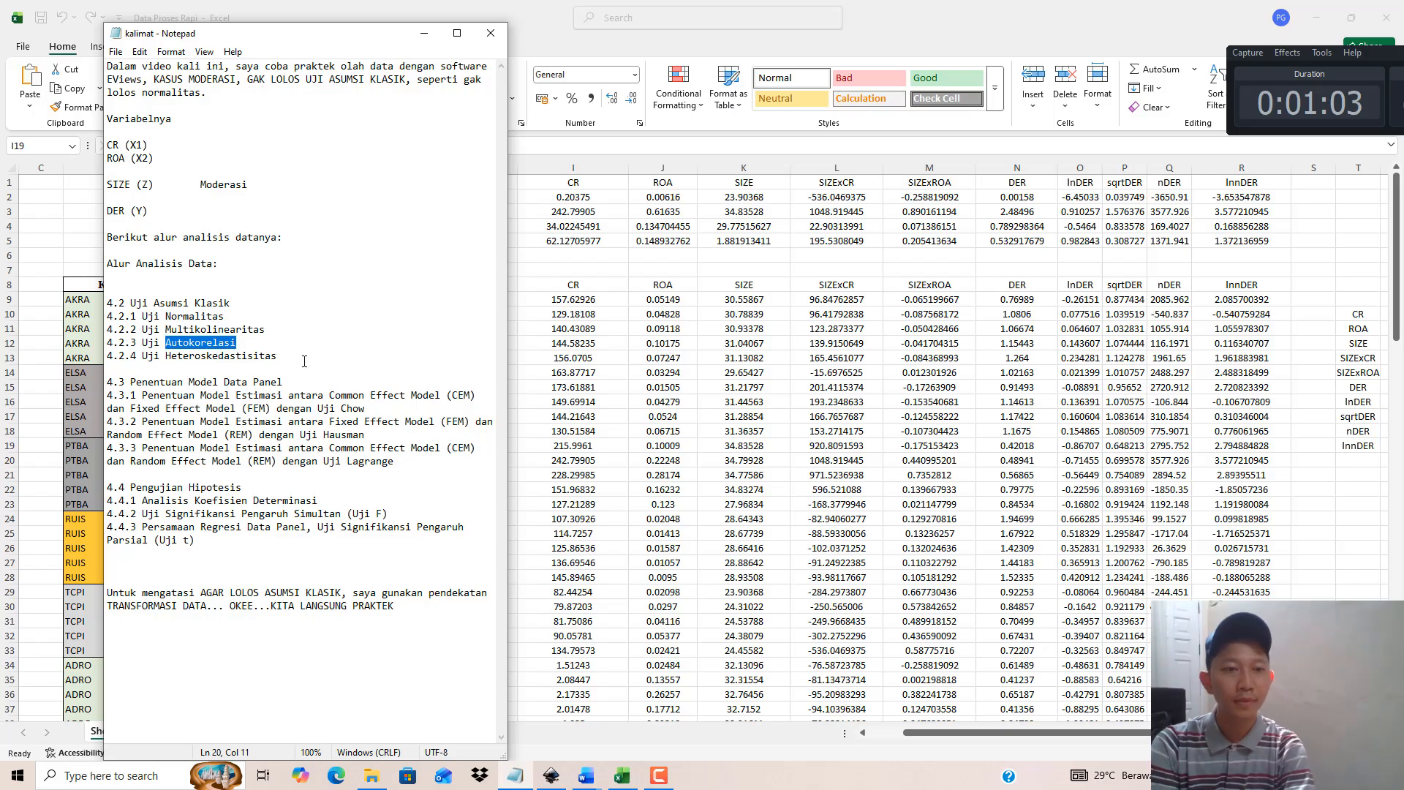
pyautogui.moveTo(291, 357); pyautogui.dragTo(161, 352)
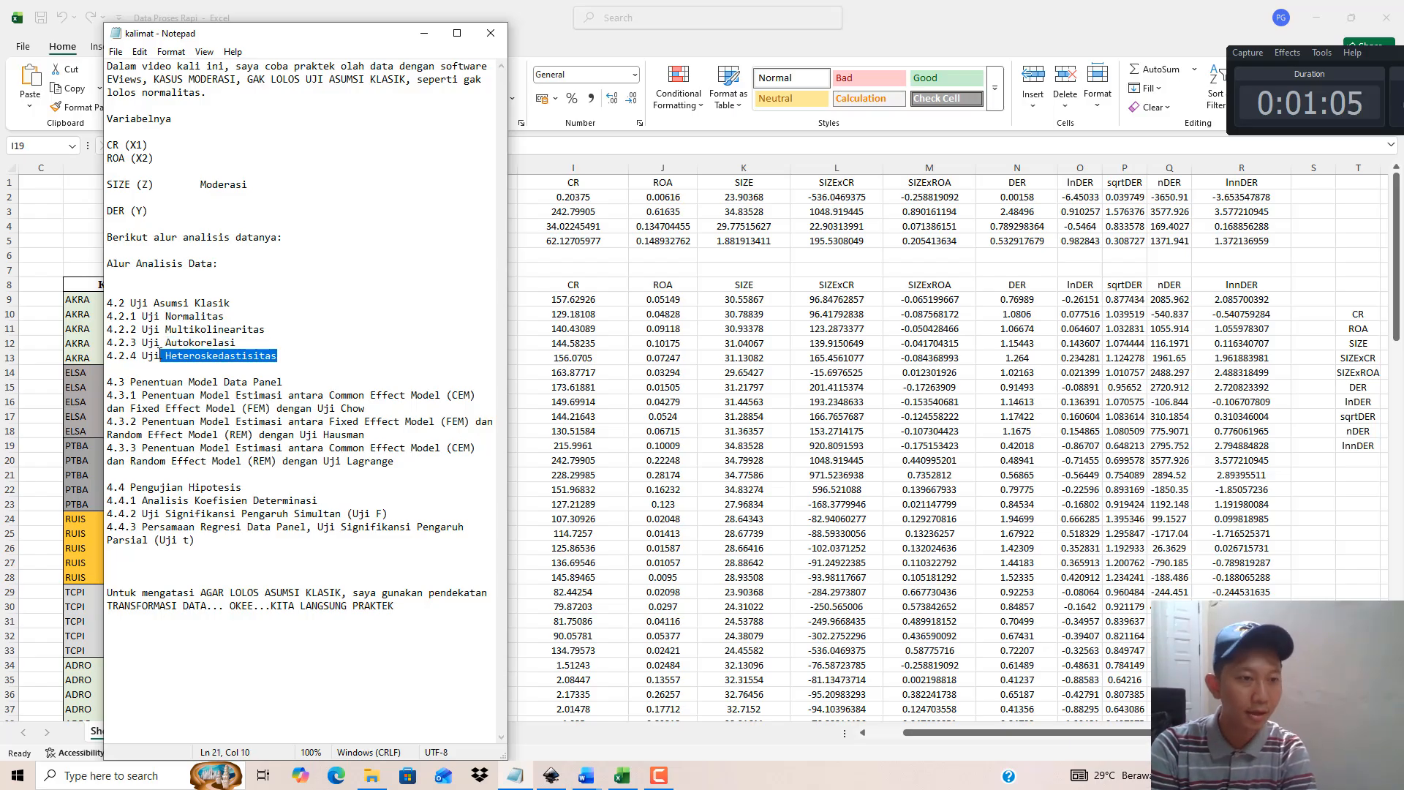
pyautogui.moveTo(284, 381); pyautogui.dragTo(178, 380)
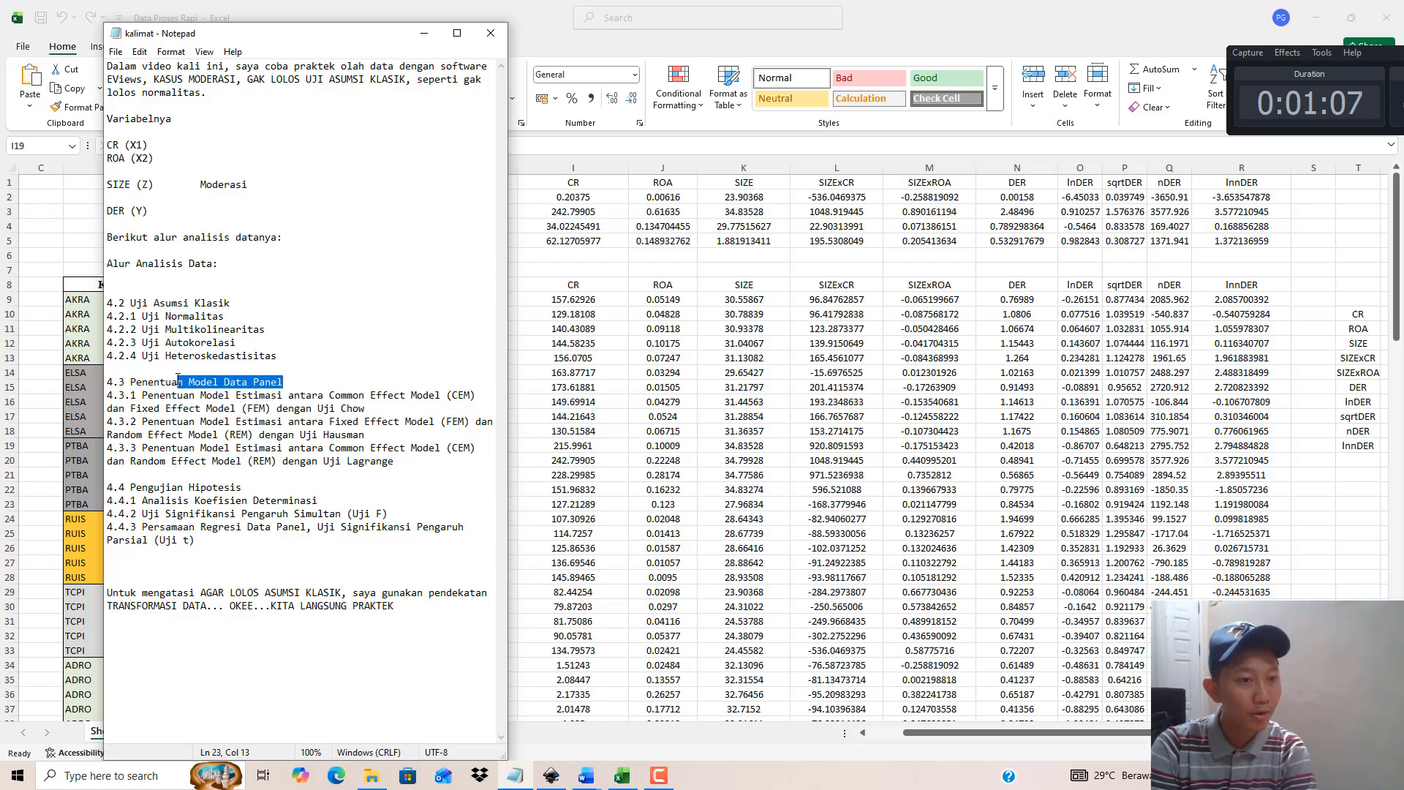
pyautogui.moveTo(281, 394); pyautogui.dragTo(231, 395)
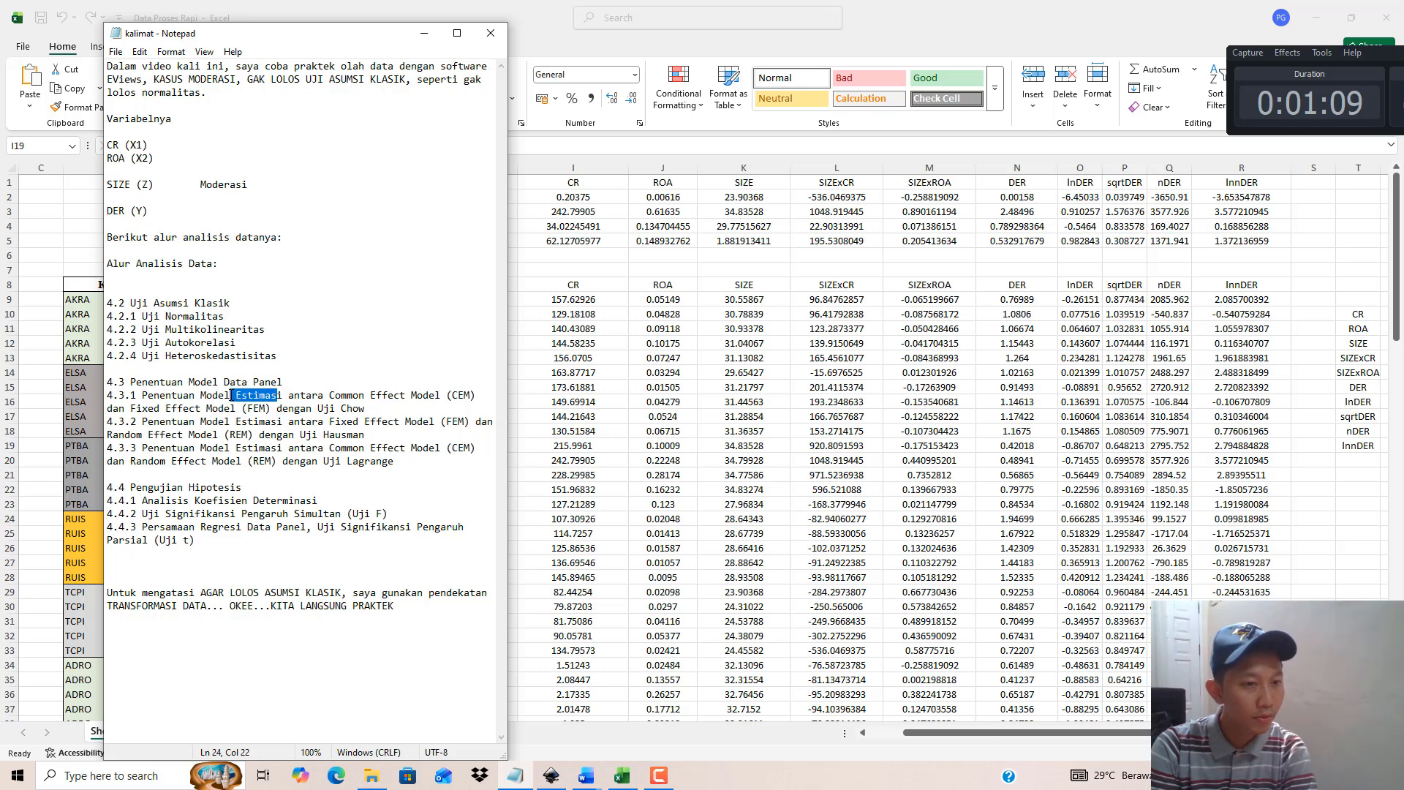
pyautogui.moveTo(365, 409); pyautogui.dragTo(323, 434)
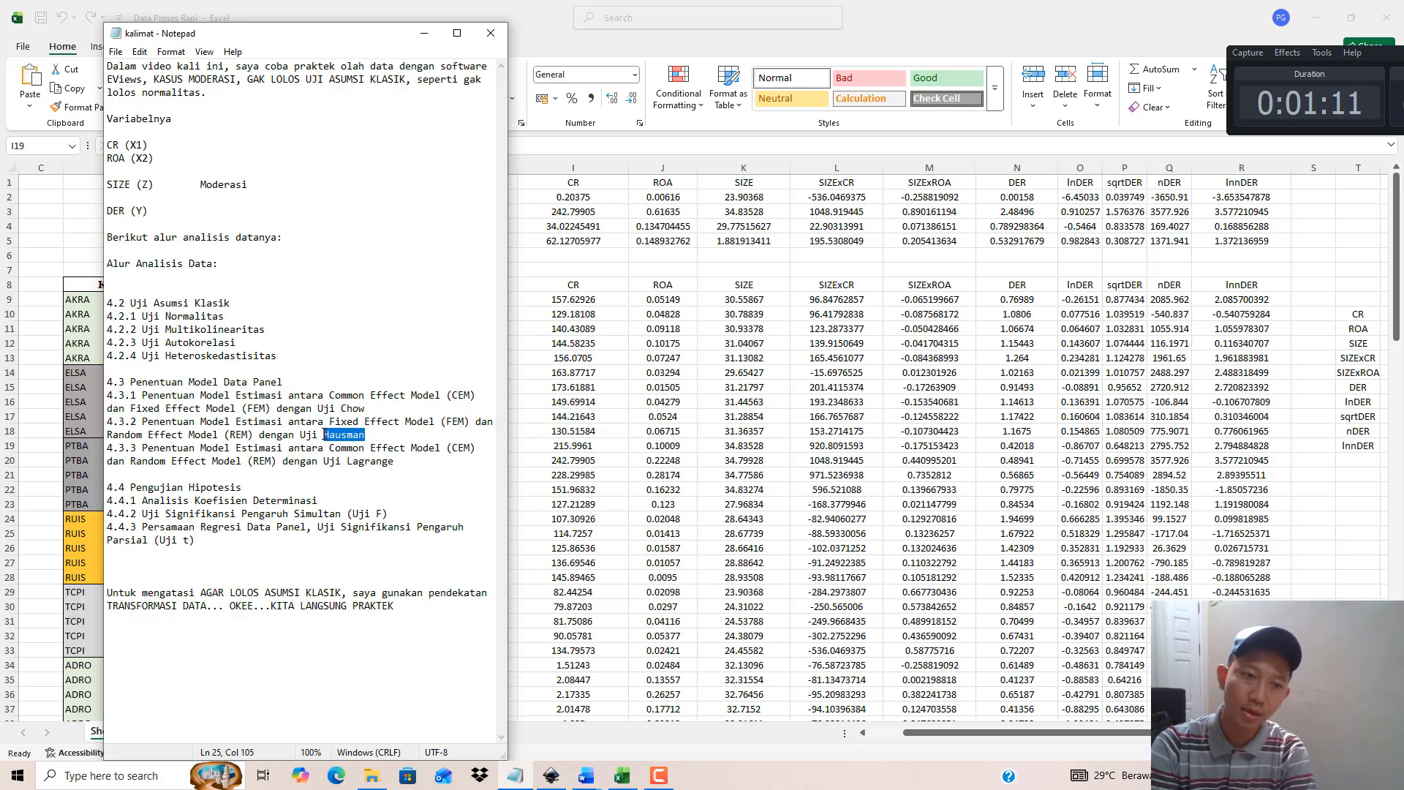
pyautogui.moveTo(402, 456); pyautogui.dragTo(352, 461)
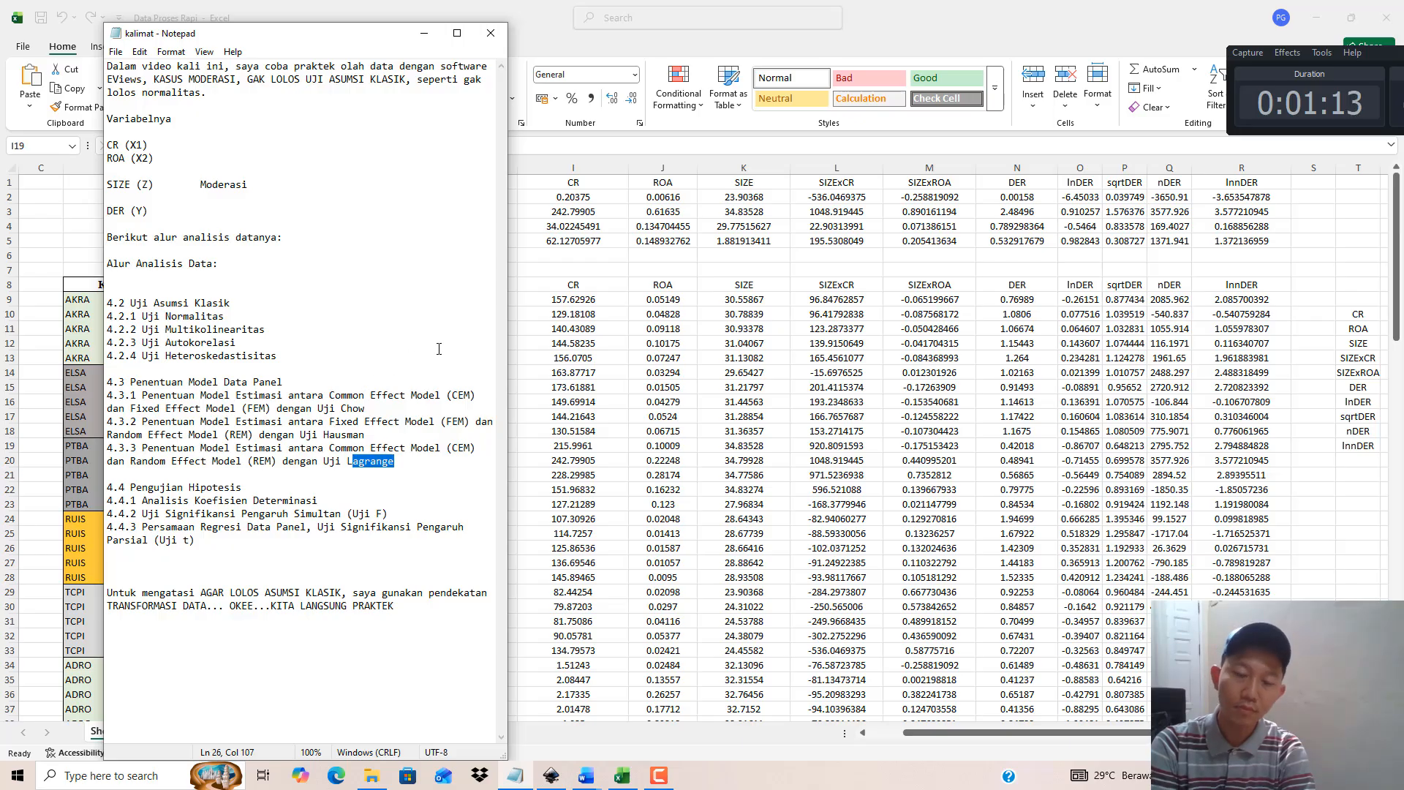
pyautogui.moveTo(245, 487); pyautogui.dragTo(166, 487)
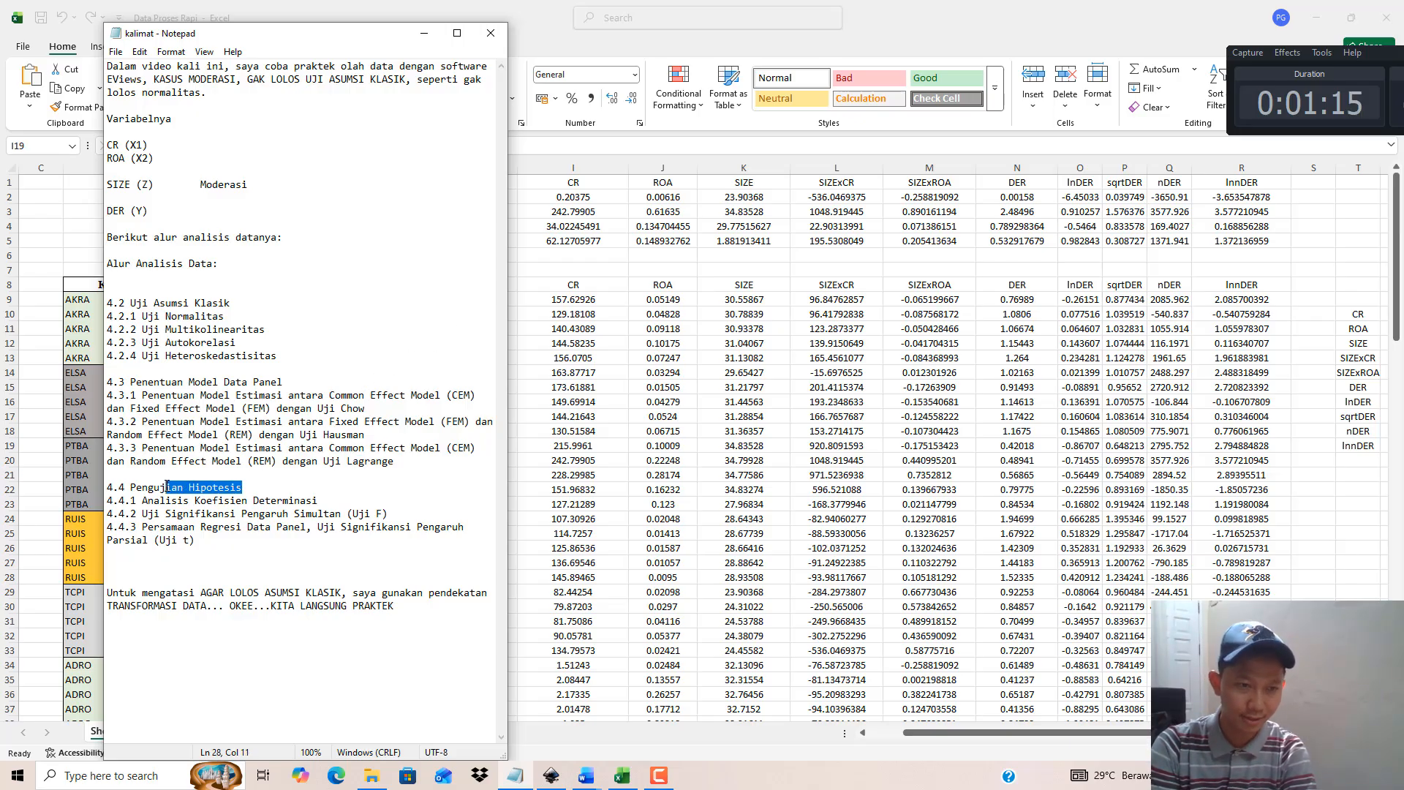
pyautogui.moveTo(329, 499); pyautogui.dragTo(219, 500)
pyautogui.moveTo(392, 514); pyautogui.dragTo(346, 514)
pyautogui.click(256, 538)
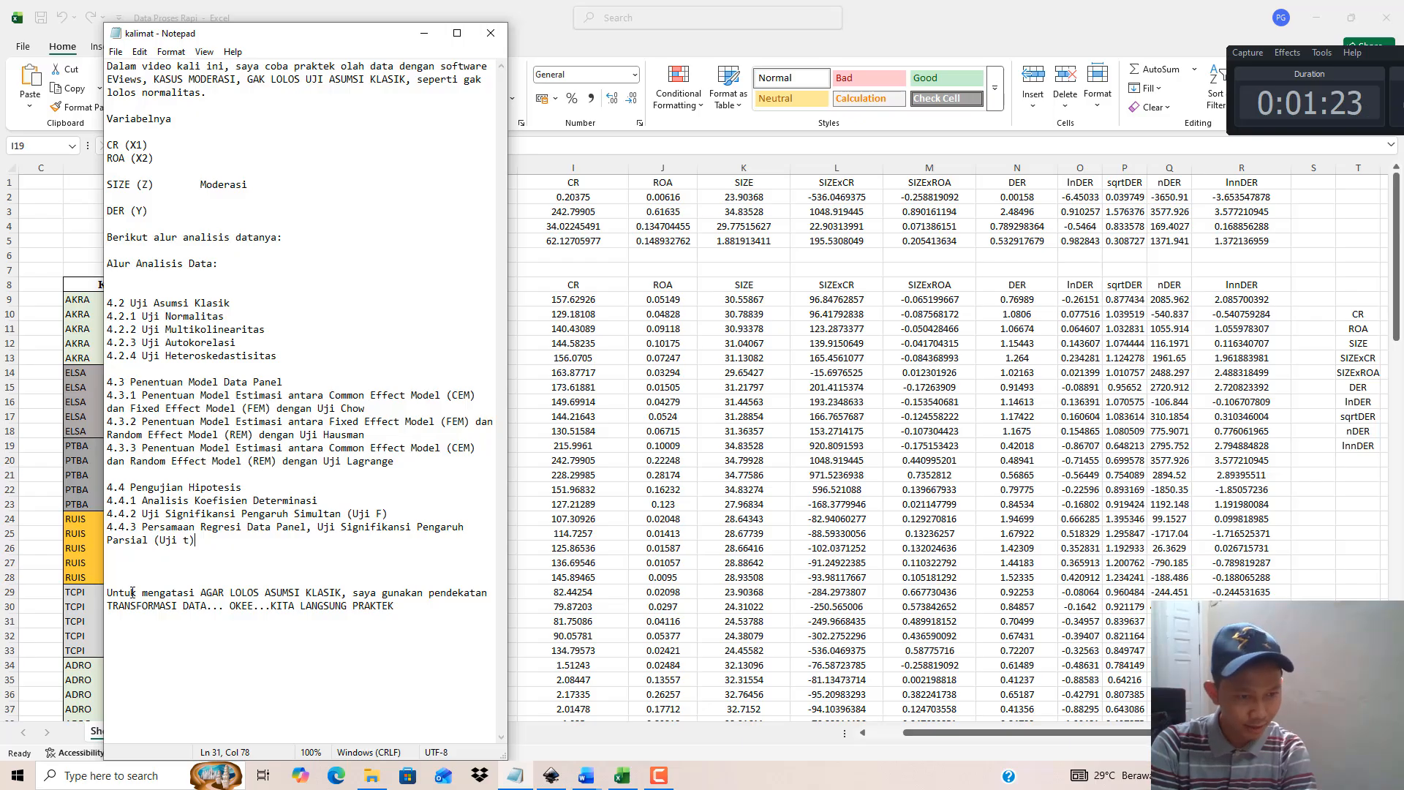
pyautogui.moveTo(131, 594); pyautogui.dragTo(478, 596)
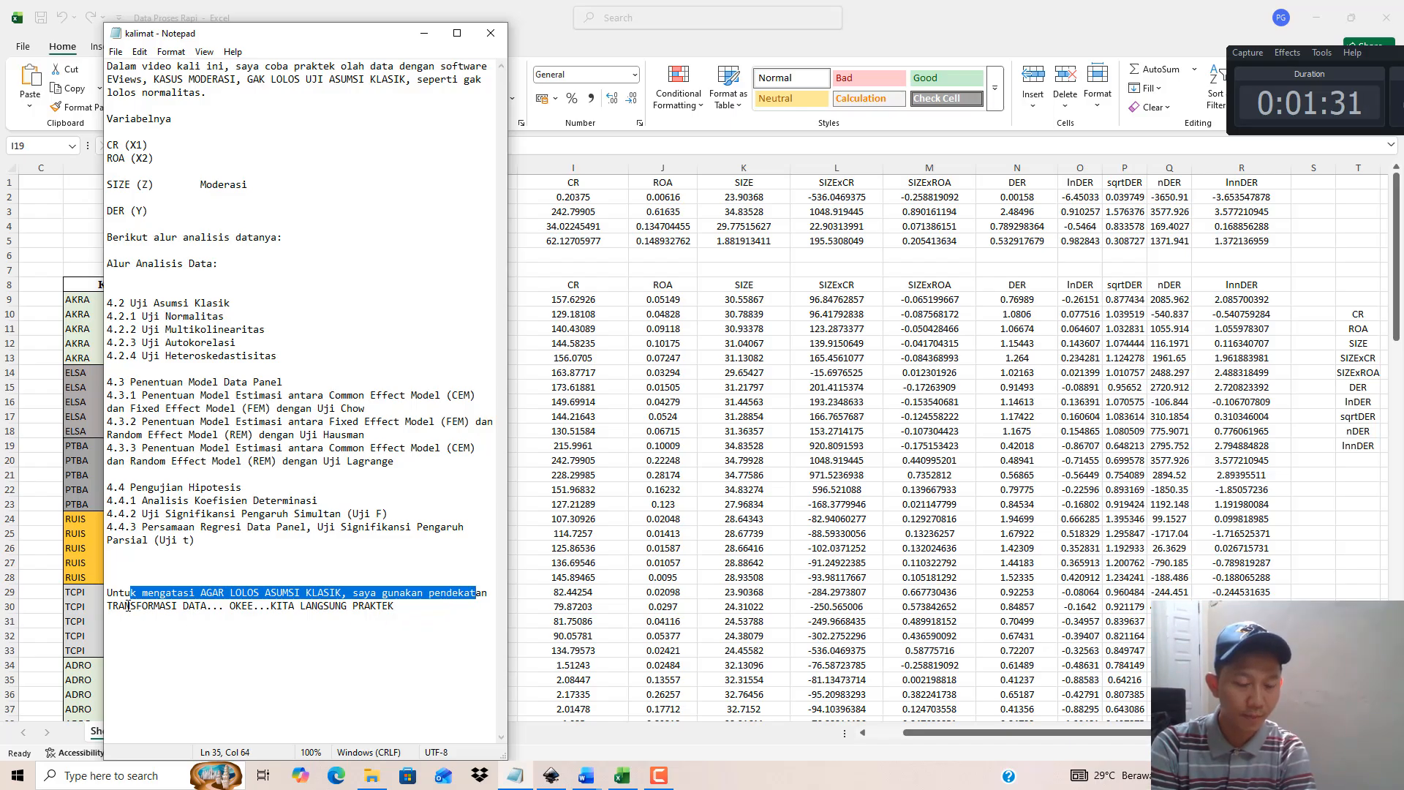
pyautogui.moveTo(125, 605); pyautogui.dragTo(202, 605)
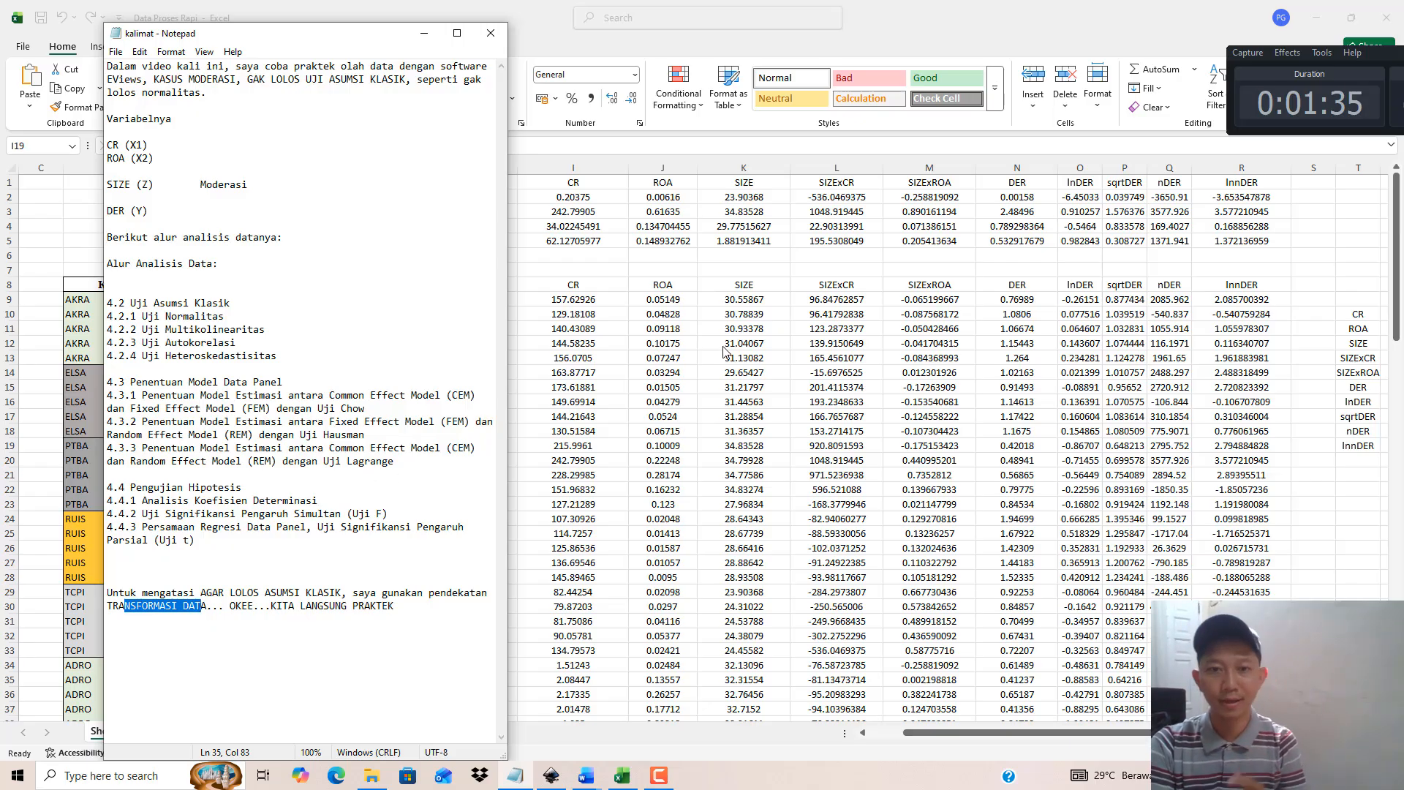
# Step: Switch to the Data Proses Rapi workbook in Excel and examine the panel data down to company TPMA and its yearly rows
pyautogui.hotkey('alt', 'Tab')
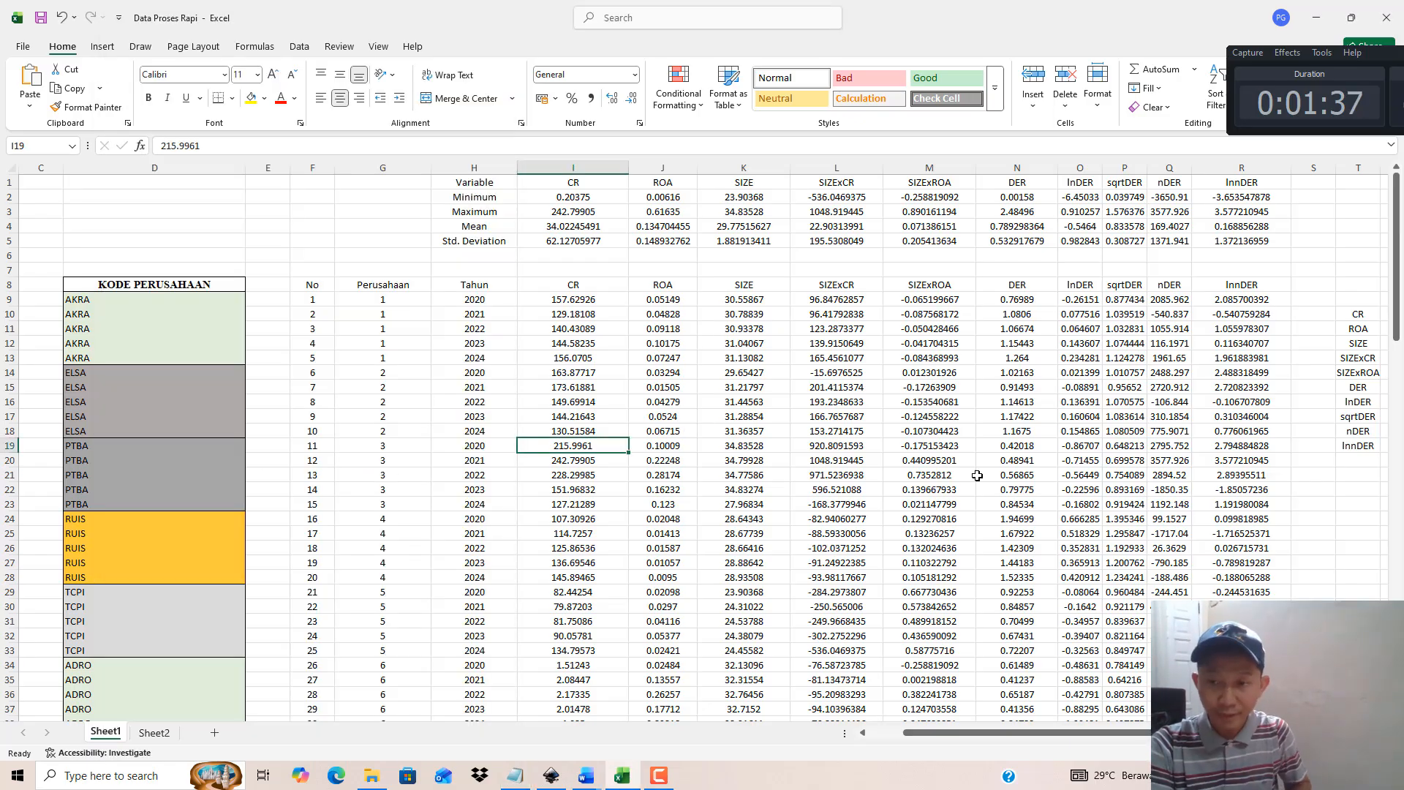
pyautogui.moveTo(993, 733); pyautogui.dragTo(926, 733)
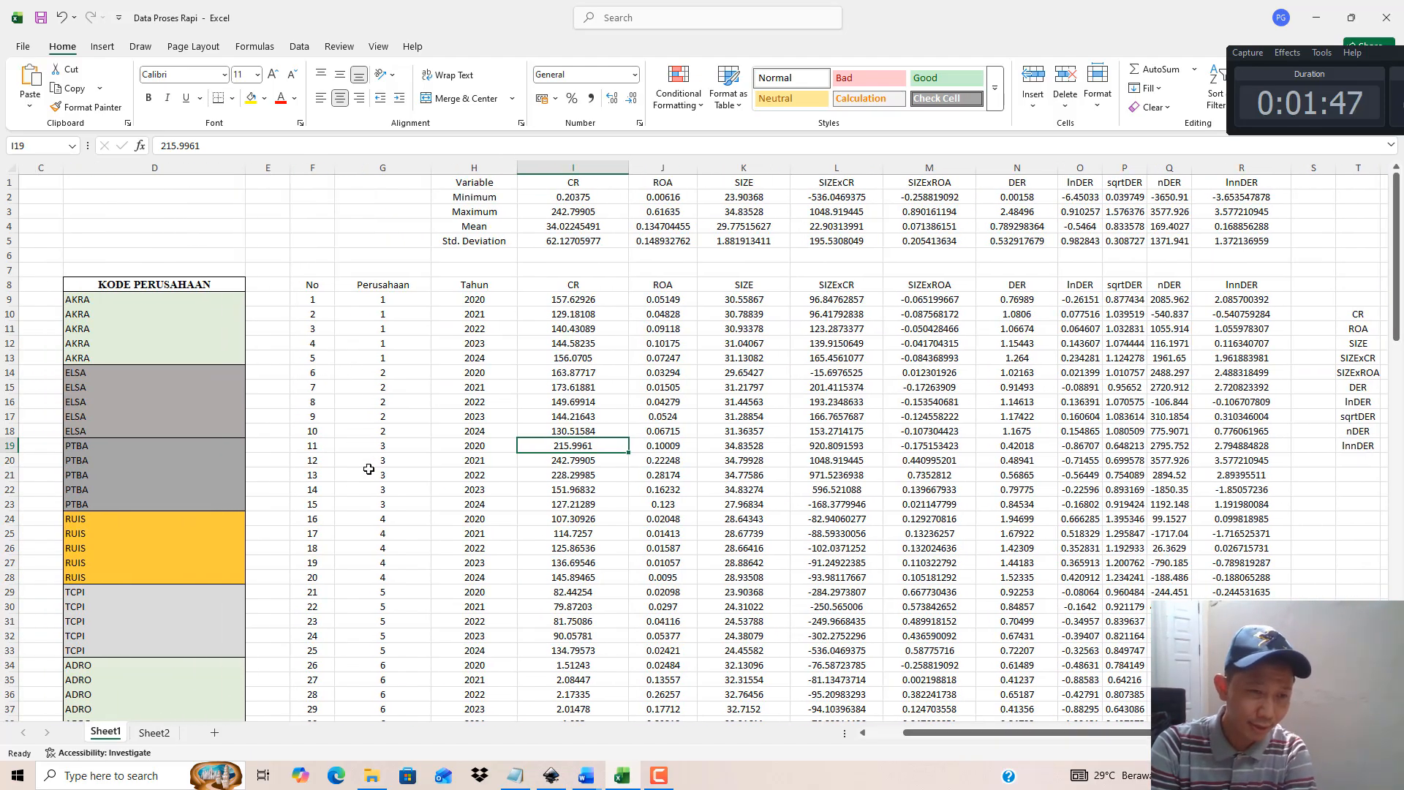
pyautogui.scroll(-17, 369, 469)
pyautogui.scroll(-13, 366, 487)
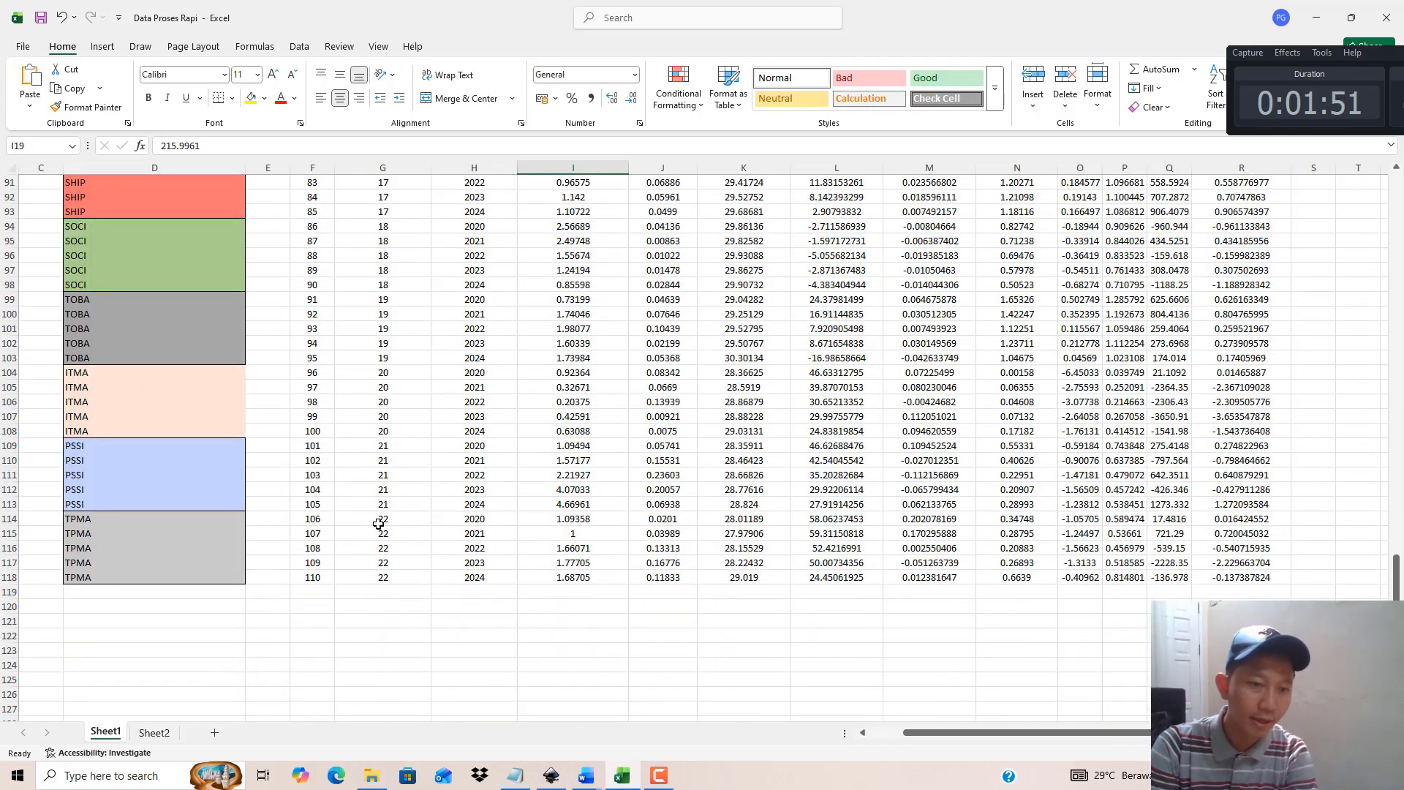
pyautogui.moveTo(377, 520); pyautogui.dragTo(213, 572)
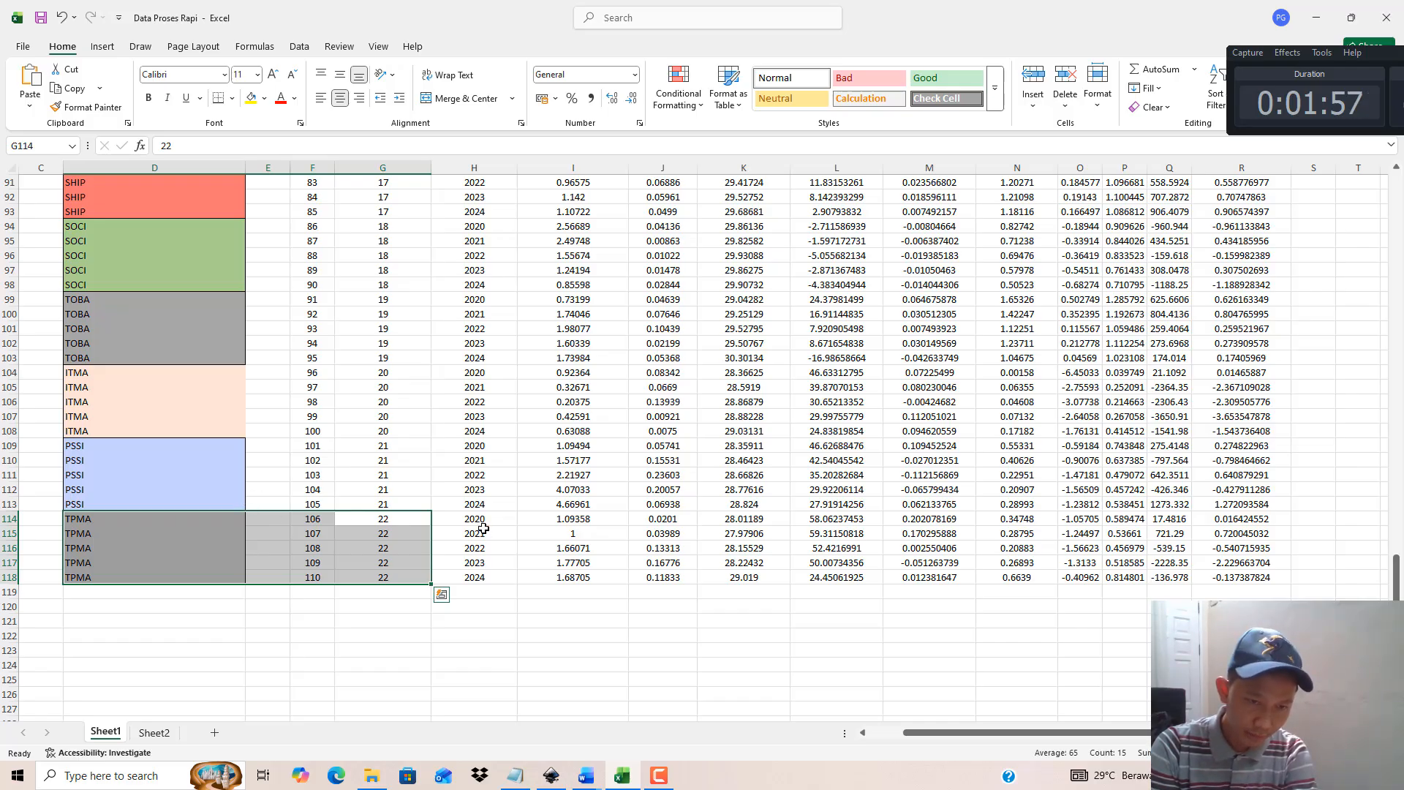
pyautogui.moveTo(483, 518); pyautogui.dragTo(477, 580)
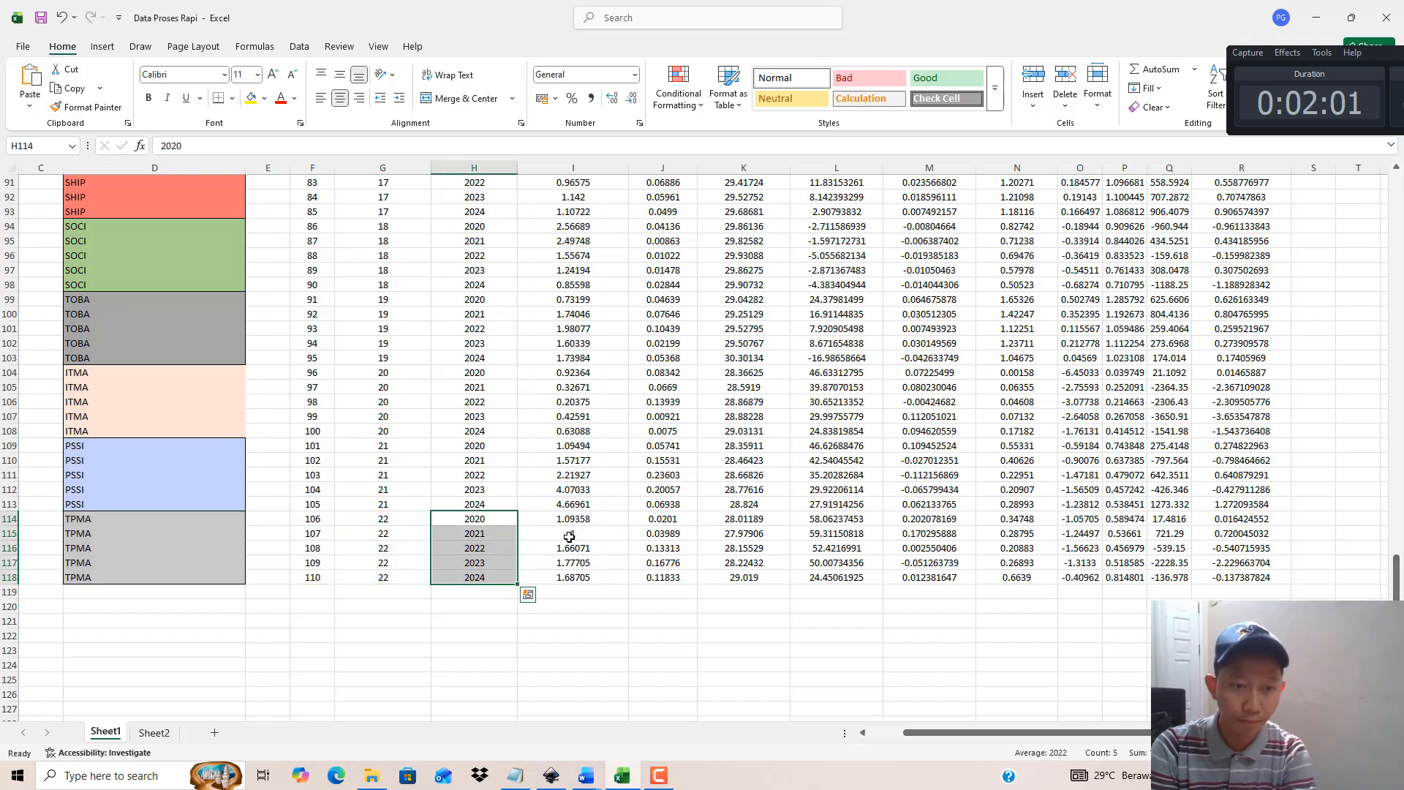
pyautogui.click(487, 520)
pyautogui.click(492, 536)
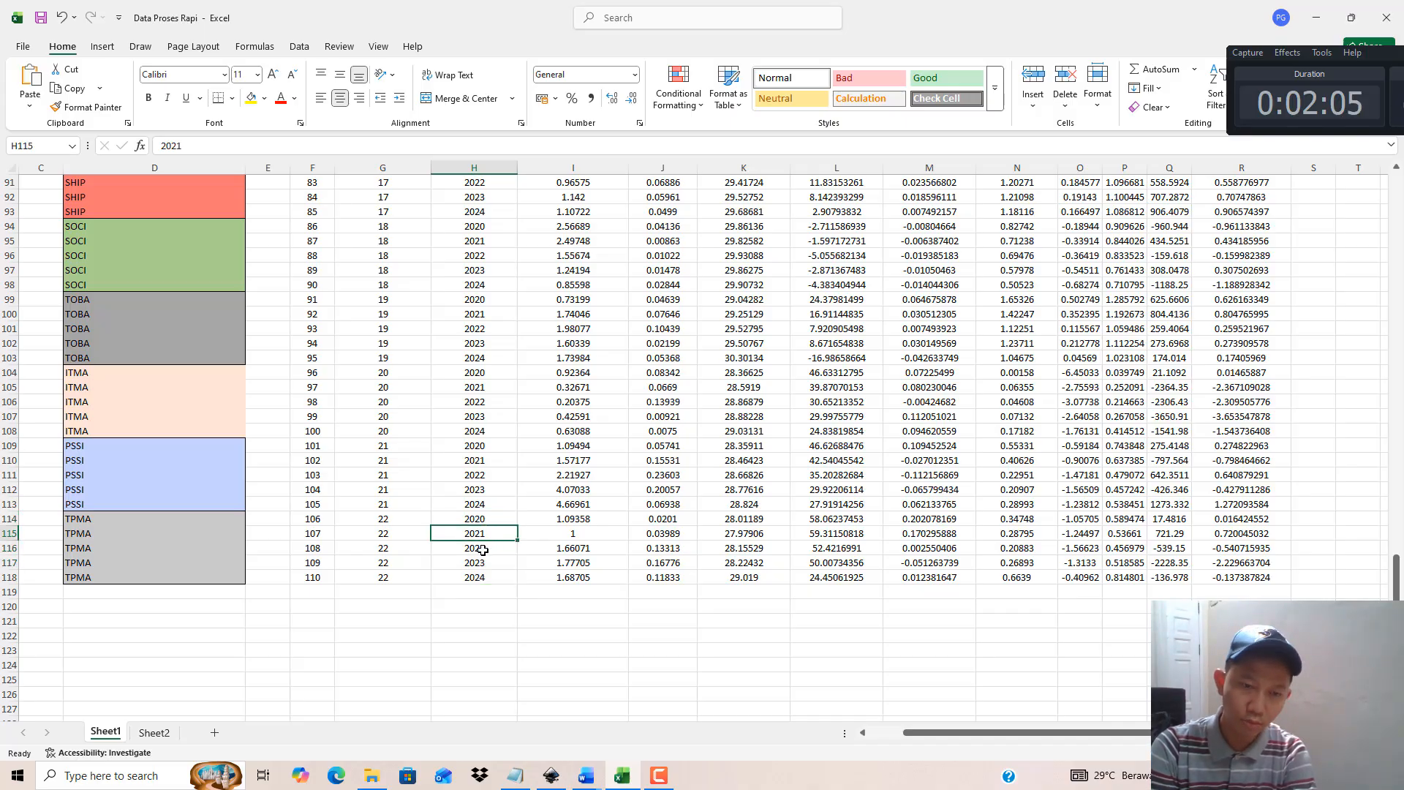
pyautogui.press('Down')
pyautogui.press('Down')
pyautogui.press('Down')
pyautogui.moveTo(508, 520); pyautogui.dragTo(498, 577)
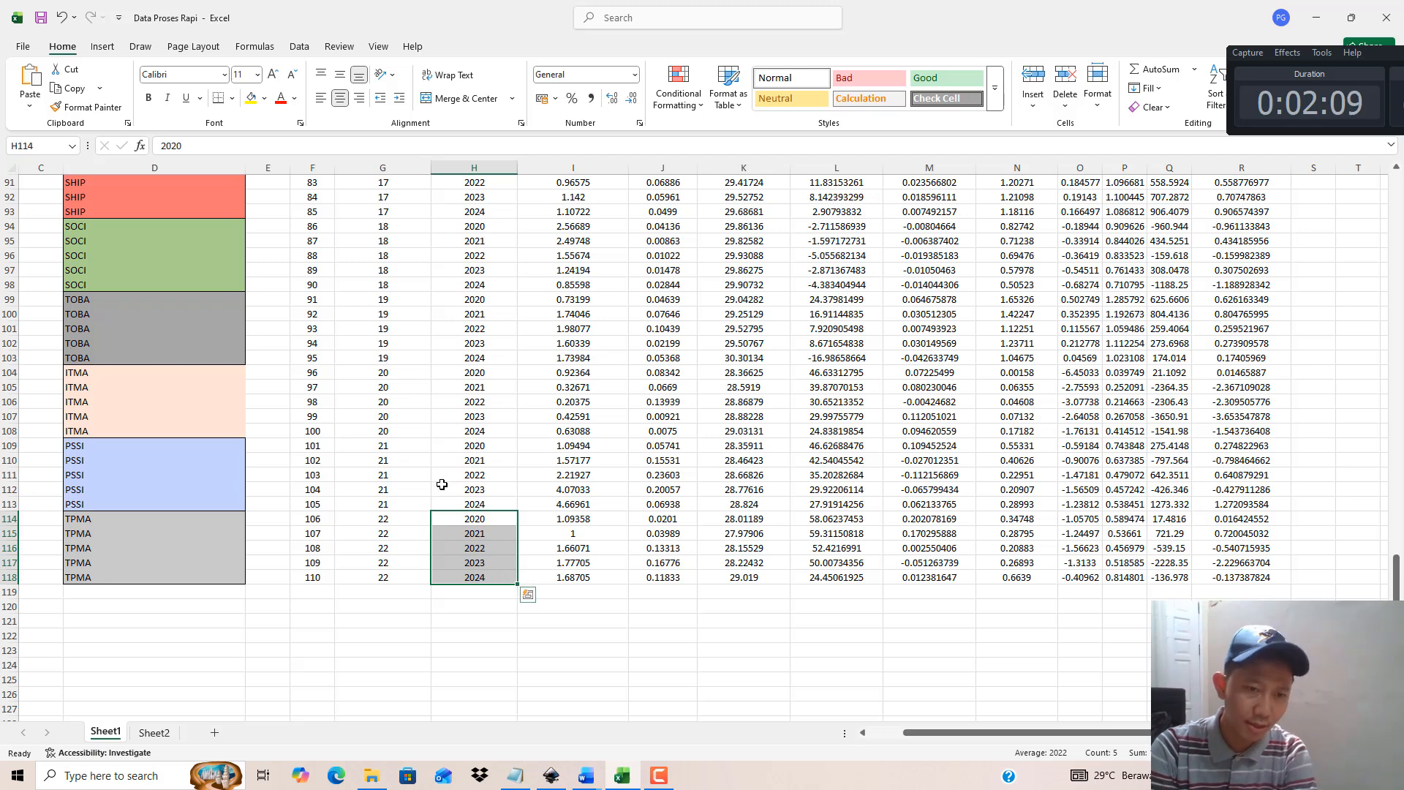
pyautogui.moveTo(188, 521); pyautogui.dragTo(480, 572)
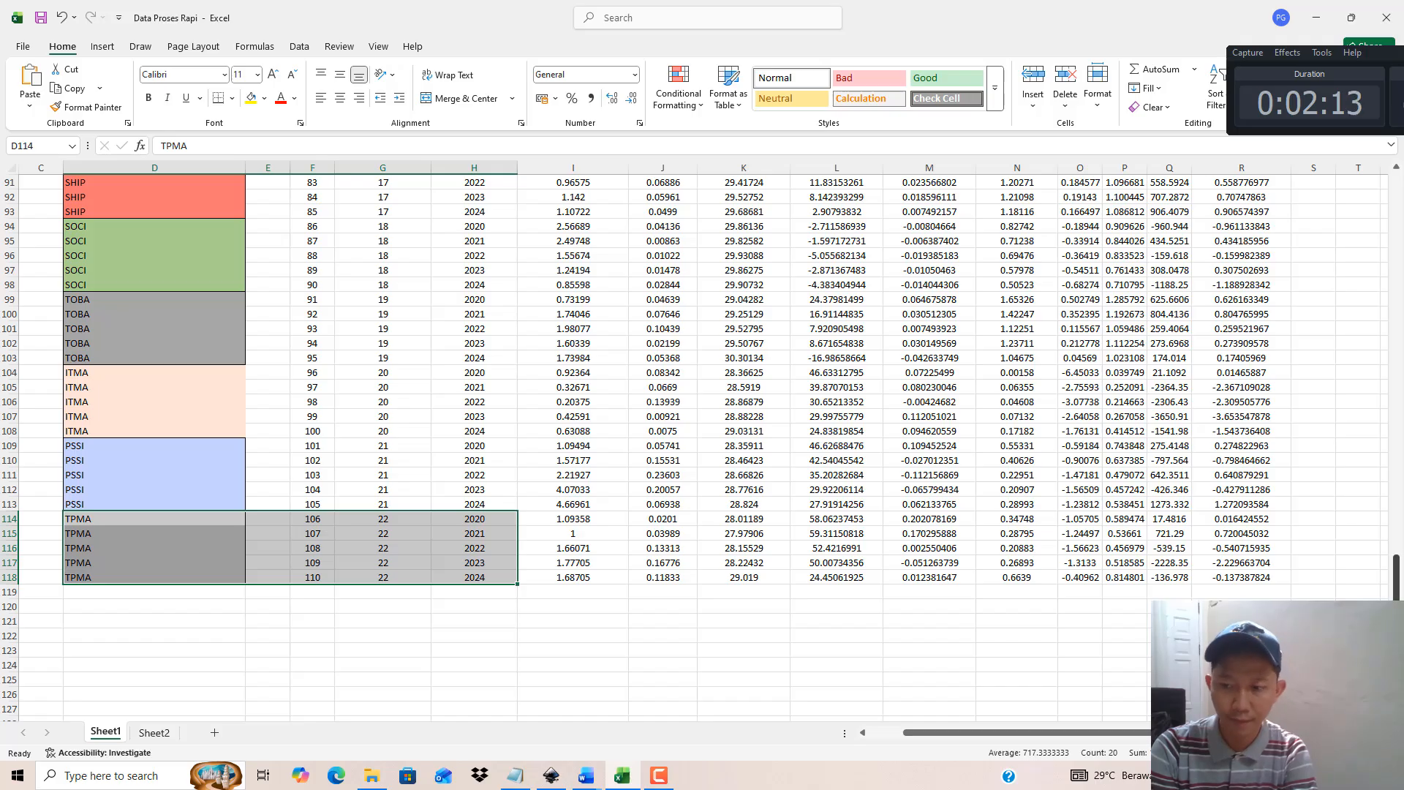
# Step: Fill the SIZExCR and SIZExROA header cells in row 8 of the data table with yellow
pyautogui.moveTo(1396, 578); pyautogui.dragTo(1397, 193)
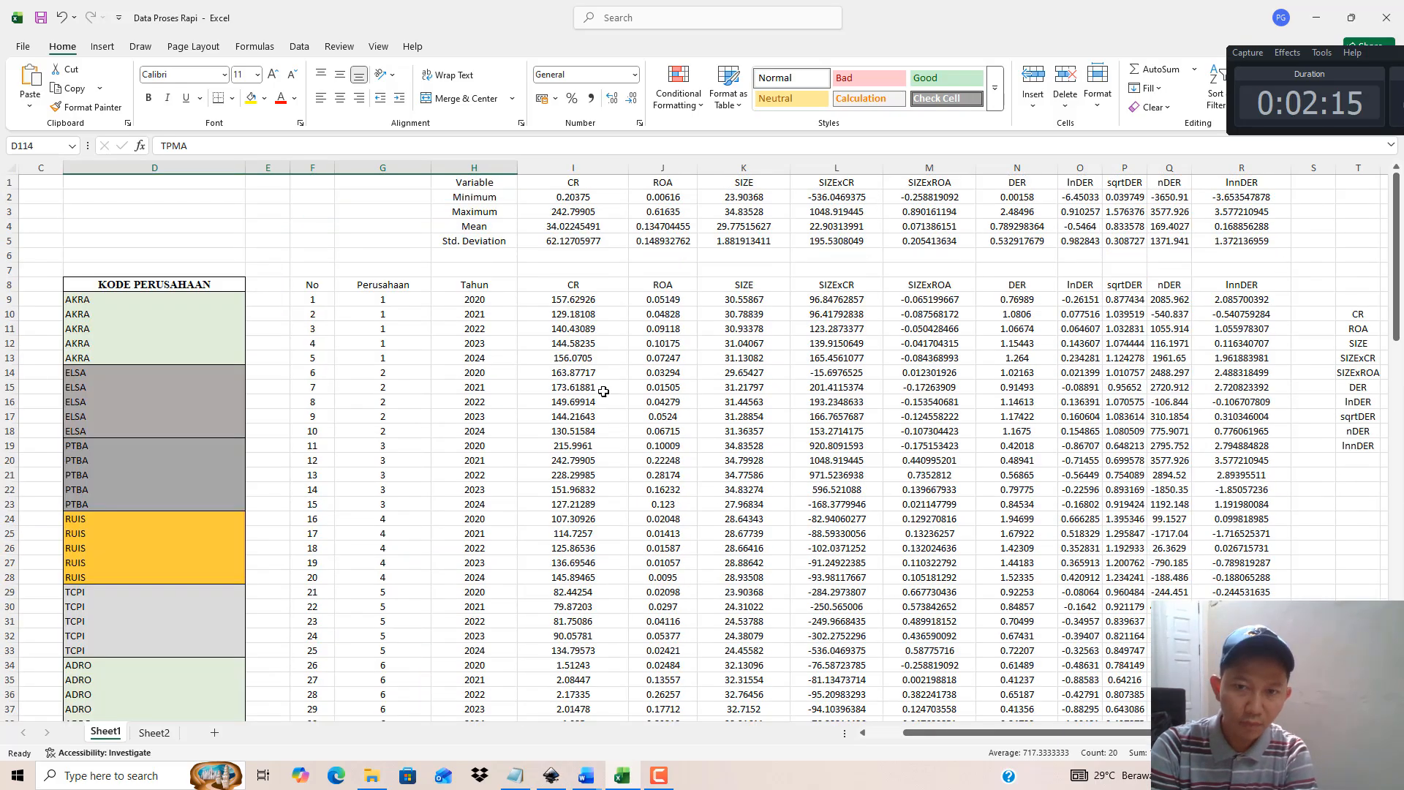
pyautogui.click(554, 284)
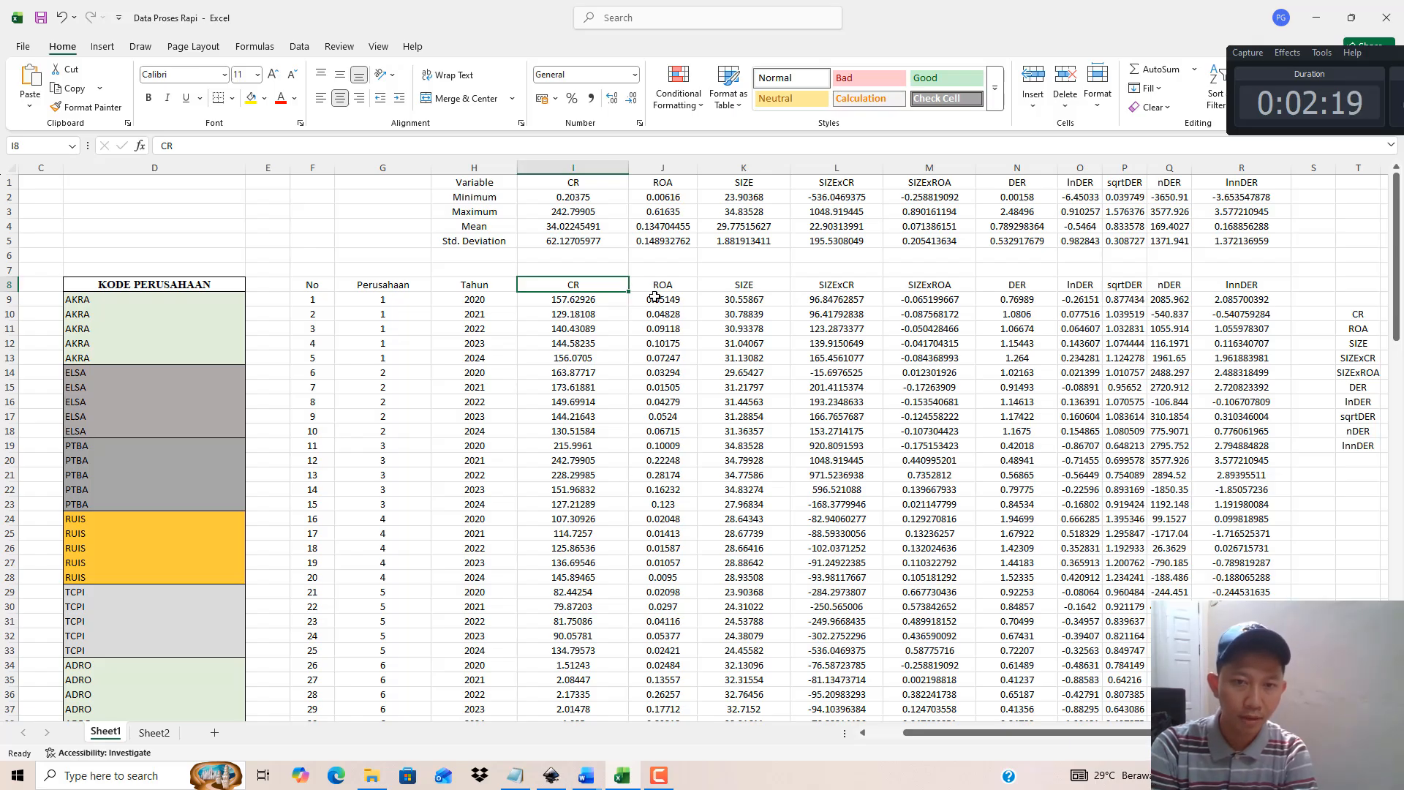
pyautogui.click(657, 290)
pyautogui.click(752, 287)
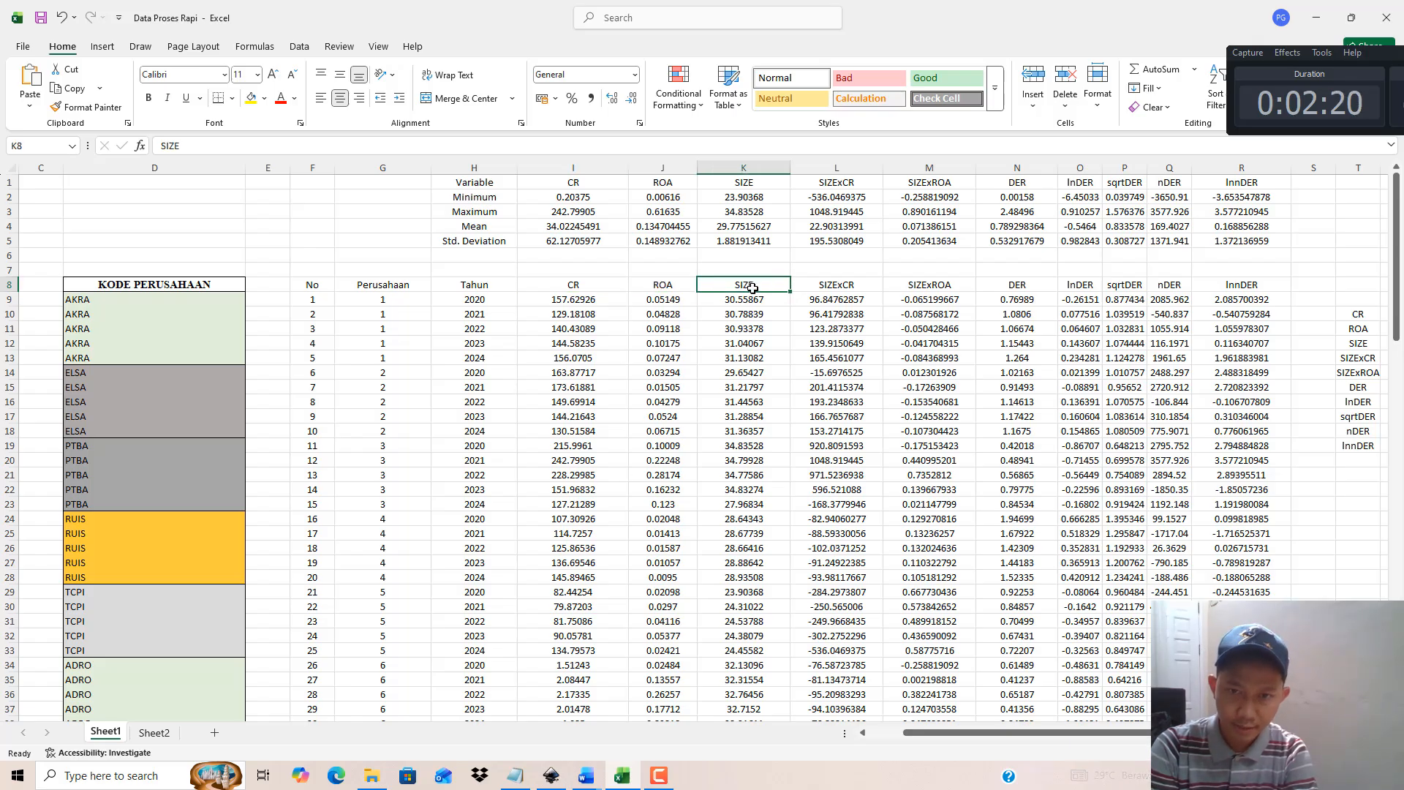
pyautogui.click(837, 286)
pyautogui.click(251, 98)
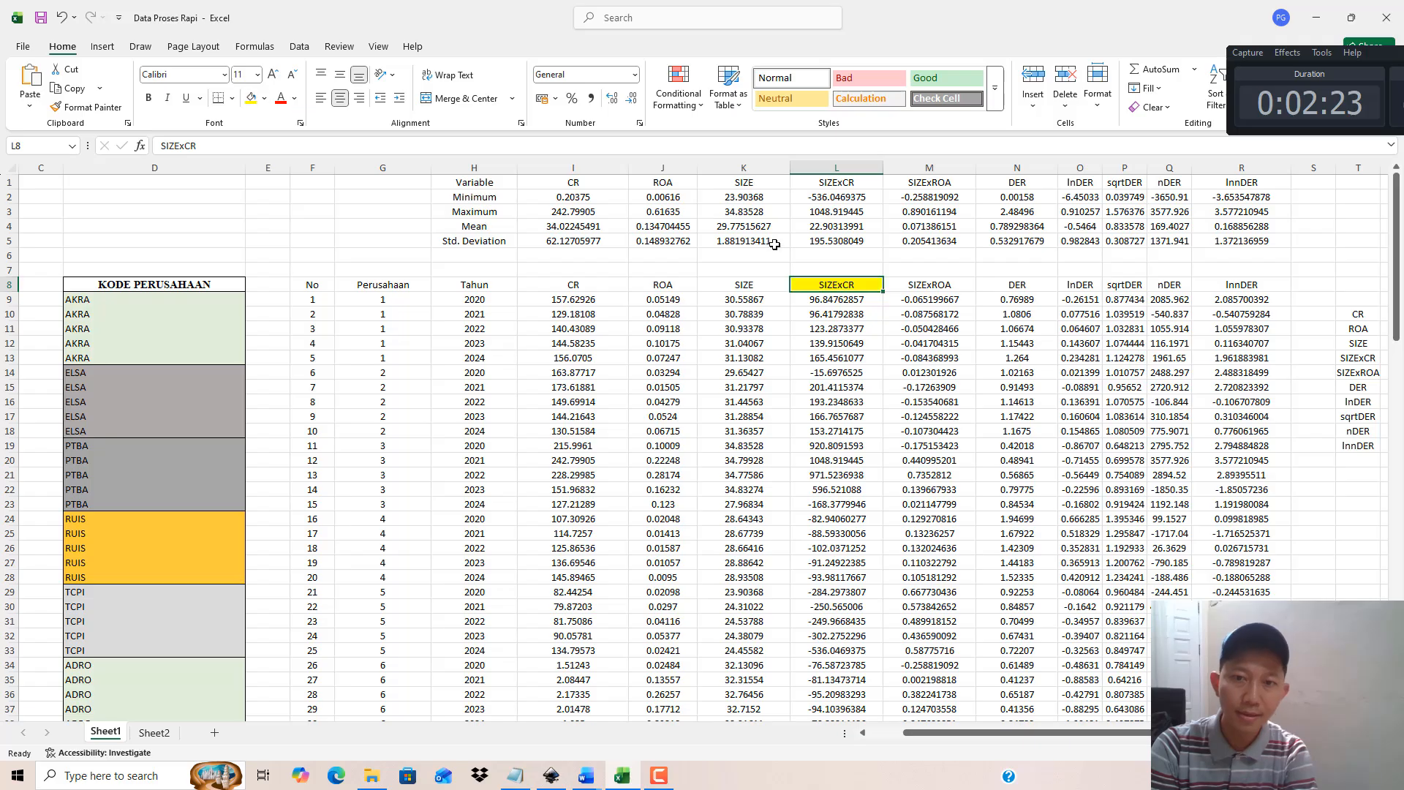
pyautogui.click(936, 286)
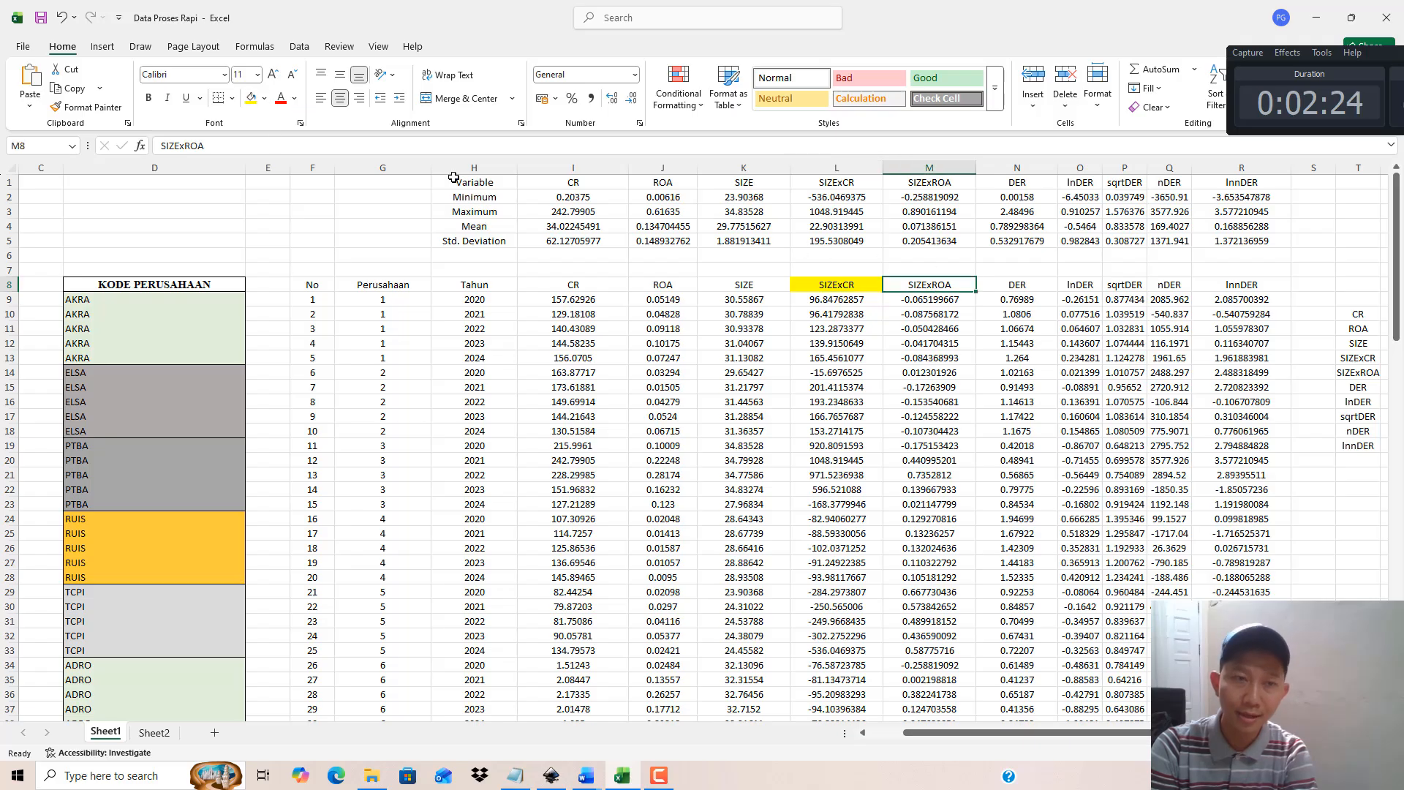
pyautogui.click(251, 98)
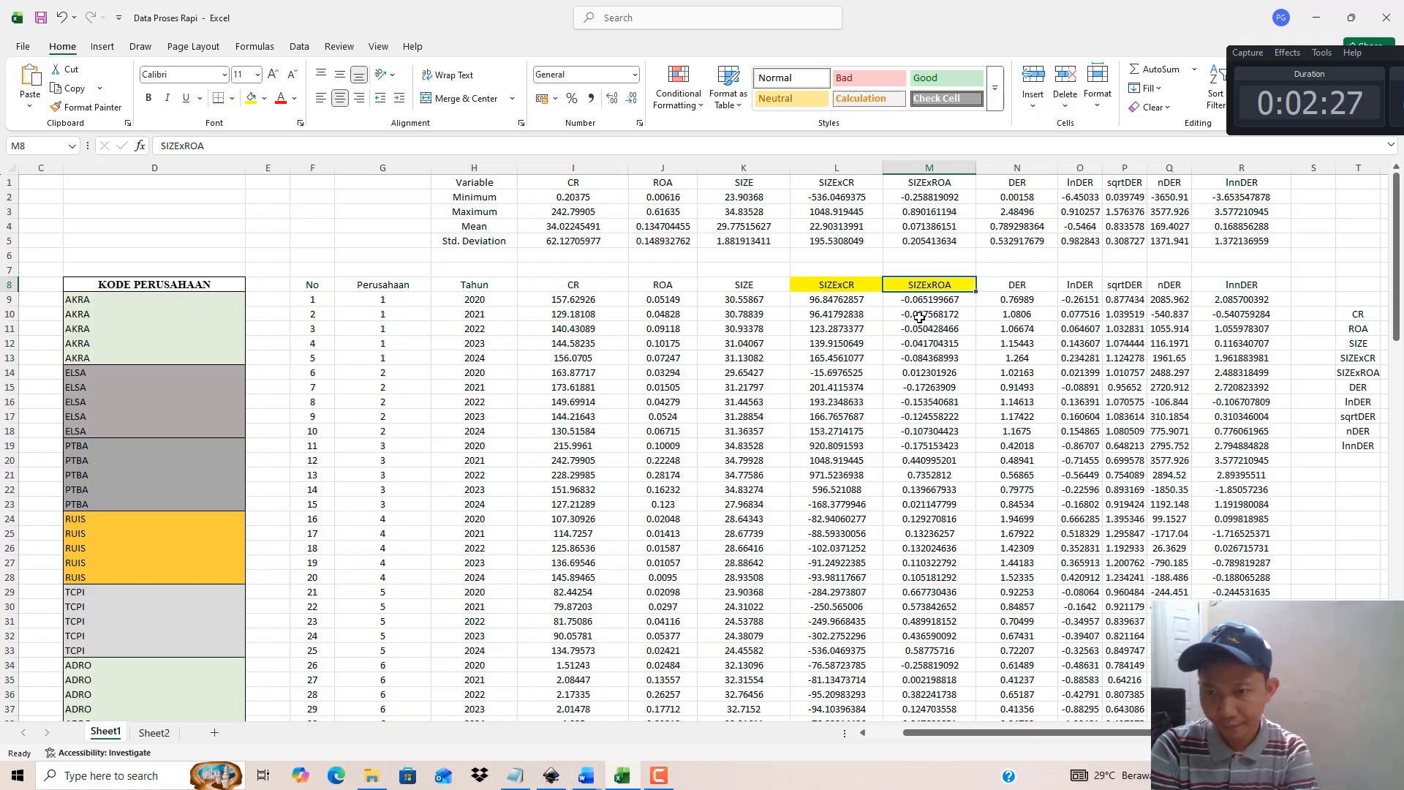
pyautogui.click(1019, 285)
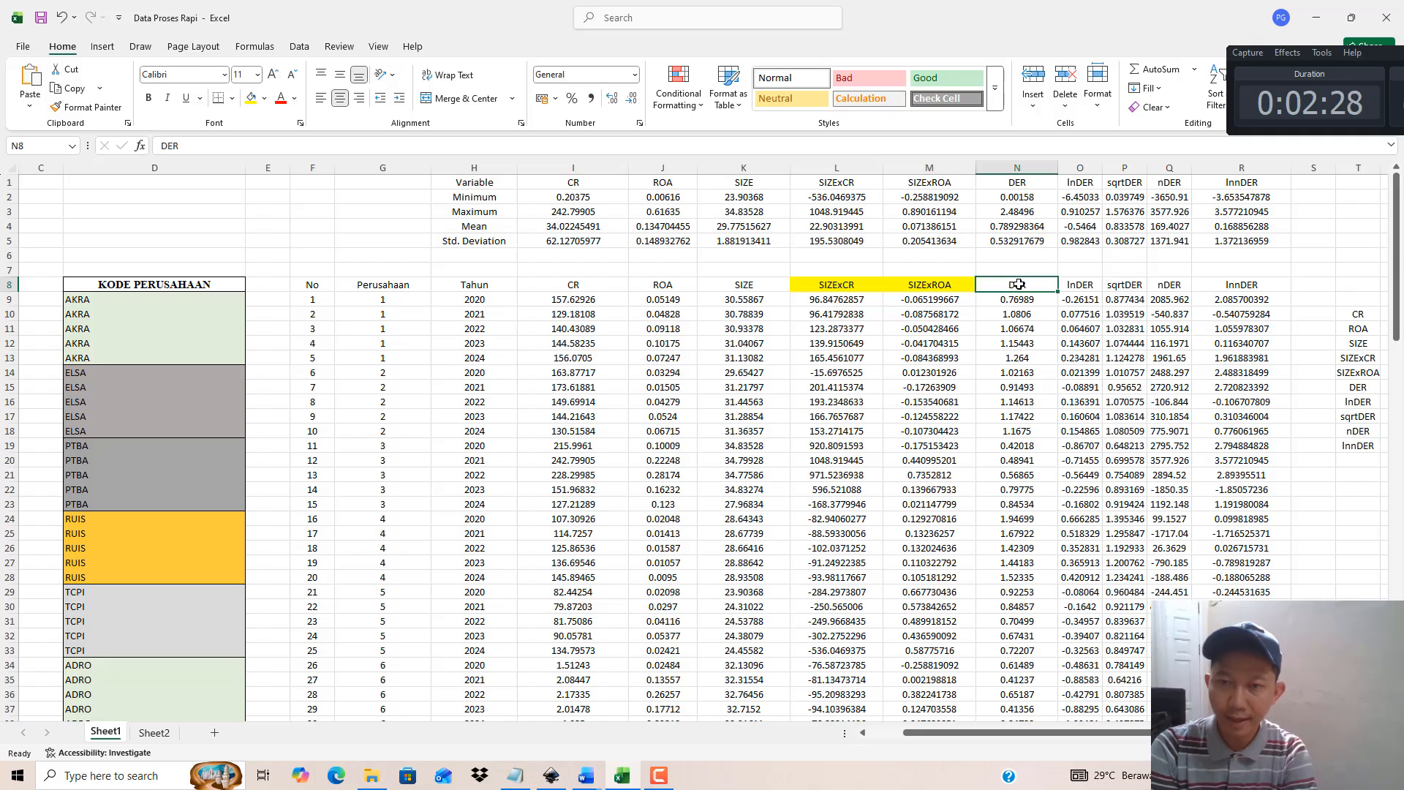
# Step: Fill the DER header cell in row 8 with yellow and the lnDER header cell with orange
pyautogui.click(251, 98)
pyautogui.click(1080, 284)
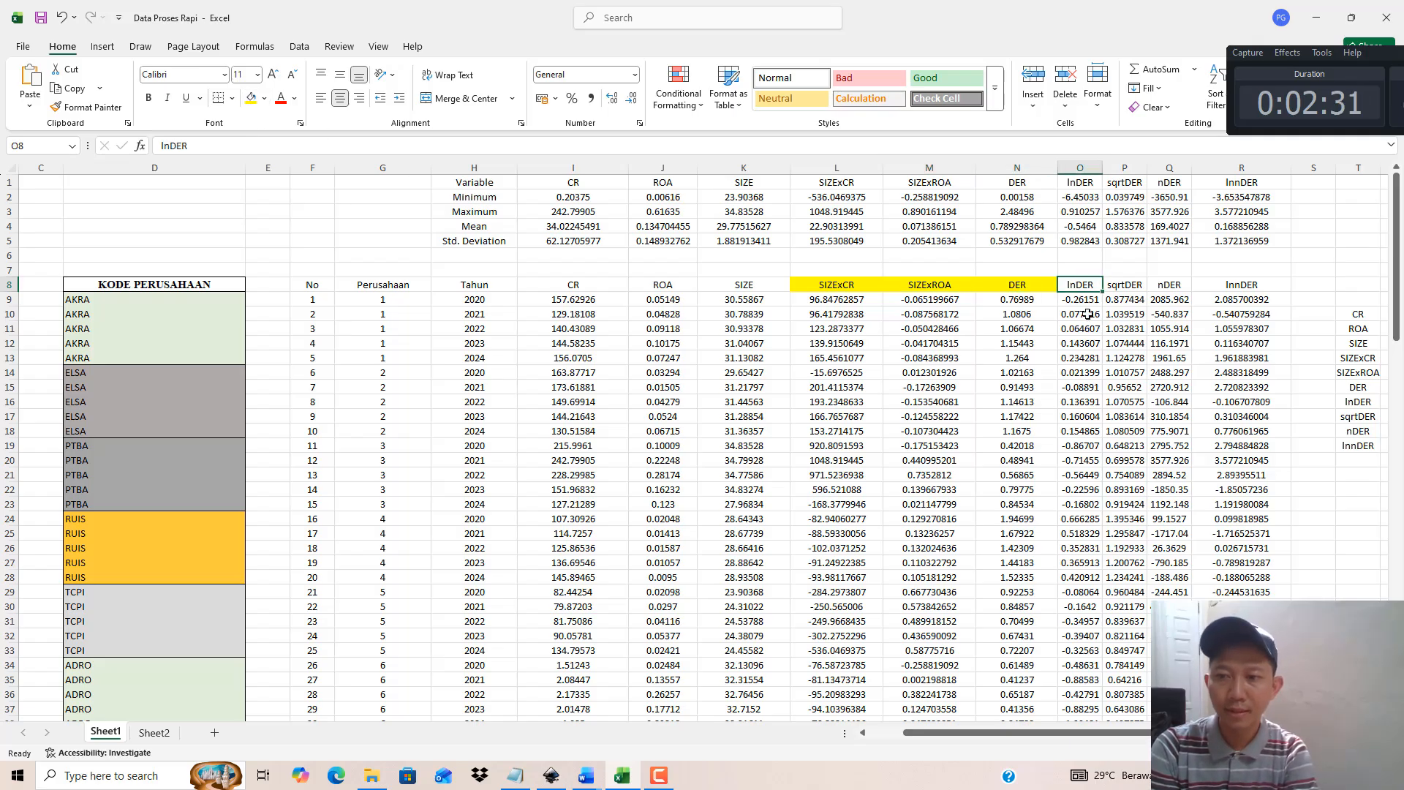
pyautogui.moveTo(1056, 737); pyautogui.dragTo(1089, 737)
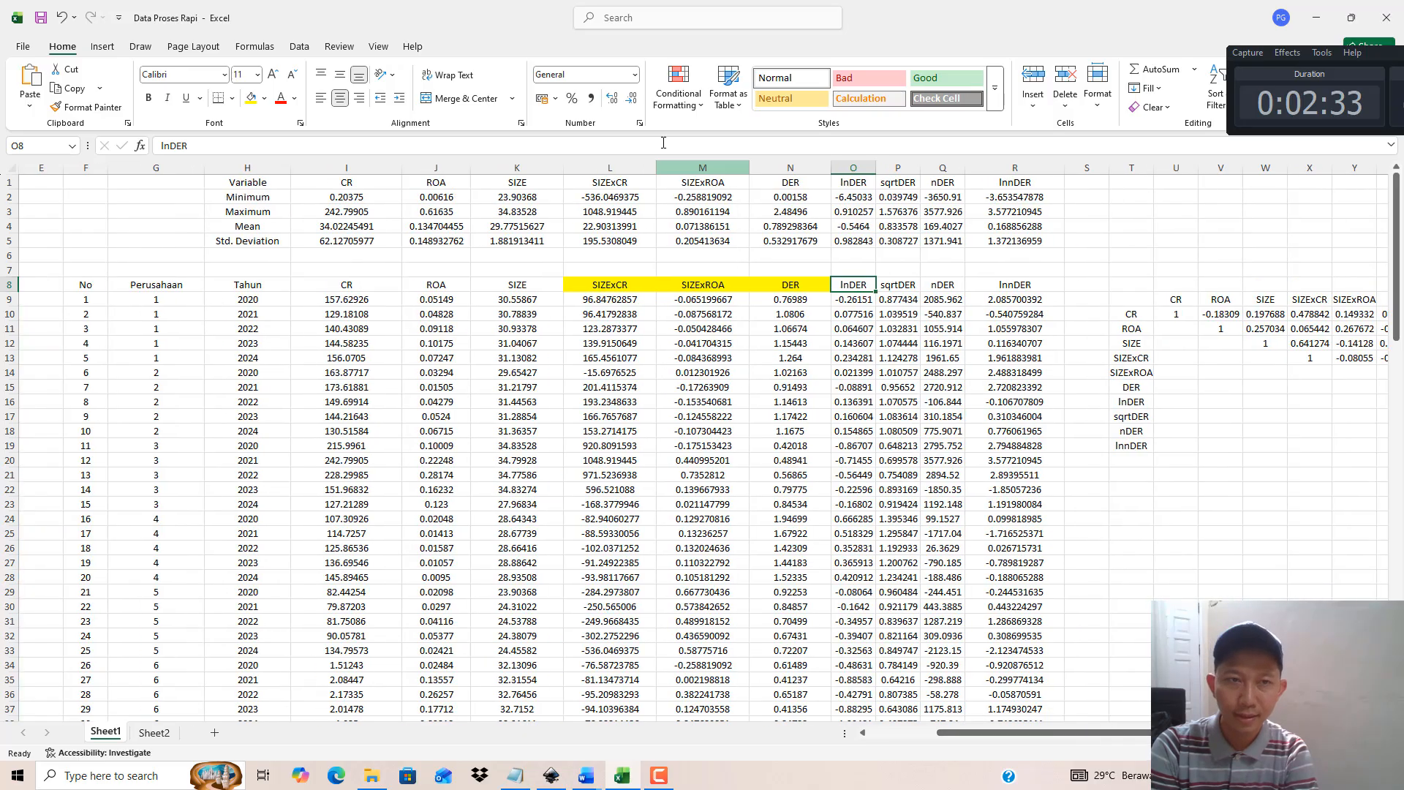
pyautogui.click(264, 98)
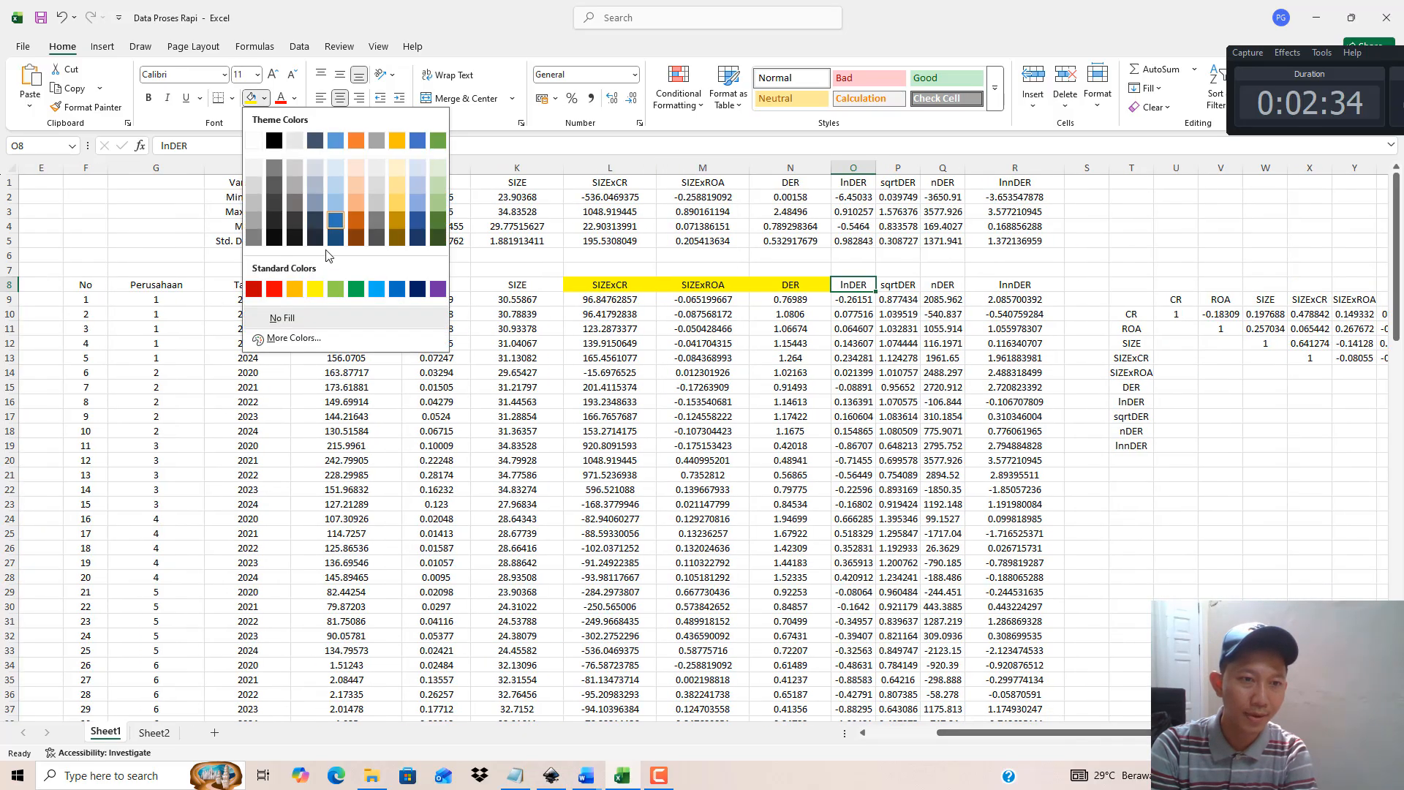
pyautogui.click(294, 288)
# Step: Inspect the formula behind the first lnDER value in row 9
pyautogui.press('Down')
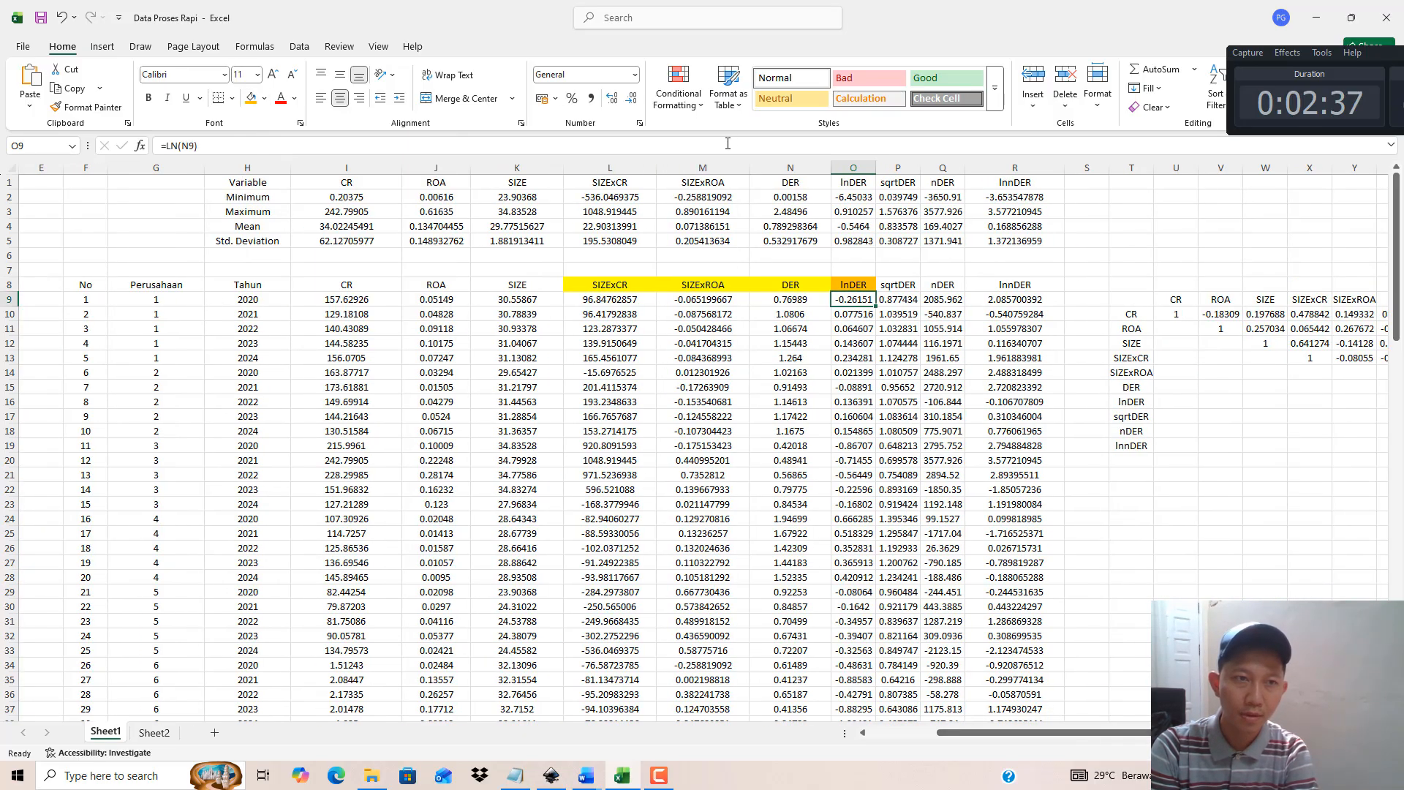
pyautogui.click(726, 144)
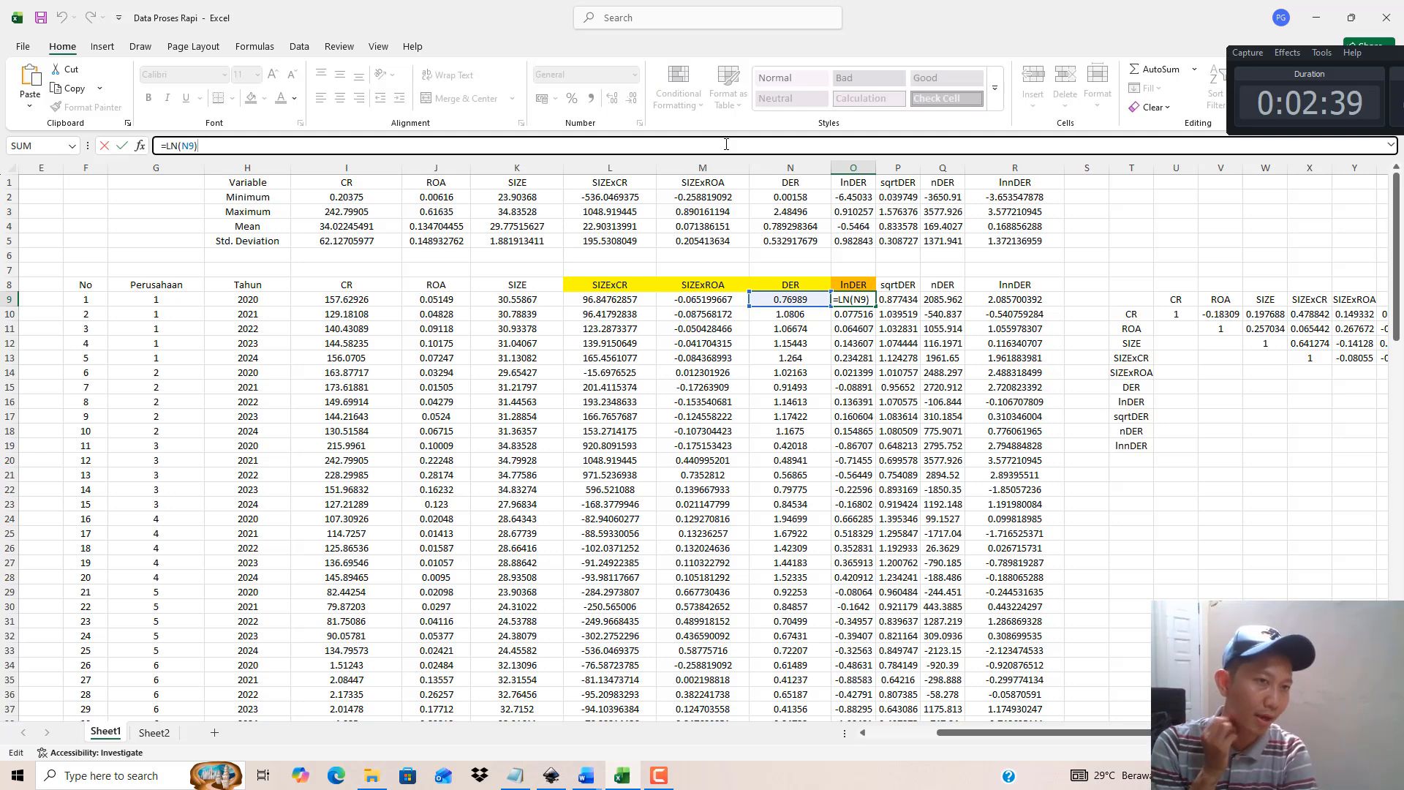
pyautogui.press('Return')
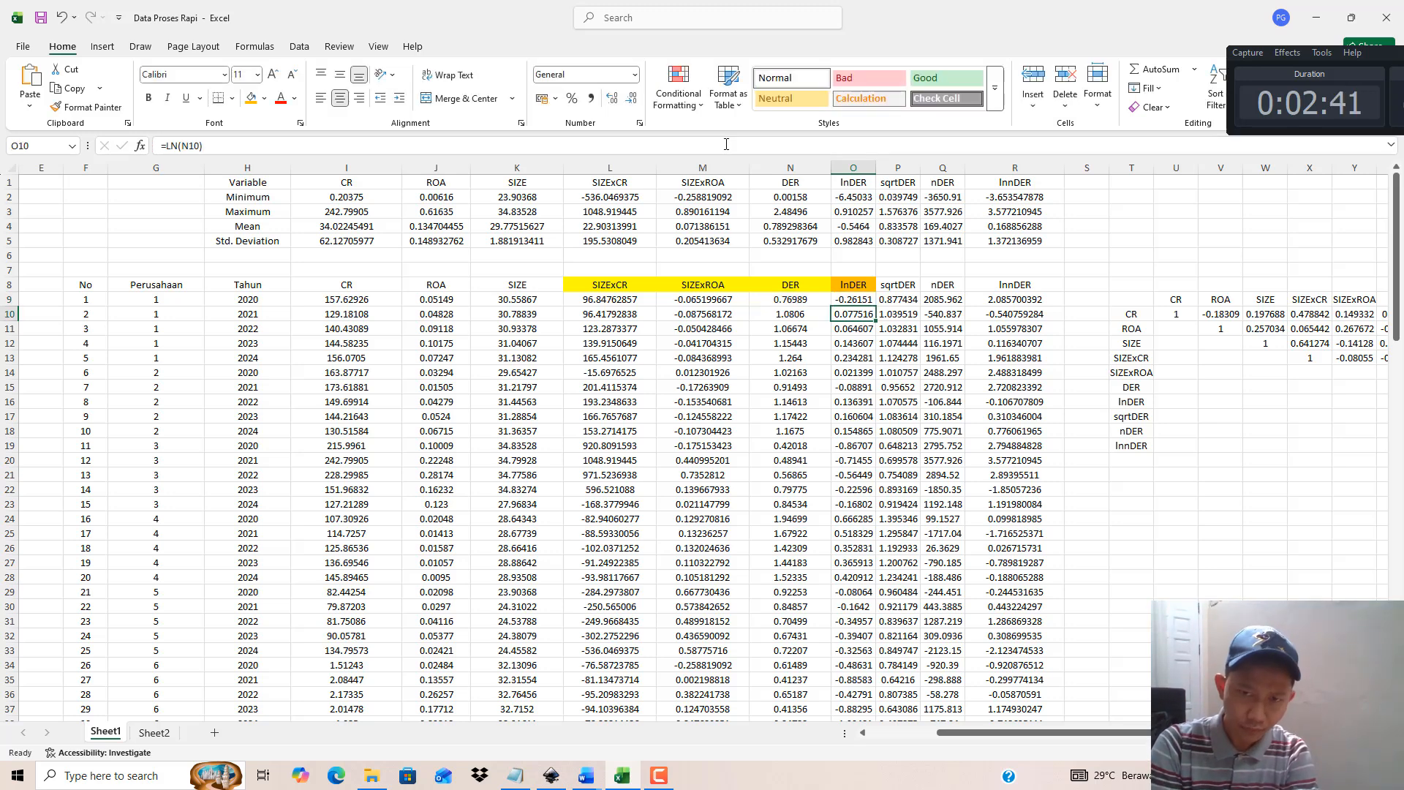
# Step: Fill the sqrtDER header cell in row 8 with orange and inspect the formula of its first value
pyautogui.click(898, 284)
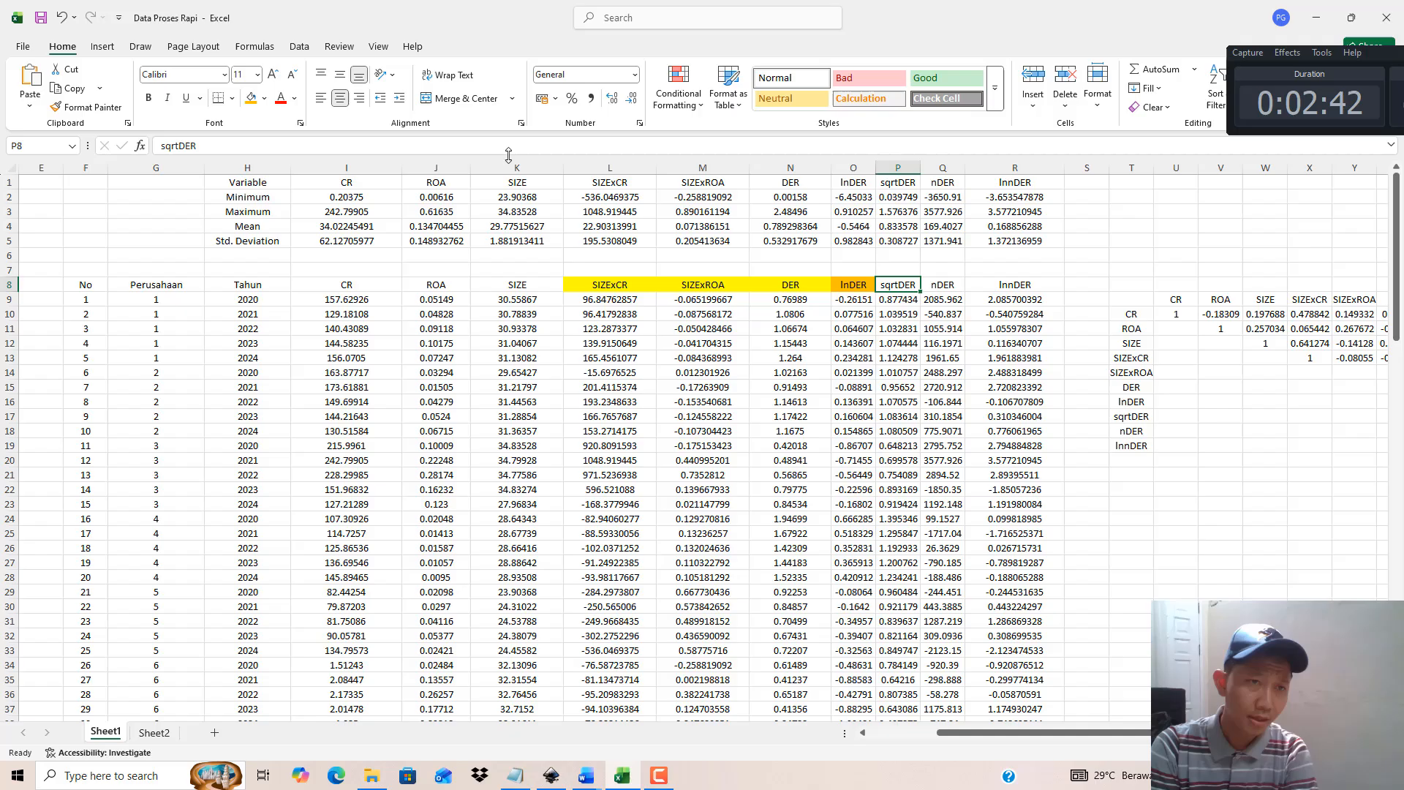
pyautogui.click(256, 98)
pyautogui.click(909, 300)
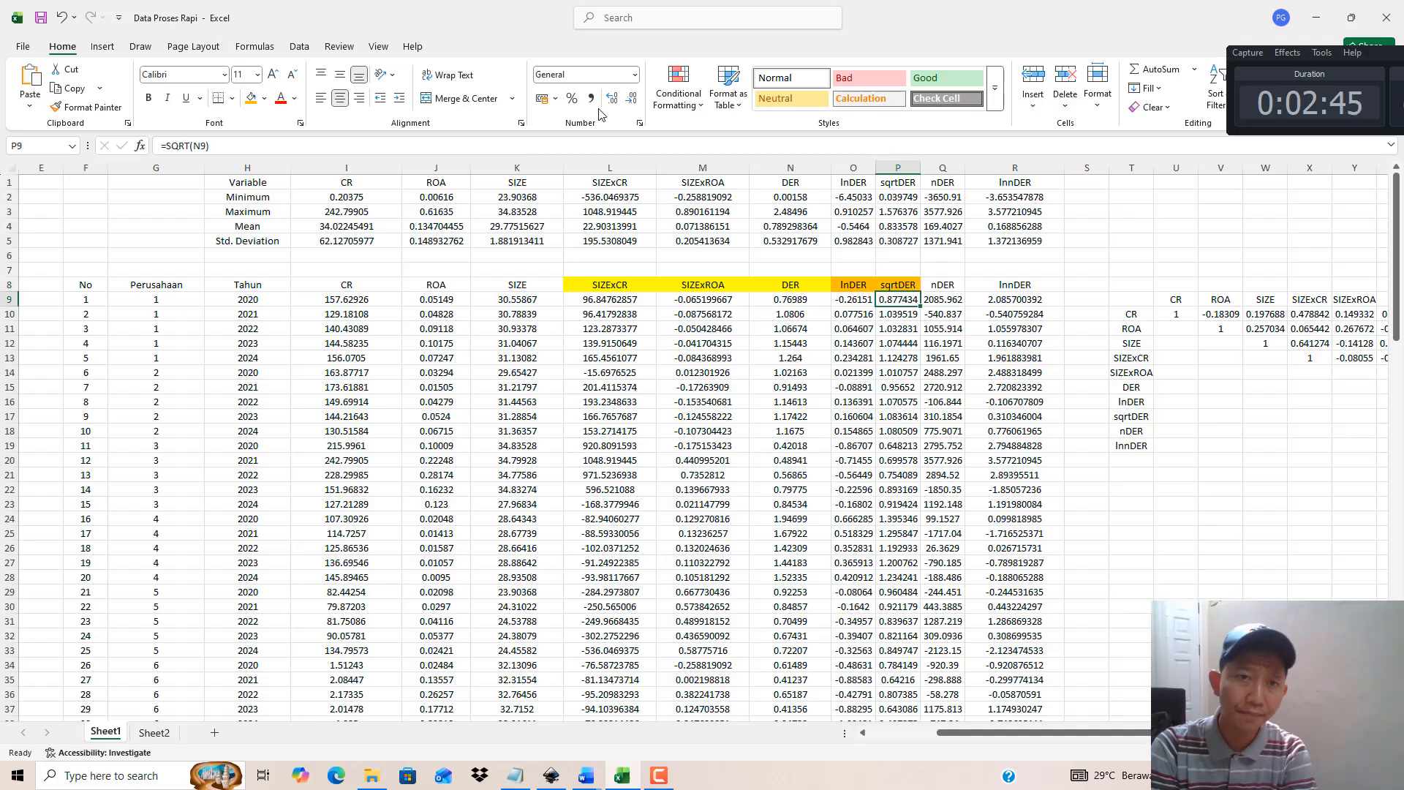
pyautogui.click(594, 144)
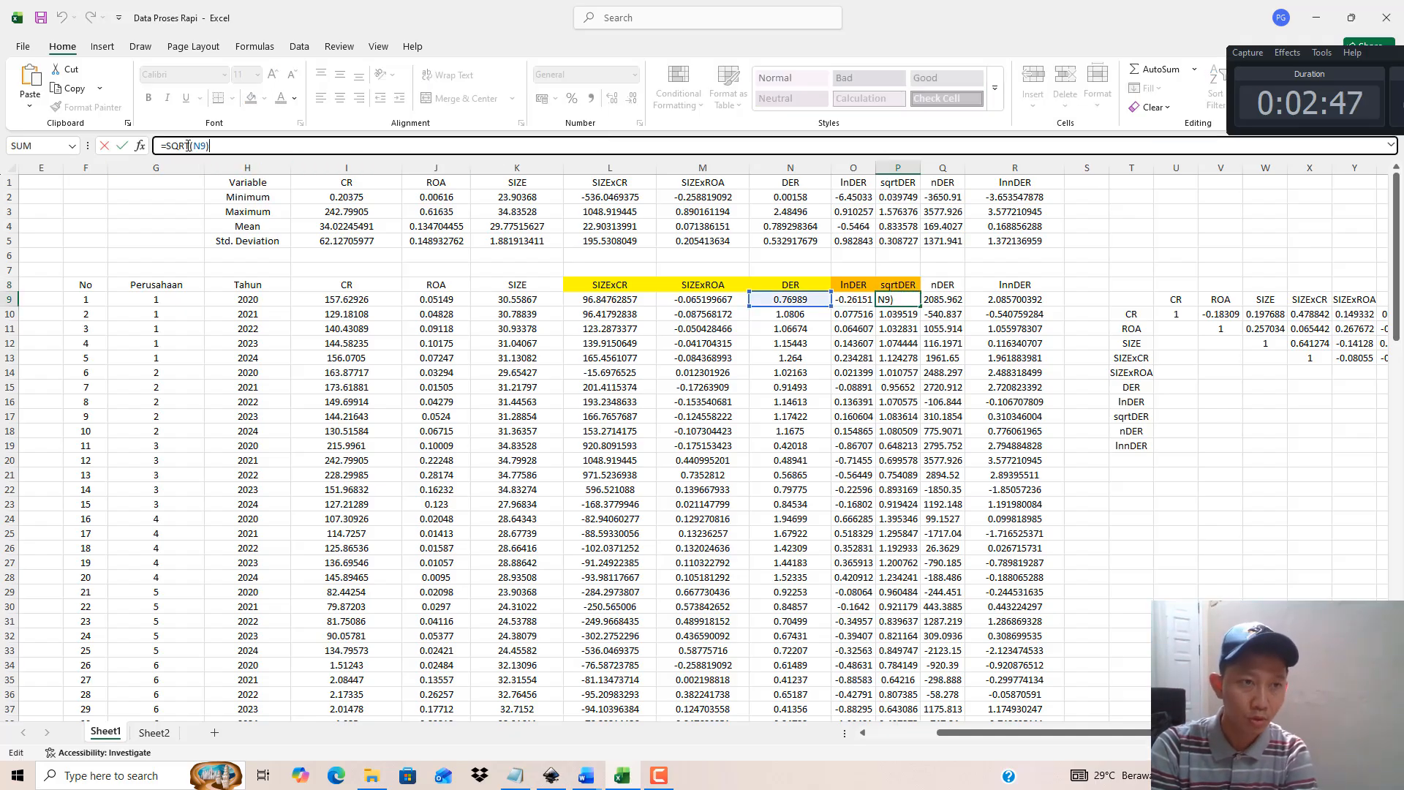
pyautogui.press('Return')
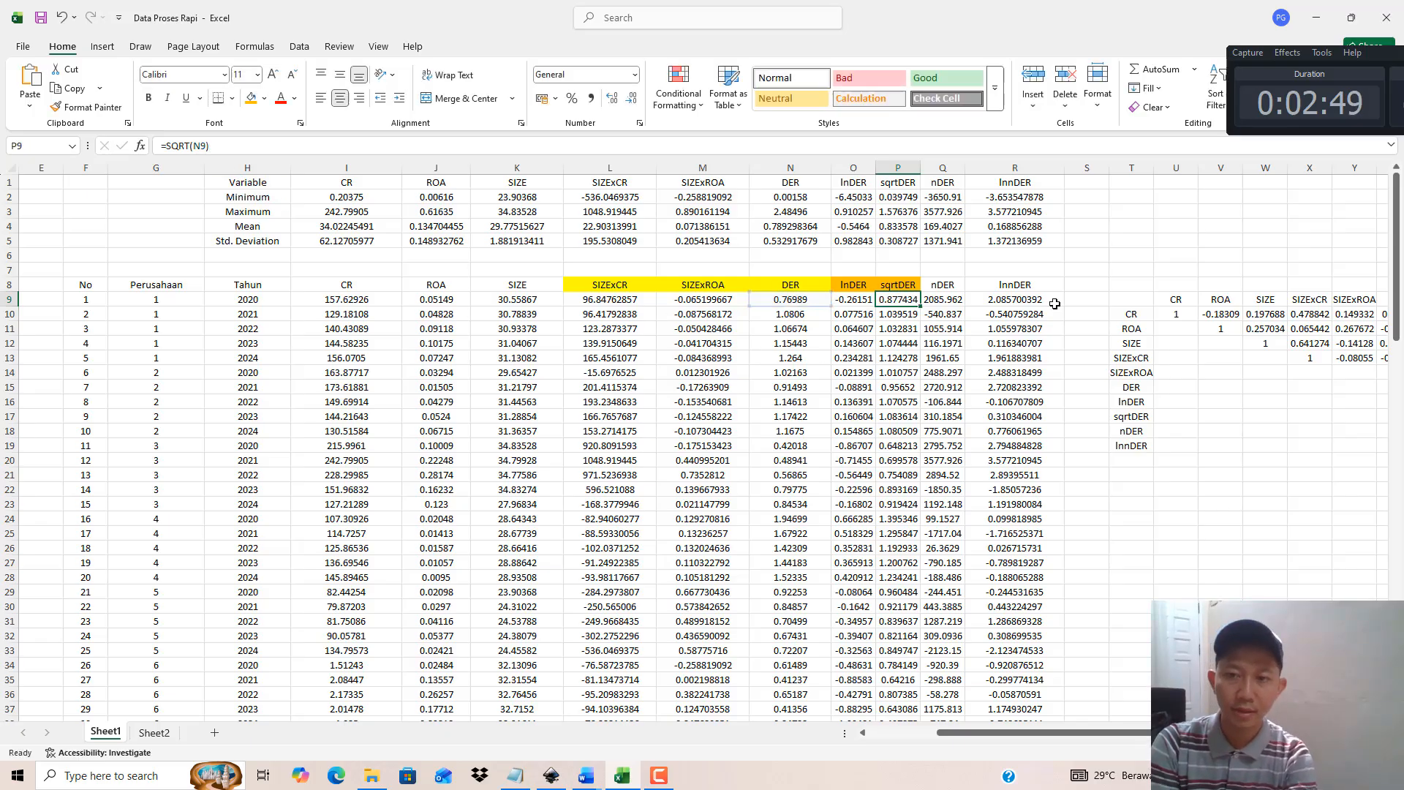
# Step: Inspect the formula of the first lnnDER value and fill the lnnDER header cell in row 8 with orange
pyautogui.click(1023, 300)
pyautogui.click(782, 148)
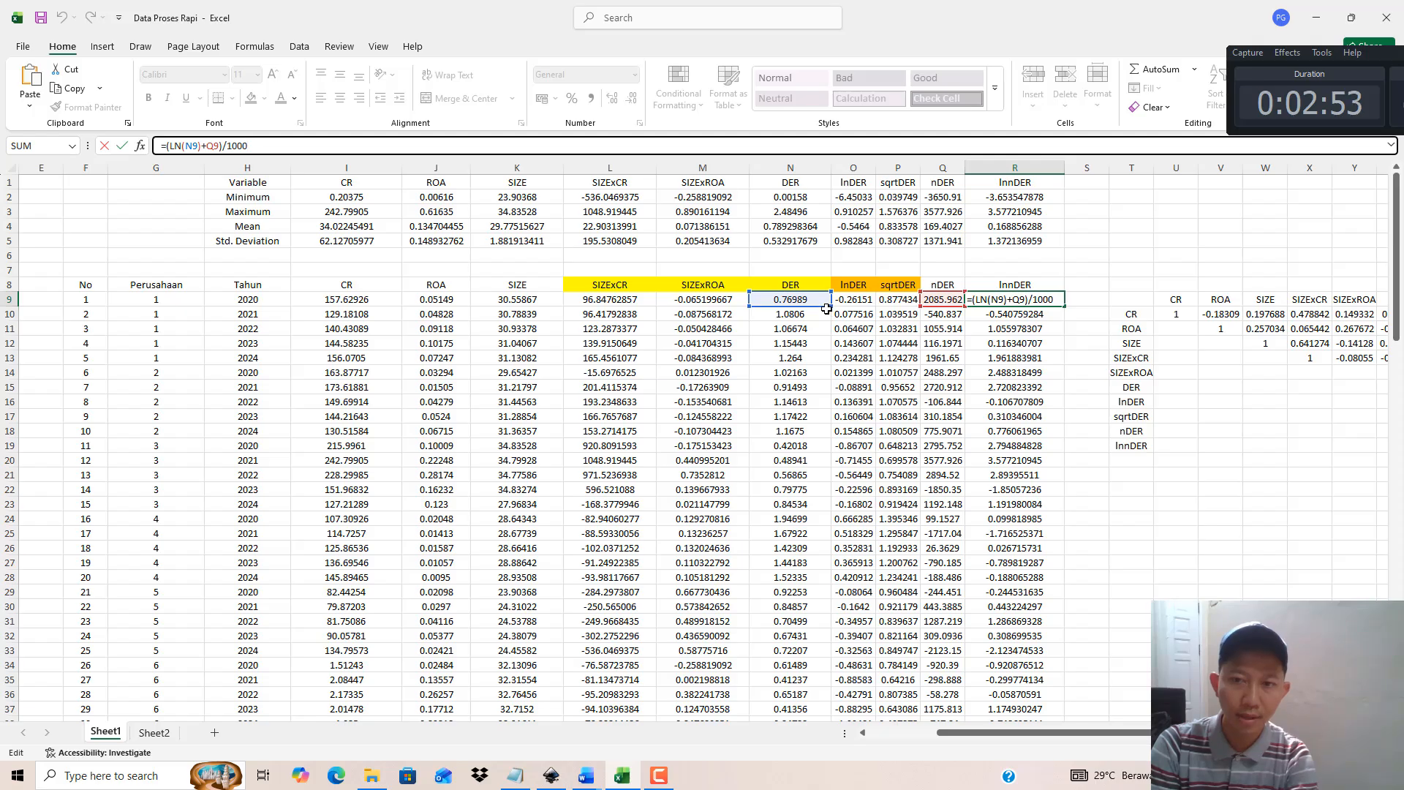
pyautogui.press('Return')
pyautogui.click(1016, 285)
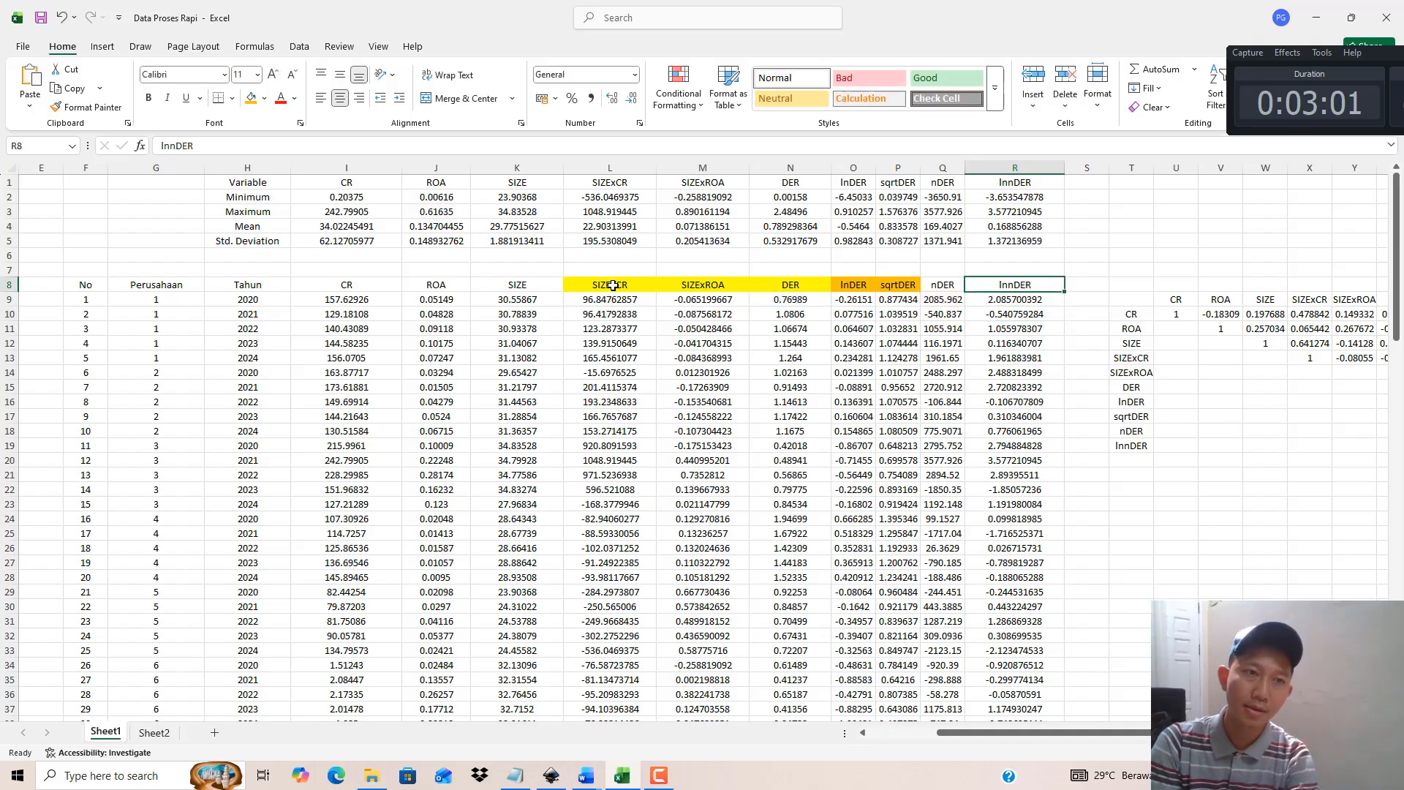
pyautogui.click(250, 104)
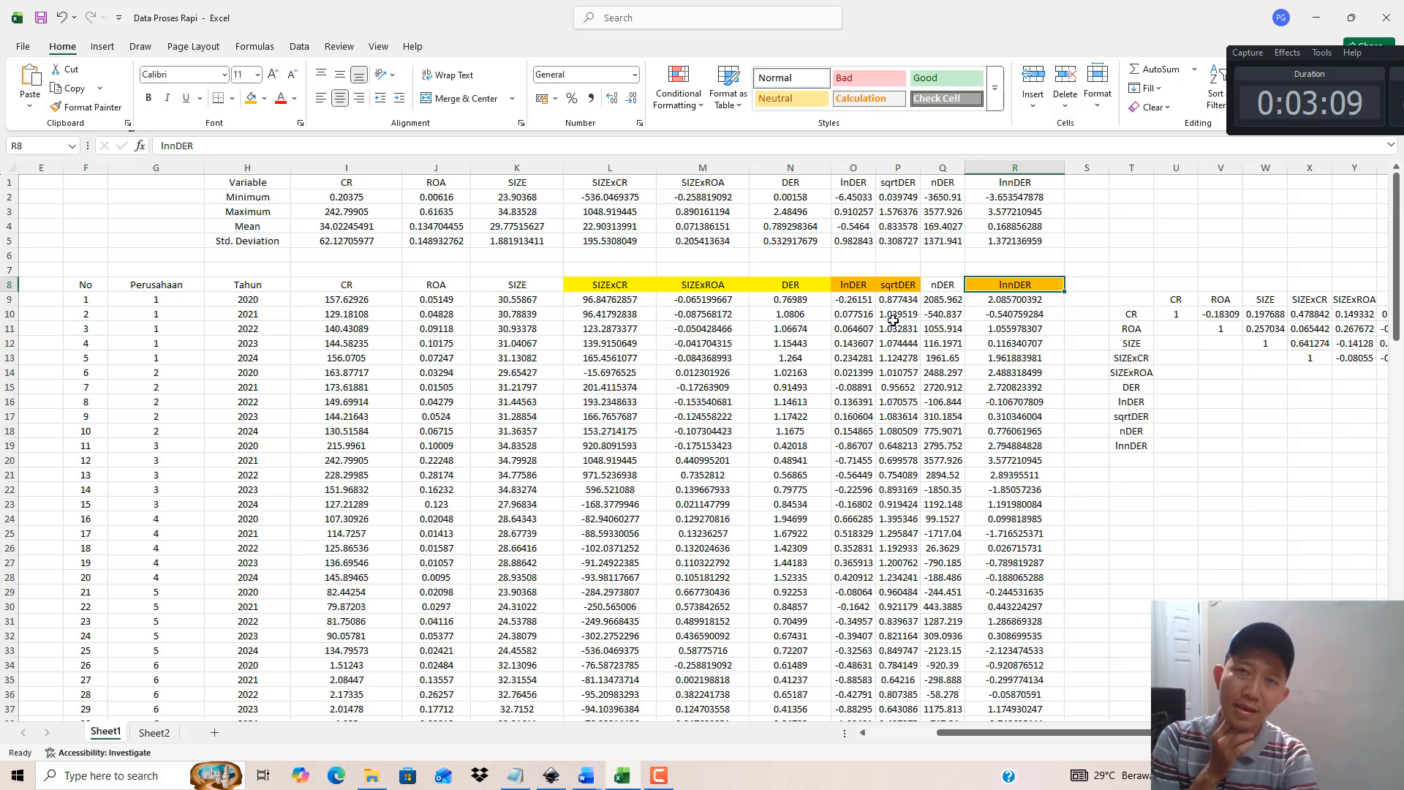
# Step: Reread the opening paragraph of the Notepad notes and review the transformed DER columns in the Excel workbook
pyautogui.click(516, 775)
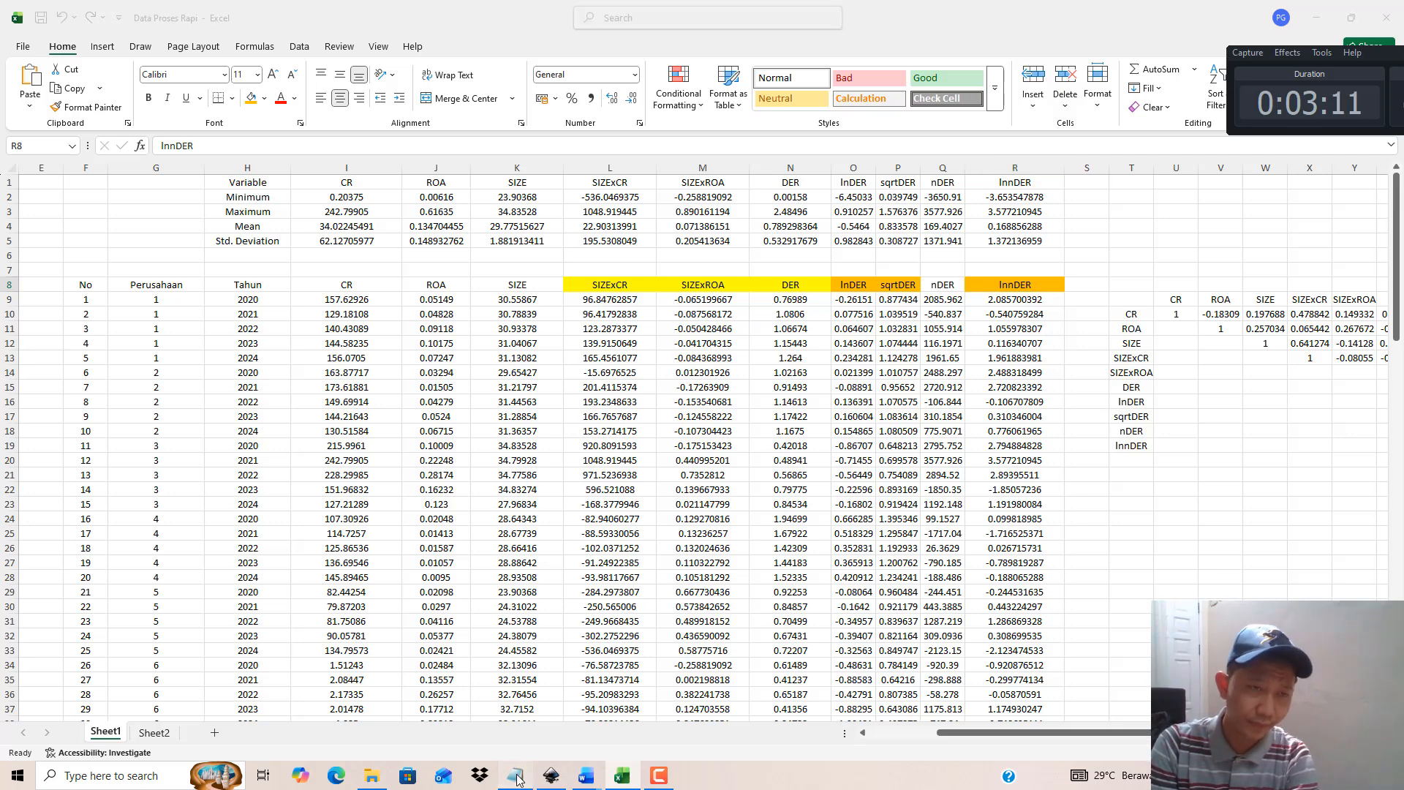
pyautogui.moveTo(260, 92); pyautogui.dragTo(115, 64)
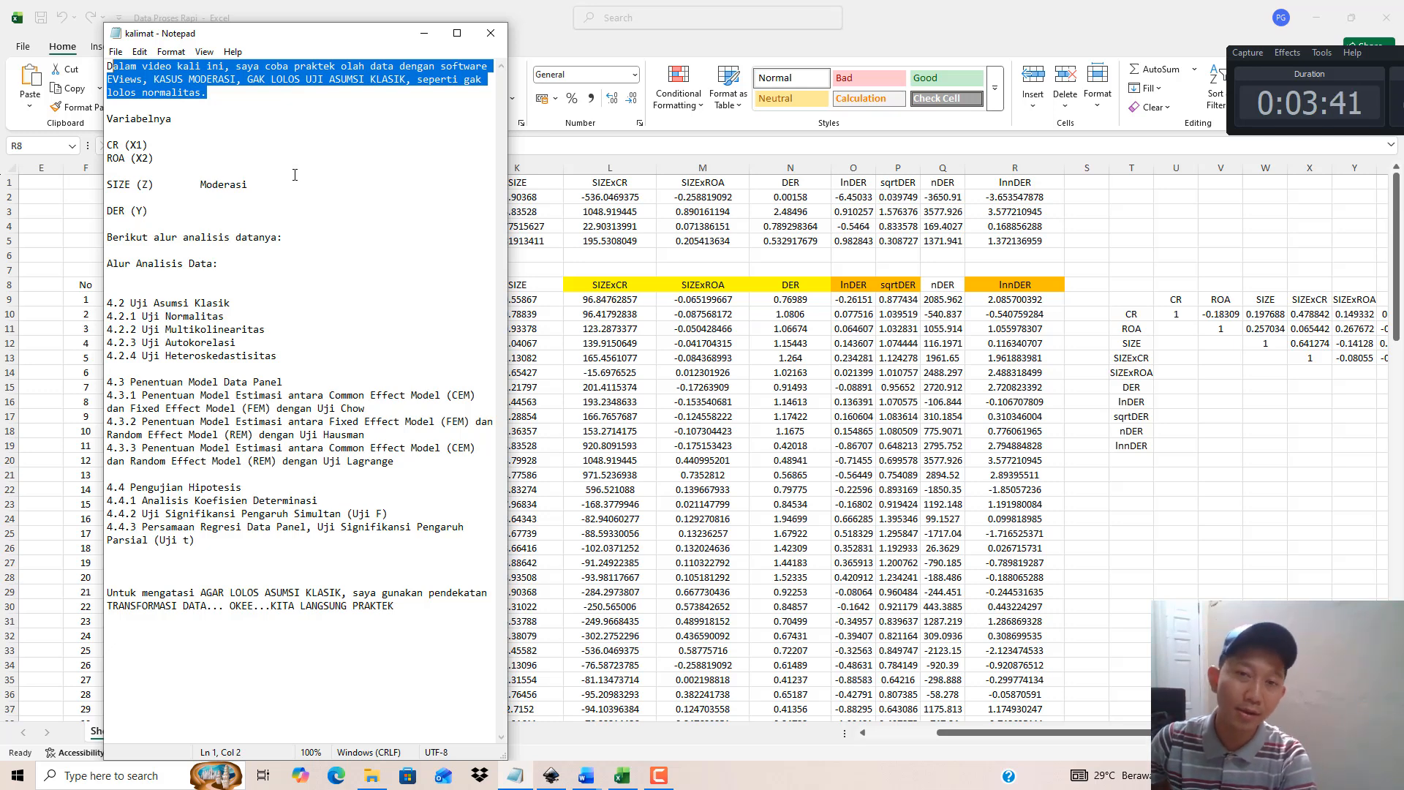
pyautogui.click(853, 292)
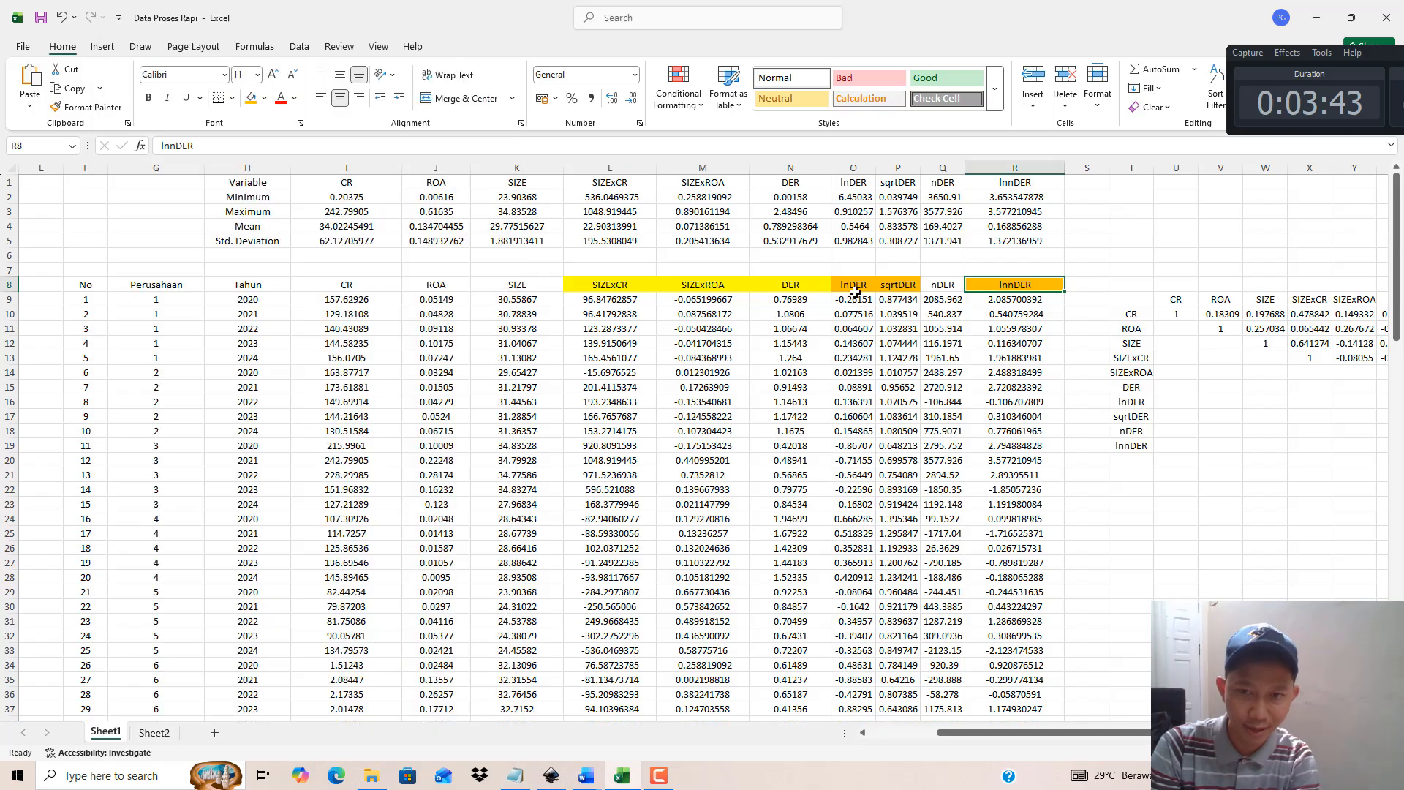
pyautogui.moveTo(854, 285); pyautogui.dragTo(1002, 293)
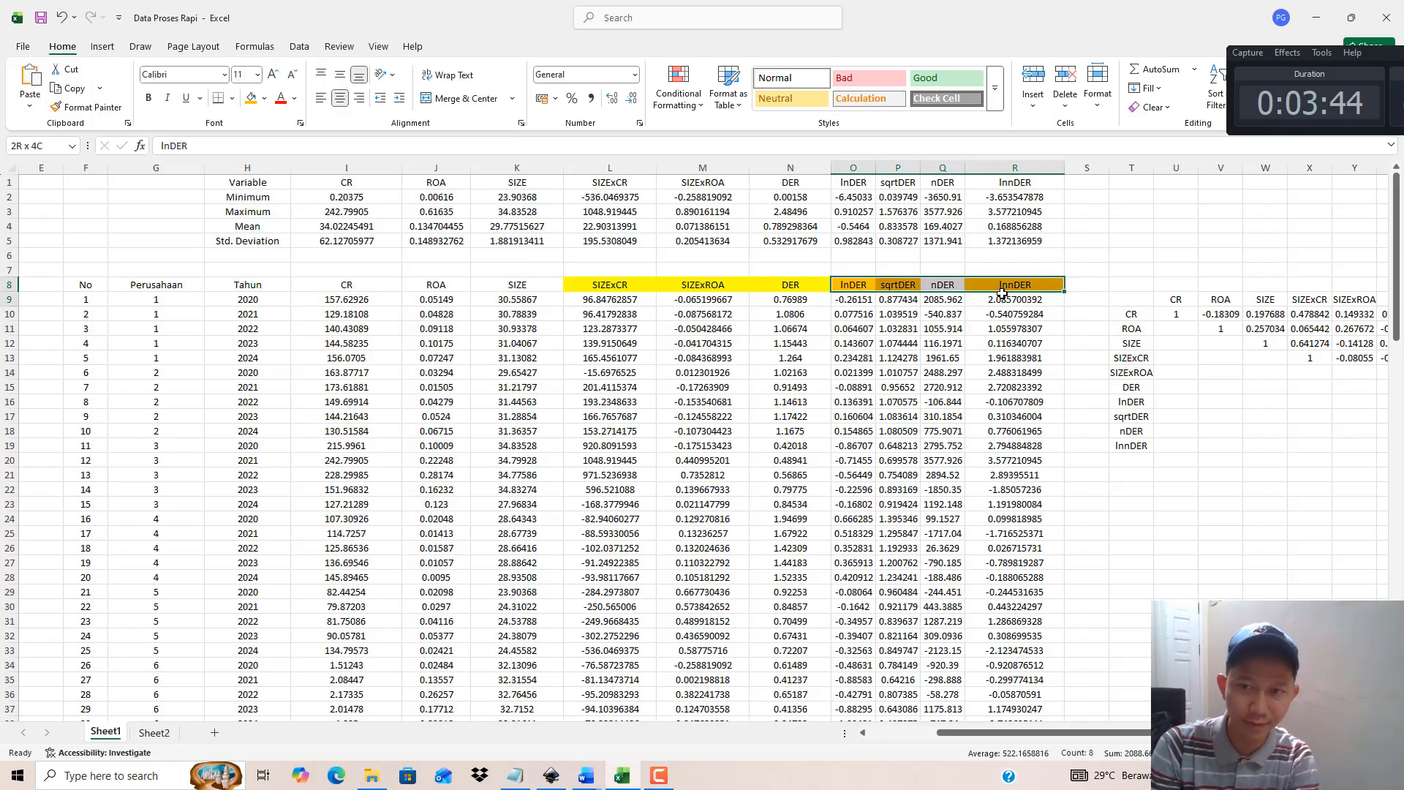
pyautogui.click(941, 222)
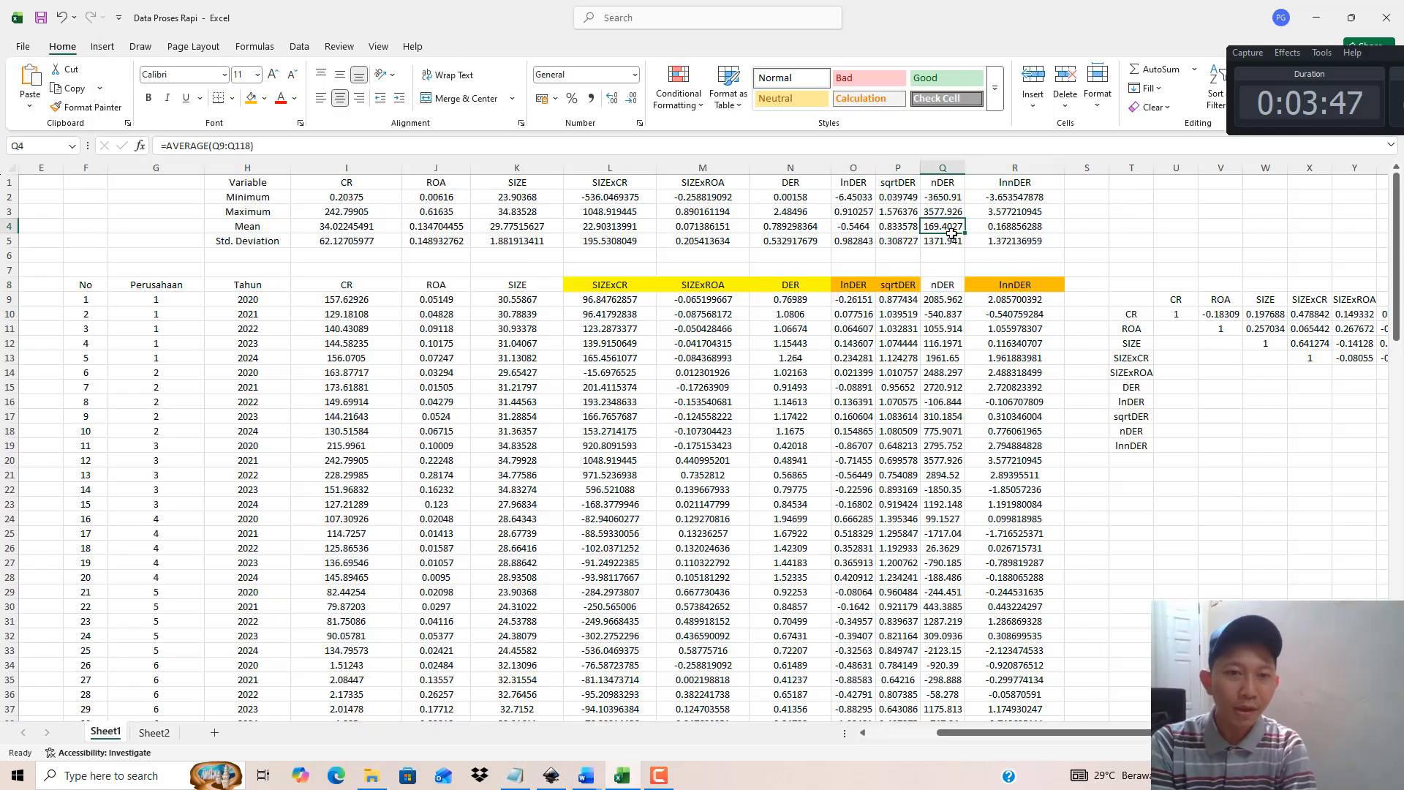
pyautogui.moveTo(1009, 733); pyautogui.dragTo(976, 733)
# Step: Launch EViews and dismiss its welcome window
pyautogui.press('super')
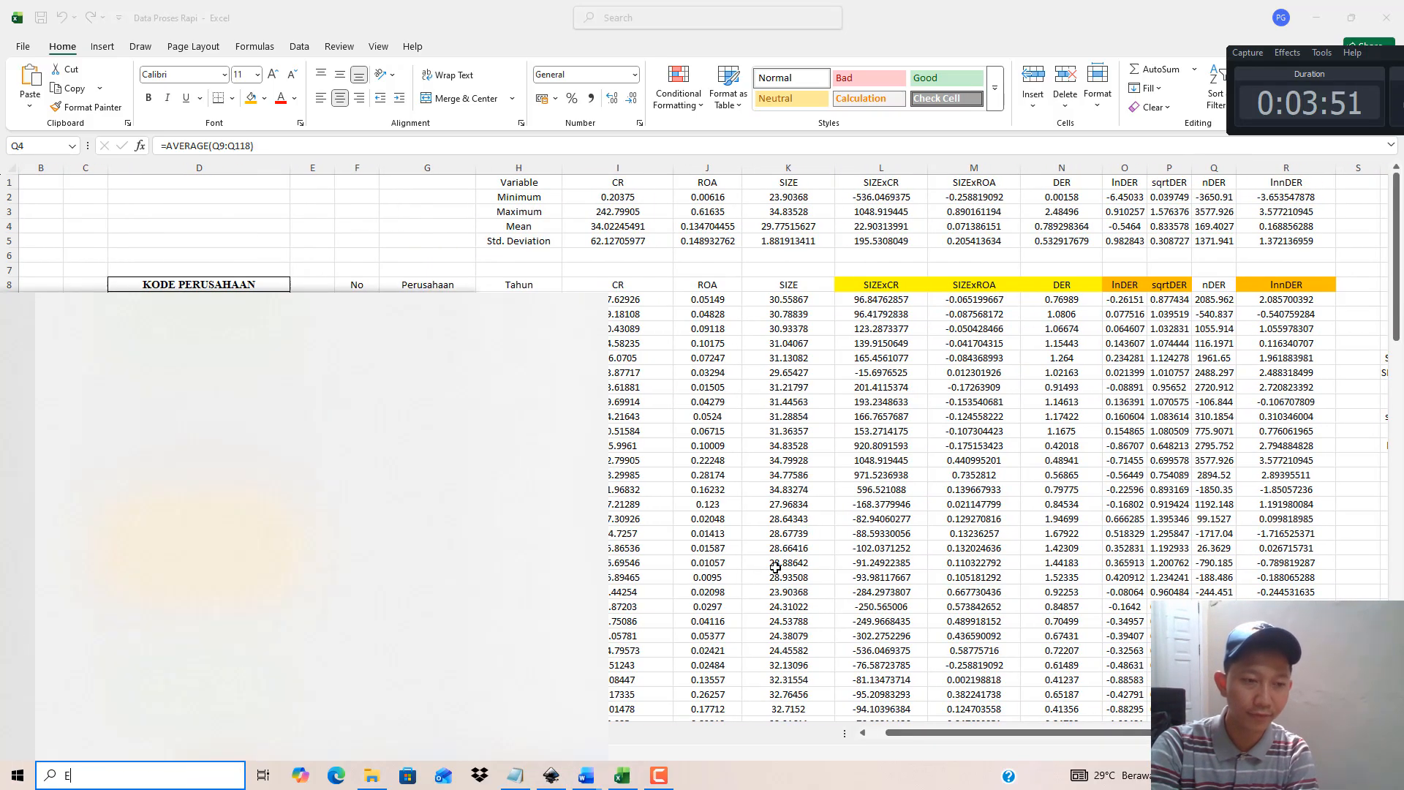
pyautogui.press('Escape')
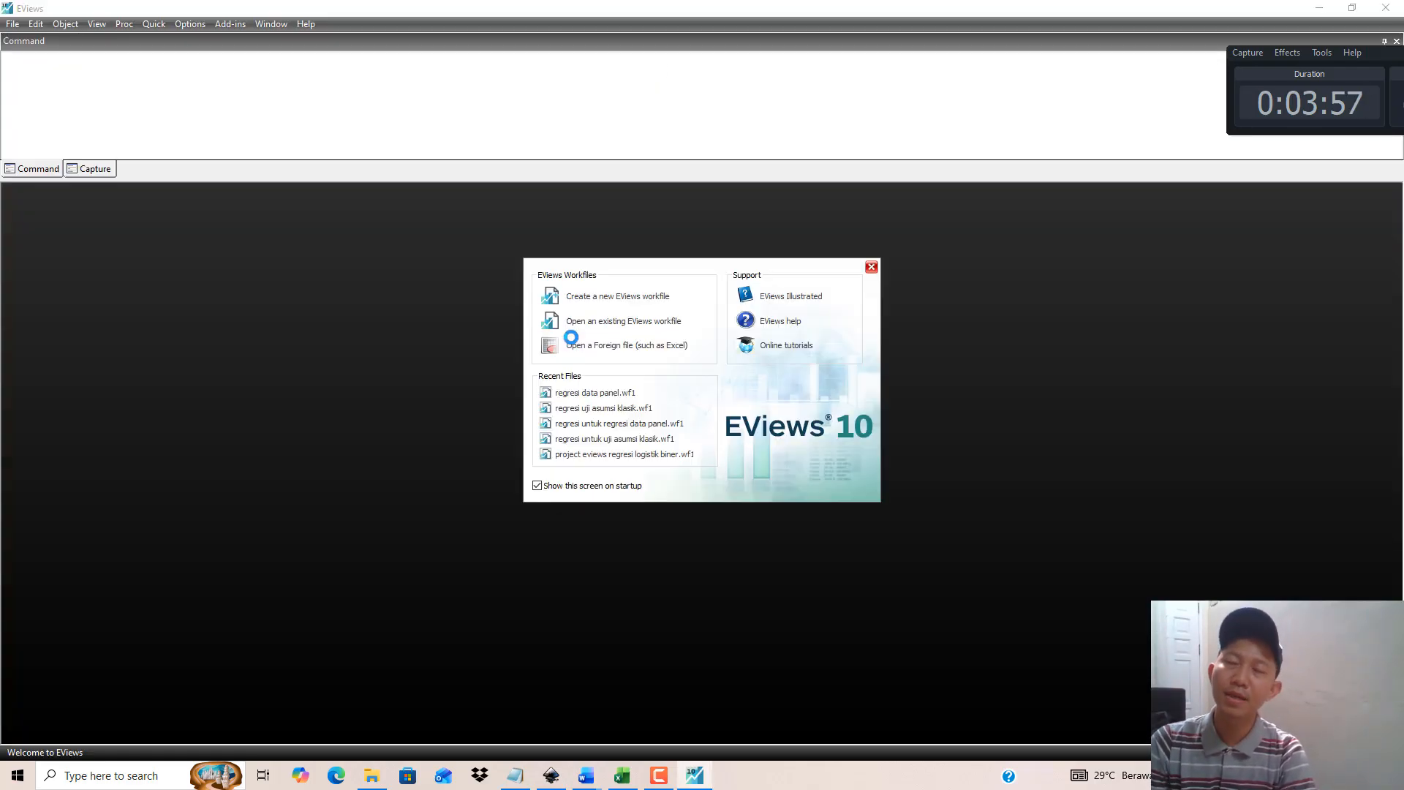
pyautogui.click(871, 266)
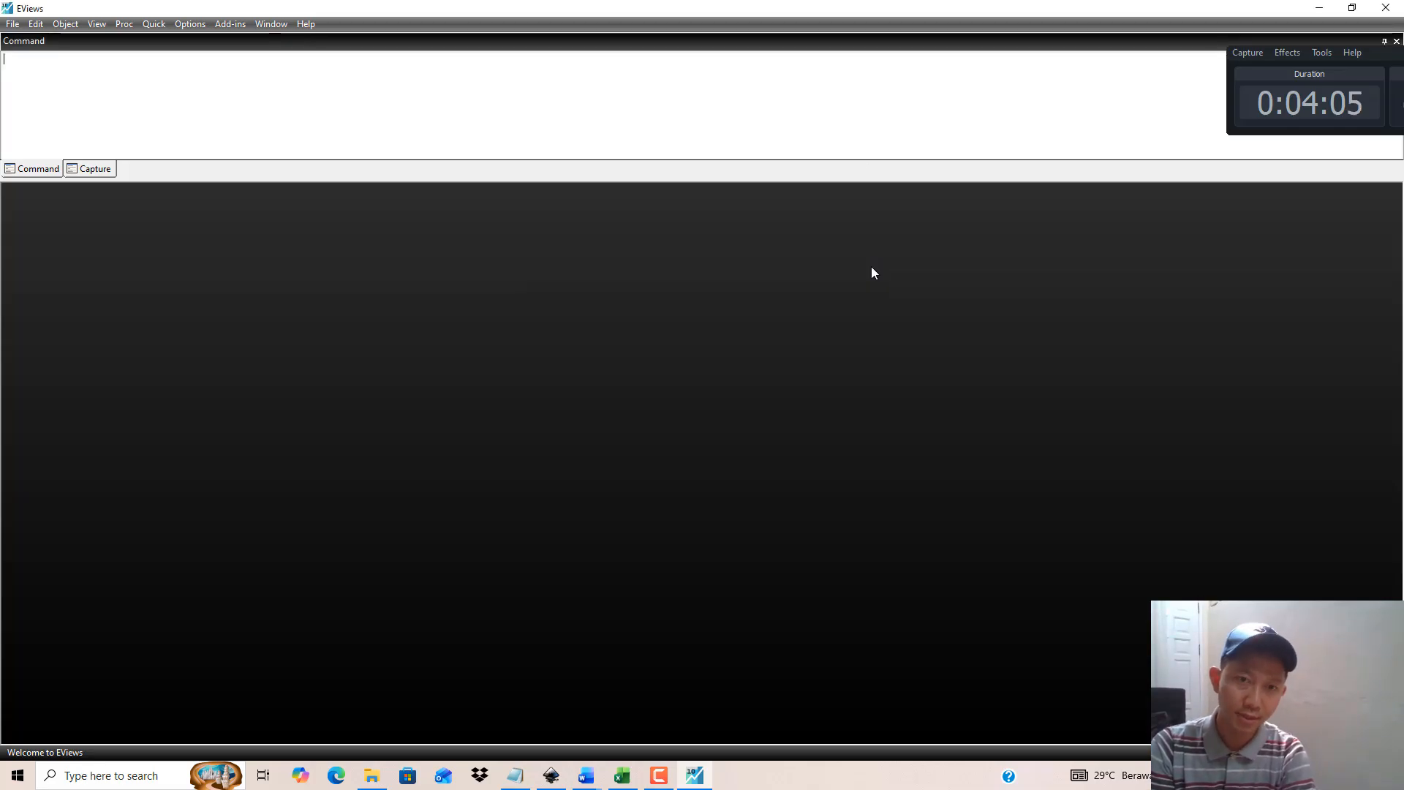
# Step: Switch to the Excel workbook and check the last observation numbers in the No column of the data table
pyautogui.click(621, 776)
pyautogui.scroll(-7, 499, 546)
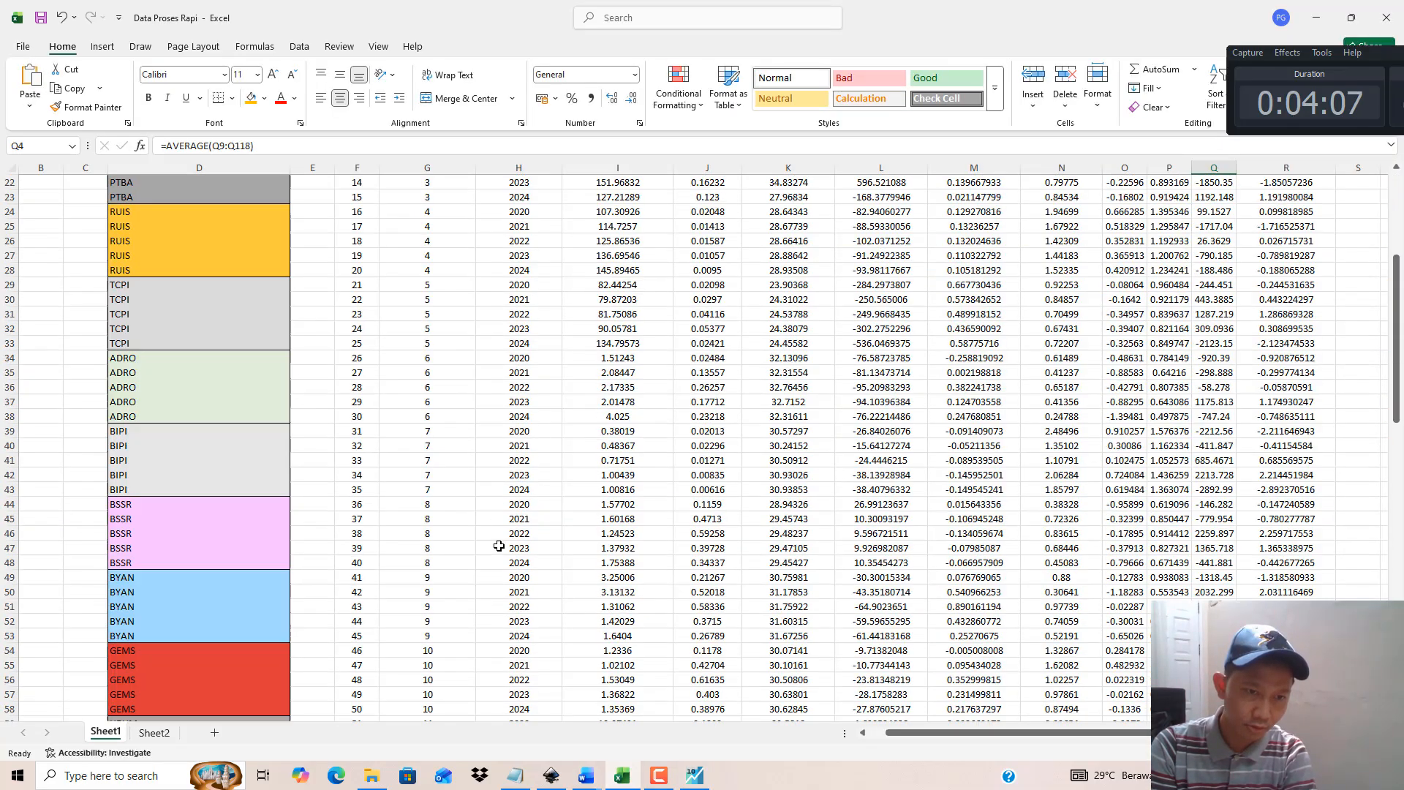
pyautogui.scroll(-20, 499, 546)
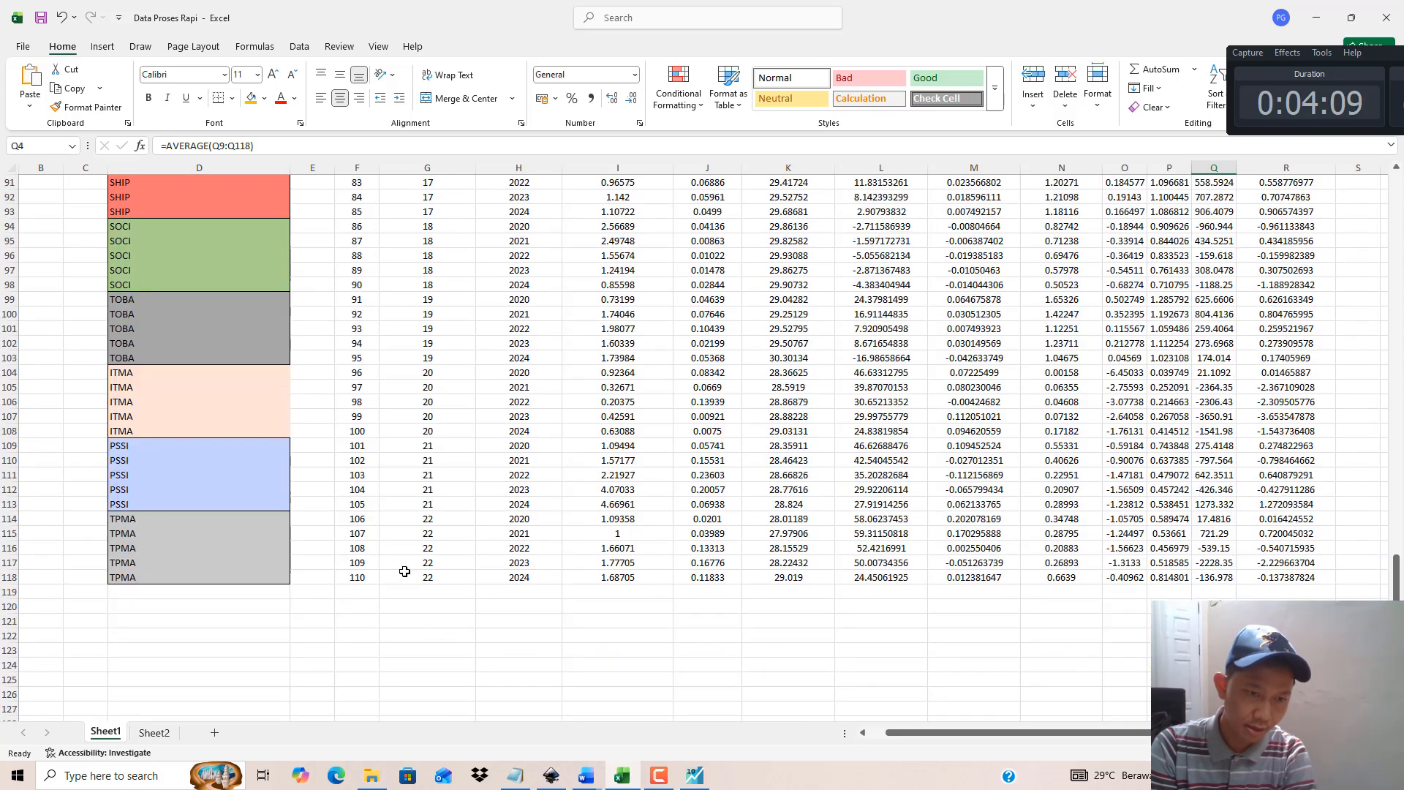
pyautogui.moveTo(370, 578); pyautogui.dragTo(369, 504)
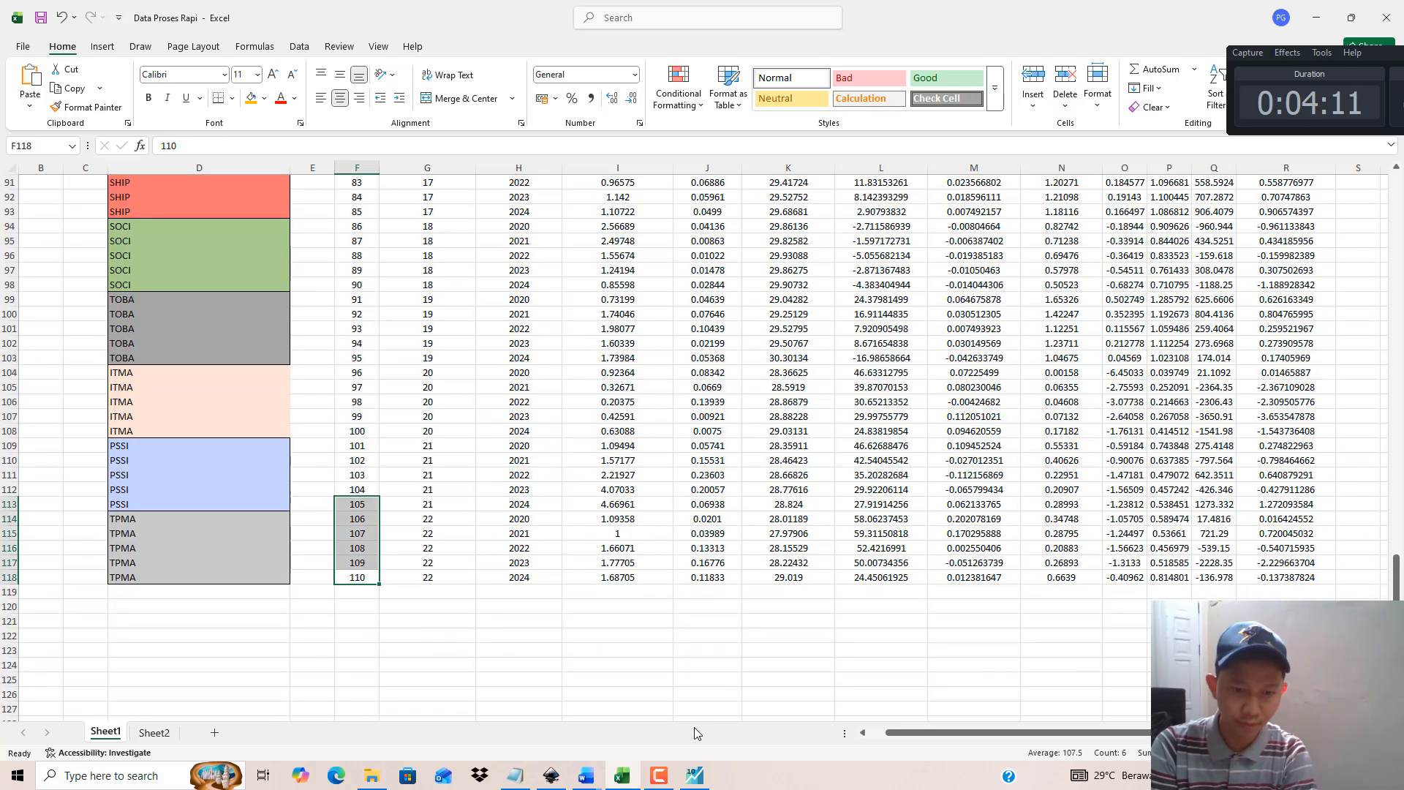
# Step: Switch to EViews and create a new Unstructured / Undated workfile with 110 observations
pyautogui.click(694, 776)
pyautogui.click(13, 24)
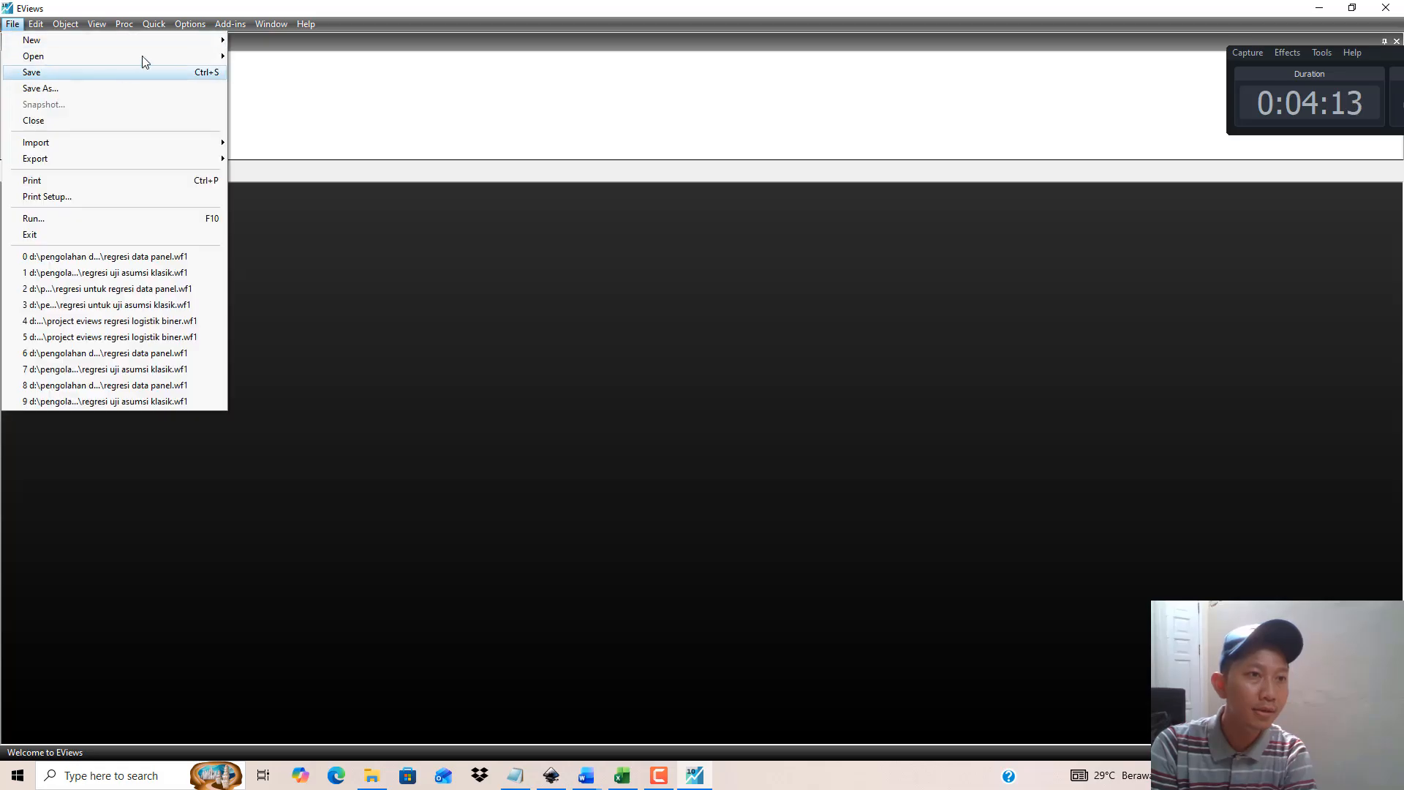
pyautogui.moveTo(187, 43)
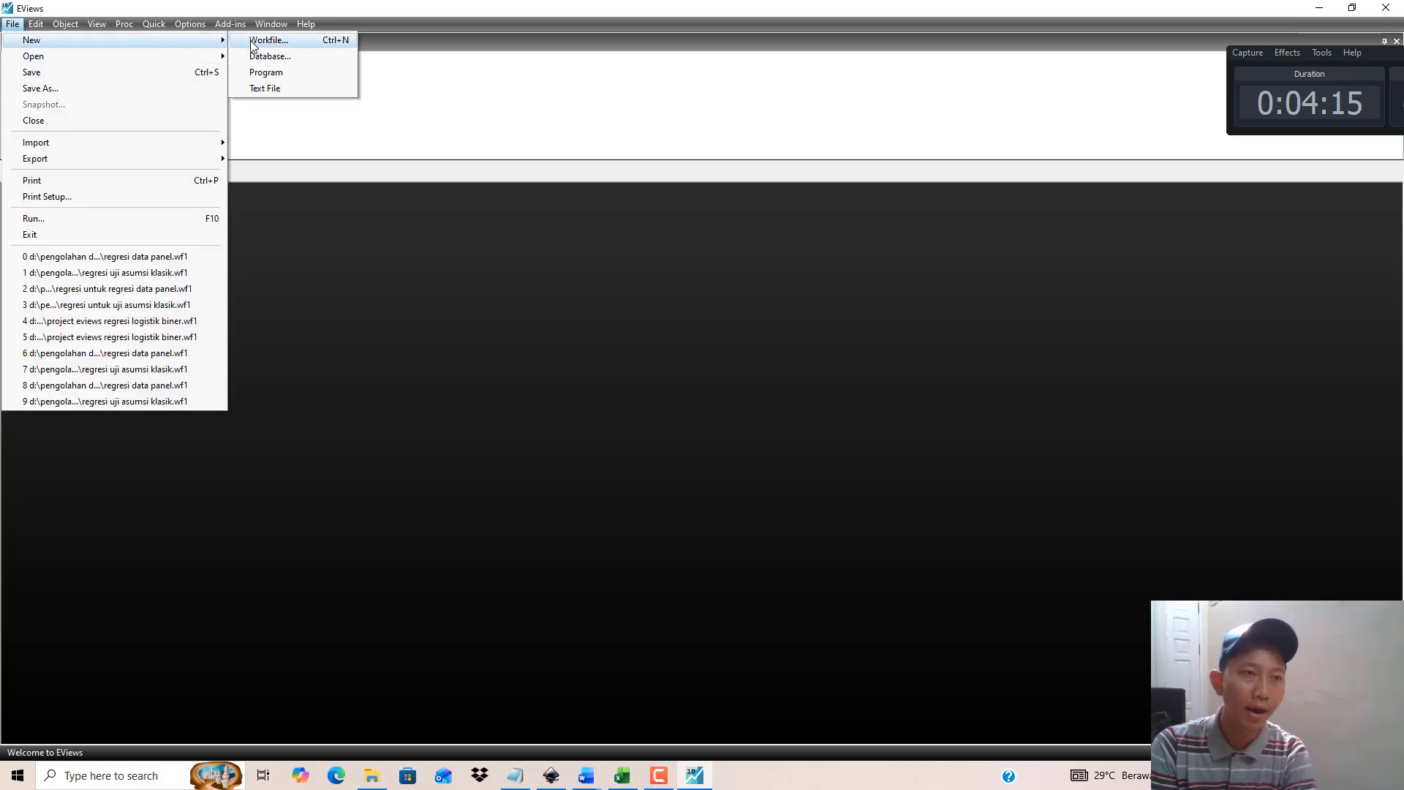
pyautogui.click(252, 41)
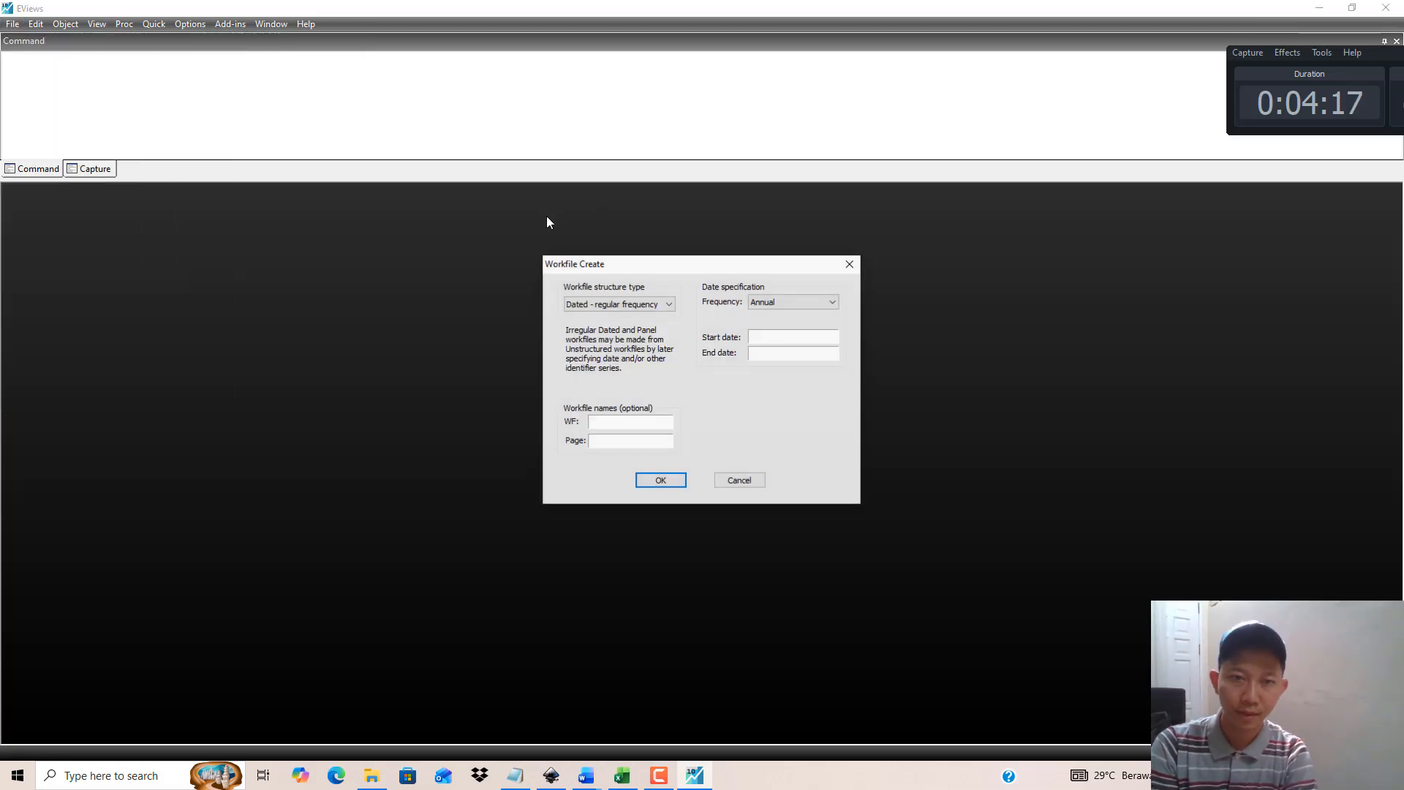
pyautogui.click(601, 305)
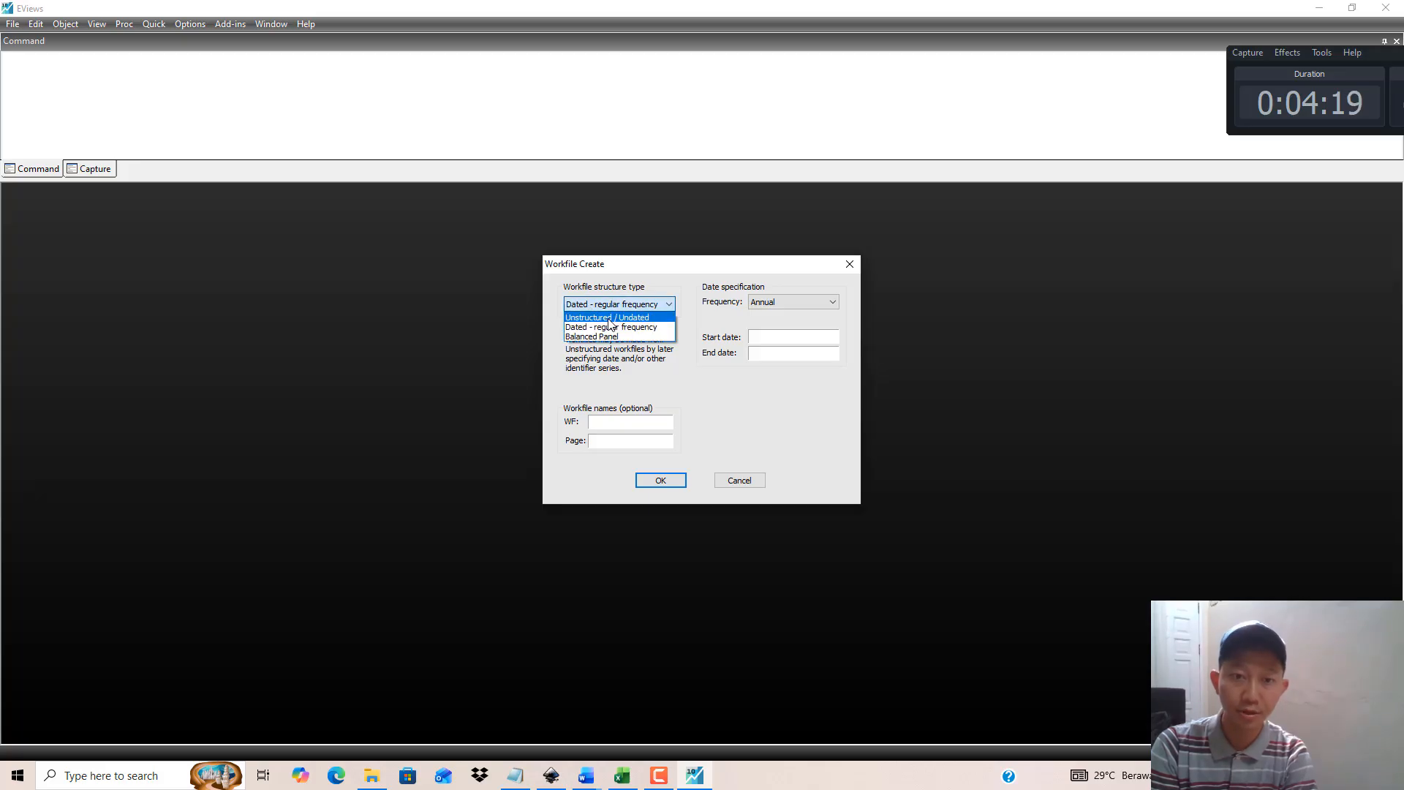
pyautogui.click(607, 318)
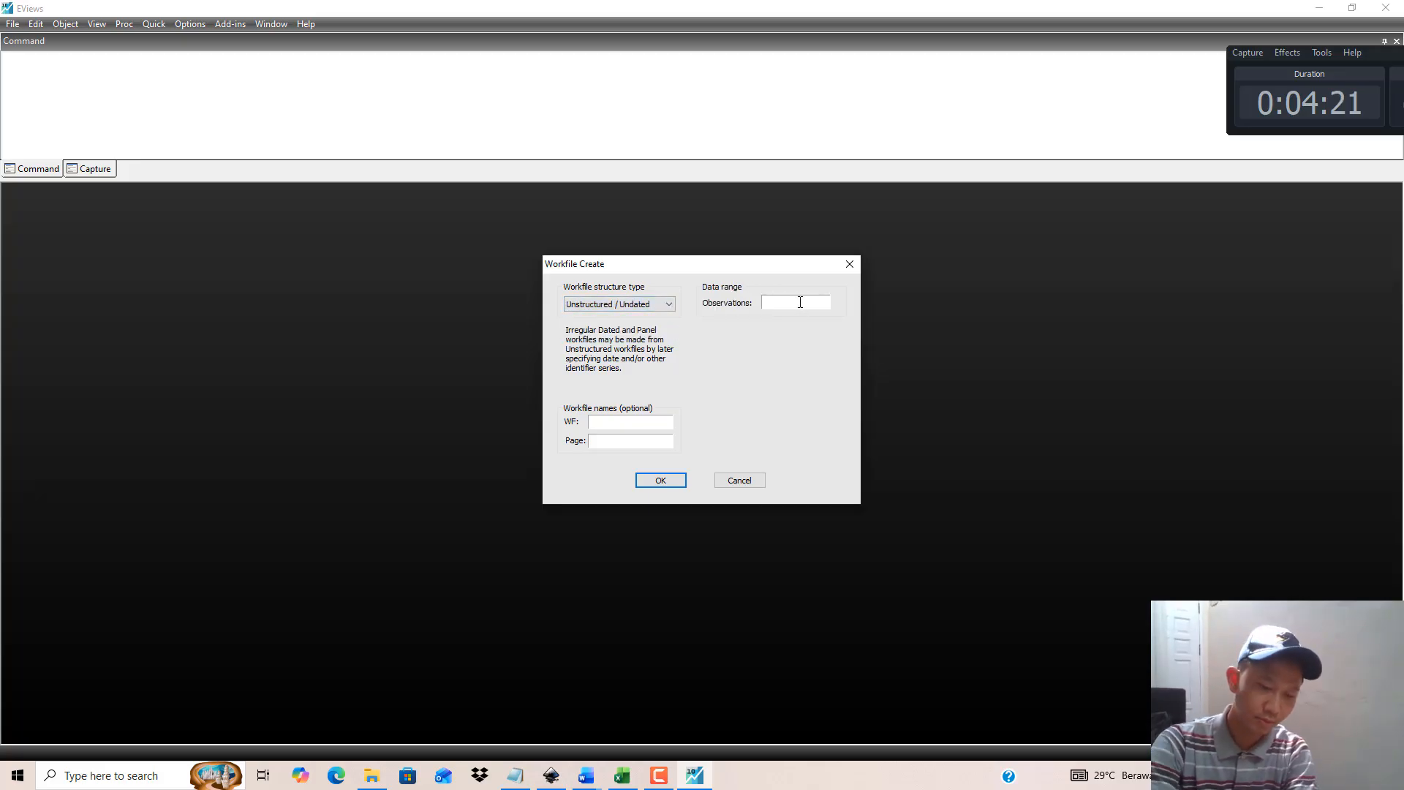
pyautogui.write('10')
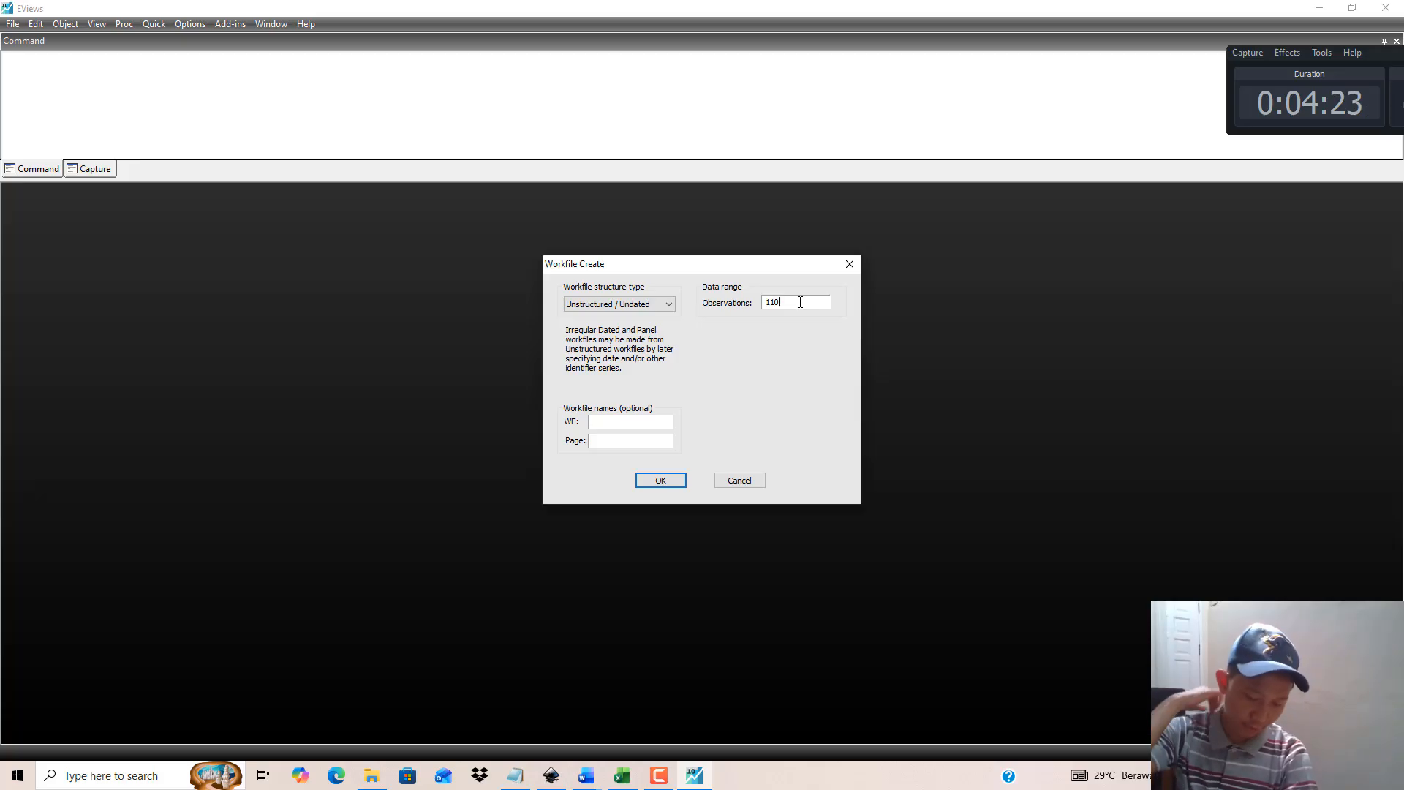
pyautogui.click(669, 480)
# Step: Open an empty group for editing series in the new workfile
pyautogui.click(332, 204)
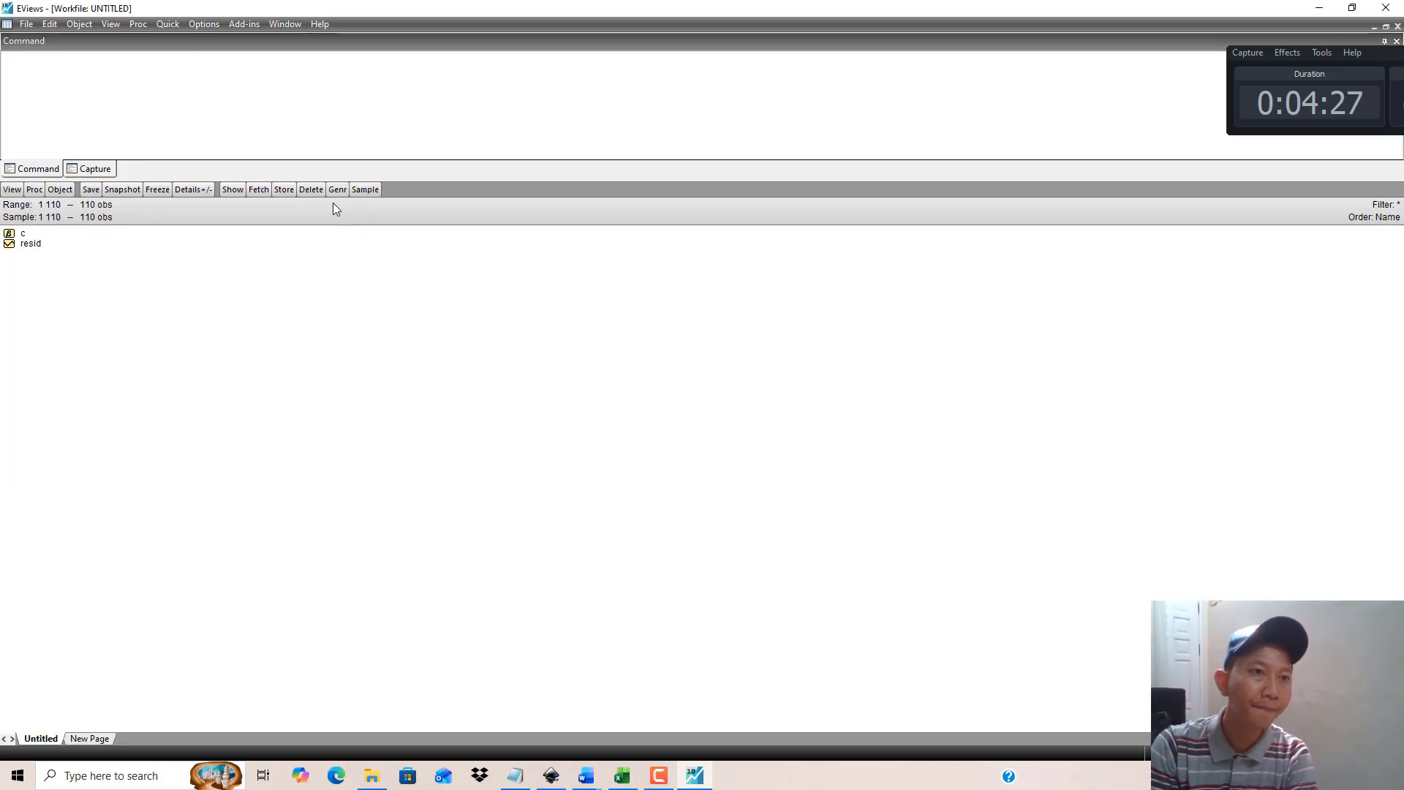
pyautogui.click(164, 27)
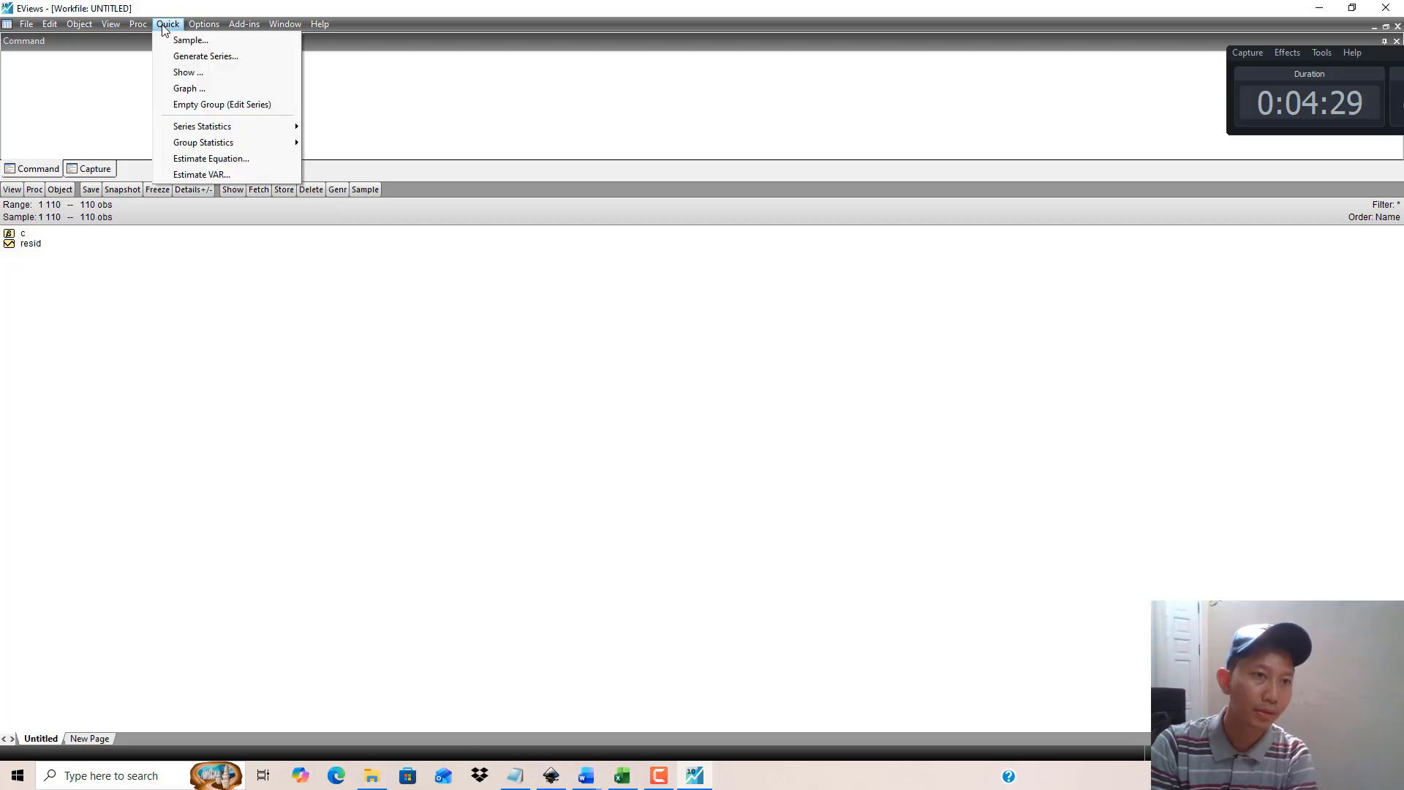
pyautogui.click(198, 107)
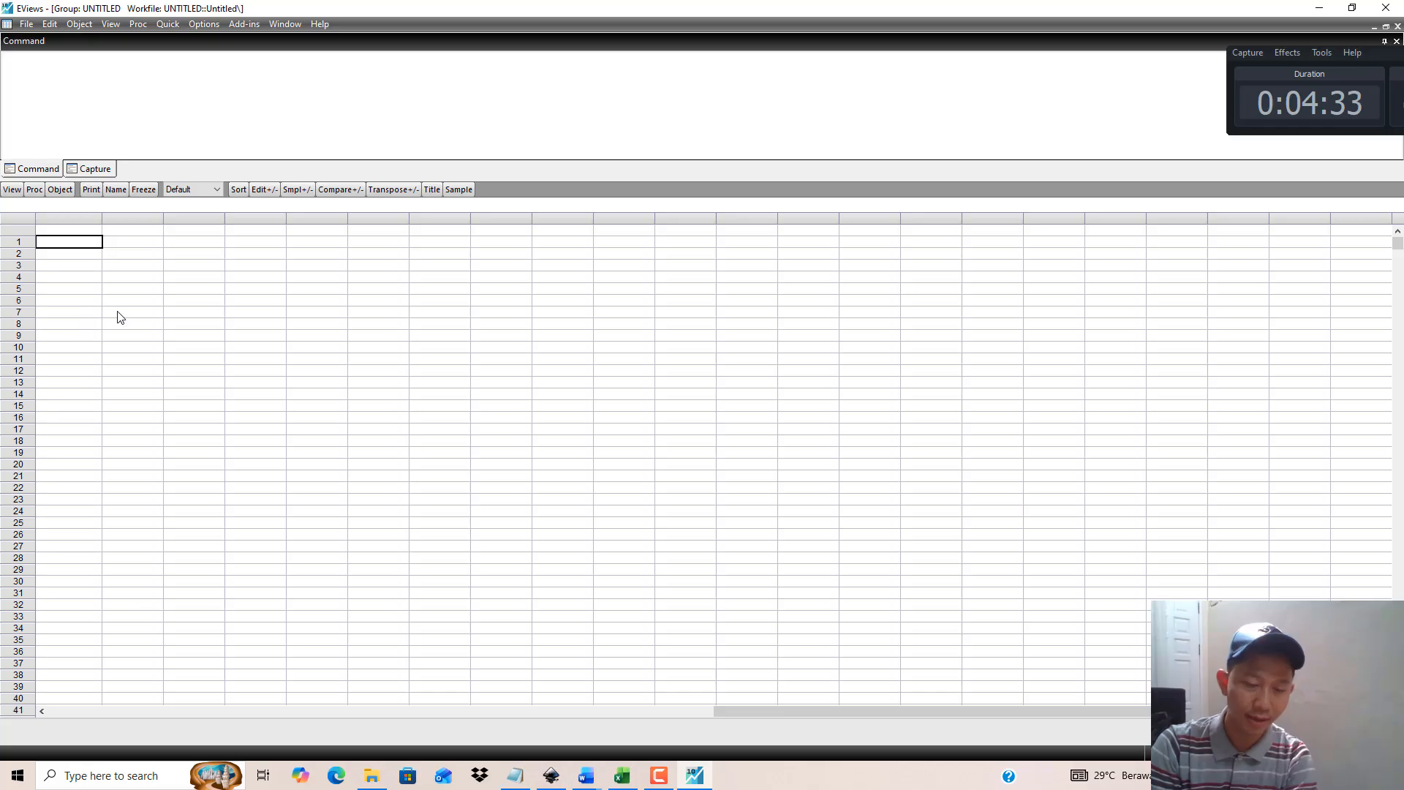
# Step: Switch to the Excel workbook and copy the CR through lnnDER columns, from the header row down to observation 110
pyautogui.click(622, 775)
pyautogui.scroll(10, 686, 337)
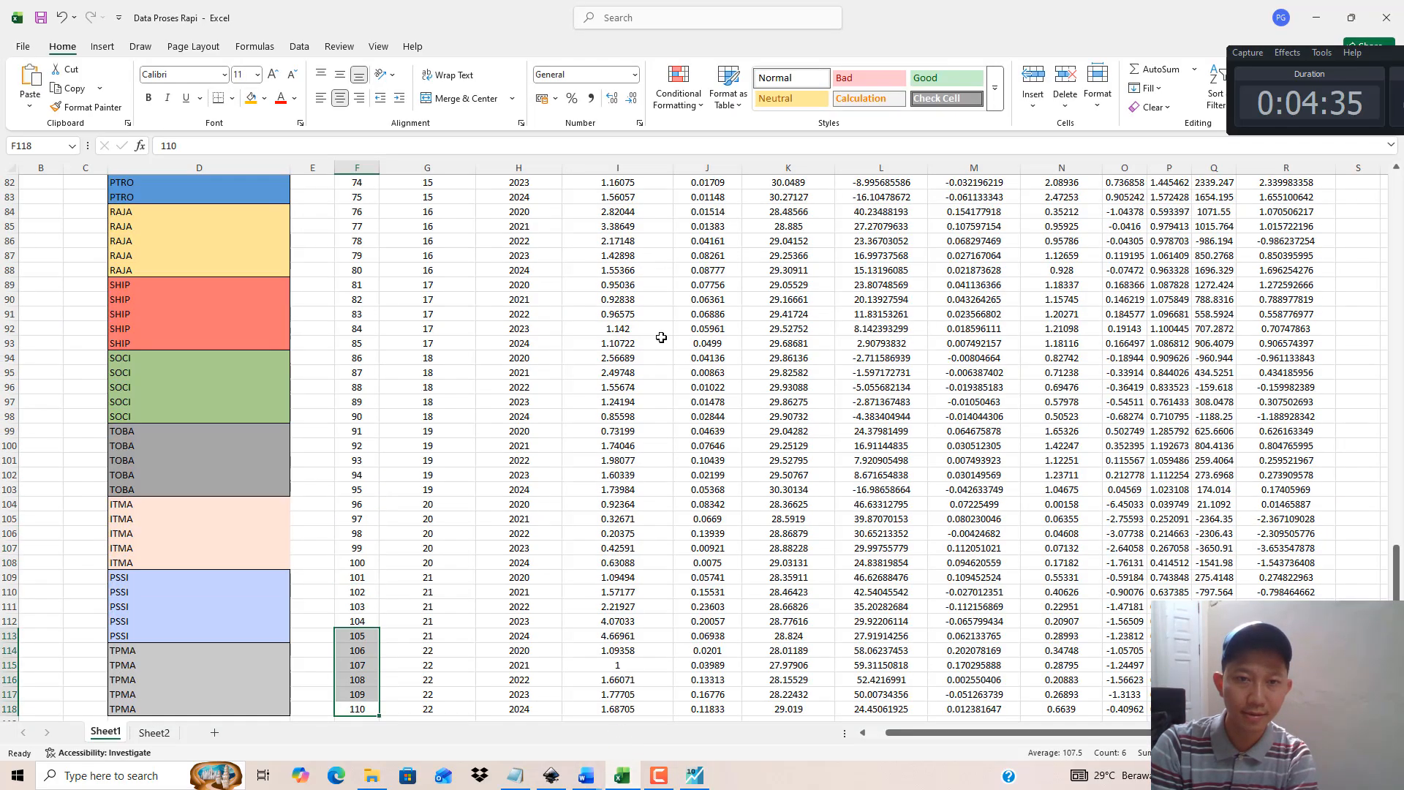
pyautogui.scroll(14, 686, 336)
pyautogui.click(620, 285)
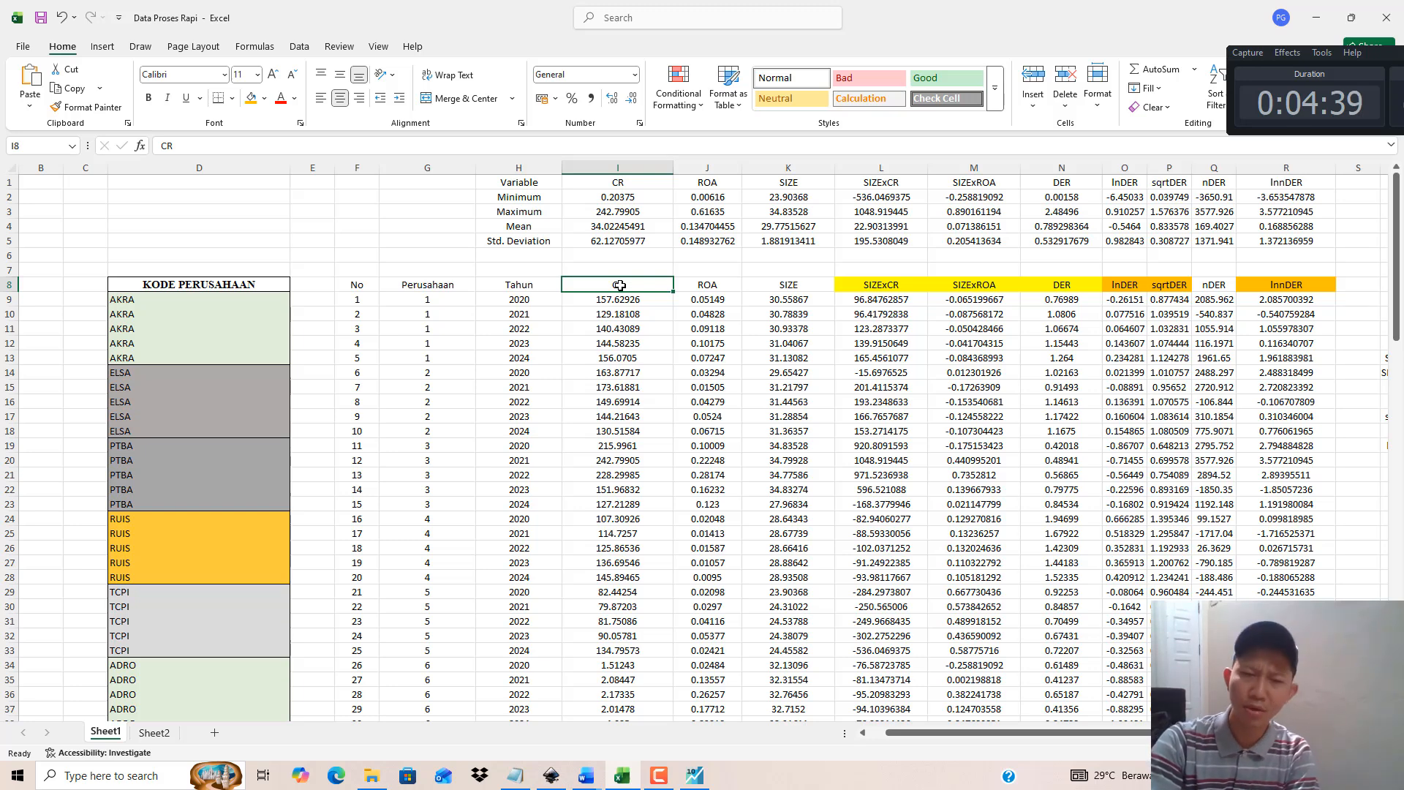
pyautogui.hotkey('shift', 'Right')
pyautogui.hotkey('shift', 'Right')
pyautogui.hotkey('shift', 'Right')
pyautogui.hotkey('shift', 'Right')
pyautogui.hotkey('shift', 'Right')
pyautogui.hotkey('shift', 'Right')
pyautogui.hotkey('shift', 'Right')
pyautogui.hotkey('shift', 'Right')
pyautogui.hotkey('shift', 'Right')
pyautogui.hotkey('shift', 'Down')
pyautogui.hotkey('shift', 'Down')
pyautogui.hotkey('shift', 'Down')
pyautogui.hotkey('shift', 'Down')
pyautogui.hotkey('shift', 'Down')
pyautogui.hotkey('shift', 'Down')
pyautogui.hotkey('shift', 'Down')
pyautogui.hotkey('shift', 'Down')
pyautogui.hotkey('shift', 'Down')
pyautogui.hotkey('shift', 'Down')
pyautogui.hotkey('shift', 'Down')
pyautogui.hotkey('shift', 'Down')
pyautogui.hotkey('shift', 'Down')
pyautogui.hotkey('shift', 'Down')
pyautogui.hotkey('shift', 'Down')
pyautogui.hotkey('shift', 'Down')
pyautogui.hotkey('shift', 'Down')
pyautogui.hotkey('shift', 'Down')
pyautogui.hotkey('shift', 'Down')
pyautogui.hotkey('shift', 'Down')
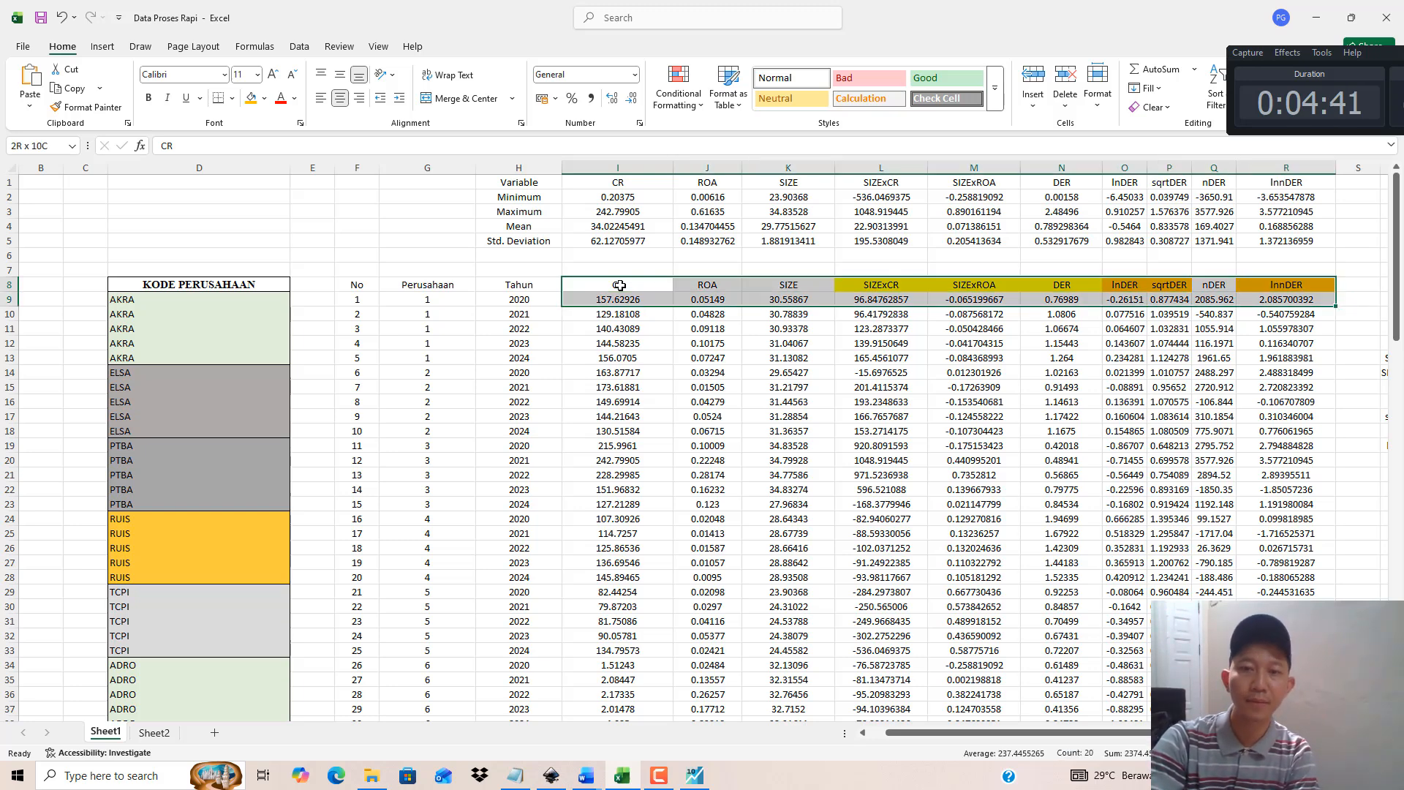
pyautogui.hotkey('shift', 'Down')
pyautogui.hotkey('shift', 'Down')
pyautogui.hotkey('shift', 'Down')
pyautogui.hotkey('shift', 'Down')
pyautogui.hotkey('shift', 'Down')
pyautogui.hotkey('shift', 'Down')
pyautogui.hotkey('shift', 'Down')
pyautogui.hotkey('shift', 'Down')
pyautogui.hotkey('shift', 'Down')
pyautogui.hotkey('shift', 'Down')
pyautogui.hotkey('shift', 'Down')
pyautogui.hotkey('shift', 'Down')
pyautogui.hotkey('shift', 'Down')
pyautogui.hotkey('shift', 'Down')
pyautogui.hotkey('shift', 'Down')
pyautogui.hotkey('shift', 'Down')
pyautogui.hotkey('shift', 'Down')
pyautogui.hotkey('shift', 'Down')
pyautogui.hotkey('shift', 'Down')
pyautogui.hotkey('shift', 'Down')
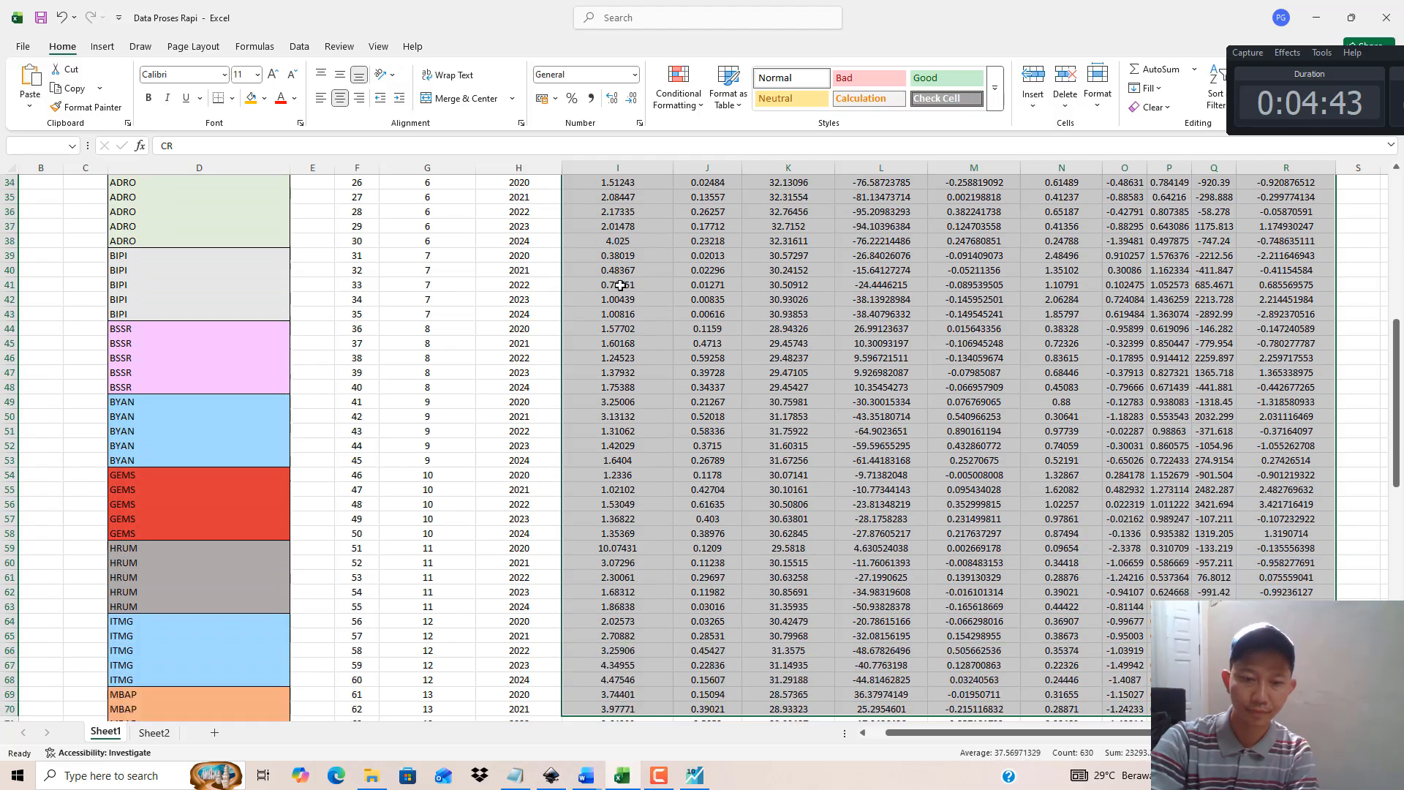
pyautogui.hotkey('shift', 'Down')
pyautogui.hotkey('shift', 'Down')
pyautogui.hotkey('shift', 'Down')
pyautogui.hotkey('shift', 'Down')
pyautogui.hotkey('shift', 'Down')
pyautogui.hotkey('shift', 'Down')
pyautogui.hotkey('shift', 'Down')
pyautogui.hotkey('shift', 'Down')
pyautogui.hotkey('shift', 'Down')
pyautogui.hotkey('shift', 'Down')
pyautogui.hotkey('shift', 'Down')
pyautogui.hotkey('shift', 'Down')
pyautogui.hotkey('shift', 'Down')
pyautogui.hotkey('shift', 'Down')
pyautogui.hotkey('shift', 'Down')
pyautogui.hotkey('shift', 'Down')
pyautogui.hotkey('shift', 'Down')
pyautogui.hotkey('shift', 'Down')
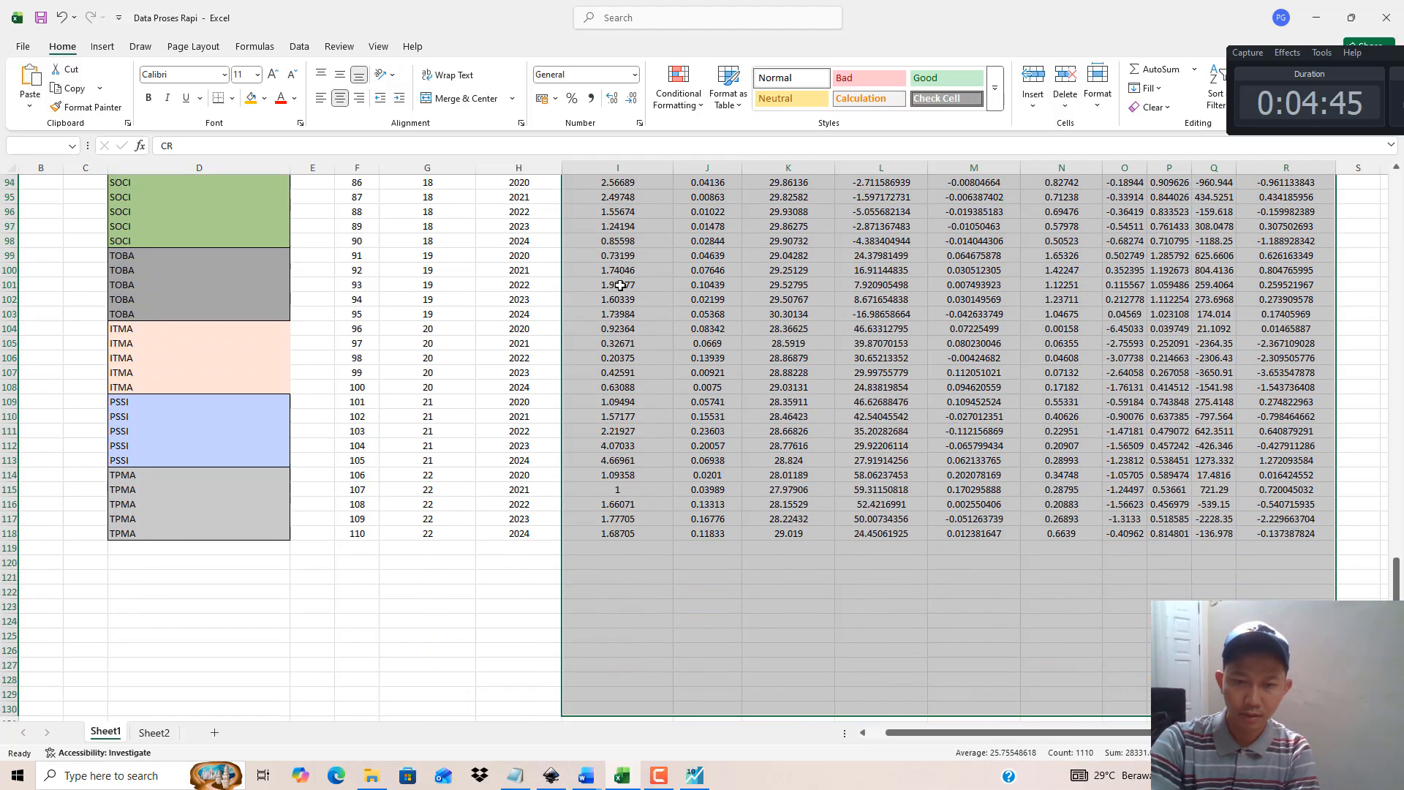
pyautogui.hotkey('shift', 'Up')
pyautogui.hotkey('shift', 'Up')
pyautogui.hotkey('shift', 'Up')
pyautogui.hotkey('shift', 'Up')
pyautogui.hotkey('shift', 'Up')
pyautogui.hotkey('shift', 'Up')
pyautogui.hotkey('shift', 'Up')
pyautogui.hotkey('shift', 'Up')
pyautogui.hotkey('shift', 'Up')
pyautogui.hotkey('shift', 'Up')
pyautogui.hotkey('shift', 'Up')
pyautogui.hotkey('shift', 'Up')
pyautogui.hotkey('shift', 'Up')
pyautogui.hotkey('shift', 'Up')
pyautogui.hotkey('shift', 'Up')
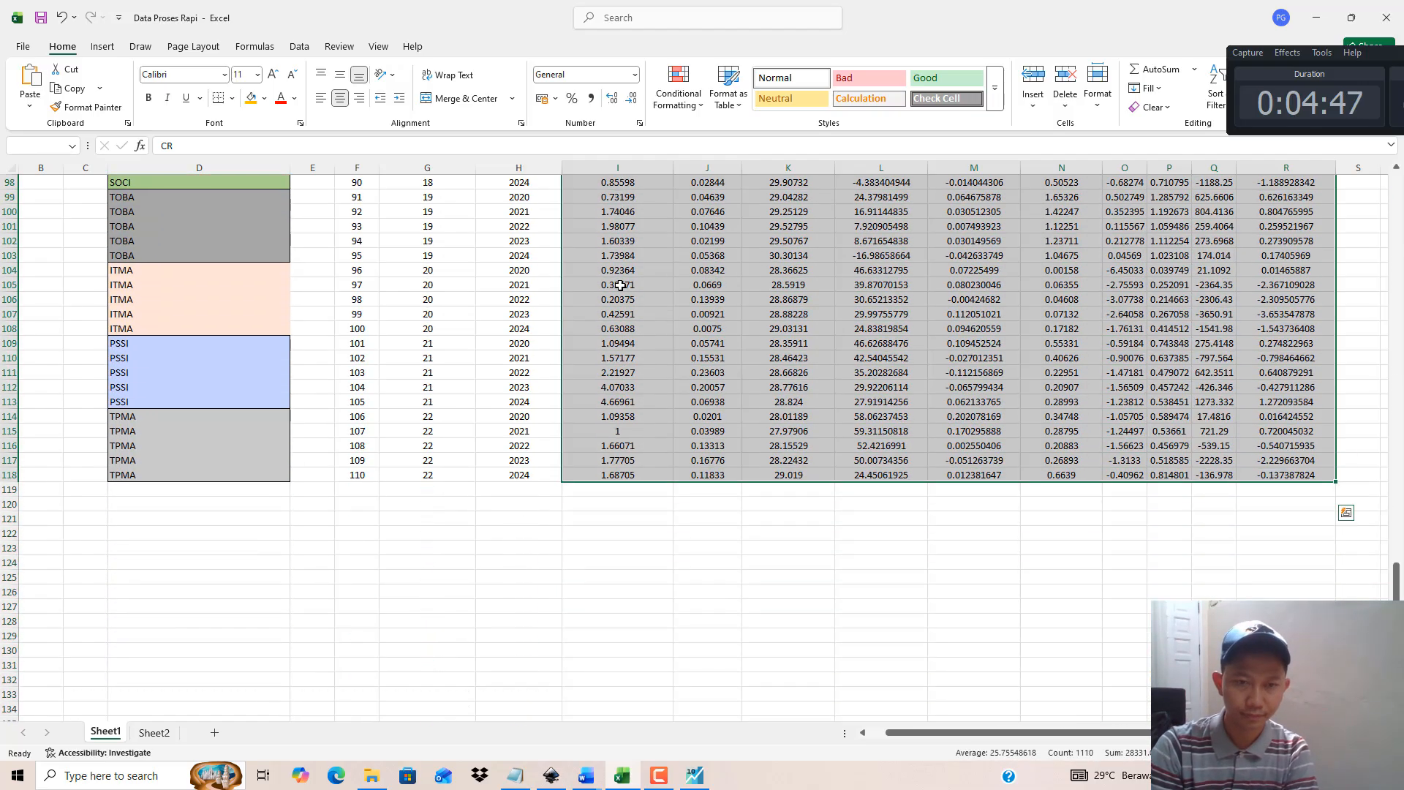
pyautogui.hotkey('ctrl', 'c')
# Step: Switch to EViews and paste the copied data with its series names into the empty group, starting at the name row
pyautogui.click(694, 776)
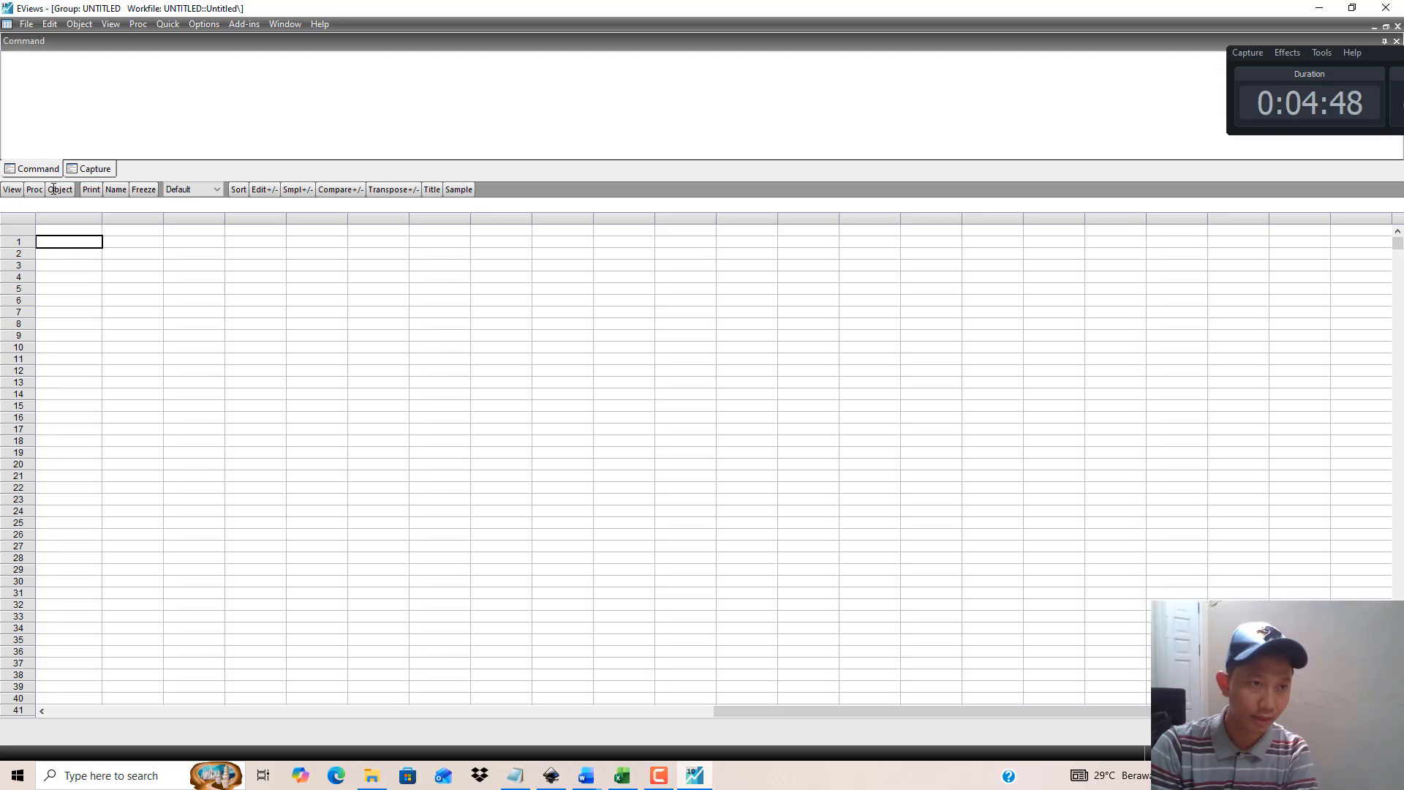
pyautogui.click(71, 230)
pyautogui.rightClick(73, 229)
pyautogui.click(104, 254)
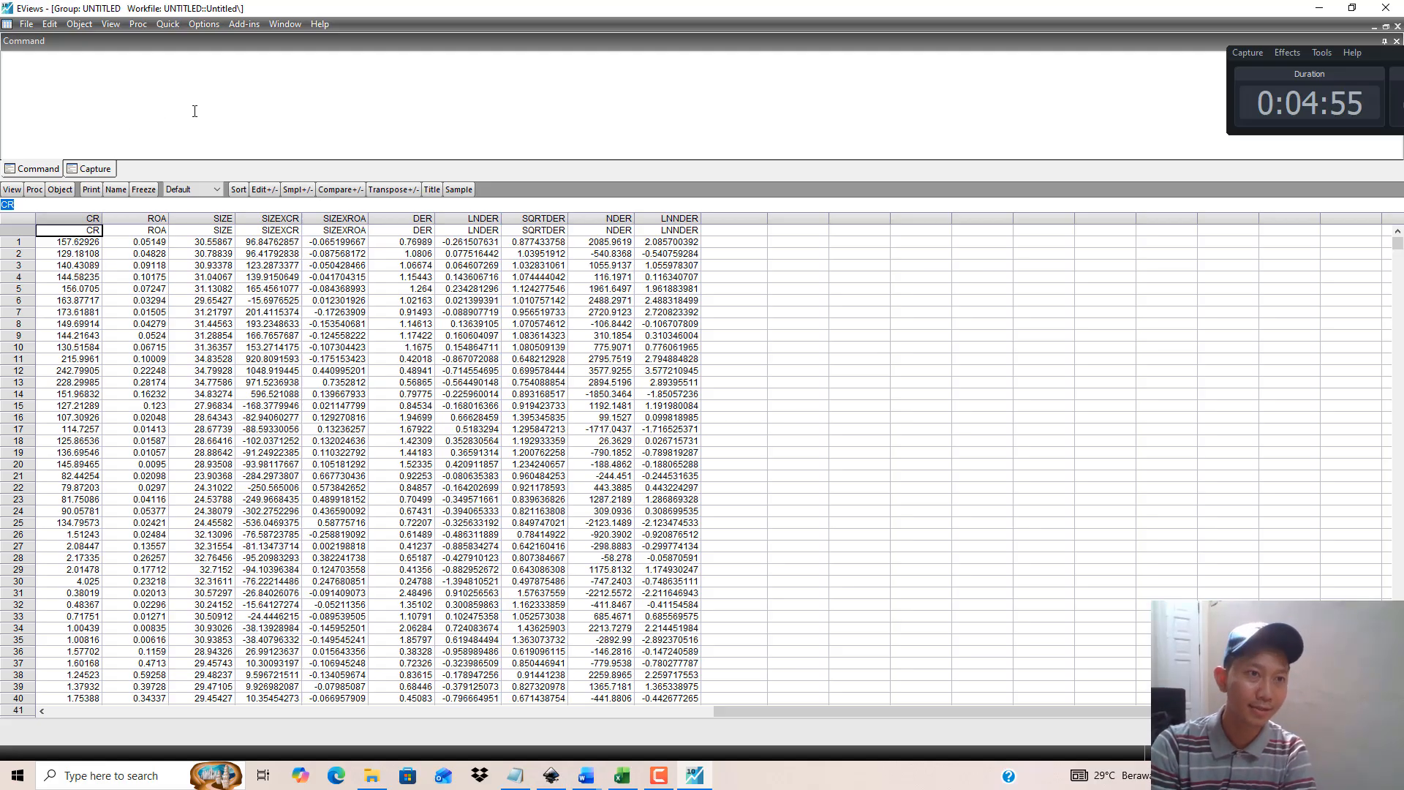
# Step: Estimate a least squares equation with the specification "der cr roa size sizexcr sizexroa c" over the sample 1 110
pyautogui.click(170, 25)
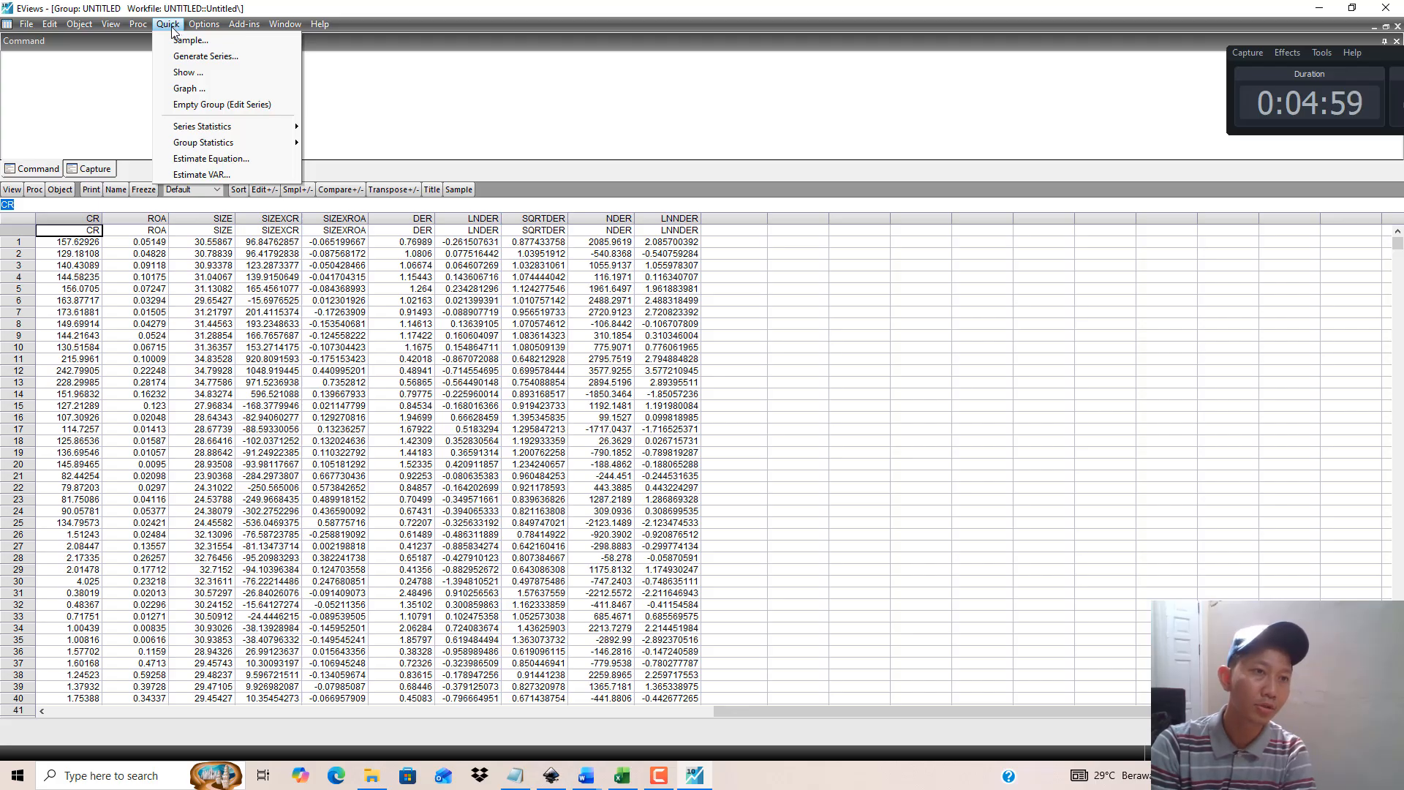
pyautogui.click(212, 158)
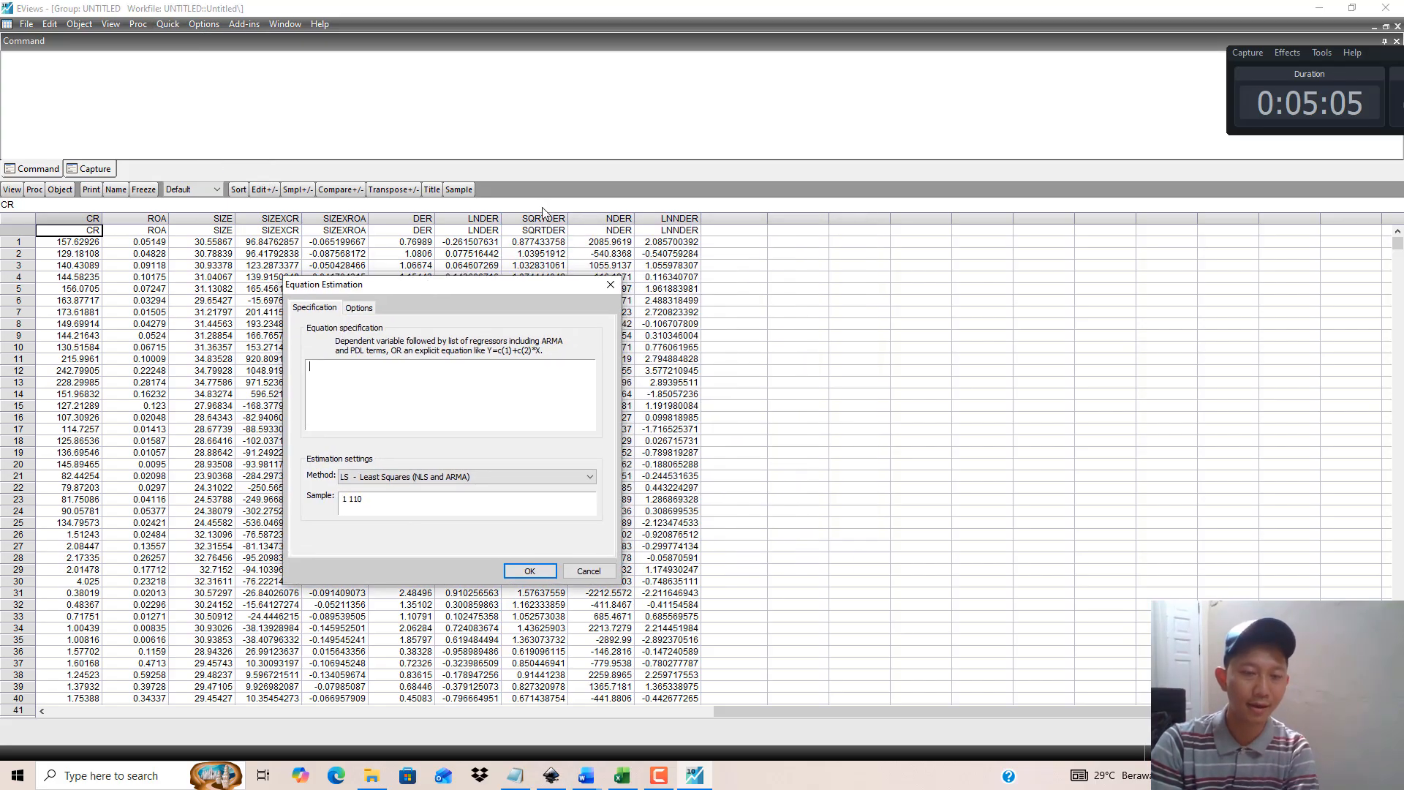
pyautogui.write('DER')
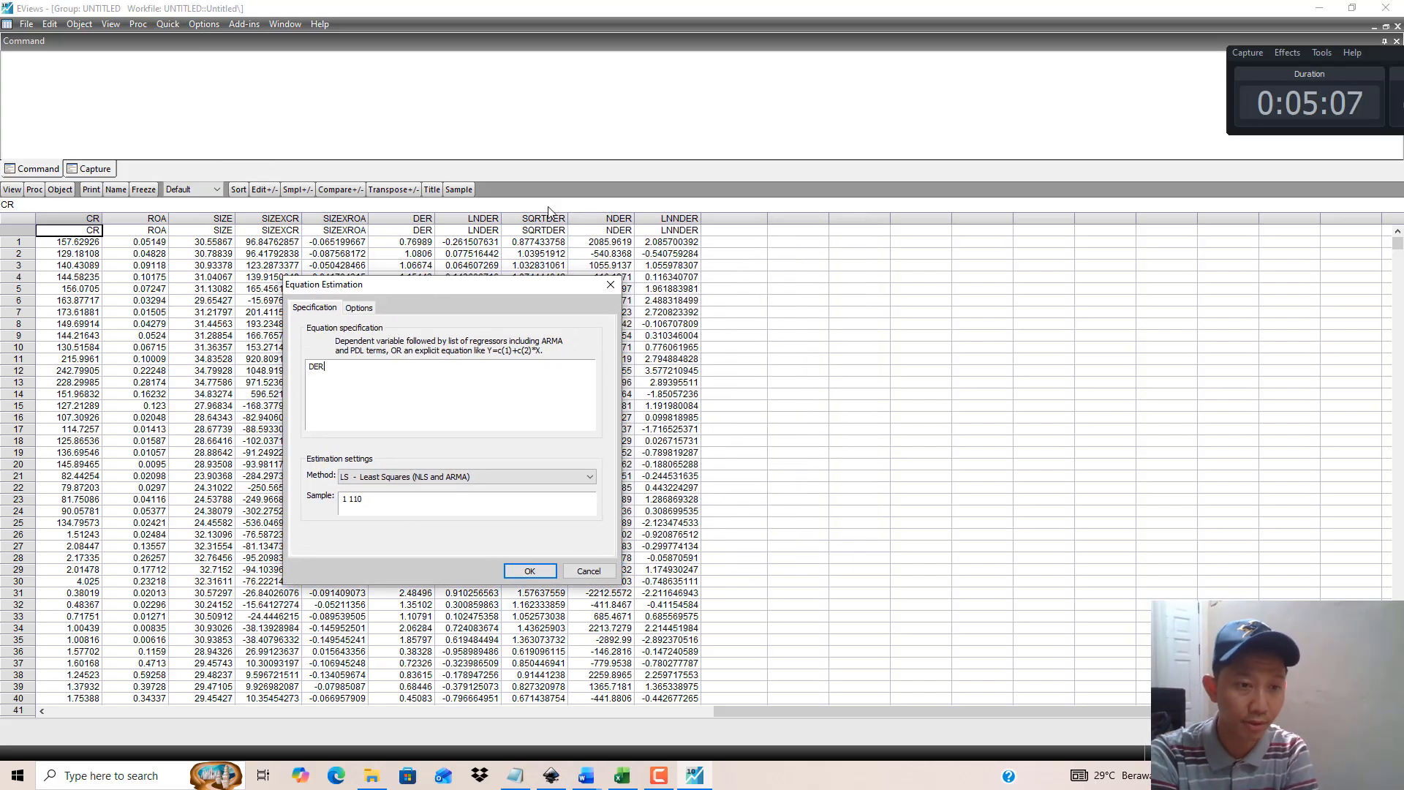
pyautogui.press('BackSpace')
pyautogui.press('BackSpace')
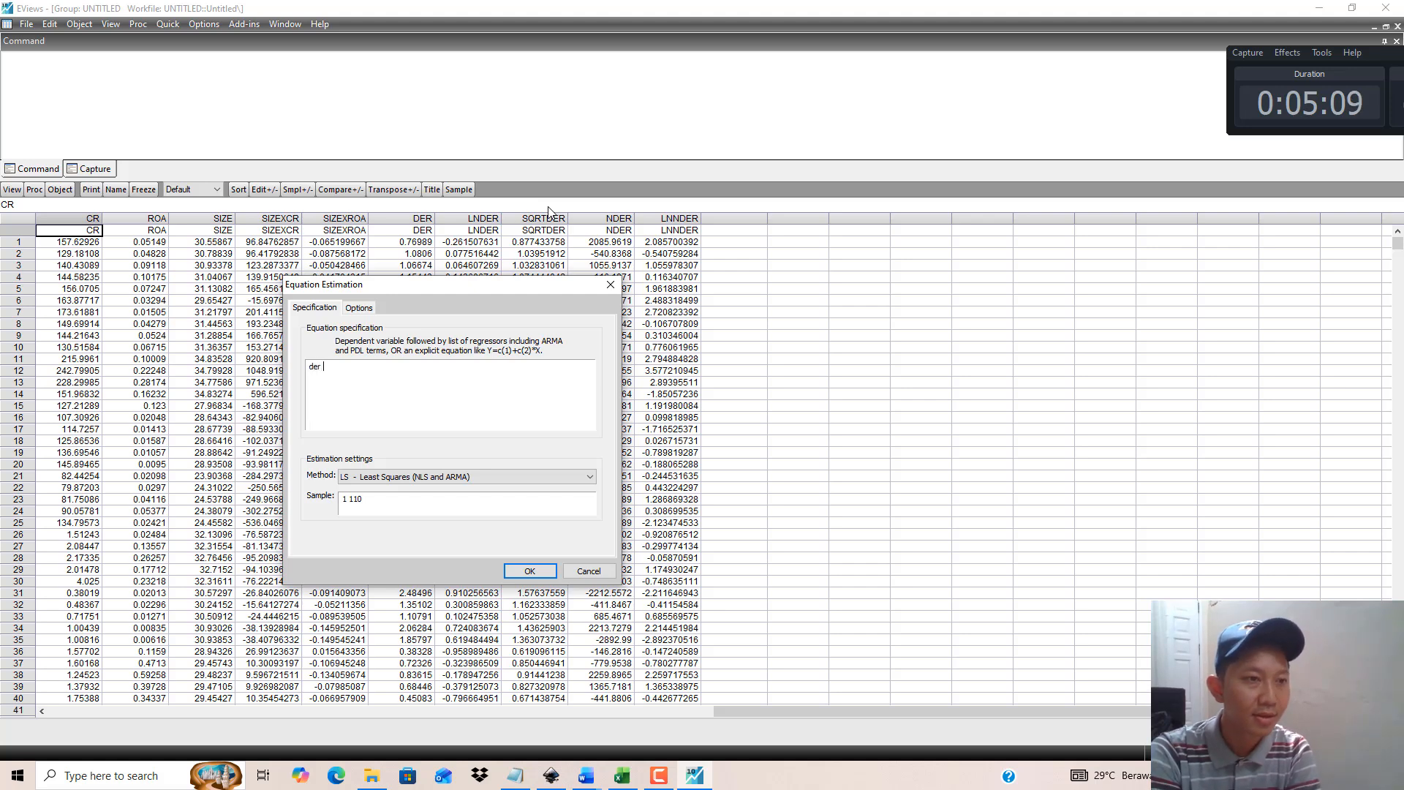
pyautogui.write('cr roa')
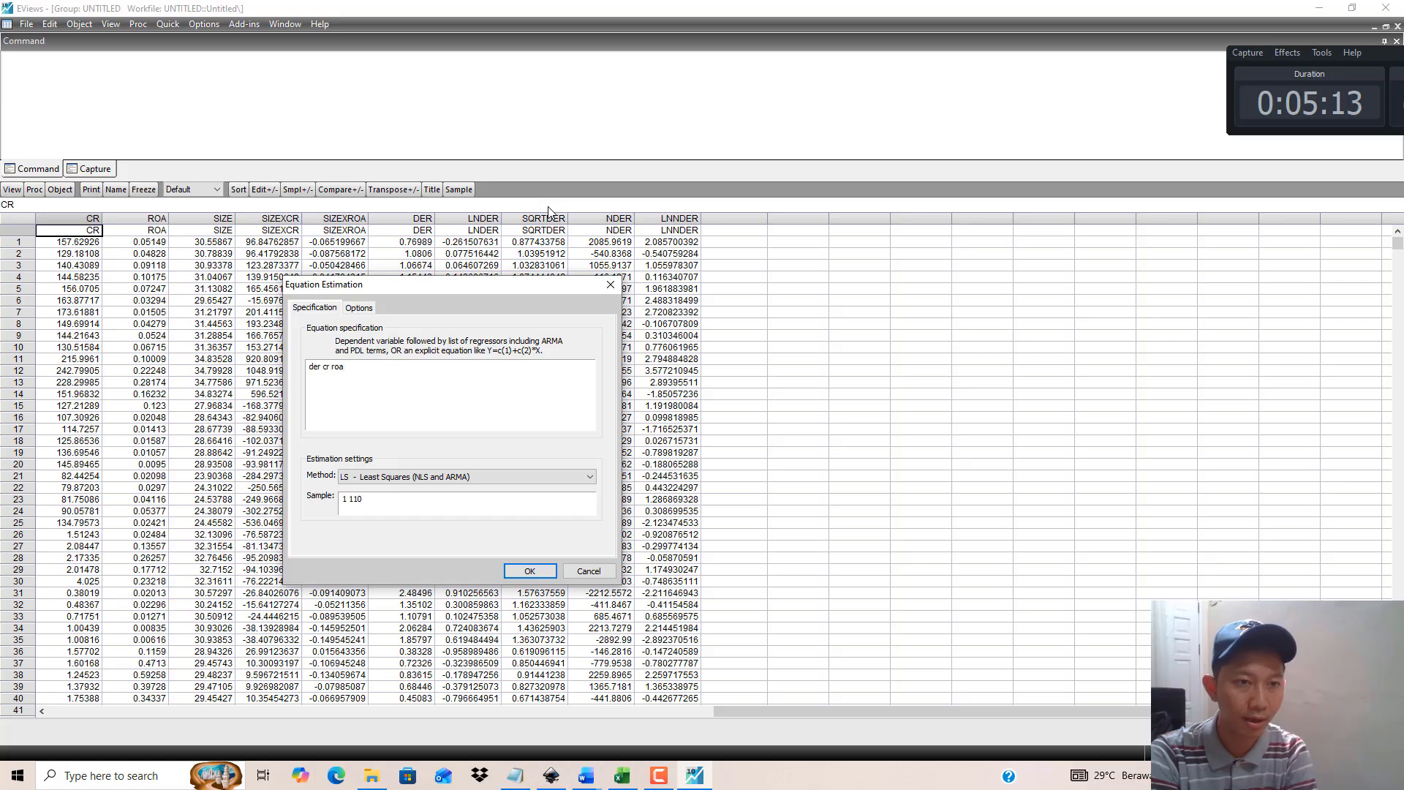
pyautogui.write('sie')
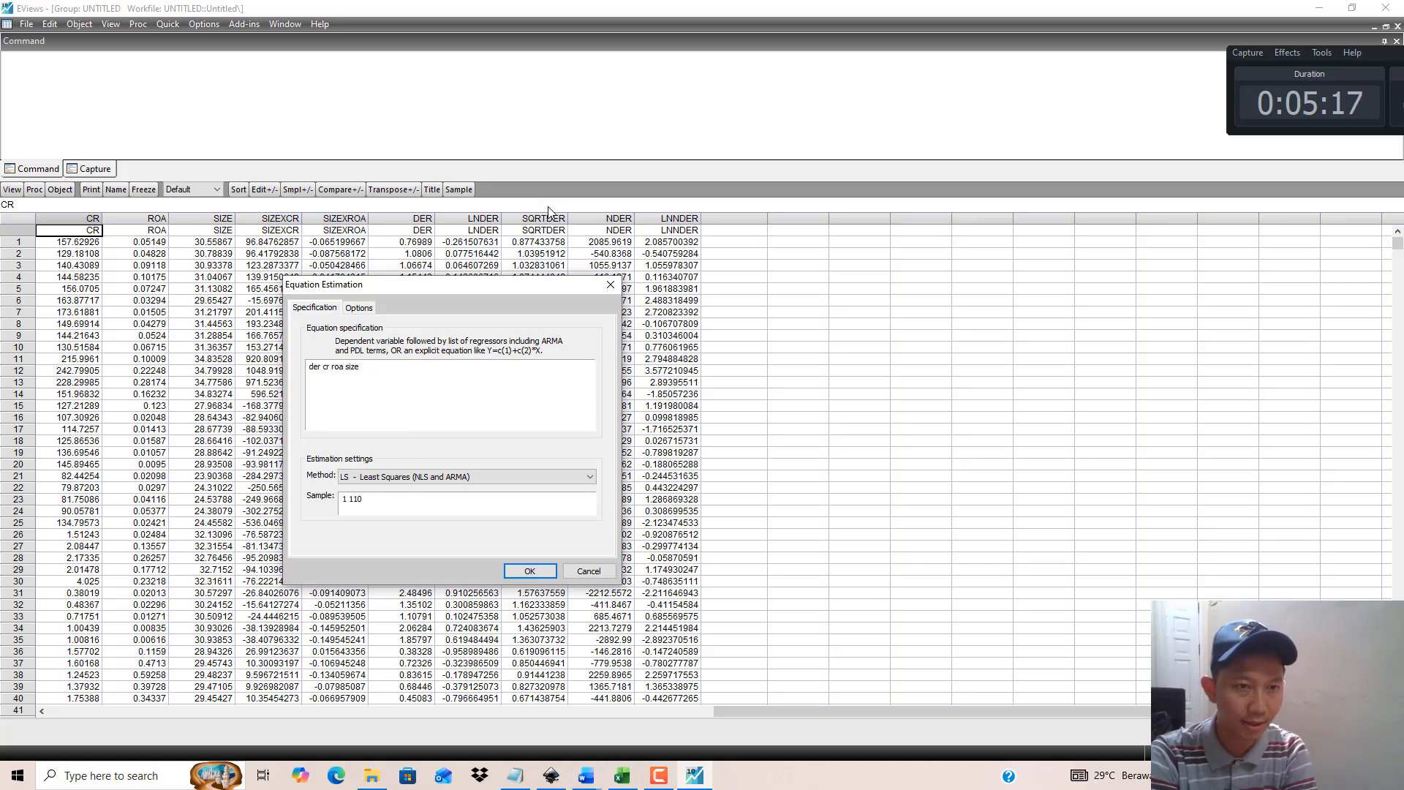
pyautogui.write(' szex')
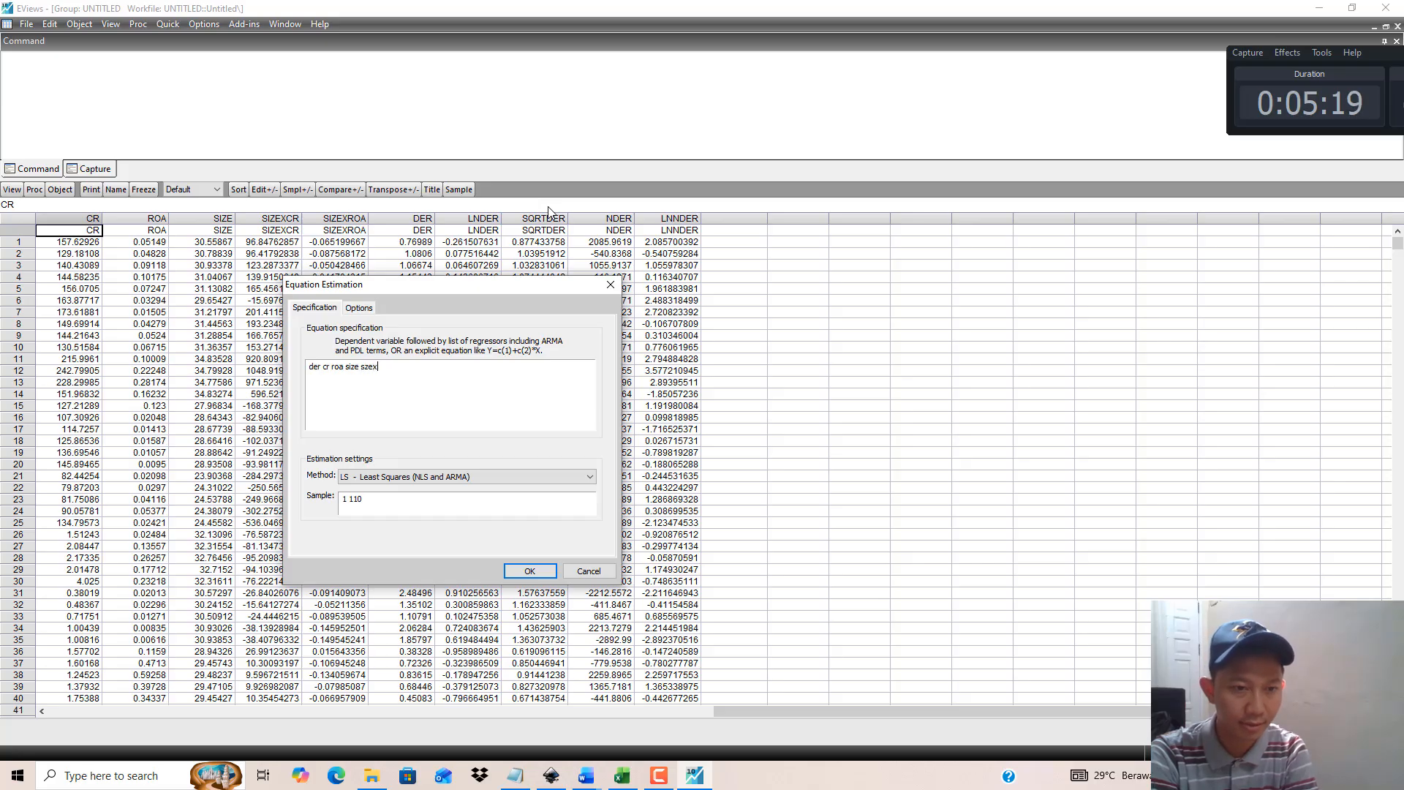
pyautogui.write('i')
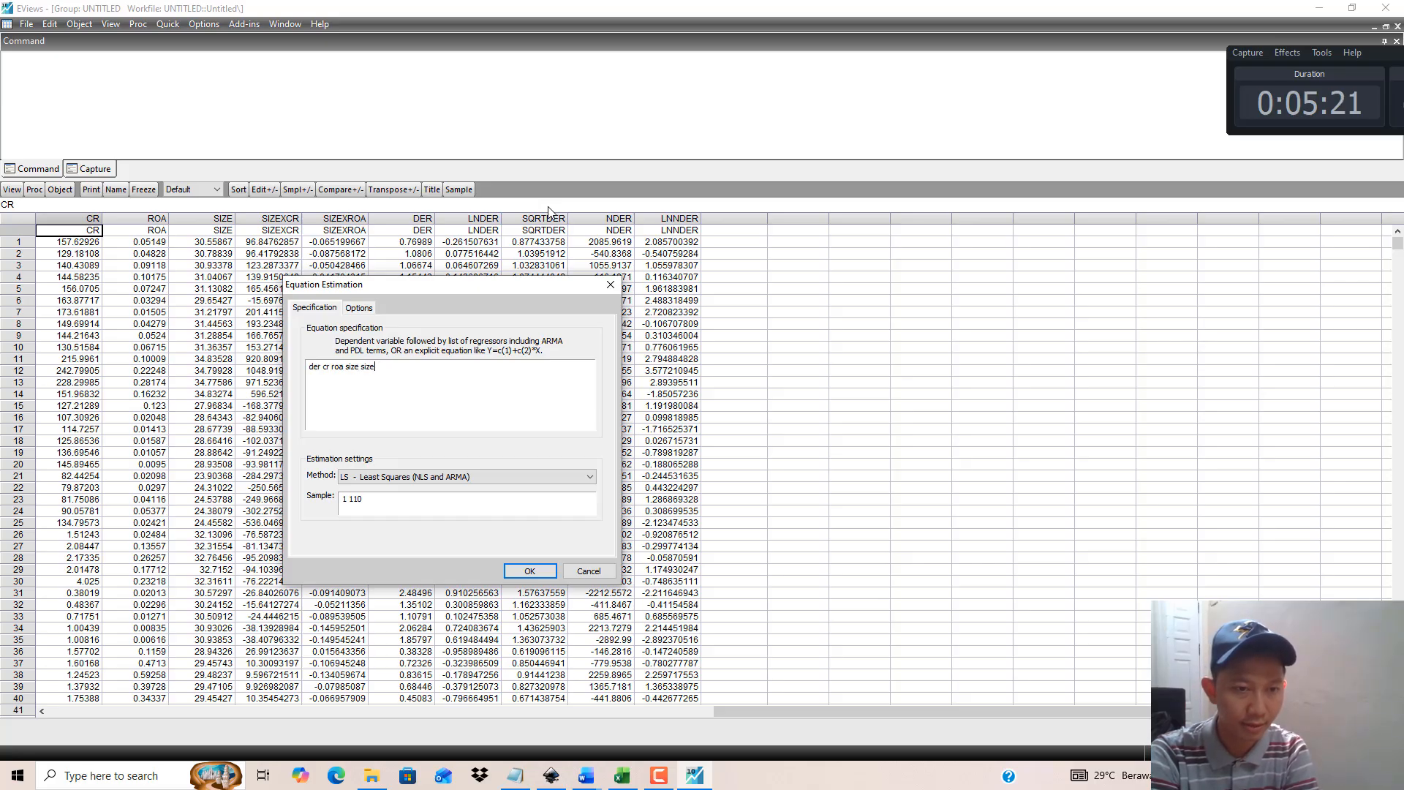
pyautogui.write('roa siz')
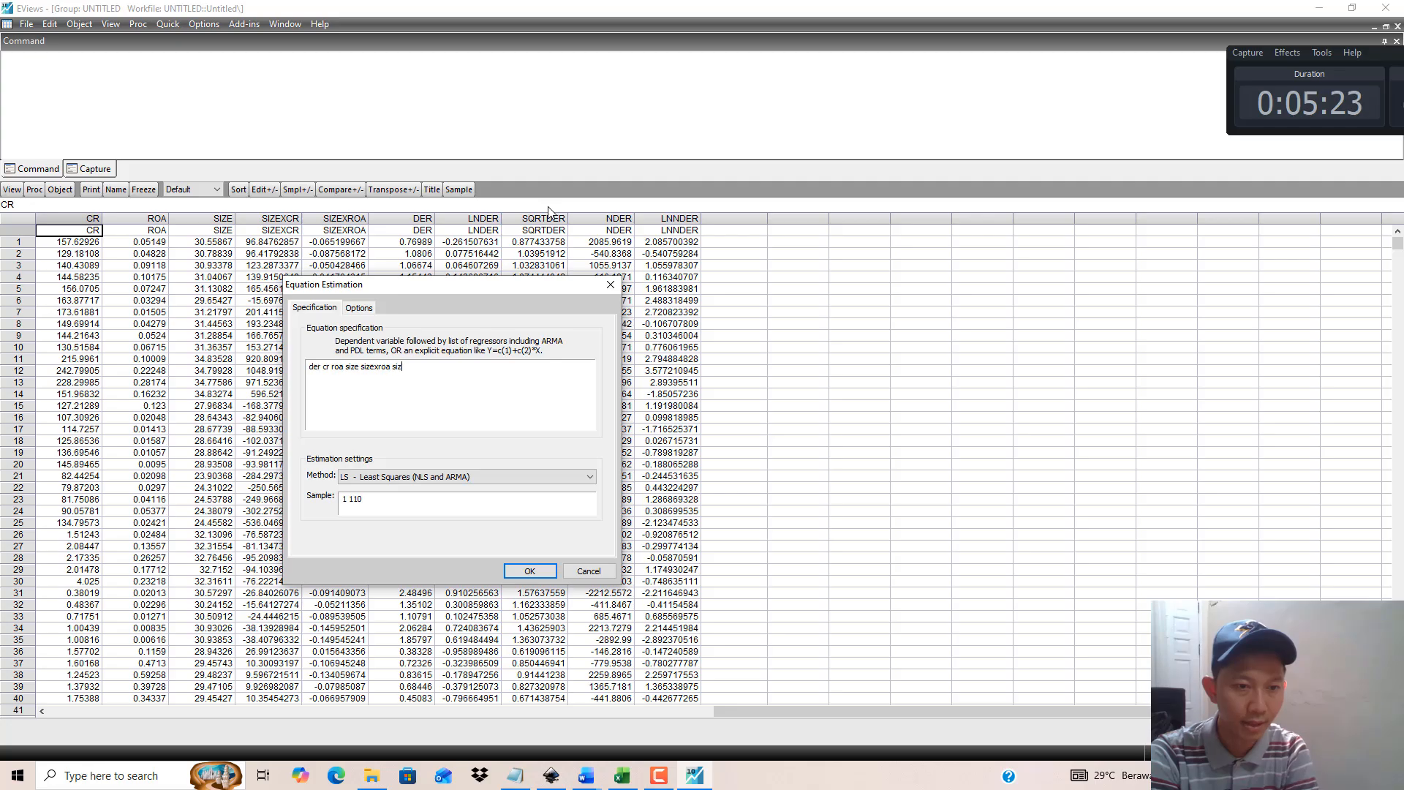
pyautogui.write('ex')
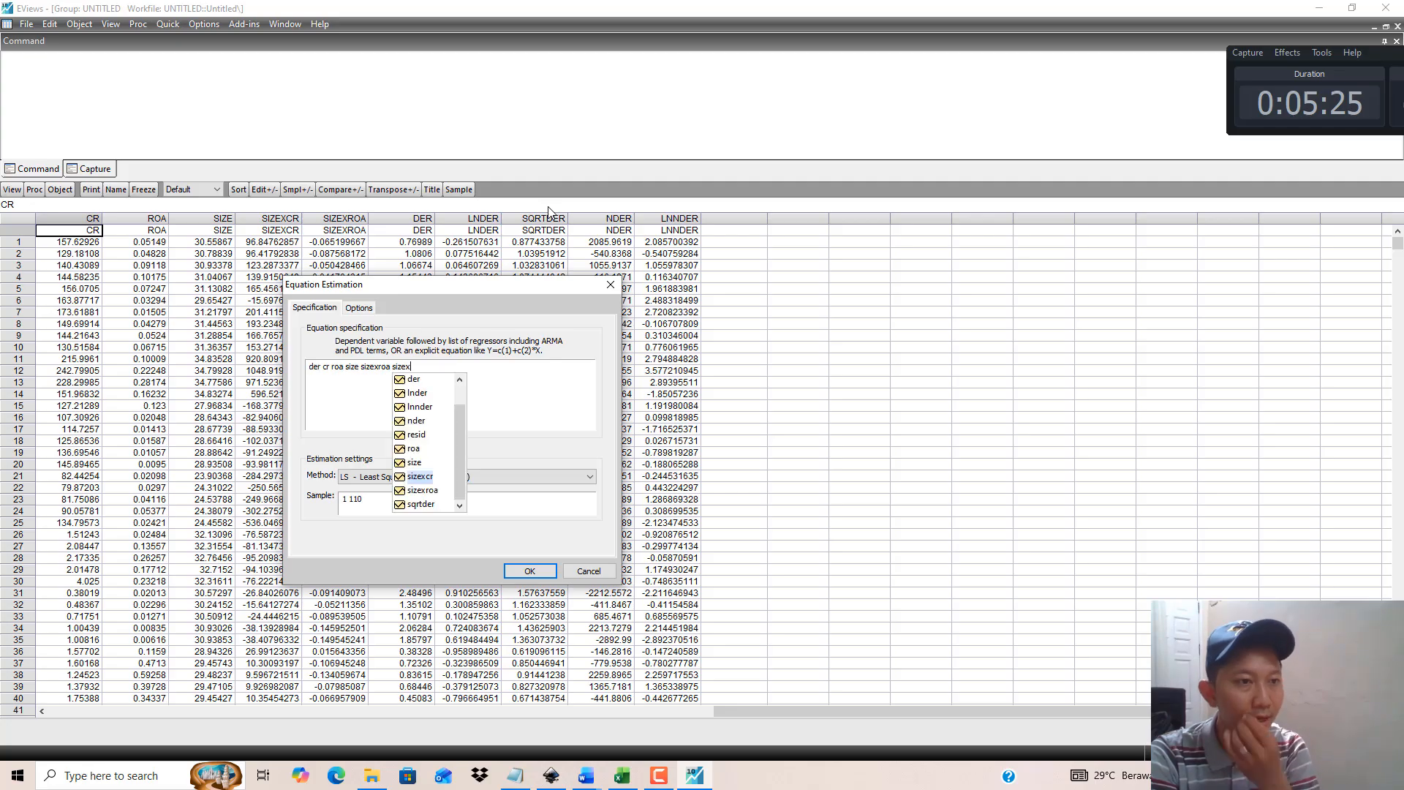
pyautogui.press('BackSpace')
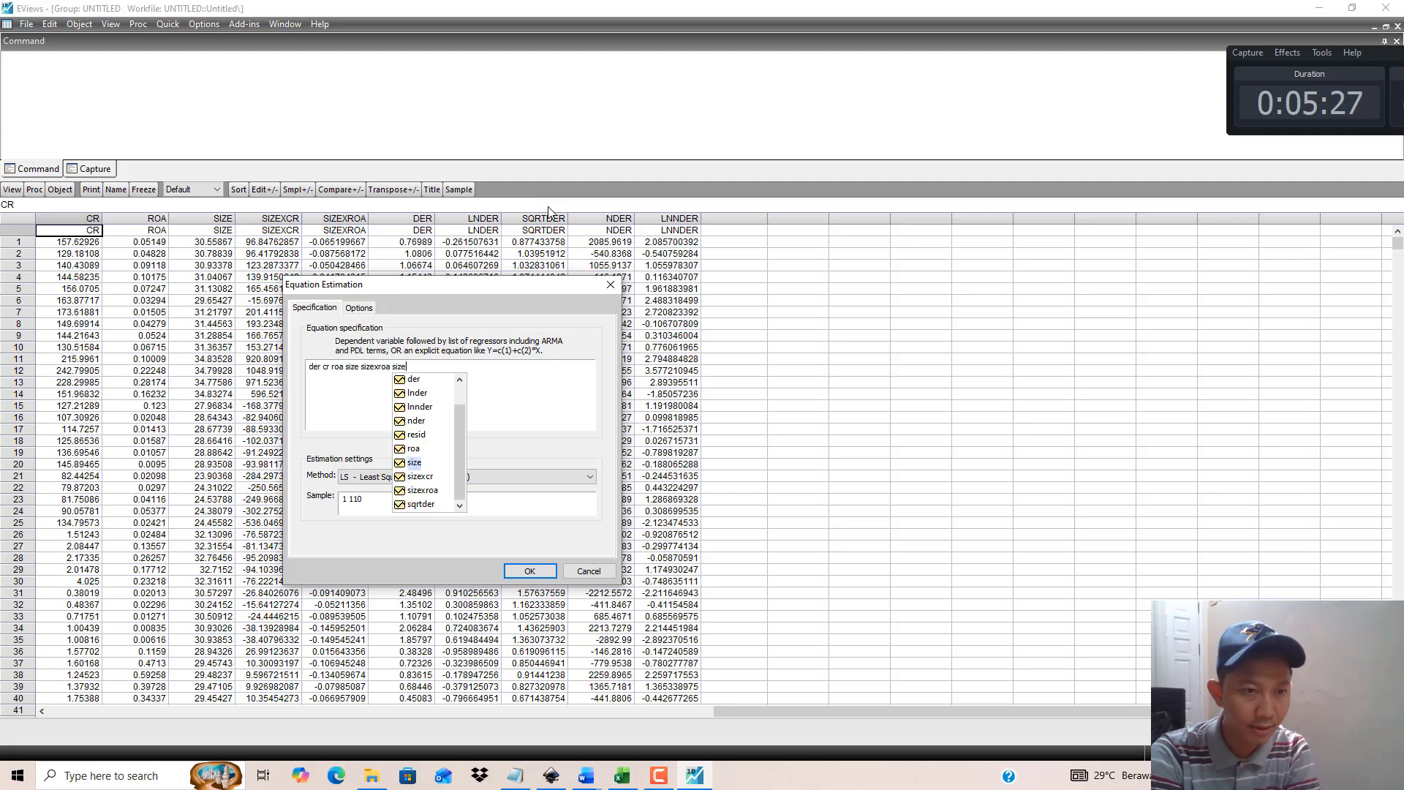
pyautogui.press('BackSpace')
pyautogui.press('BackSpace')
pyautogui.press('BackSpace')
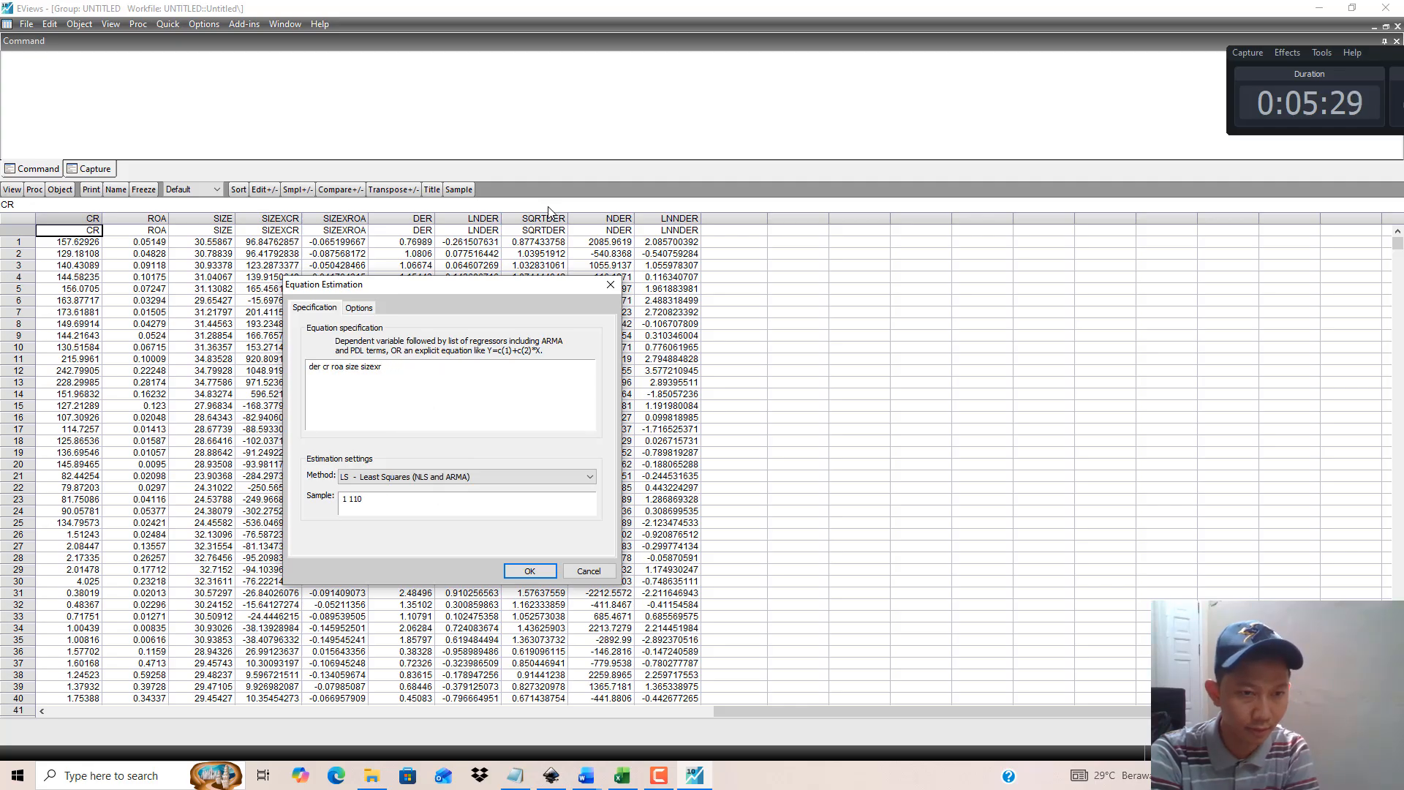
pyautogui.press('BackSpace')
pyautogui.write('cr s')
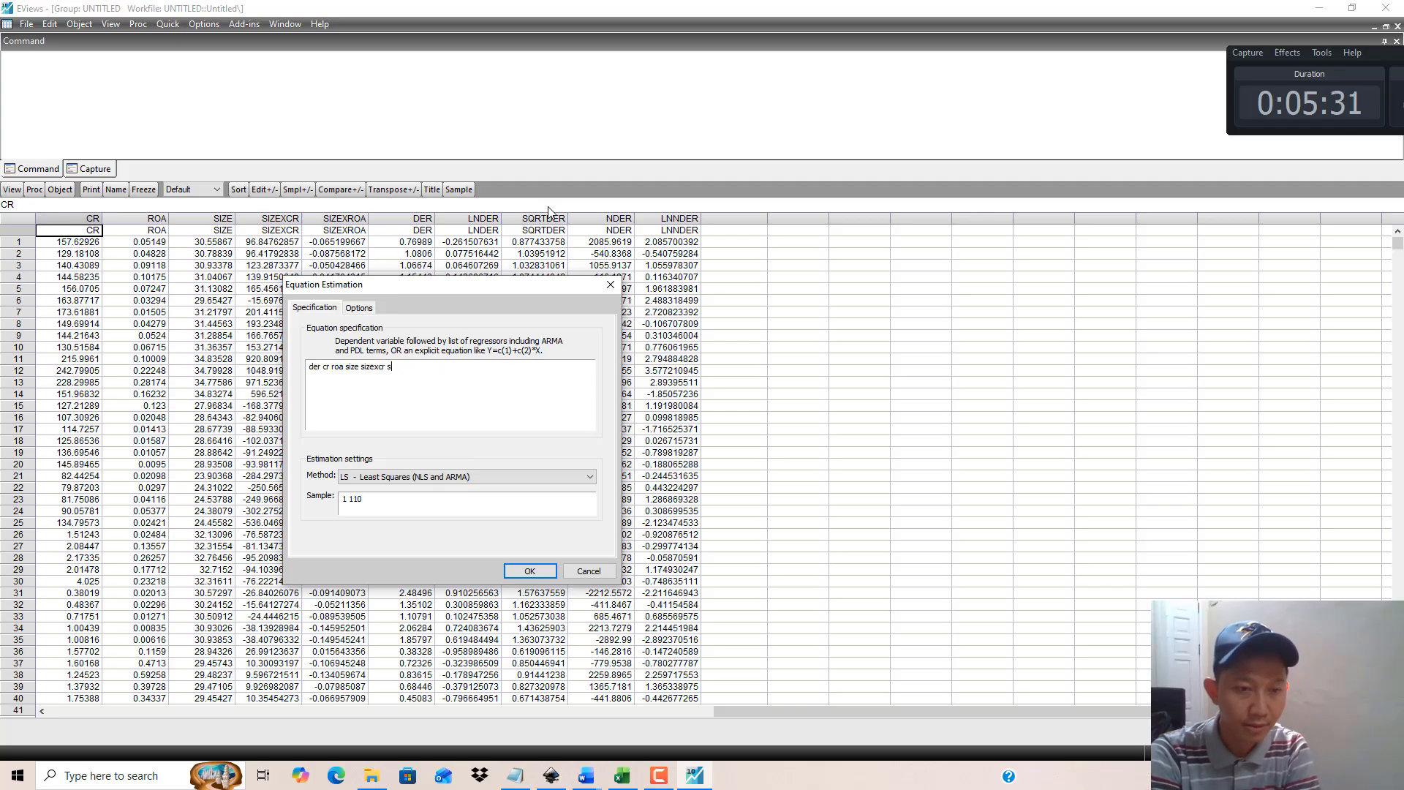
pyautogui.write('izex')
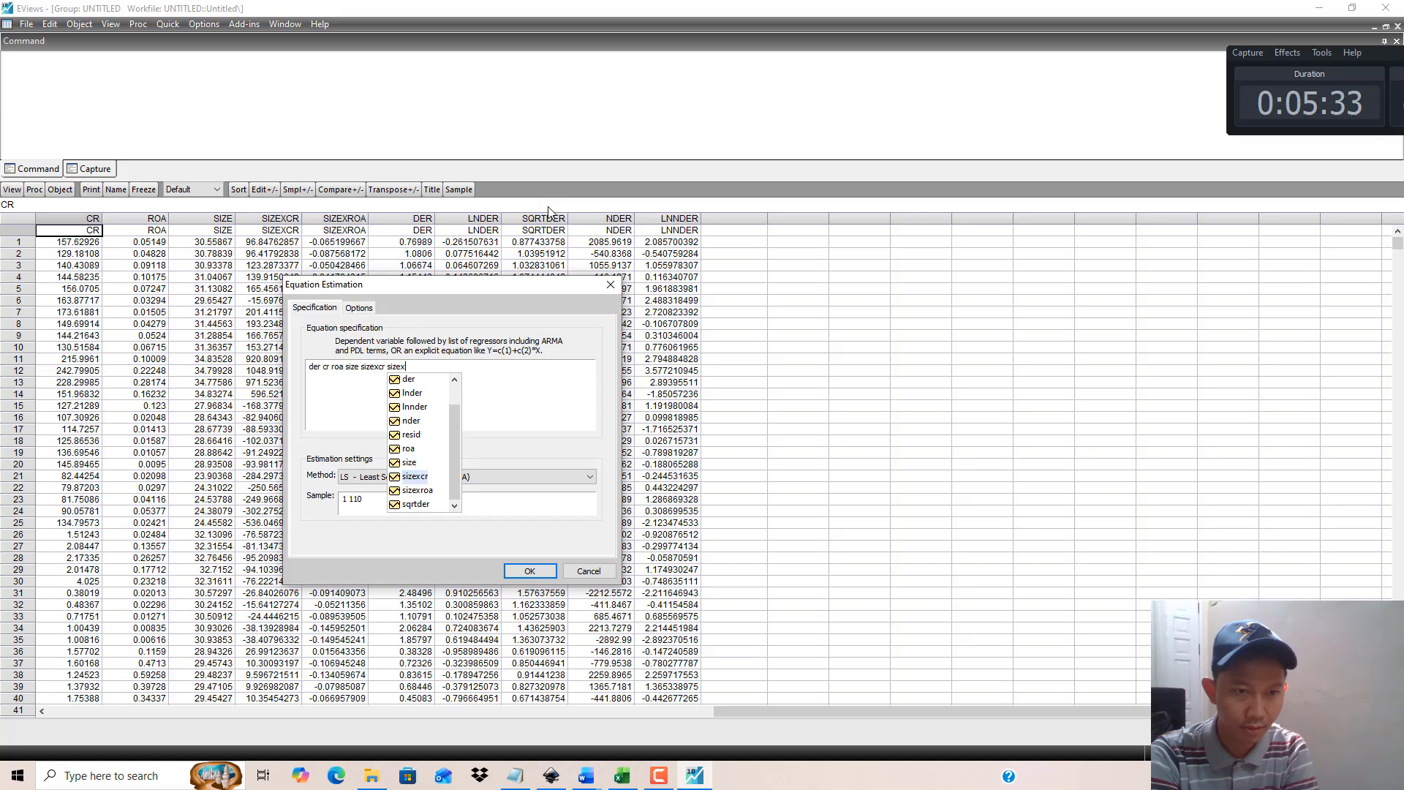
pyautogui.write('r')
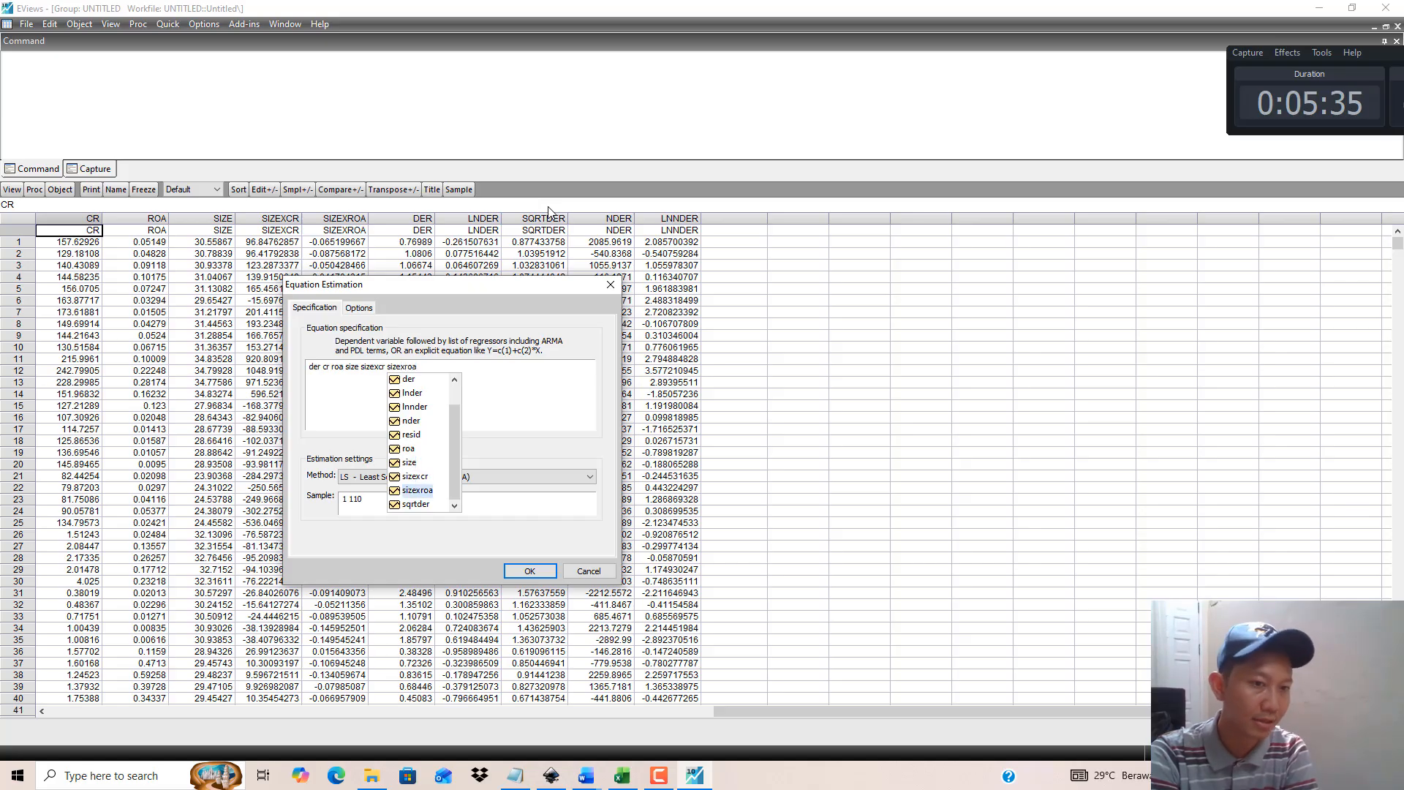
pyautogui.write('oa')
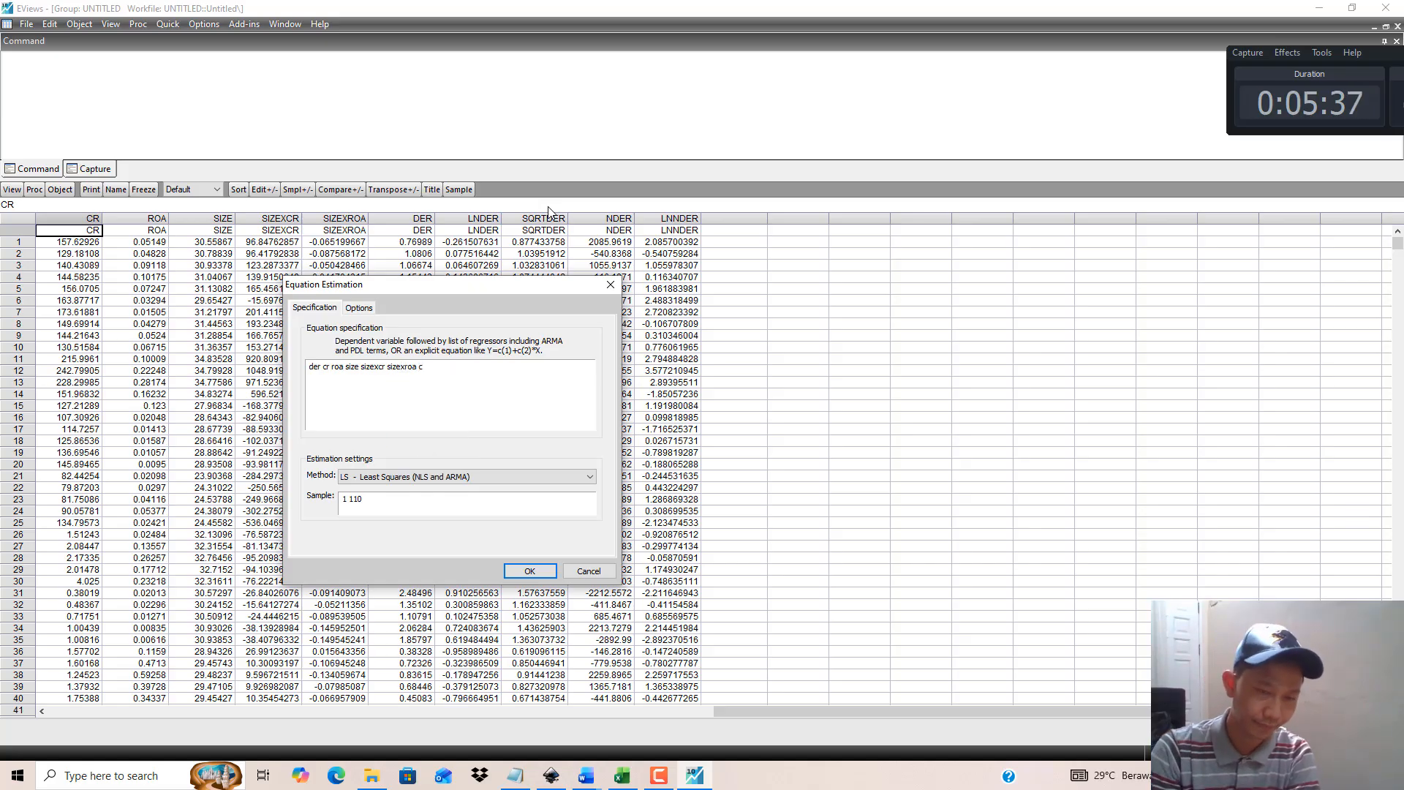
pyautogui.click(345, 373)
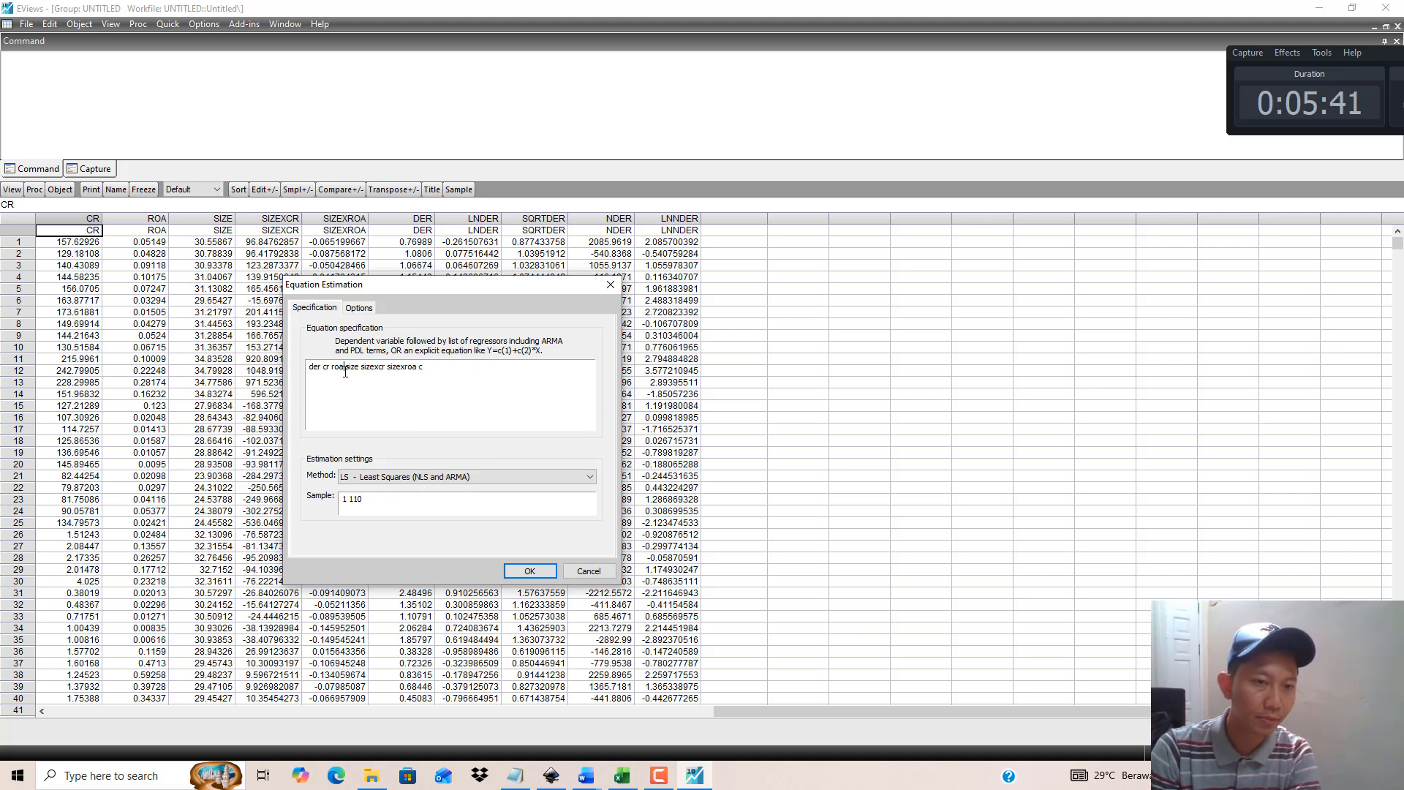
pyautogui.click(530, 571)
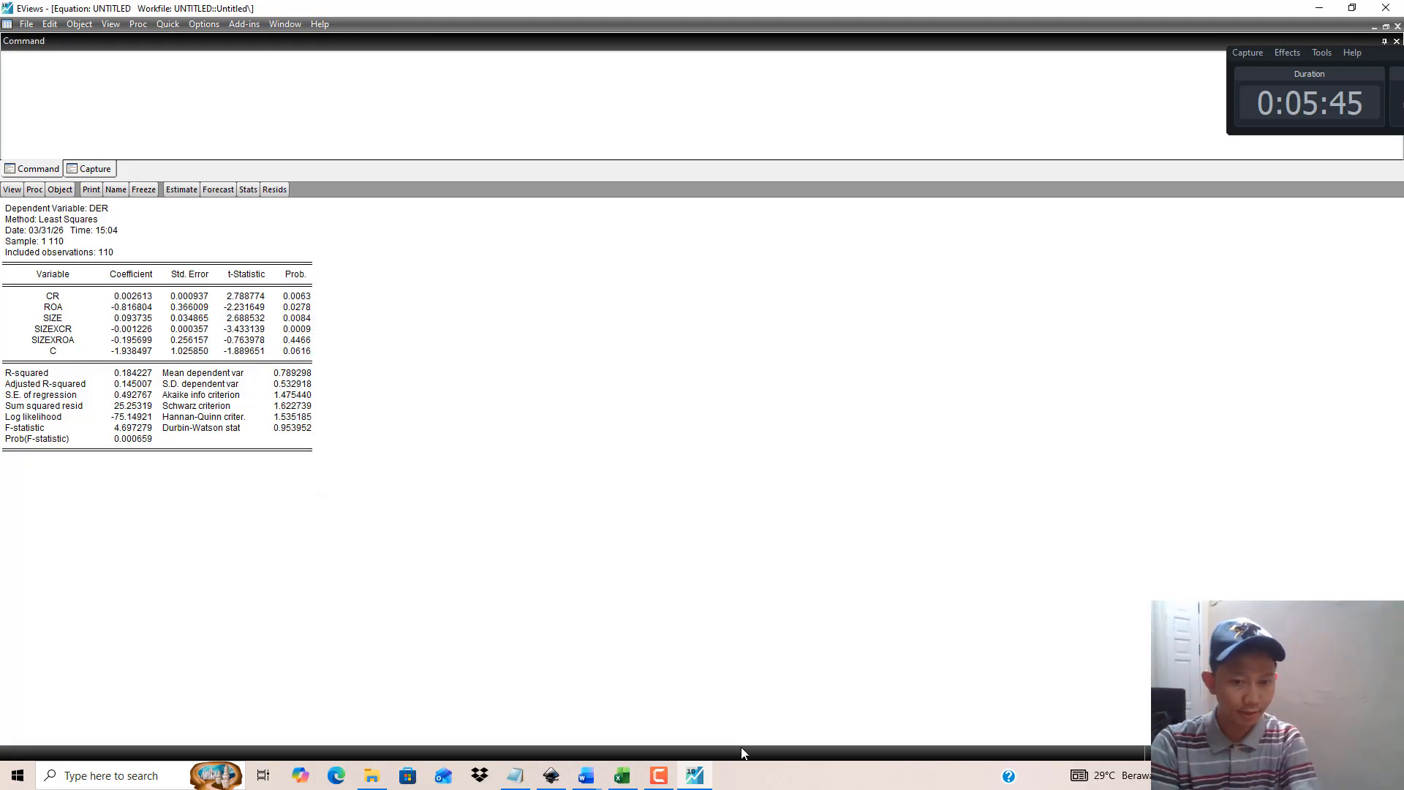
# Step: Launch a blank Notepad window and minimize it to return to the EViews regression output
pyautogui.press('super+shift+s')
pyautogui.press('super')
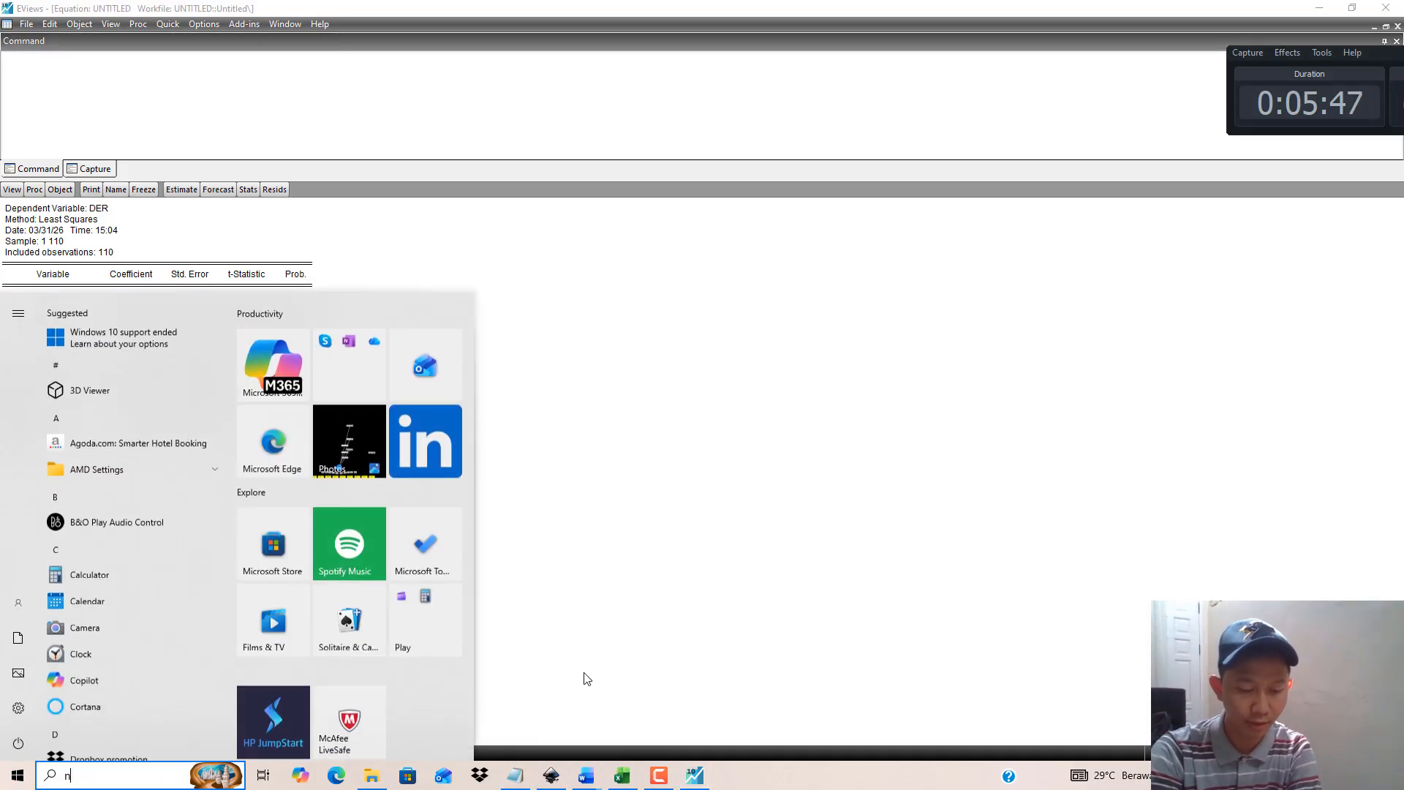
pyautogui.write('notepad')
pyautogui.press('Return')
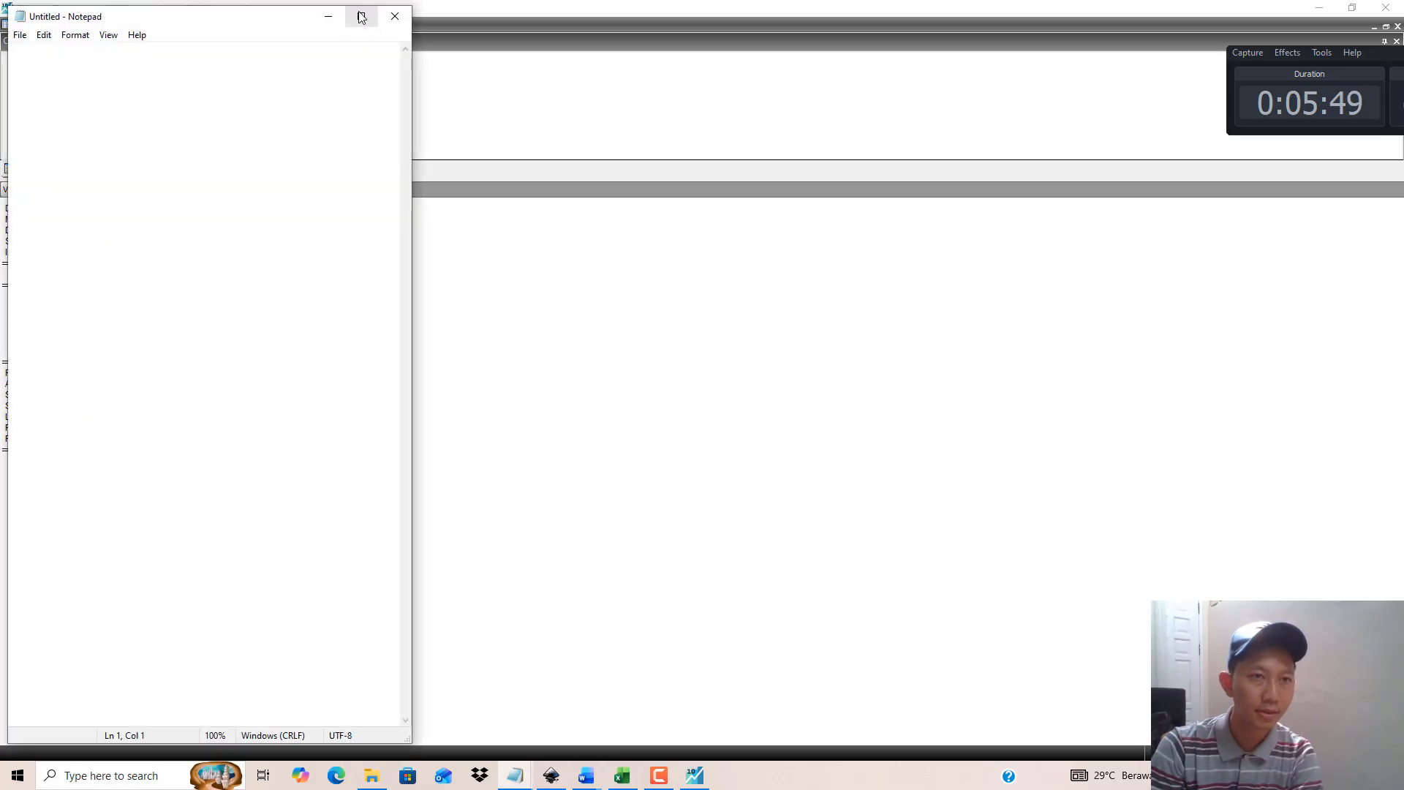
pyautogui.click(328, 16)
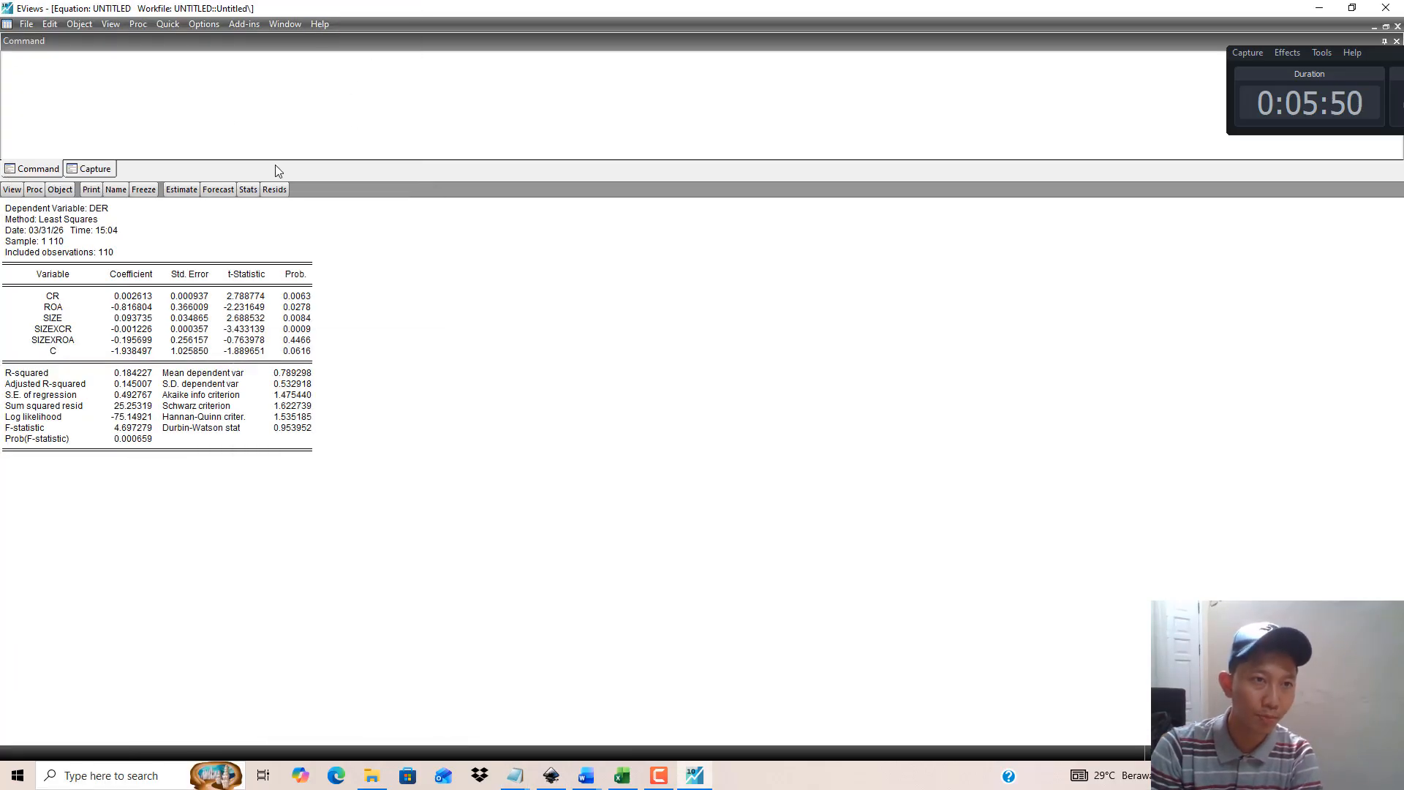
# Step: Run the histogram normality test on the residuals of the estimated DER equation
pyautogui.click(111, 24)
pyautogui.moveTo(212, 158)
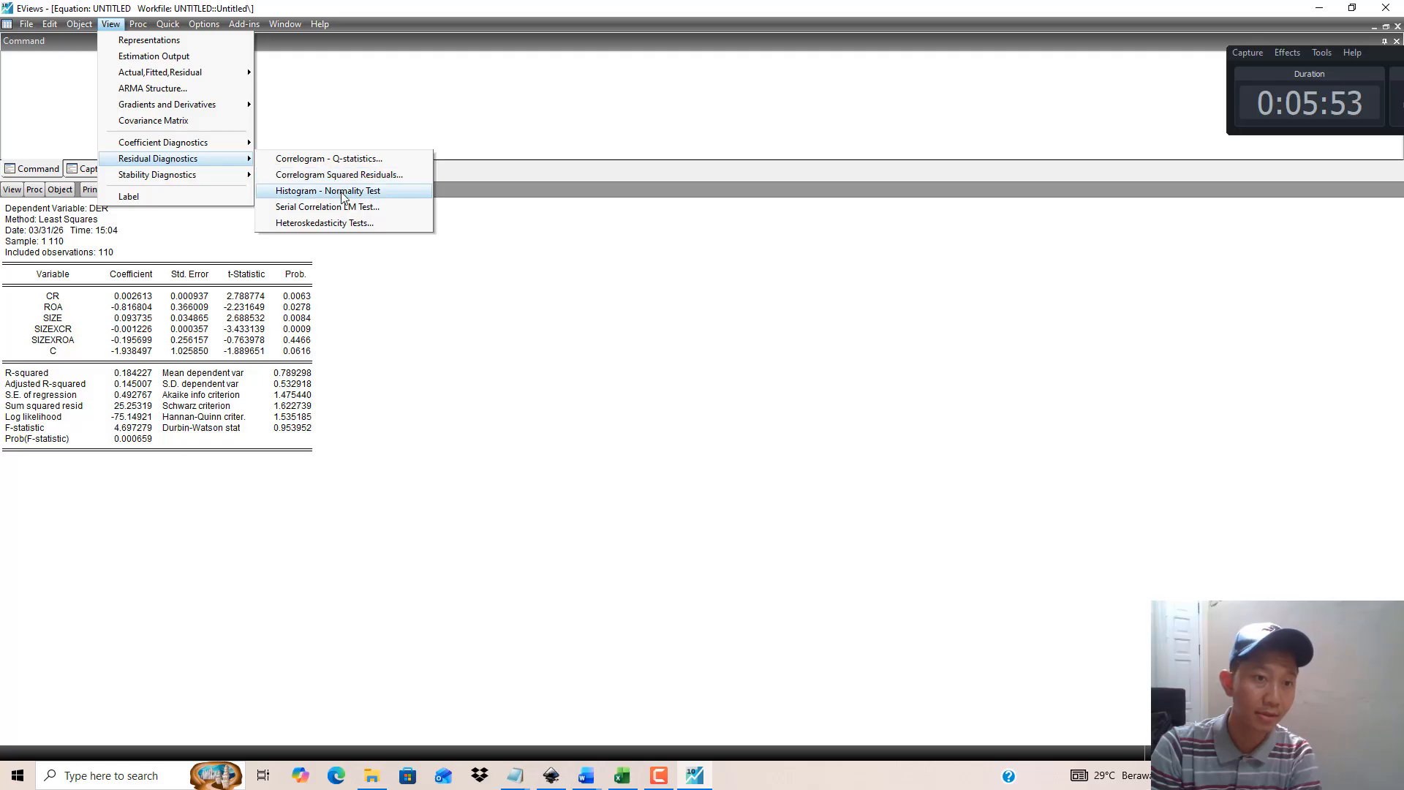
pyautogui.click(336, 190)
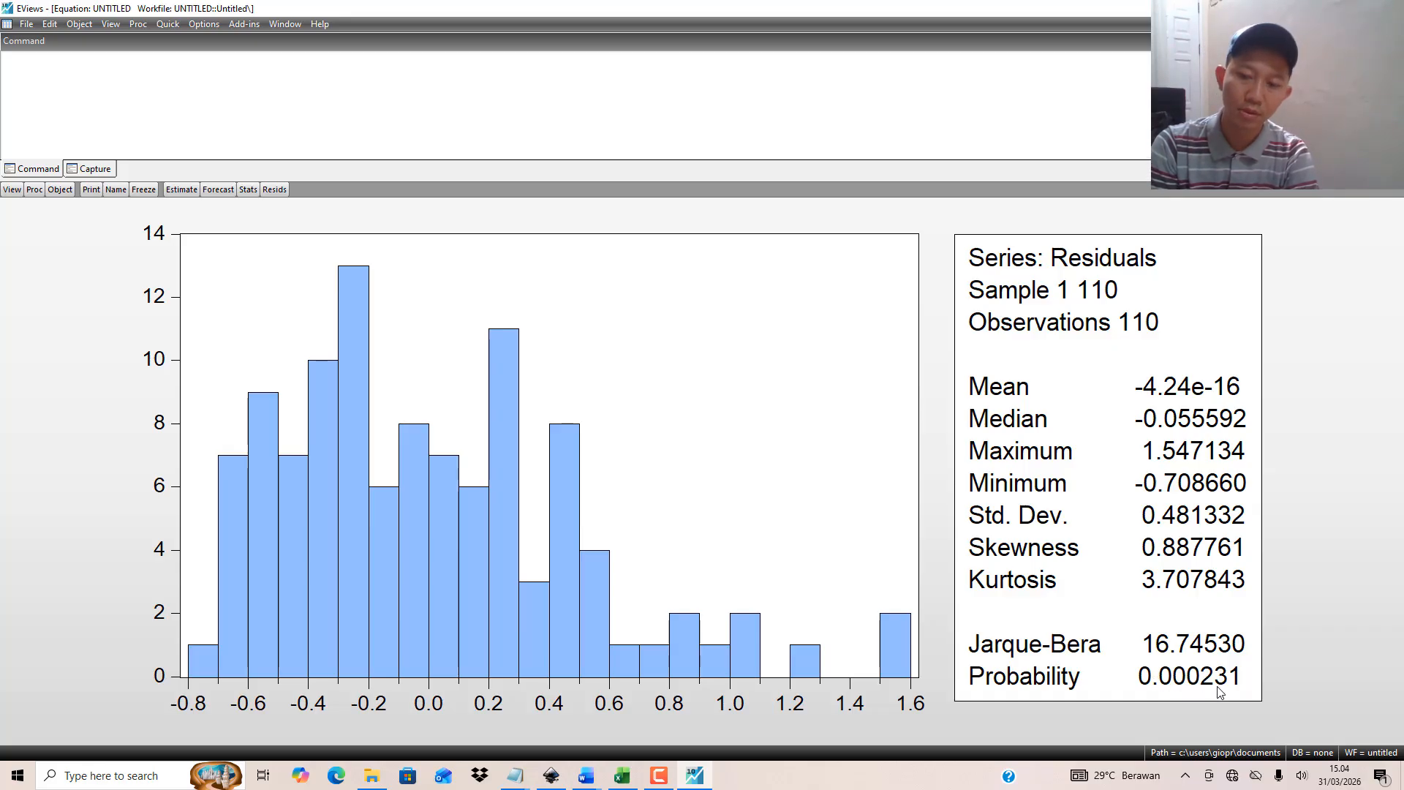
# Step: Switch to the Word document "Lampiran EViews 31 Maret 2026" and examine the normality test interpretation before data transformation
pyautogui.moveTo(585, 776)
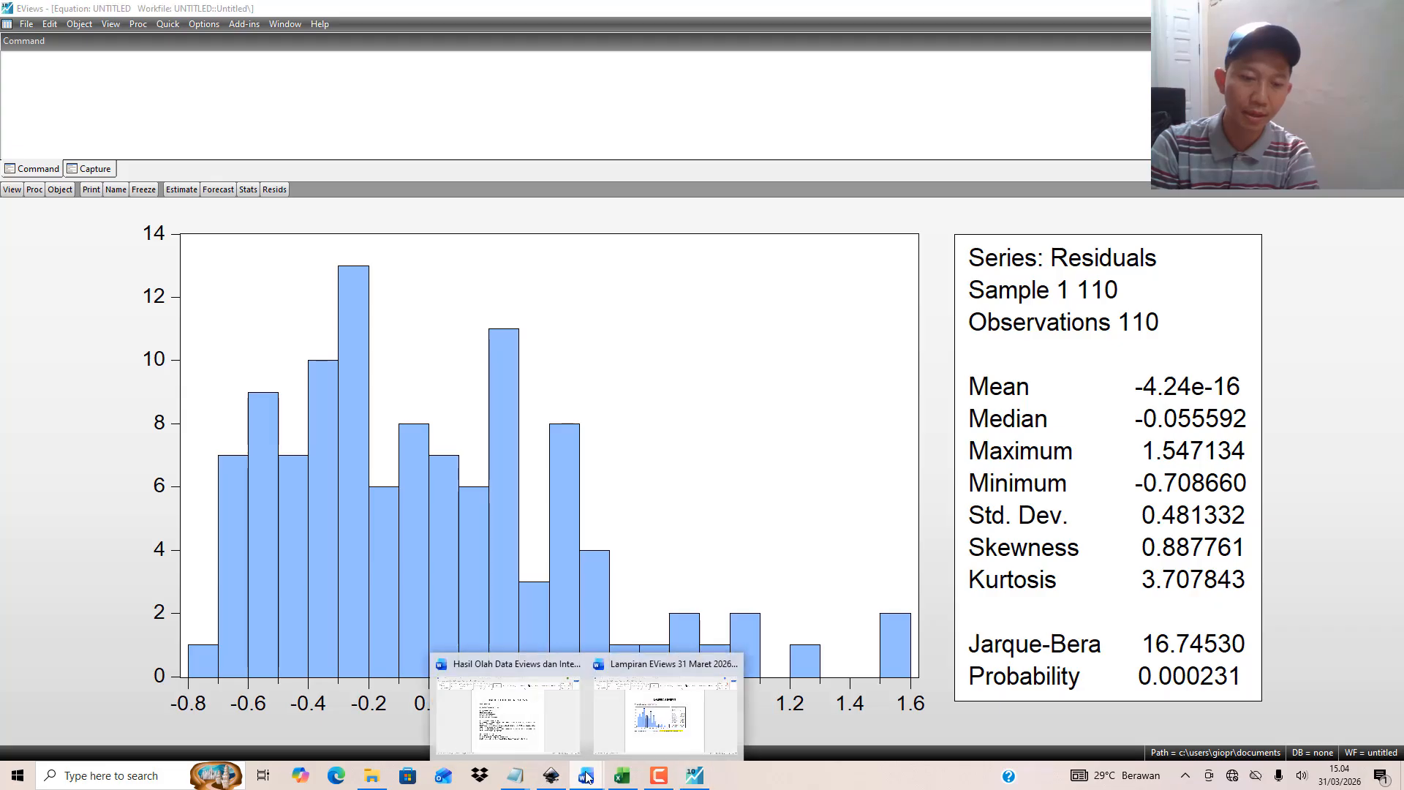
pyautogui.click(651, 703)
pyautogui.keyDown('ctrl'); pyautogui.scroll(2, 504, 585); pyautogui.keyUp('ctrl')
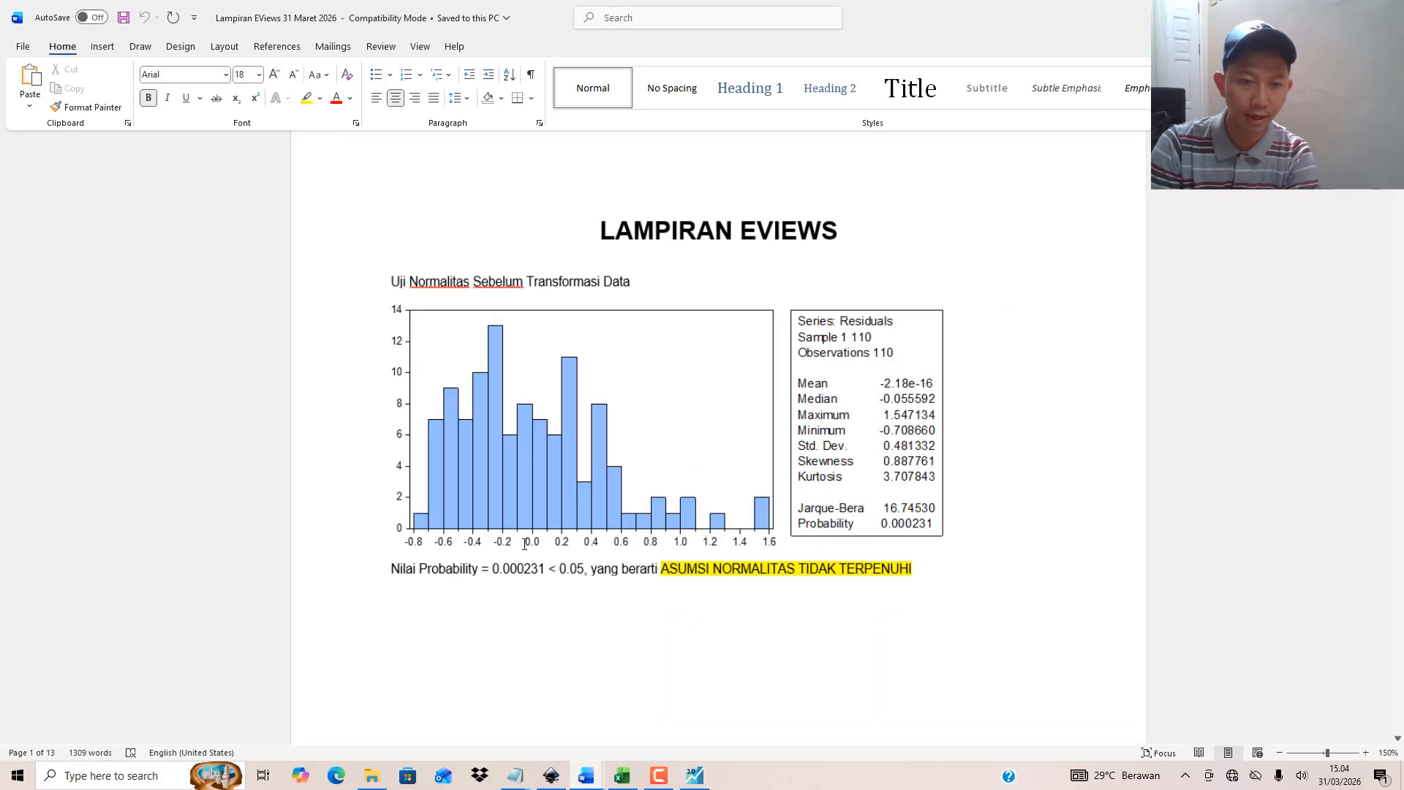
pyautogui.moveTo(488, 585); pyautogui.dragTo(629, 579)
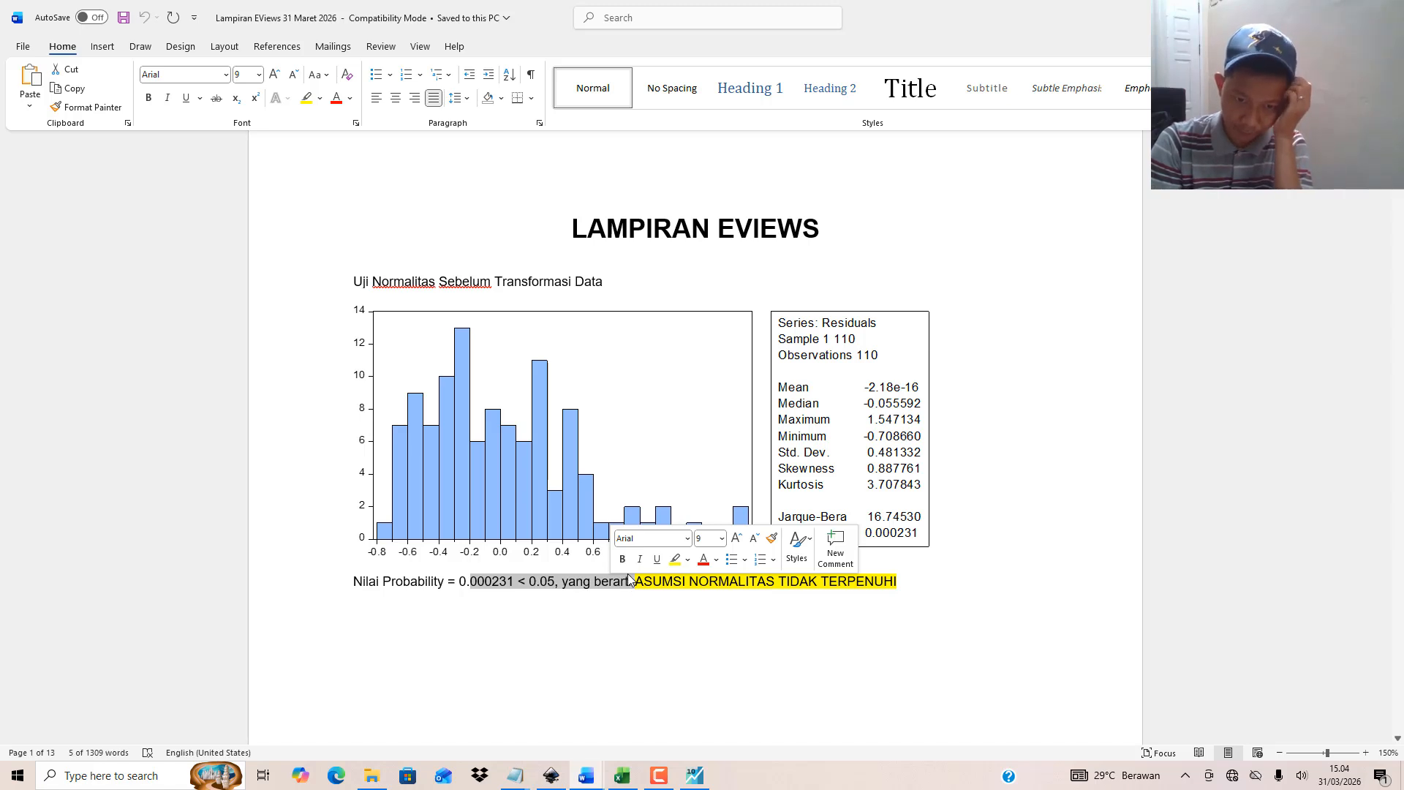
pyautogui.scroll(1, 628, 580)
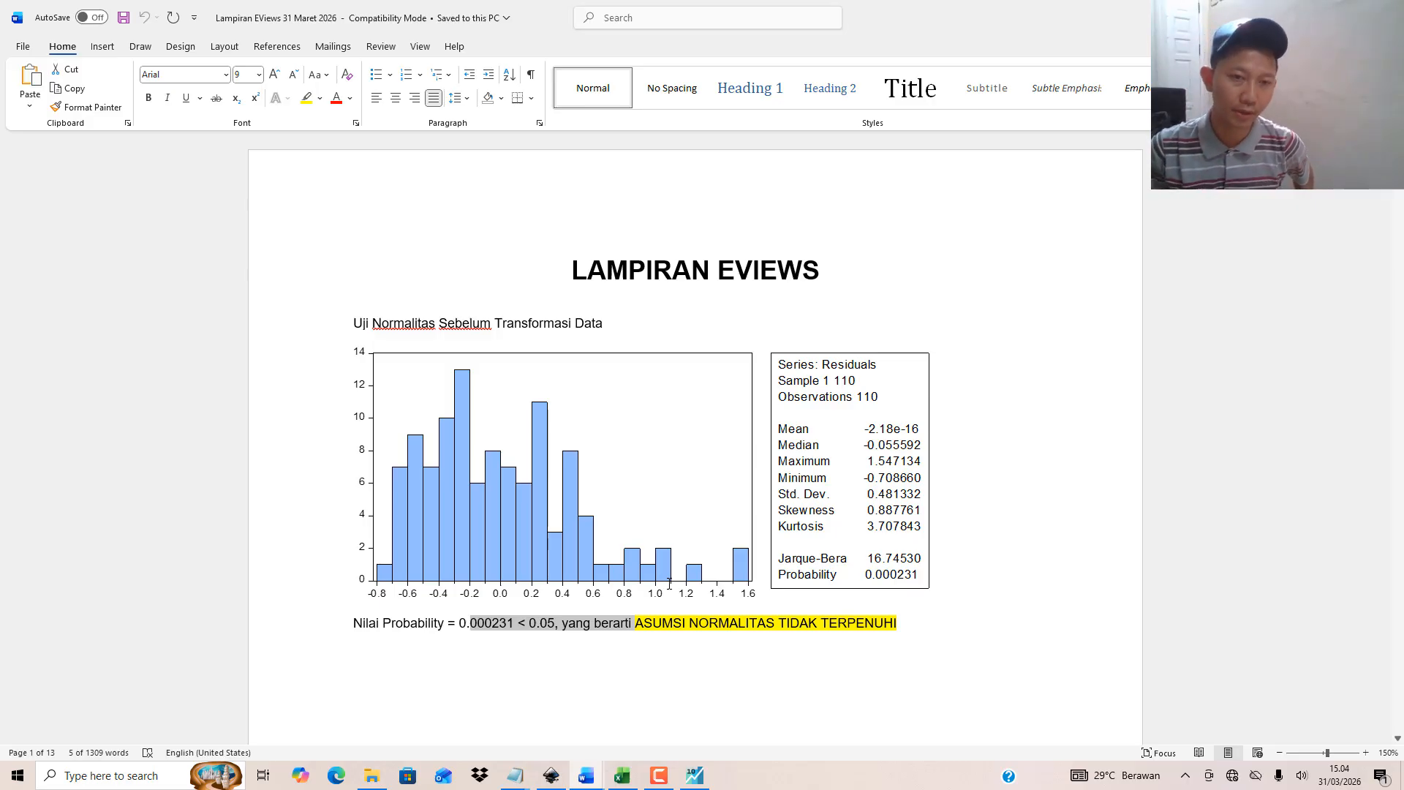
# Step: Find the natural logarithm (LN) normality section in the appendix, and re-estimate the equation in EViews as "lnder cr roa size sizexcr sizexroa c"
pyautogui.scroll(-20, 669, 583)
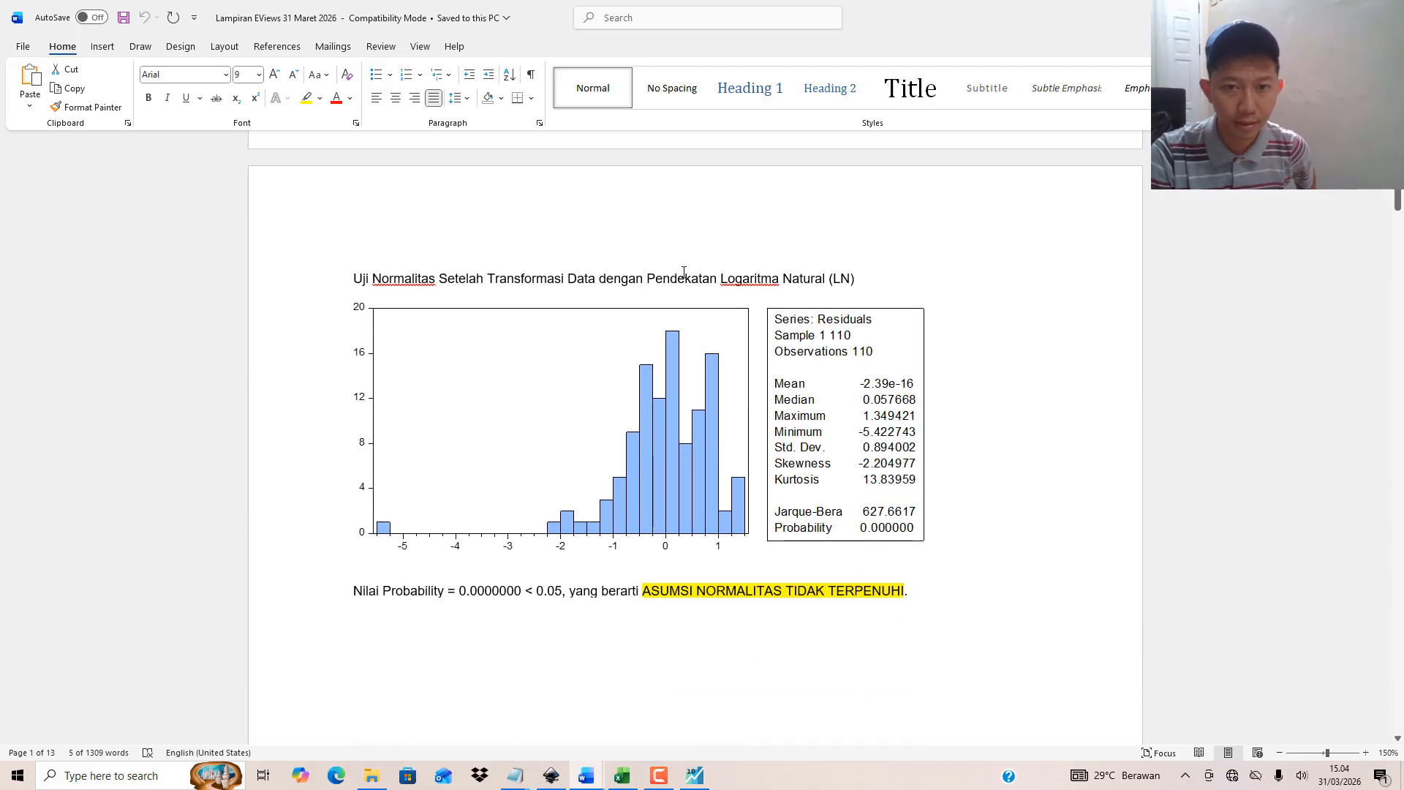
pyautogui.moveTo(691, 280); pyautogui.dragTo(853, 280)
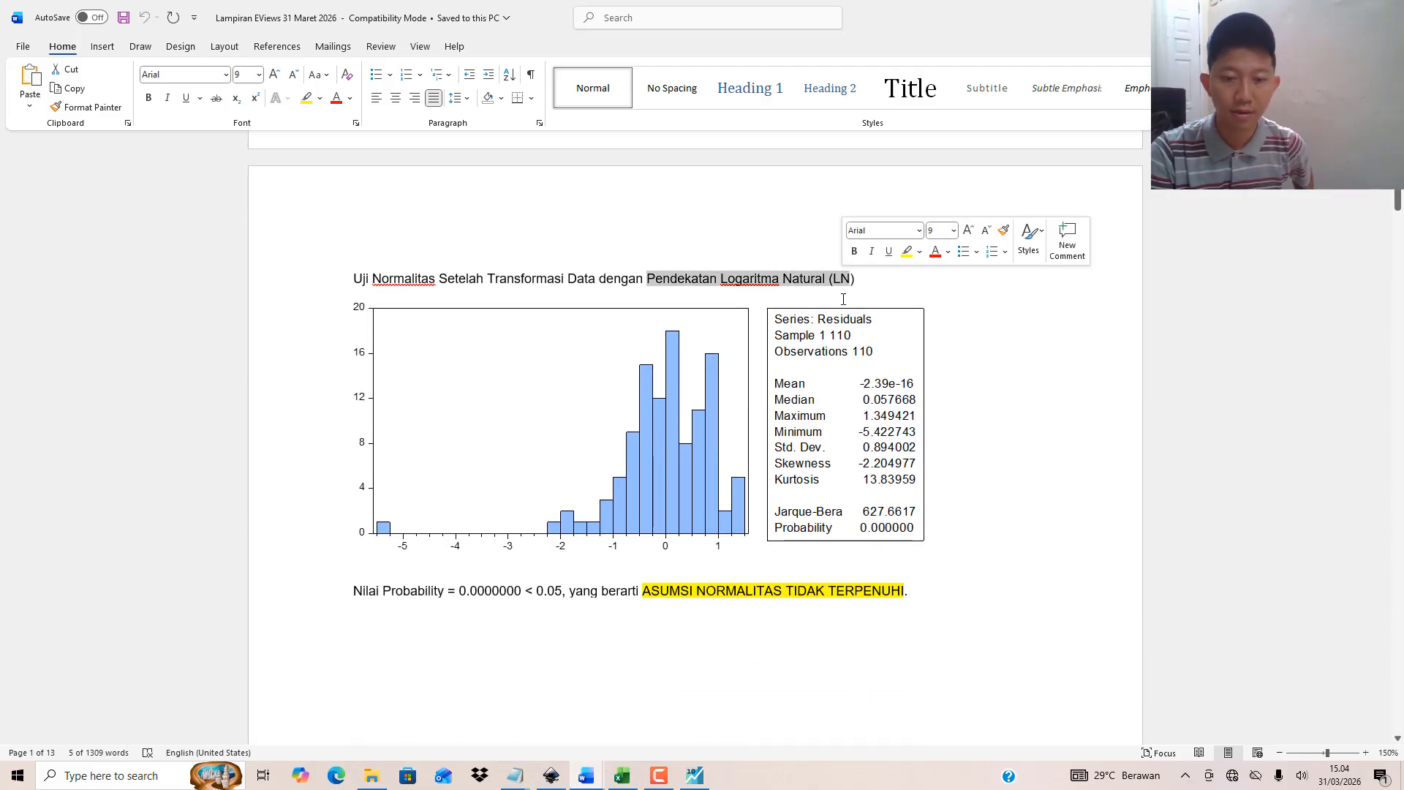
pyautogui.click(695, 775)
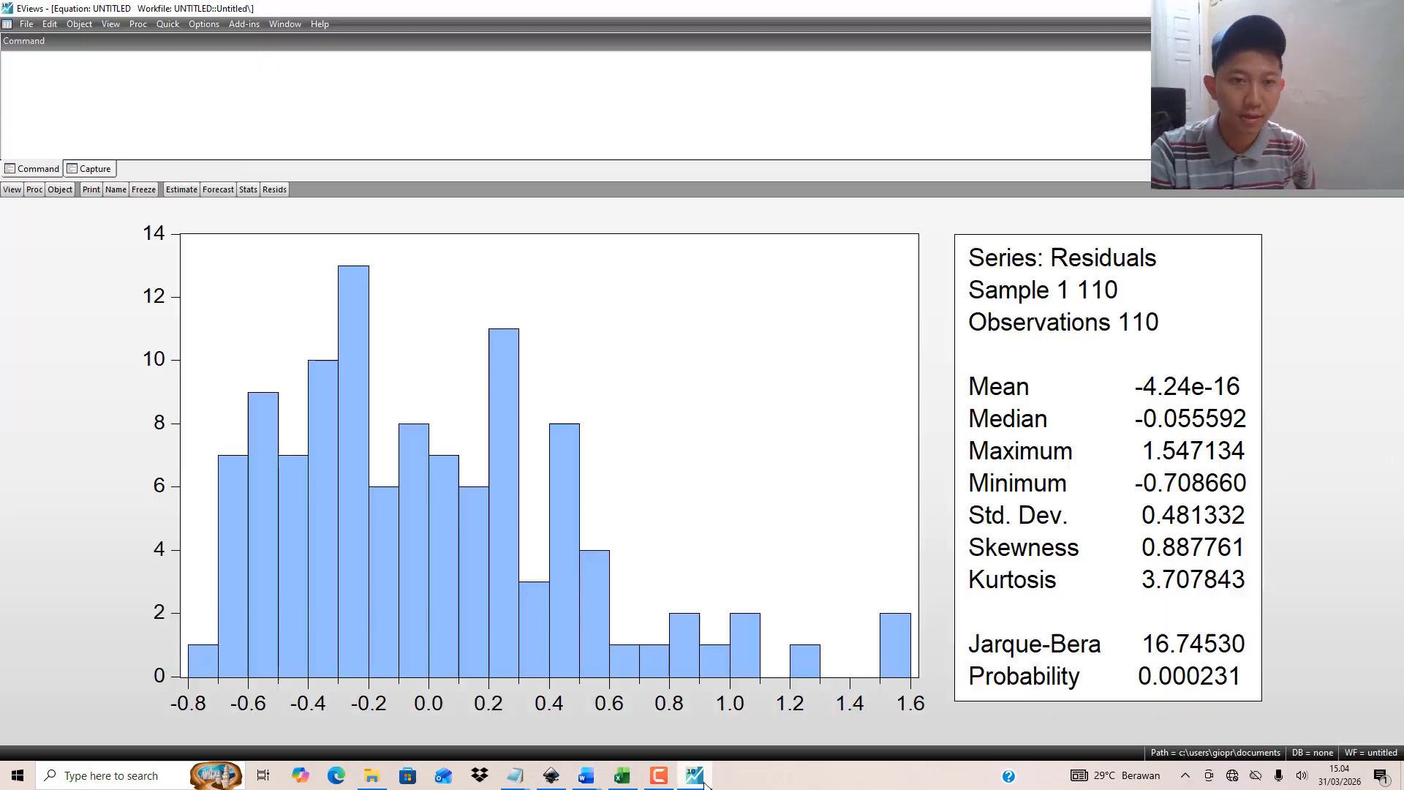
pyautogui.click(122, 26)
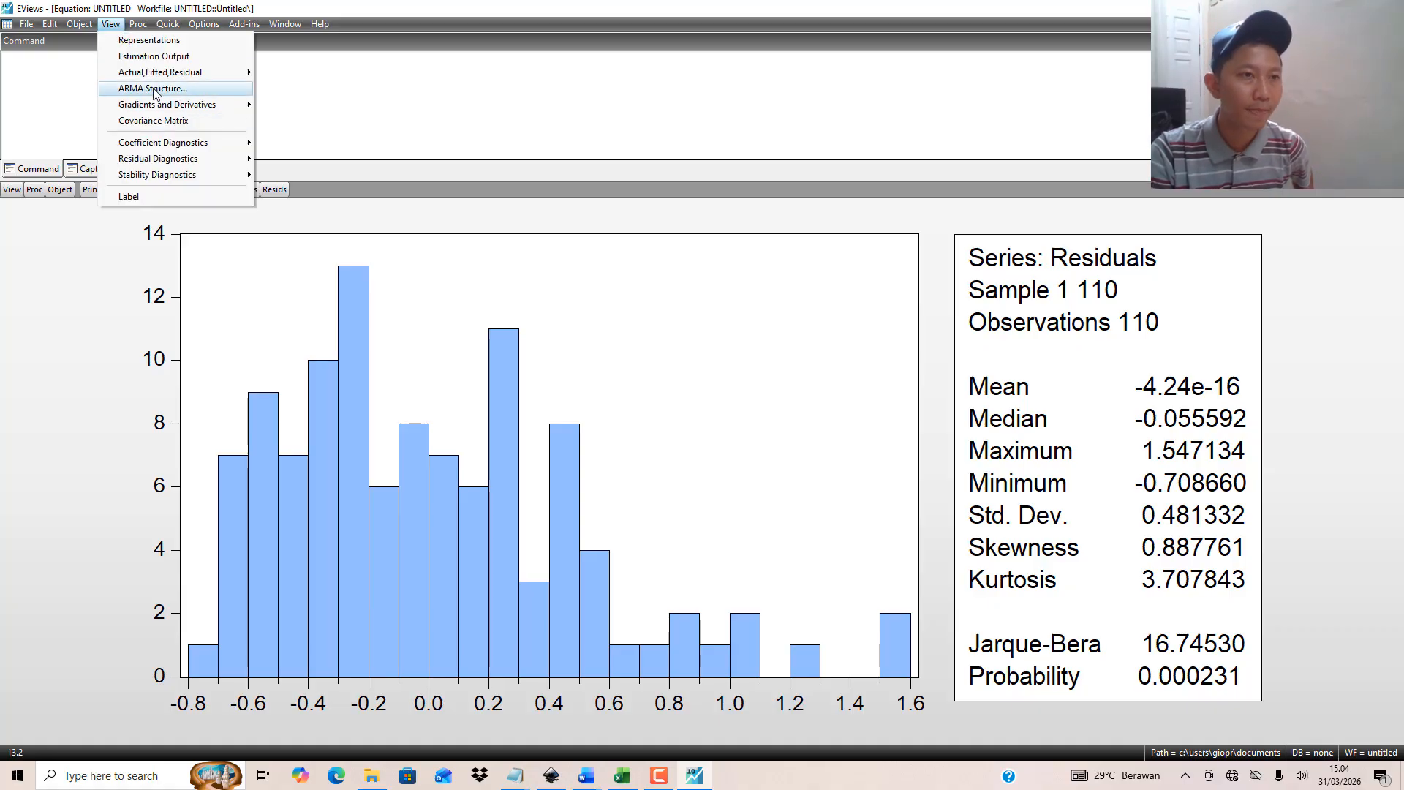
pyautogui.click(476, 101)
pyautogui.click(184, 193)
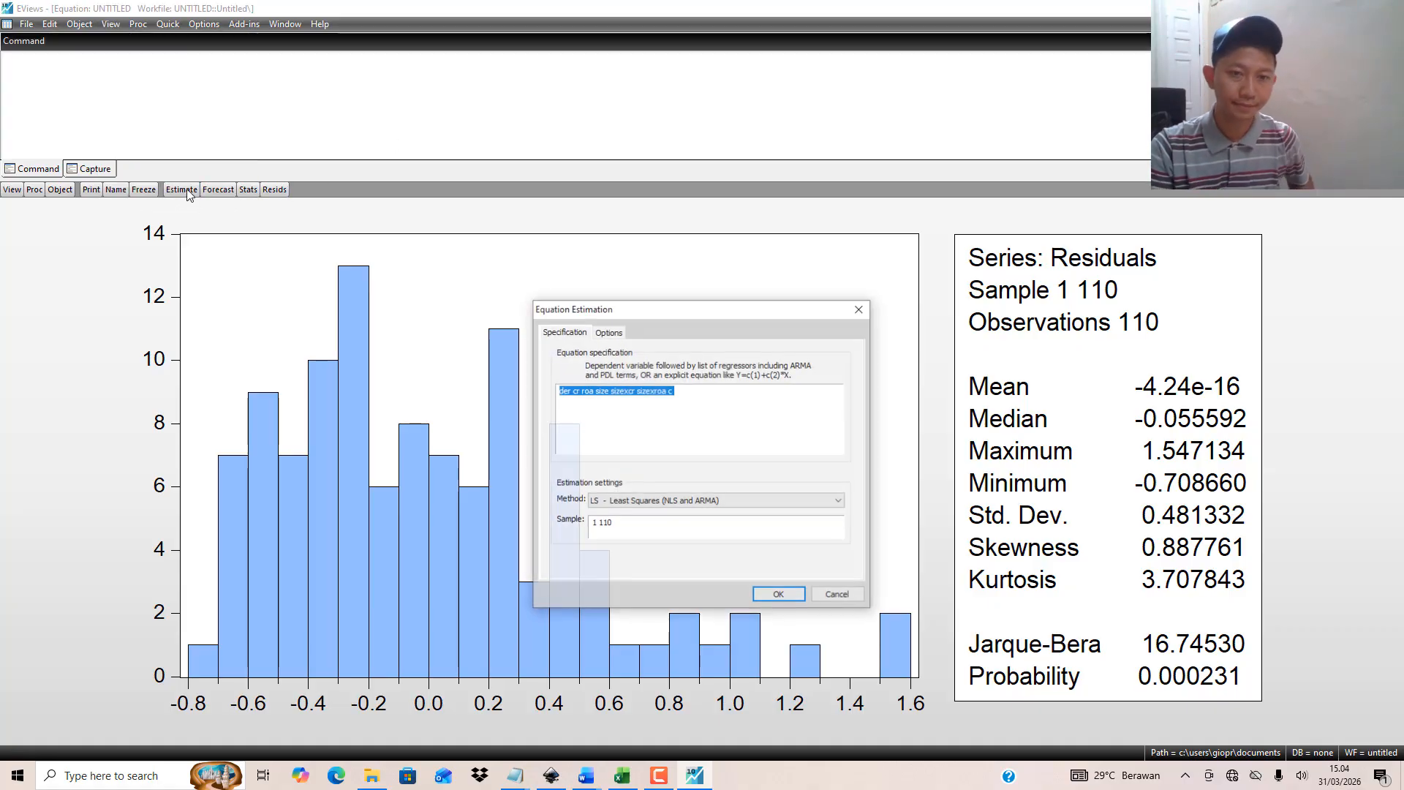
pyautogui.press('Home')
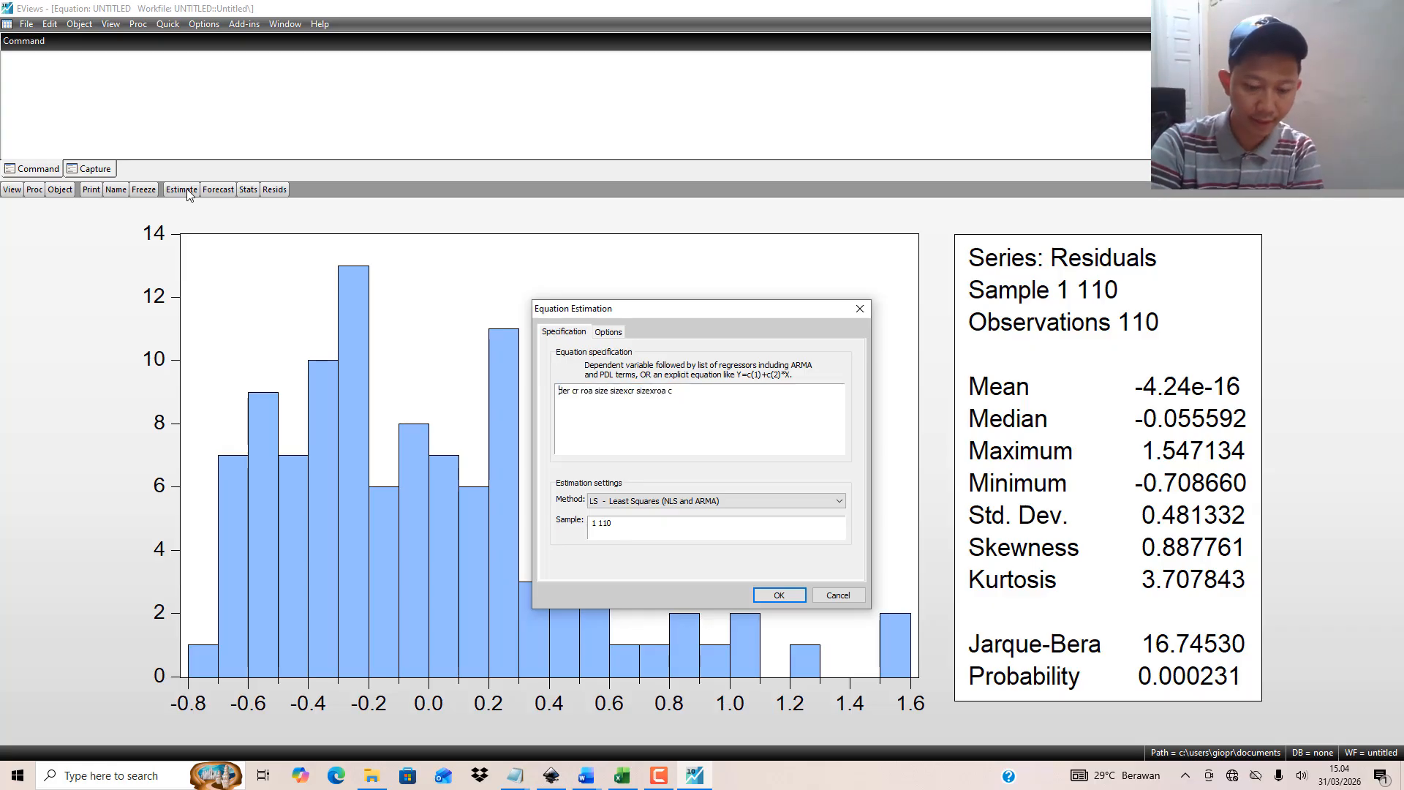
pyautogui.write('In')
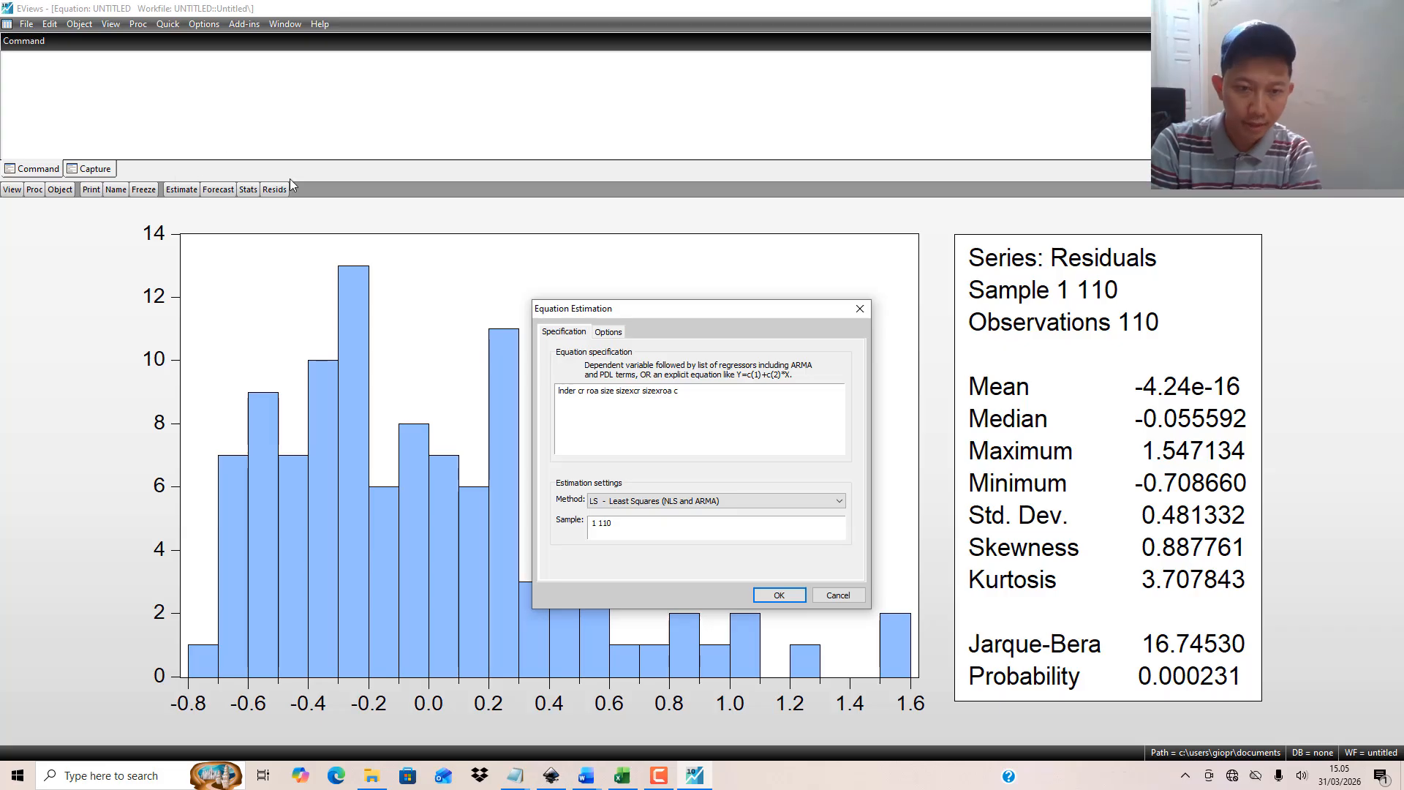
pyautogui.click(789, 594)
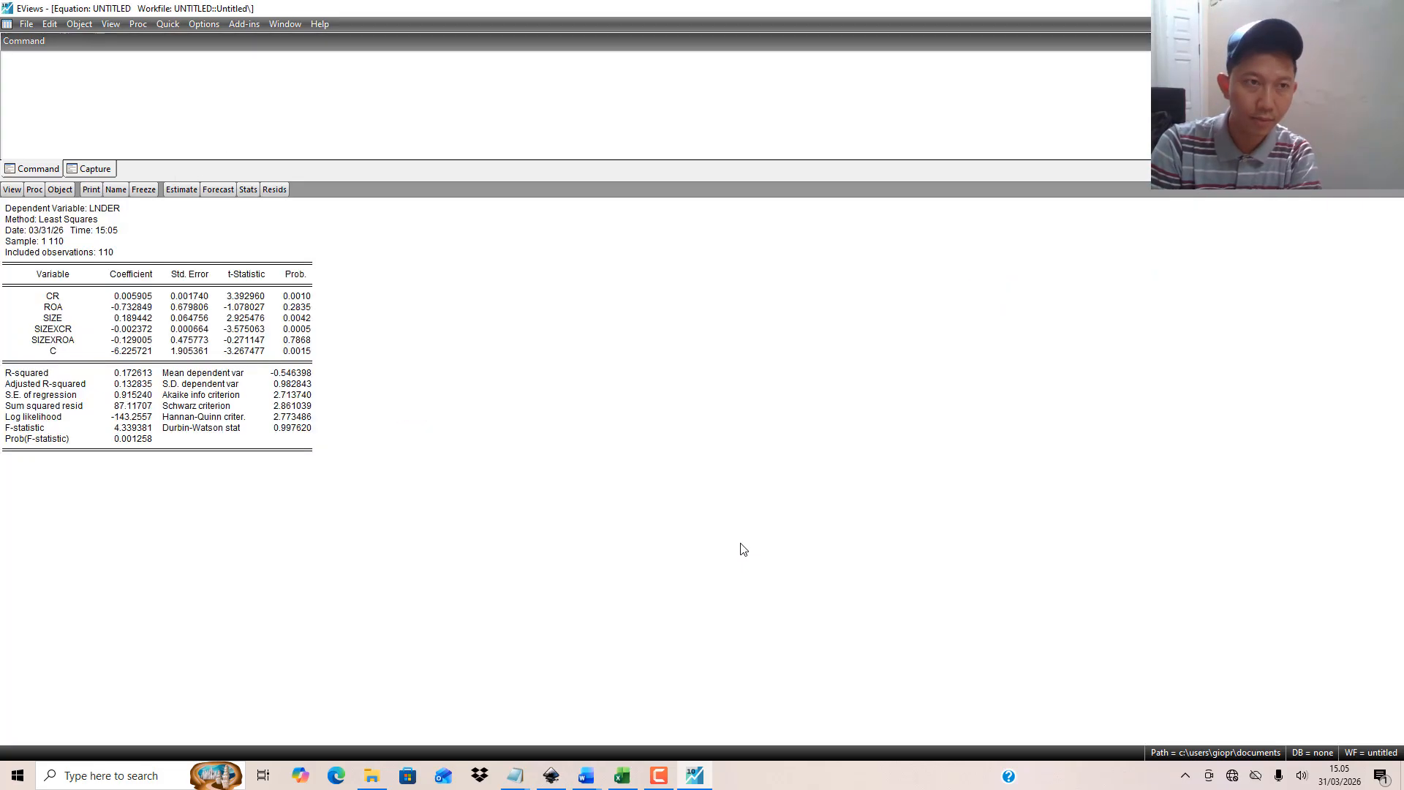
# Step: Run the histogram normality test on the residuals of the LNDER equation
pyautogui.click(111, 23)
pyautogui.moveTo(219, 159)
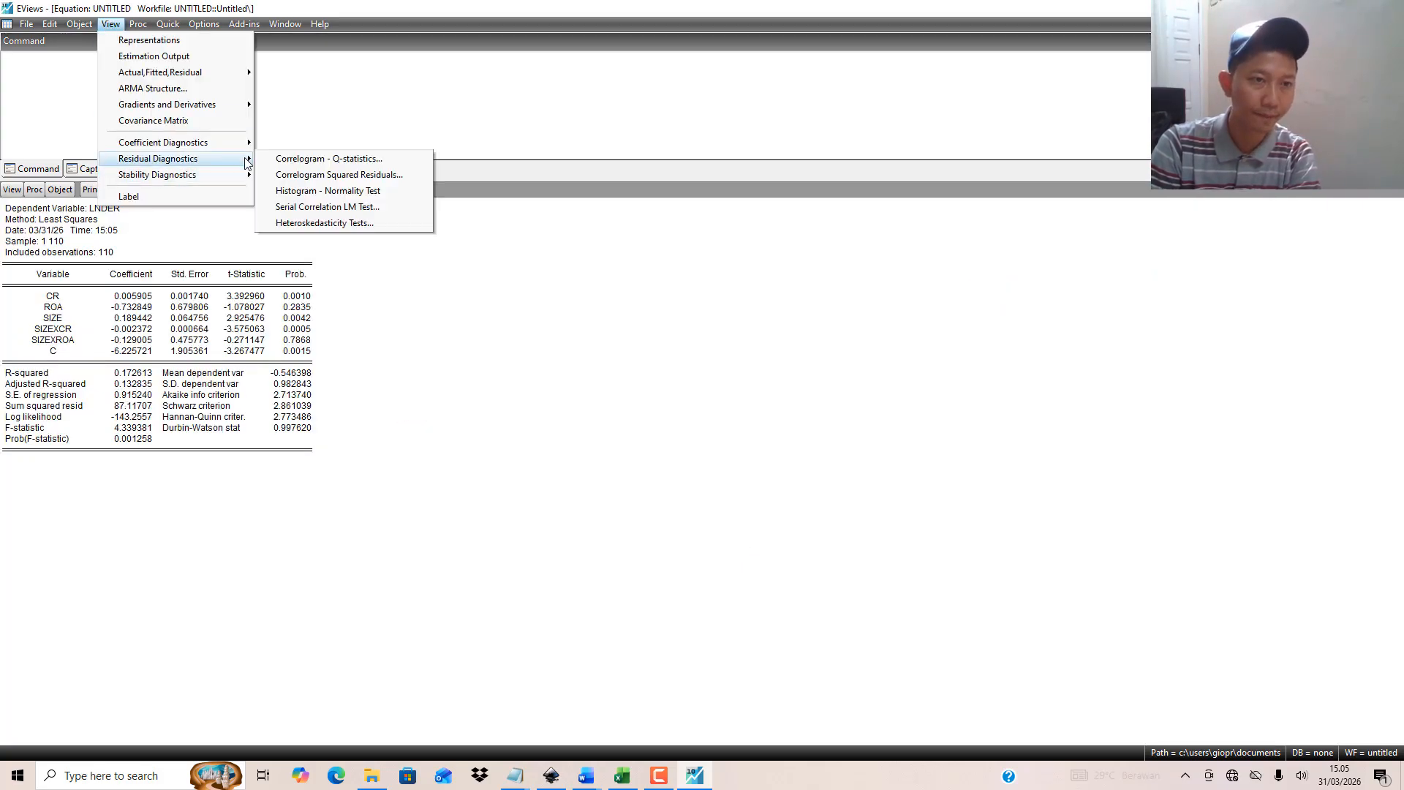
pyautogui.click(358, 191)
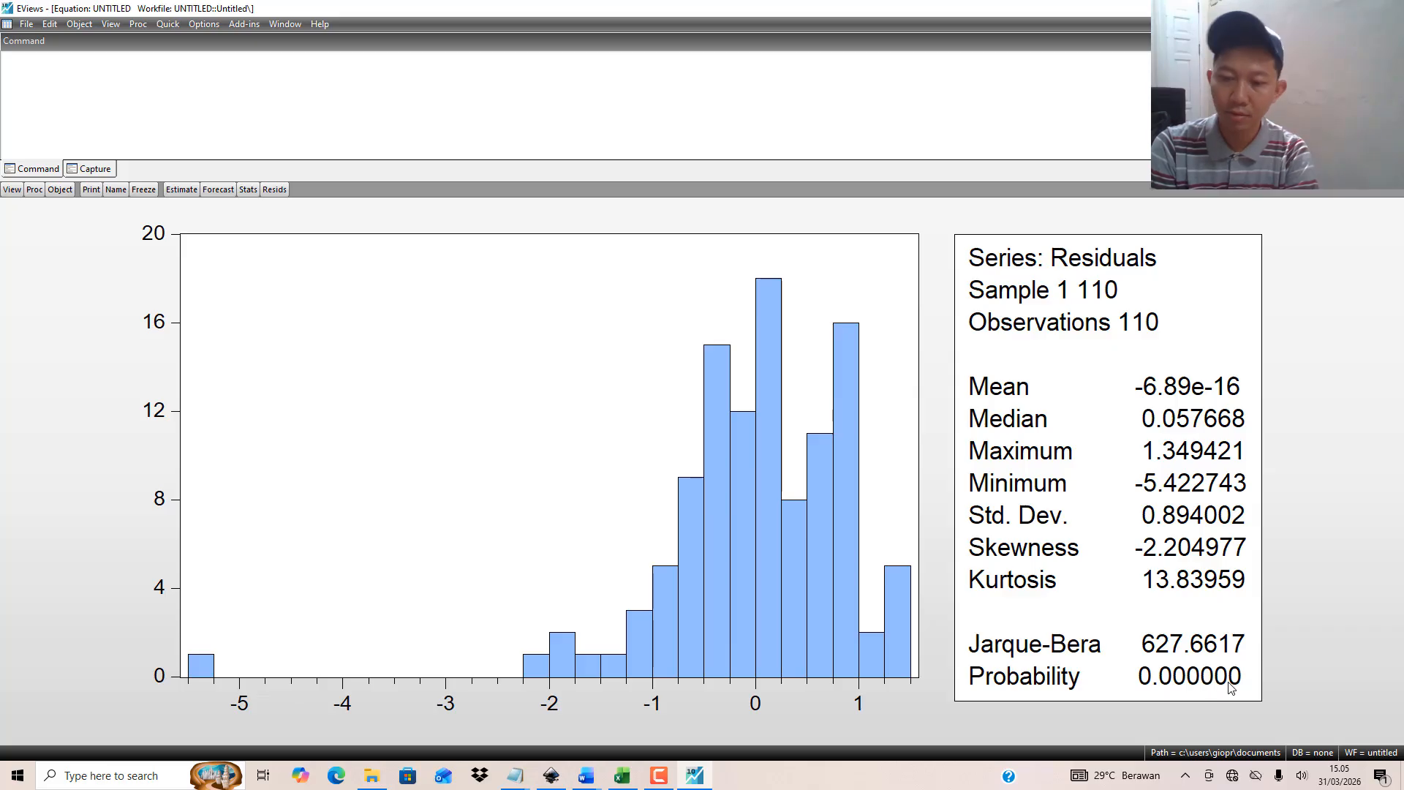
# Step: Switch to the Word document "Lampiran EViews 31 Maret 2026" and examine the normality test sections for the LN and Square Root (SQRT) transformations
pyautogui.moveTo(600, 783)
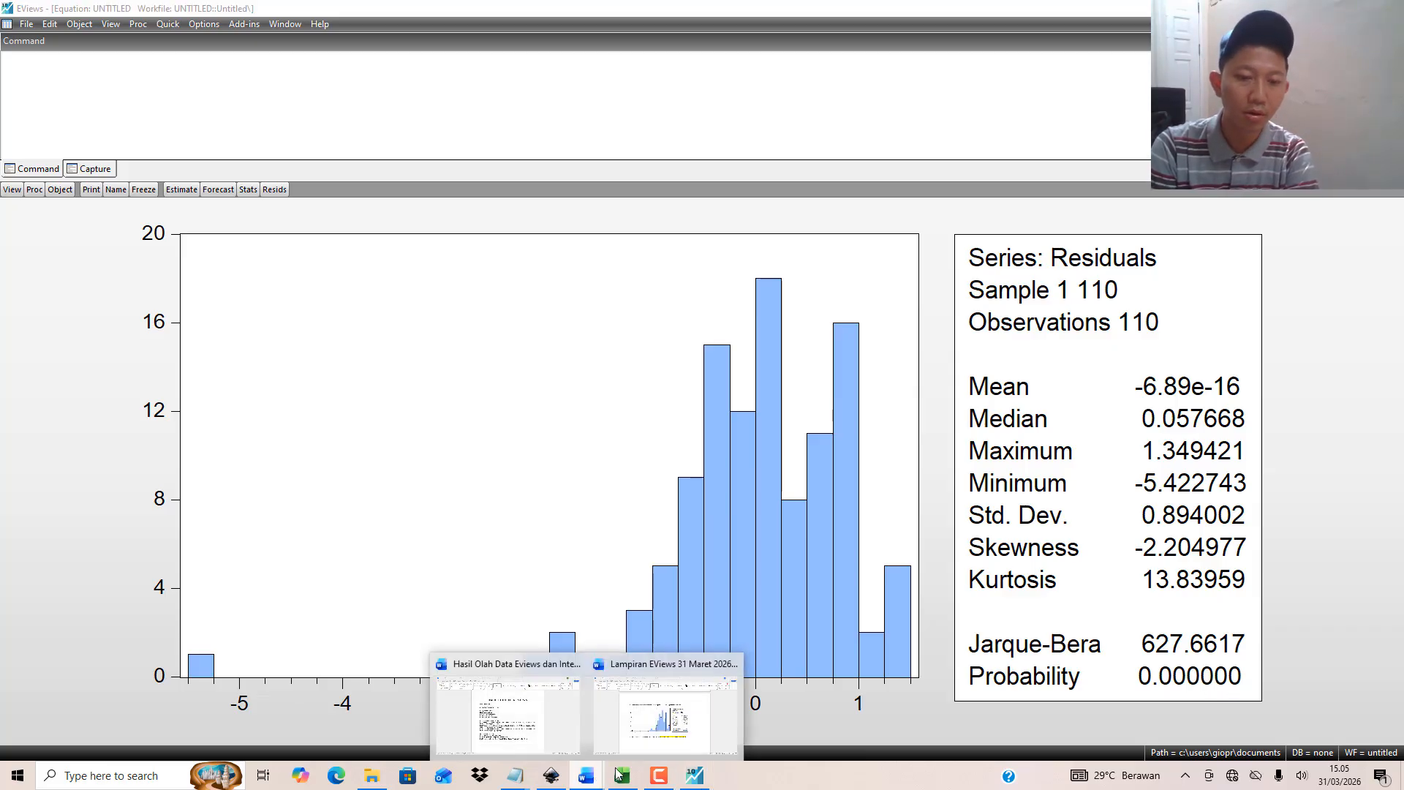
pyautogui.click(665, 713)
pyautogui.scroll(-3, 658, 520)
pyautogui.scroll(3, 580, 331)
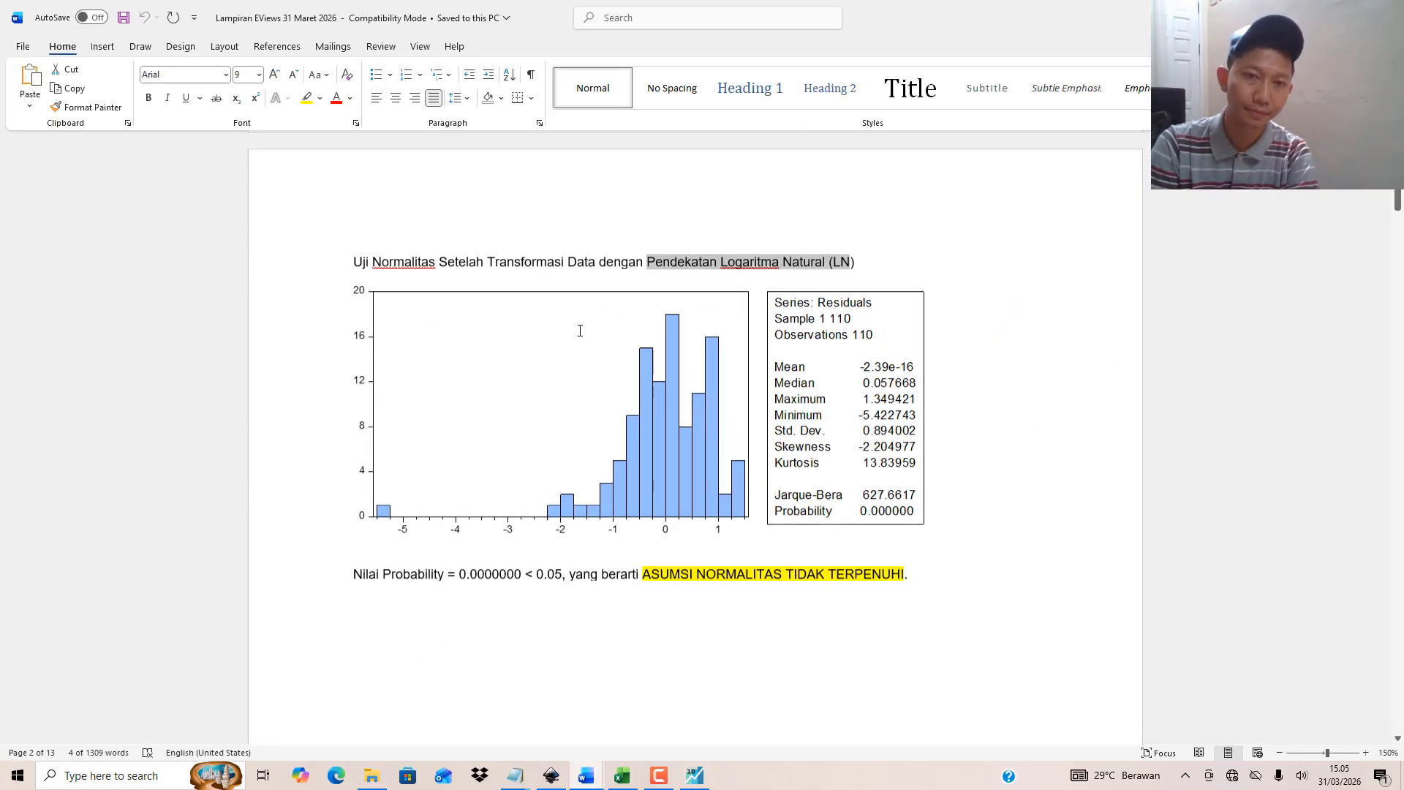
pyautogui.click(487, 278)
pyautogui.moveTo(487, 278); pyautogui.dragTo(785, 591)
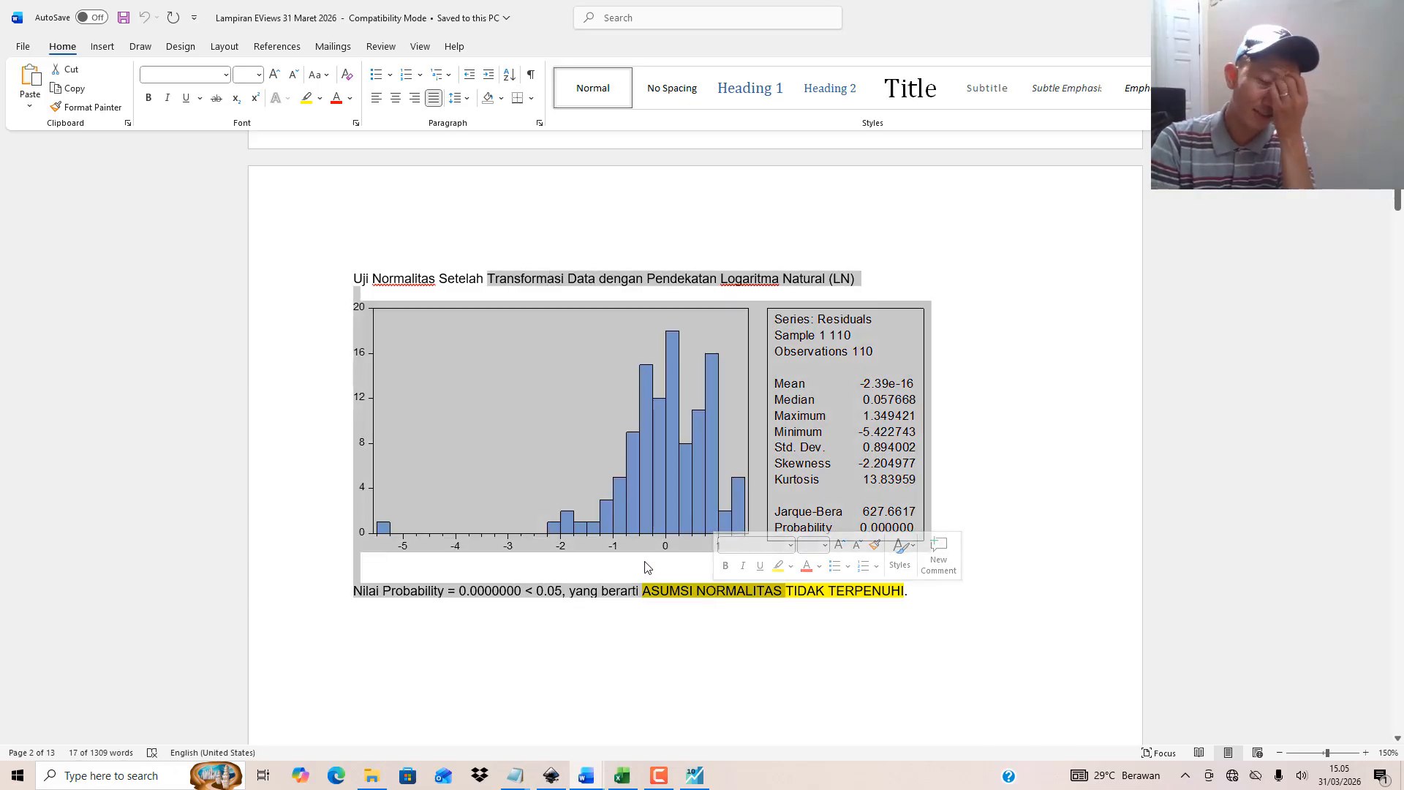
pyautogui.scroll(-12, 644, 559)
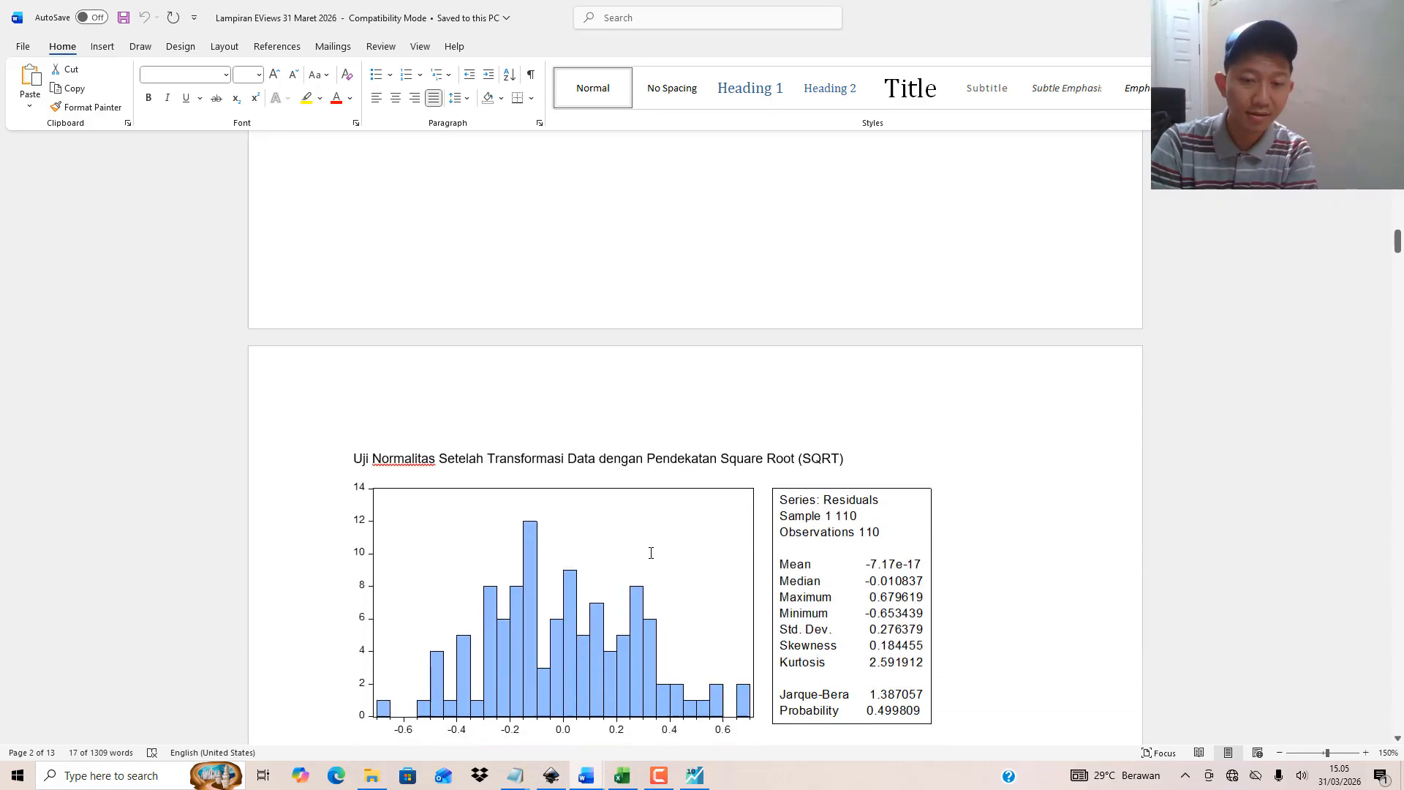
pyautogui.scroll(-1, 656, 461)
pyautogui.moveTo(754, 293); pyautogui.dragTo(840, 295)
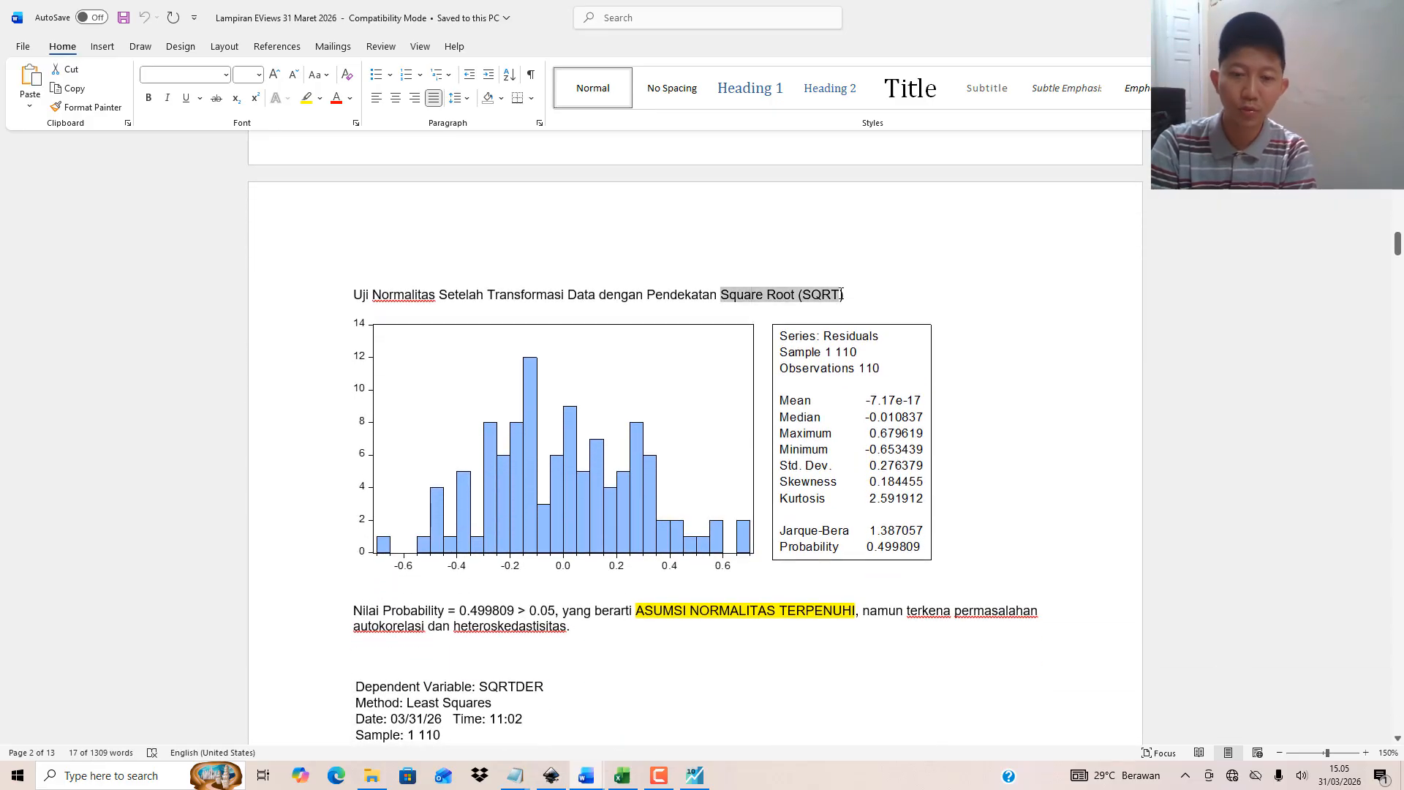
# Step: Switch to EViews and re-estimate the least squares equation with the specification "sqrtder cr roa size sizexcr sizexroa c"
pyautogui.click(694, 775)
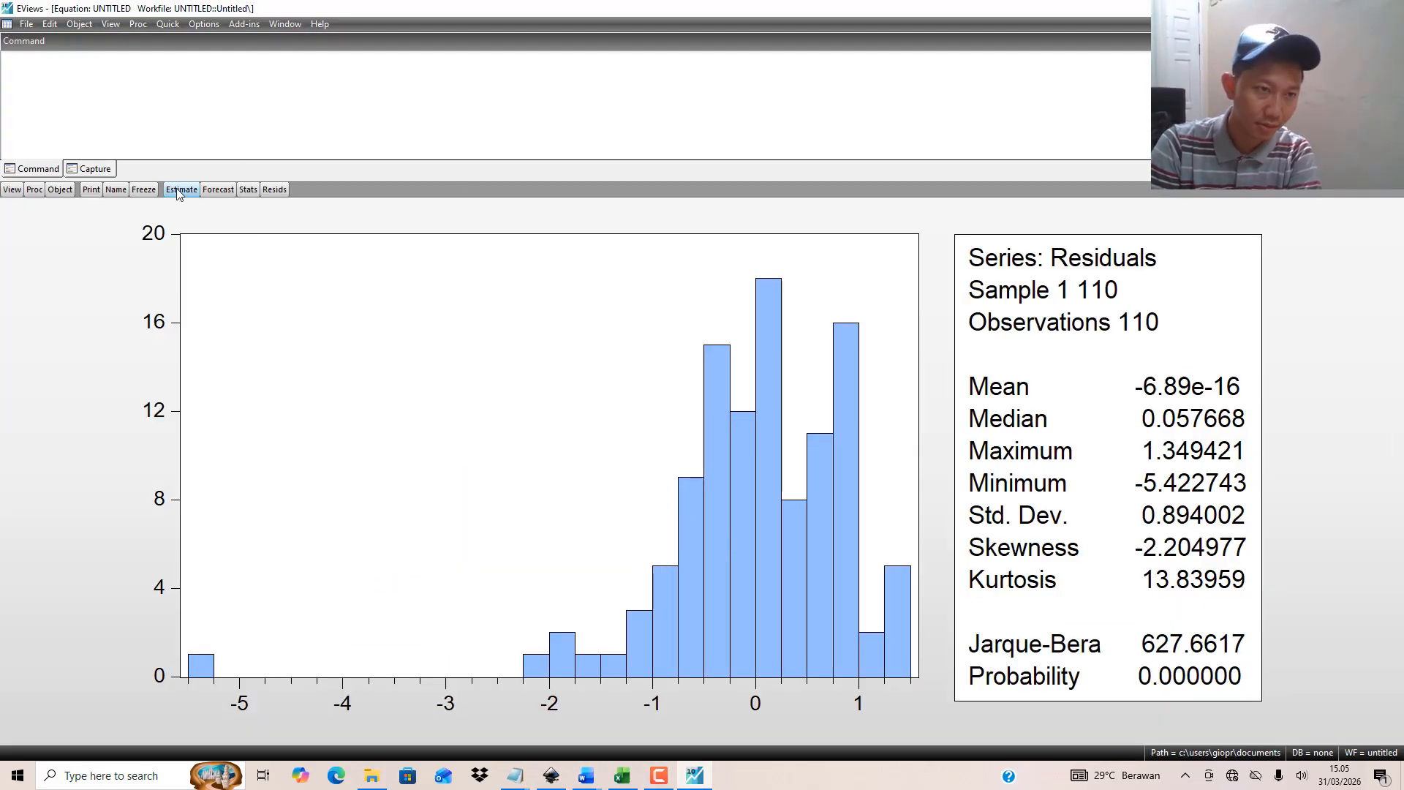
pyautogui.click(181, 189)
pyautogui.press('Left')
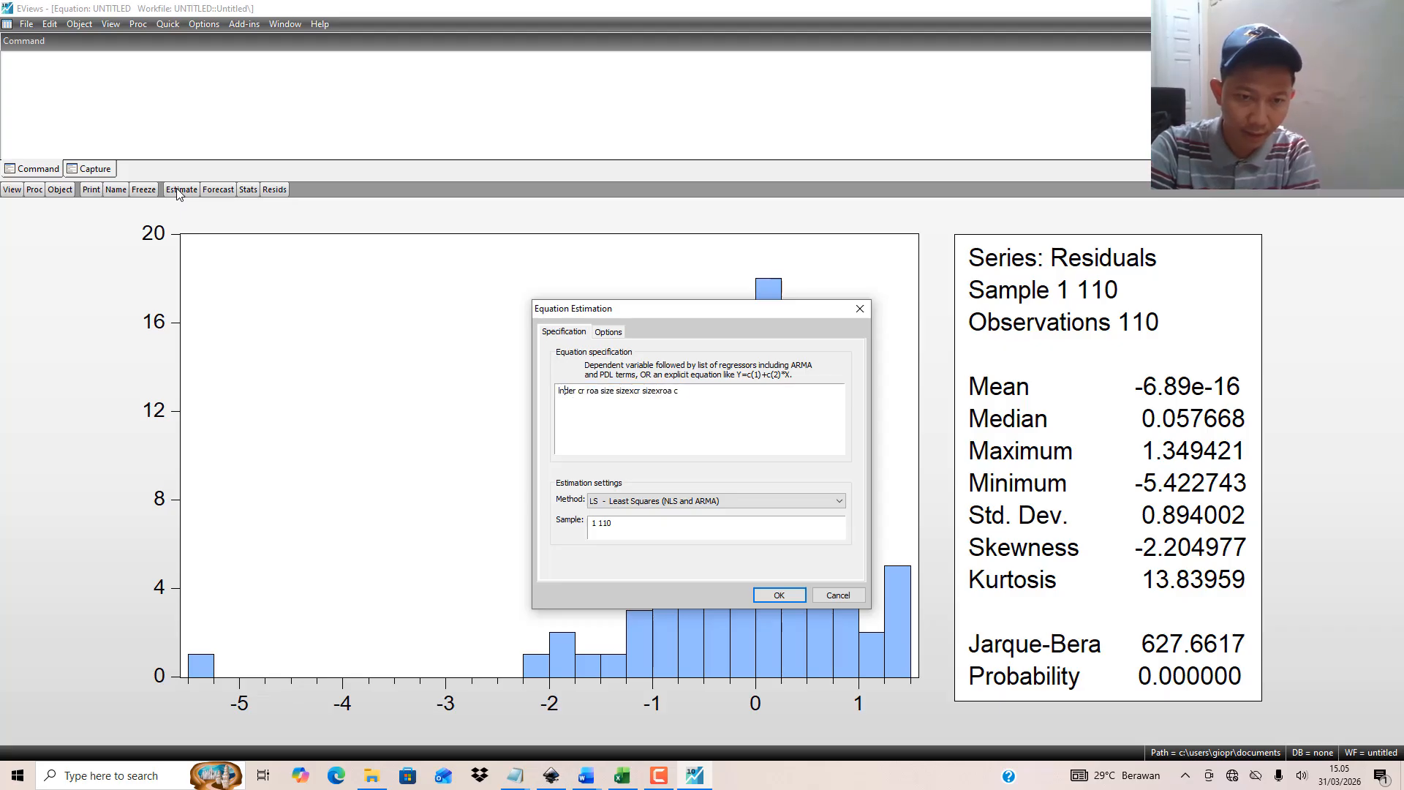
pyautogui.press('Delete')
pyautogui.press('Delete')
pyautogui.write('sqrt')
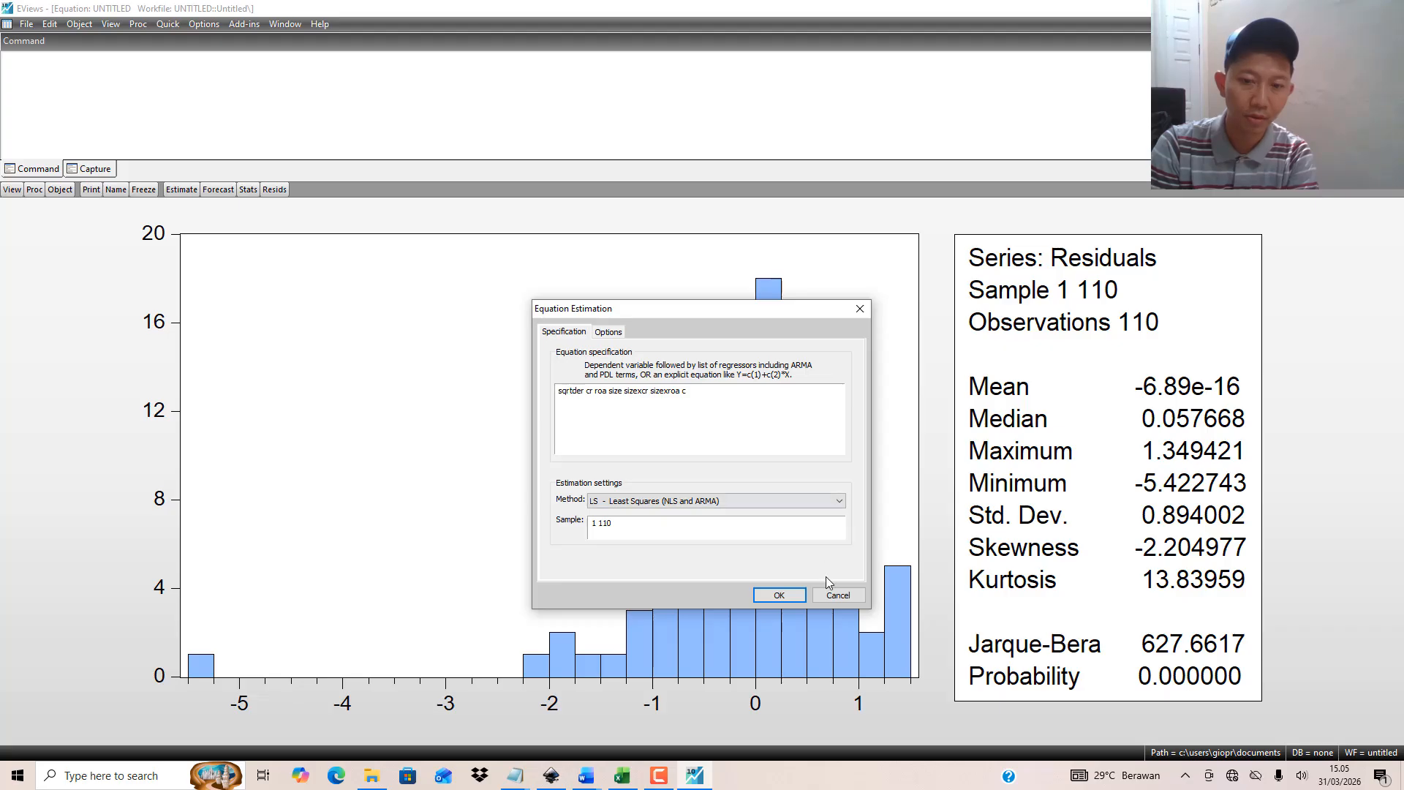
pyautogui.click(779, 594)
# Step: Run the histogram normality test on the residuals of the SQRTDER equation
pyautogui.click(110, 24)
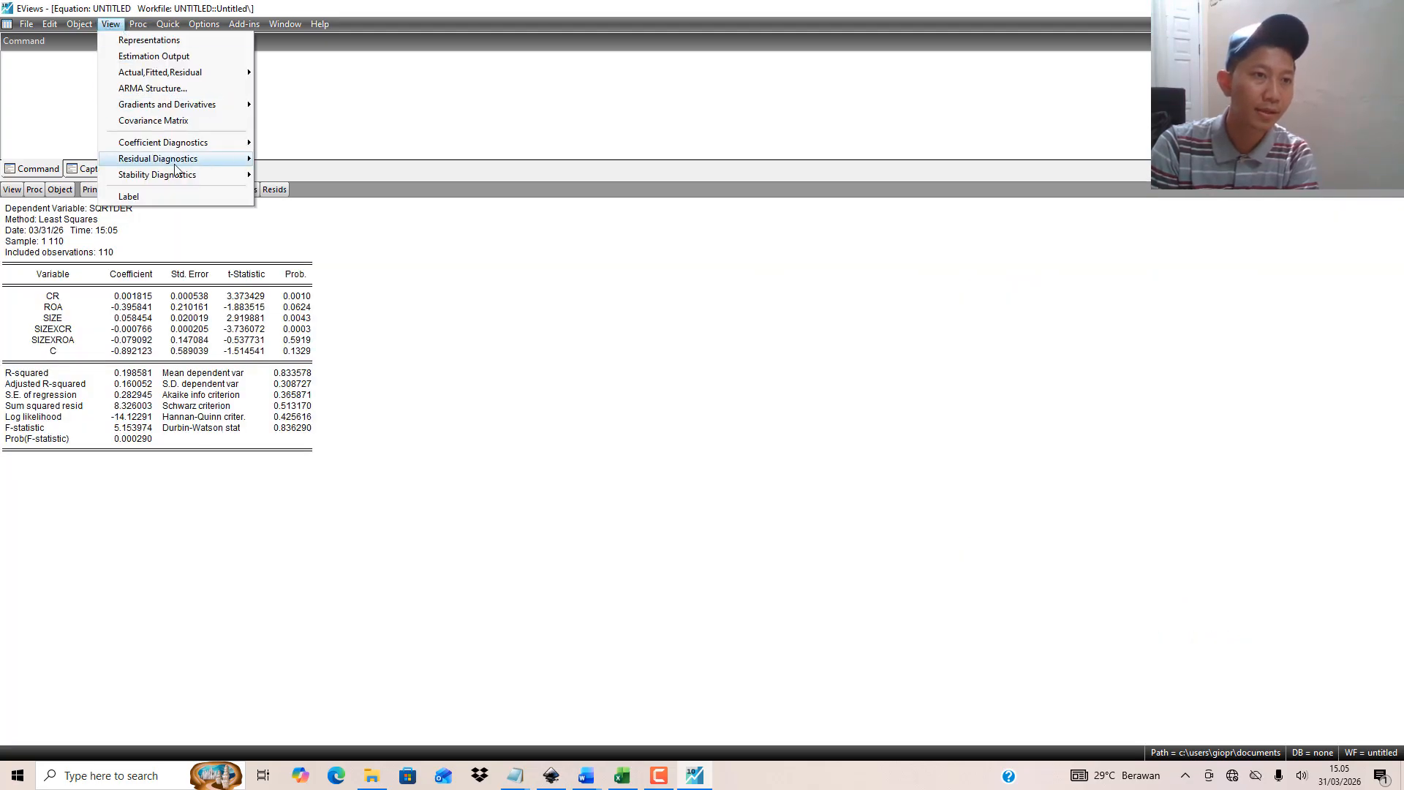
pyautogui.moveTo(216, 161)
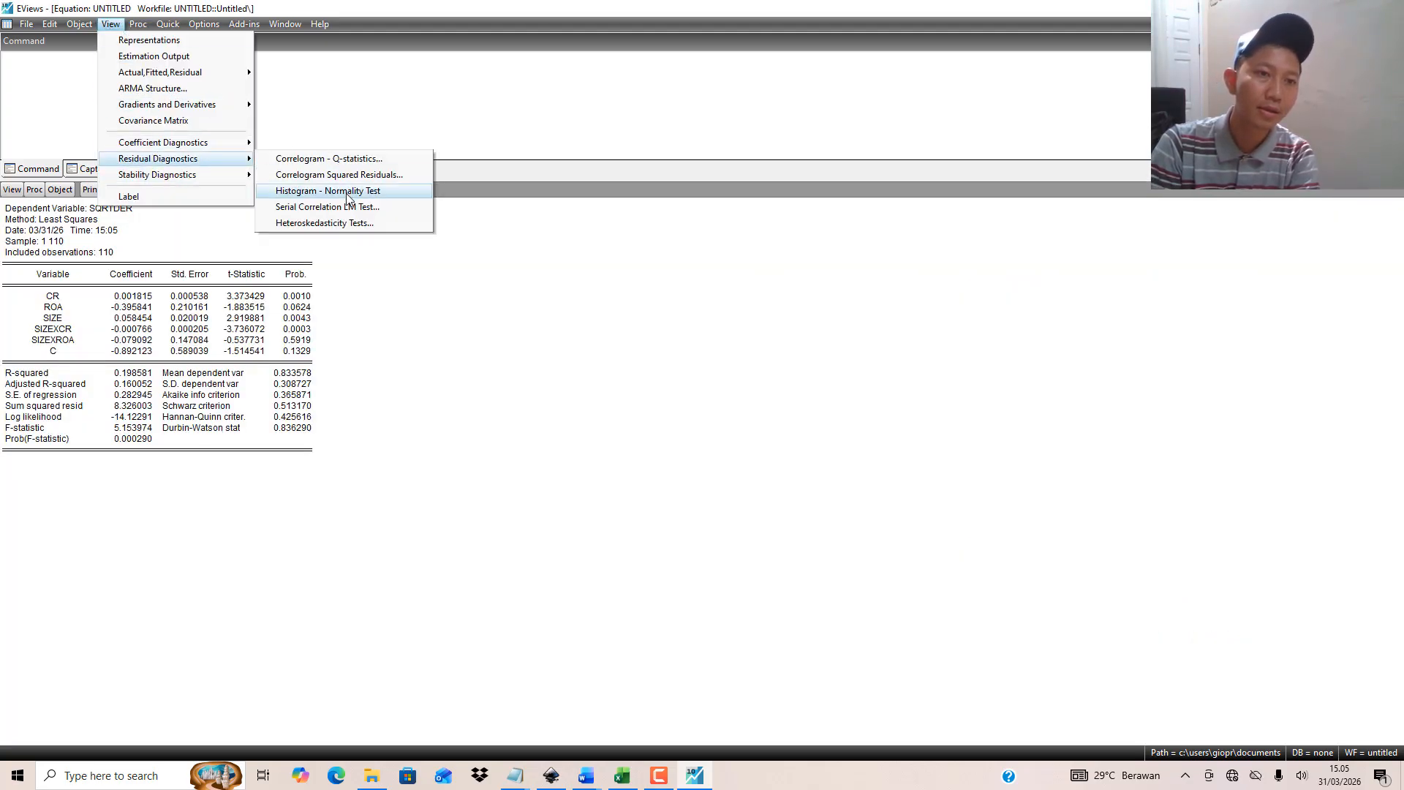
pyautogui.click(347, 192)
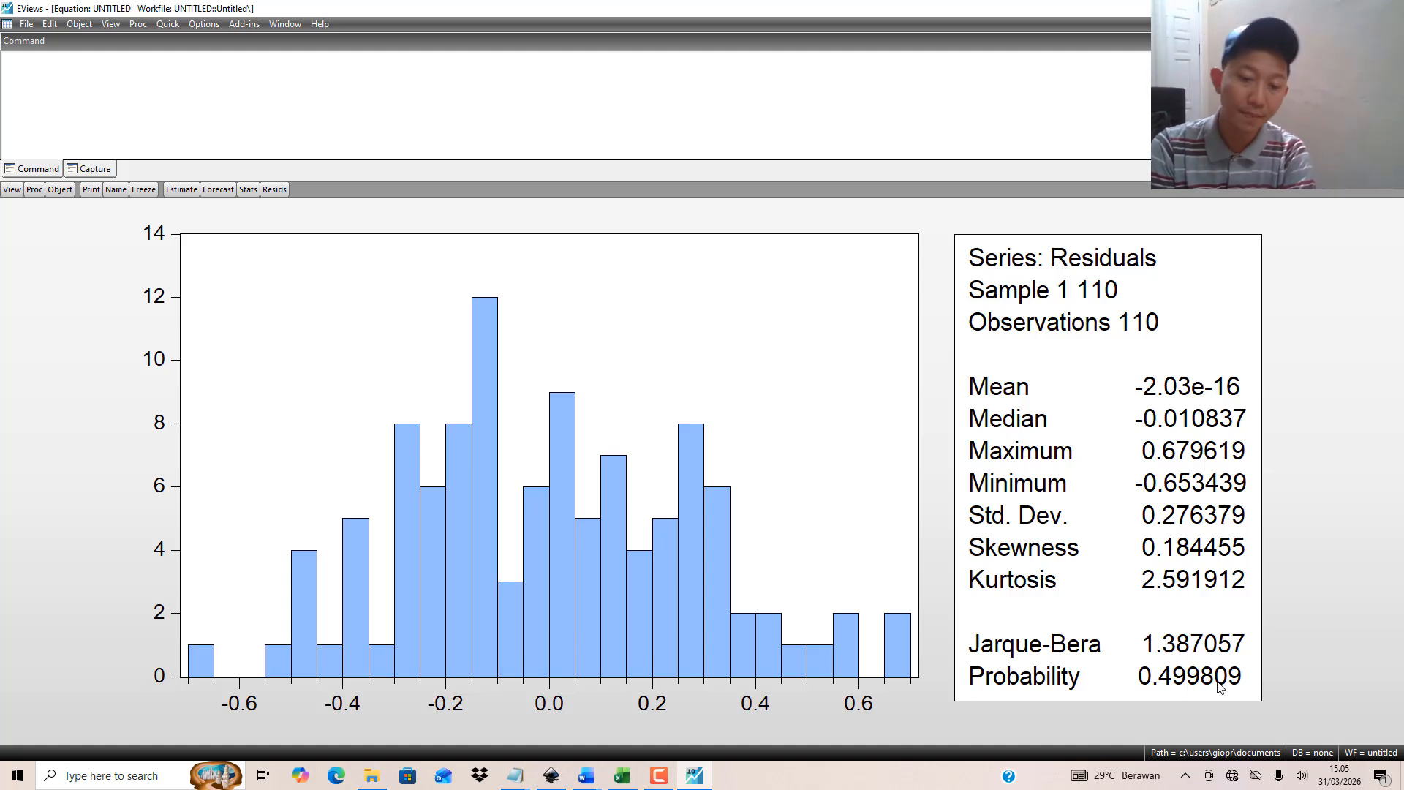
# Step: Switch to the Word appendix and examine the interpretation sentence below the Square Root (SQRT) normality test
pyautogui.moveTo(586, 776)
pyautogui.click(645, 675)
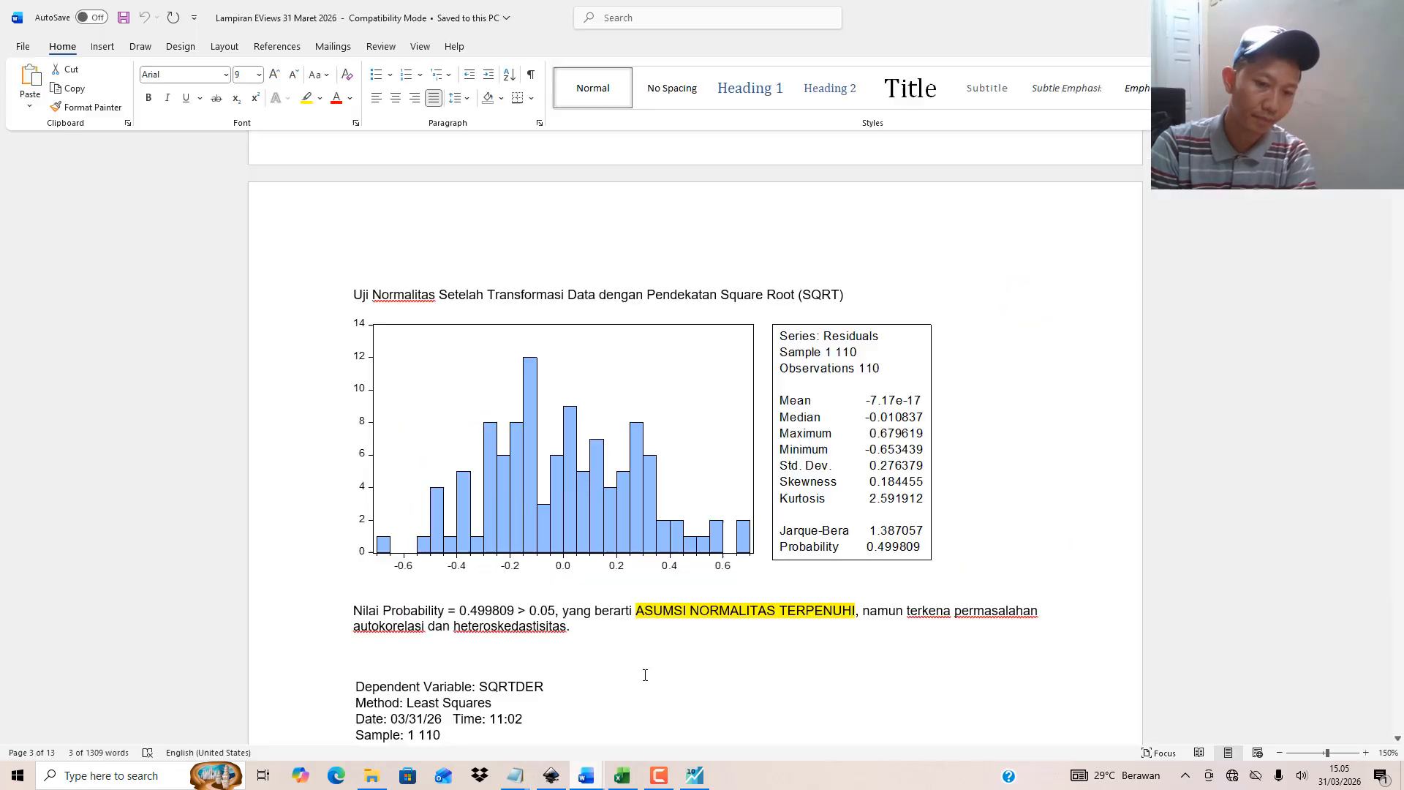
pyautogui.scroll(-3, 645, 675)
pyautogui.moveTo(479, 505); pyautogui.dragTo(559, 524)
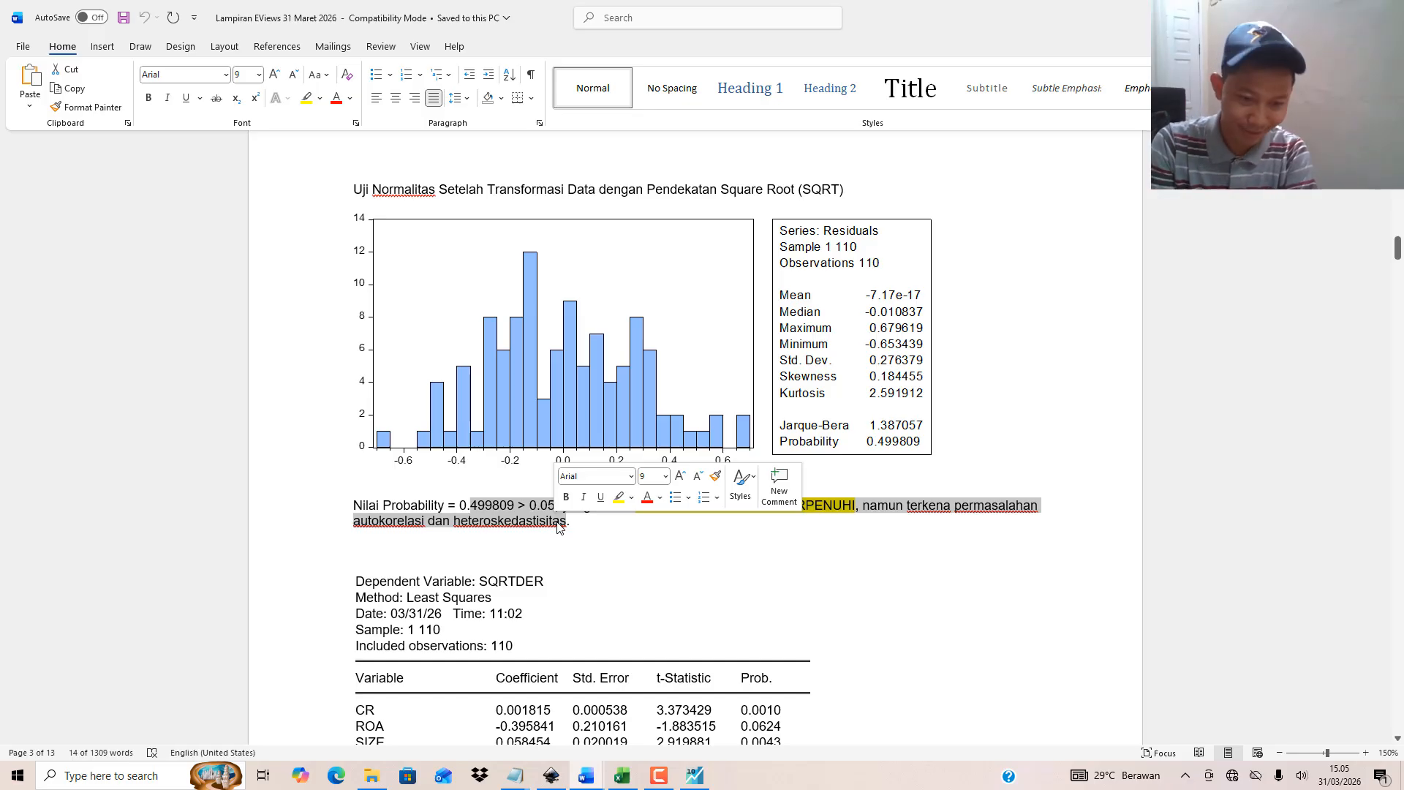
# Step: Switch to the "kalimat" Notepad file and review the normality, autocorrelation and heteroskedasticity entries in section 4.2 Uji Asumsi Klasik
pyautogui.click(515, 775)
pyautogui.click(477, 727)
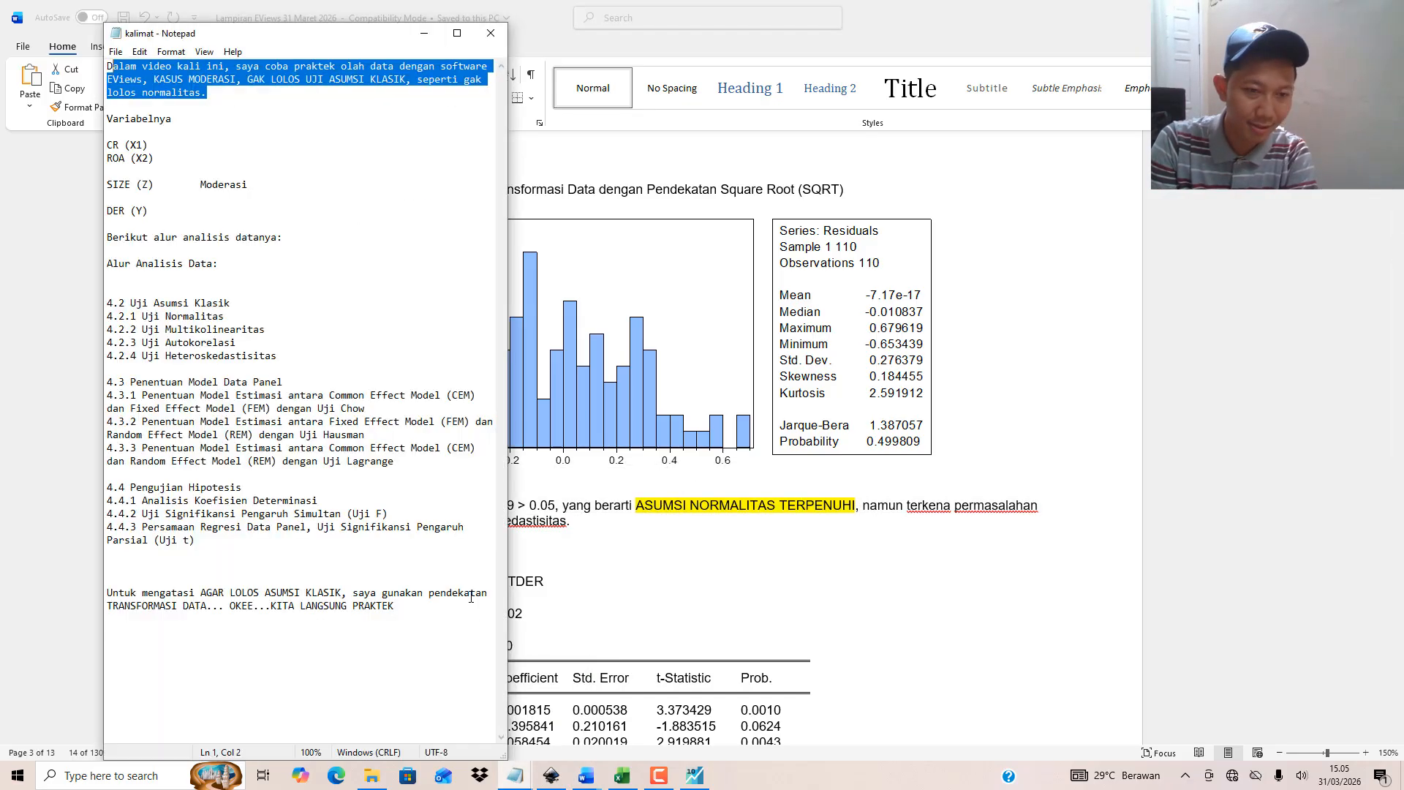
pyautogui.click(250, 343)
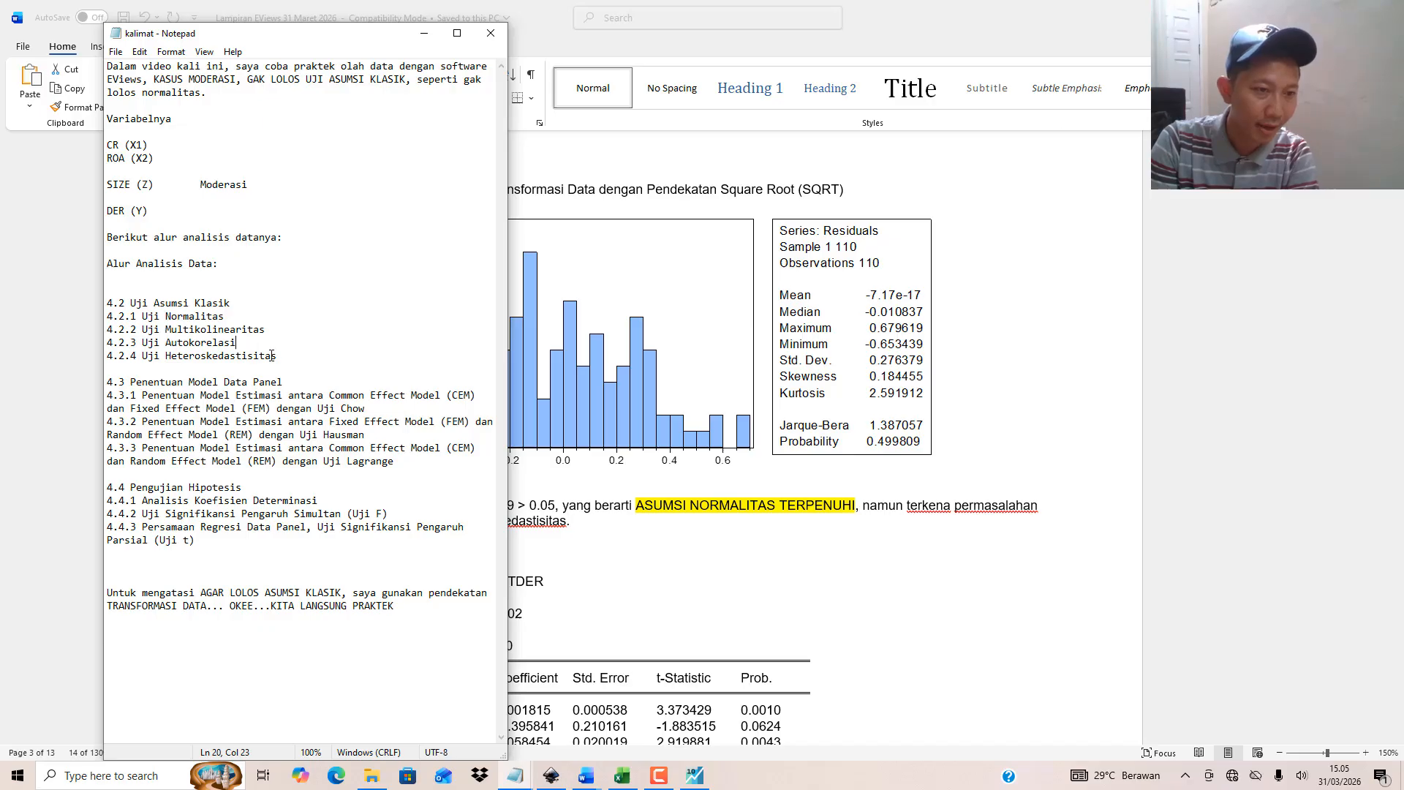
pyautogui.moveTo(279, 357); pyautogui.dragTo(155, 358)
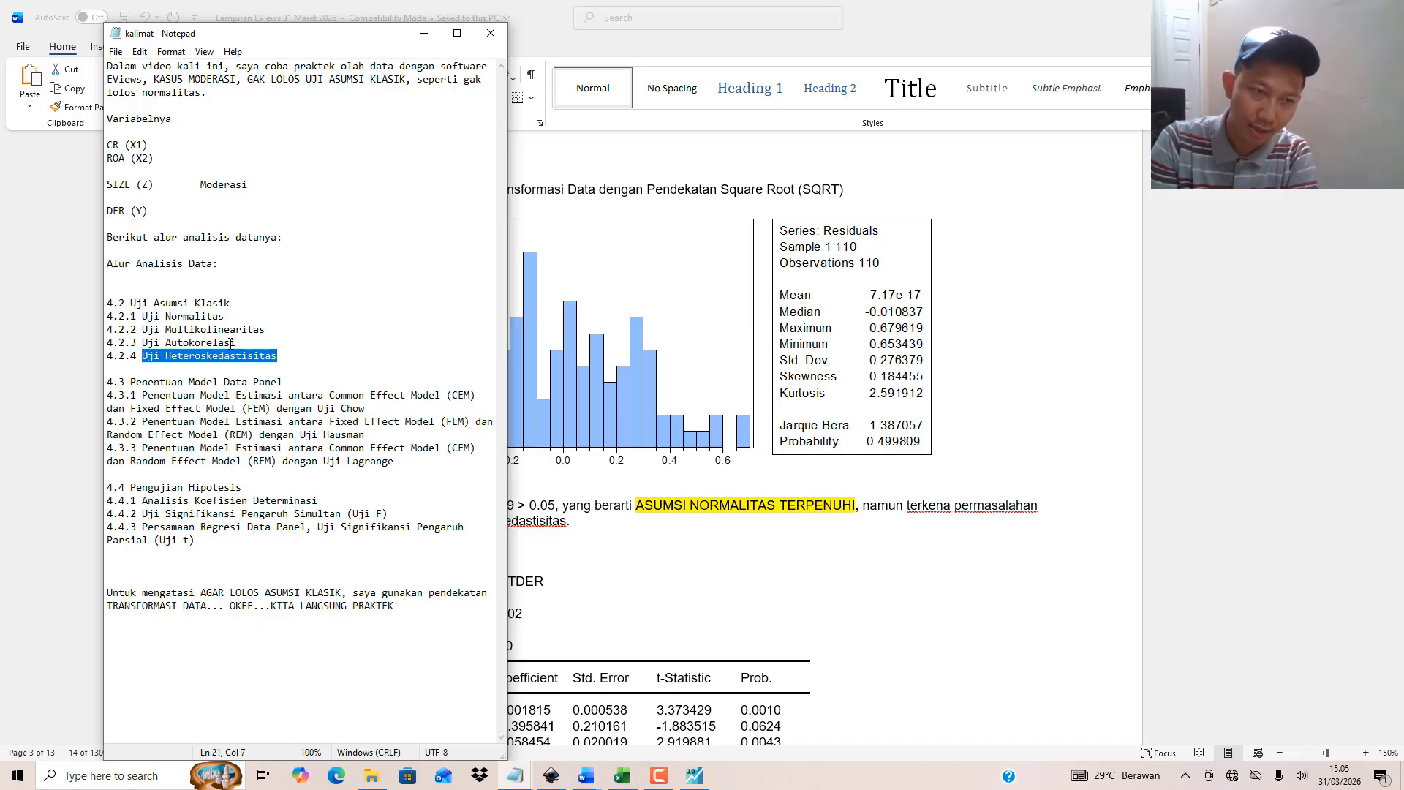
pyautogui.moveTo(235, 343); pyautogui.dragTo(176, 343)
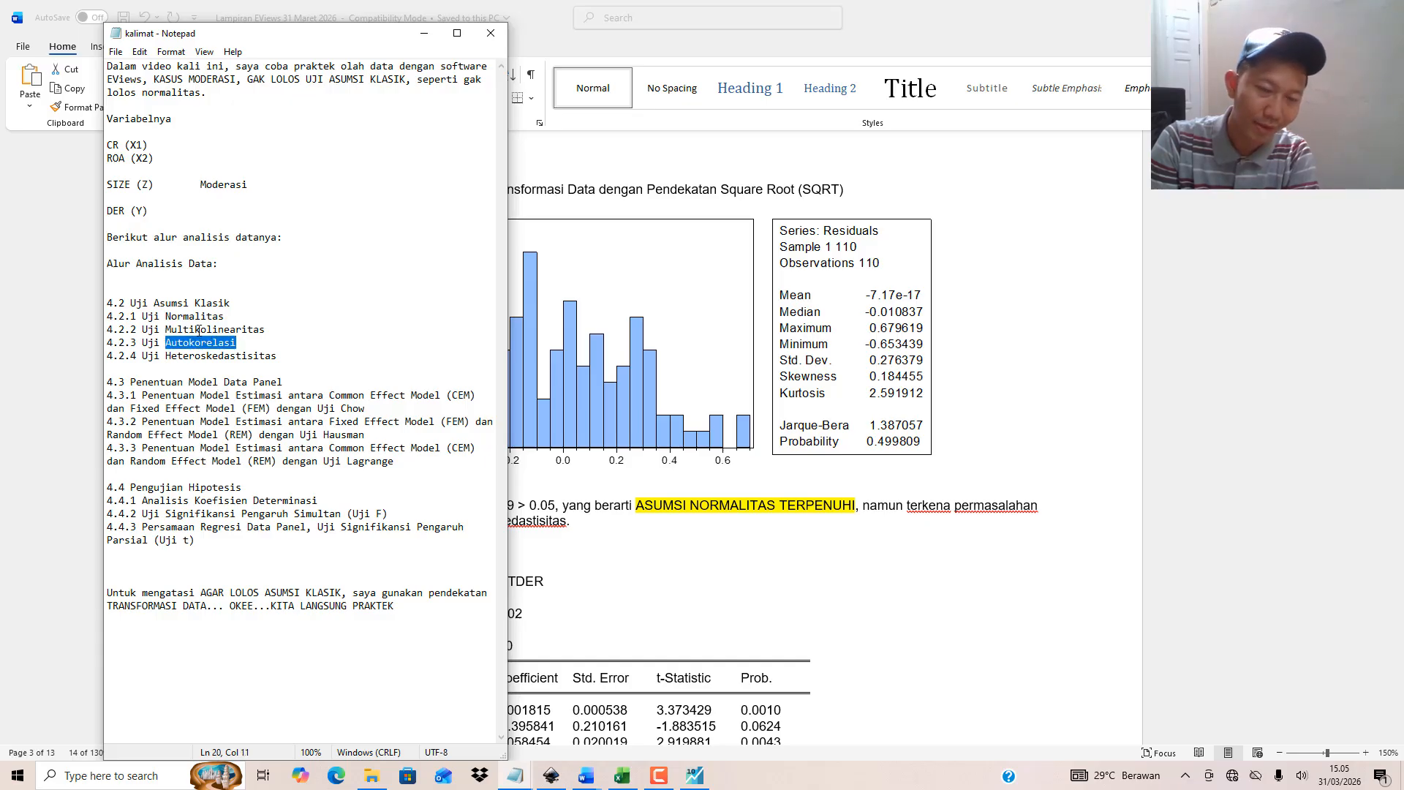
pyautogui.moveTo(251, 317); pyautogui.dragTo(165, 317)
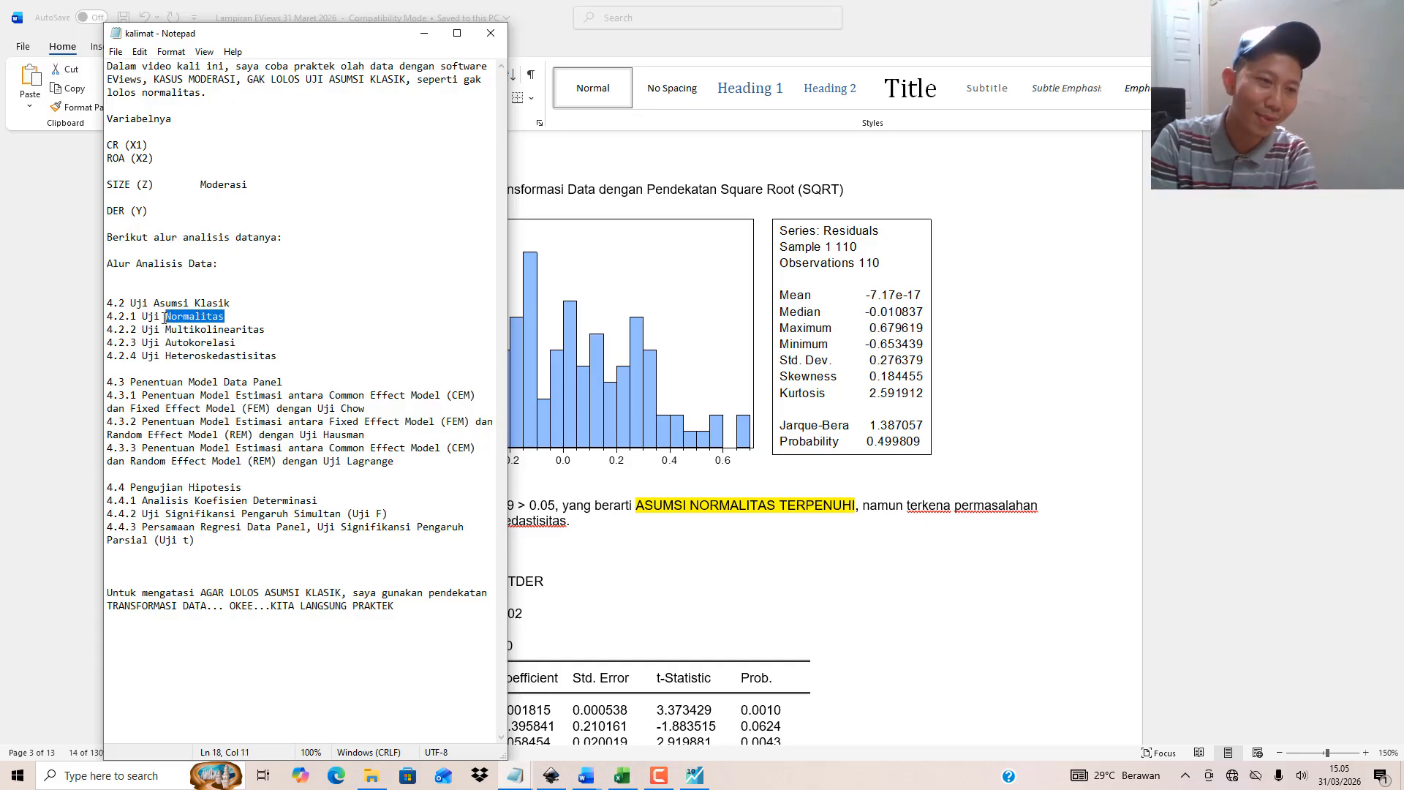
pyautogui.moveTo(235, 343); pyautogui.dragTo(149, 343)
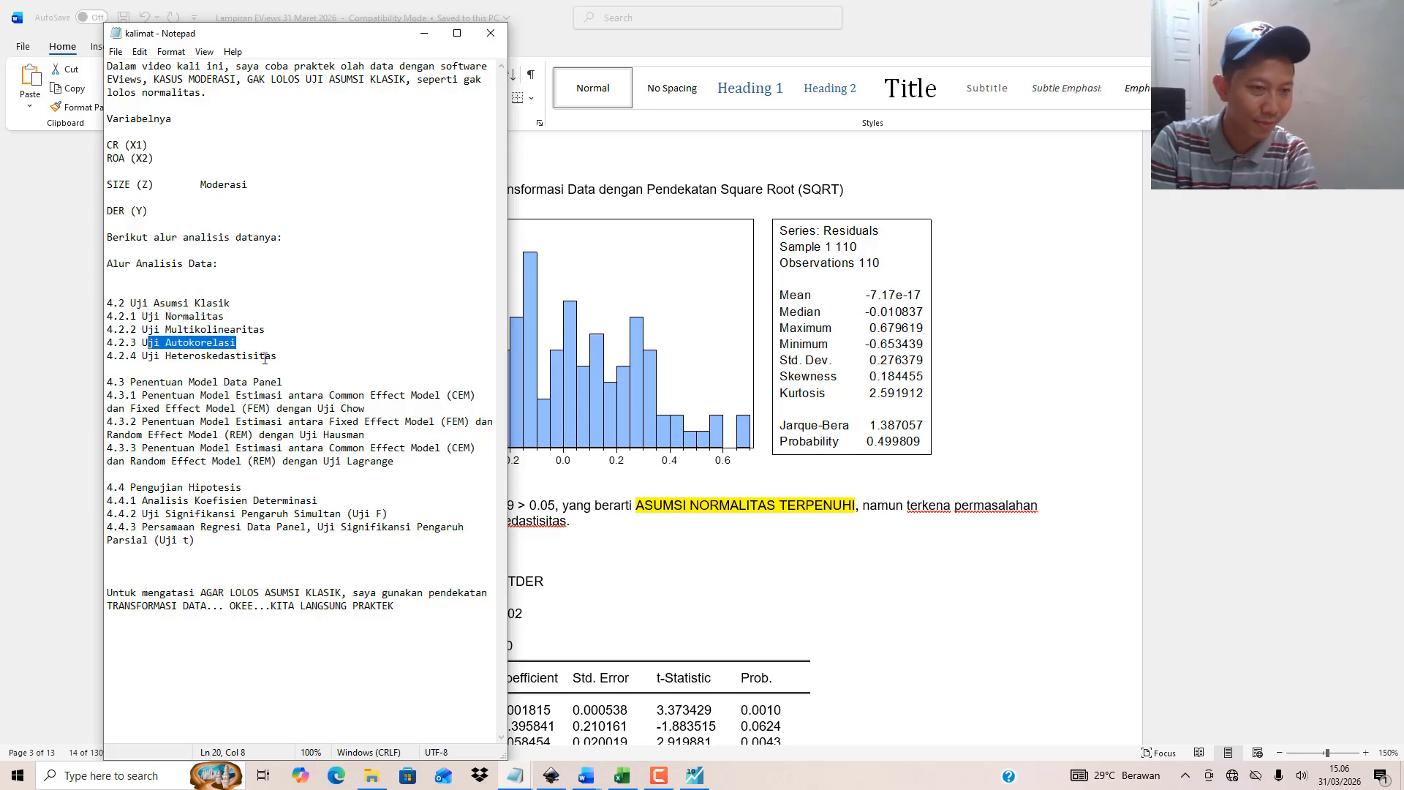
pyautogui.moveTo(266, 358); pyautogui.dragTo(172, 356)
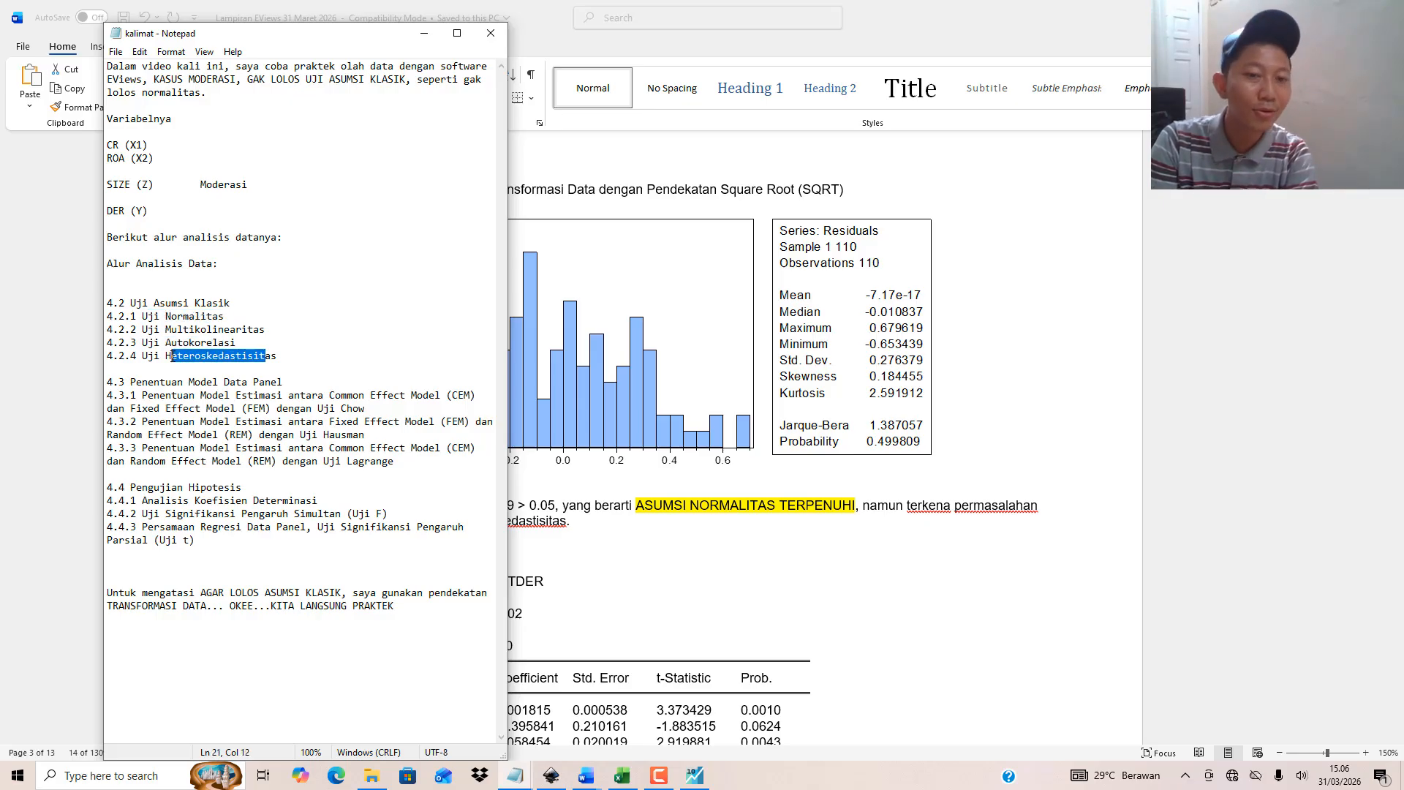
# Step: Switch to EViews and re-run the SQRTDER least squares estimation with the same specification to show its regression output
pyautogui.click(694, 775)
pyautogui.click(181, 190)
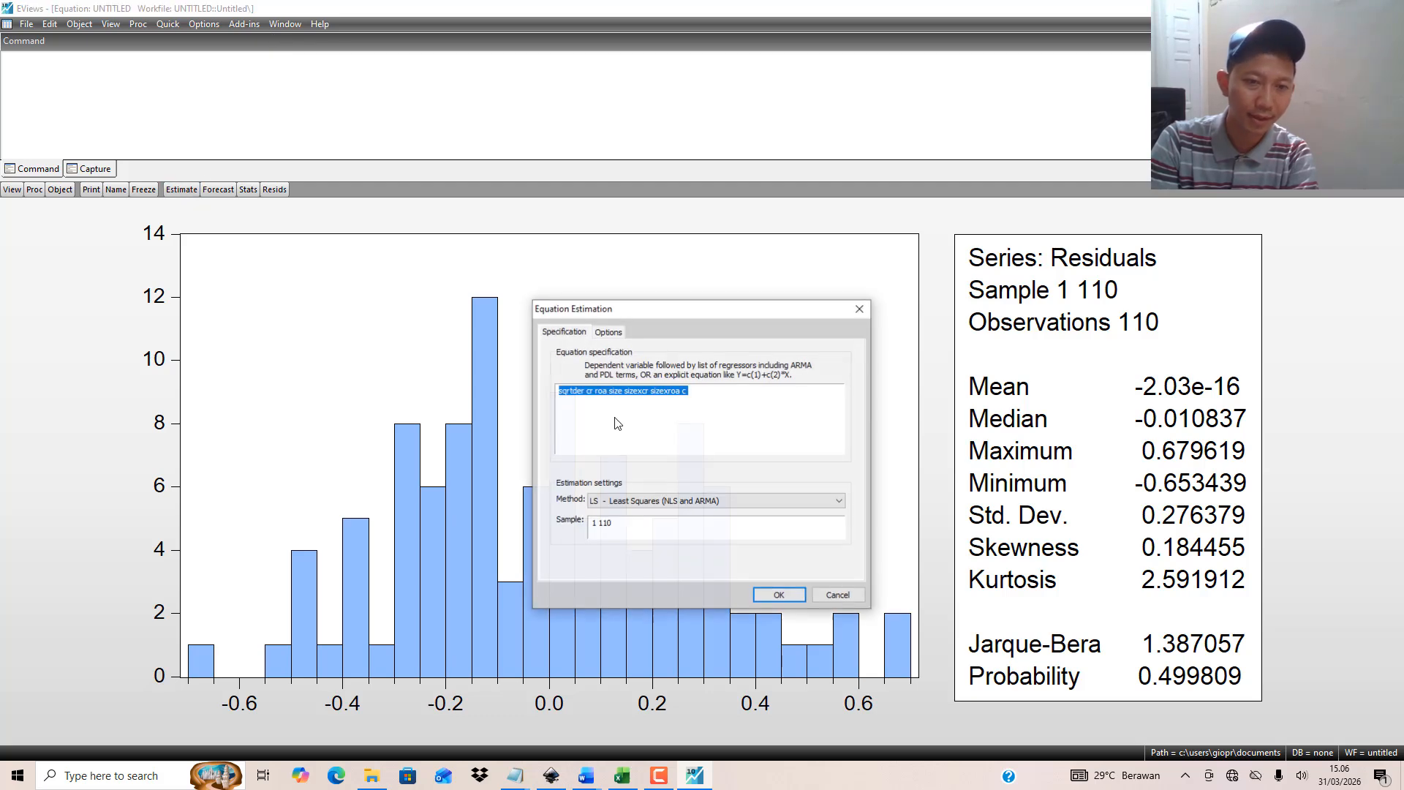
pyautogui.click(586, 395)
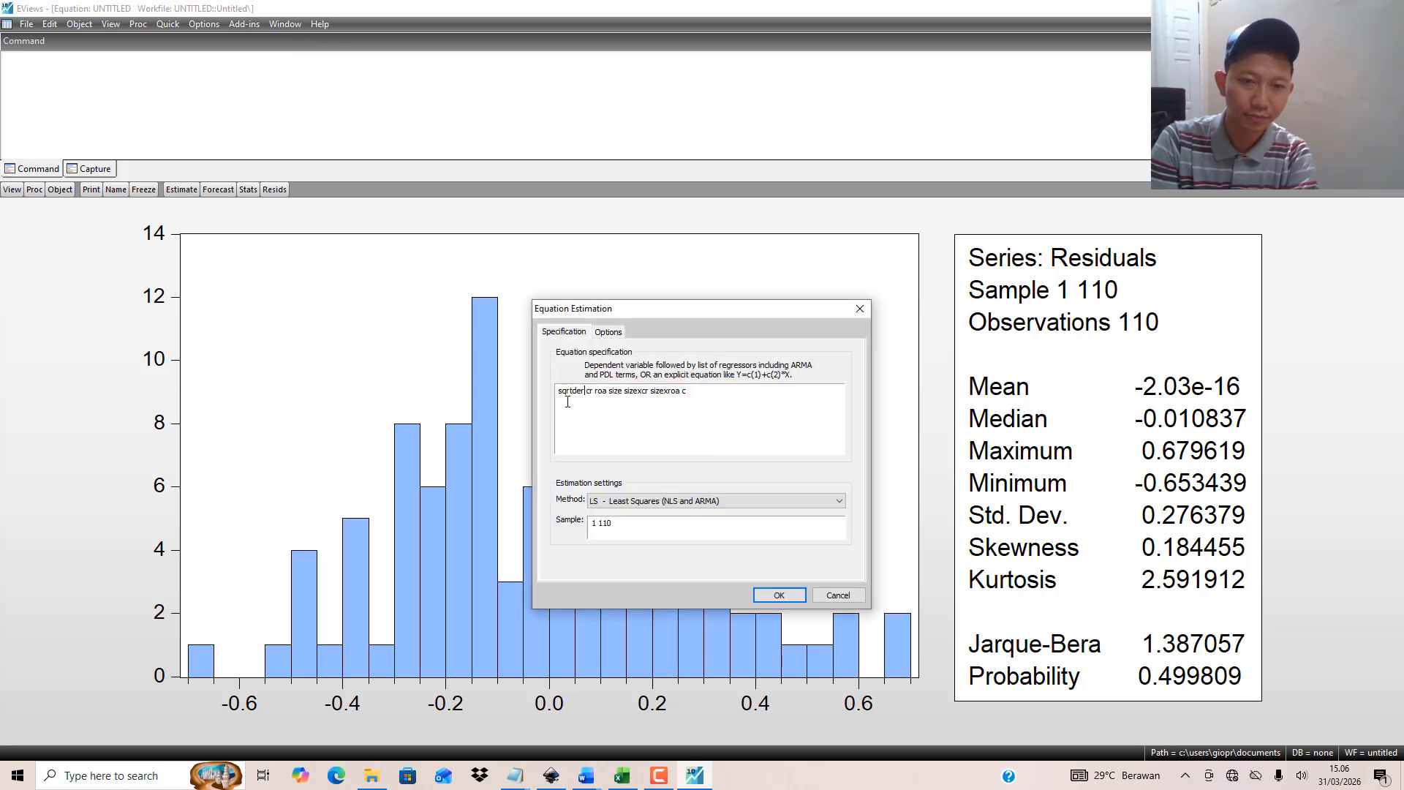
pyautogui.click(778, 596)
# Step: Examine the Durbin-Watson statistic in the SQRTDER regression output to check for autocorrelation
pyautogui.click(204, 429)
pyautogui.click(287, 428)
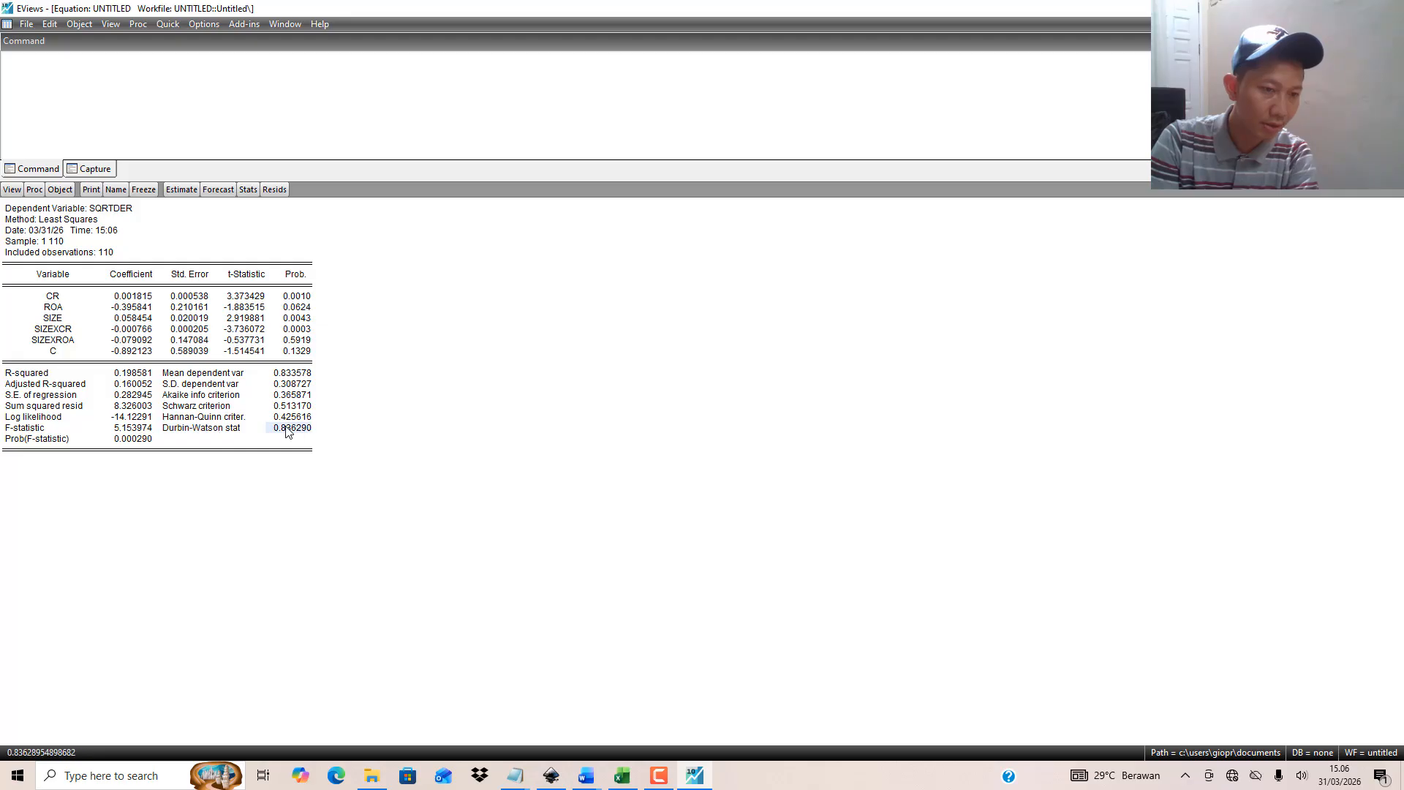
pyautogui.click(218, 429)
pyautogui.click(283, 430)
pyautogui.click(229, 430)
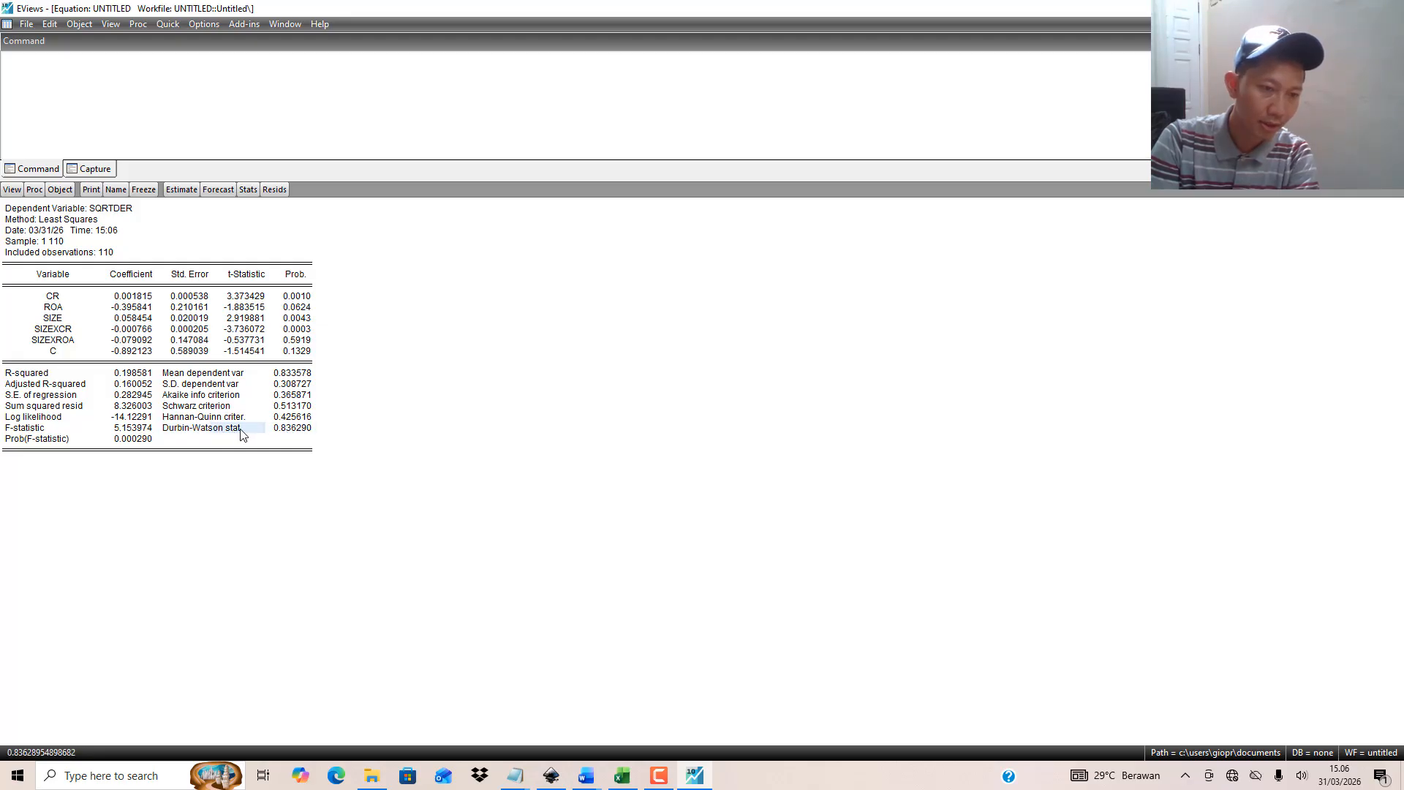
pyautogui.click(286, 431)
pyautogui.click(227, 430)
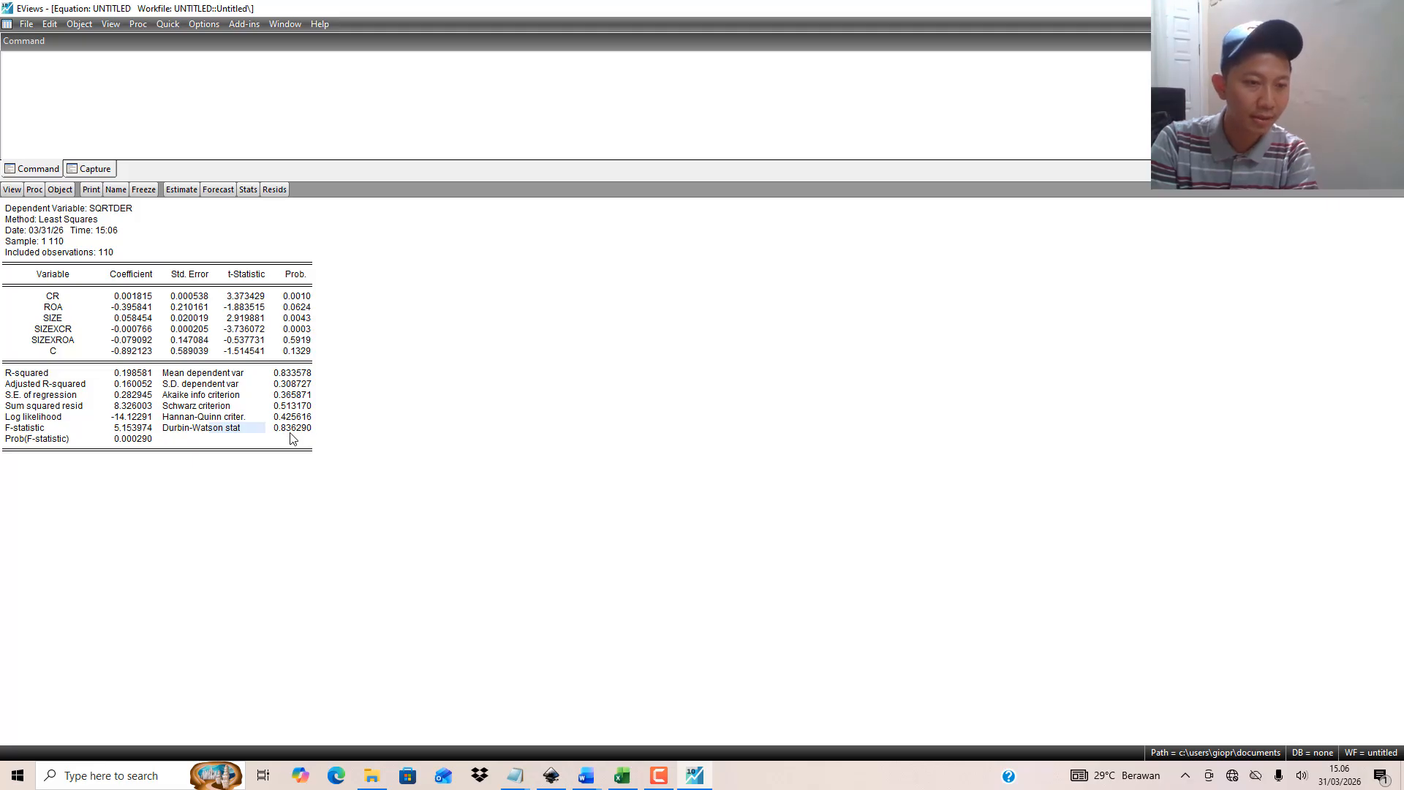
# Step: Switch to the Word appendix and examine the Durbin-Watson value in the SQRTDER output and the autocorrelation interpretation below it
pyautogui.moveTo(586, 776)
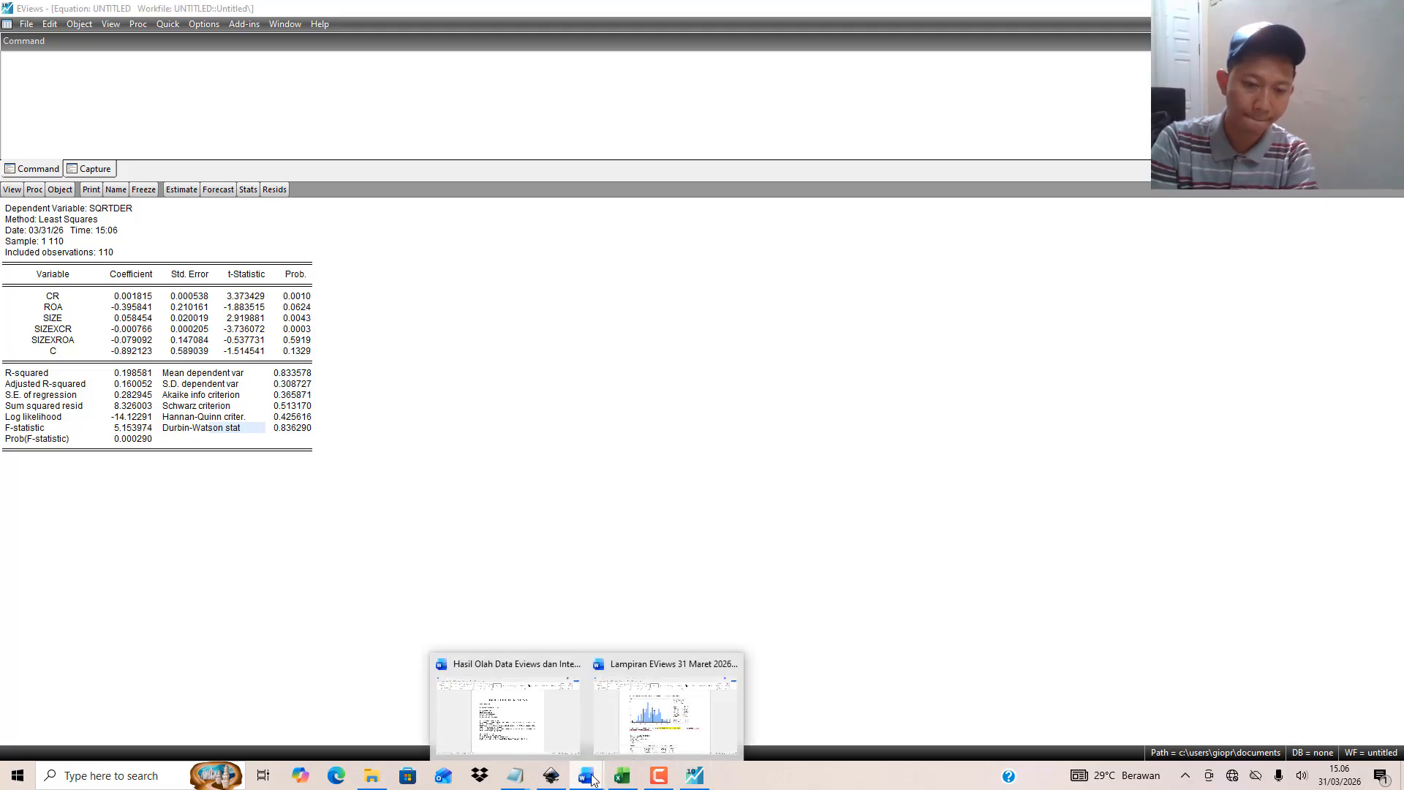
pyautogui.click(662, 713)
pyautogui.scroll(-3, 657, 539)
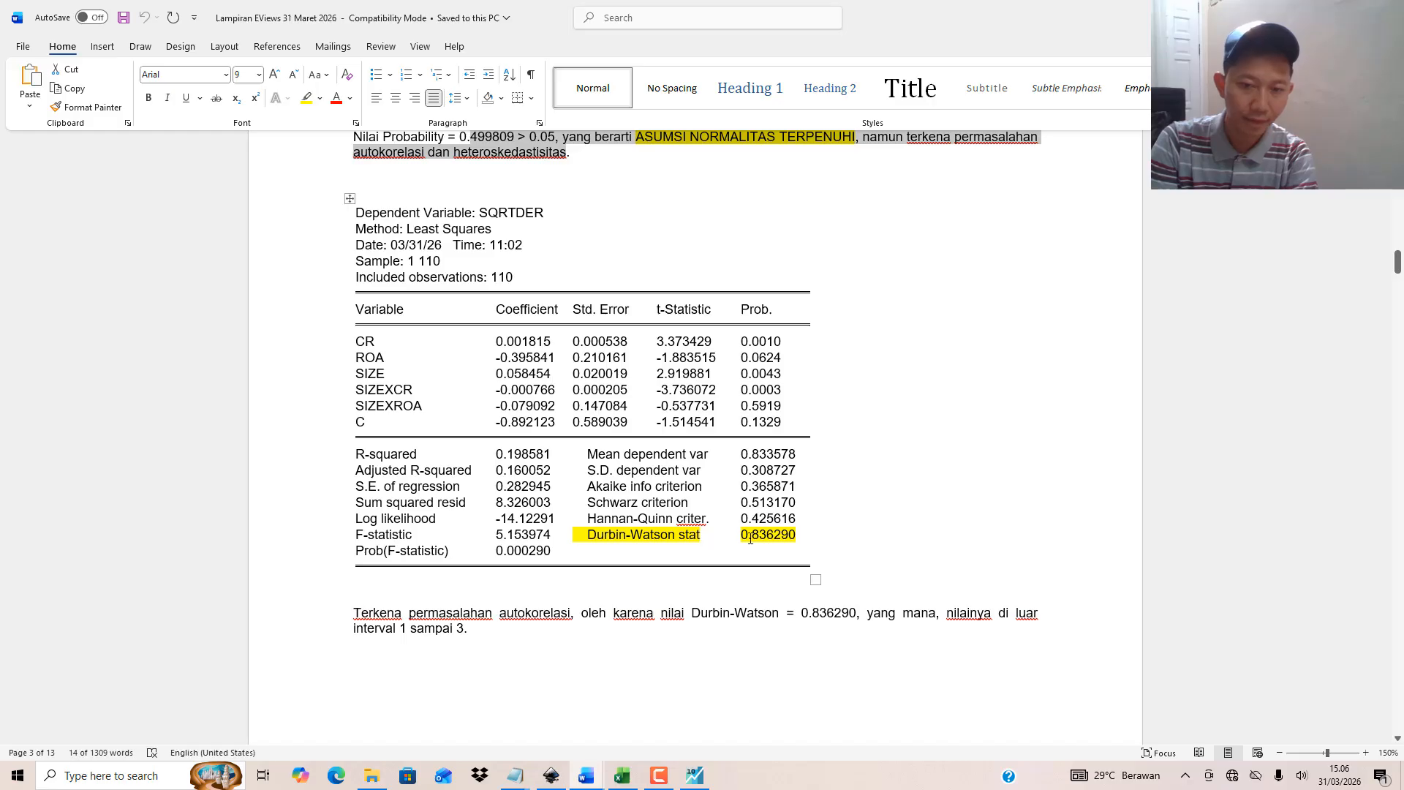
pyautogui.click(746, 539)
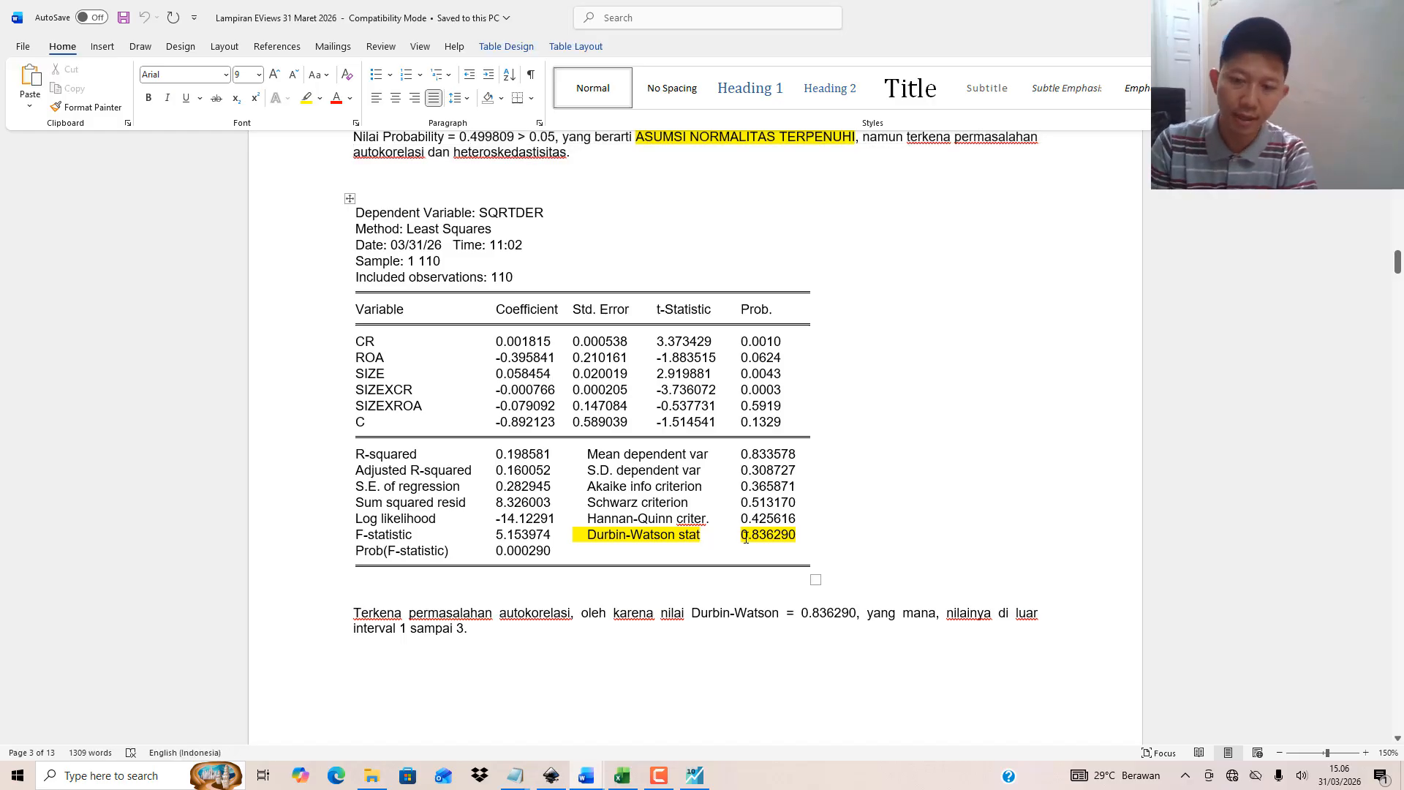
pyautogui.scroll(-3, 826, 410)
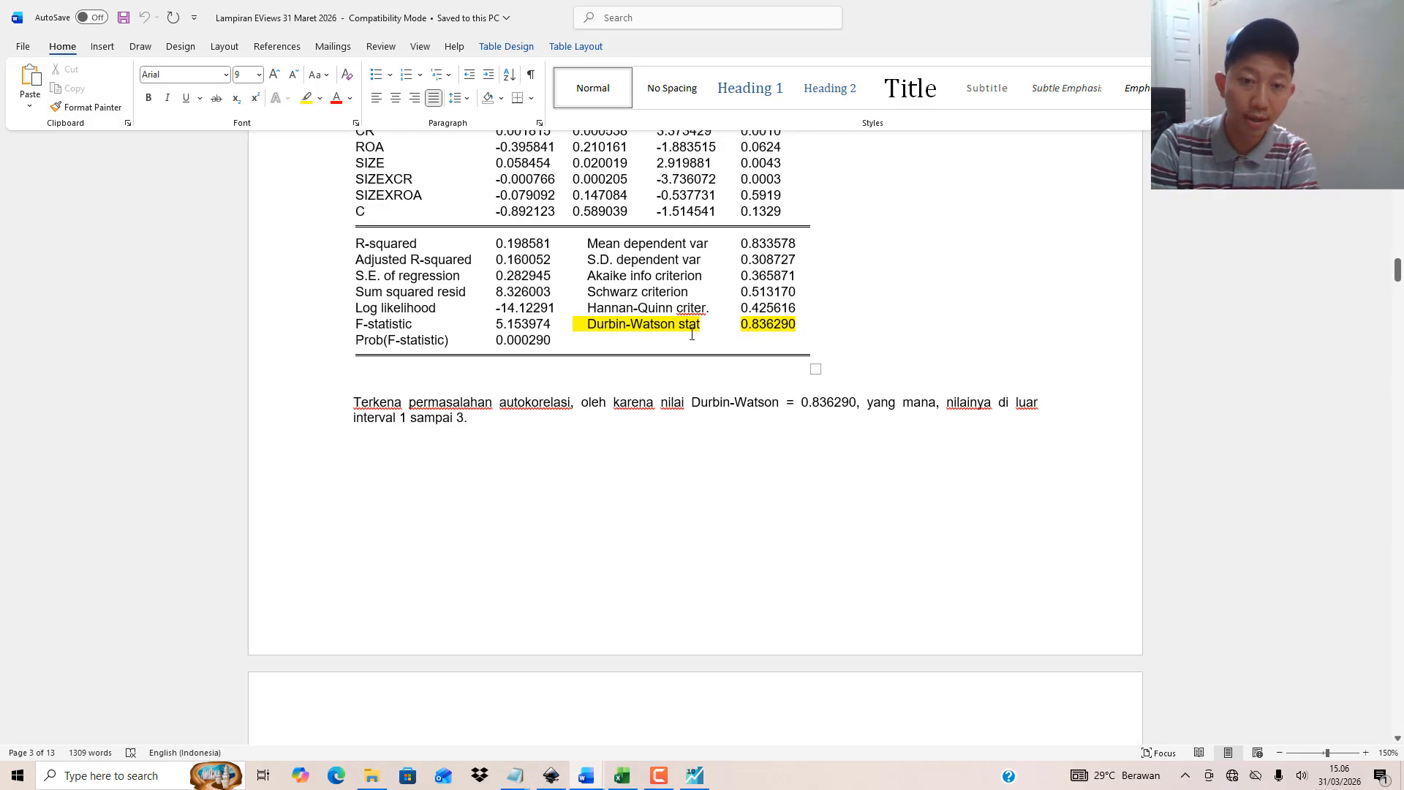
pyautogui.moveTo(759, 403); pyautogui.dragTo(1016, 407)
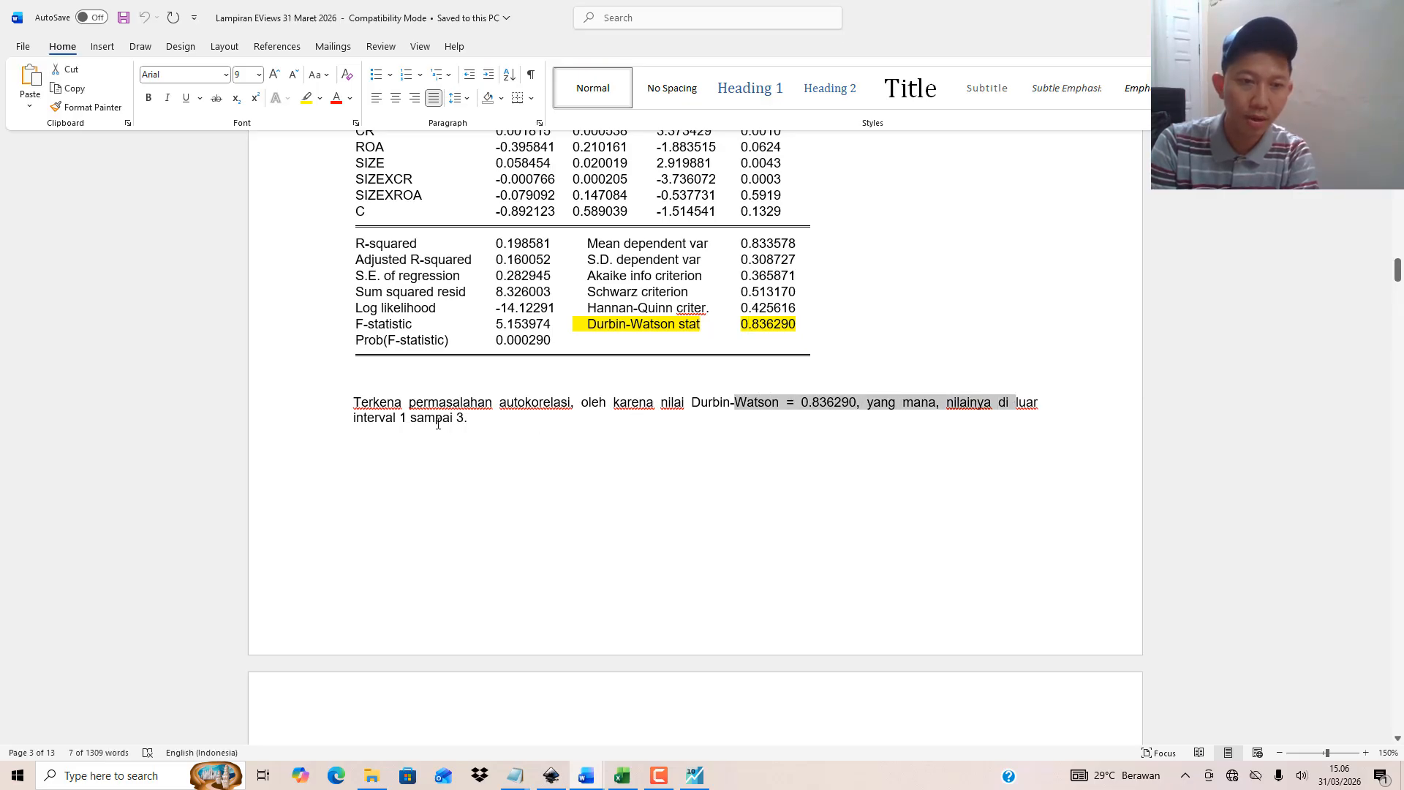
pyautogui.moveTo(354, 417); pyautogui.dragTo(500, 433)
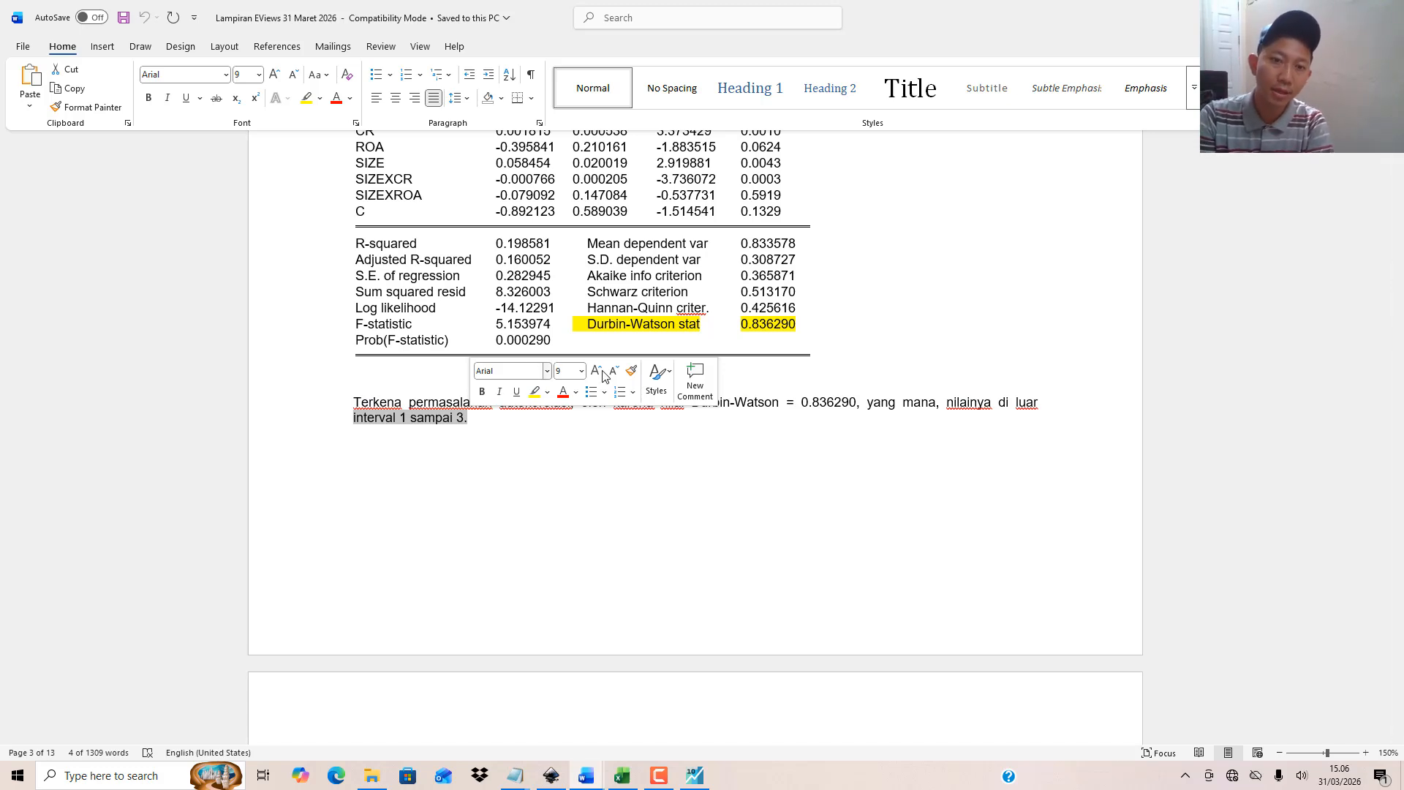
pyautogui.click(699, 324)
pyautogui.moveTo(646, 322); pyautogui.dragTo(766, 320)
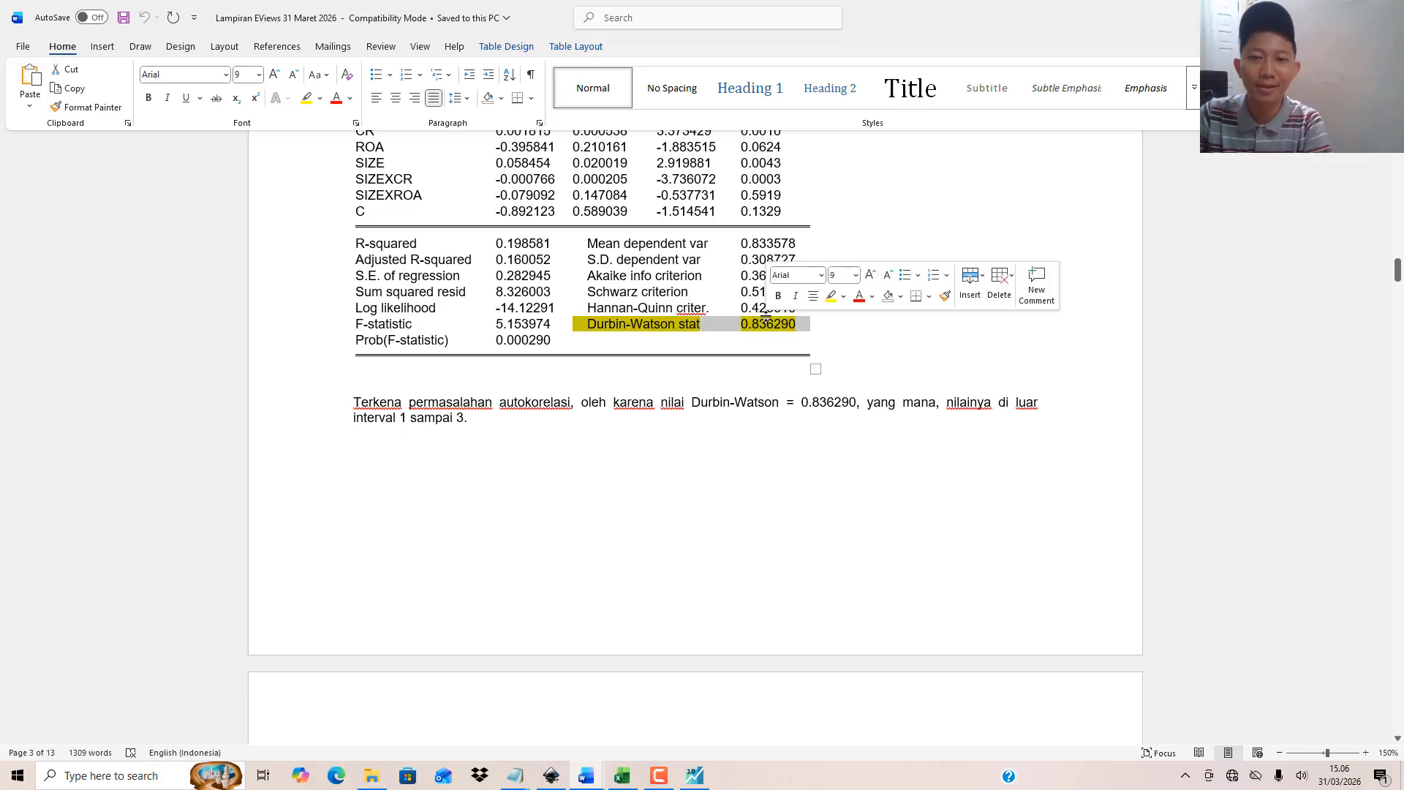
pyautogui.click(748, 336)
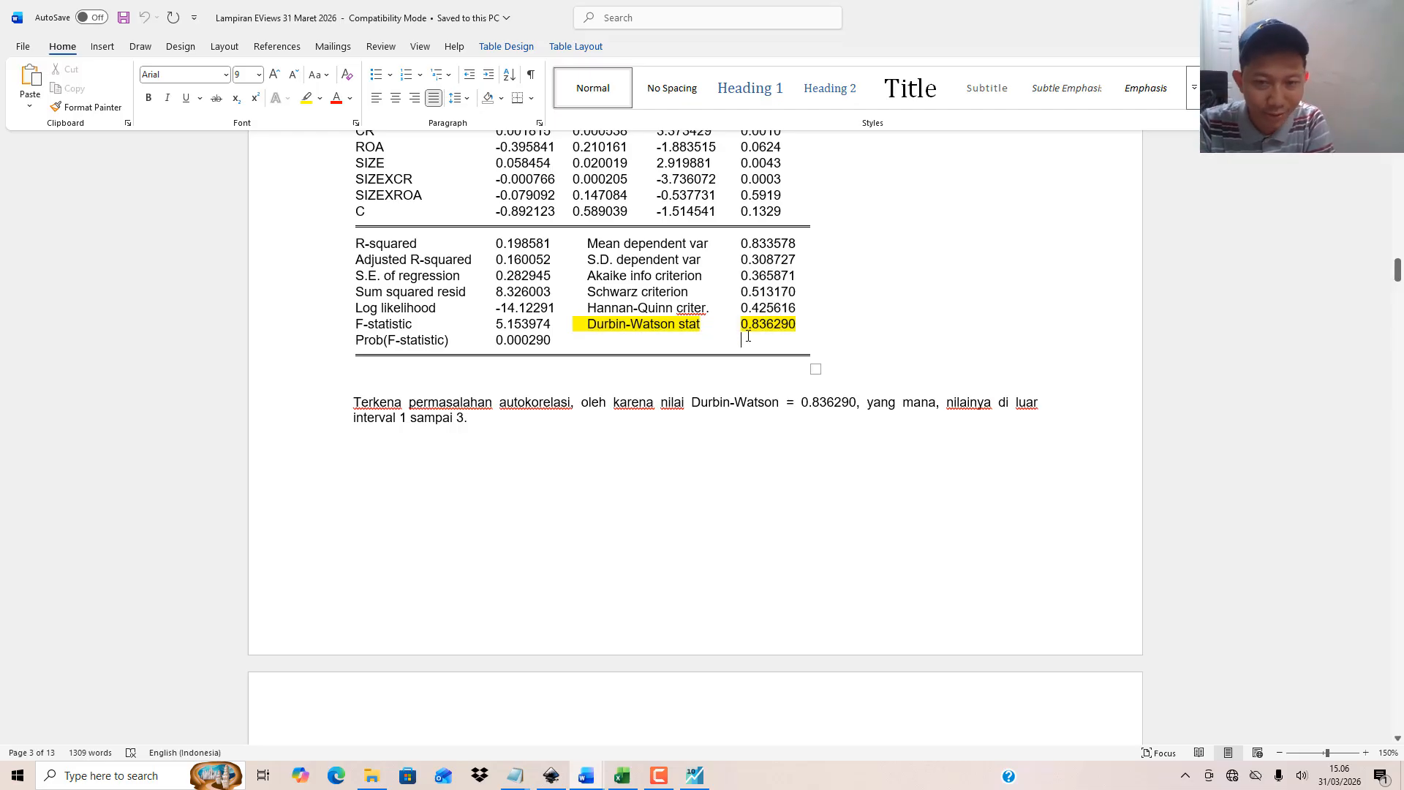
pyautogui.moveTo(742, 323); pyautogui.dragTo(796, 323)
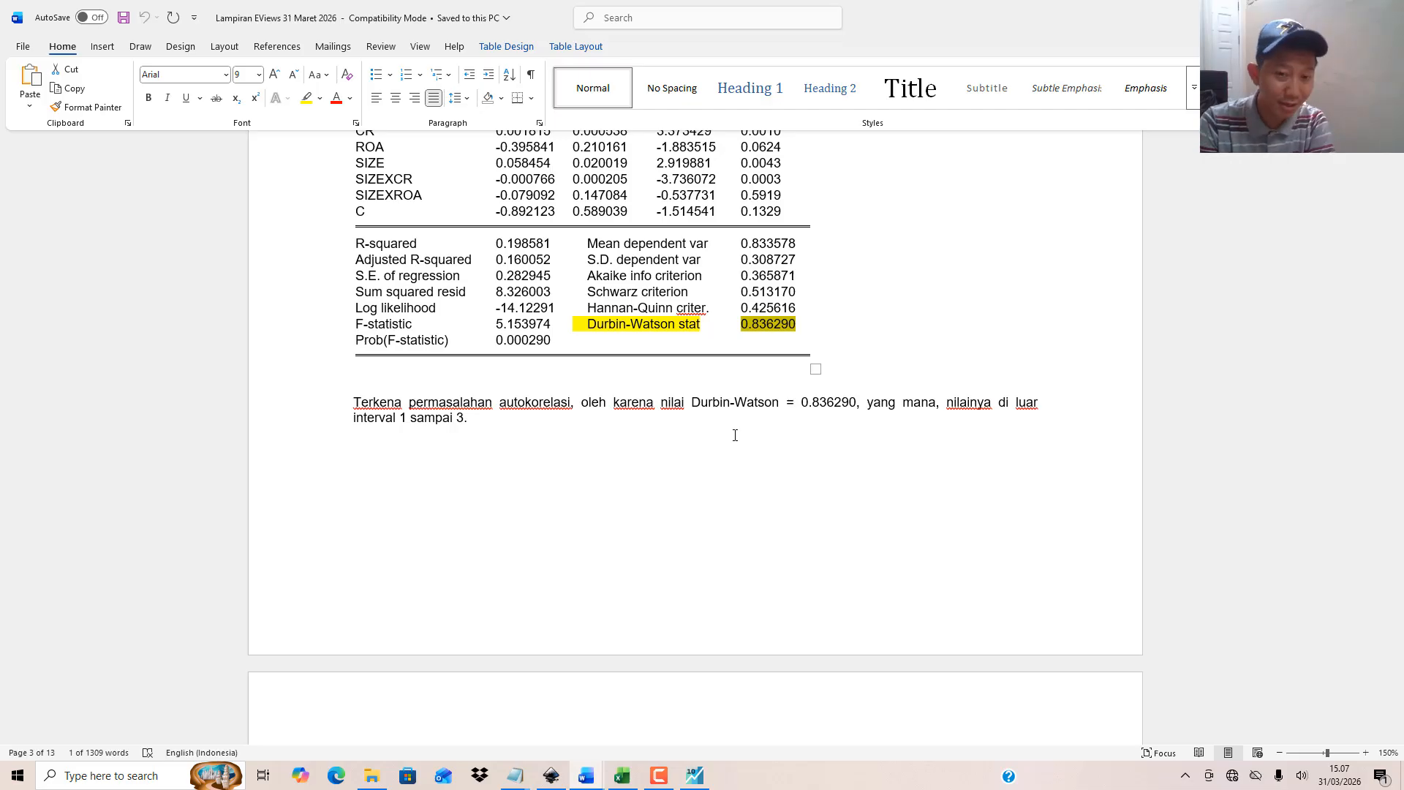
# Step: Examine the Prob. Chi-Square value of Obs*R-squared in the appendix's Breusch-Pagan-Godfrey heteroskedasticity table
pyautogui.scroll(-10, 592, 498)
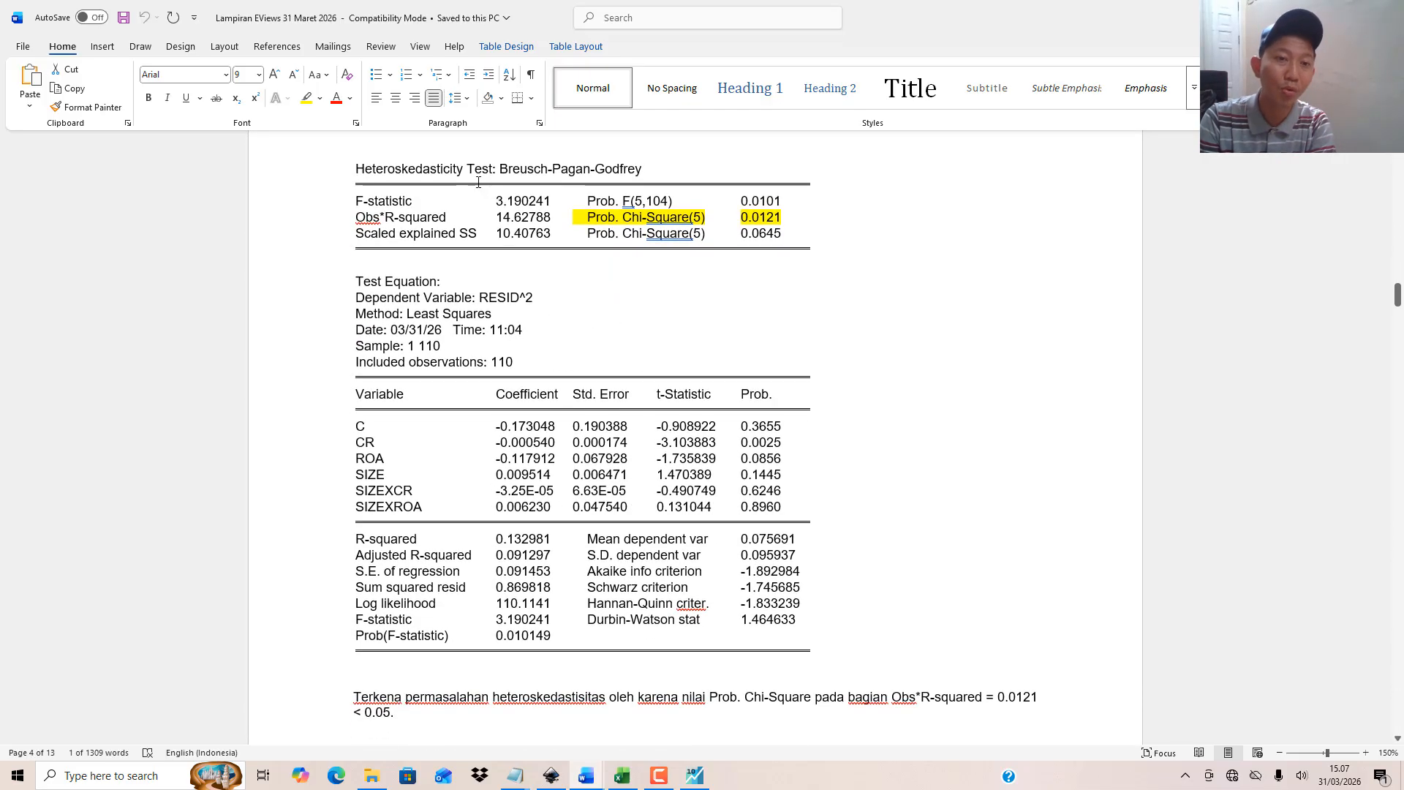
pyautogui.moveTo(494, 168); pyautogui.dragTo(642, 169)
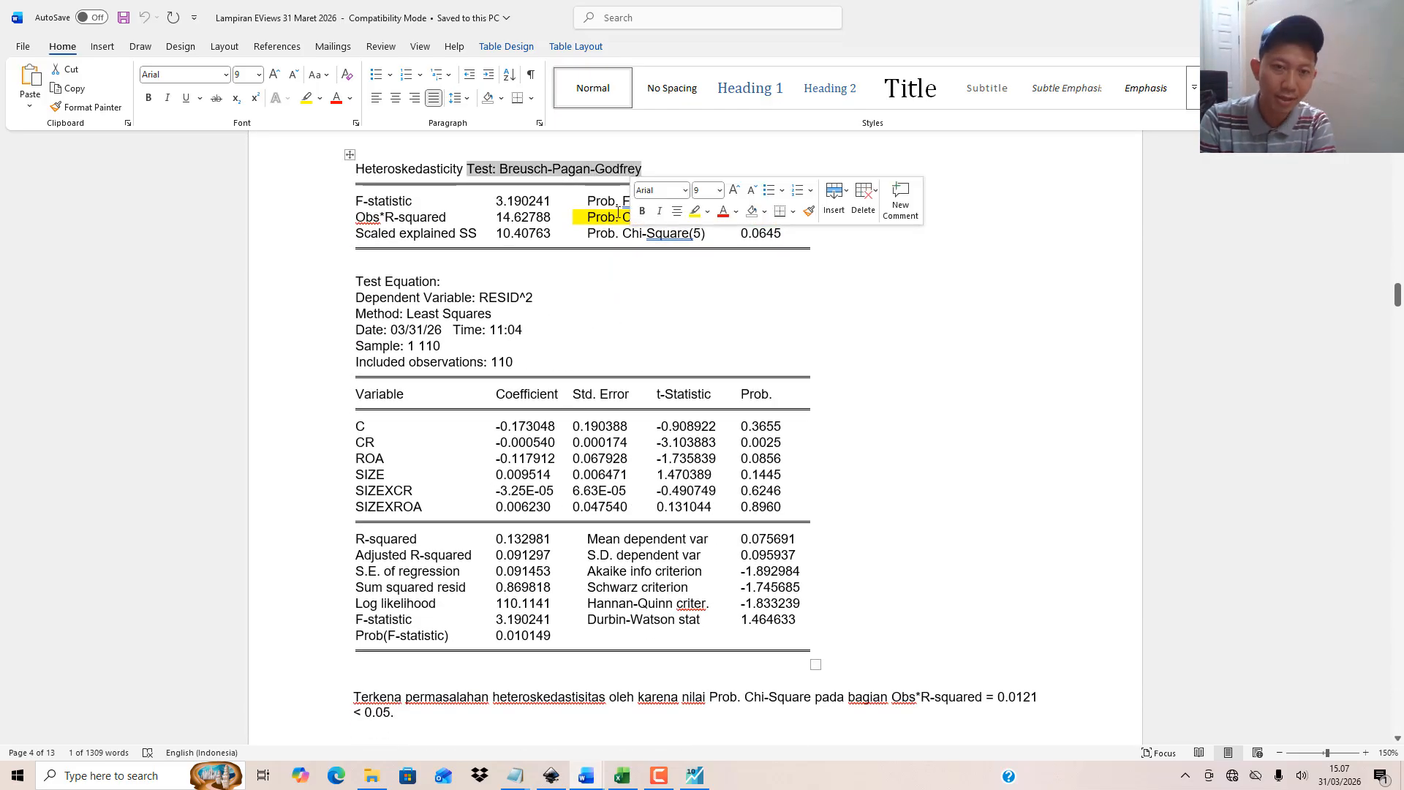
pyautogui.click(666, 217)
pyautogui.moveTo(666, 217); pyautogui.dragTo(764, 218)
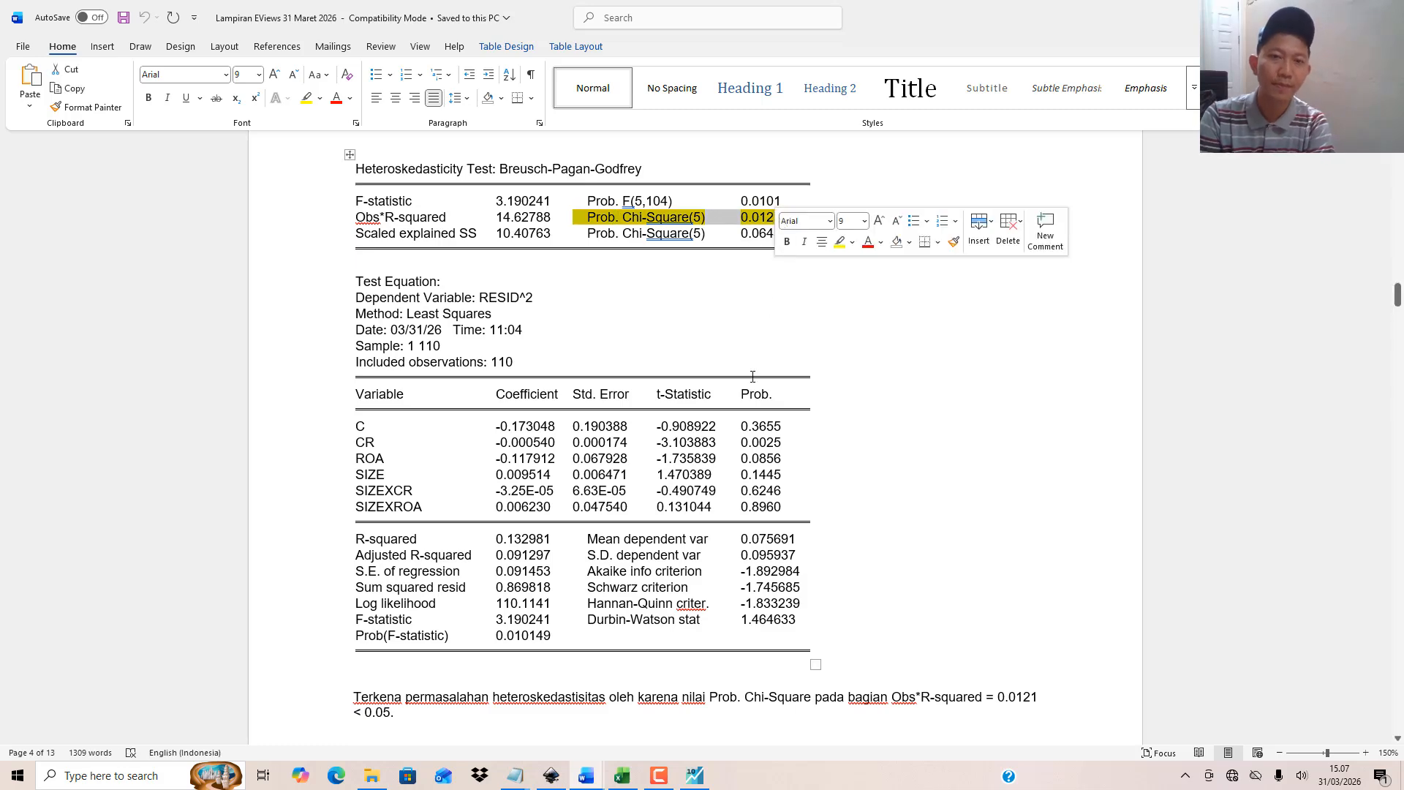
# Step: Switch to EViews, run the Breusch-Pagan-Godfrey heteroskedasticity test on the SQRTDER equation and check the Prob. Chi-Square of Obs*R-squared
pyautogui.click(694, 775)
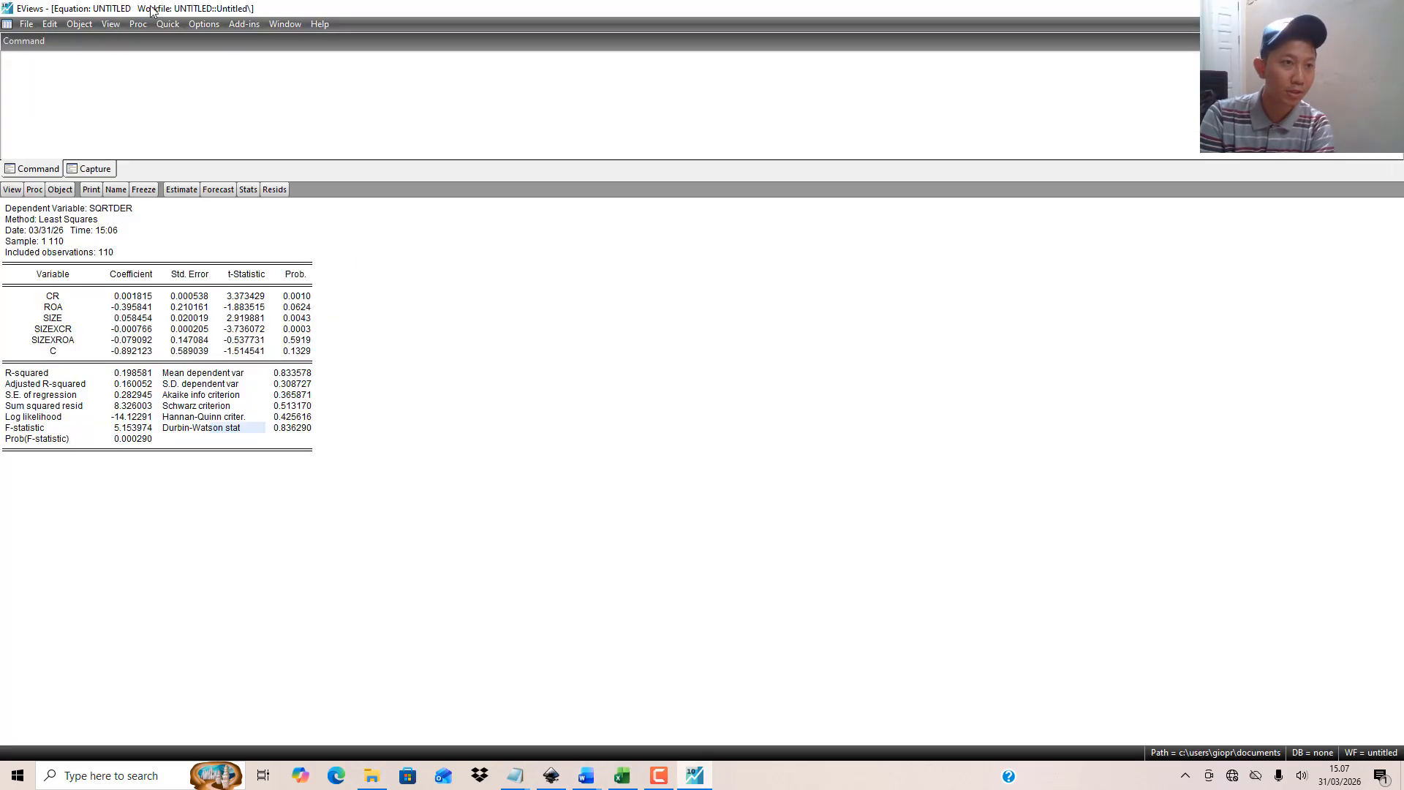
pyautogui.click(110, 24)
pyautogui.moveTo(220, 158)
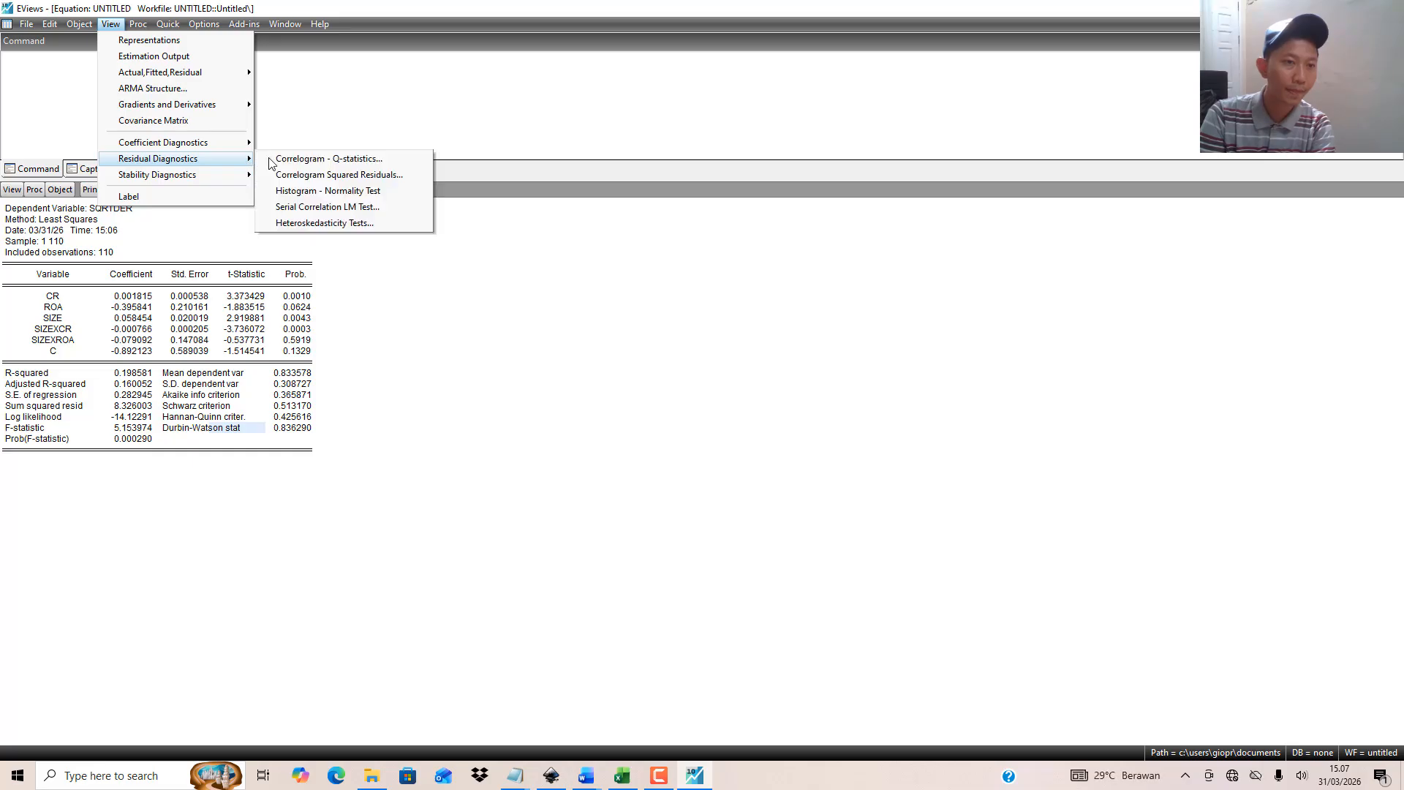
pyautogui.click(354, 224)
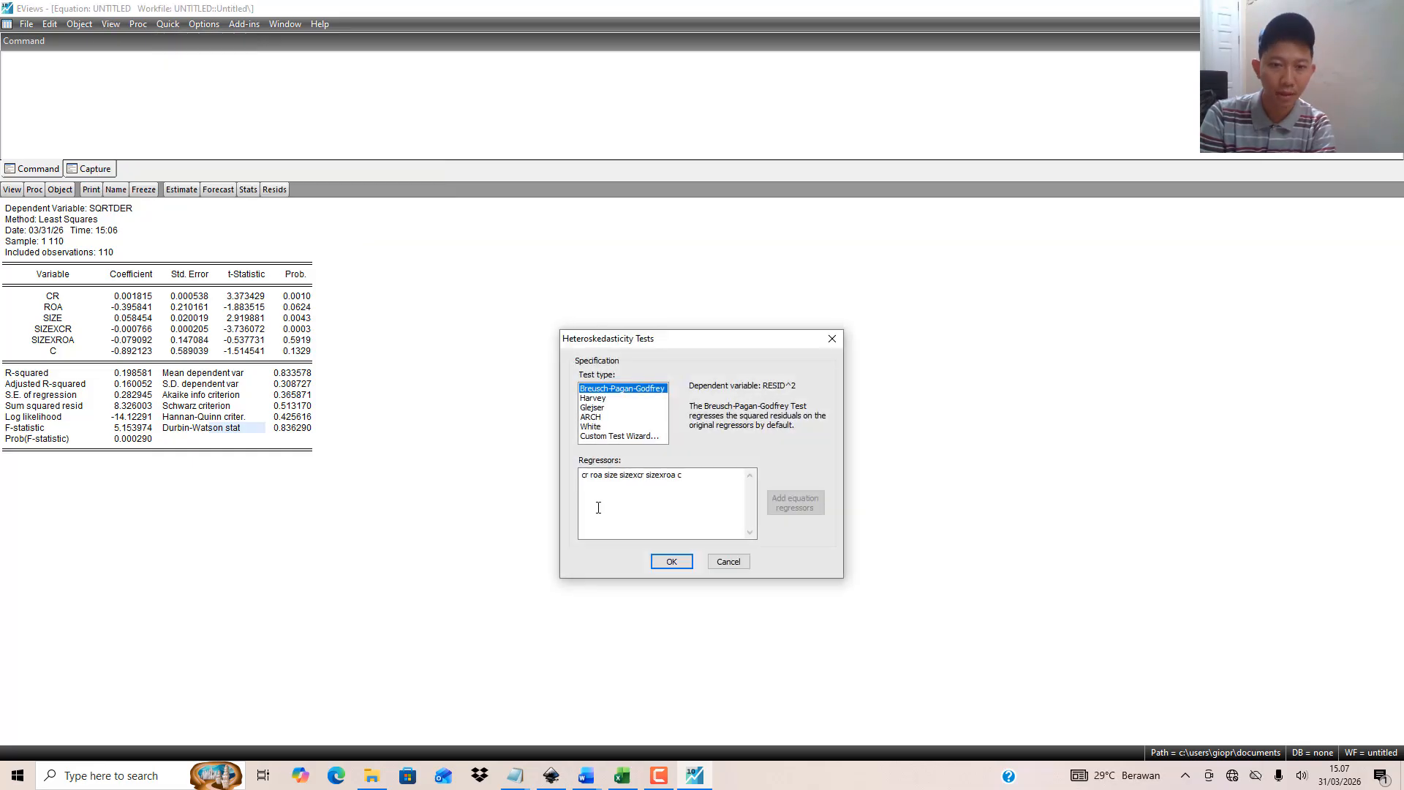
pyautogui.click(668, 562)
pyautogui.click(213, 241)
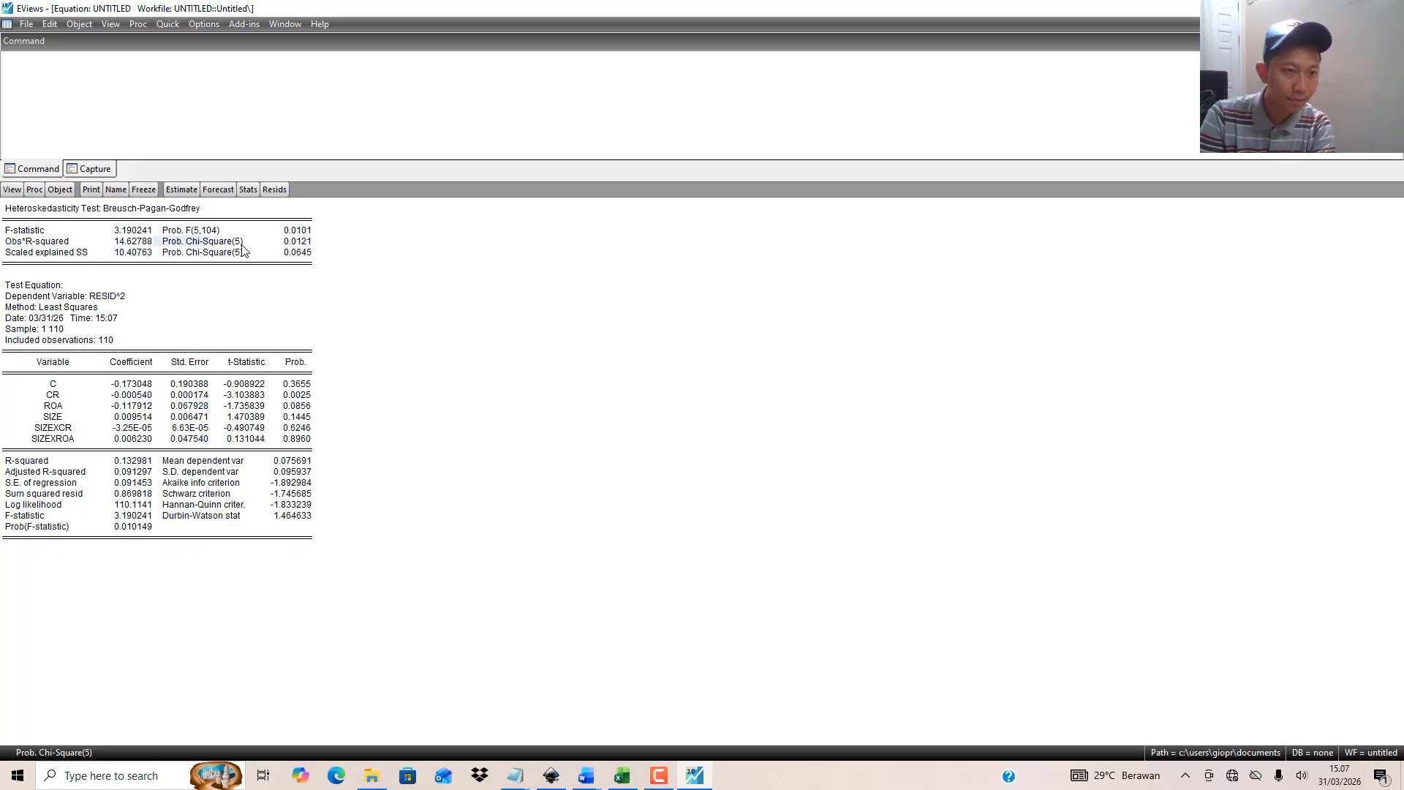
pyautogui.click(52, 243)
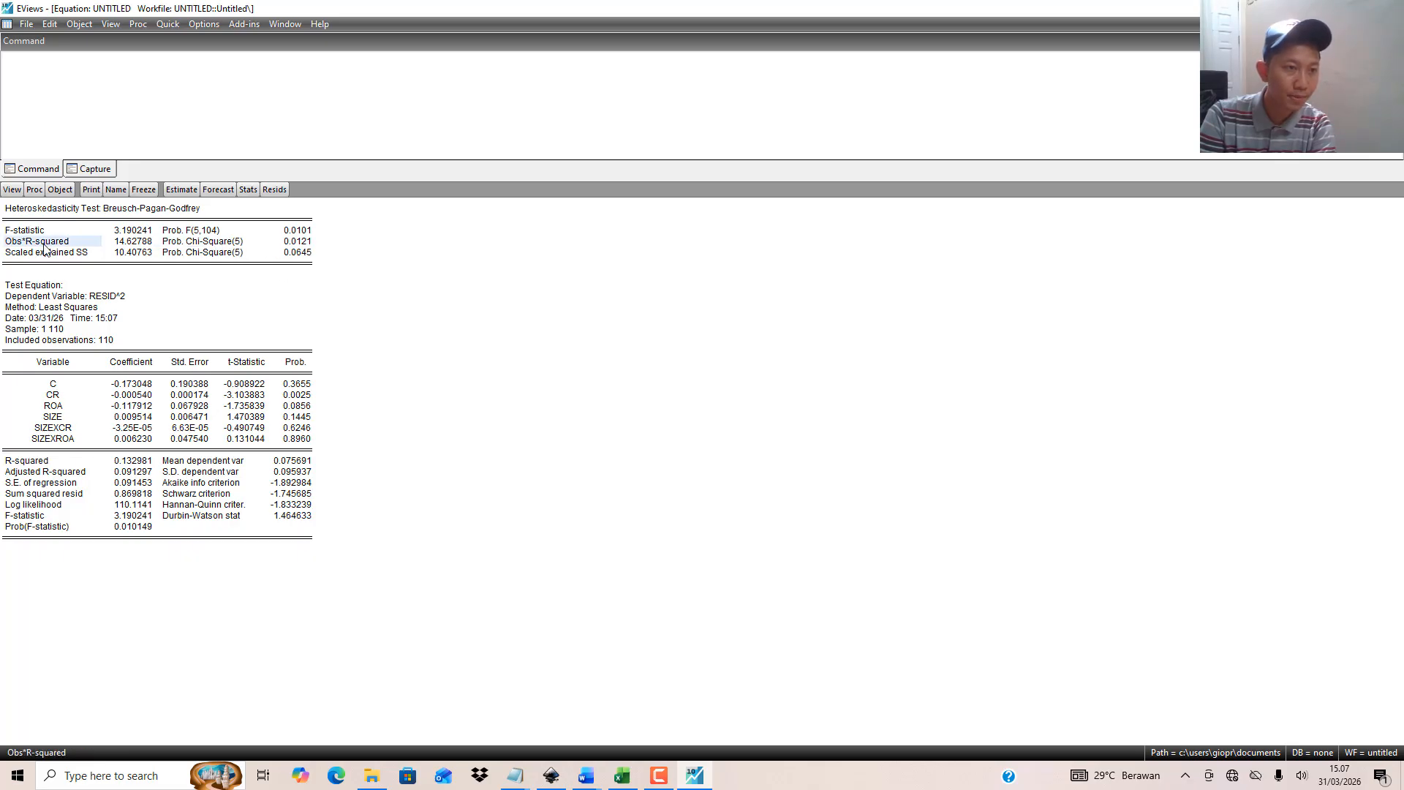
pyautogui.click(299, 244)
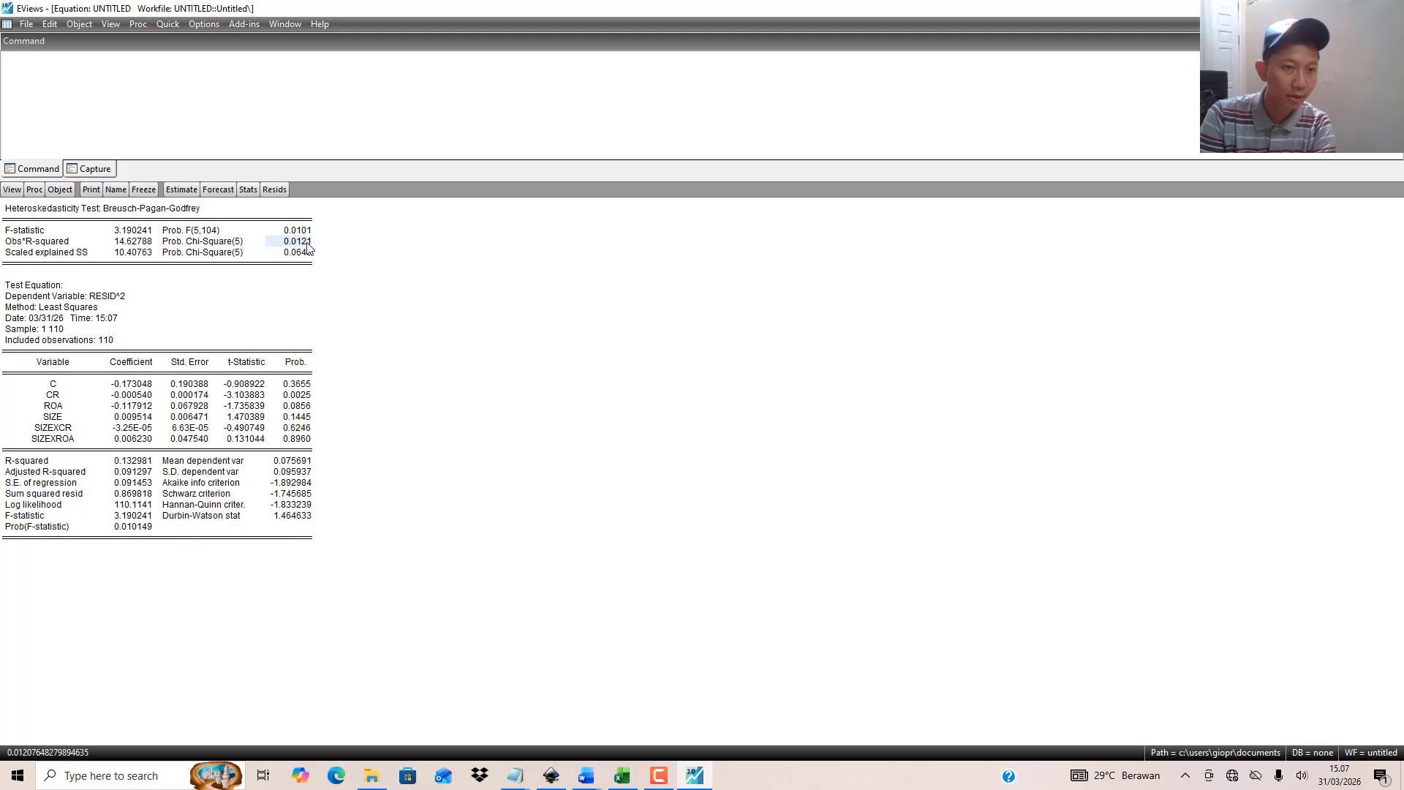
# Step: Switch to the Word appendix and compare its Breusch-Pagan-Godfrey Prob. Chi-Square value and the heteroskedasticity interpretation below the table
pyautogui.moveTo(592, 770)
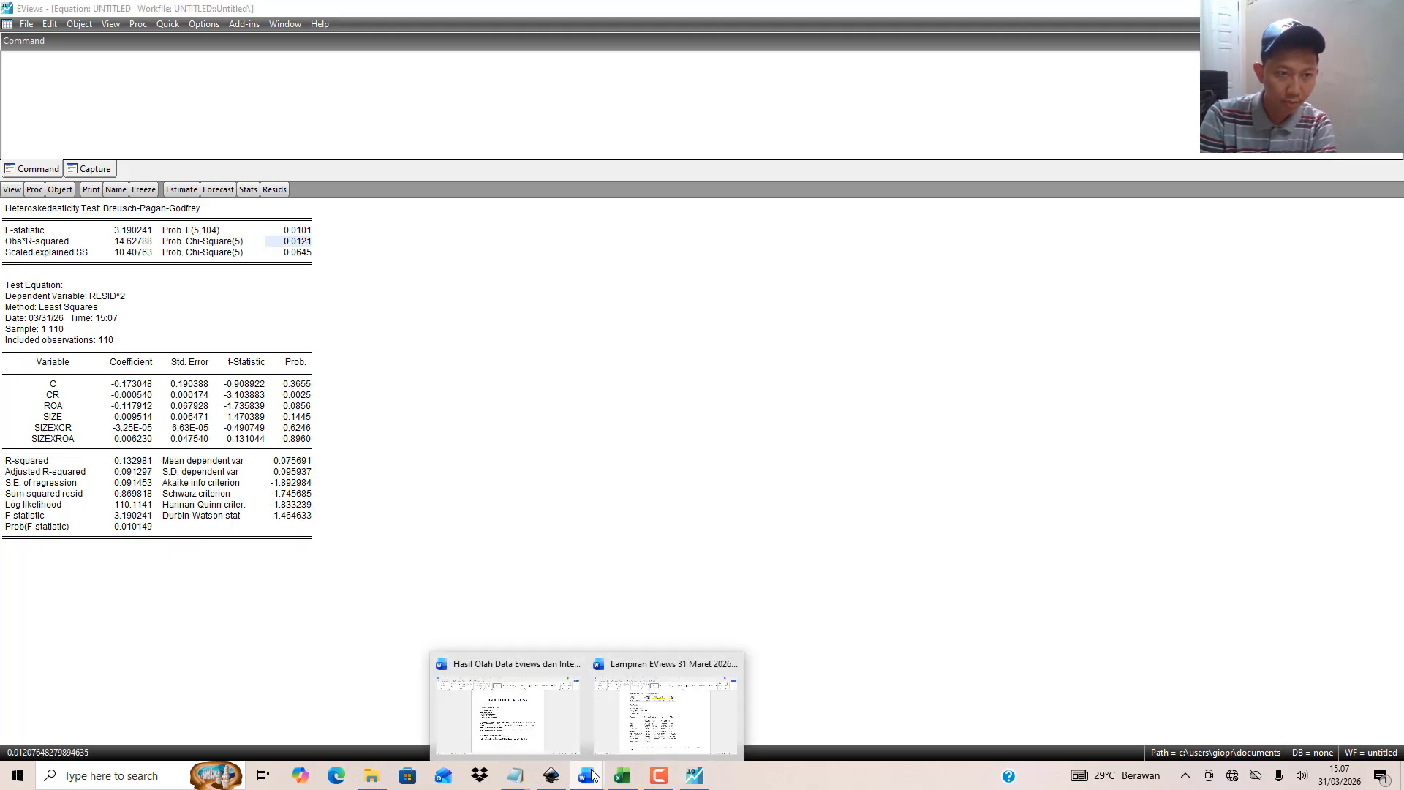
pyautogui.click(666, 709)
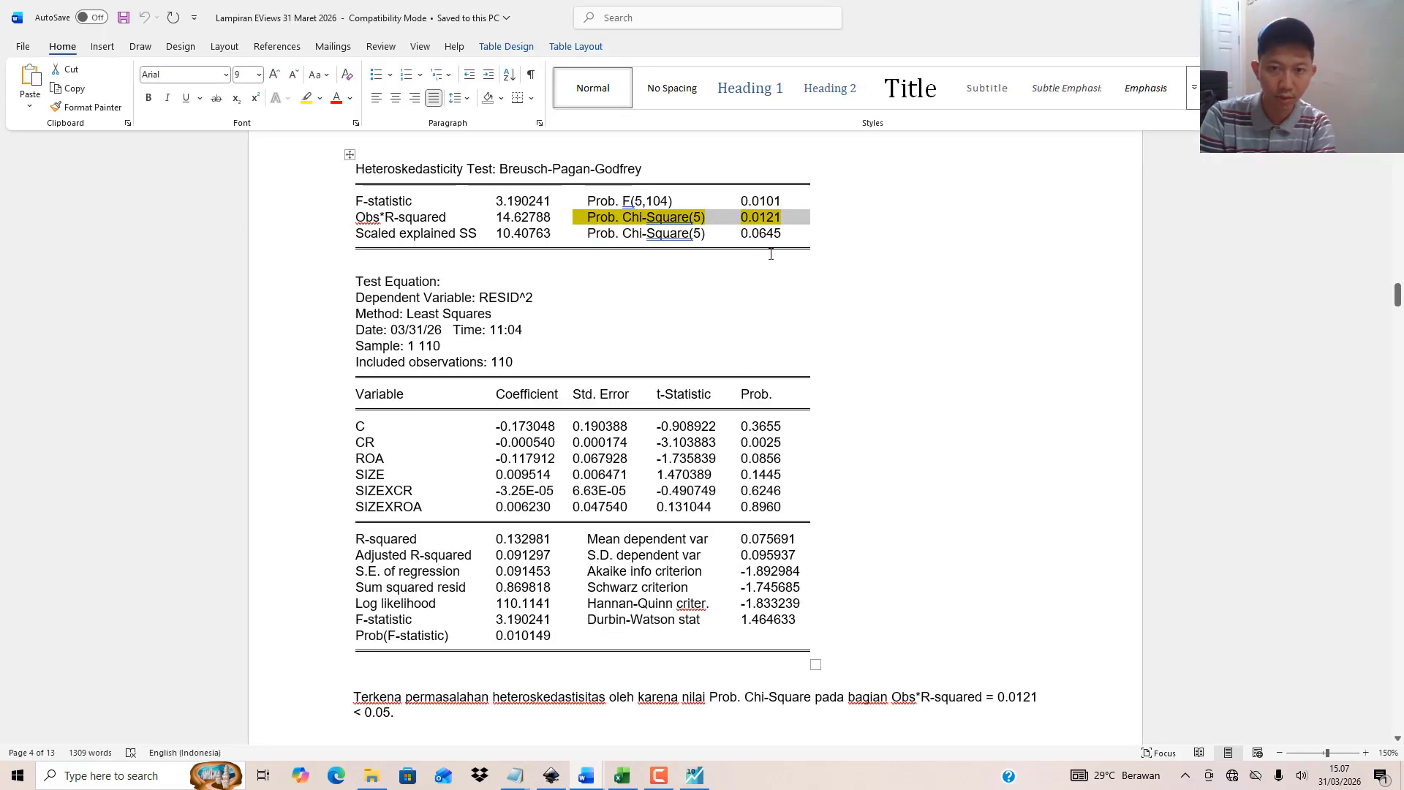
pyautogui.moveTo(658, 219); pyautogui.dragTo(756, 219)
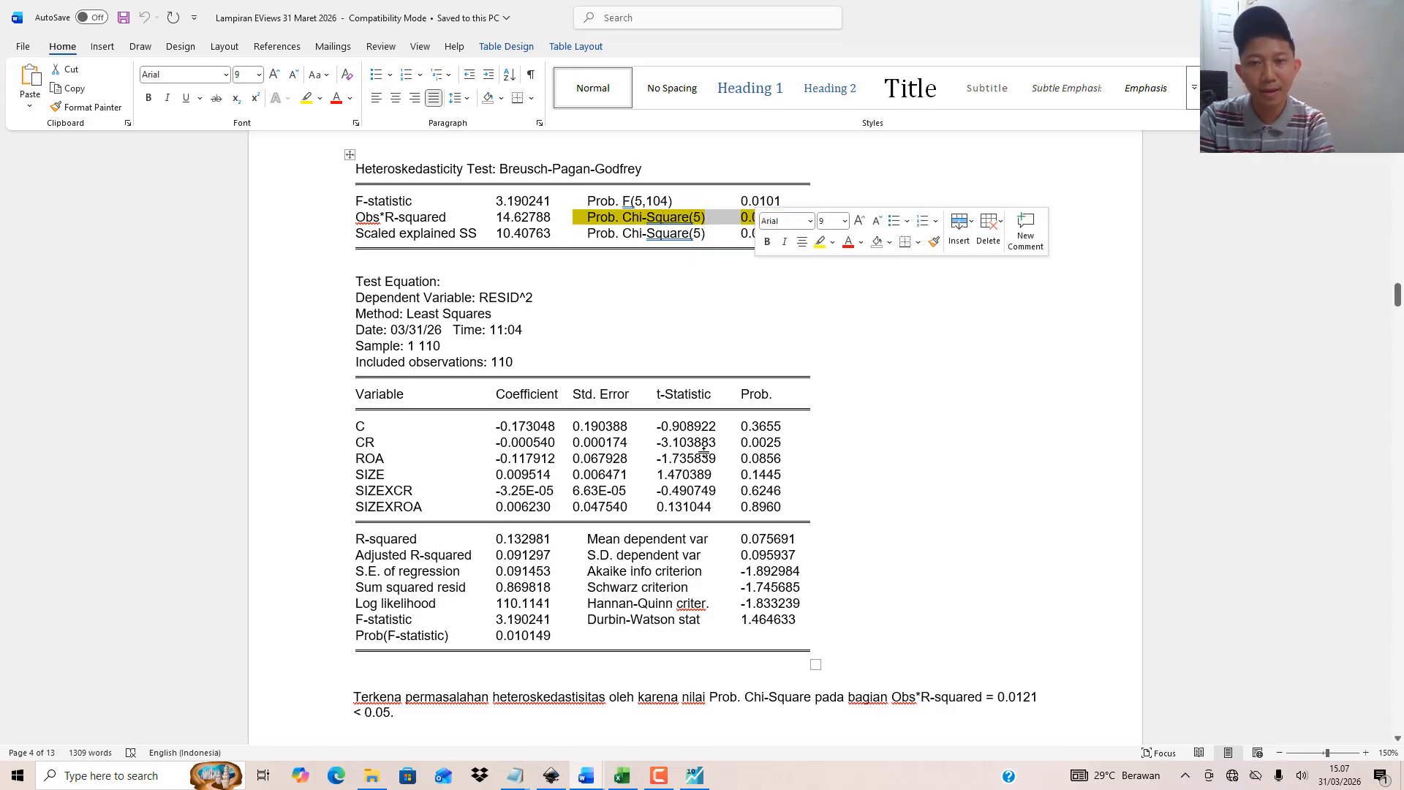
pyautogui.click(742, 285)
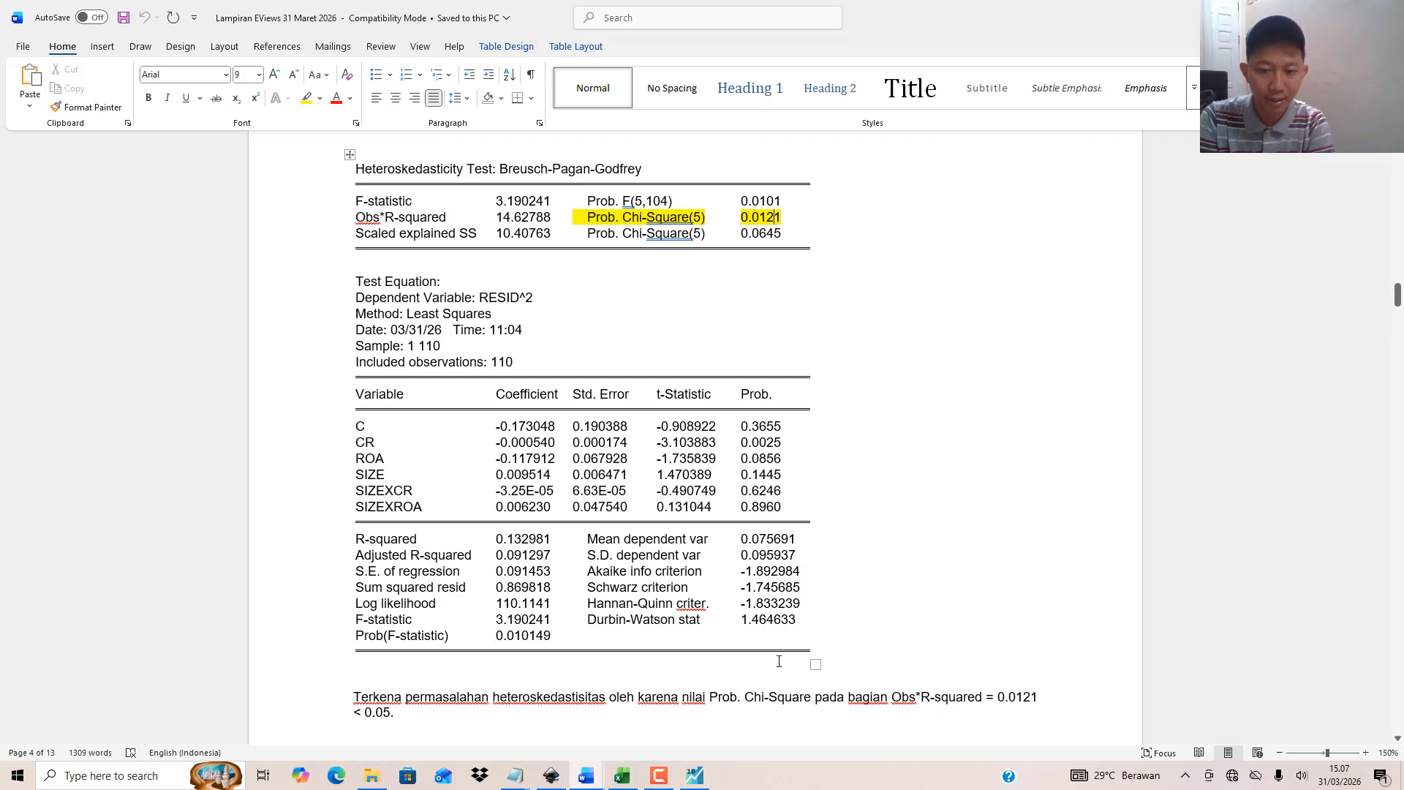
pyautogui.moveTo(880, 697); pyautogui.dragTo(1008, 697)
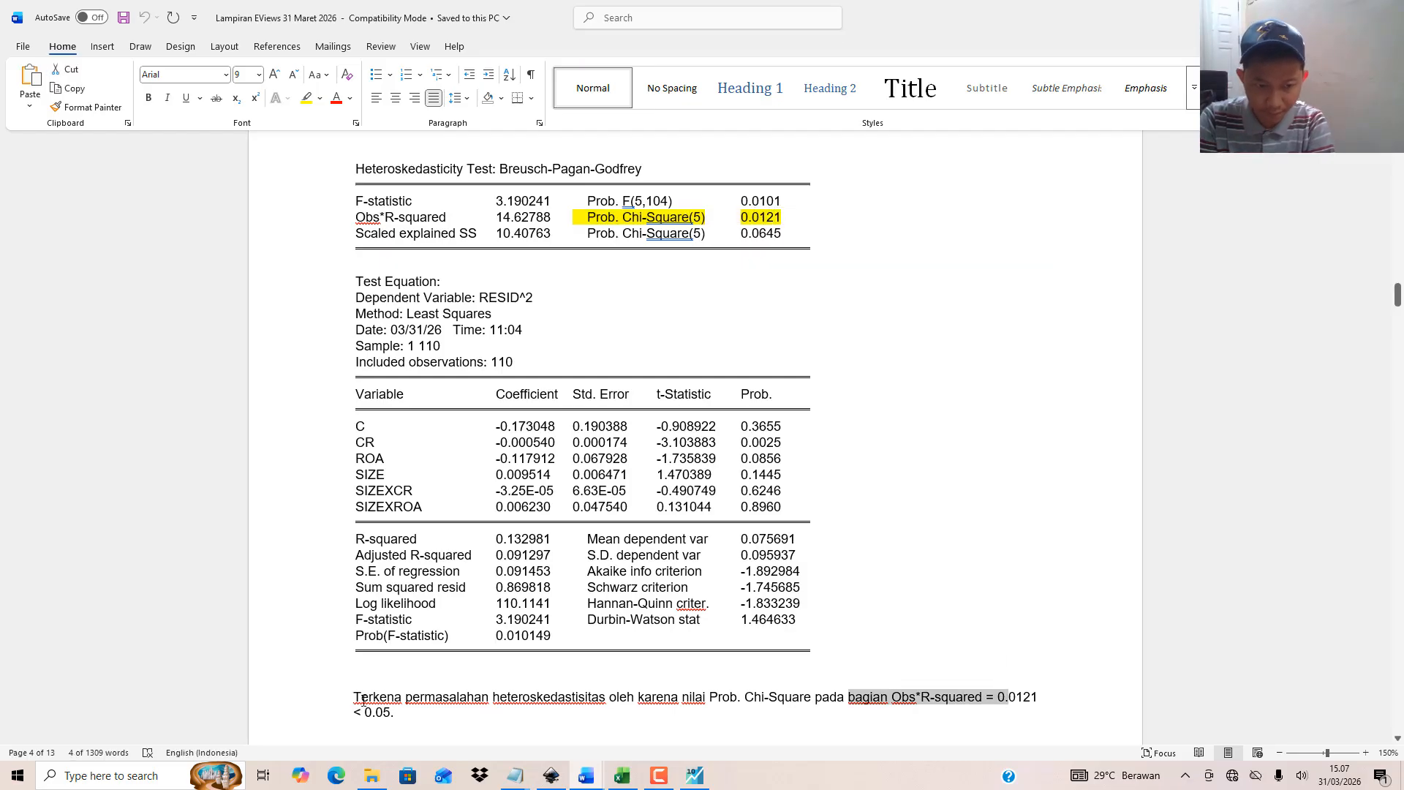
pyautogui.tripleClick(404, 714)
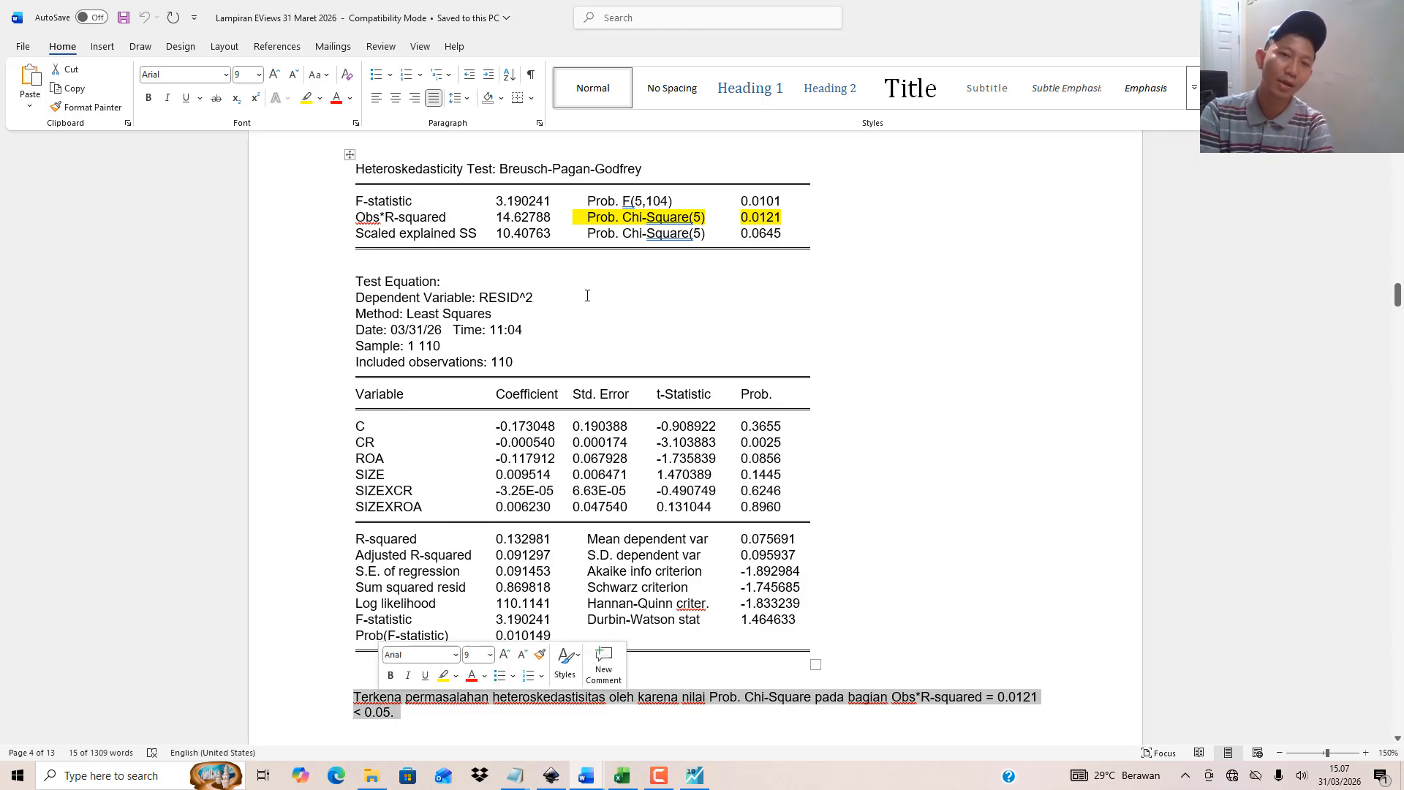
# Step: Review the appendix's SQRT autocorrelation, heteroskedasticity and normality findings, continuing to the Logaritma Natural Normal (LNN) normality section
pyautogui.scroll(8, 588, 296)
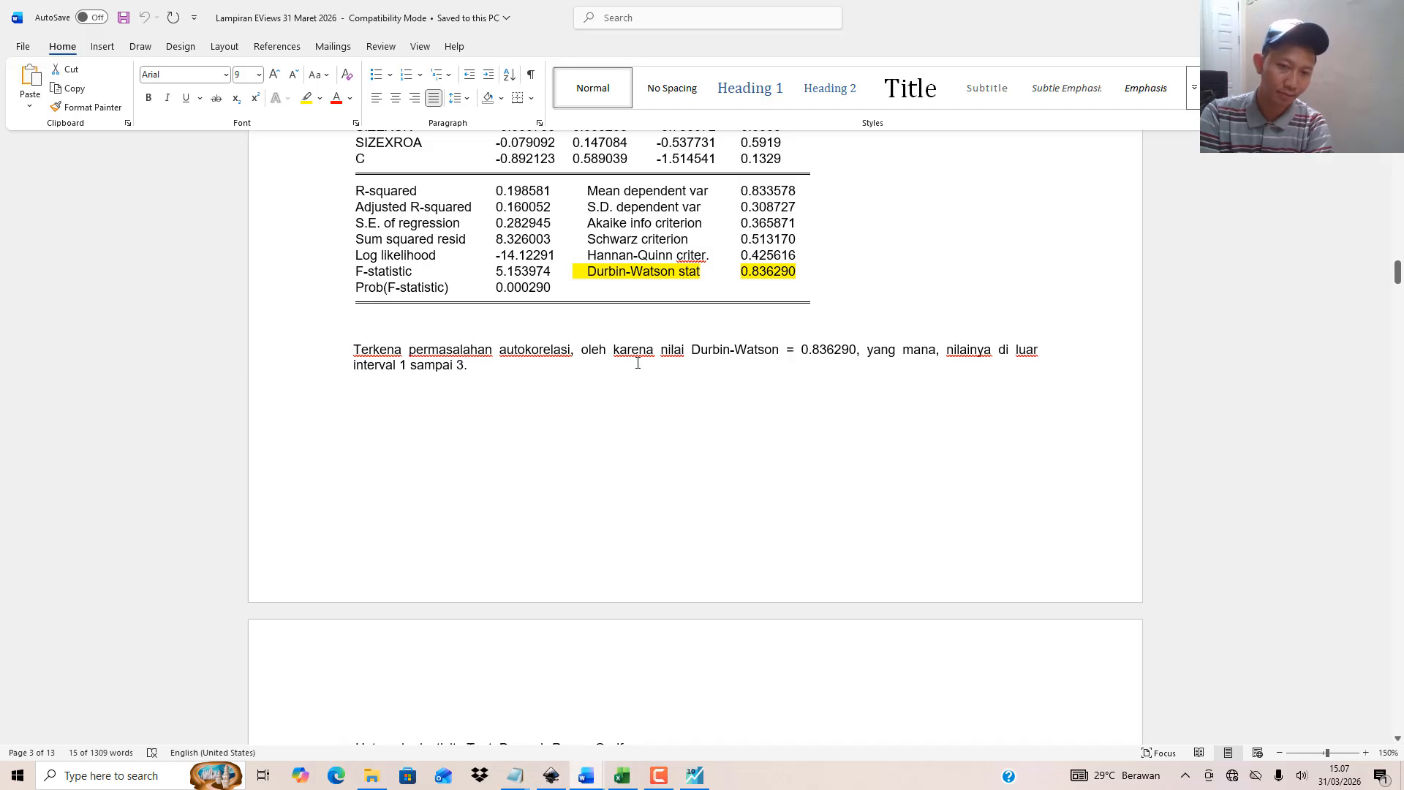
pyautogui.tripleClick(465, 368)
pyautogui.scroll(-8, 463, 402)
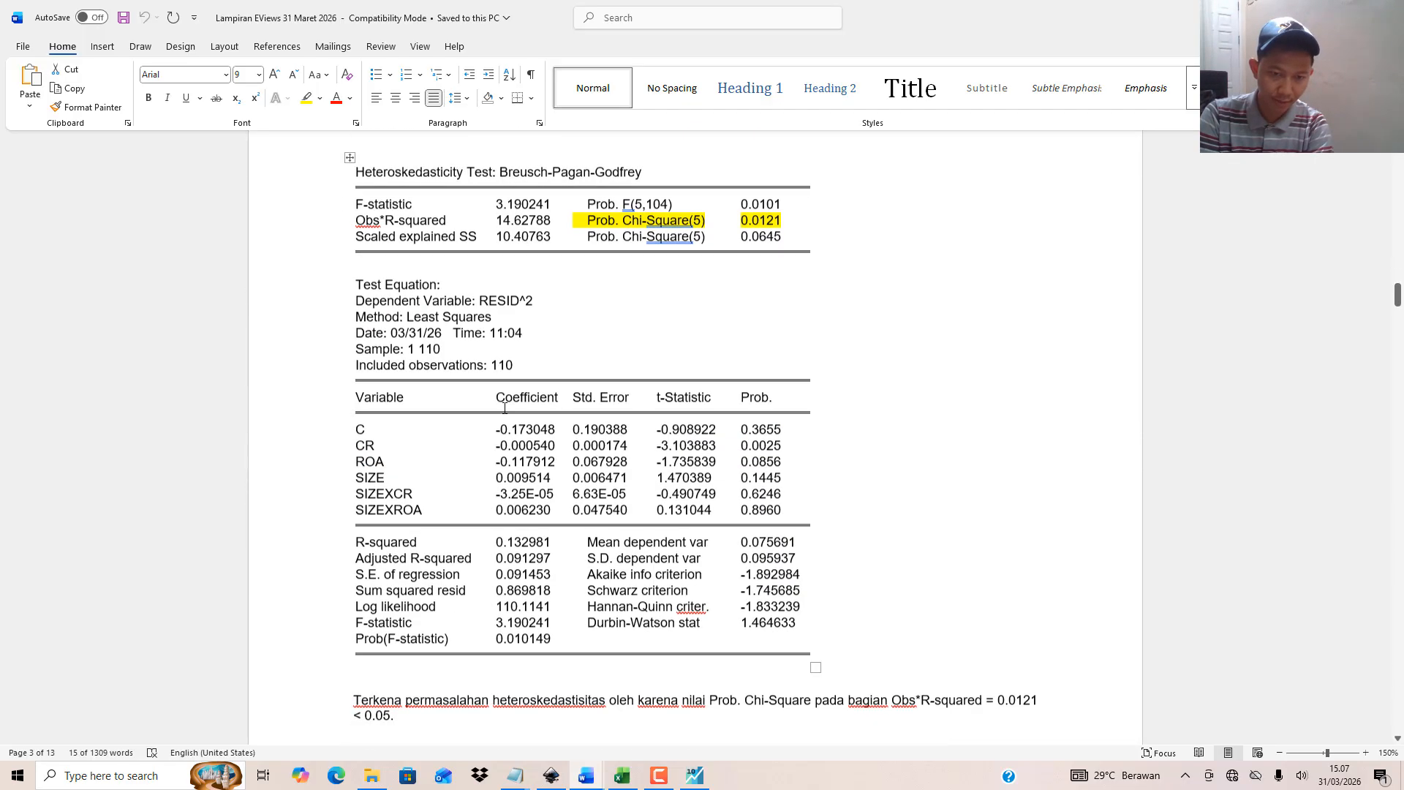
pyautogui.scroll(-3, 504, 409)
pyautogui.tripleClick(468, 485)
pyautogui.scroll(8, 423, 401)
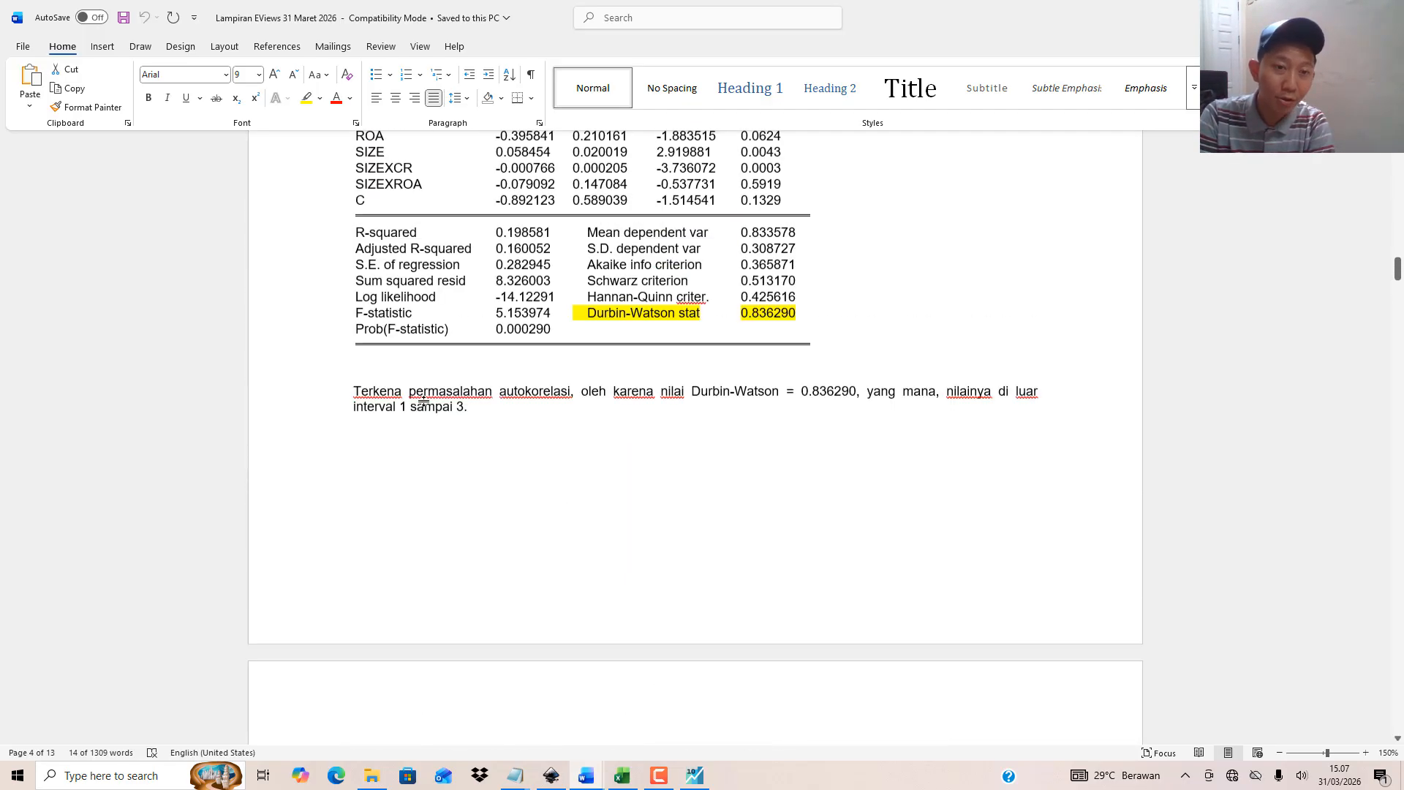
pyautogui.scroll(8, 422, 400)
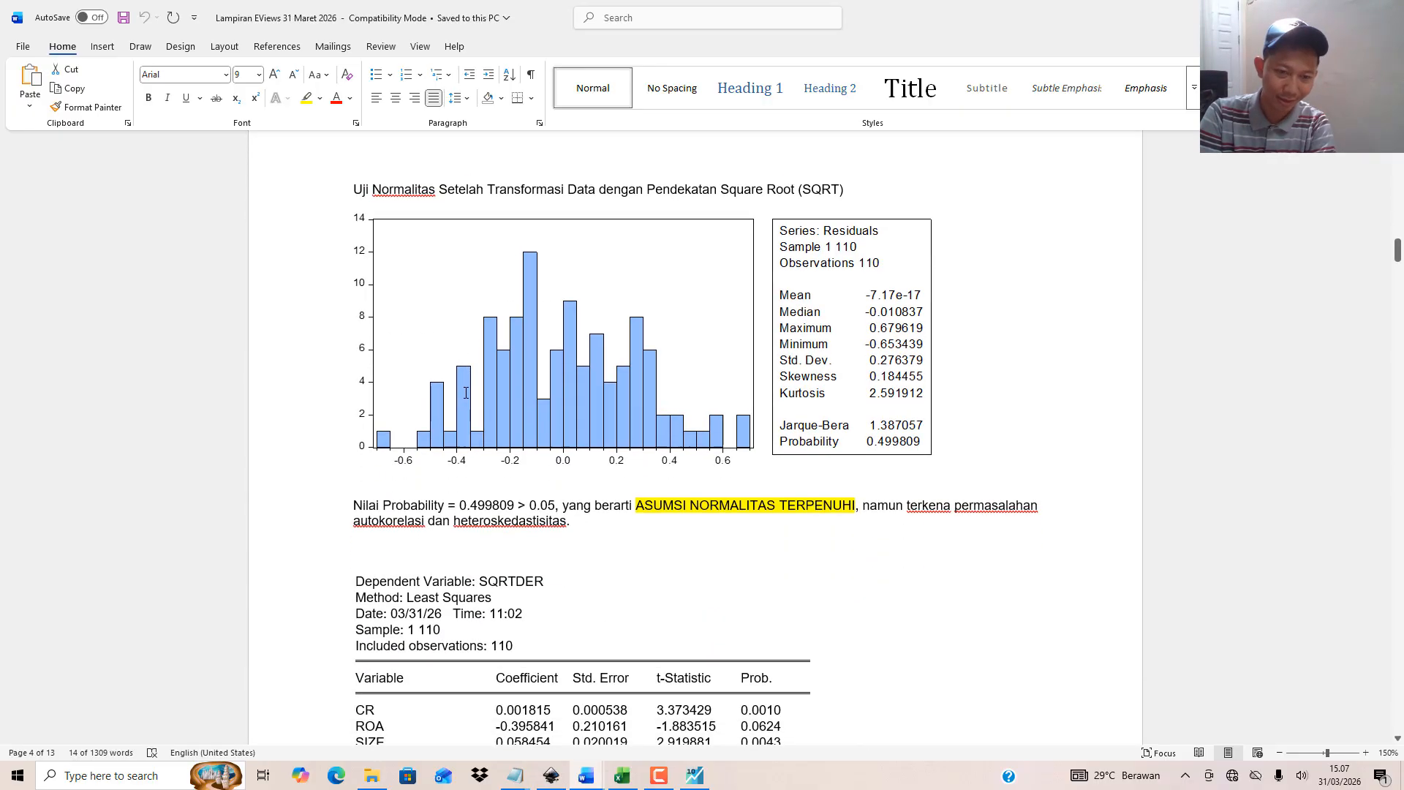
pyautogui.scroll(-8, 465, 393)
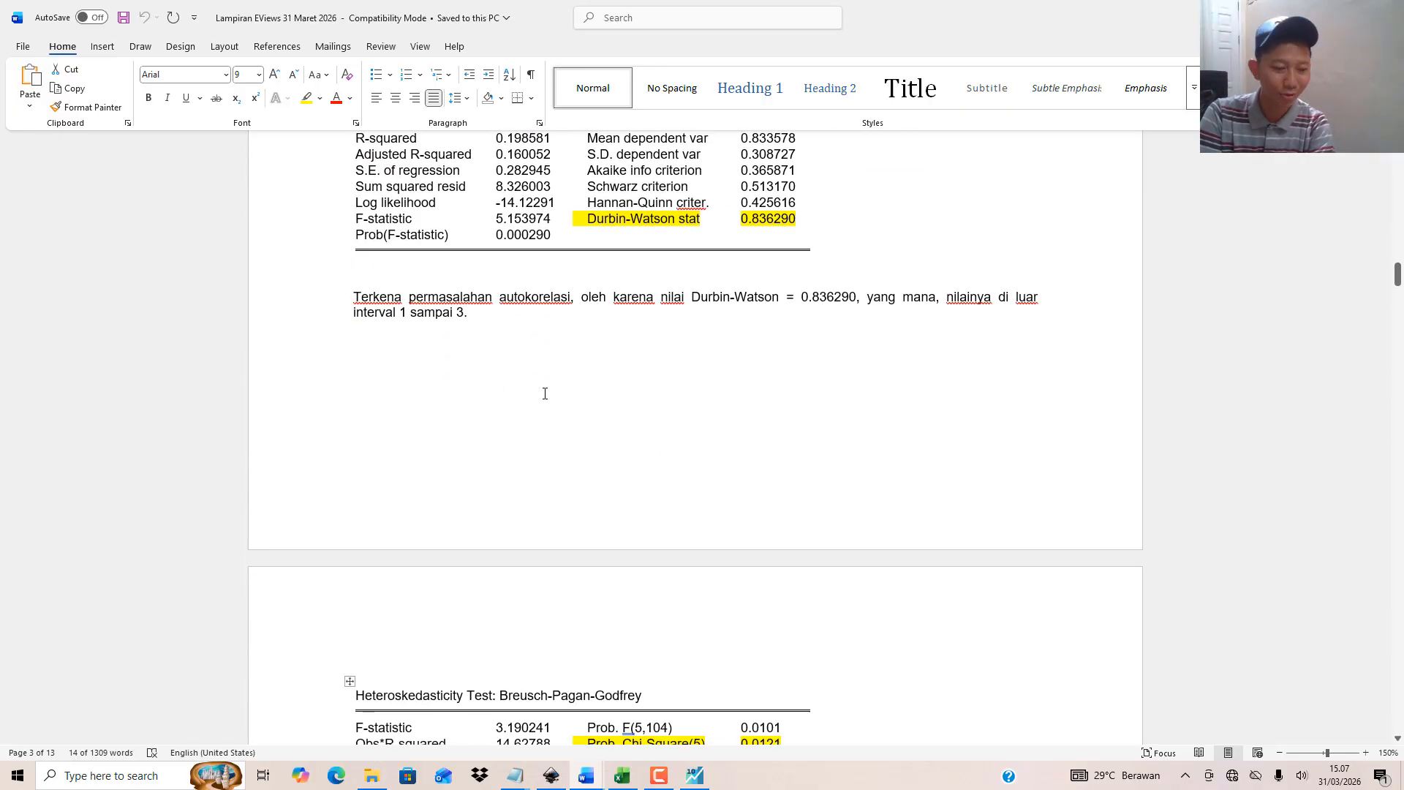
pyautogui.scroll(-20, 546, 393)
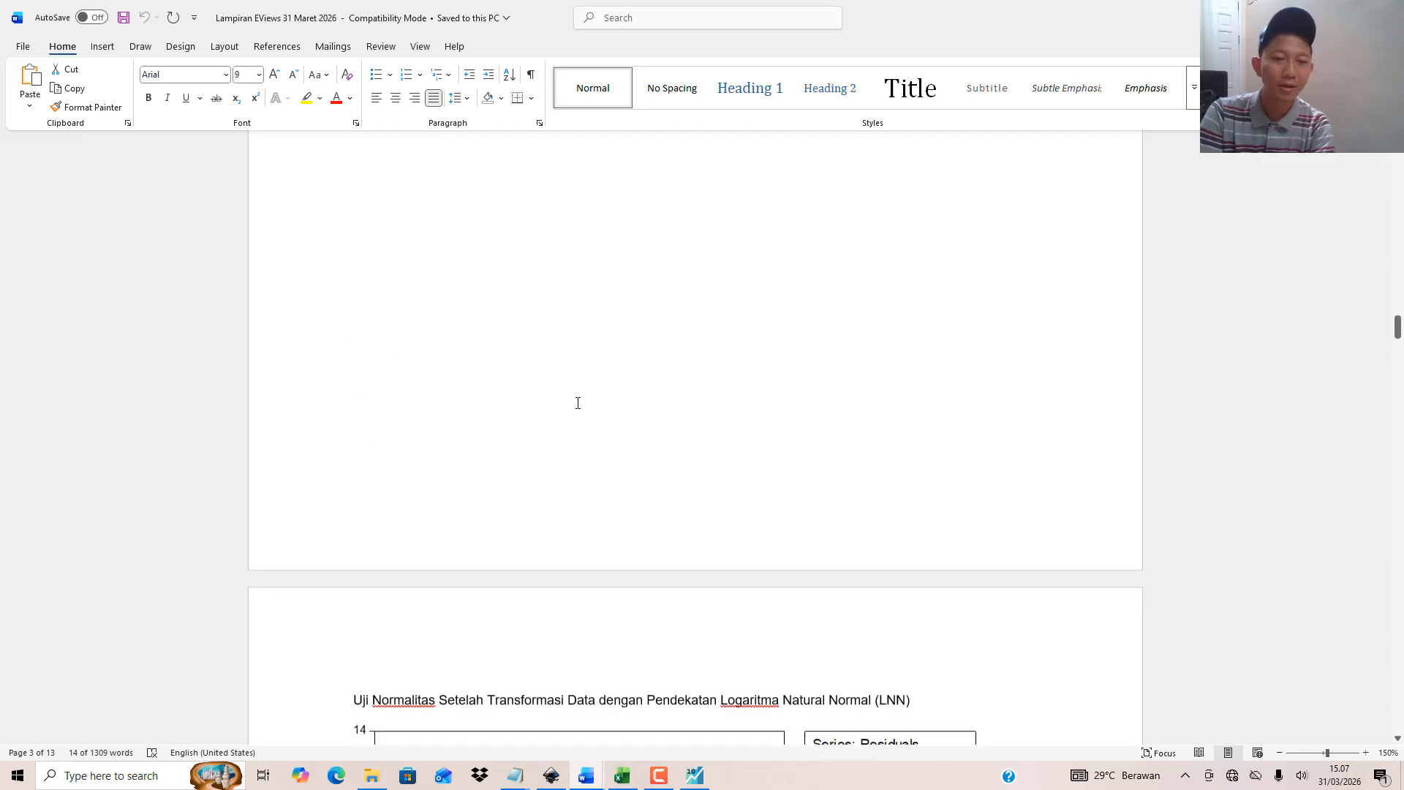
pyautogui.scroll(-2, 577, 399)
# Step: Switch to EViews and re-estimate the least squares equation with lnnder as dependent variable, keeping regressors cr roa size sizexcr sizexroa c
pyautogui.click(703, 778)
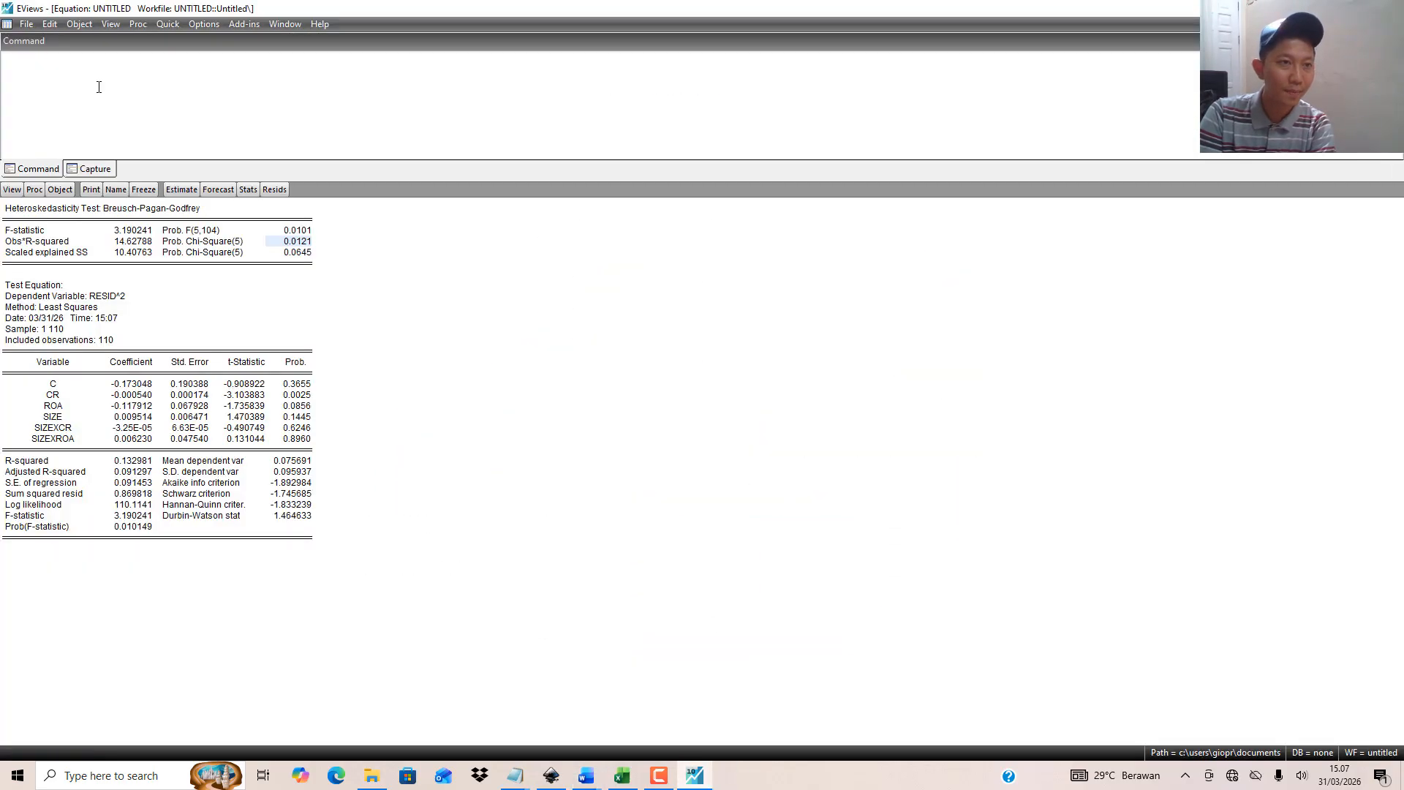
pyautogui.click(182, 191)
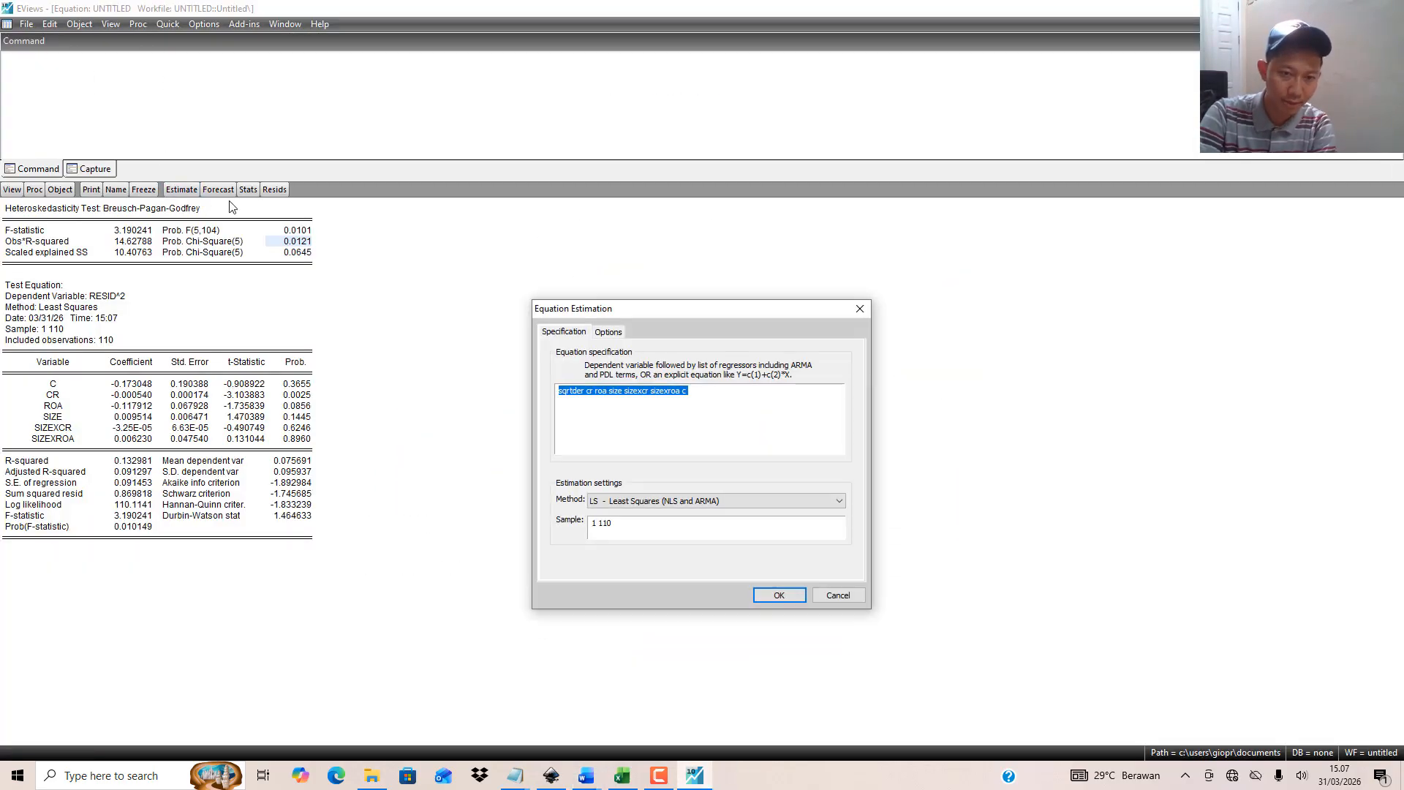
pyautogui.press('BackSpace')
pyautogui.press('BackSpace')
pyautogui.press('BackSpace')
pyautogui.press('BackSpace')
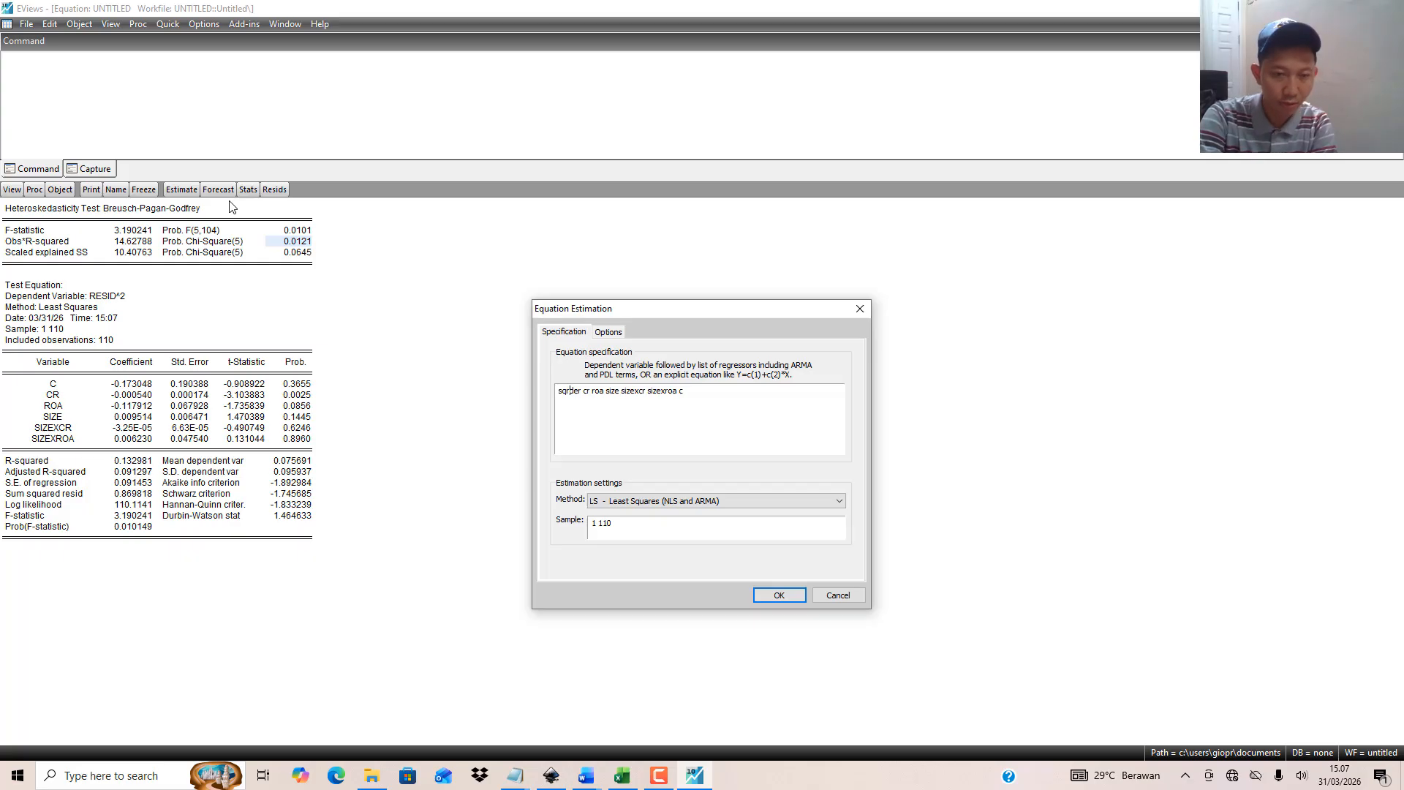
pyautogui.write('lnn')
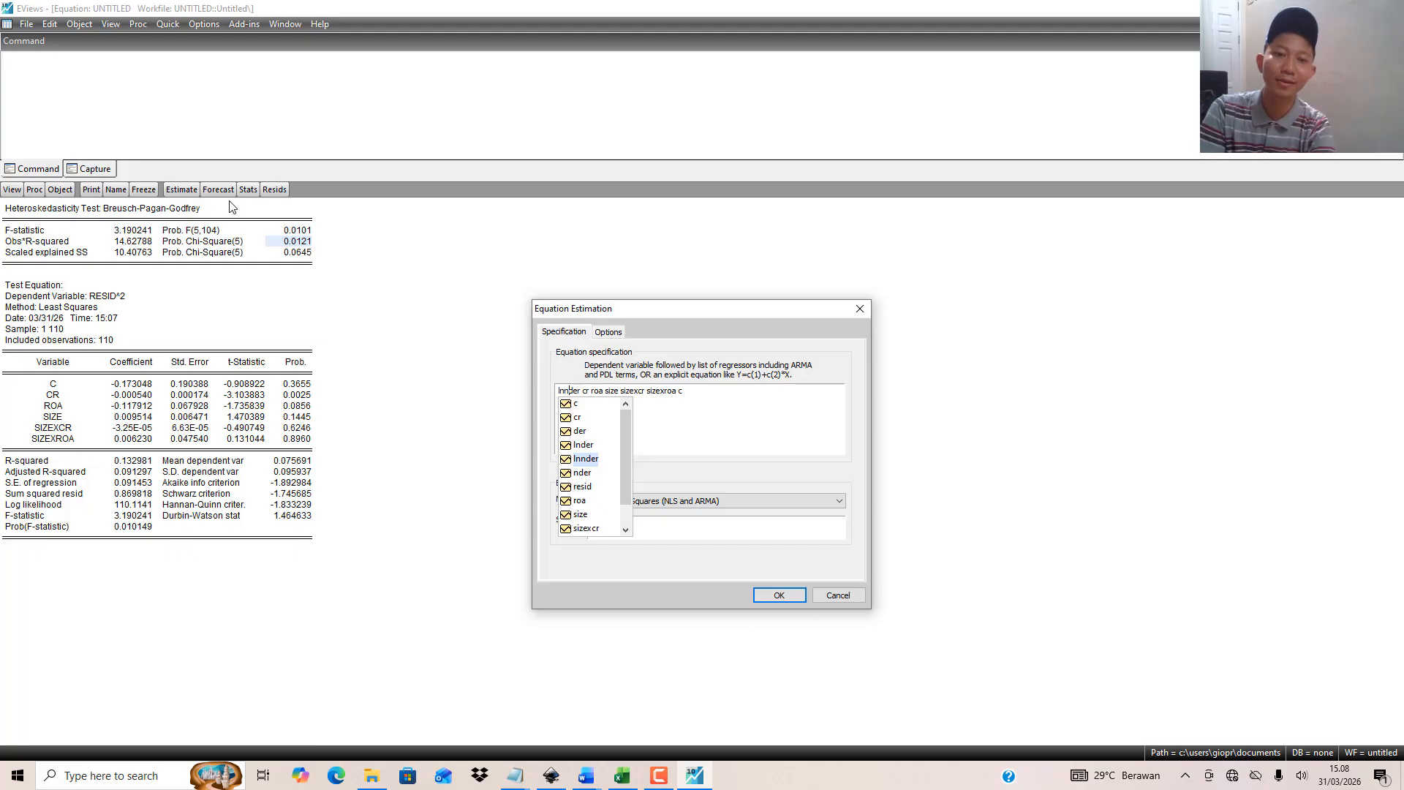
pyautogui.click(719, 400)
pyautogui.click(778, 594)
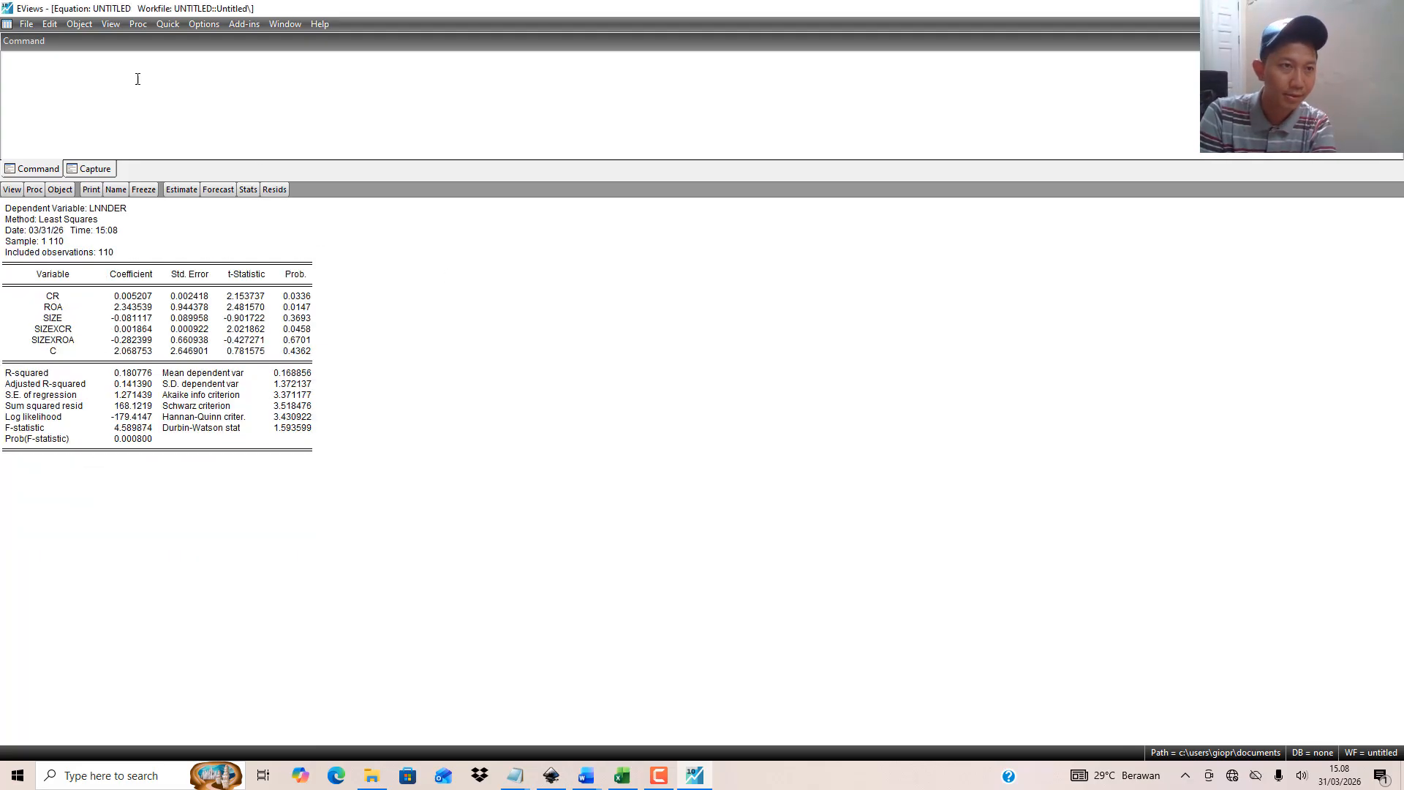
# Step: Run the histogram normality test on the residuals of the LNNDER equation
pyautogui.click(110, 24)
pyautogui.moveTo(234, 163)
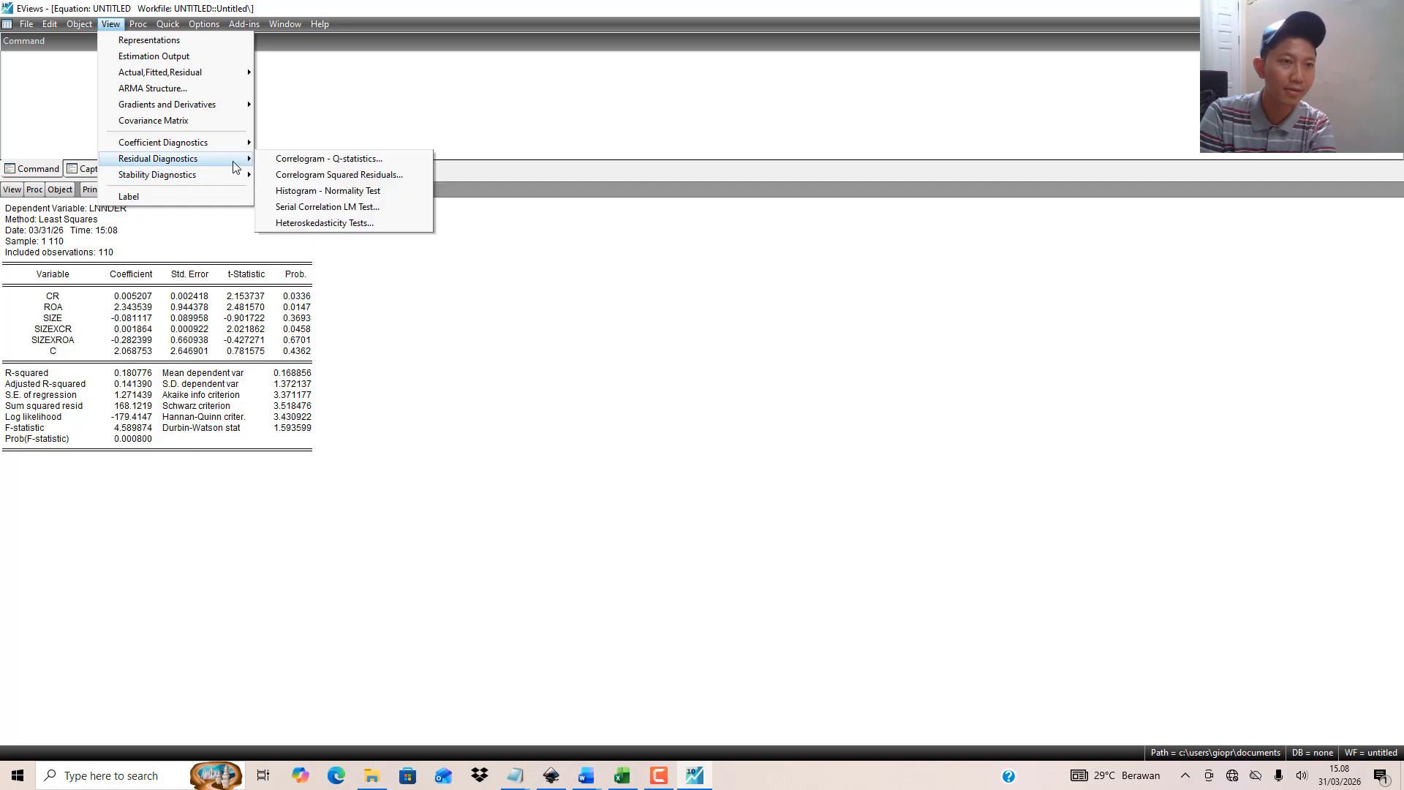
pyautogui.click(329, 191)
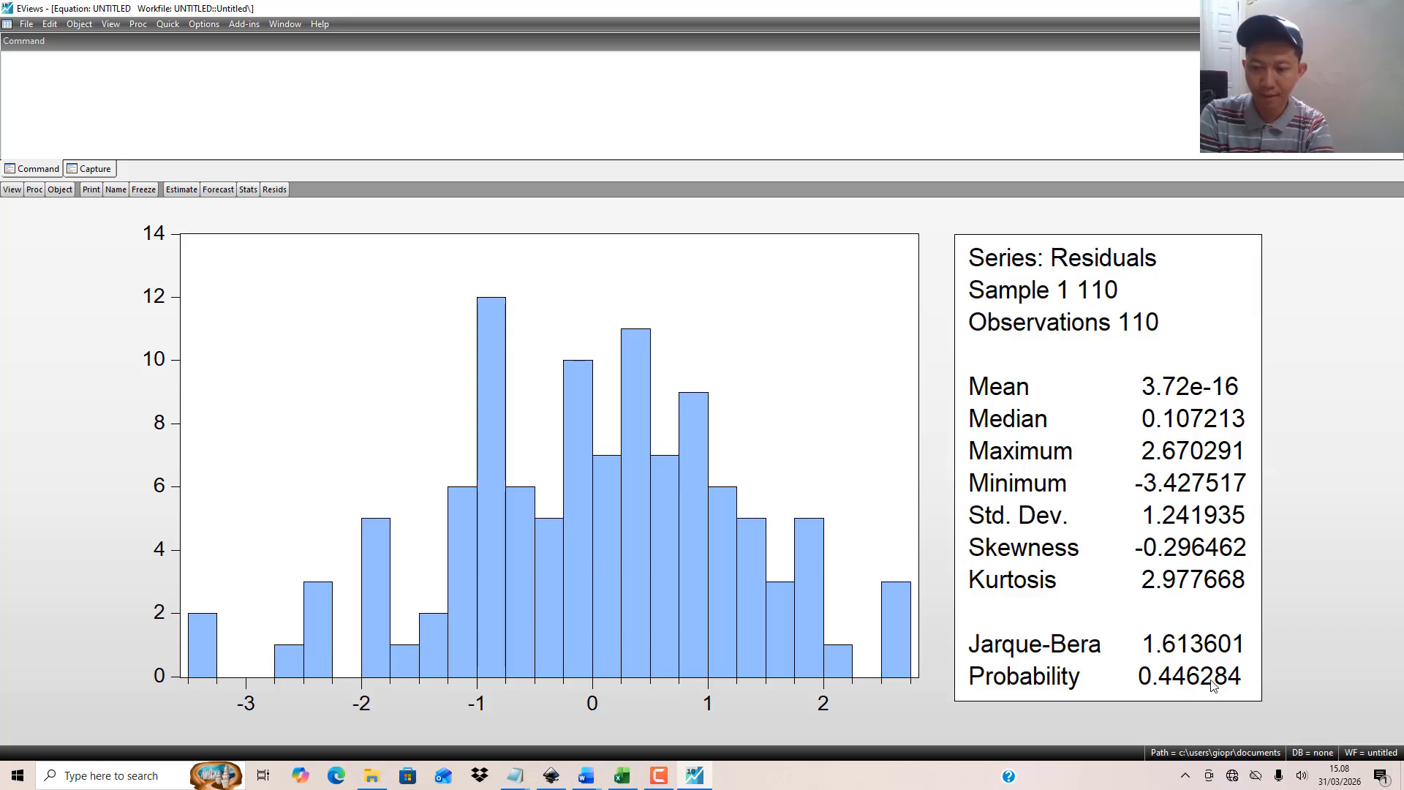
# Step: Switch to the Word appendix and compare its LNN Jarque-Bera probability and the normality interpretation below the histogram
pyautogui.moveTo(592, 780)
pyautogui.click(638, 713)
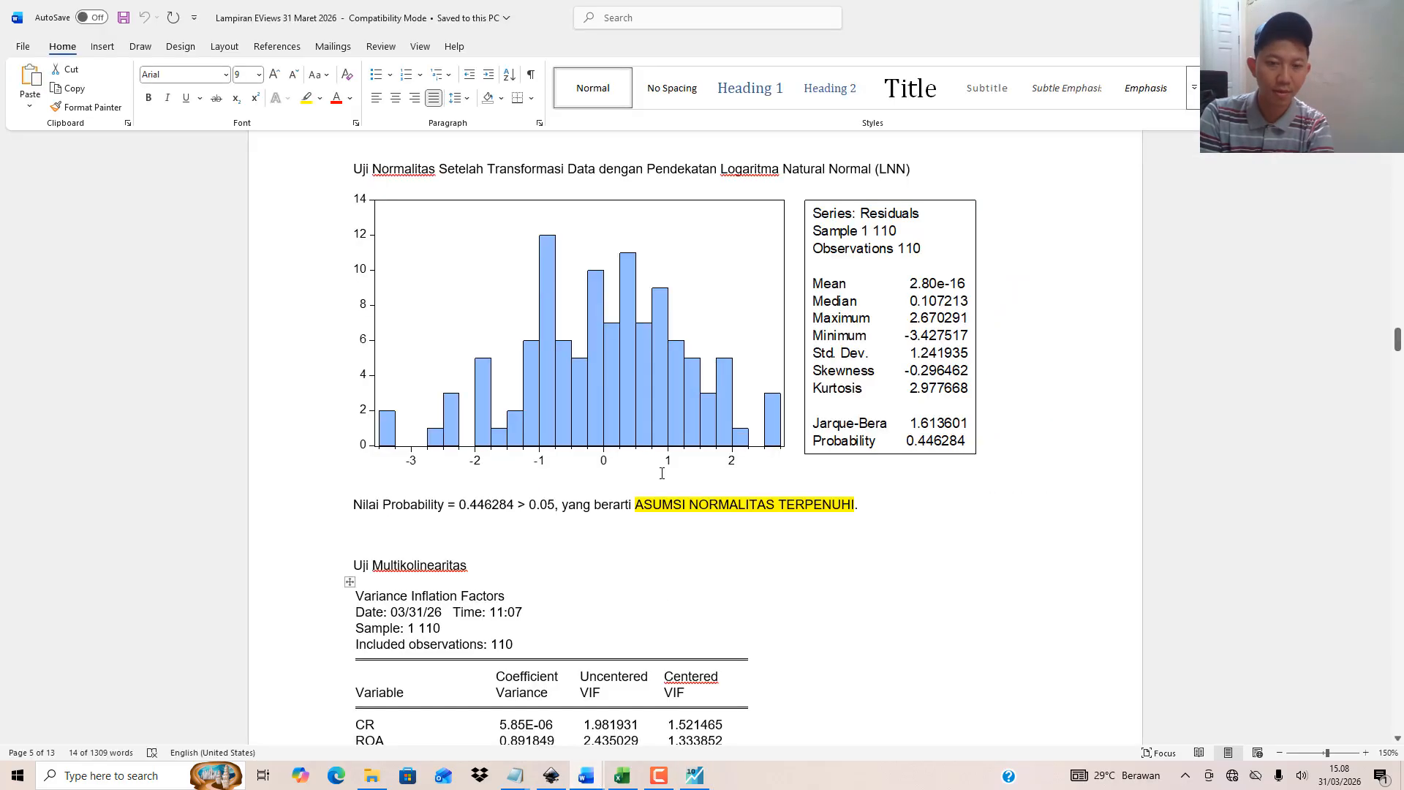
pyautogui.scroll(-2, 670, 462)
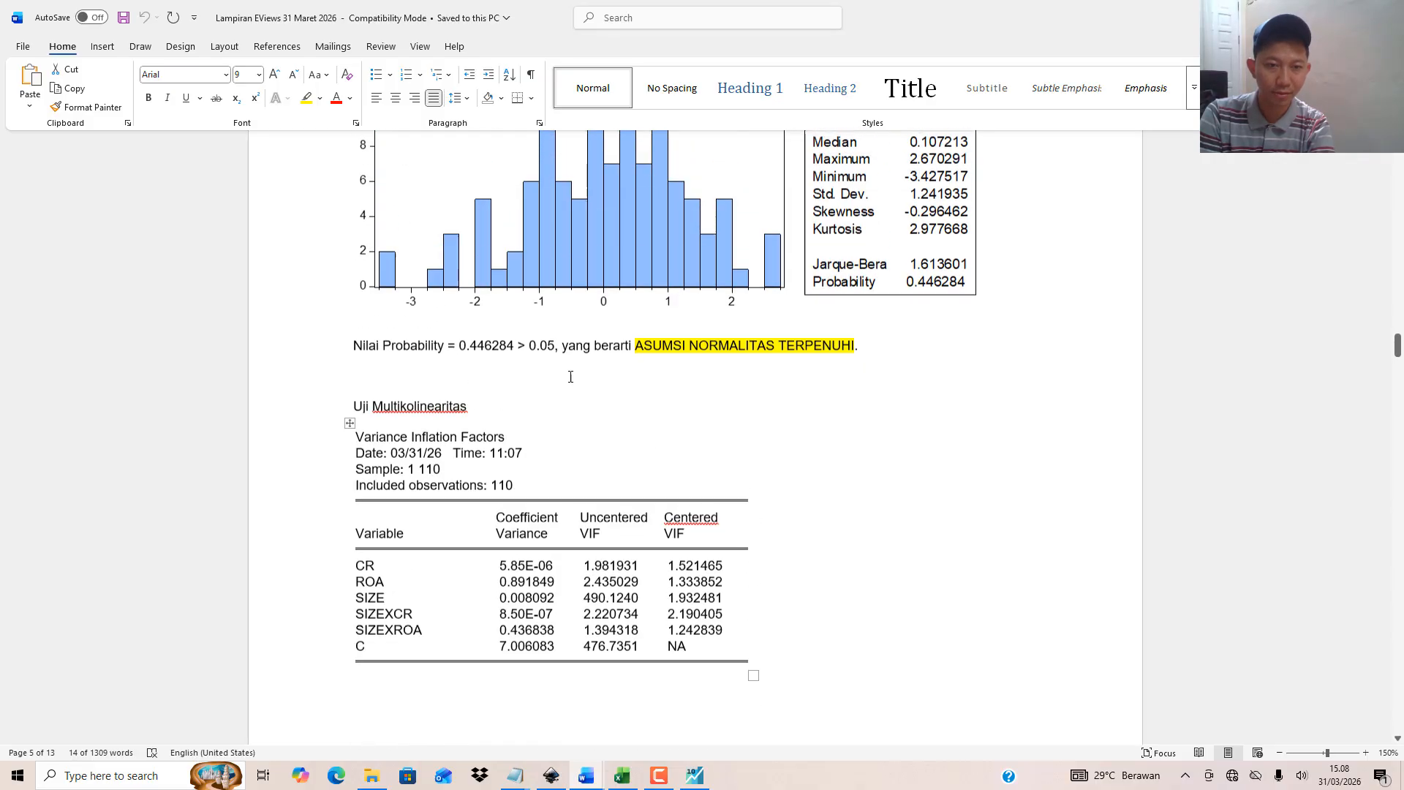
pyautogui.moveTo(470, 347); pyautogui.dragTo(593, 347)
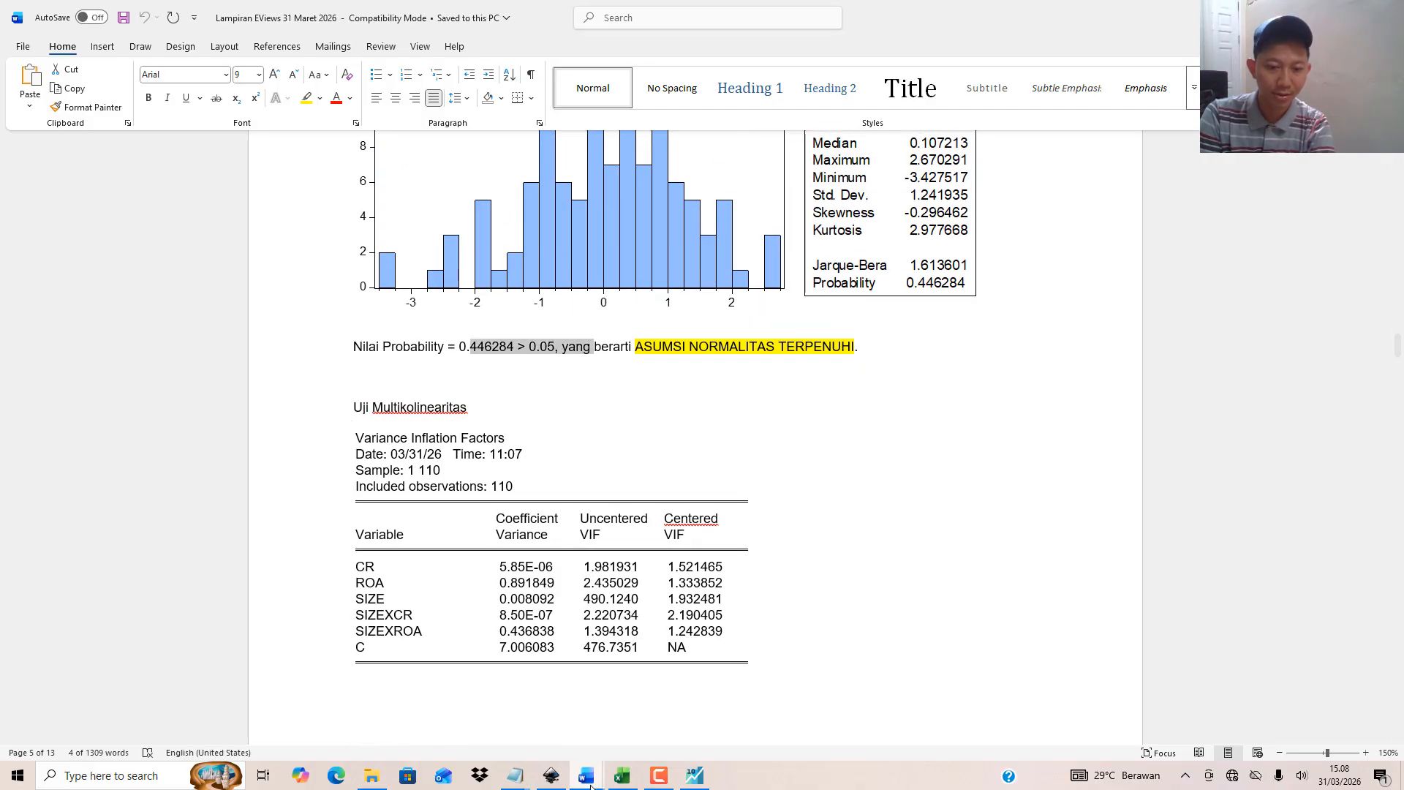
# Step: Switch to the Hasil Olah Data Eviews dan Interpretasi Moderasi document and review Gambar 4.1 and its normality interpretation paragraph
pyautogui.moveTo(586, 776)
pyautogui.click(500, 719)
pyautogui.scroll(-8, 612, 495)
pyautogui.scroll(-20, 613, 494)
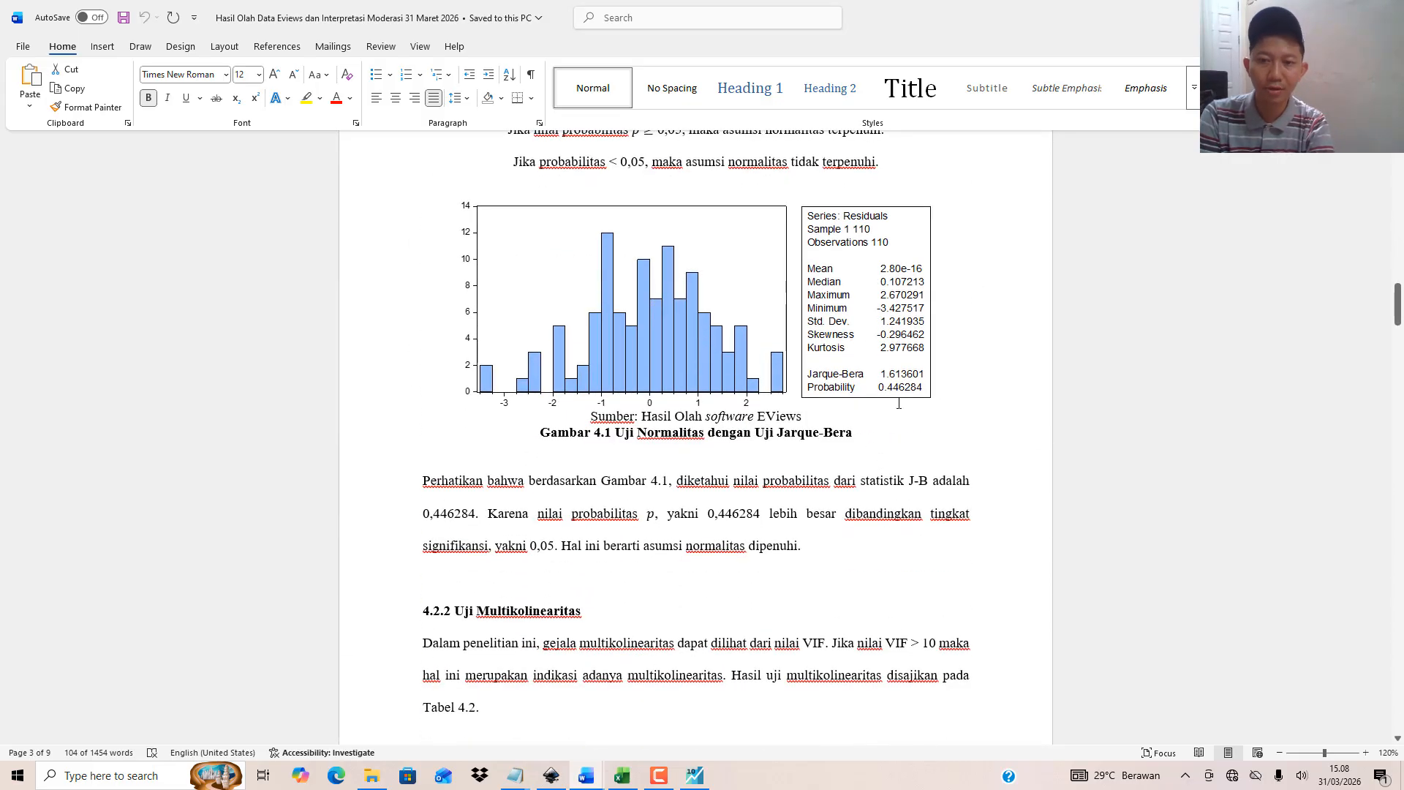
pyautogui.keyDown('ctrl'); pyautogui.scroll(1, 881, 483); pyautogui.keyUp('ctrl')
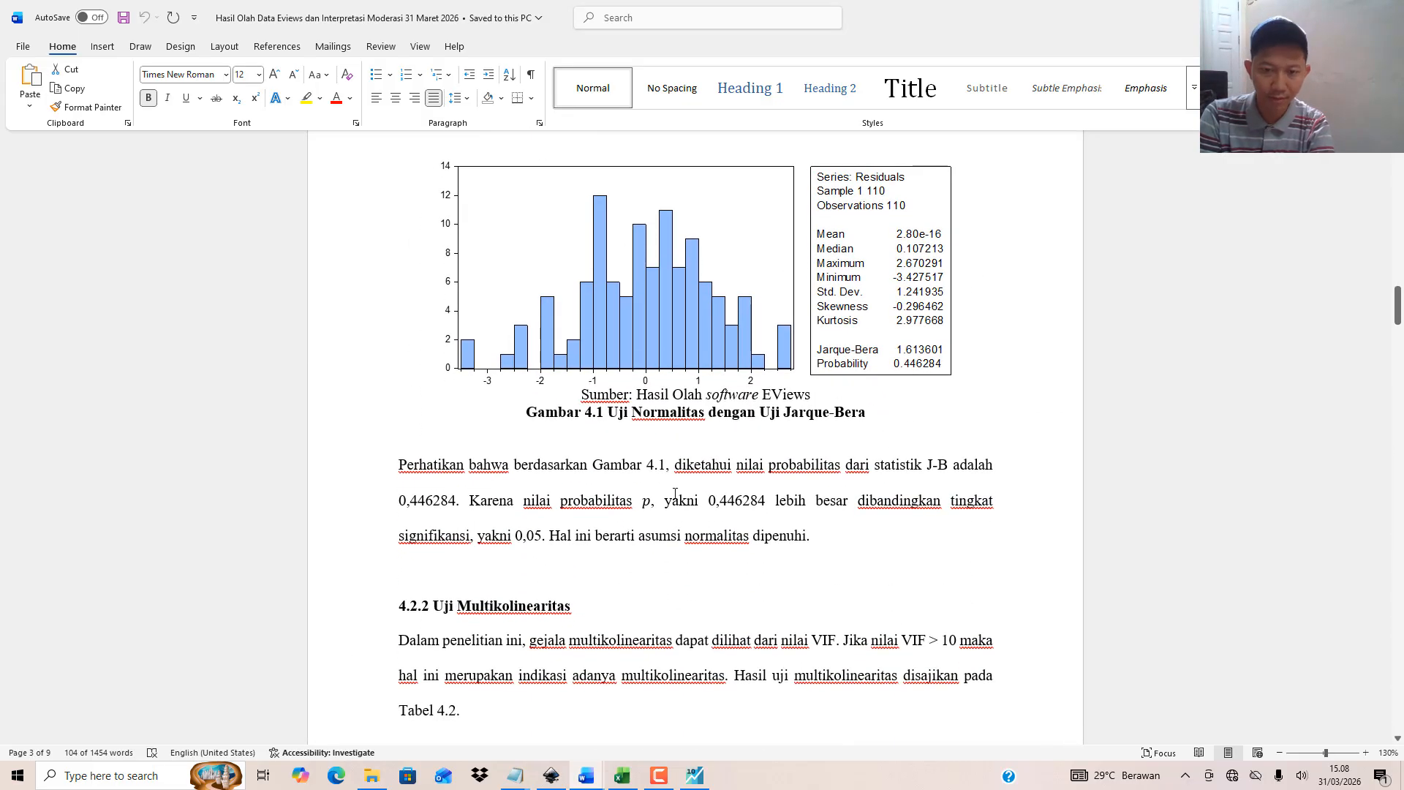
pyautogui.moveTo(674, 464); pyautogui.dragTo(696, 591)
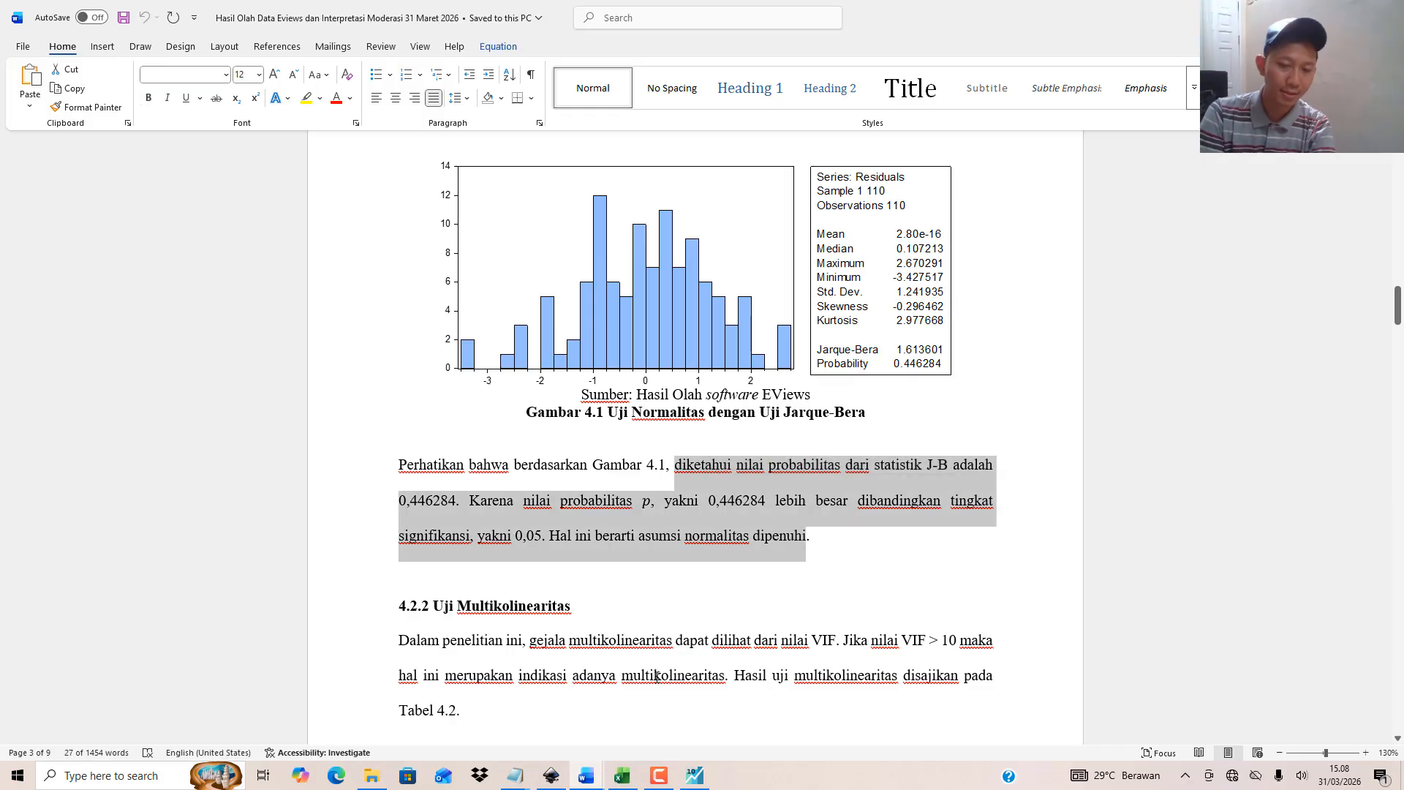
# Step: Switch to EViews, display the Variance Inflation Factors of the LNNDER equation and check each regressor's Centered VIF
pyautogui.click(694, 775)
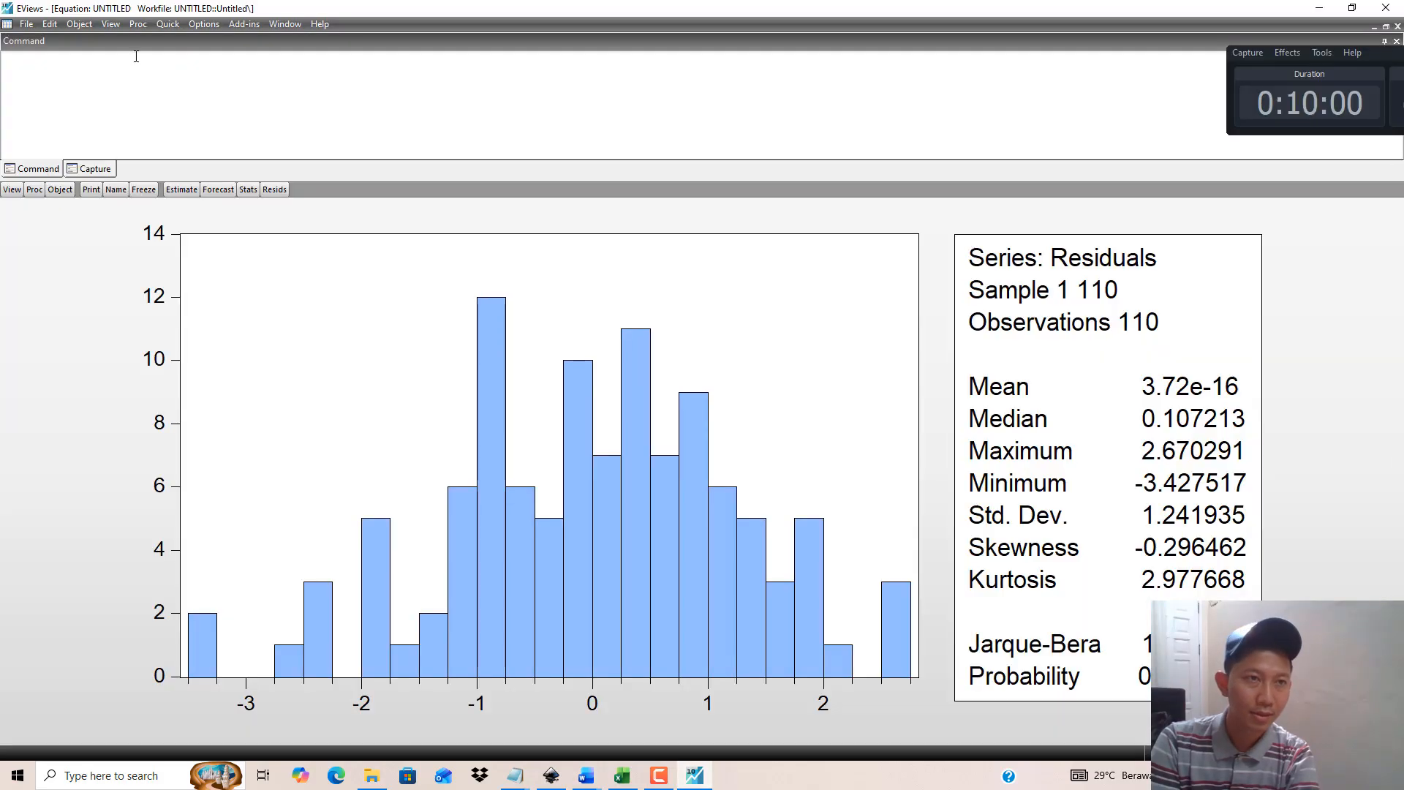
pyautogui.click(110, 24)
pyautogui.moveTo(234, 142)
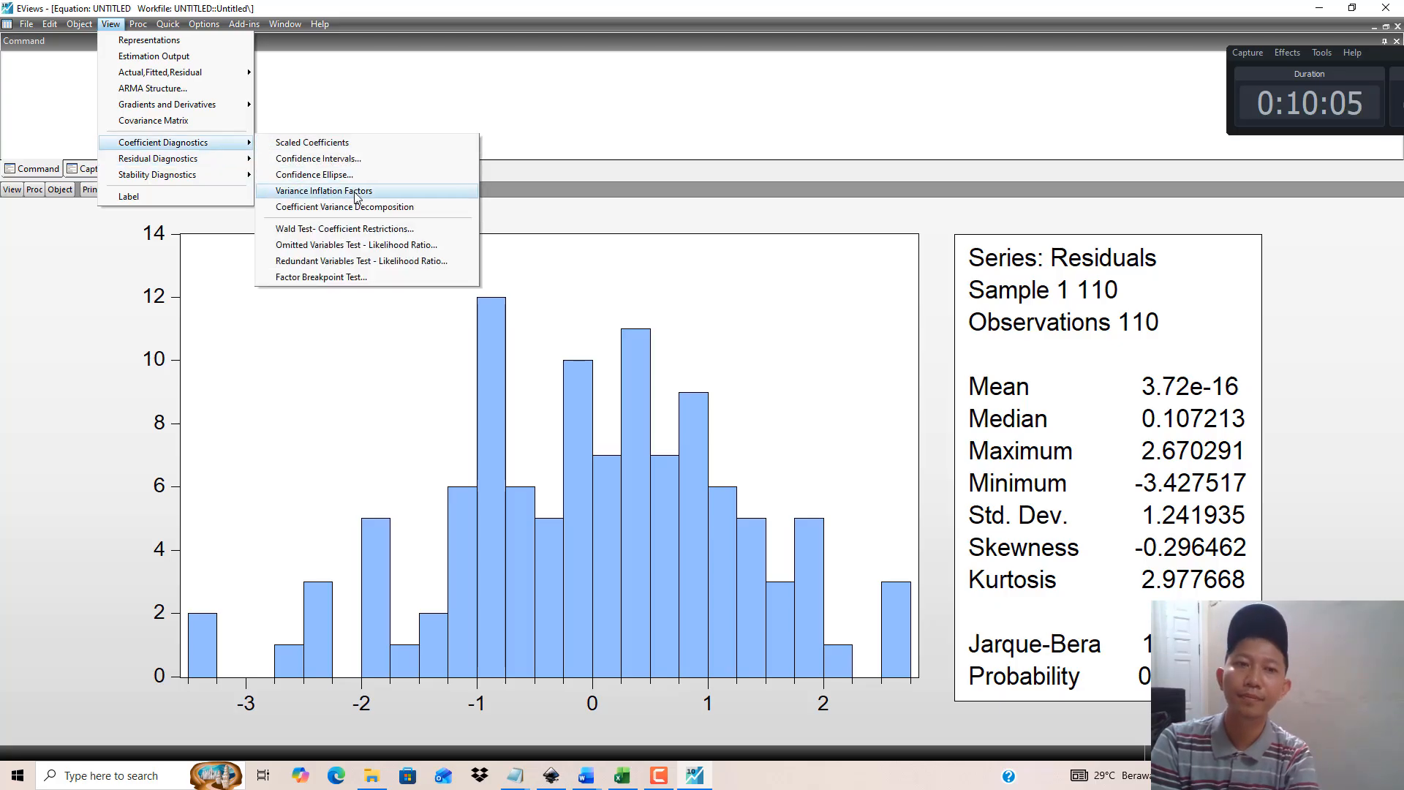
pyautogui.click(356, 193)
pyautogui.click(254, 296)
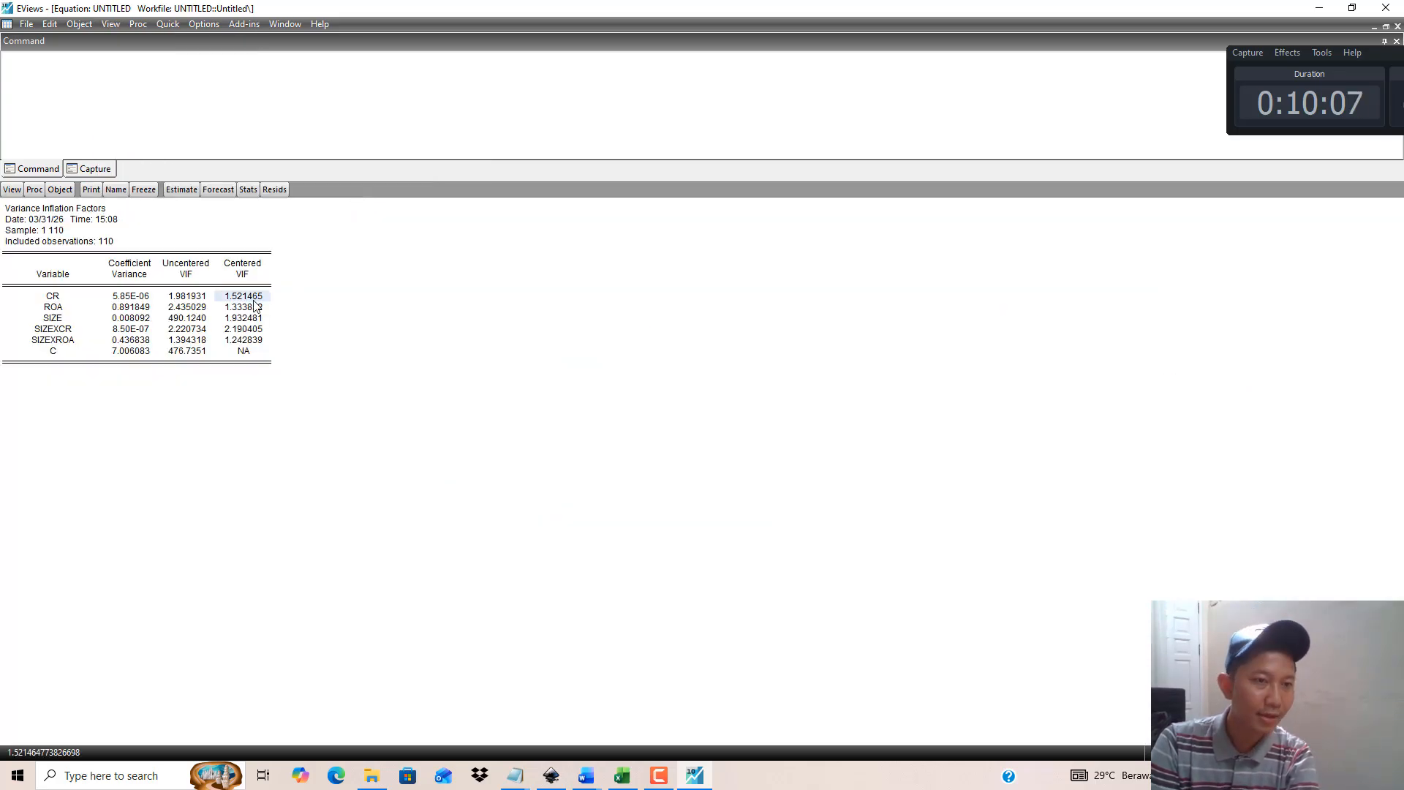
pyautogui.click(254, 307)
pyautogui.click(255, 319)
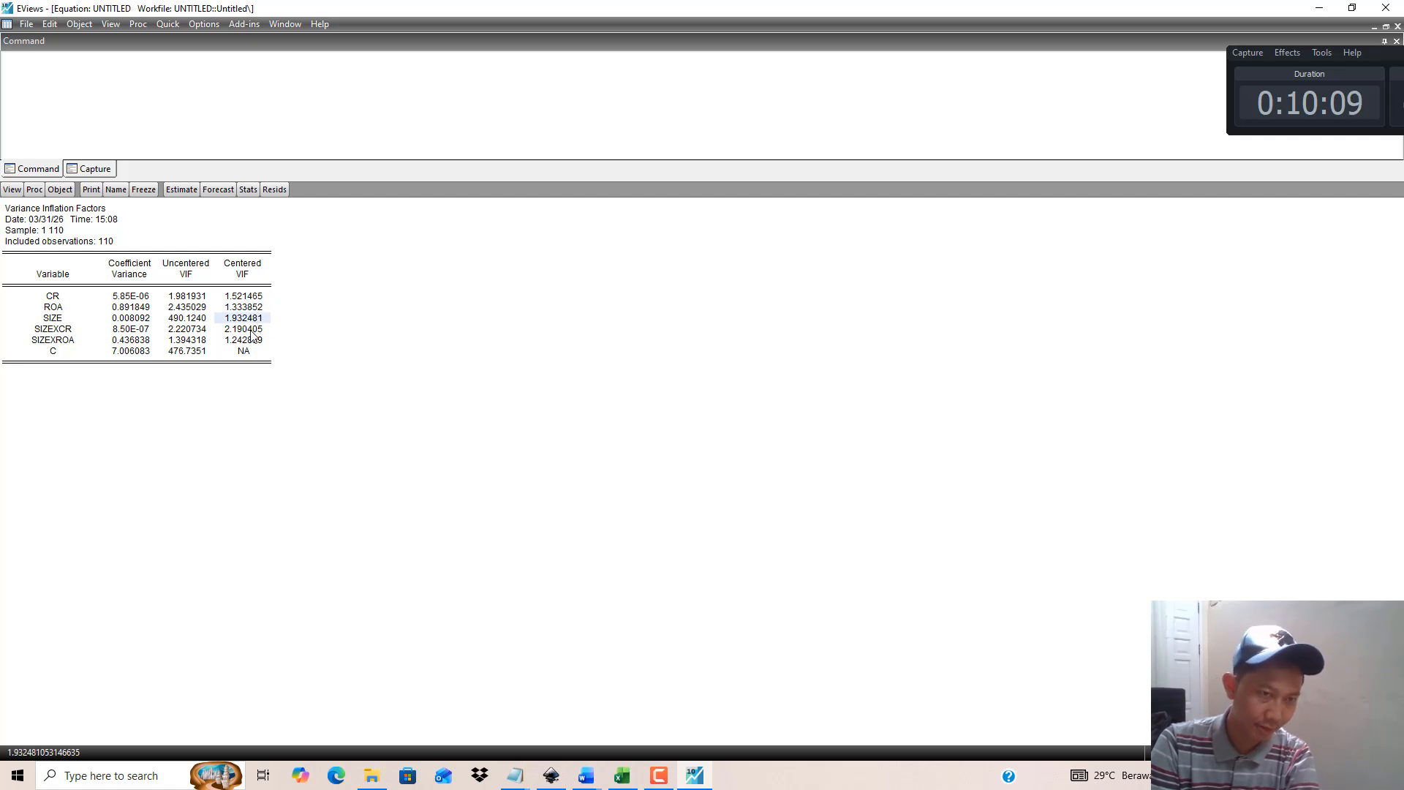
pyautogui.click(254, 329)
pyautogui.click(255, 341)
pyautogui.click(254, 329)
pyautogui.click(255, 266)
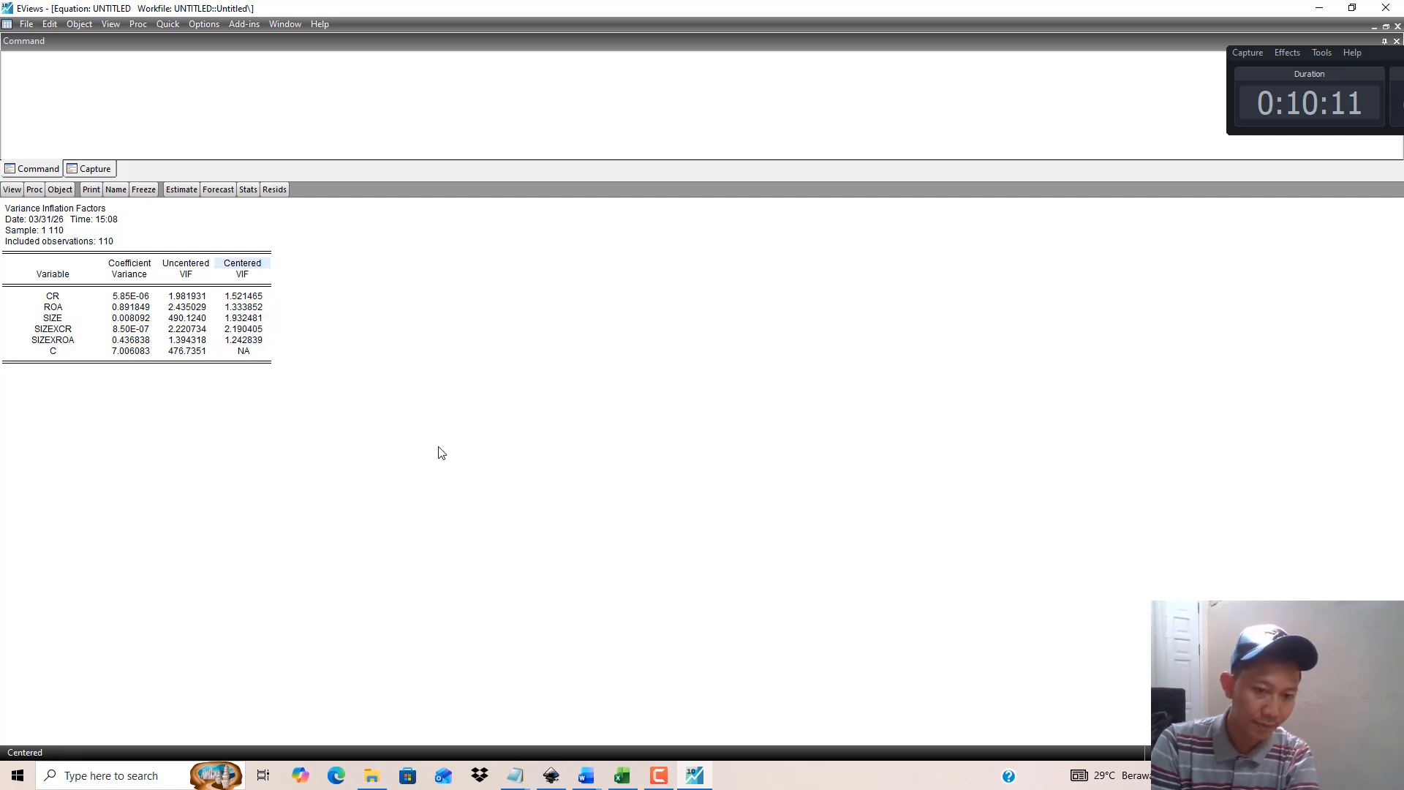
# Step: Switch to the Word appendix and compare the Centered VIF column in its LNN multicollinearity table
pyautogui.moveTo(586, 775)
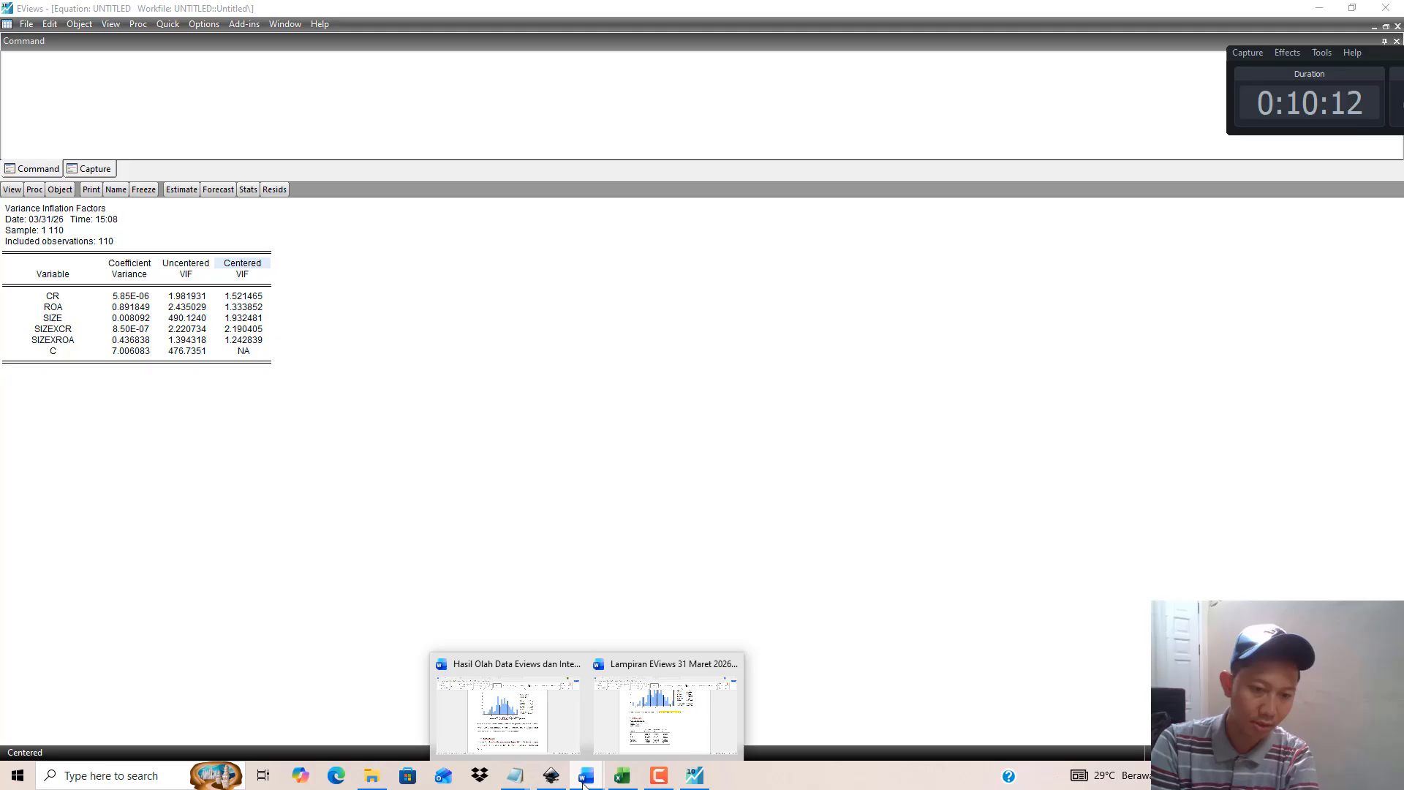
pyautogui.click(665, 698)
pyautogui.scroll(-3, 464, 528)
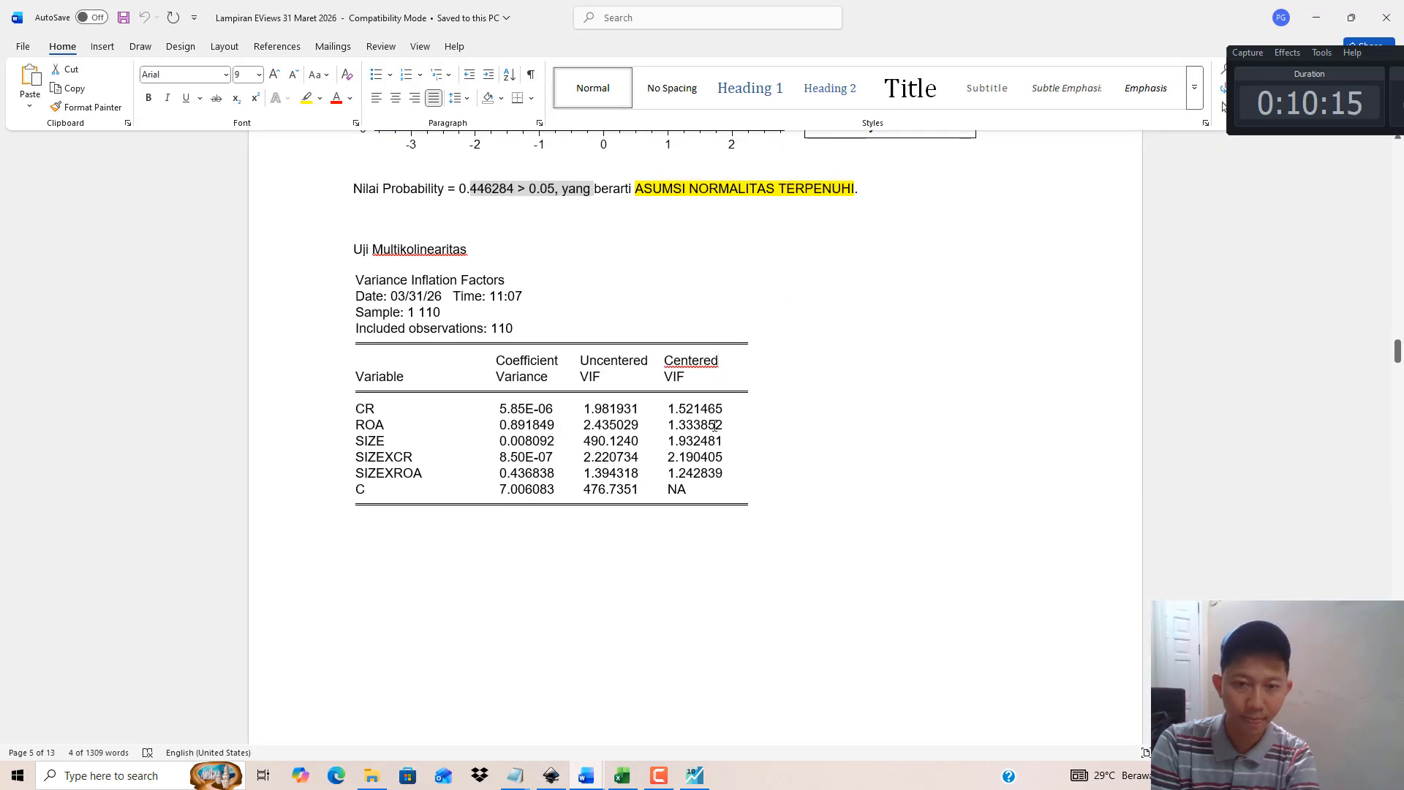
pyautogui.moveTo(689, 361); pyautogui.dragTo(714, 476)
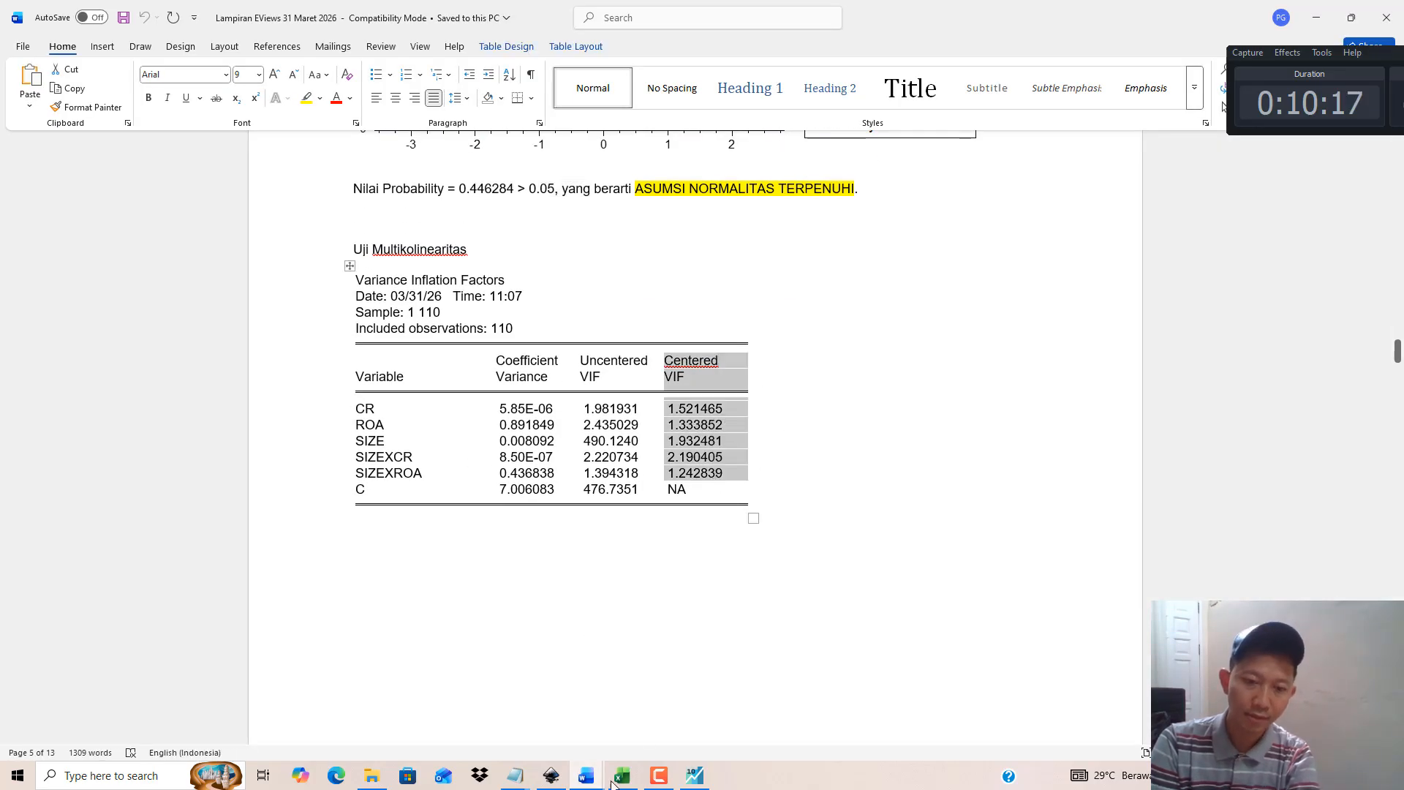
# Step: Switch to the interpretation document and review the VIF values in Tabel 4.2 and the VIF < 10 multicollinearity conclusion
pyautogui.click(586, 775)
pyautogui.click(509, 715)
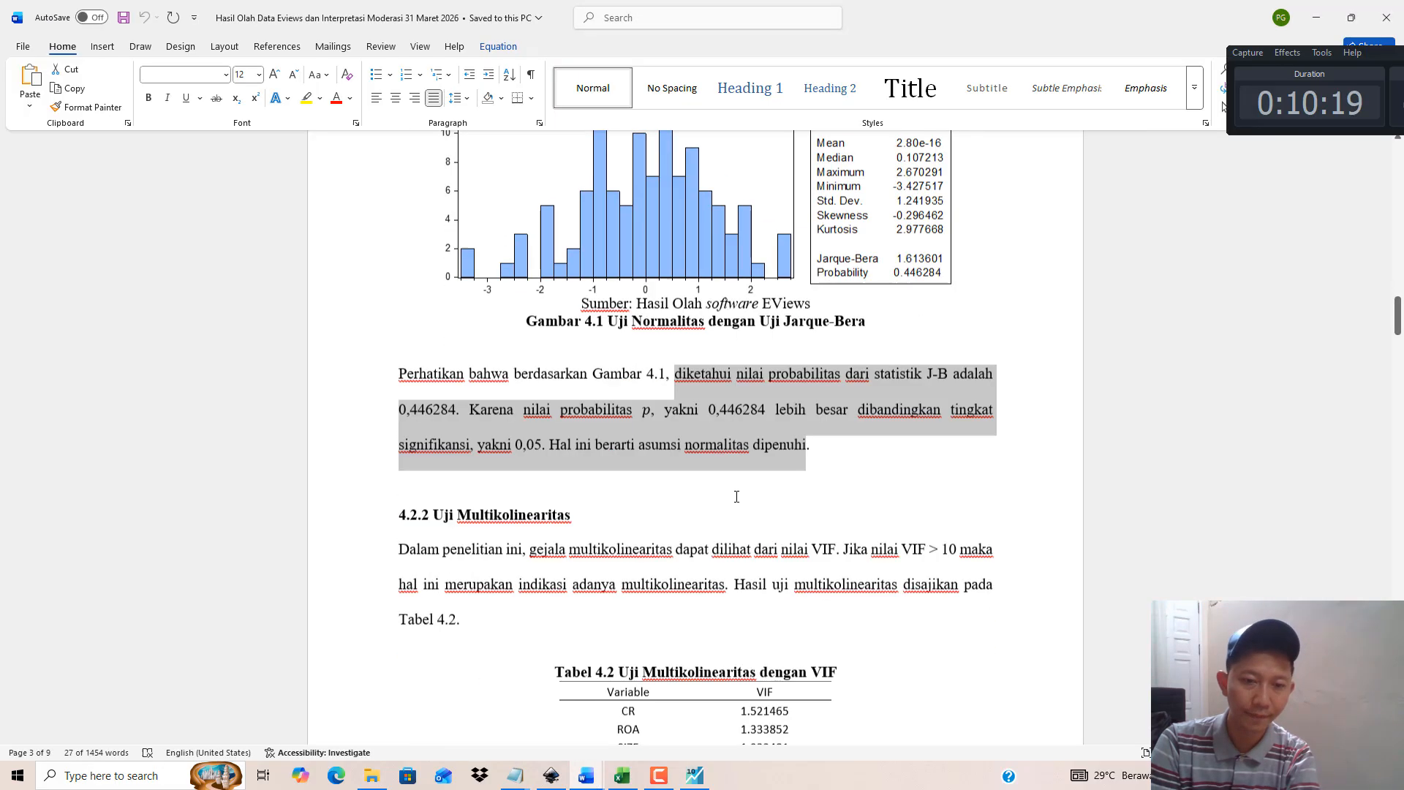
pyautogui.scroll(-5, 687, 462)
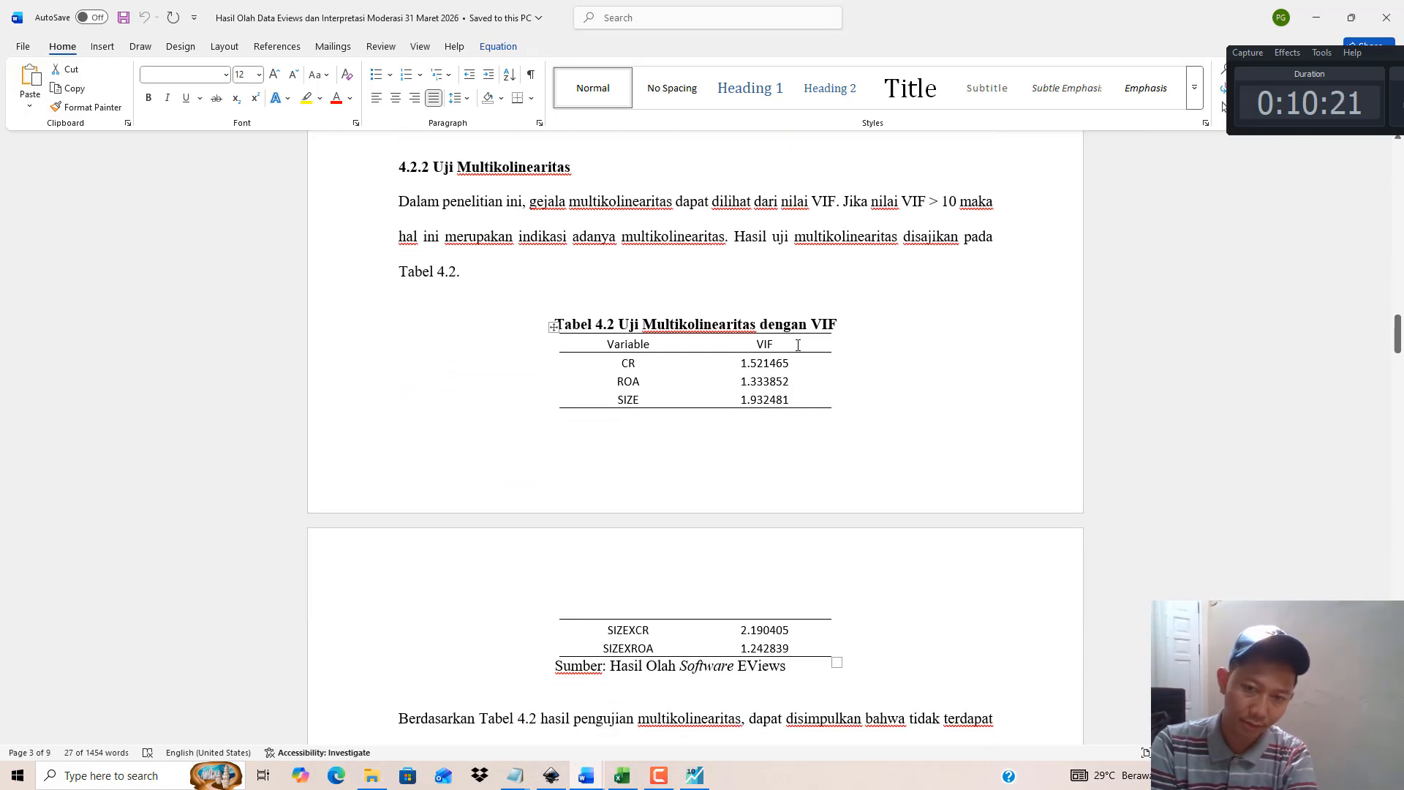
pyautogui.moveTo(796, 346); pyautogui.dragTo(778, 636)
pyautogui.click(778, 641)
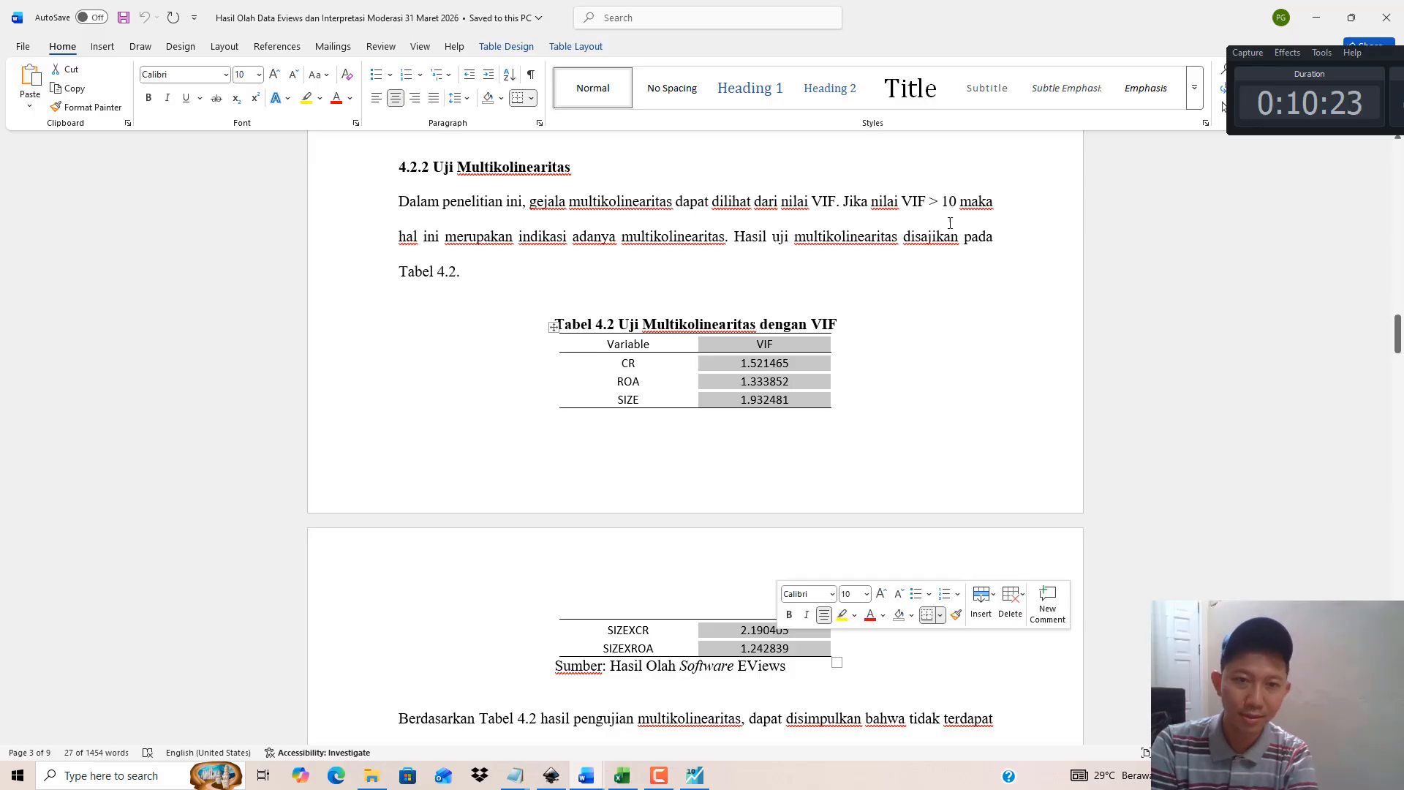
pyautogui.scroll(-3, 841, 637)
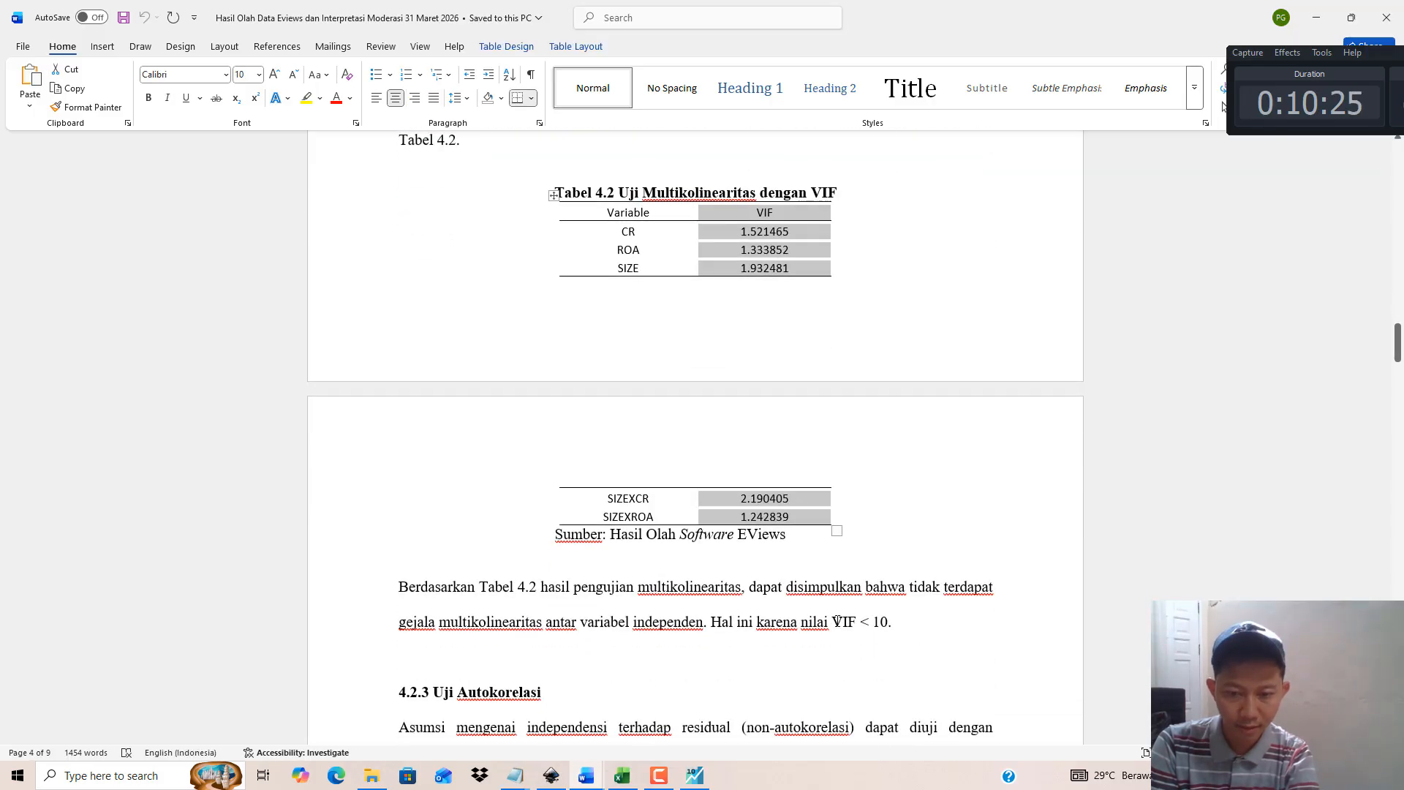
pyautogui.moveTo(832, 622); pyautogui.dragTo(887, 622)
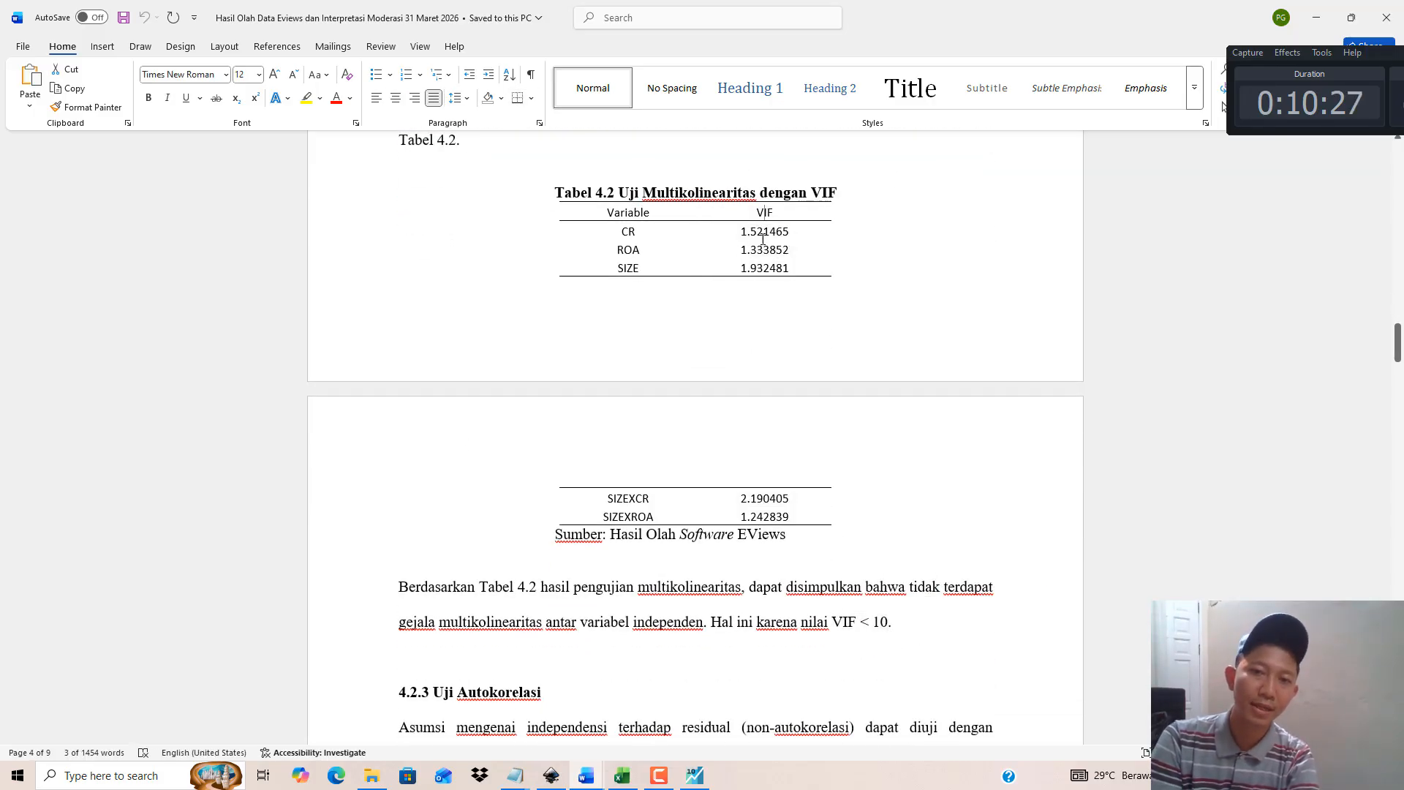
pyautogui.moveTo(764, 212); pyautogui.dragTo(764, 517)
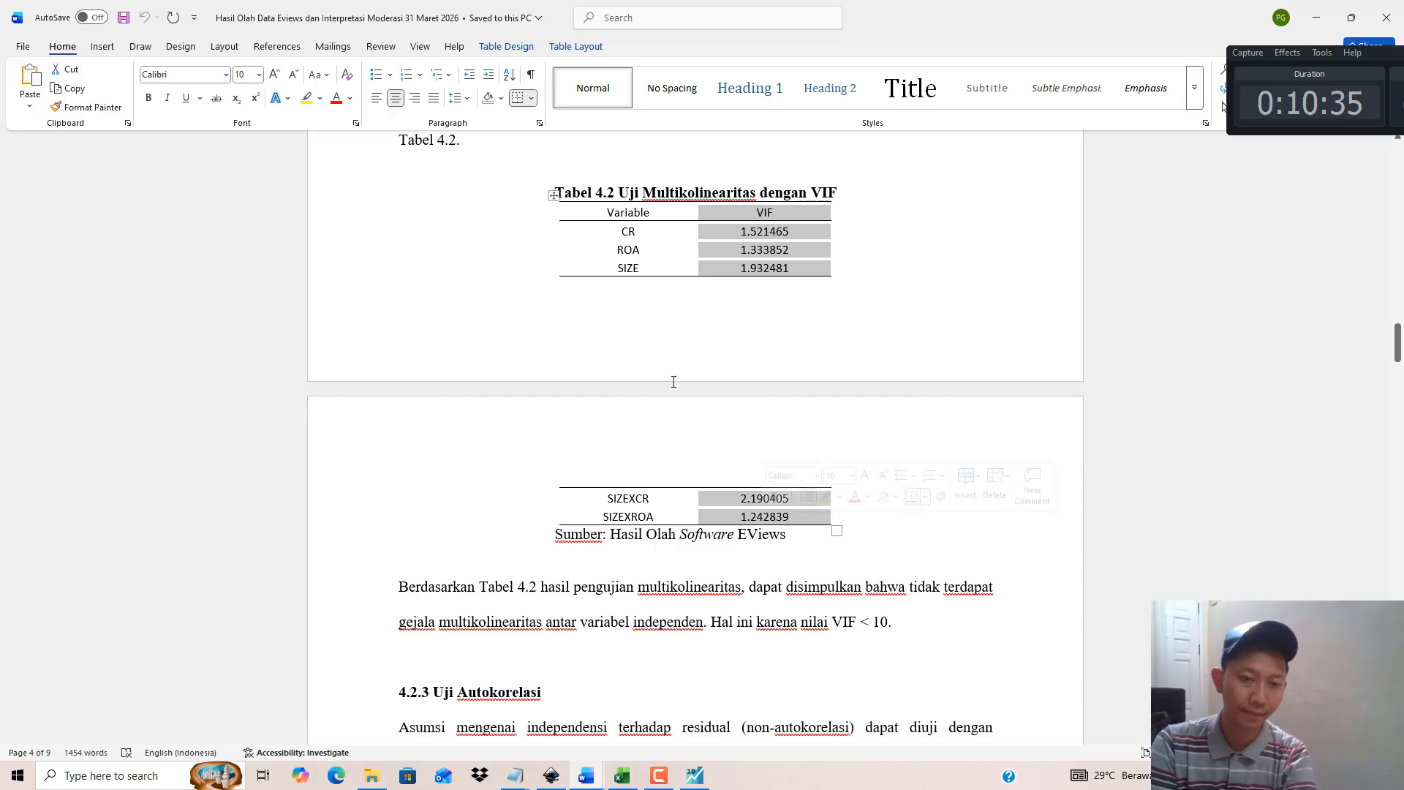
pyautogui.scroll(-8, 677, 384)
# Step: Switch to EViews, re-estimate the LNNDER equation with unchanged settings and check its Durbin-Watson stat
pyautogui.click(694, 775)
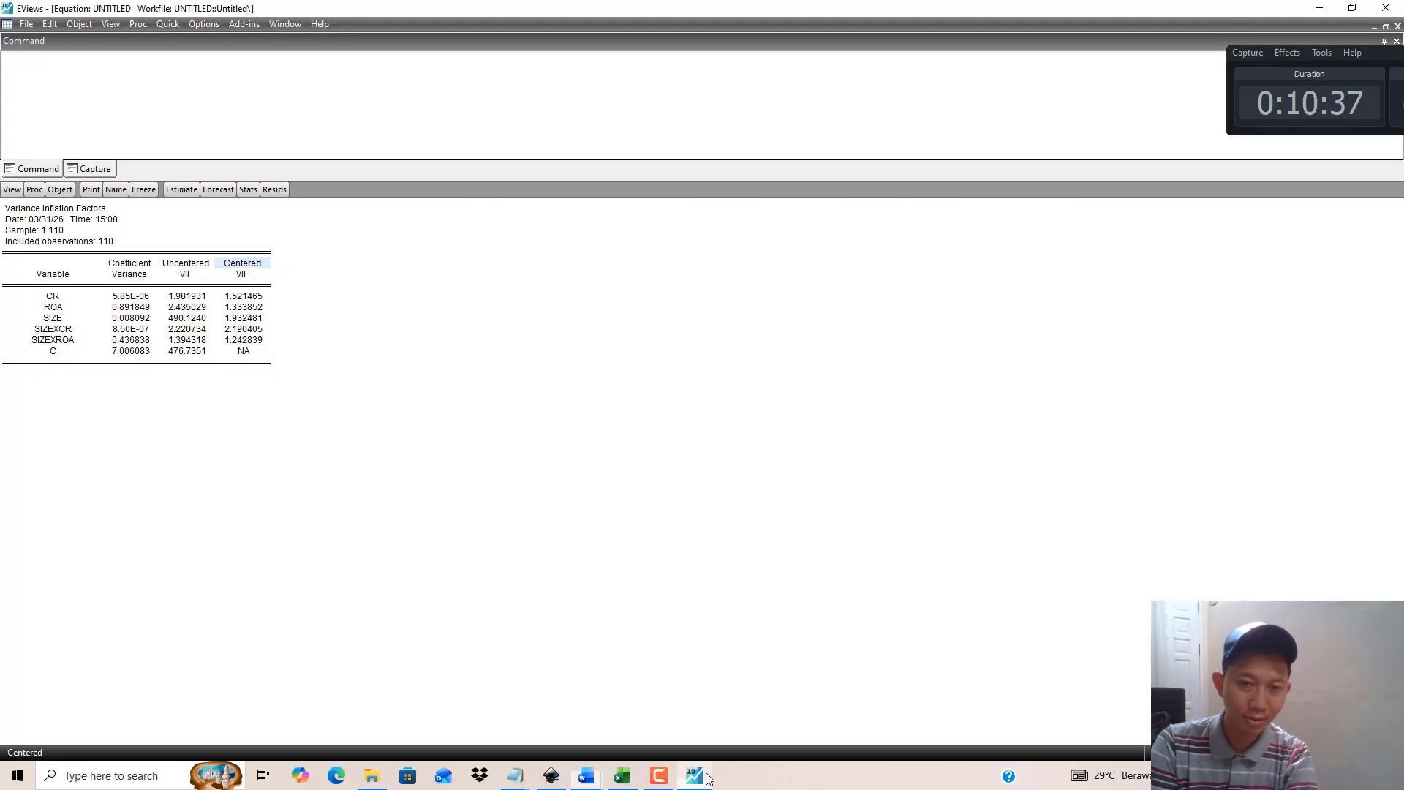
pyautogui.click(181, 190)
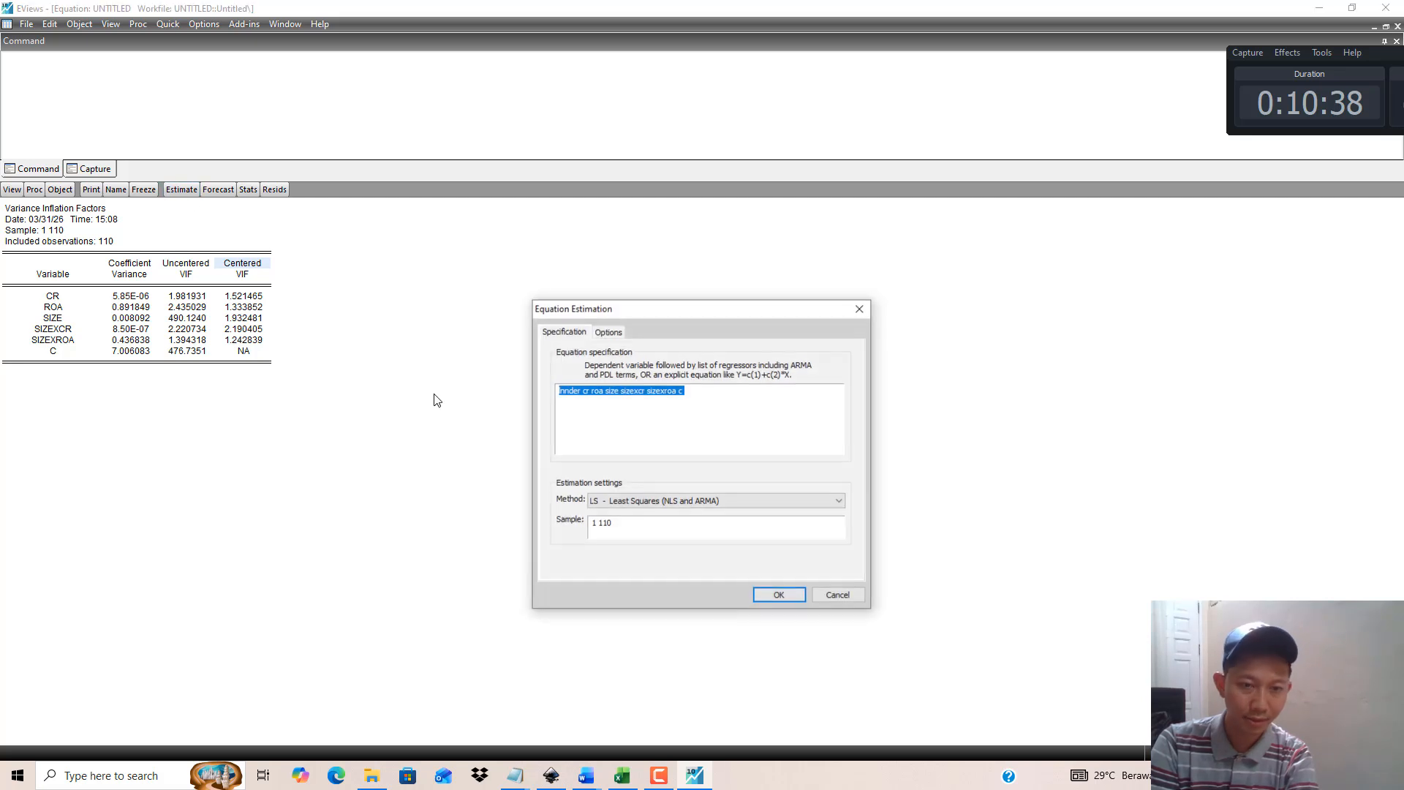
pyautogui.click(778, 594)
pyautogui.click(209, 432)
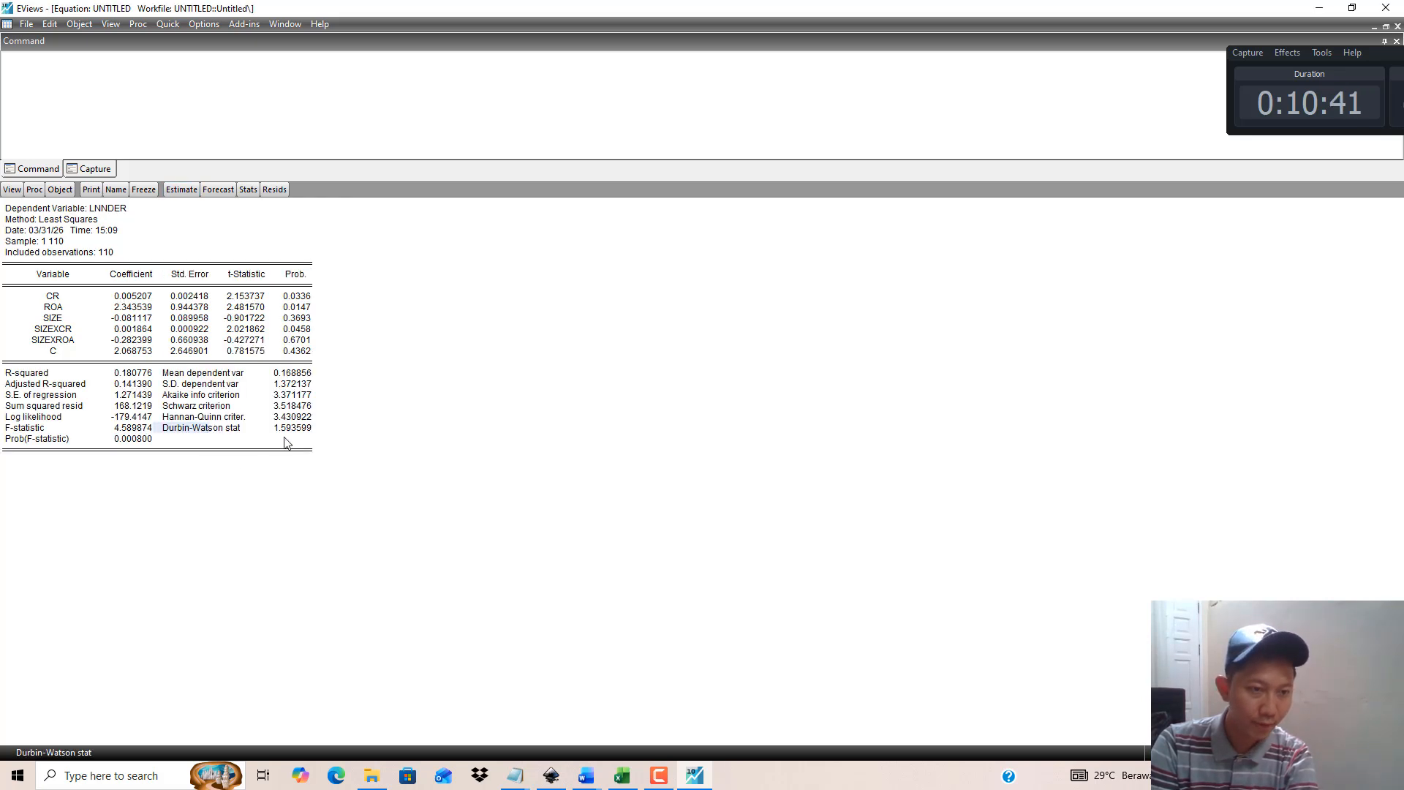
pyautogui.click(296, 434)
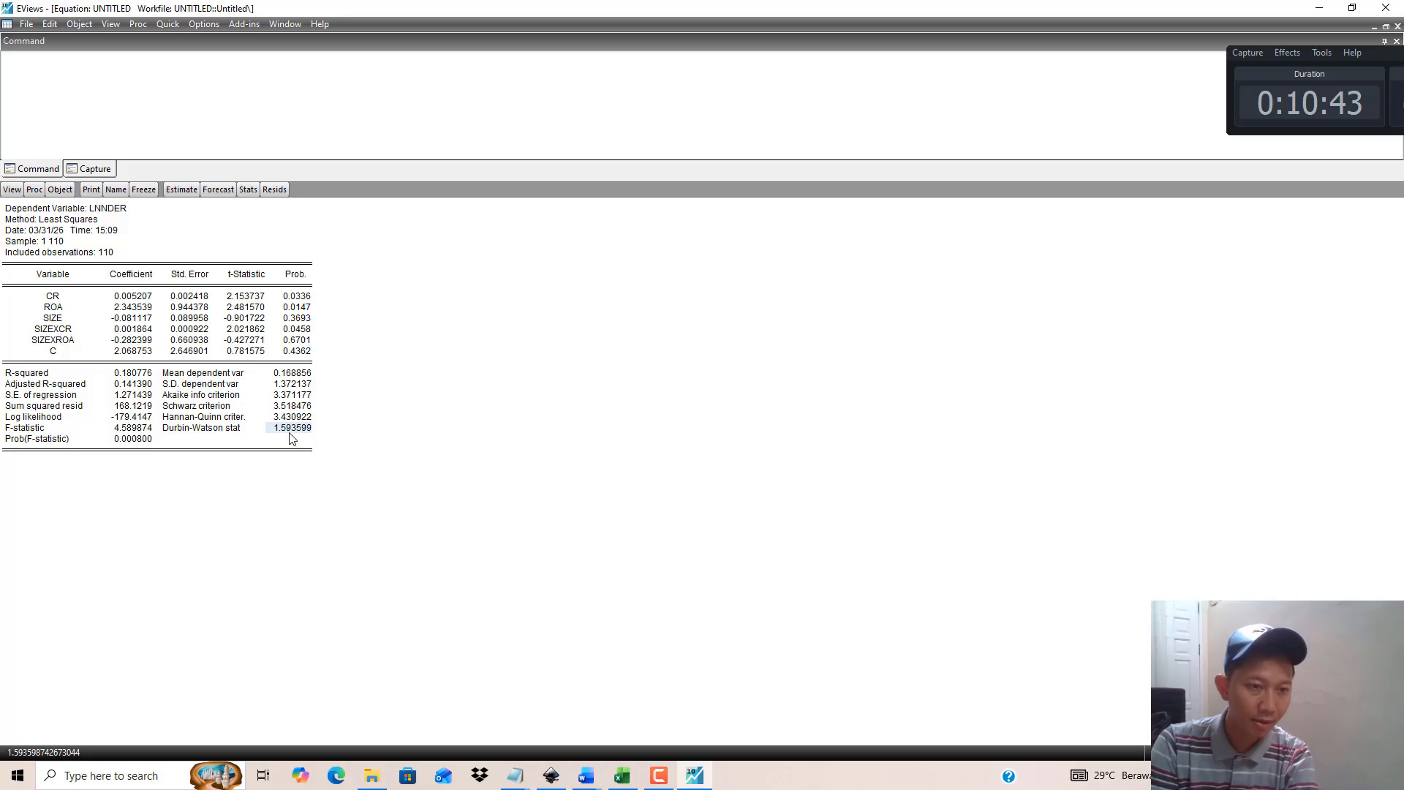
# Step: Switch to the Word appendix, highlight the Durbin-Watson stat label and value yellow in the LNNDER autocorrelation table, and save the document
pyautogui.click(589, 777)
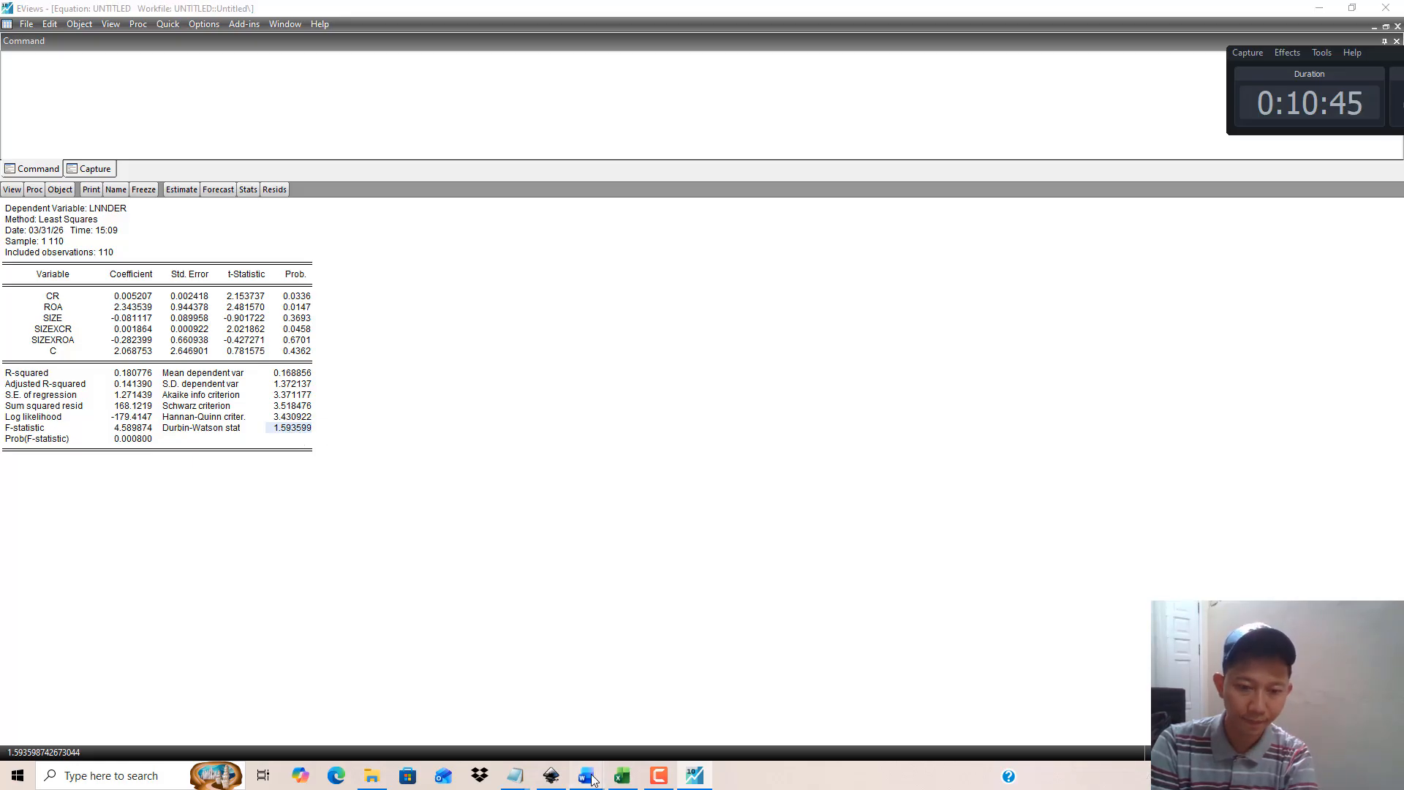
pyautogui.click(641, 737)
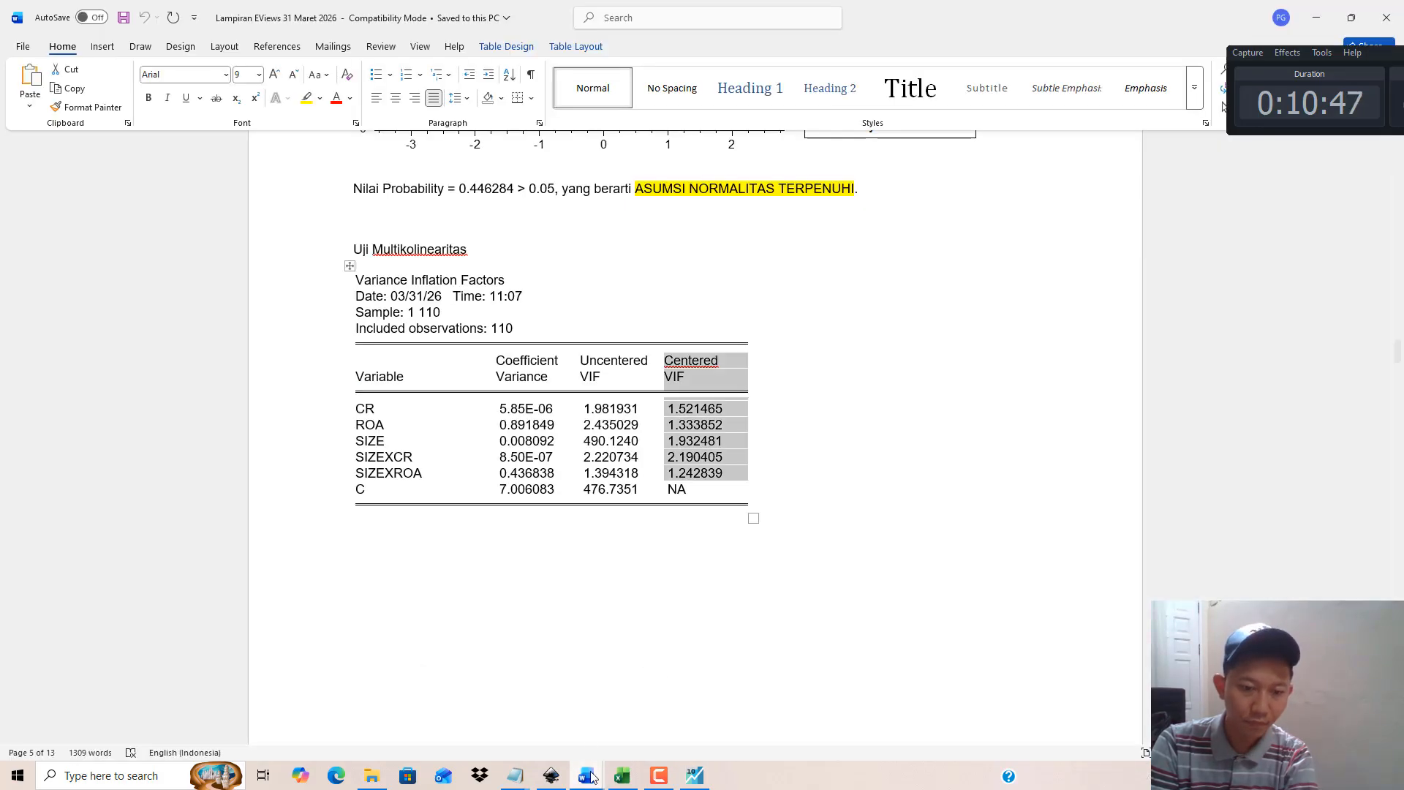
pyautogui.moveTo(592, 778)
pyautogui.click(545, 704)
pyautogui.scroll(-4, 545, 704)
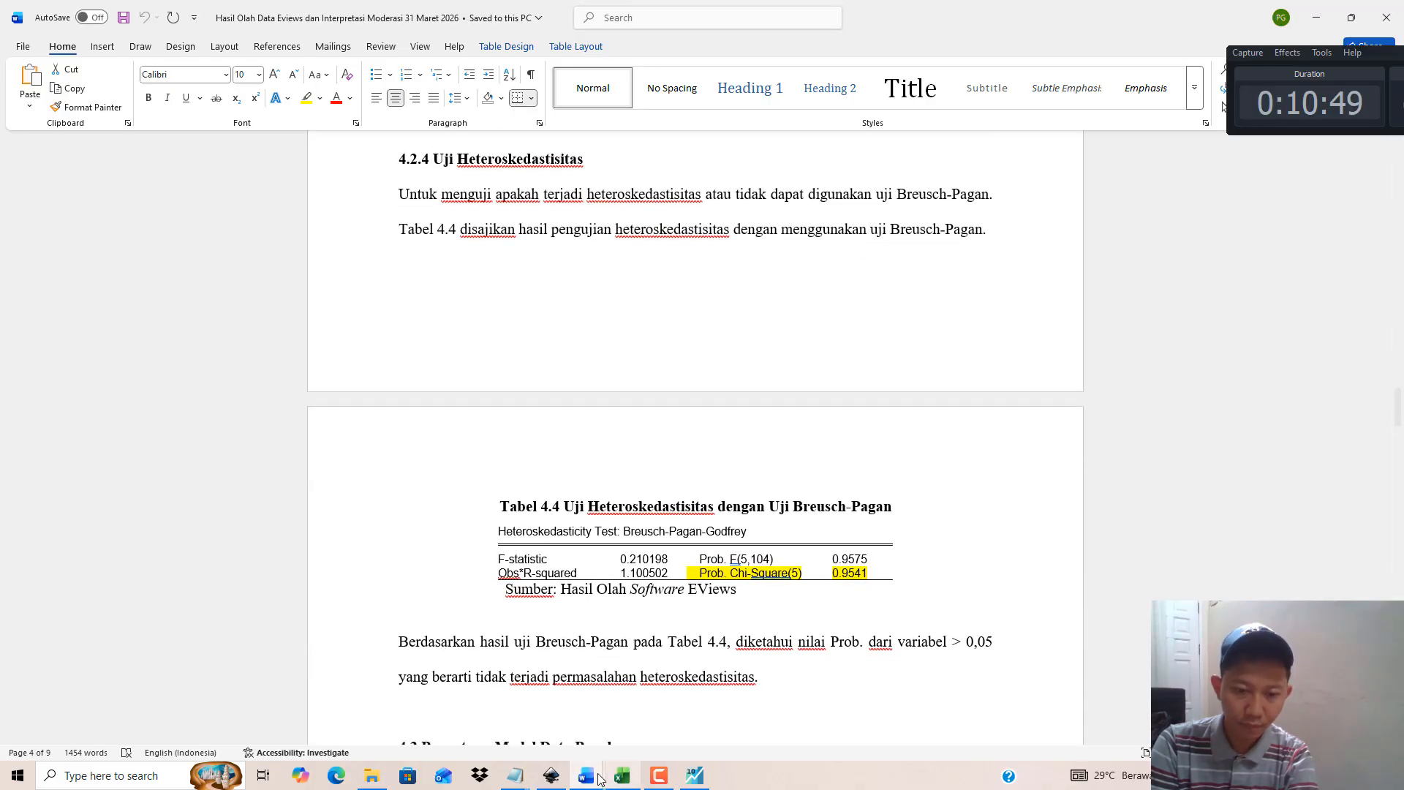
pyautogui.click(636, 702)
pyautogui.scroll(-5, 646, 501)
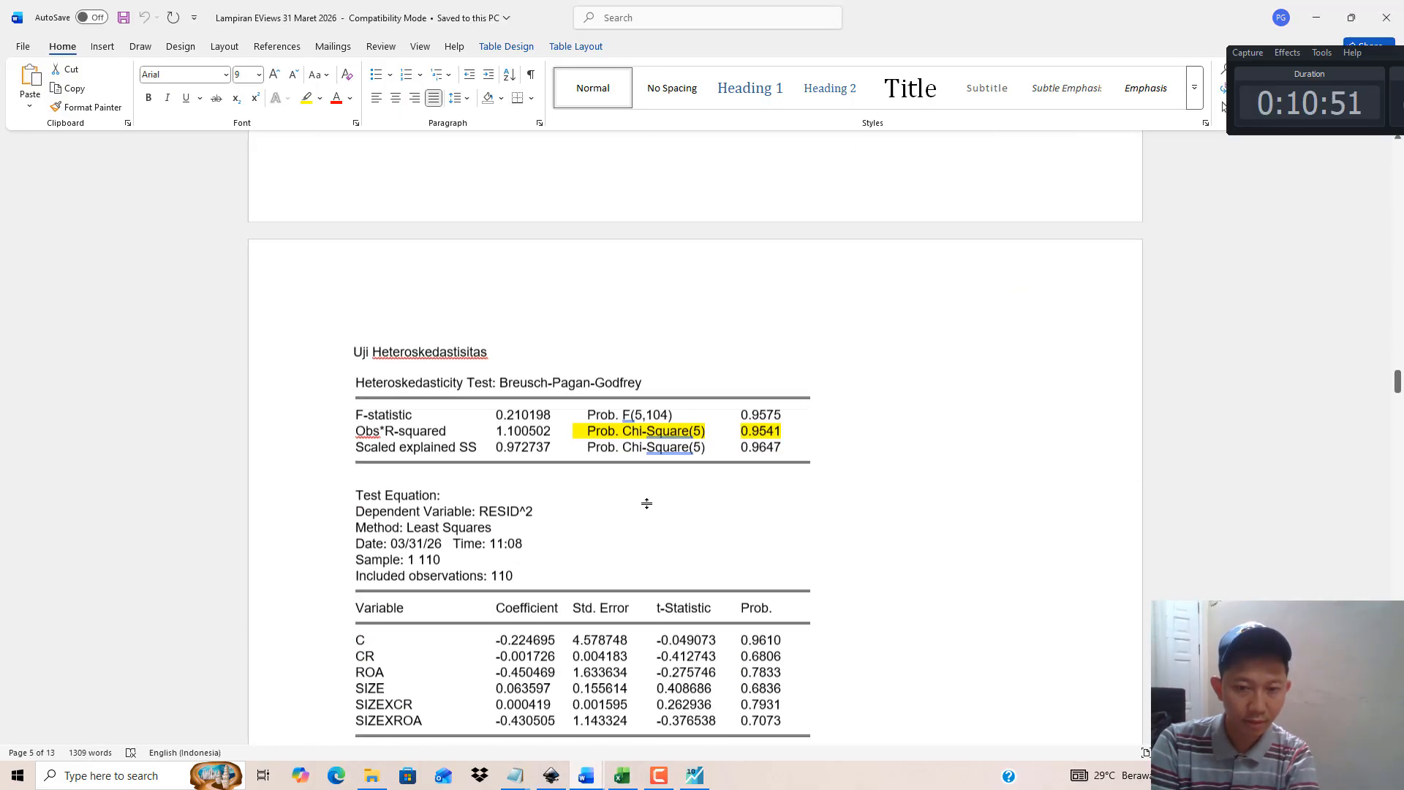
pyautogui.scroll(-8, 646, 503)
pyautogui.scroll(9, 628, 486)
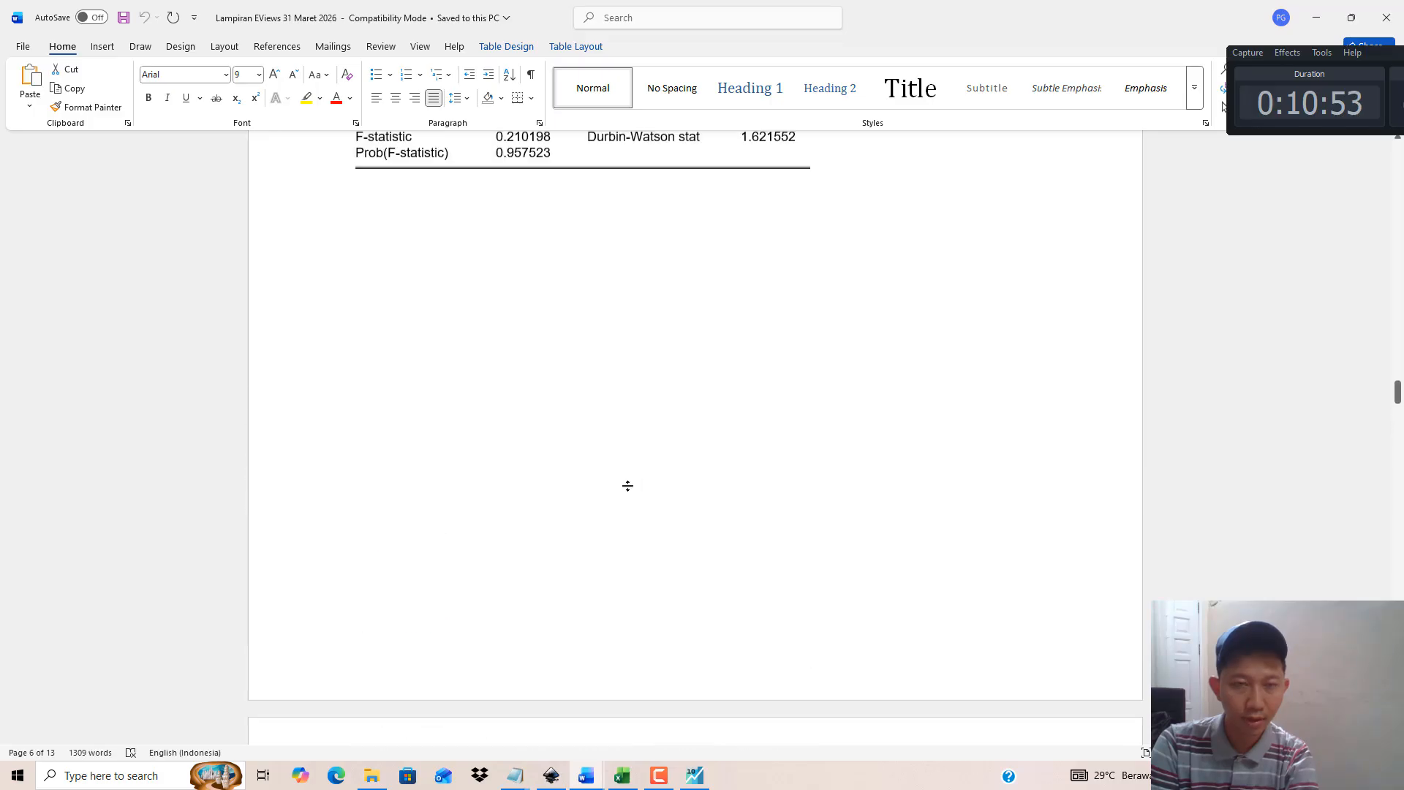
pyautogui.scroll(-12, 620, 506)
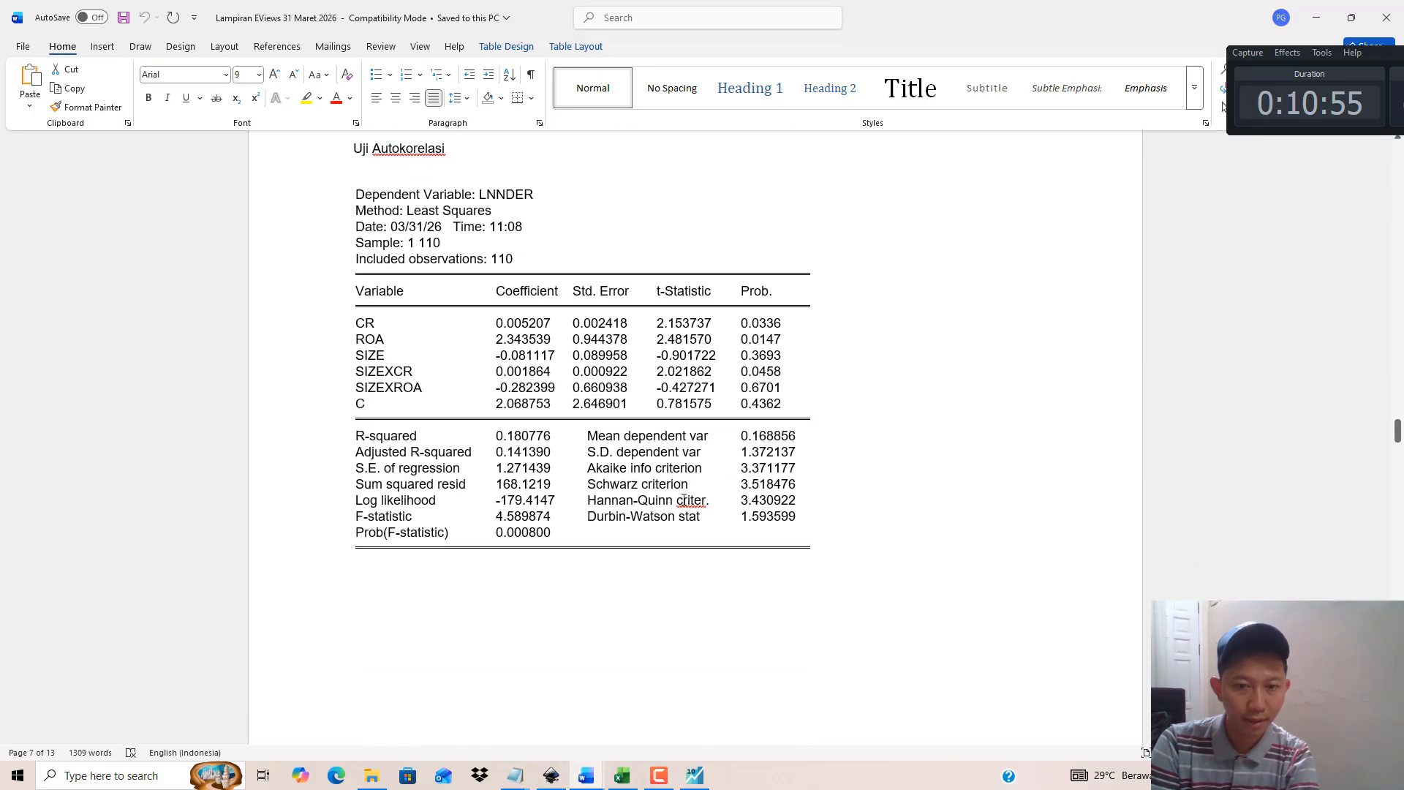
pyautogui.moveTo(679, 527); pyautogui.dragTo(794, 519)
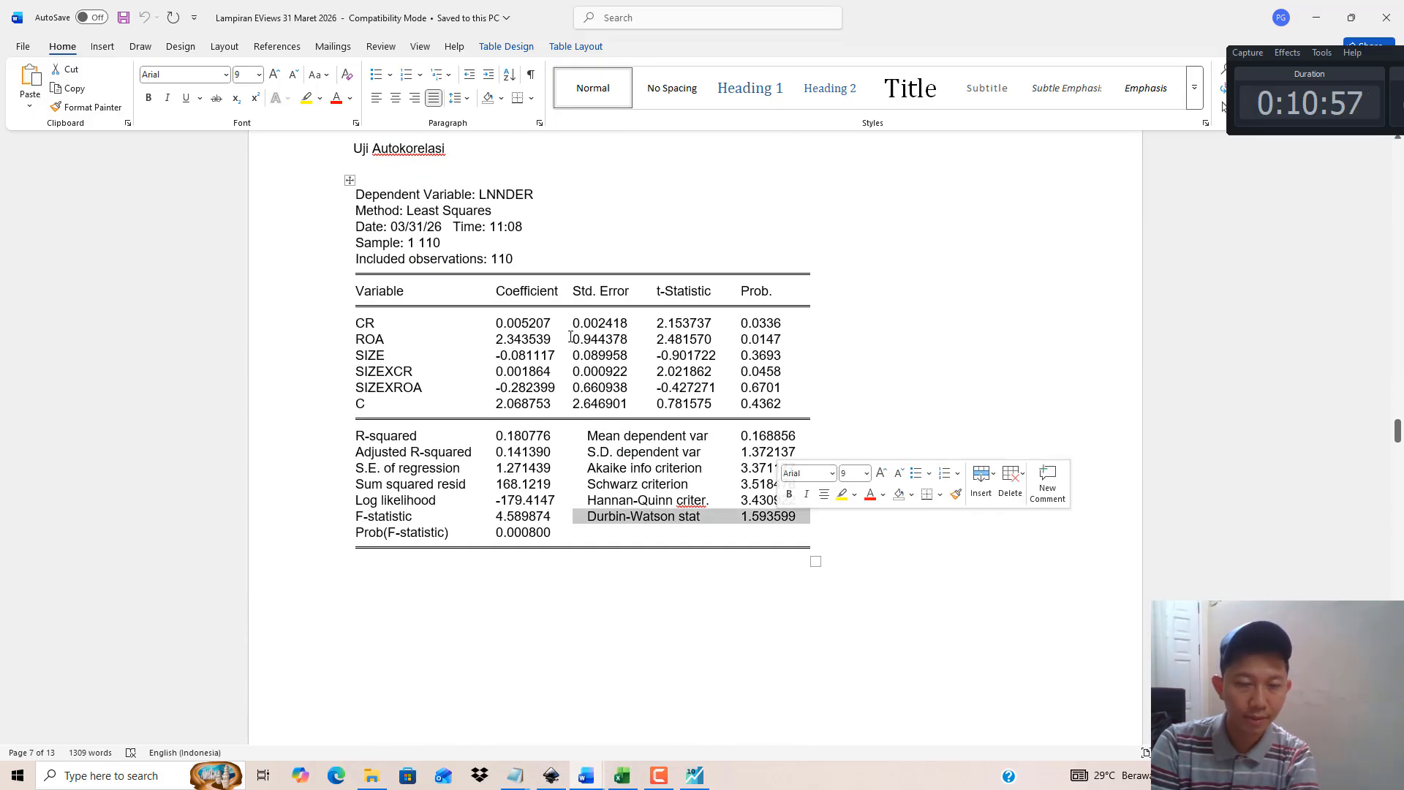
pyautogui.click(305, 98)
pyautogui.hotkey('ctrl', 's')
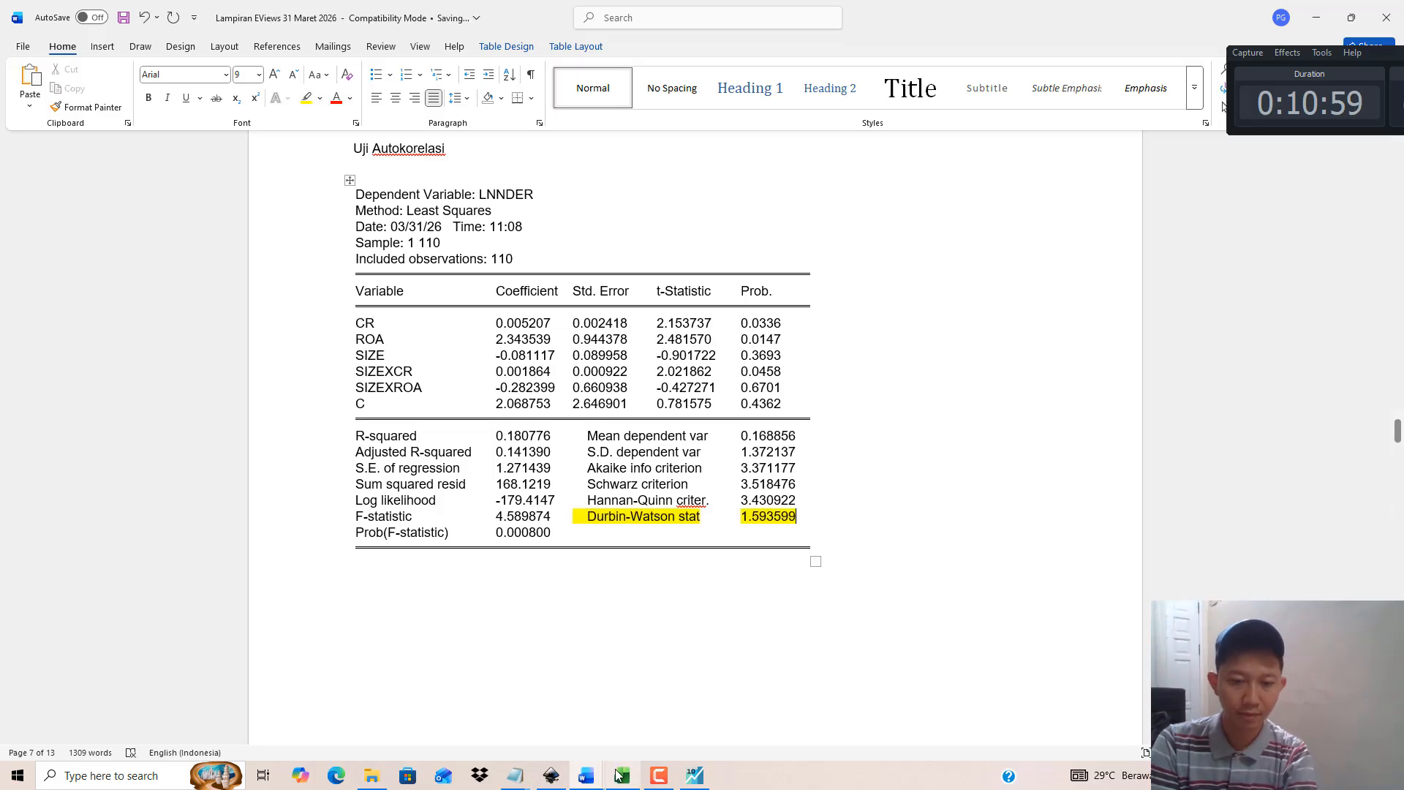
# Step: Switch to the interpretation document, highlight the Durbin-Watson stat label and value yellow in Tabel 4.3, and review the autocorrelation conclusion
pyautogui.click(589, 777)
pyautogui.click(559, 719)
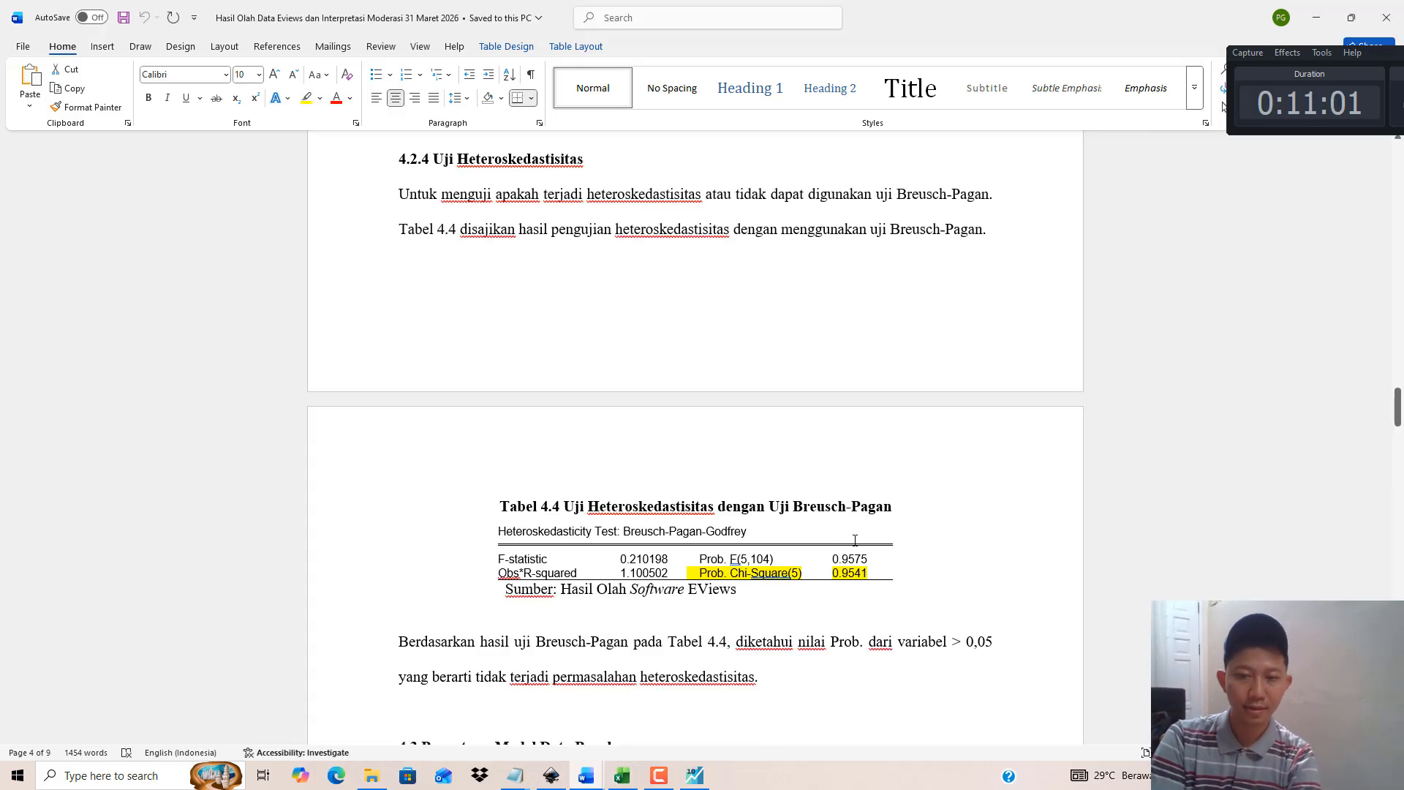
pyautogui.scroll(-6, 801, 467)
pyautogui.scroll(8, 801, 467)
pyautogui.scroll(7, 801, 467)
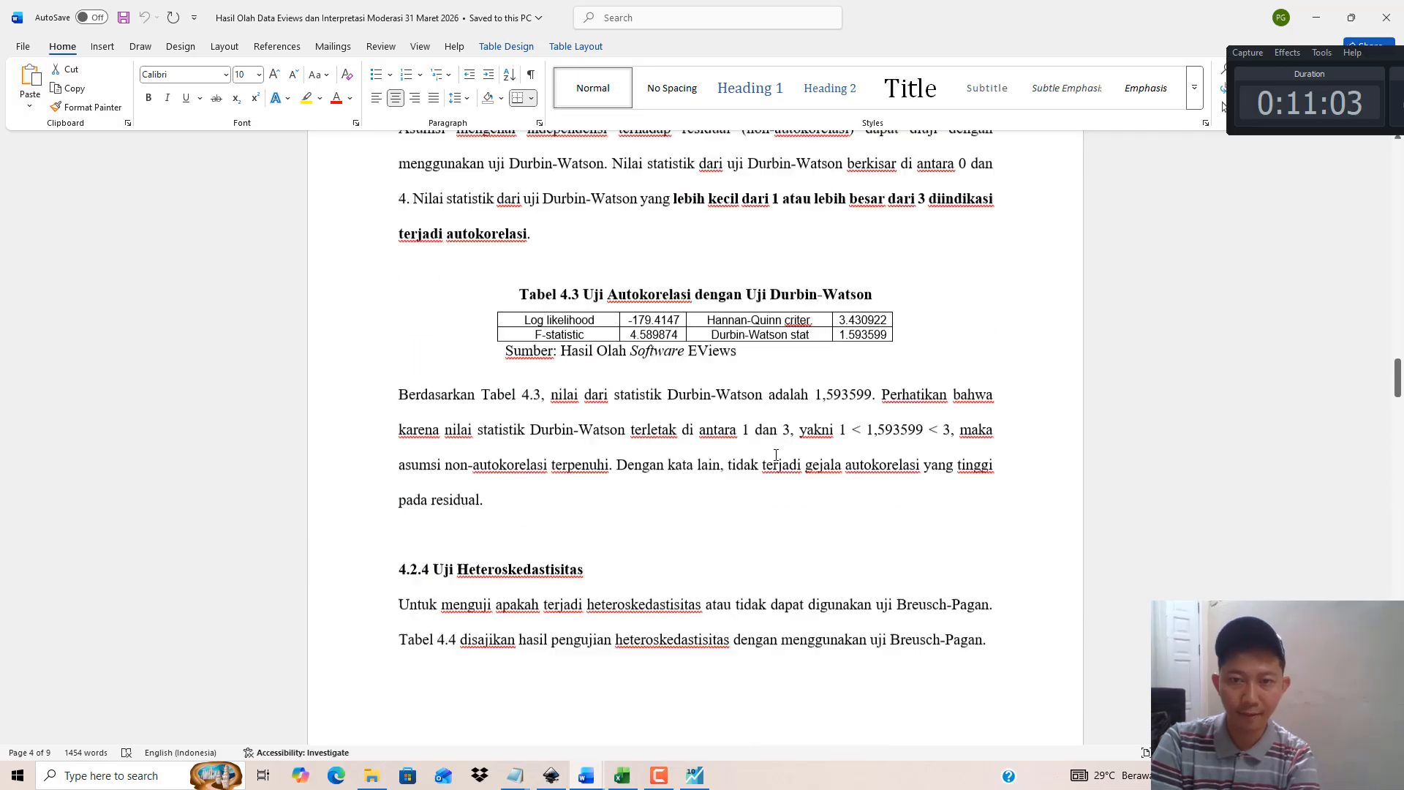
pyautogui.scroll(-2, 814, 442)
pyautogui.moveTo(811, 451); pyautogui.dragTo(878, 451)
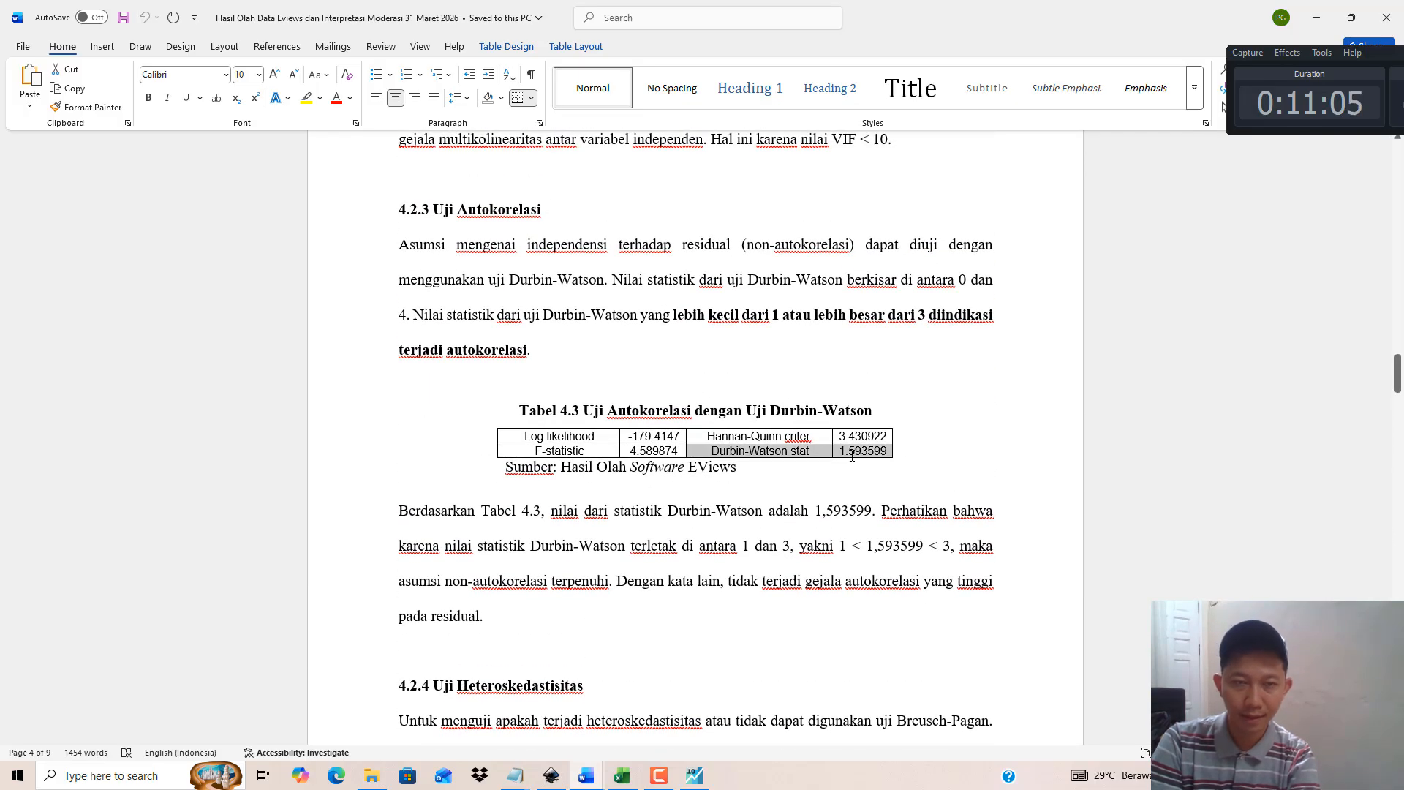
pyautogui.click(306, 97)
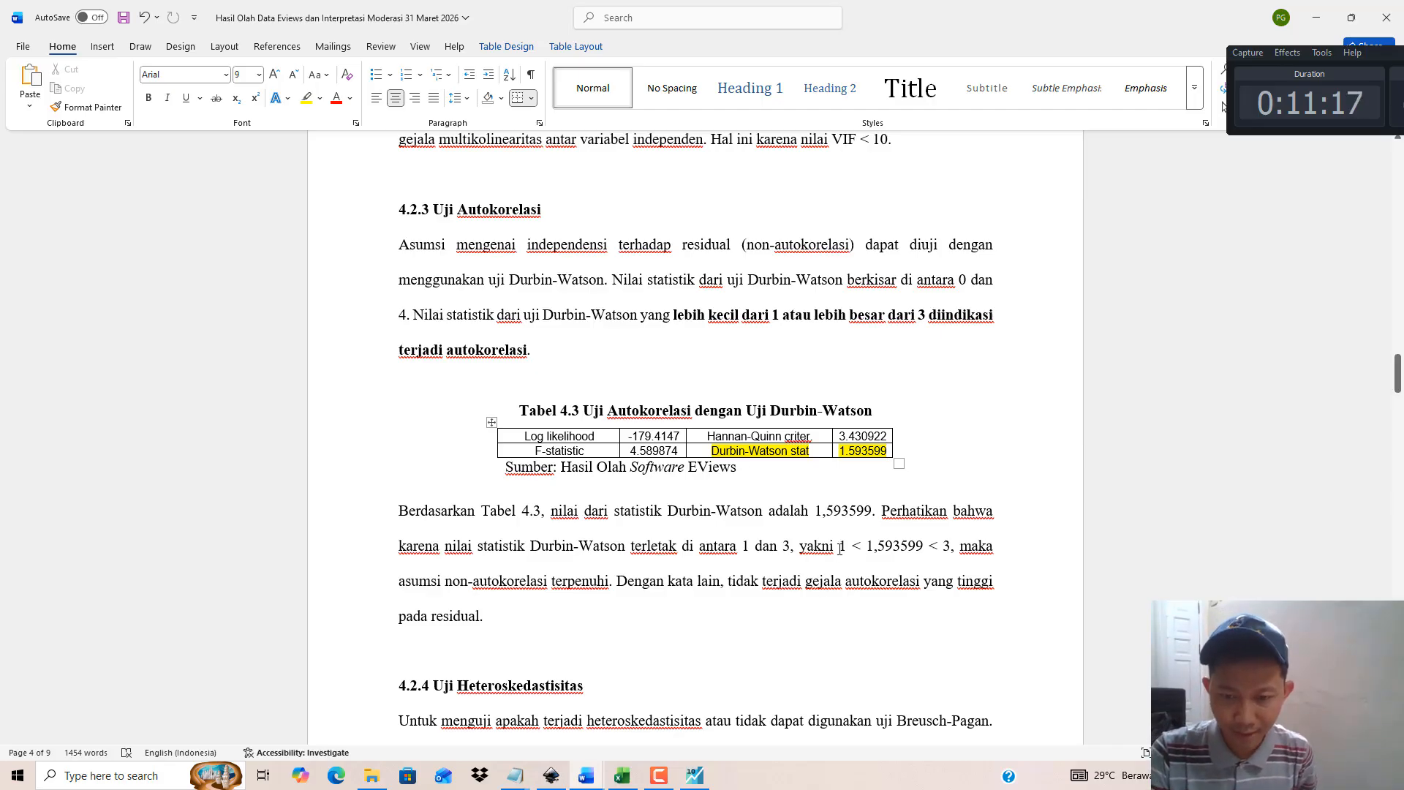
pyautogui.moveTo(840, 547); pyautogui.dragTo(928, 547)
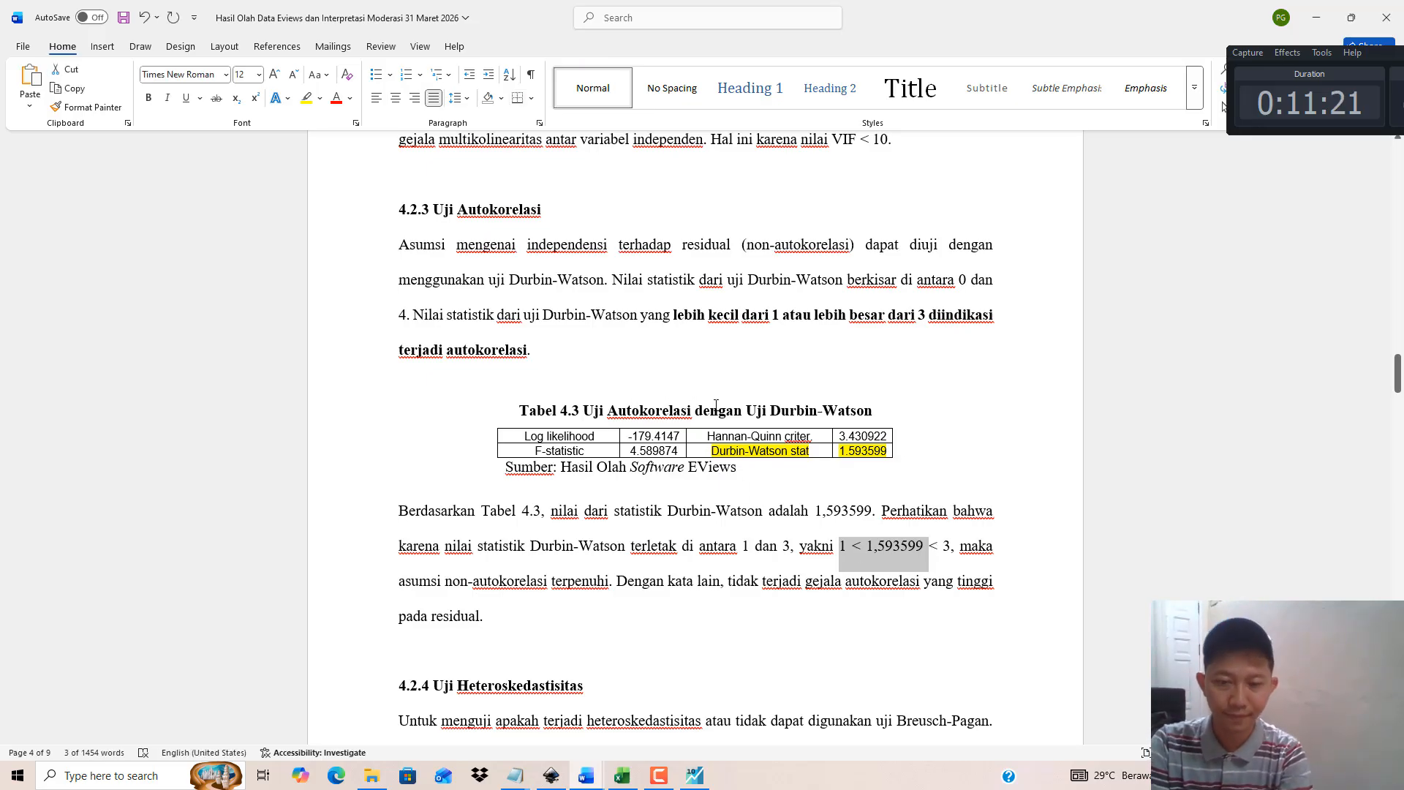
pyautogui.scroll(-5, 723, 403)
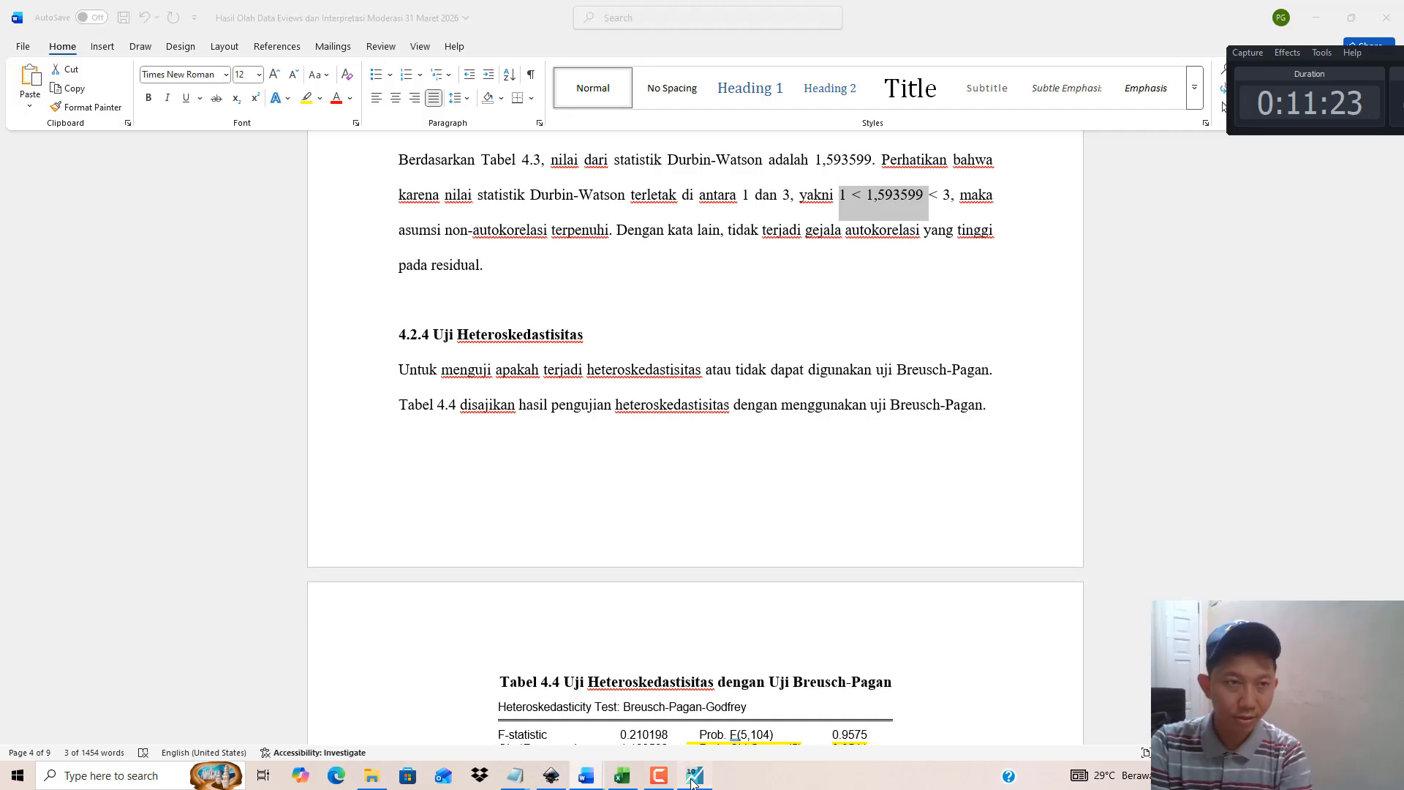
# Step: Switch to EViews, run the Breusch-Pagan-Godfrey heteroskedasticity test on the LNNDER equation, and check the Obs*R-squared Prob. Chi-Square(5) value
pyautogui.hotkey('alt', 'Tab')
pyautogui.click(110, 24)
pyautogui.moveTo(219, 158)
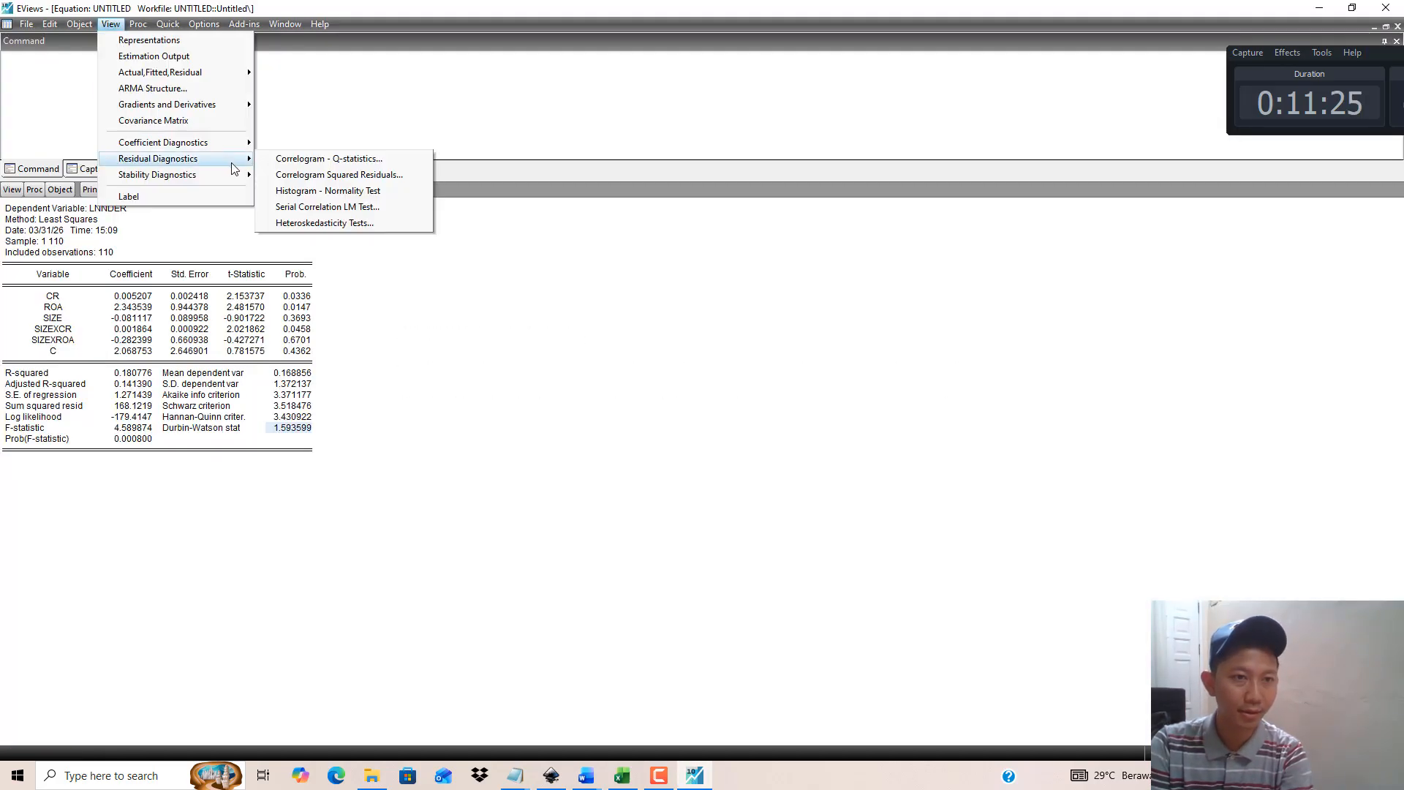
pyautogui.click(353, 224)
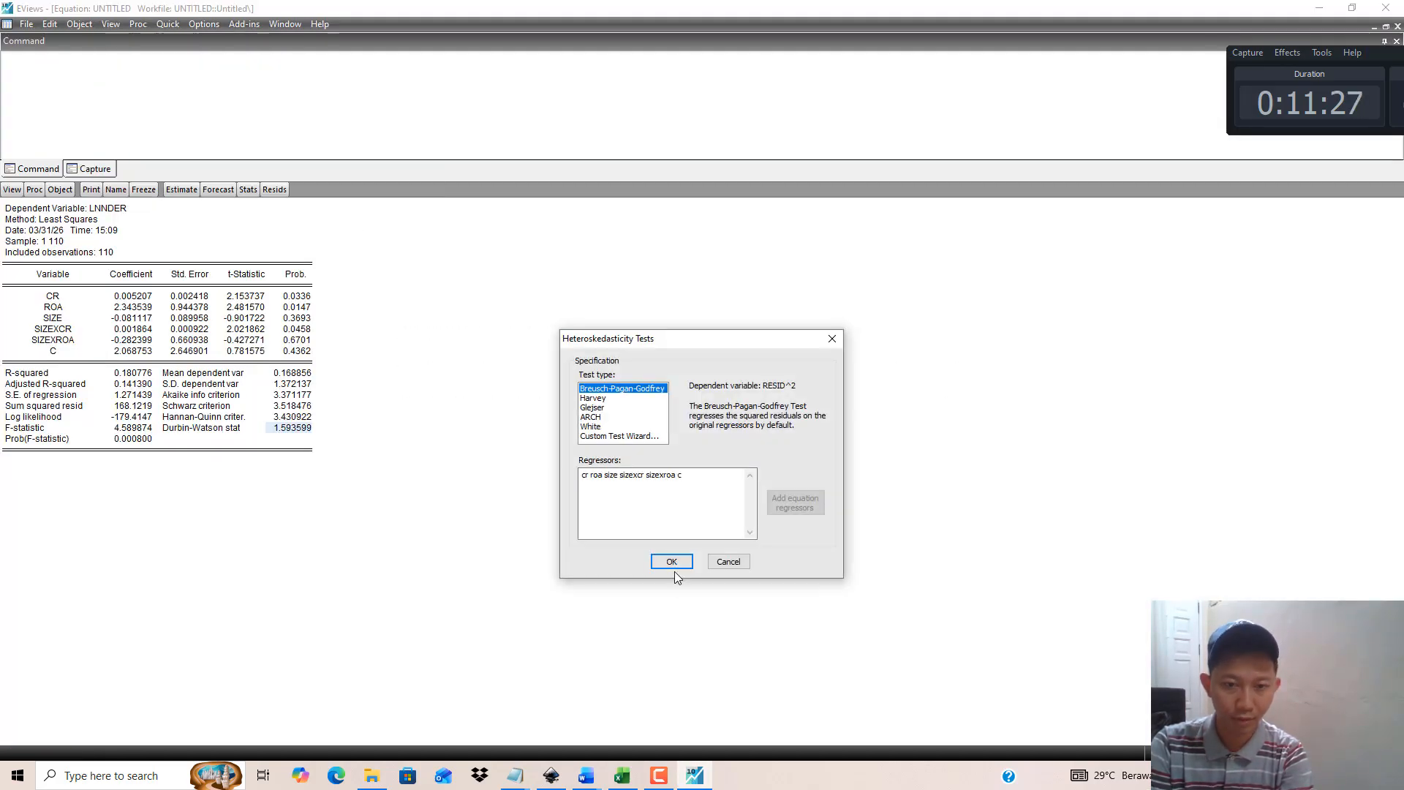
pyautogui.click(673, 567)
pyautogui.click(255, 243)
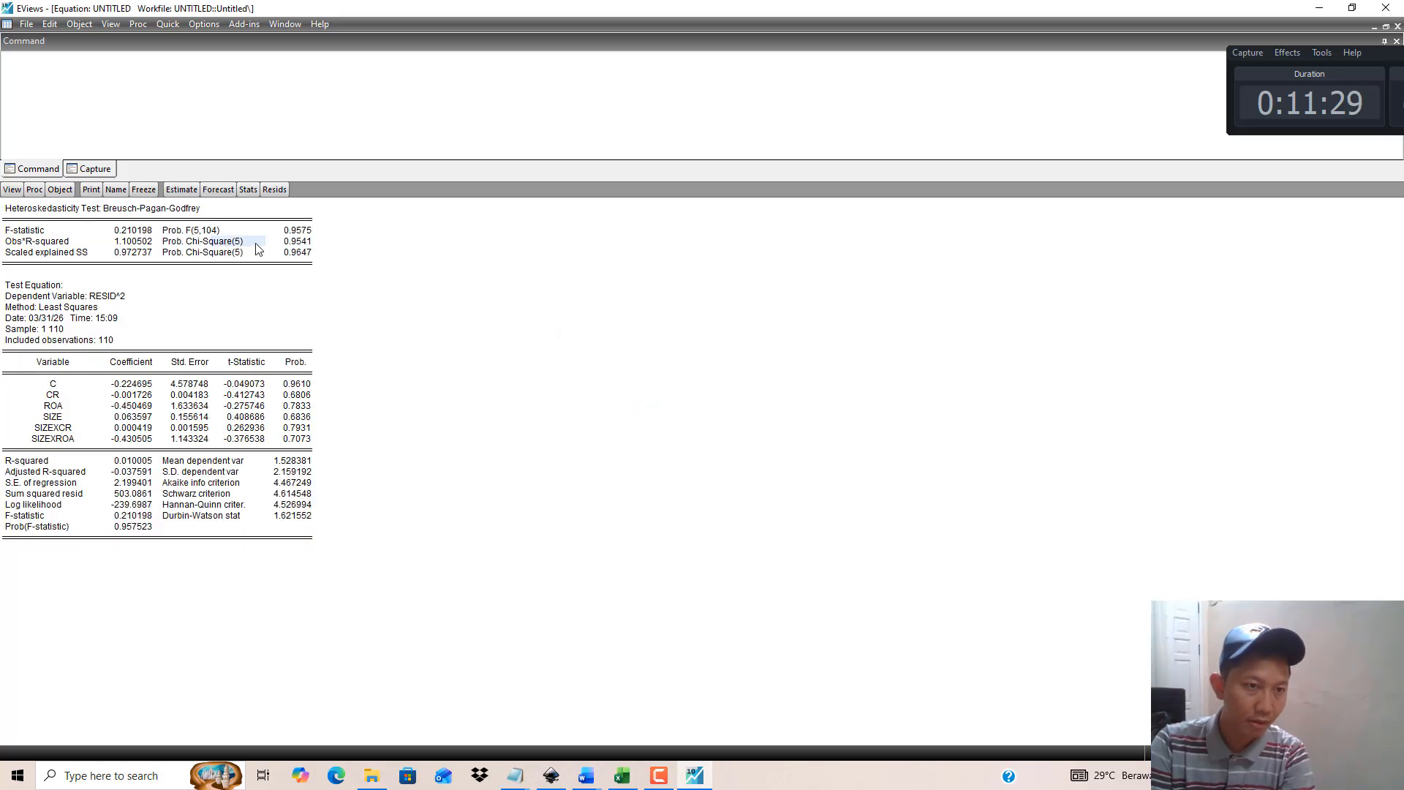
pyautogui.click(284, 243)
pyautogui.click(235, 244)
pyautogui.click(297, 244)
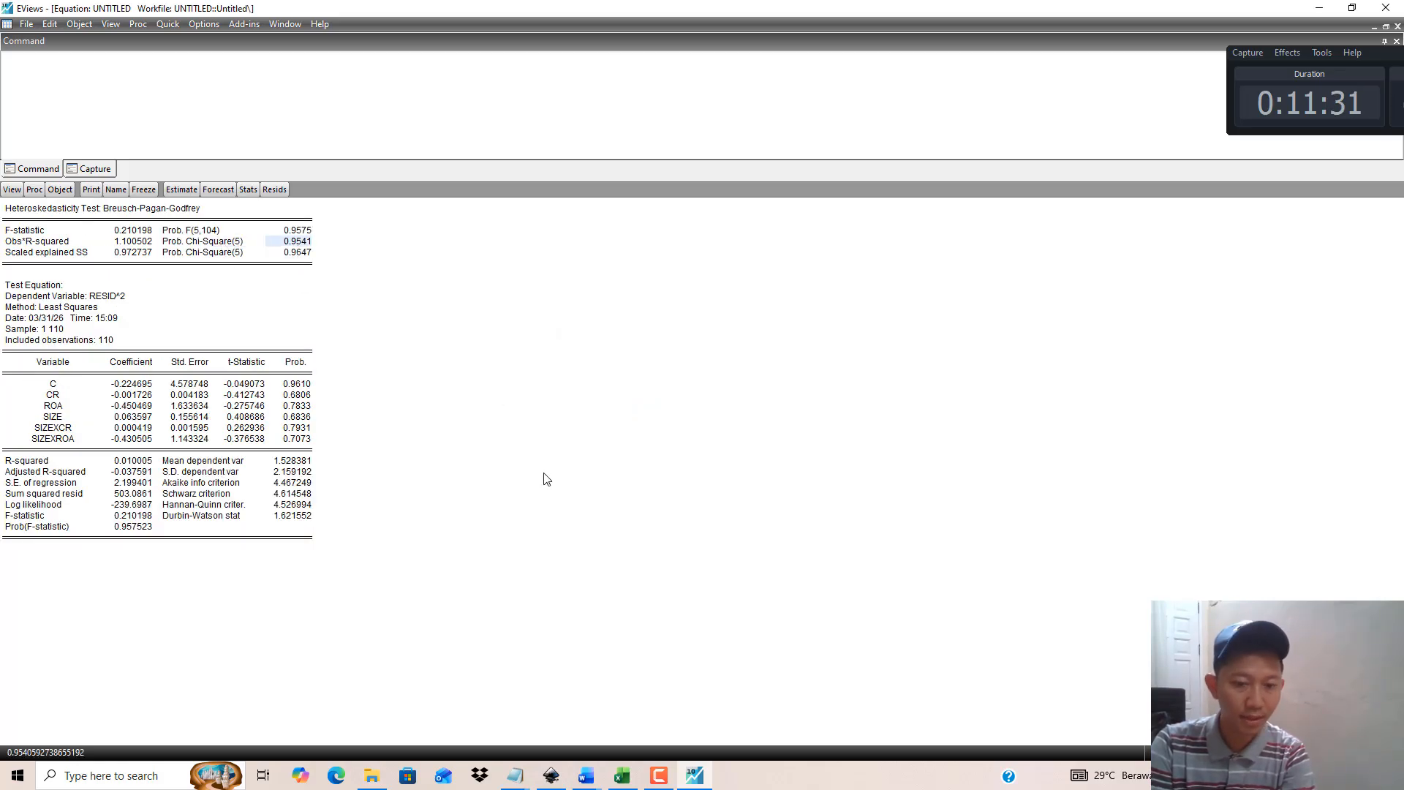
# Step: Switch to the Word appendix and compare the highlighted Prob. Chi-Square(5) value in its Breusch-Pagan-Godfrey table
pyautogui.moveTo(586, 774)
pyautogui.click(645, 721)
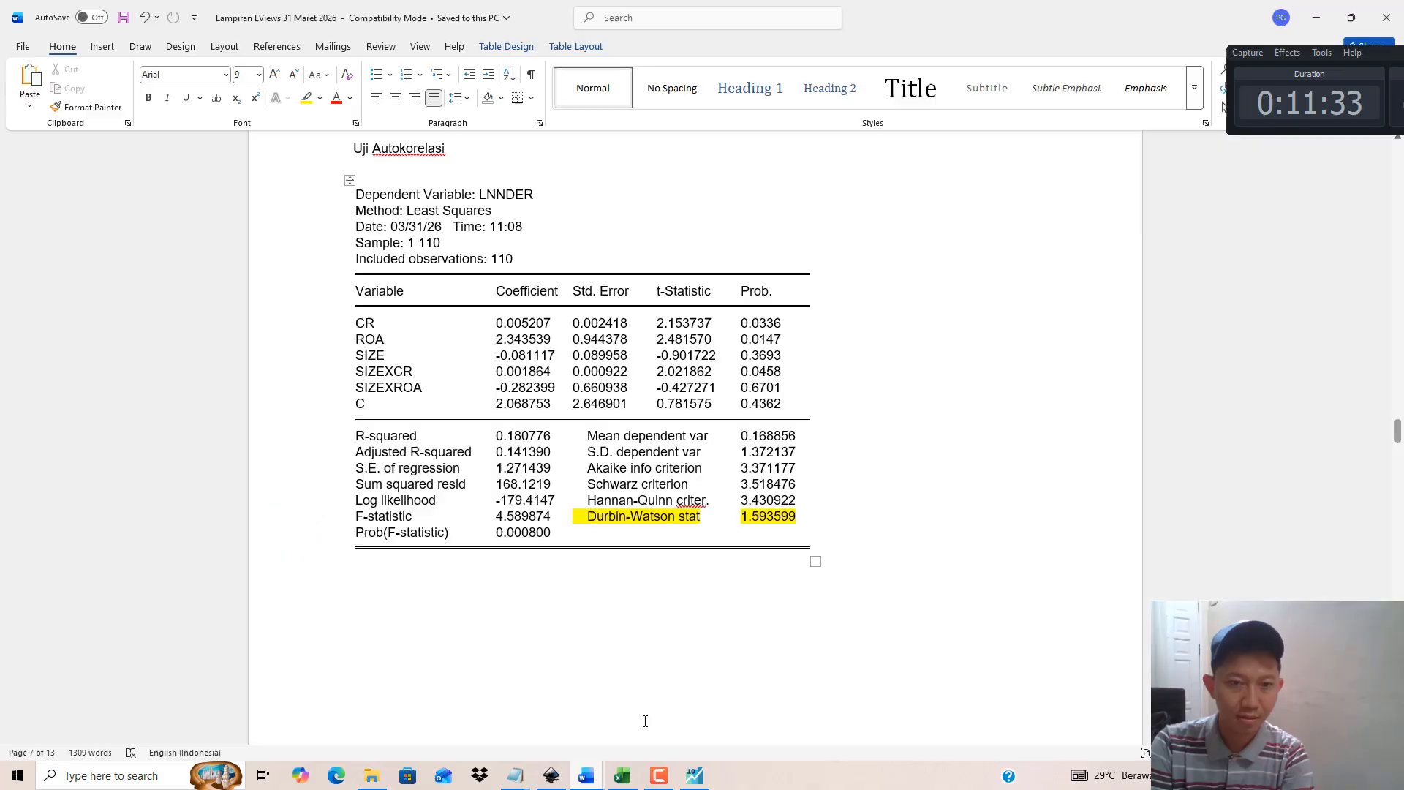
pyautogui.scroll(15, 545, 454)
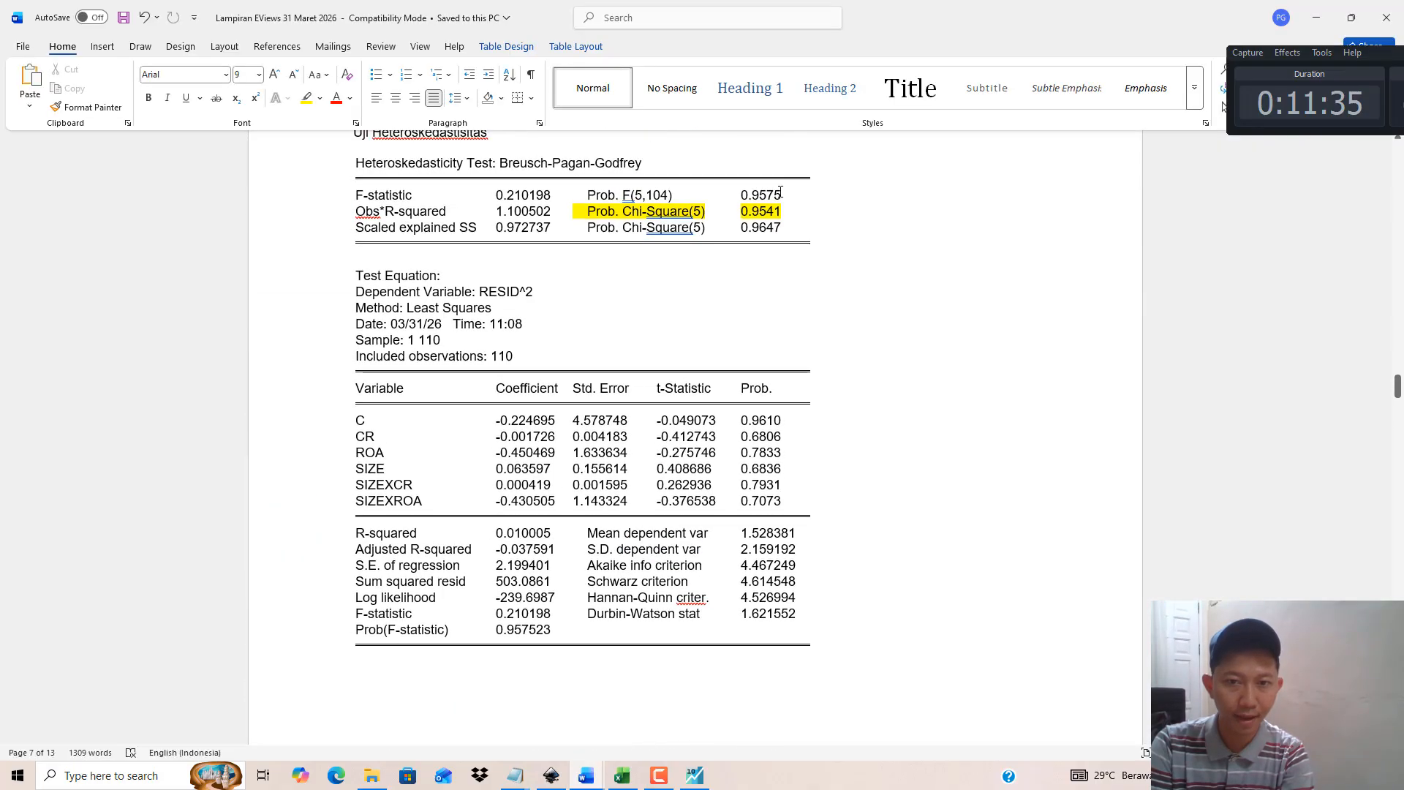
pyautogui.moveTo(779, 213); pyautogui.dragTo(720, 213)
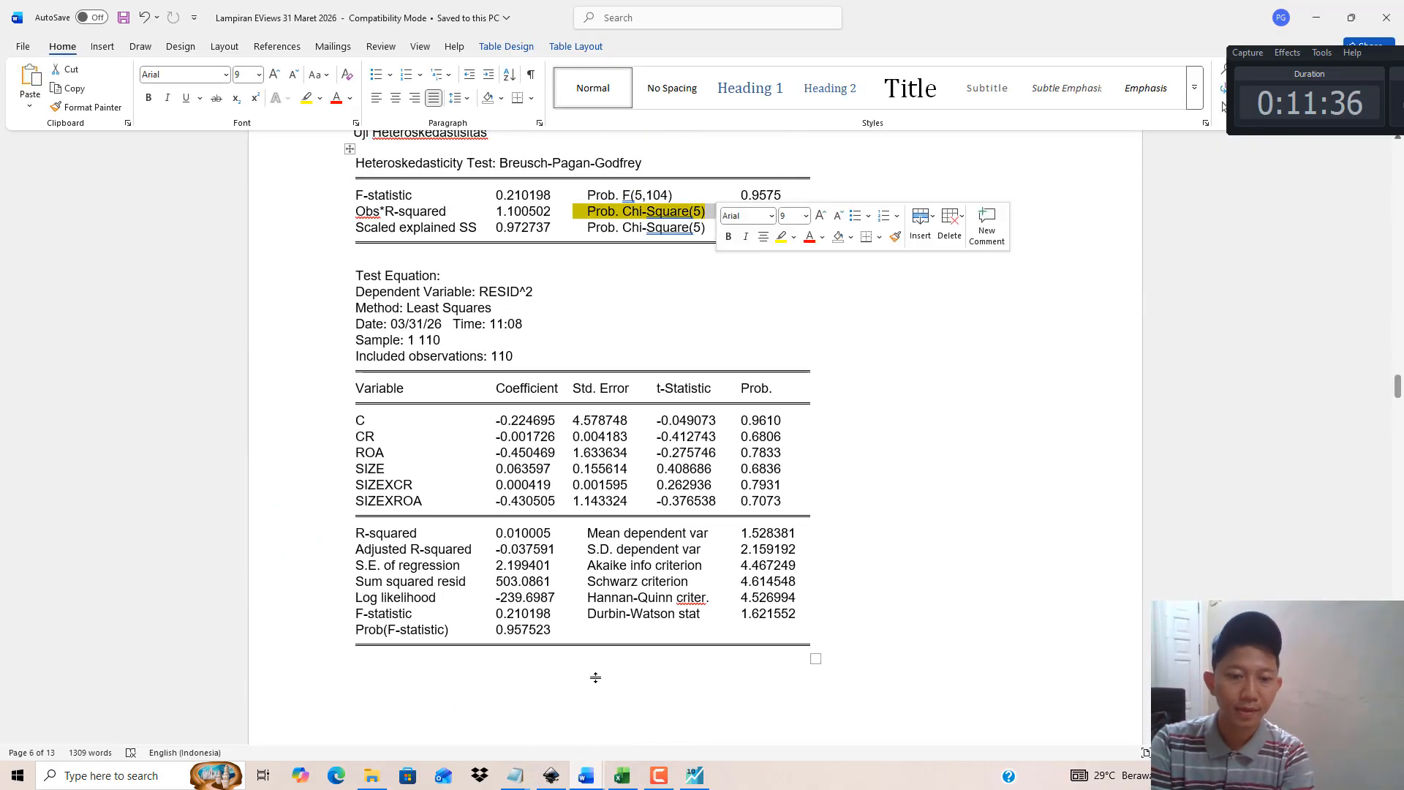
# Step: Switch to the interpretation document and review Tabel 4.4 and the Prob. > 0,05 heteroskedasticity conclusion
pyautogui.click(591, 782)
pyautogui.click(508, 710)
pyautogui.scroll(-5, 643, 504)
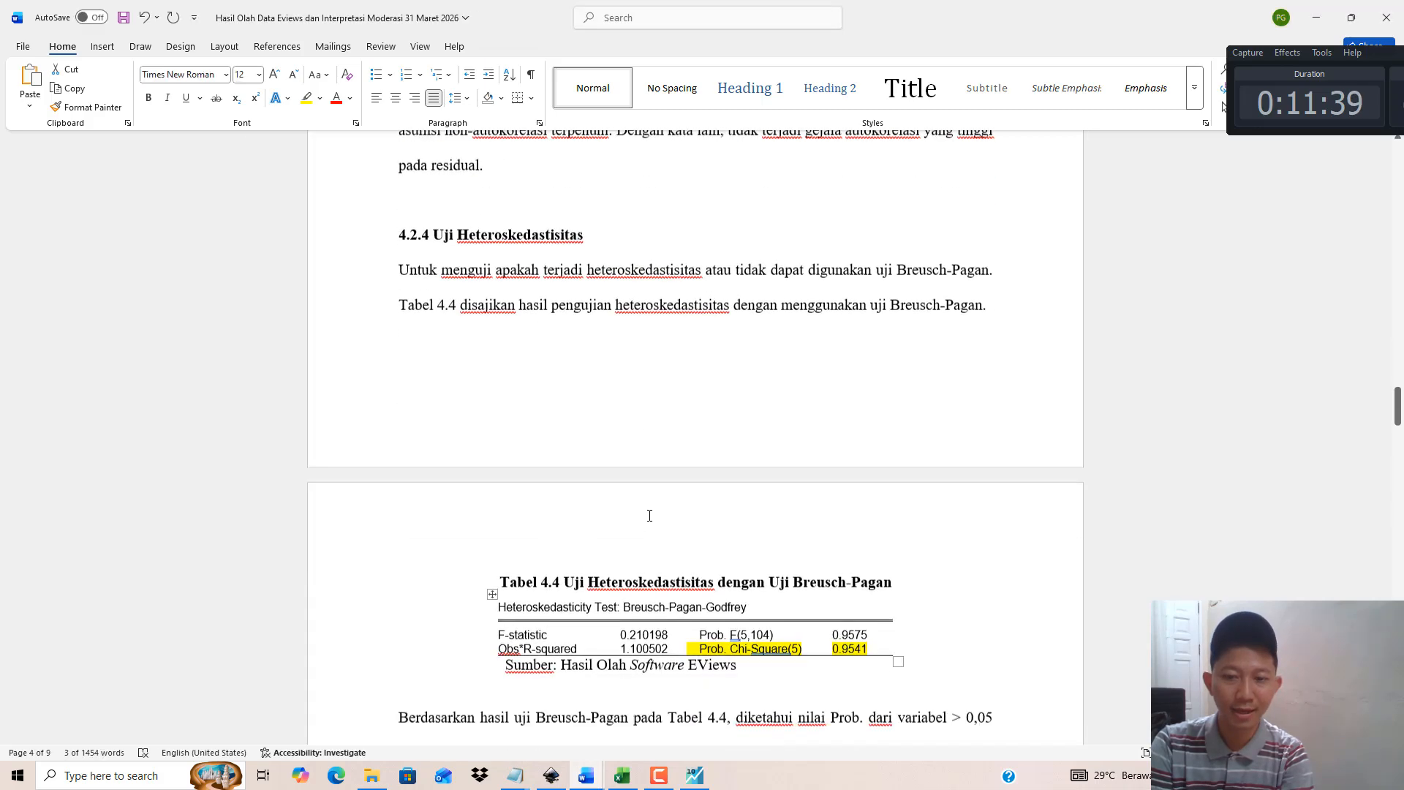
pyautogui.scroll(-1, 699, 488)
pyautogui.moveTo(753, 474); pyautogui.dragTo(761, 515)
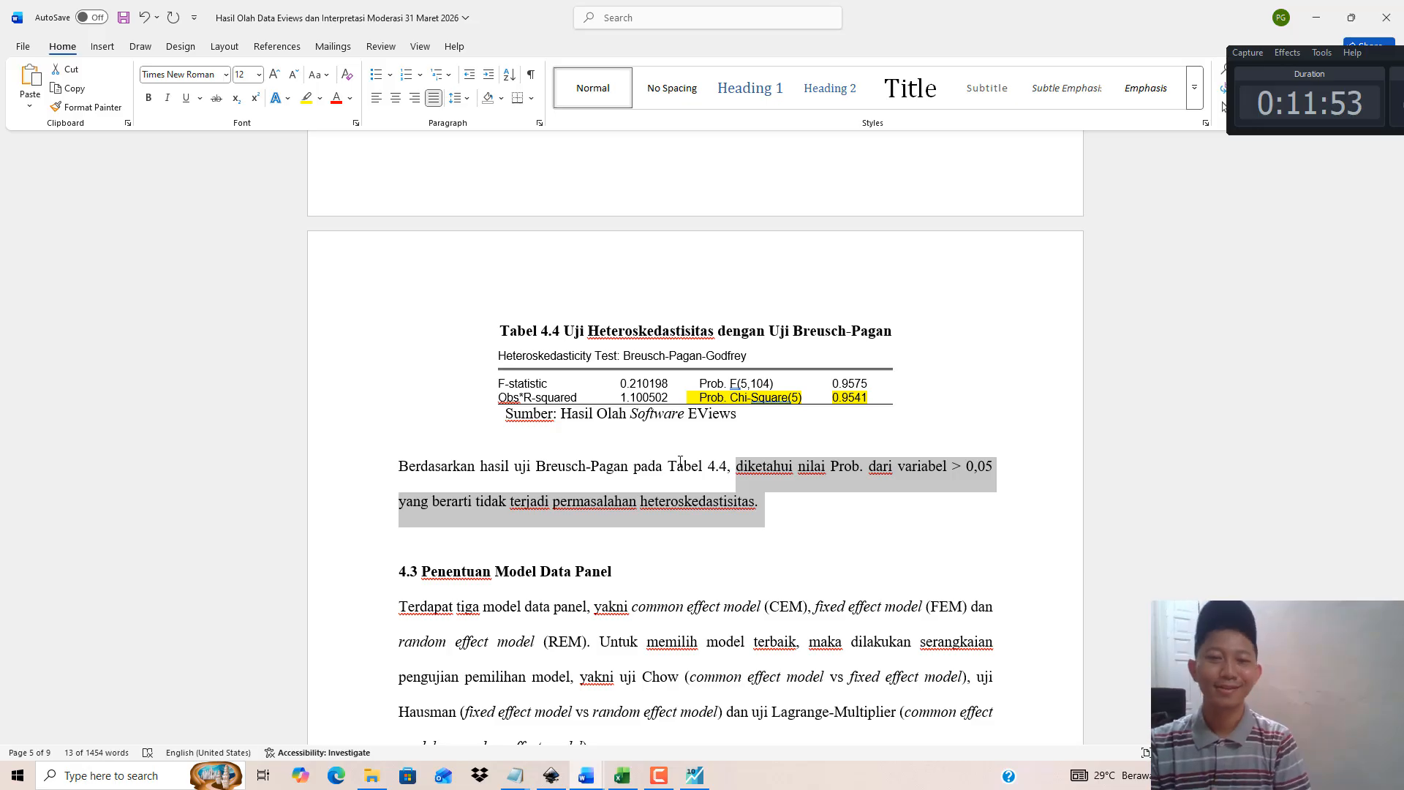
# Step: Switch to the kalimat notes in Notepad and review outline section 4.3 Penentuan Model Data Panel with its three subsections
pyautogui.click(512, 774)
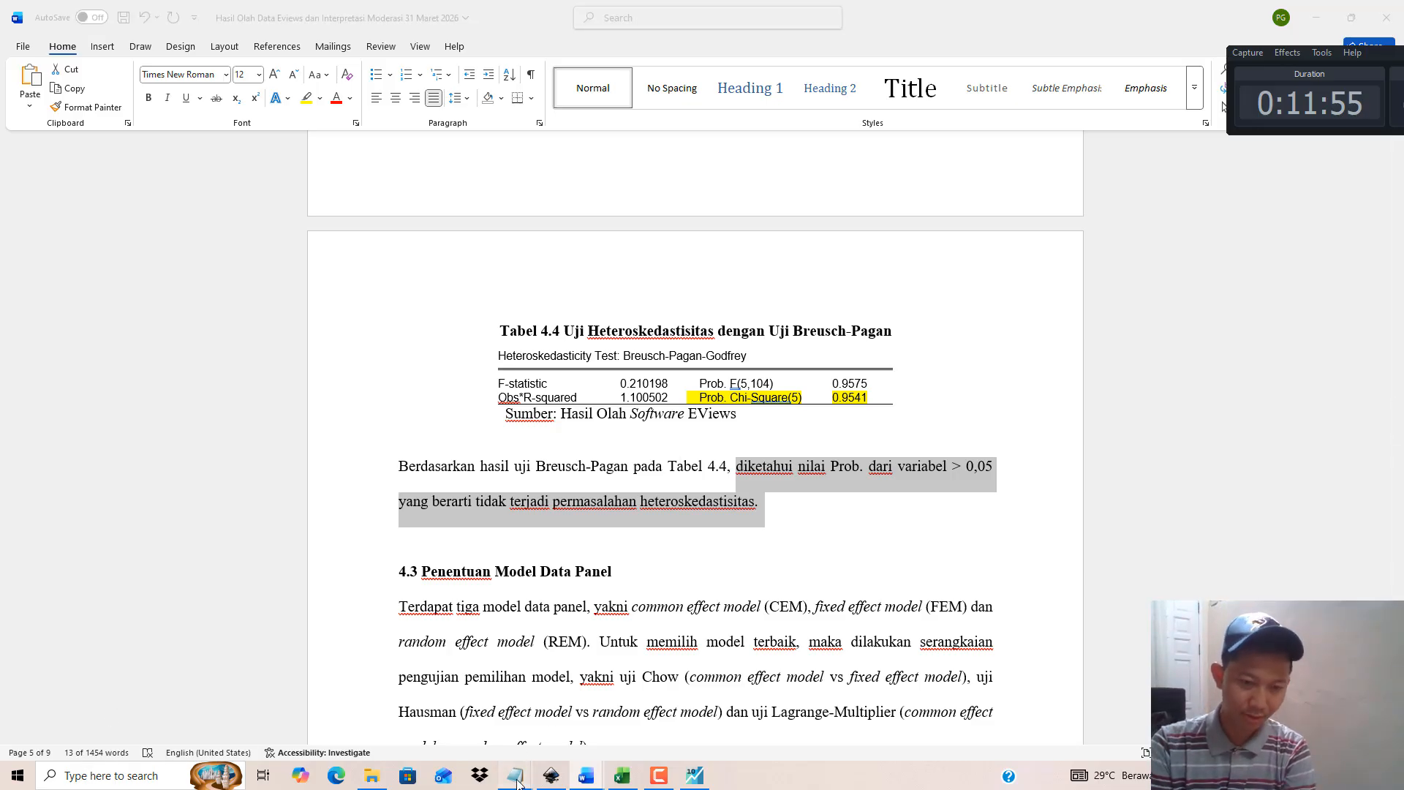
pyautogui.click(479, 705)
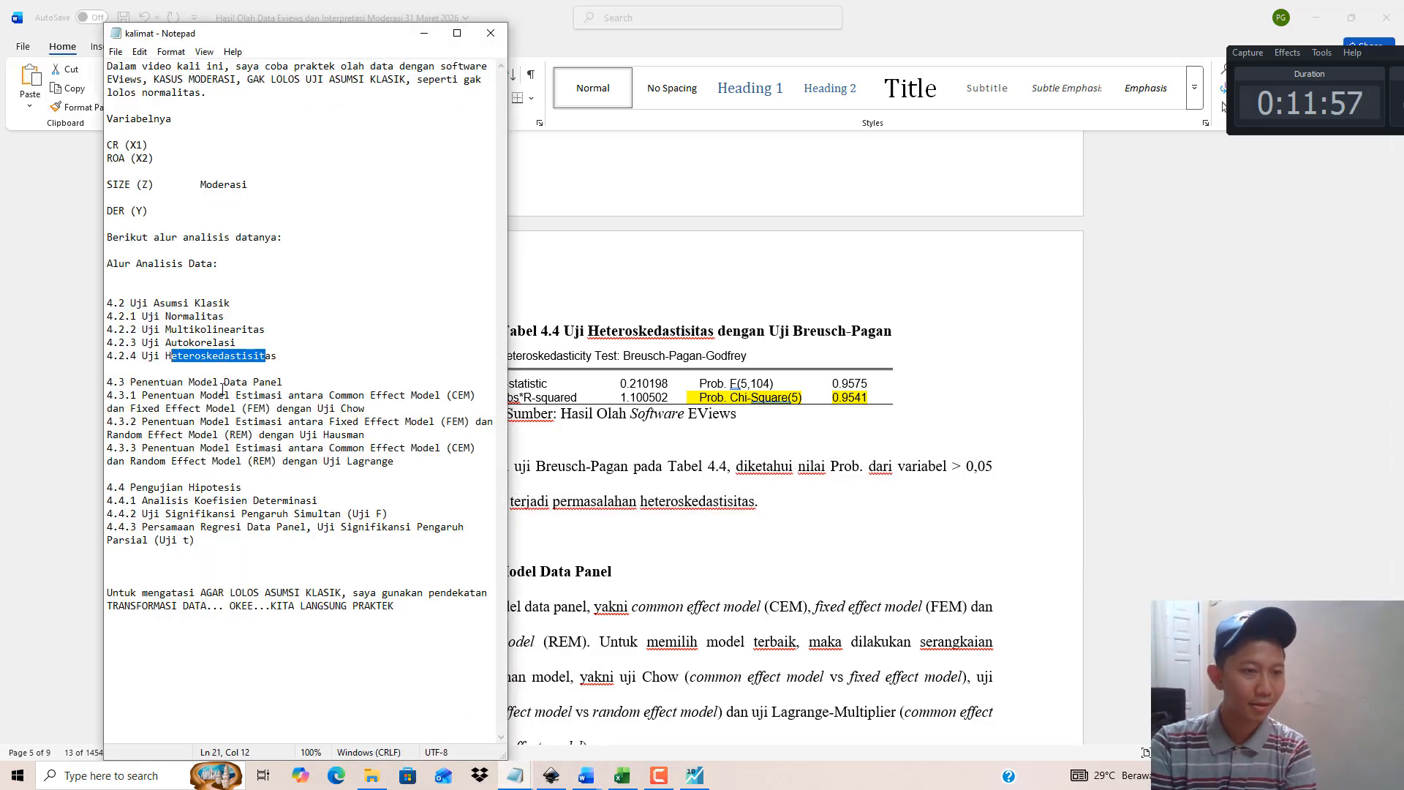
pyautogui.moveTo(393, 463); pyautogui.dragTo(120, 385)
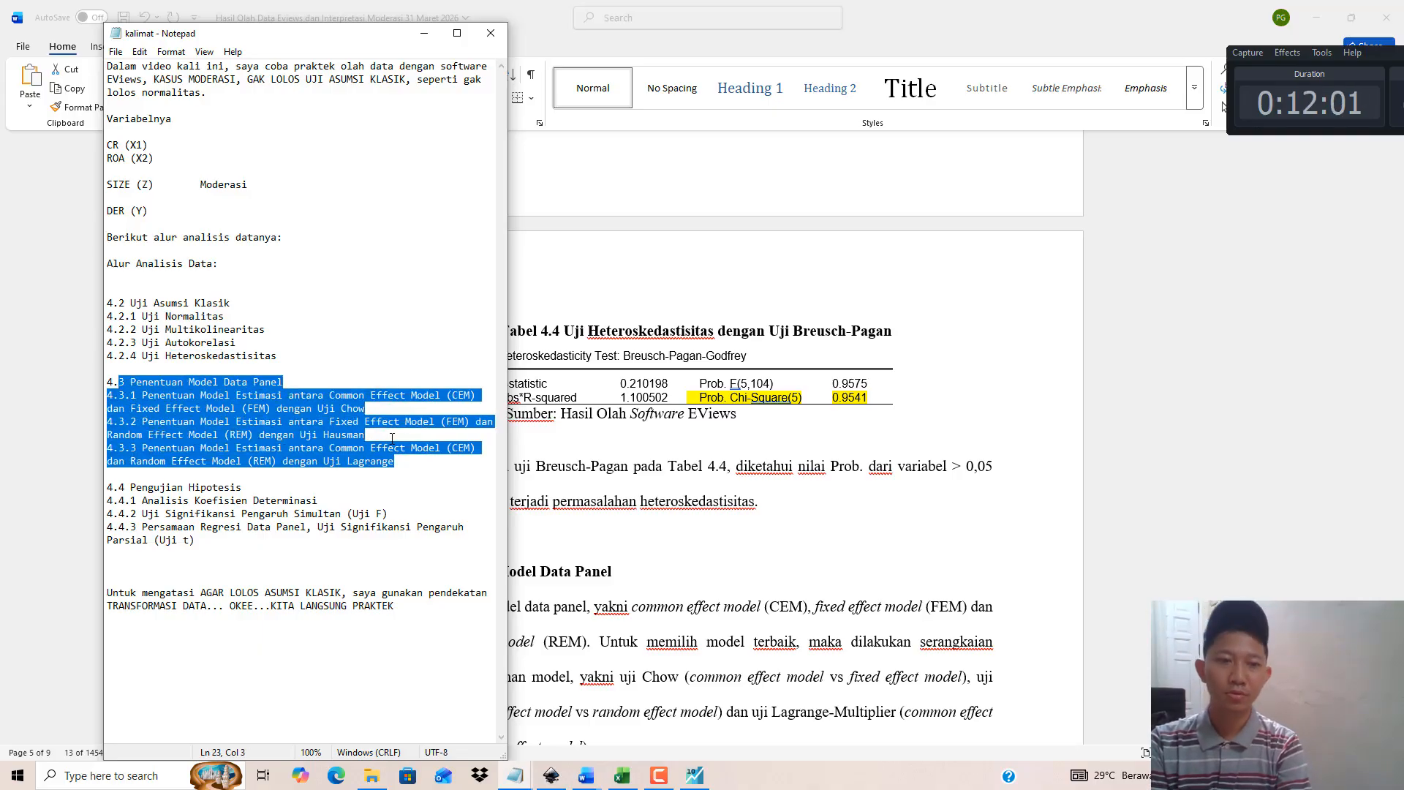
pyautogui.click(409, 462)
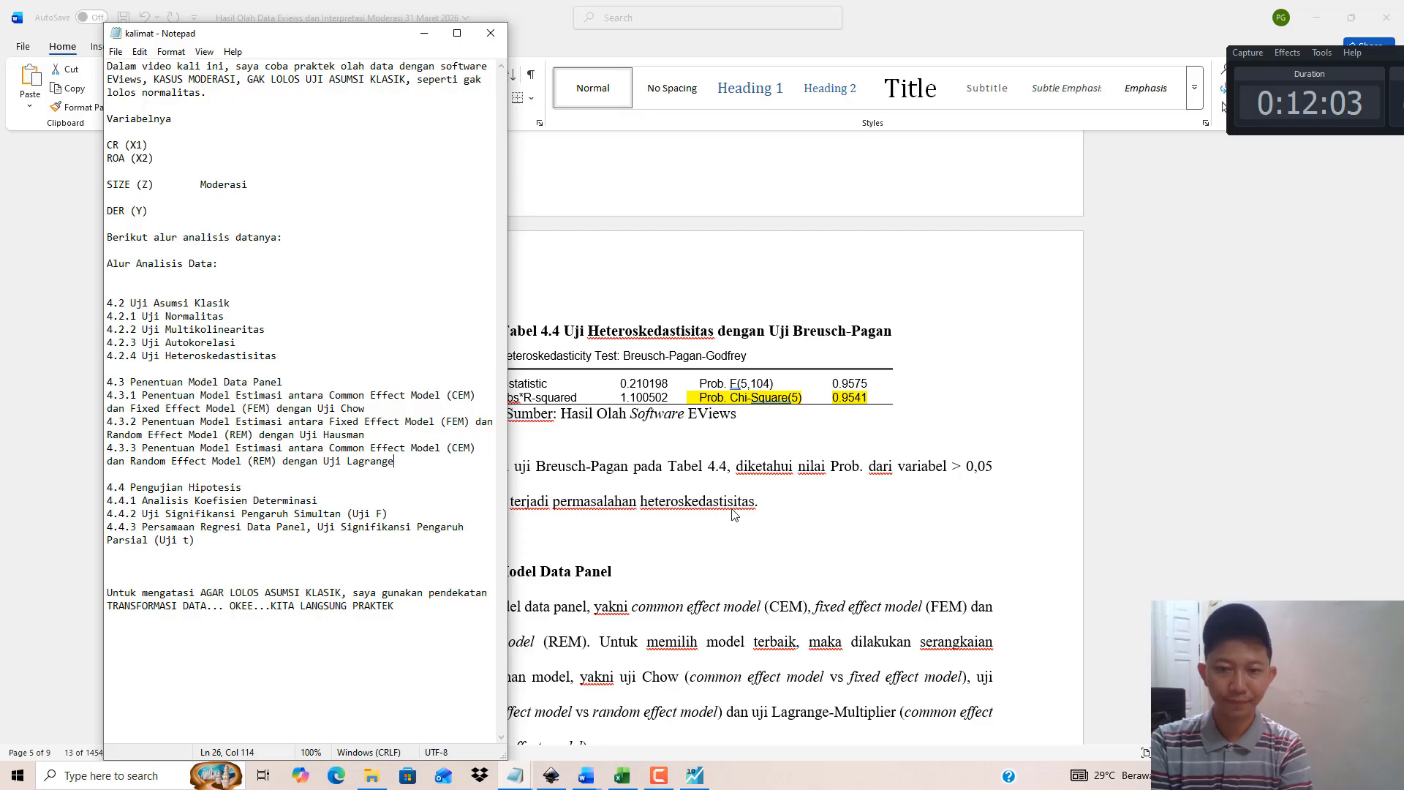
# Step: Switch to EViews, delete the untitled equation and group, and close the untitled workfile
pyautogui.click(694, 775)
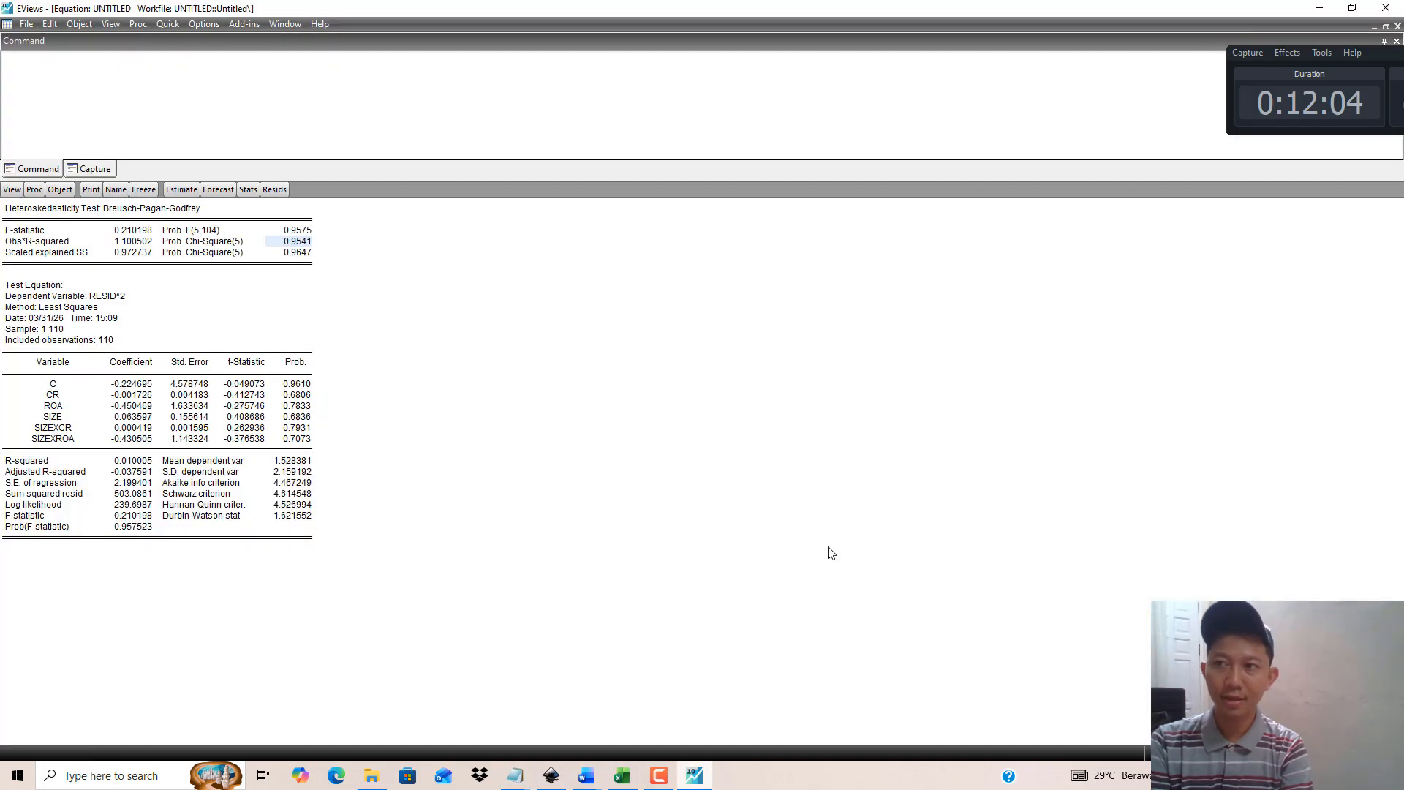
pyautogui.click(1398, 26)
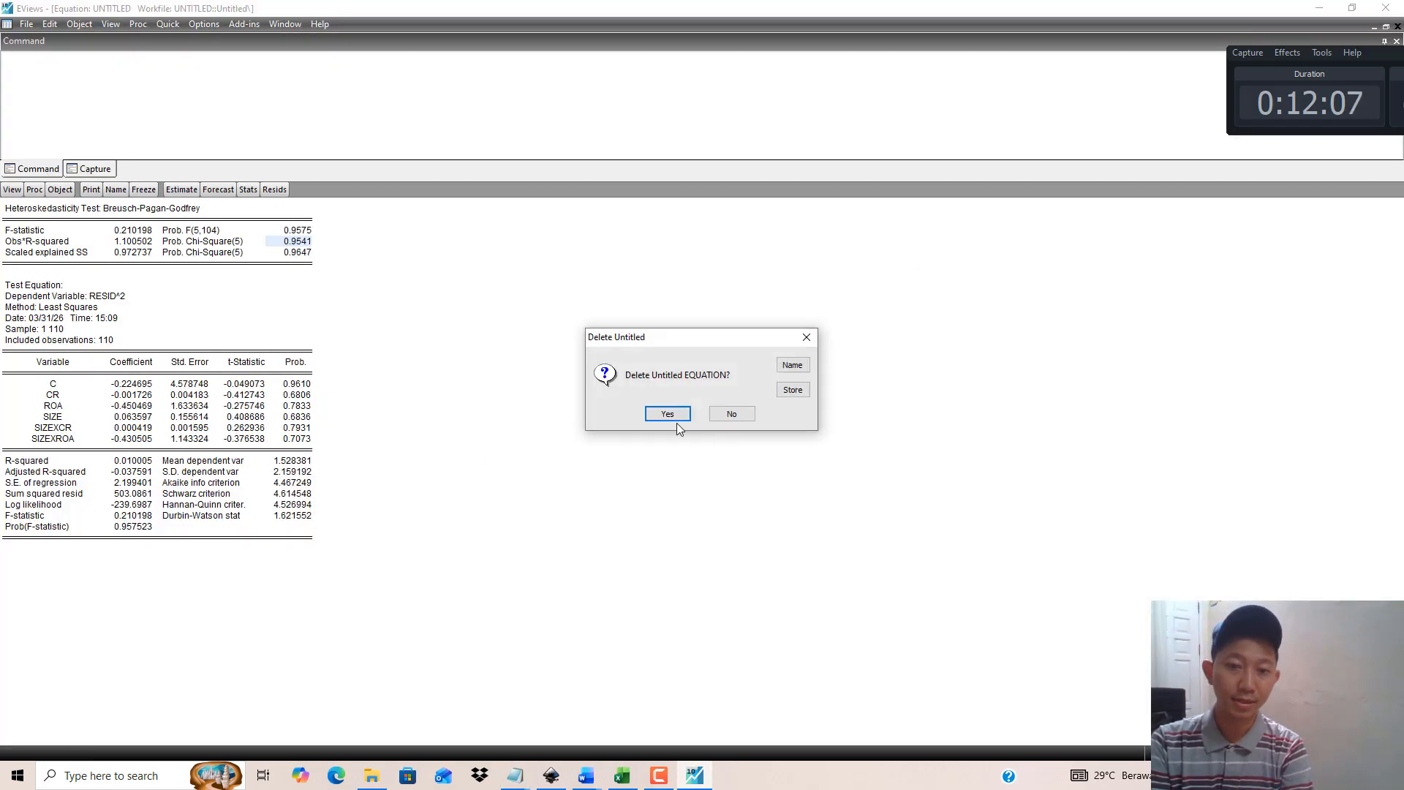
pyautogui.click(677, 415)
pyautogui.click(1397, 26)
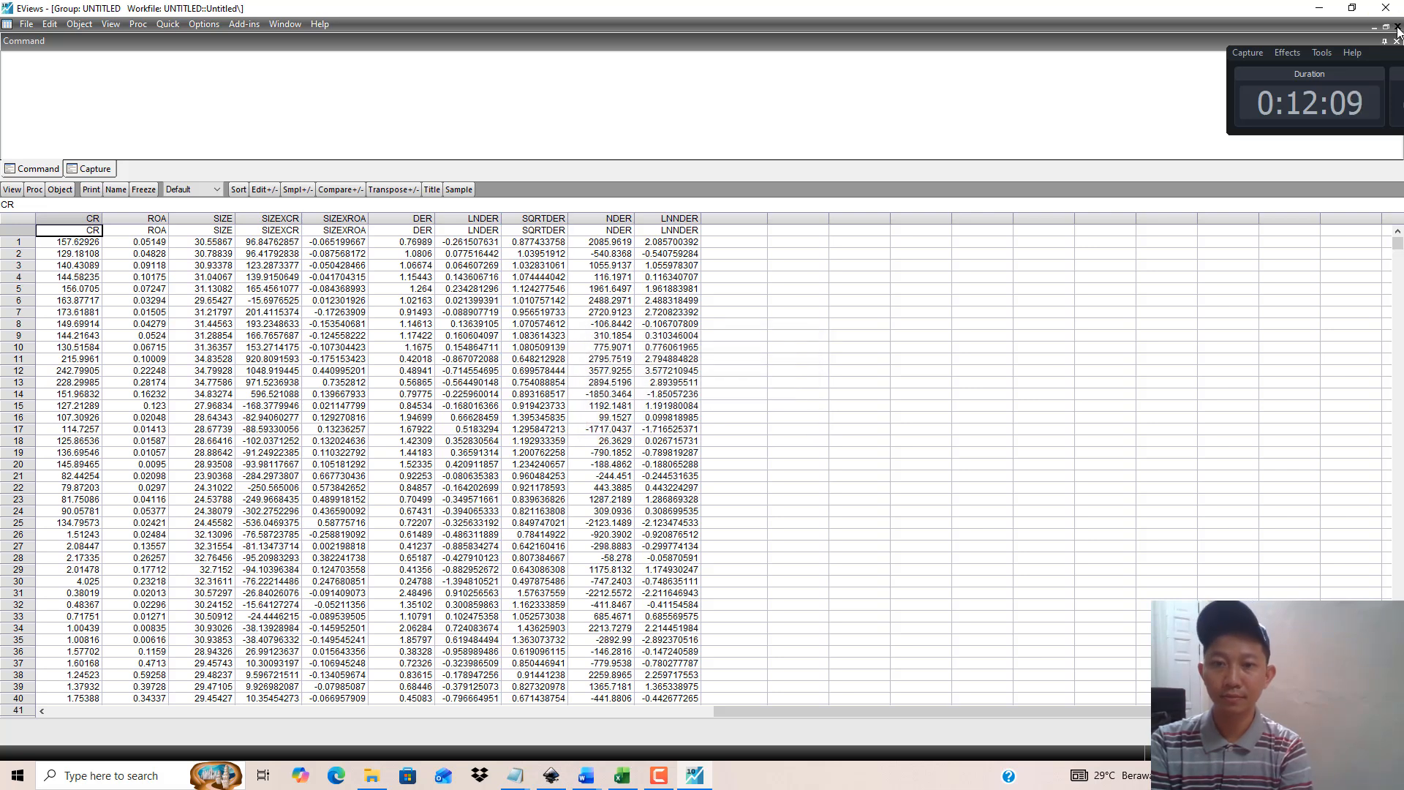
pyautogui.click(668, 414)
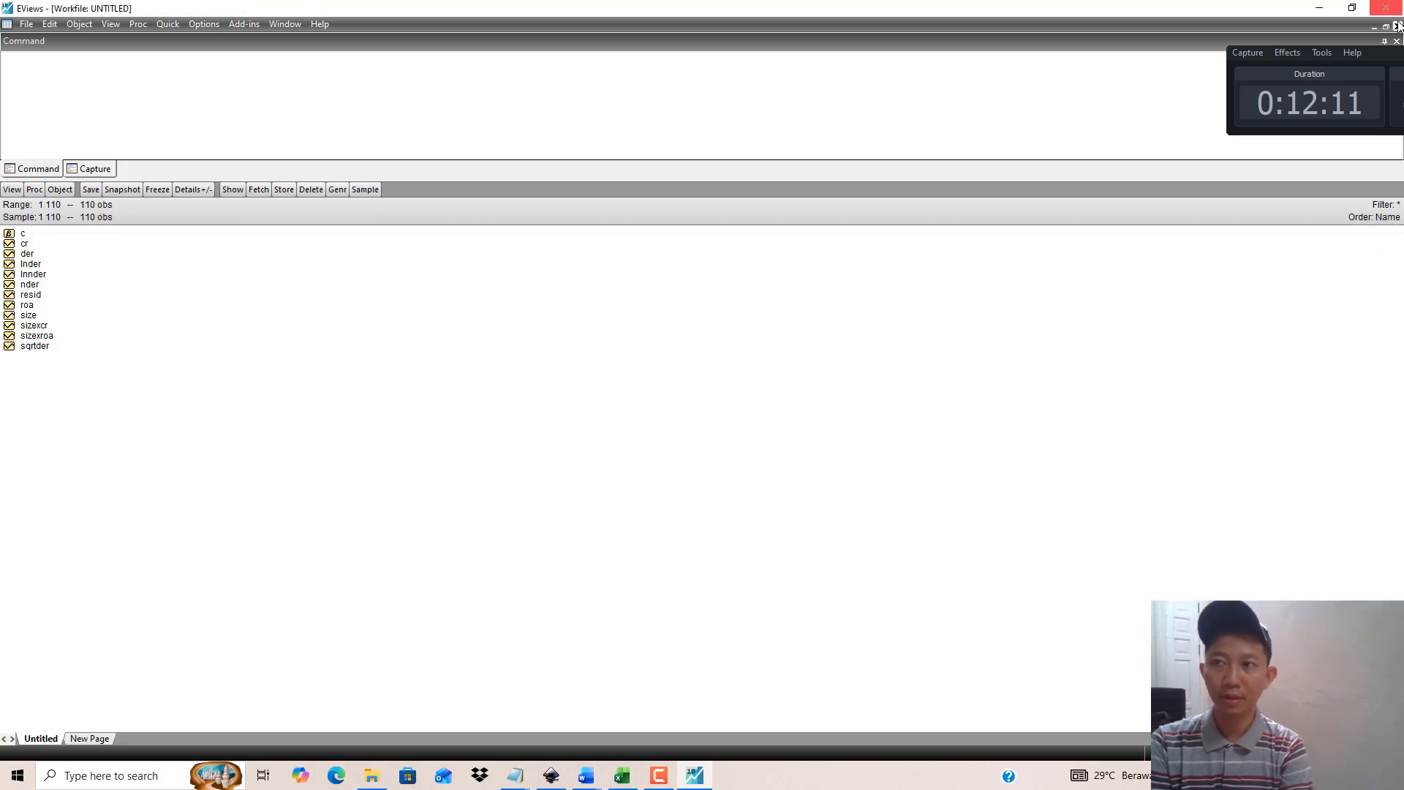
pyautogui.click(1398, 26)
pyautogui.click(701, 416)
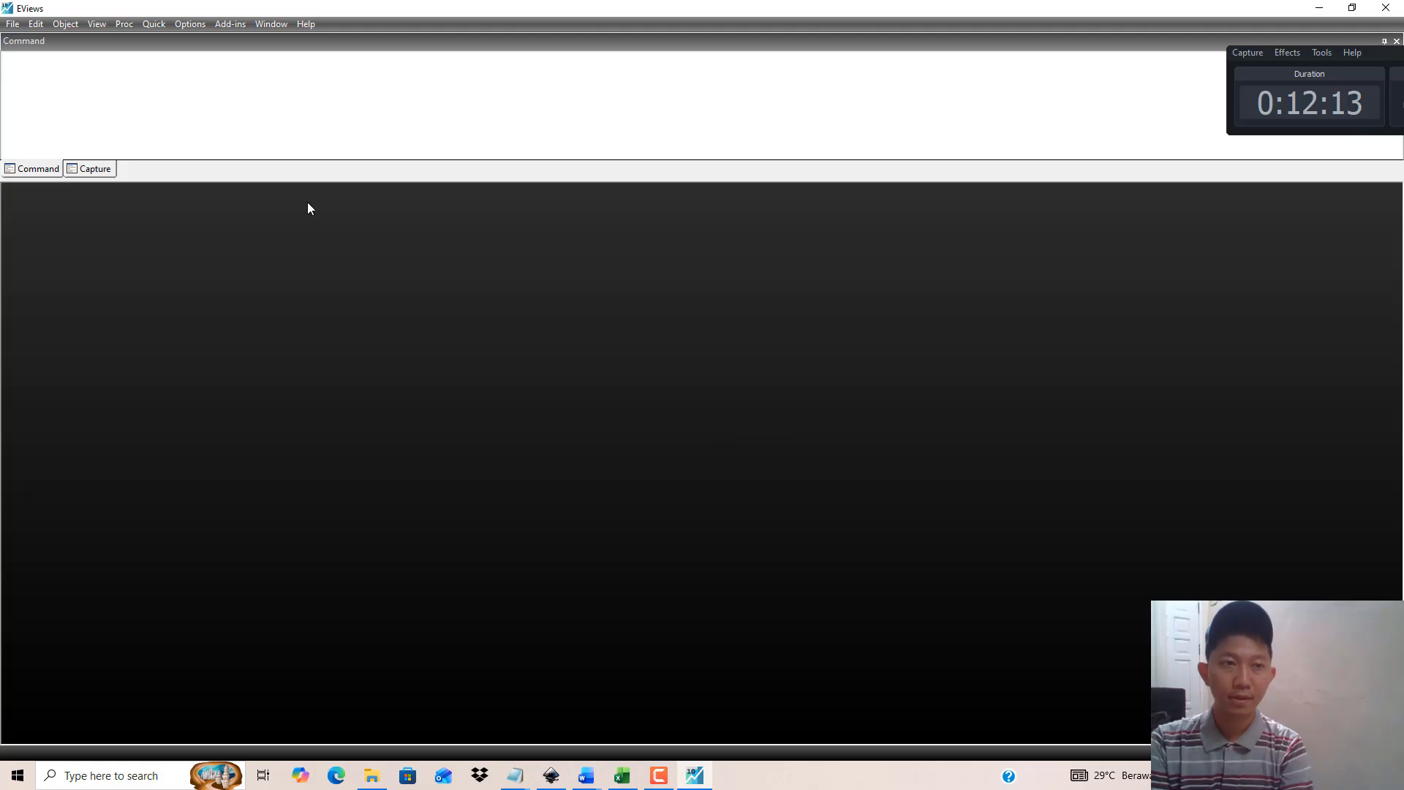
# Step: Start creating a new workfile with the Balanced Panel structure type
pyautogui.click(13, 24)
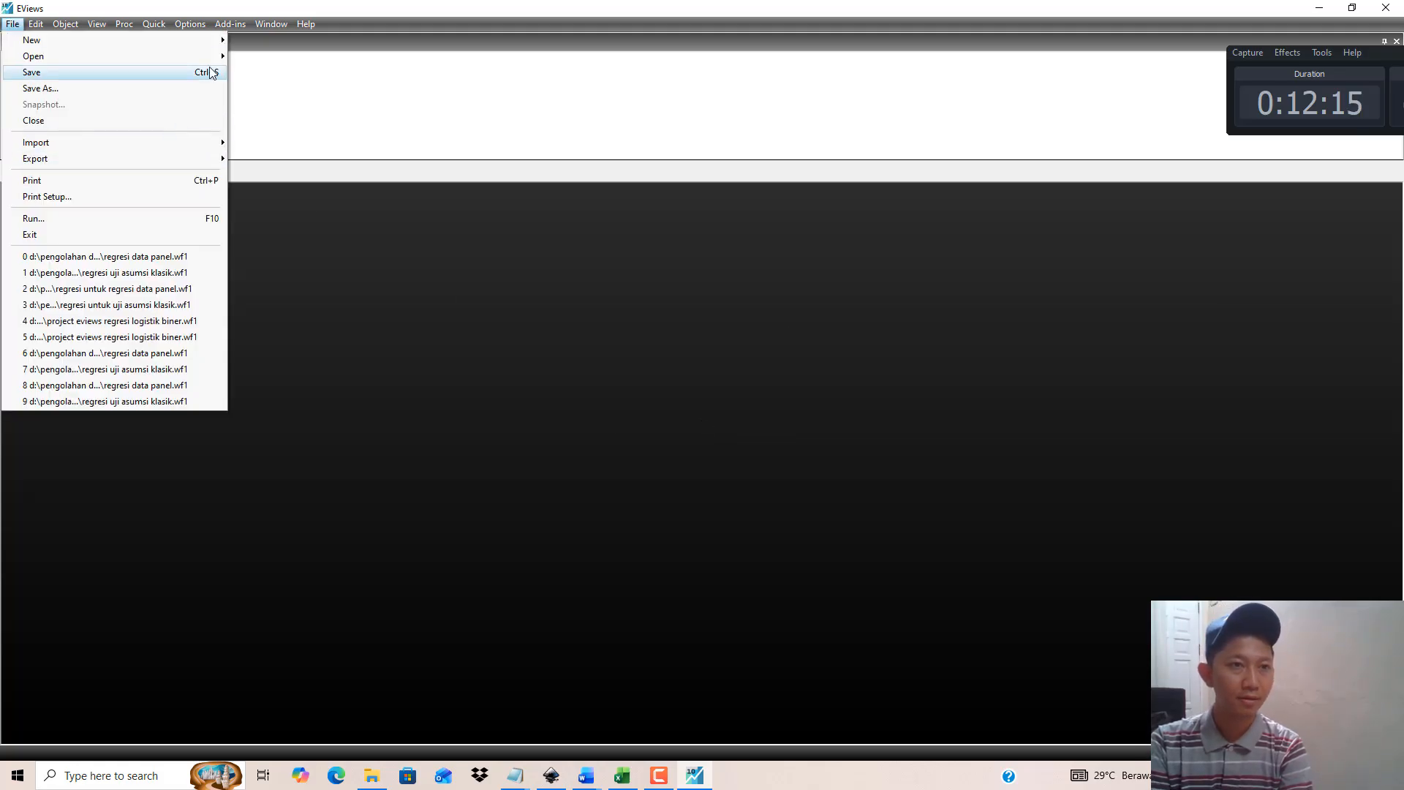
pyautogui.moveTo(218, 48)
pyautogui.click(263, 40)
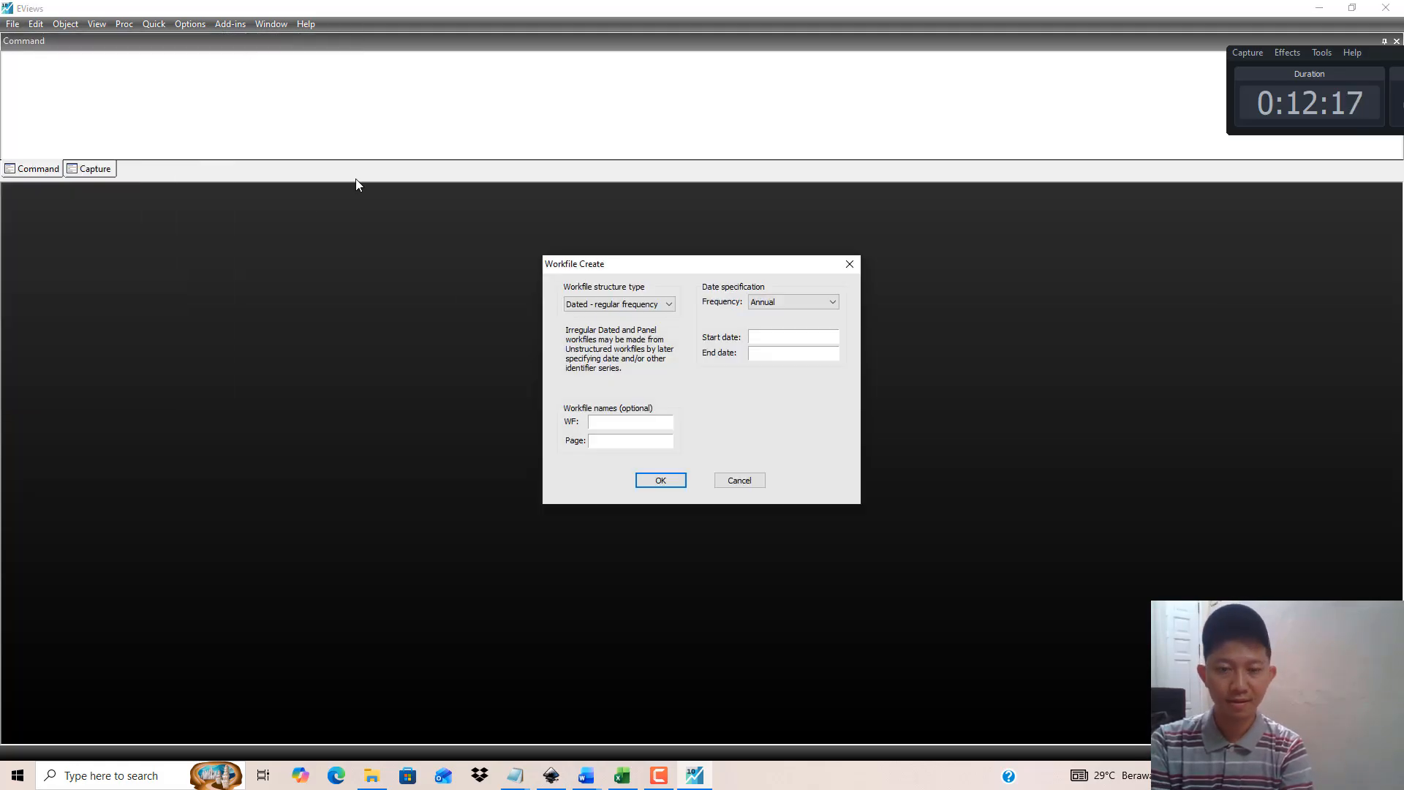
pyautogui.click(623, 307)
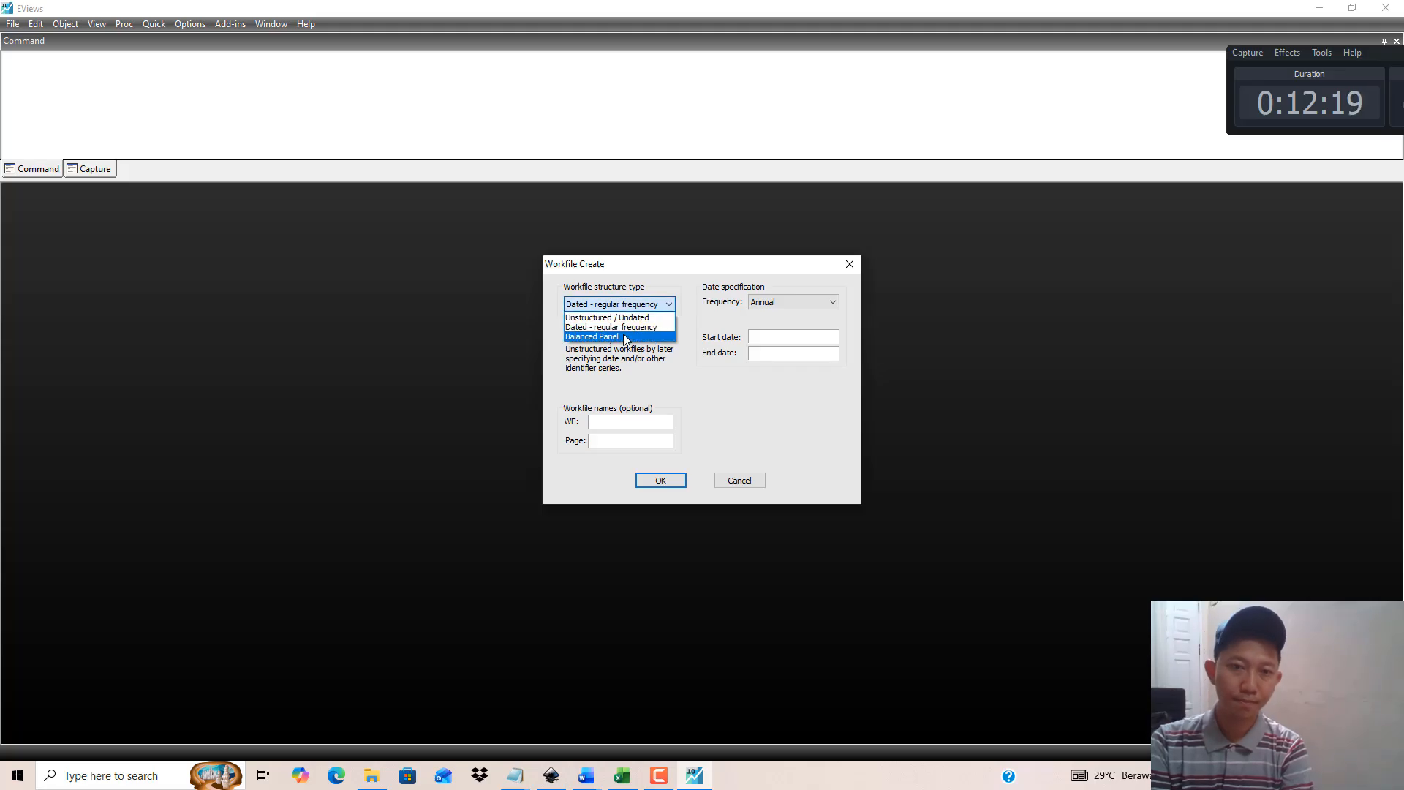
pyautogui.click(625, 337)
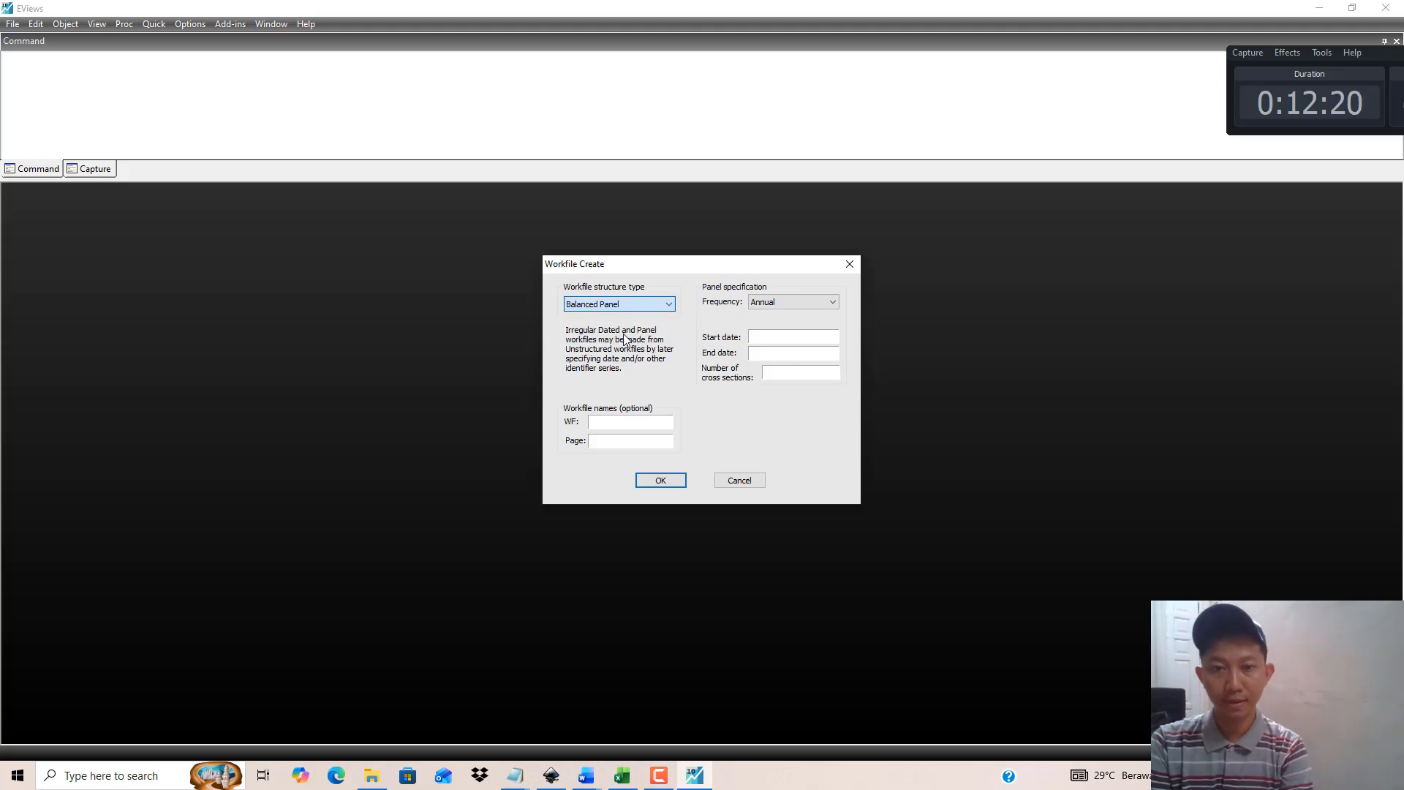
# Step: Check the last company number in the Data Proses Rapi workbook in Excel and set the EViews workfile's number of cross sections to 22
pyautogui.click(622, 775)
pyautogui.click(516, 475)
pyautogui.press('Escape')
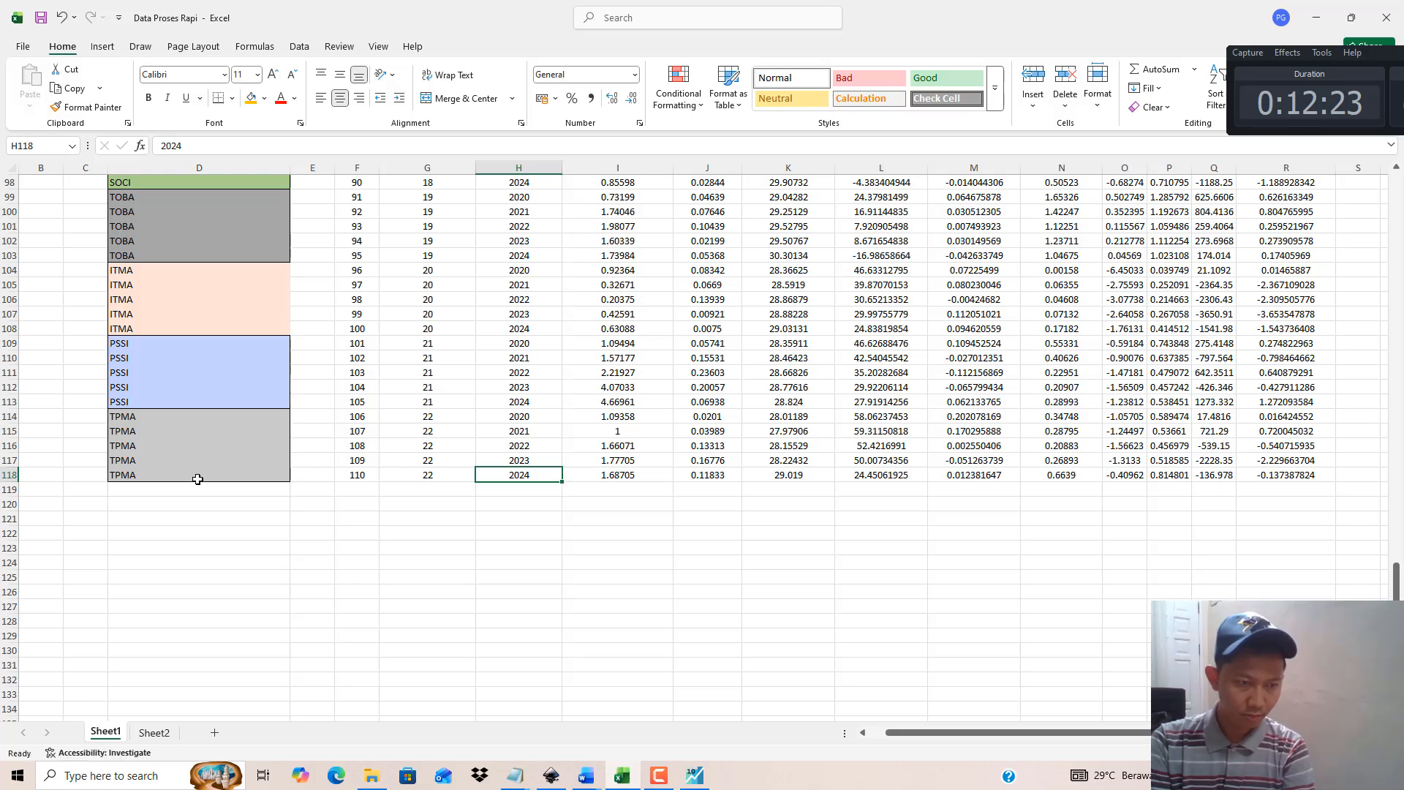
pyautogui.click(437, 478)
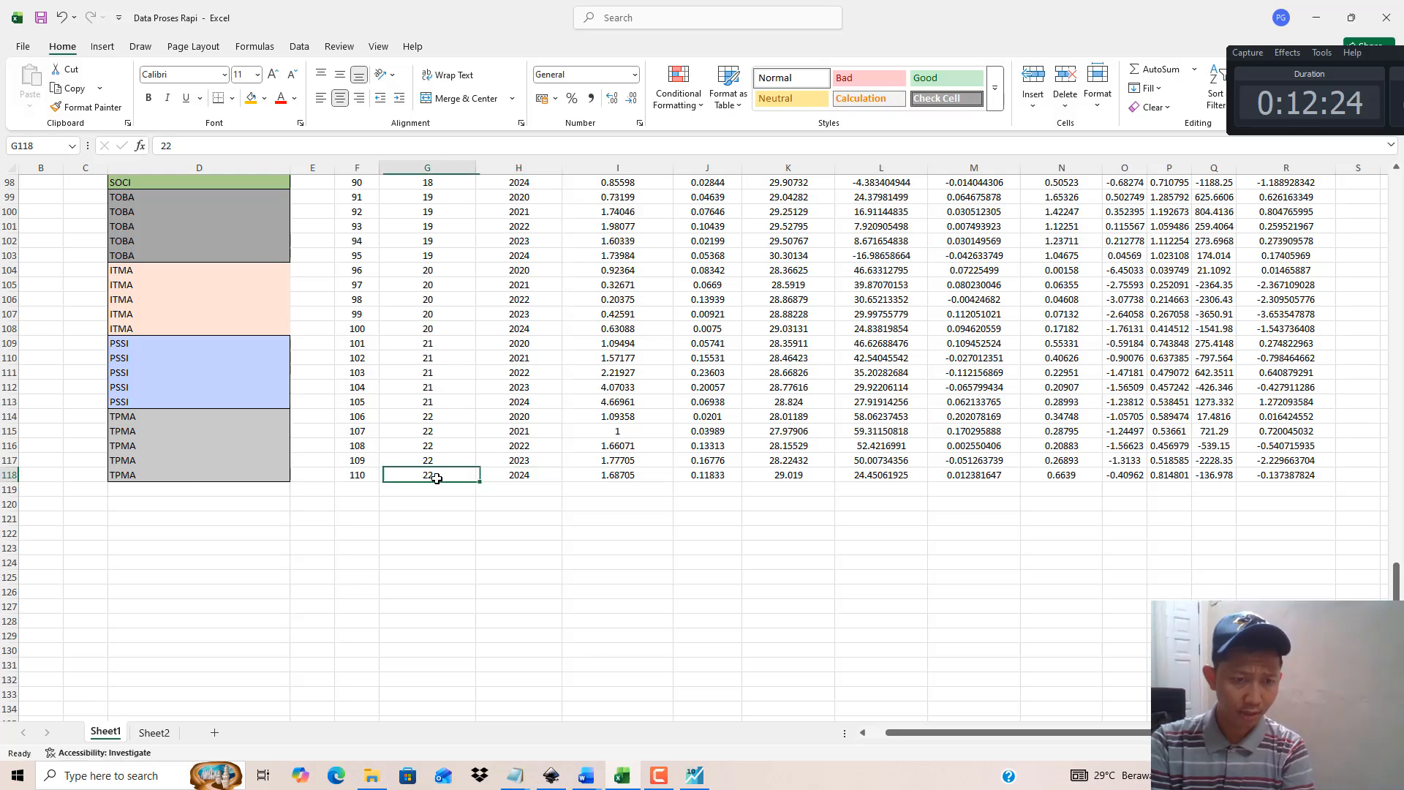
pyautogui.click(694, 775)
pyautogui.write('22')
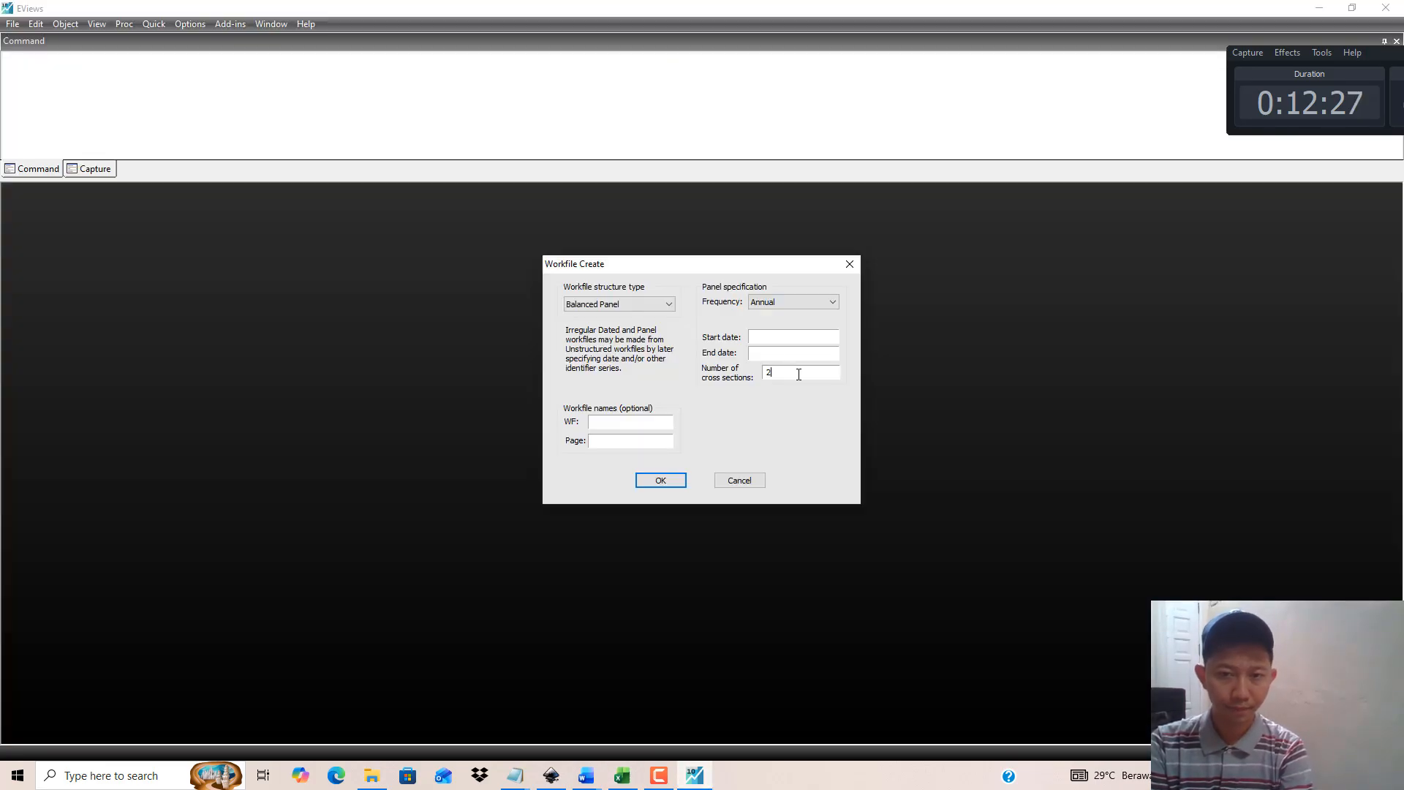
# Step: Check the TPMA year range in the Excel data, and set the EViews workfile's start date to 2020 and end date to 2024
pyautogui.click(622, 776)
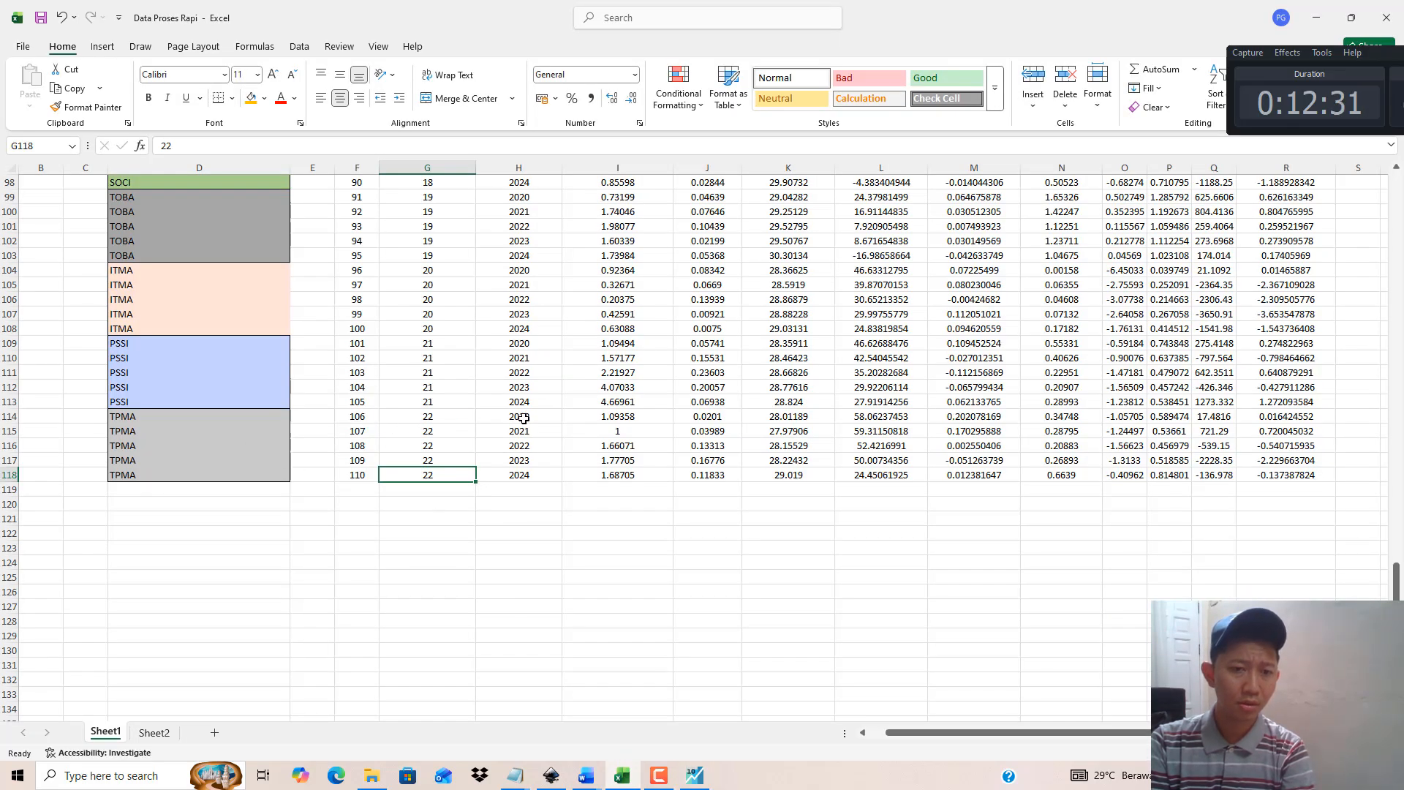
pyautogui.moveTo(521, 417); pyautogui.dragTo(521, 476)
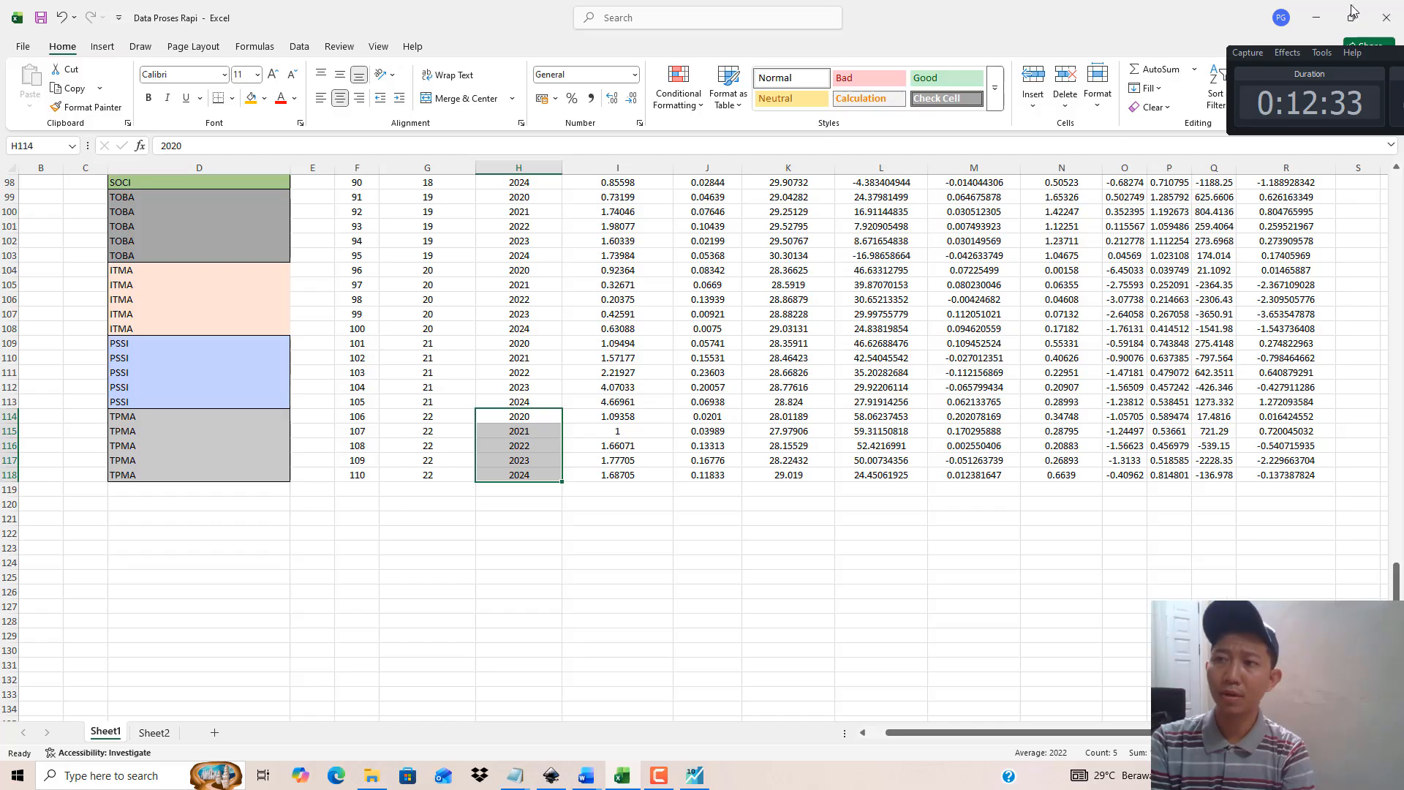
pyautogui.click(1317, 18)
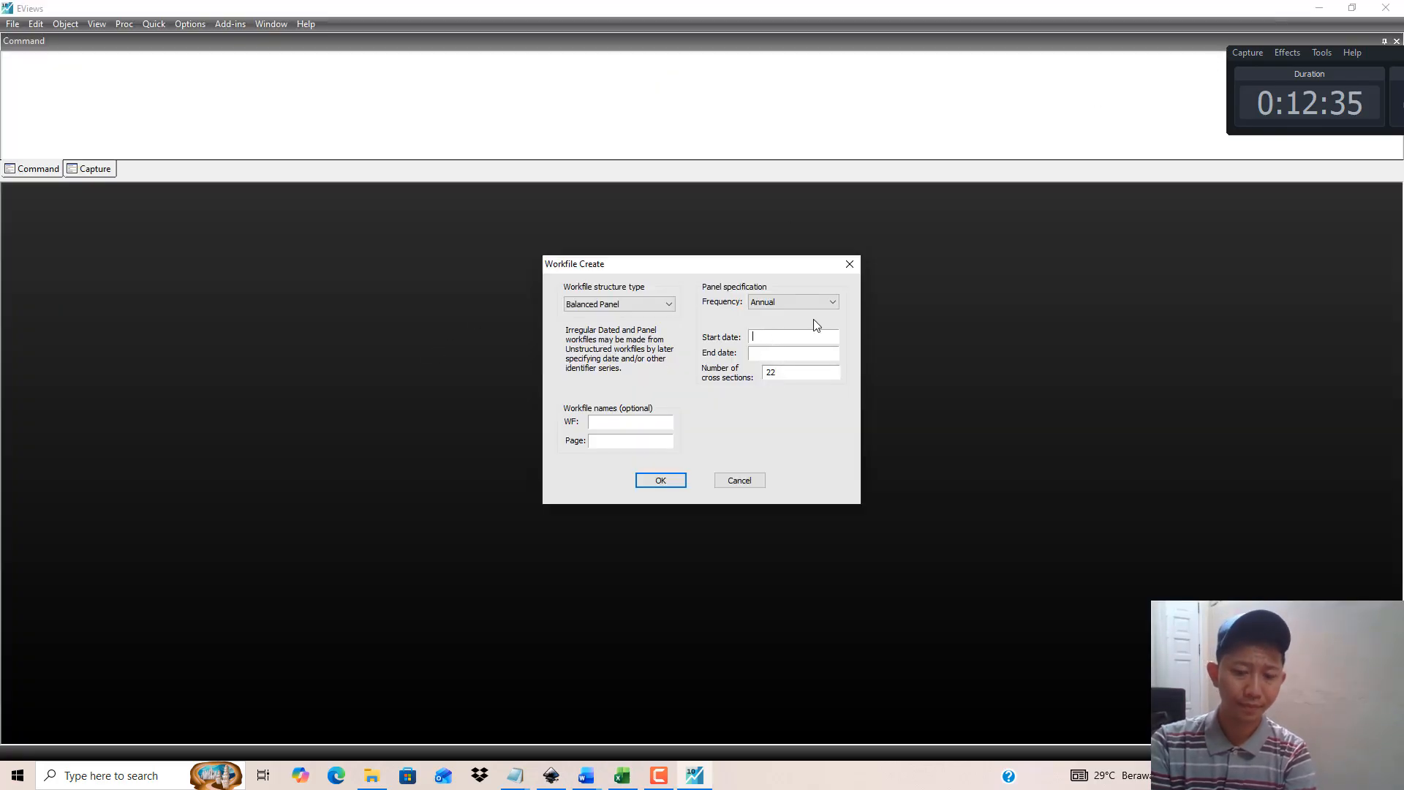
pyautogui.write('2020')
pyautogui.press('Tab')
pyautogui.write('2024')
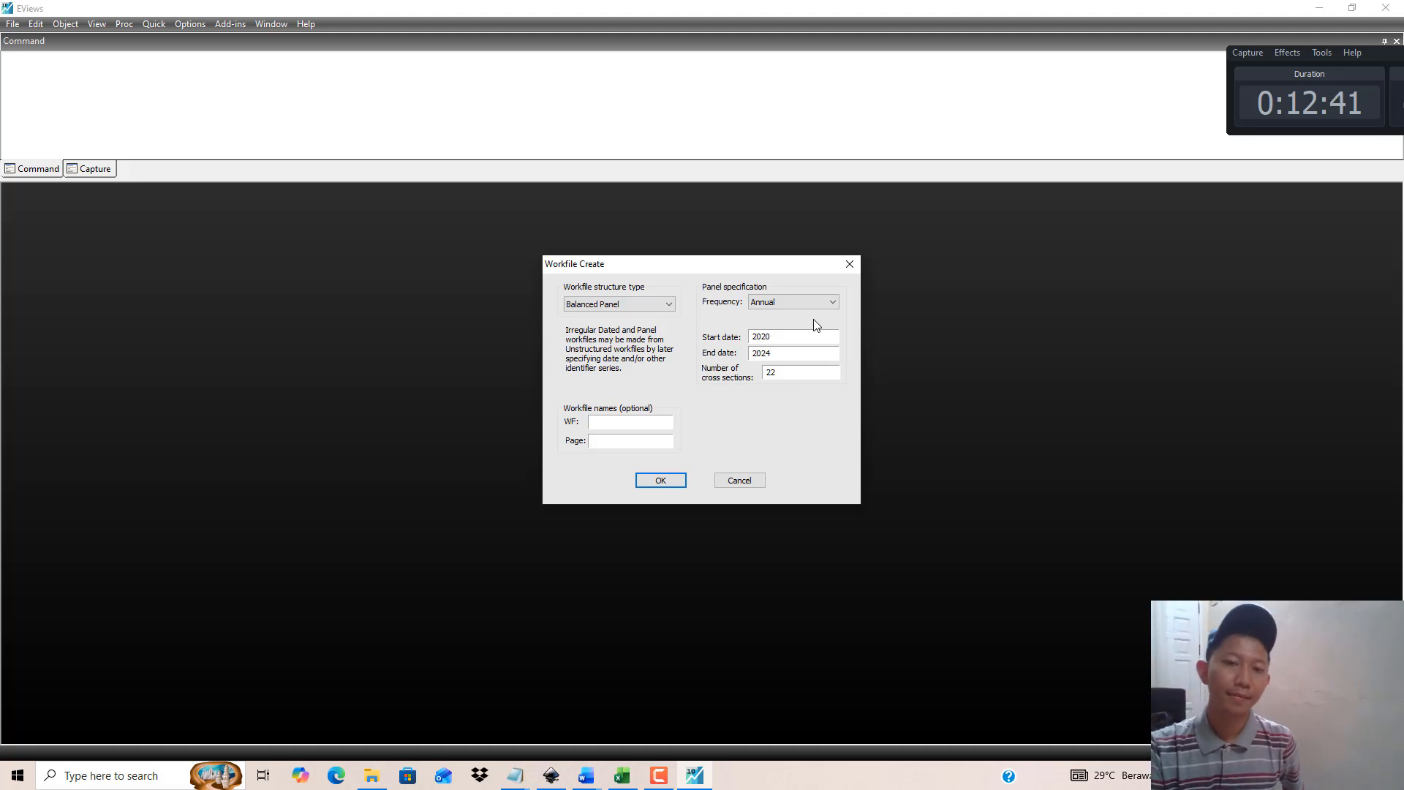
# Step: Create the balanced panel workfile with the entered settings and open an empty group for entering series
pyautogui.click(660, 480)
pyautogui.click(399, 264)
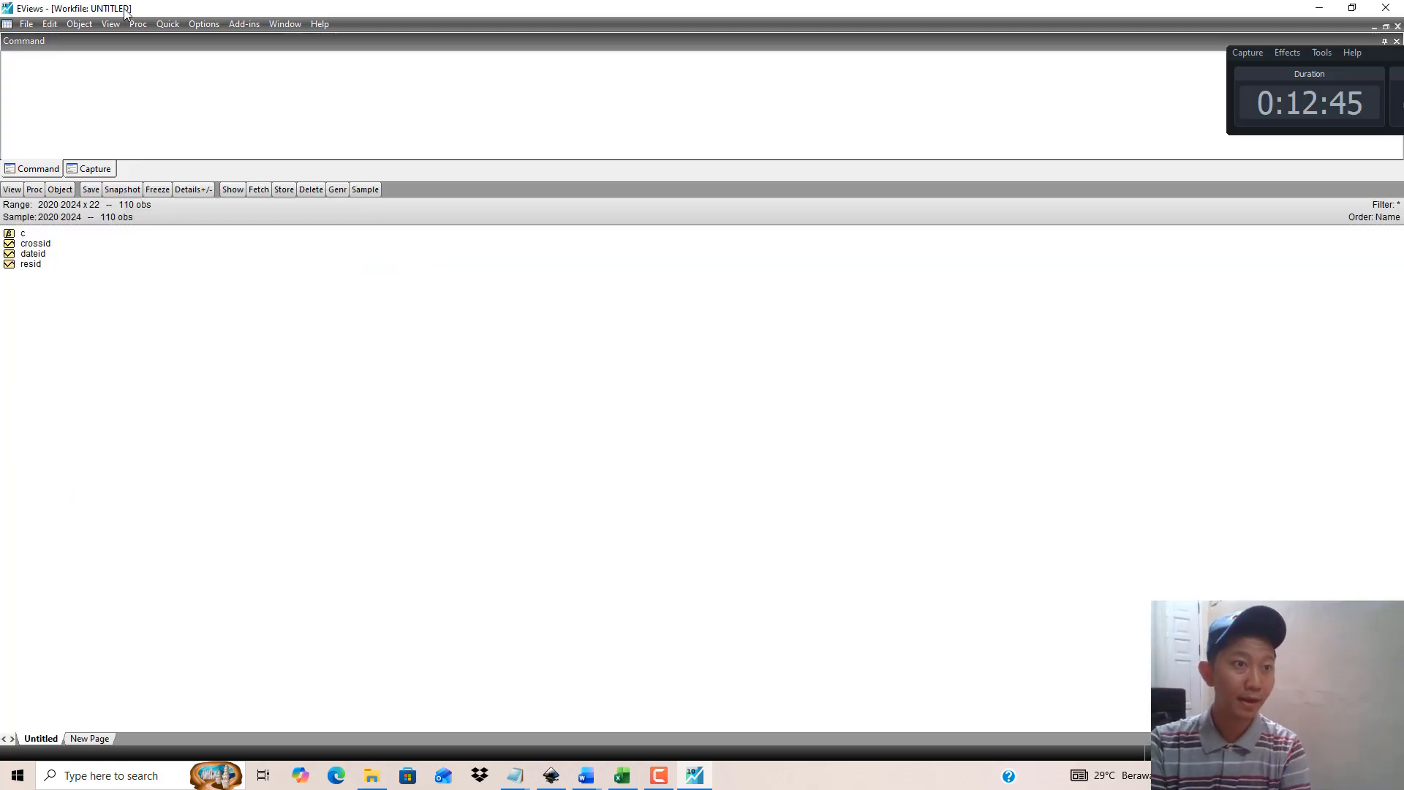
pyautogui.click(167, 24)
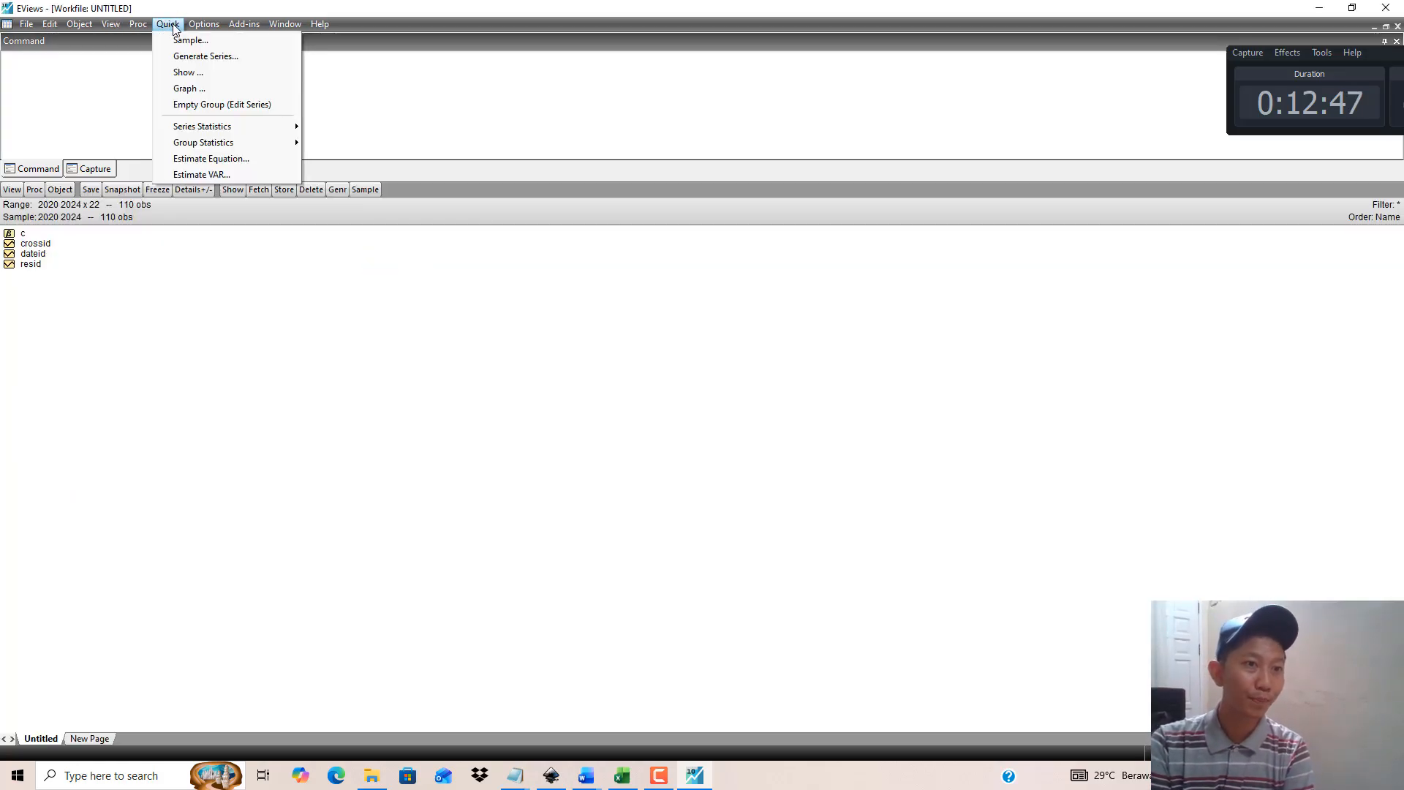
pyautogui.click(231, 107)
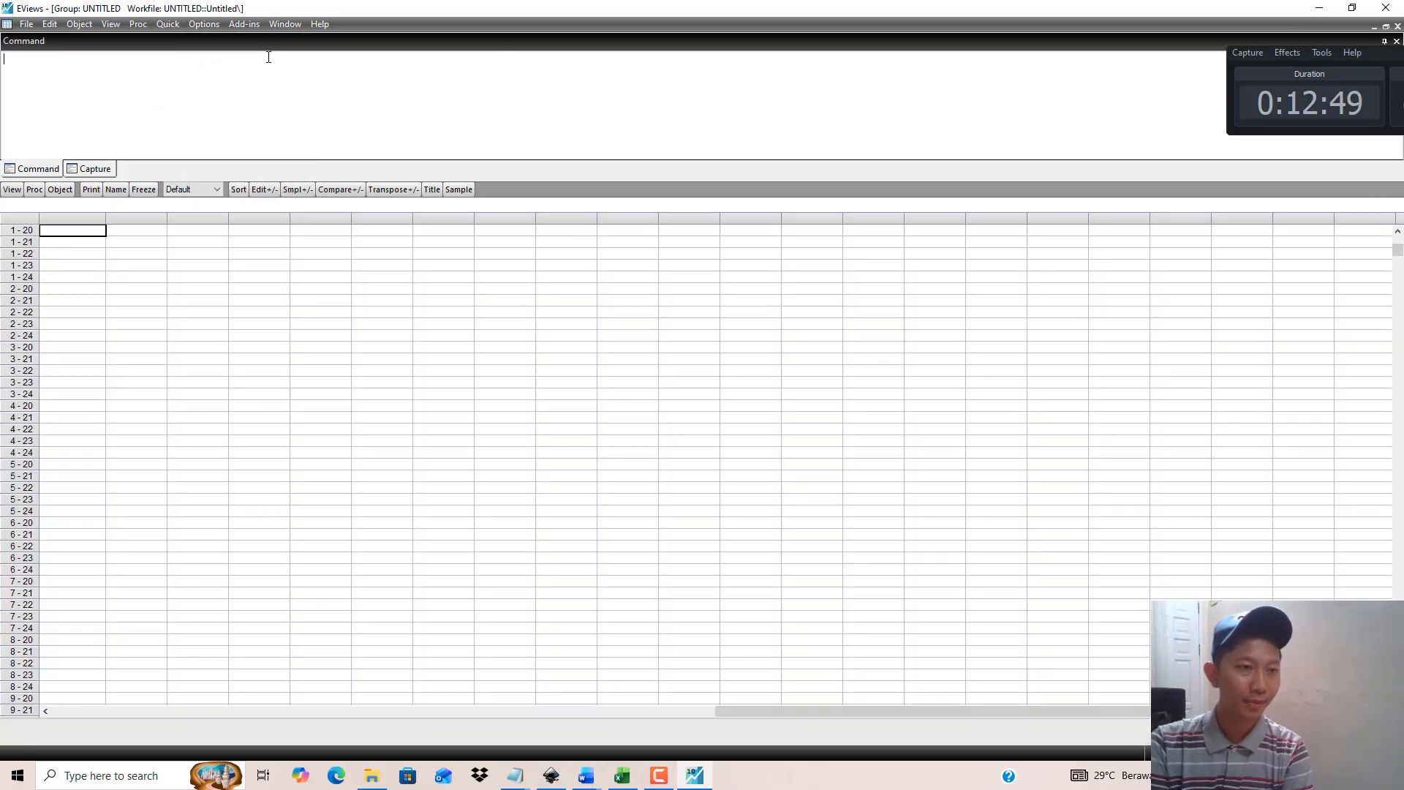
# Step: Switch to the Data Proses Rapi workbook in Excel and copy the CR through lnnDER columns, from the header row to TPMA's 2024 row
pyautogui.click(621, 775)
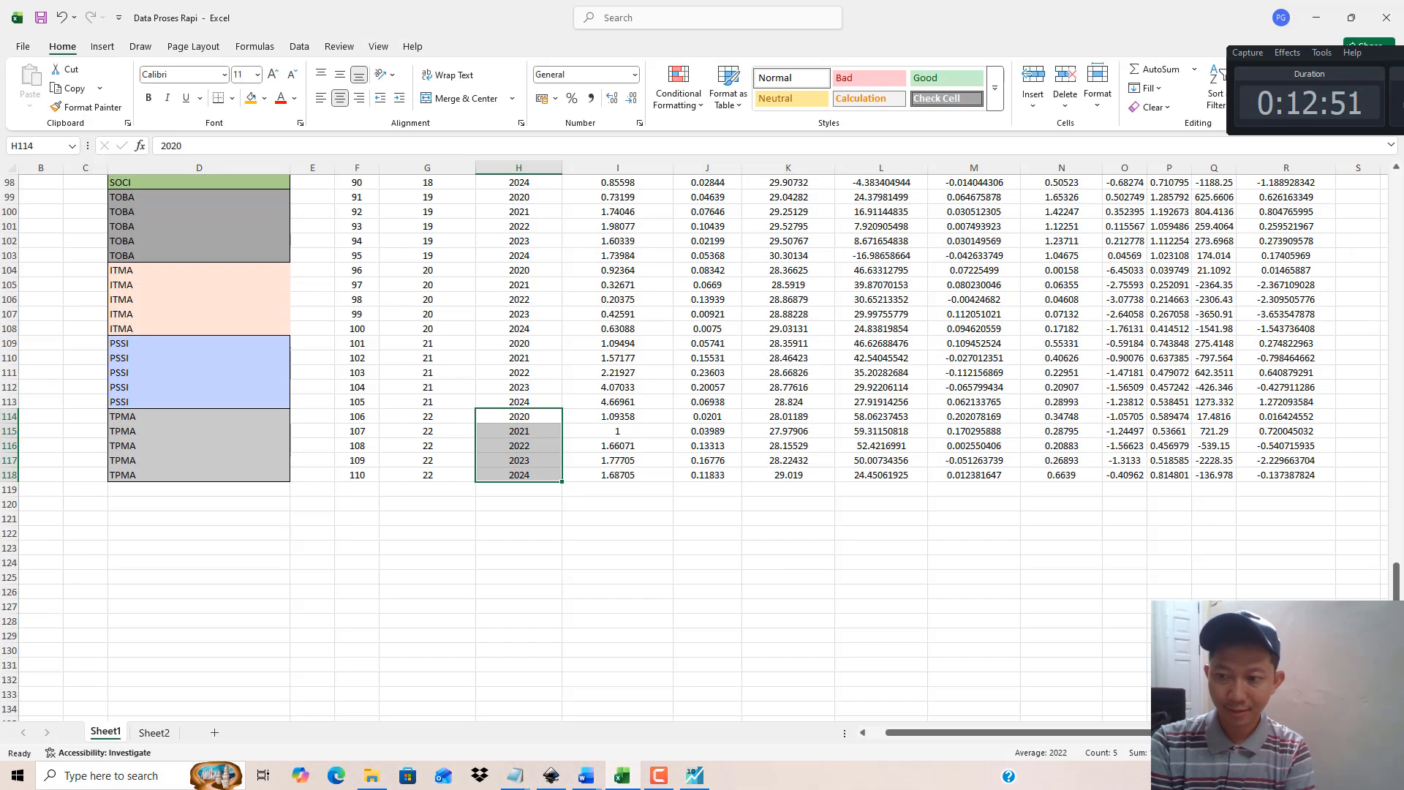
pyautogui.hotkey('ctrl', 'Home')
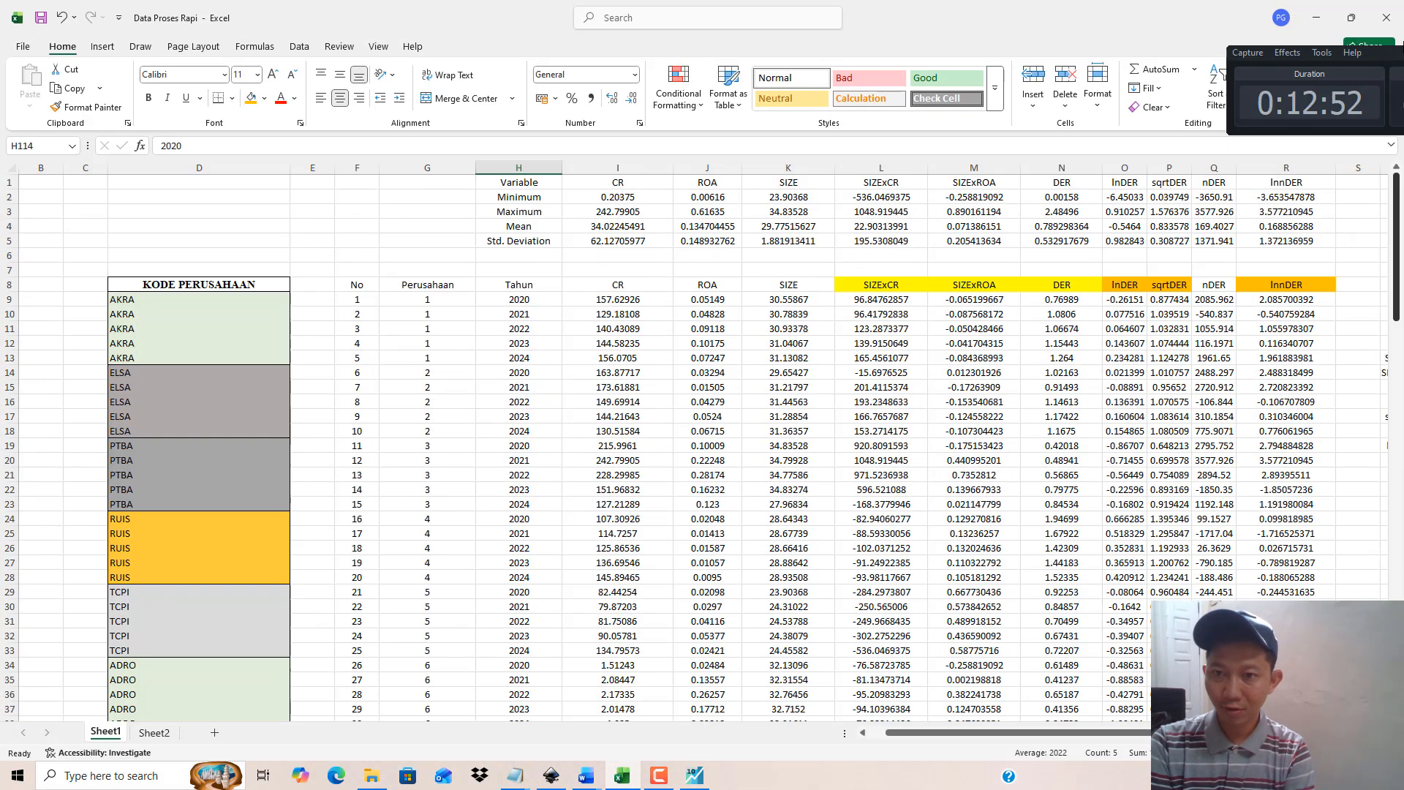
pyautogui.click(611, 283)
pyautogui.hotkey('shift', 'Right')
pyautogui.hotkey('shift', 'Right')
pyautogui.hotkey('shift', 'Right')
pyautogui.hotkey('shift', 'Right')
pyautogui.hotkey('shift', 'Right')
pyautogui.hotkey('shift', 'Right')
pyautogui.hotkey('shift', 'Right')
pyautogui.hotkey('shift', 'Right')
pyautogui.hotkey('shift', 'Right')
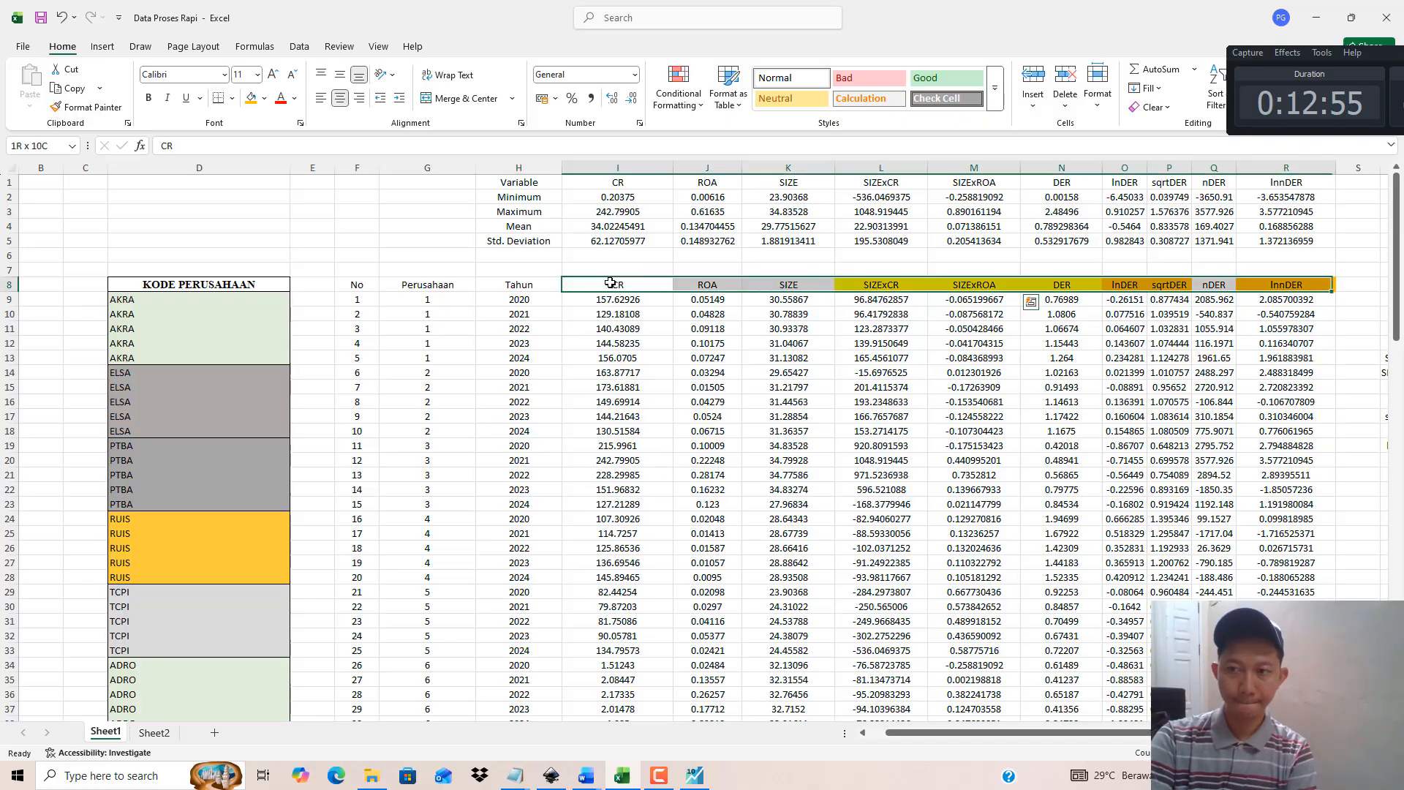
pyautogui.hotkey('shift', 'Down')
pyautogui.hotkey('shift', 'Down')
pyautogui.hotkey('shift', 'Down')
pyautogui.hotkey('shift', 'Down')
pyautogui.hotkey('shift', 'Down')
pyautogui.hotkey('shift', 'Down')
pyautogui.hotkey('shift', 'Down')
pyautogui.hotkey('shift', 'Down')
pyautogui.hotkey('shift', 'Down')
pyautogui.hotkey('shift', 'Down')
pyautogui.hotkey('shift', 'Down')
pyautogui.hotkey('shift', 'Down')
pyautogui.hotkey('shift', 'Down')
pyautogui.hotkey('shift', 'Down')
pyautogui.hotkey('shift', 'Down')
pyautogui.hotkey('shift', 'Down')
pyautogui.hotkey('shift', 'Down')
pyautogui.hotkey('shift', 'Down')
pyautogui.hotkey('shift', 'Down')
pyautogui.hotkey('shift', 'Down')
pyautogui.hotkey('shift', 'Down')
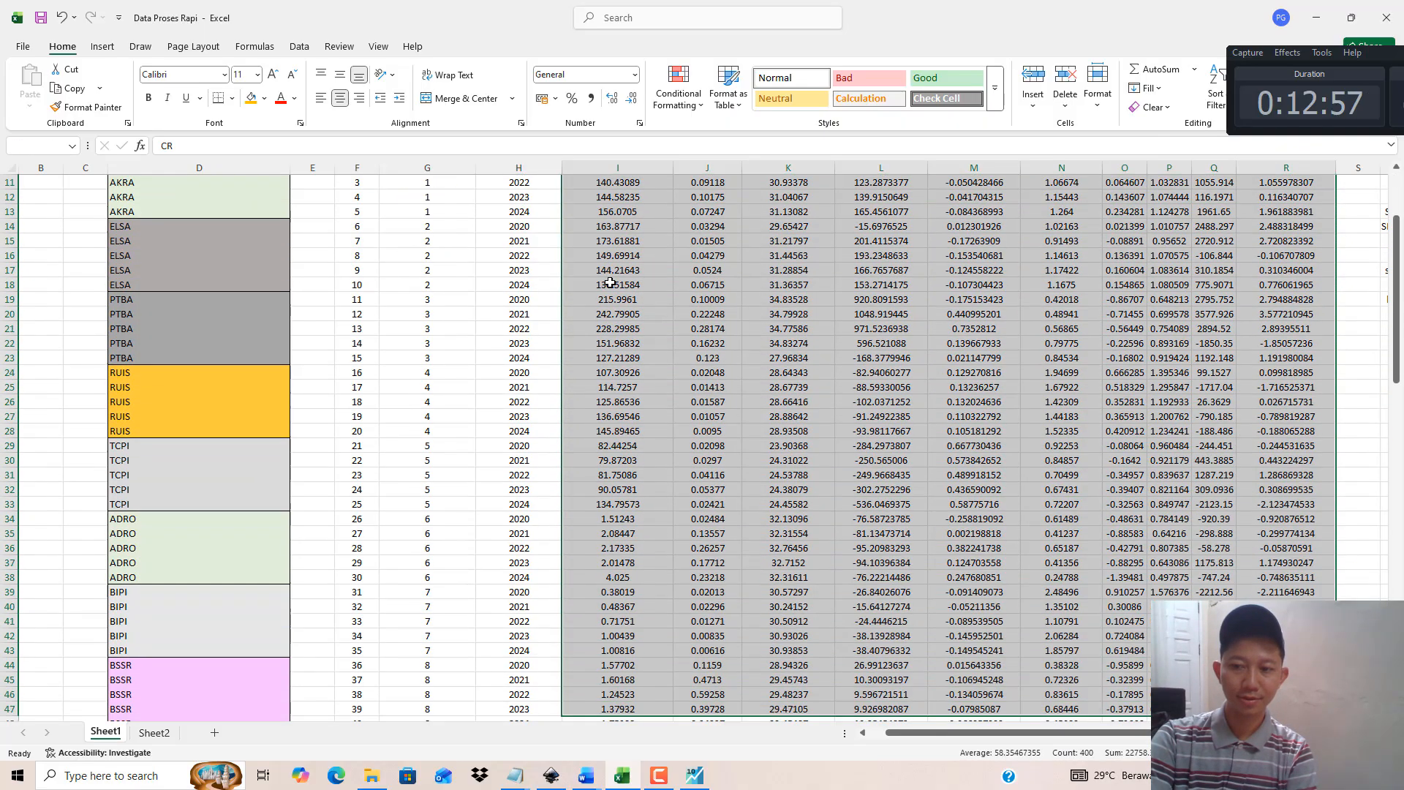
pyautogui.hotkey('shift', 'Down')
pyautogui.hotkey('shift', 'Down')
pyautogui.hotkey('shift', 'Down')
pyautogui.hotkey('shift', 'Down')
pyautogui.hotkey('shift', 'Down')
pyautogui.hotkey('shift', 'Down')
pyautogui.hotkey('shift', 'Down')
pyautogui.hotkey('shift', 'Down')
pyautogui.hotkey('shift', 'Down')
pyautogui.hotkey('shift', 'Down')
pyautogui.hotkey('shift', 'Down')
pyautogui.hotkey('shift', 'Down')
pyautogui.hotkey('shift', 'Down')
pyautogui.hotkey('shift', 'Down')
pyautogui.hotkey('shift', 'Down')
pyautogui.hotkey('shift', 'Down')
pyautogui.hotkey('shift', 'Down')
pyautogui.hotkey('shift', 'Down')
pyautogui.hotkey('shift', 'Down')
pyautogui.hotkey('shift', 'Down')
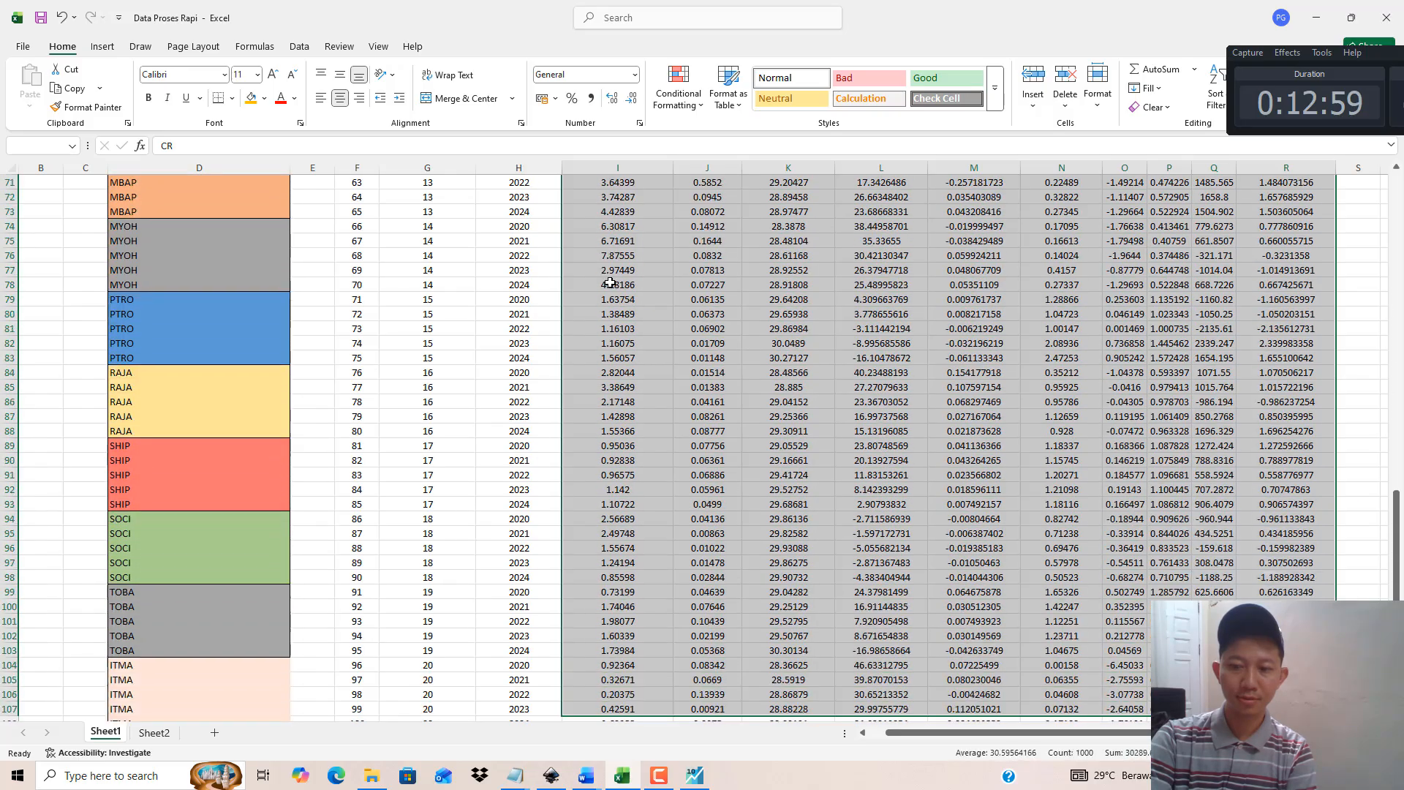
pyautogui.hotkey('shift', 'Down')
pyautogui.hotkey('shift', 'Down')
pyautogui.hotkey('shift', 'Down')
pyautogui.hotkey('shift', 'Down')
pyautogui.hotkey('shift', 'Down')
pyautogui.hotkey('shift', 'Down')
pyautogui.hotkey('shift', 'Down')
pyautogui.hotkey('shift', 'Down')
pyautogui.hotkey('shift', 'Down')
pyautogui.hotkey('shift', 'Down')
pyautogui.hotkey('shift', 'Up')
pyautogui.hotkey('shift', 'Up')
pyautogui.hotkey('shift', 'Up')
pyautogui.hotkey('shift', 'Up')
pyautogui.hotkey('shift', 'Up')
pyautogui.hotkey('shift', 'Up')
pyautogui.hotkey('shift', 'Up')
pyautogui.hotkey('shift', 'Up')
pyautogui.hotkey('shift', 'Up')
pyautogui.hotkey('shift', 'Up')
pyautogui.hotkey('shift', 'Up')
pyautogui.hotkey('shift', 'Up')
pyautogui.hotkey('shift', 'Up')
pyautogui.hotkey('shift', 'Up')
pyautogui.hotkey('shift', 'Up')
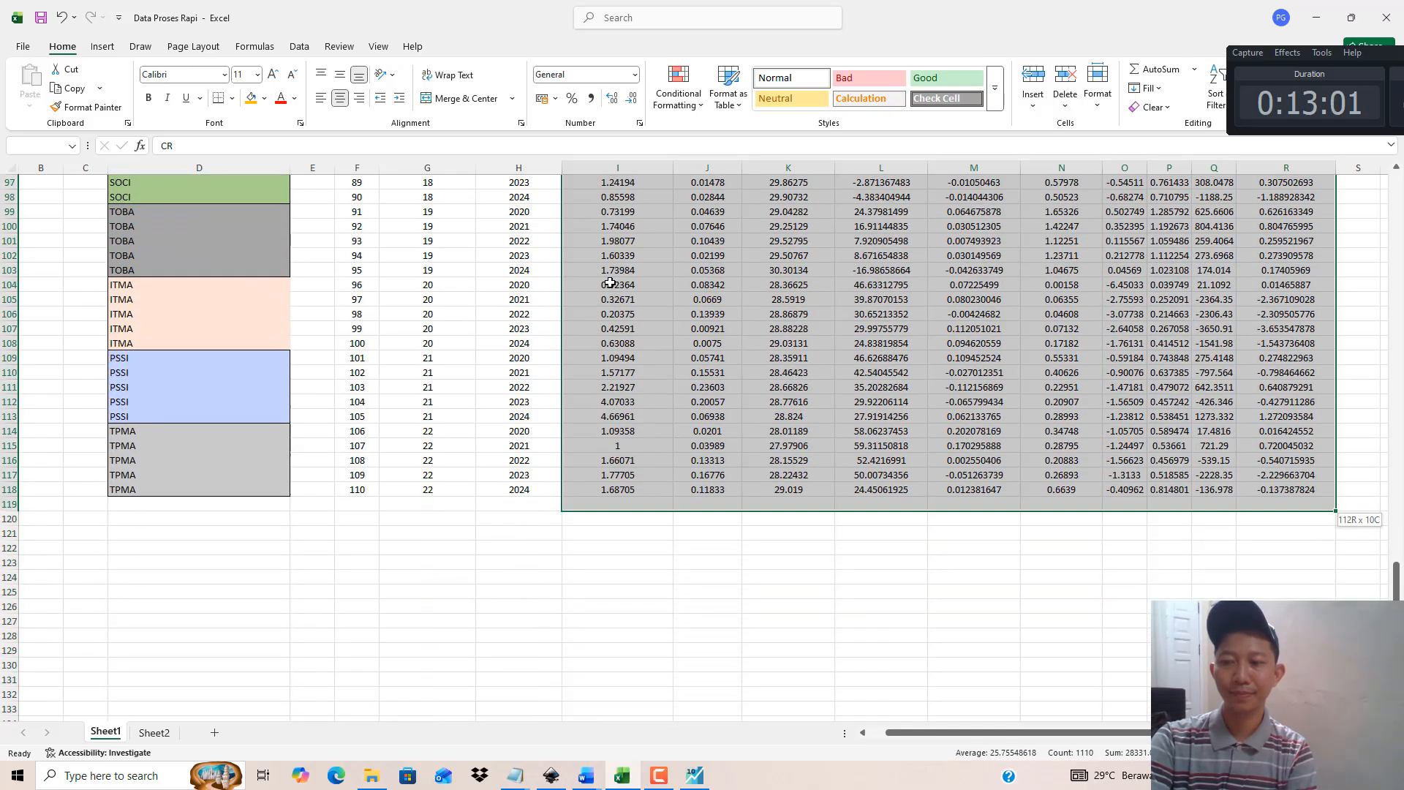
pyautogui.hotkey('ctrl', 'c')
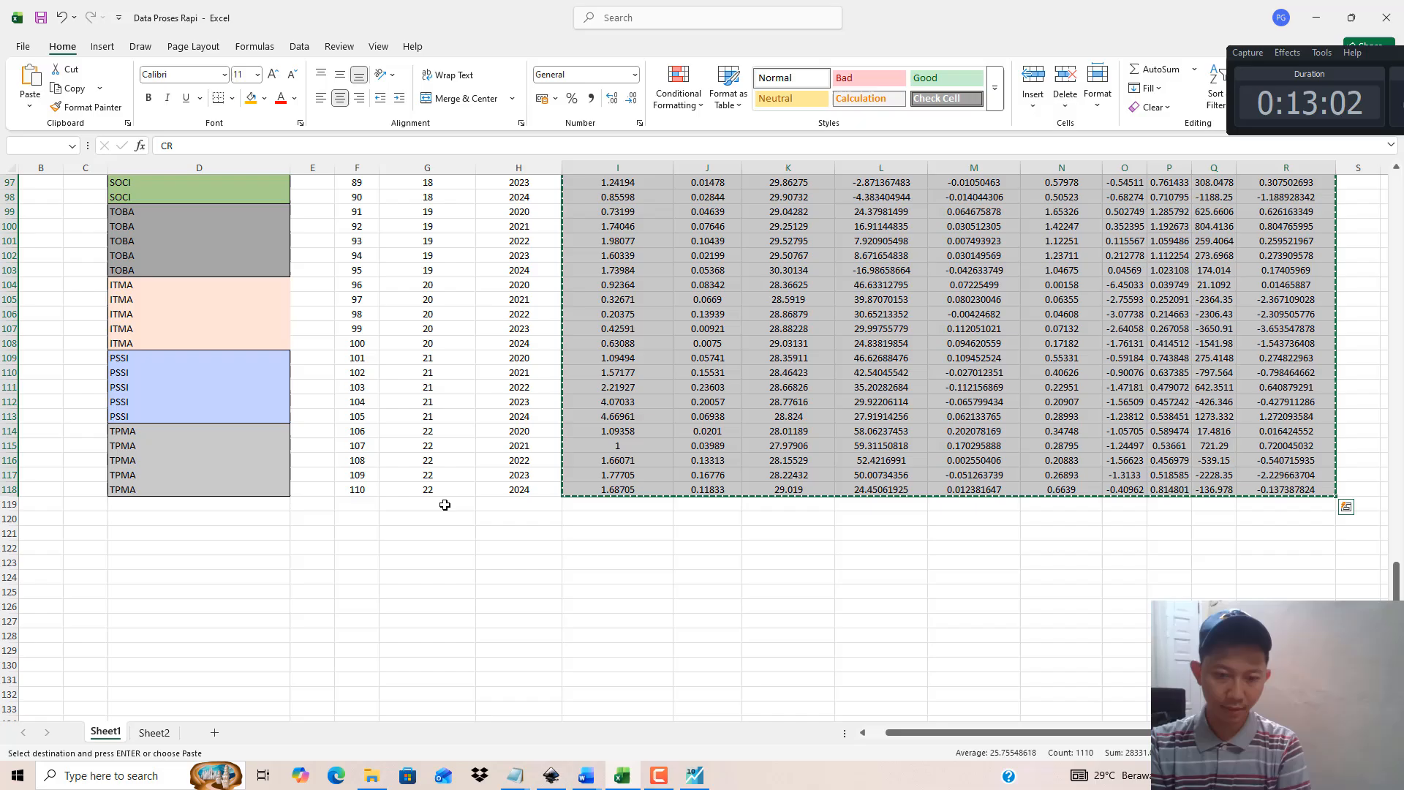
# Step: Switch to EViews and paste the copied variables with their headers into the empty group, starting at the name row above 1 - 20
pyautogui.click(704, 782)
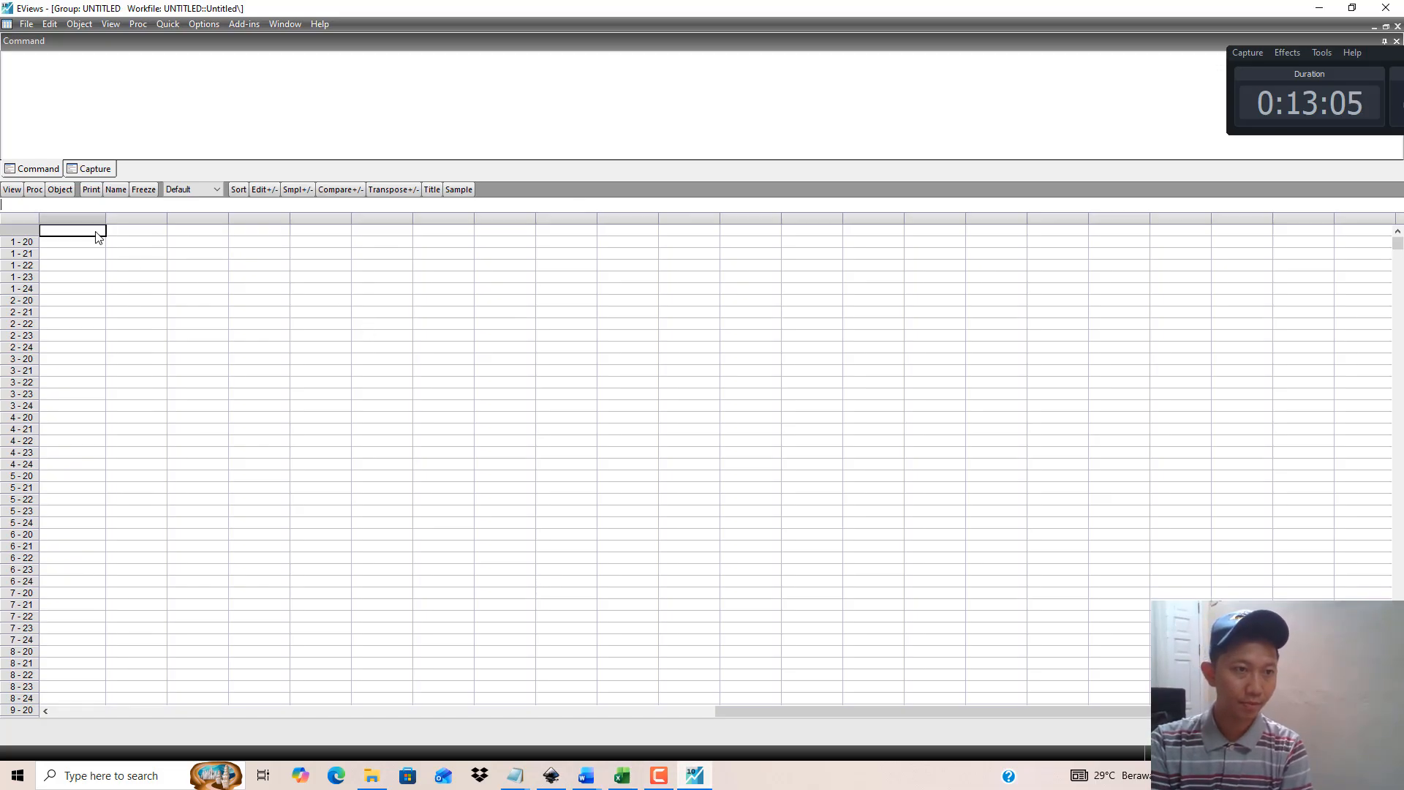
pyautogui.rightClick(97, 235)
pyautogui.click(131, 256)
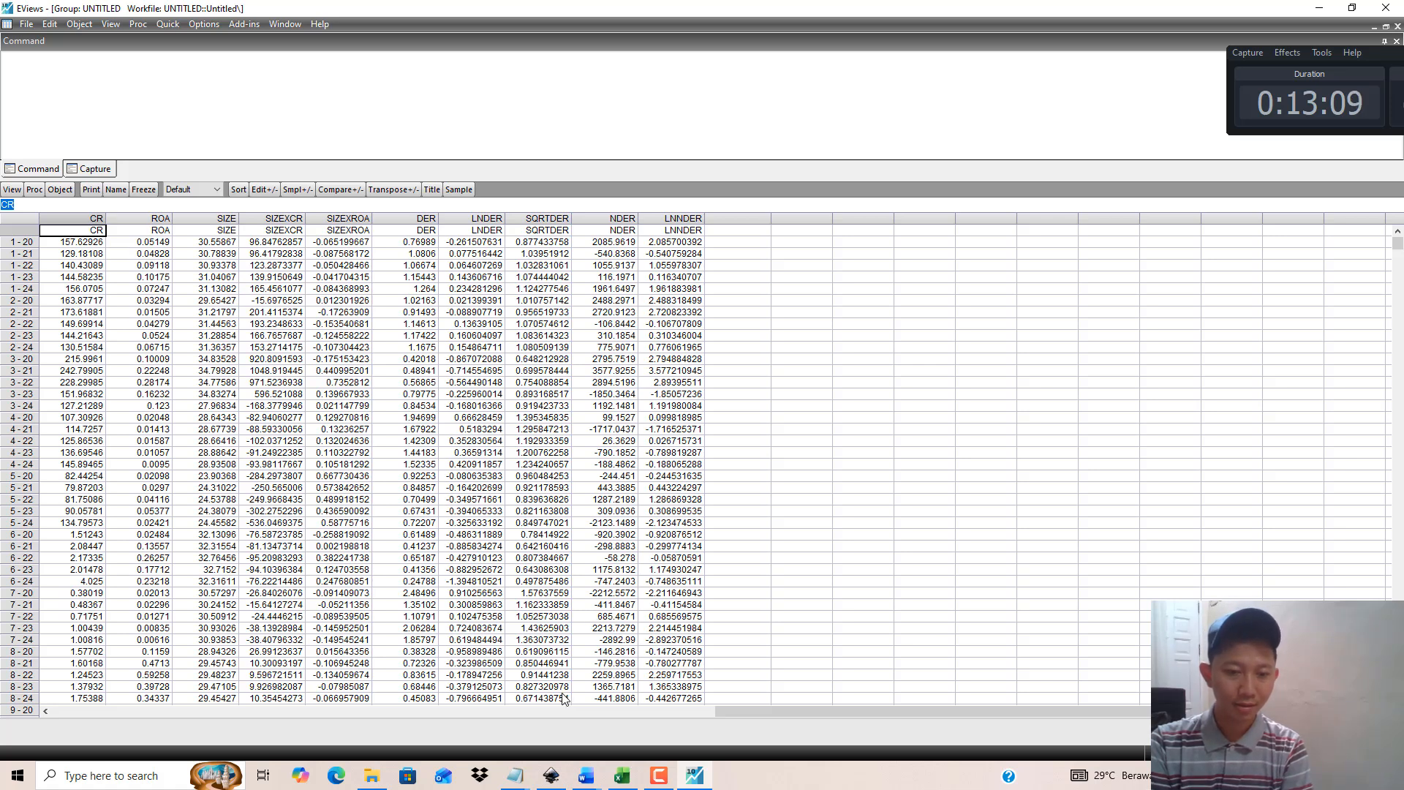
# Step: Estimate the panel least squares equation "lnnder cr roa size sizexcr sizexroa c" over the 2020 2024 sample
pyautogui.click(168, 24)
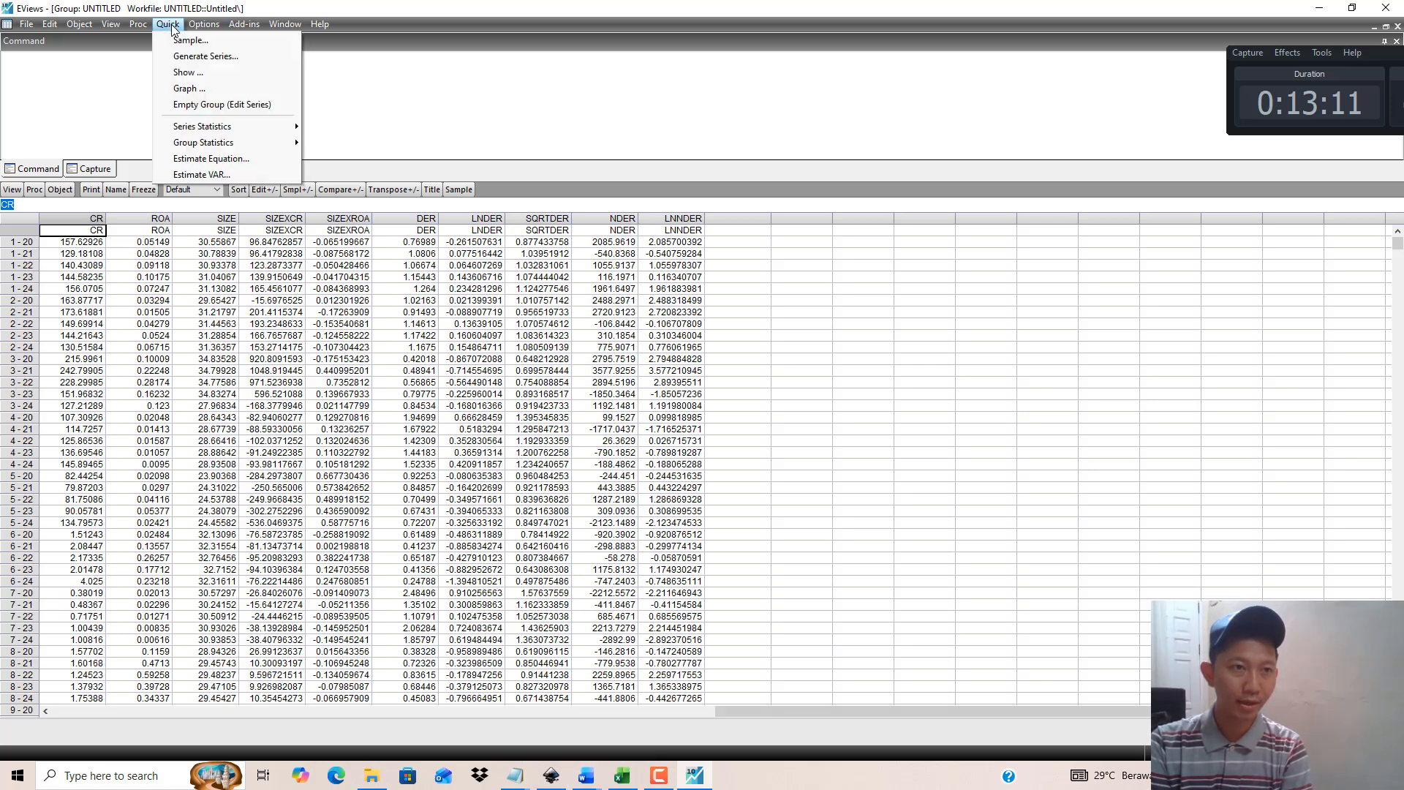
pyautogui.click(210, 159)
pyautogui.moveTo(640, 248); pyautogui.dragTo(403, 292)
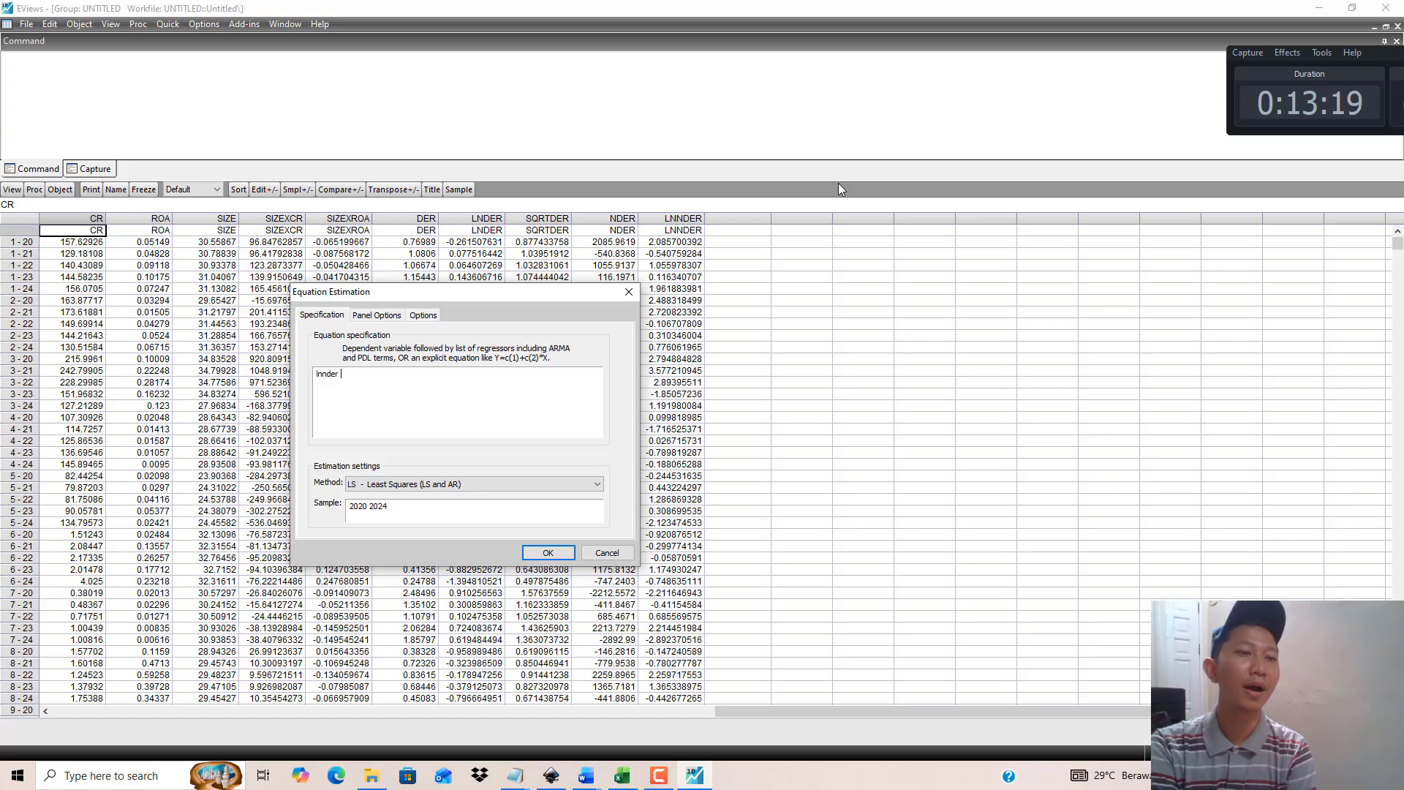
pyautogui.write('c')
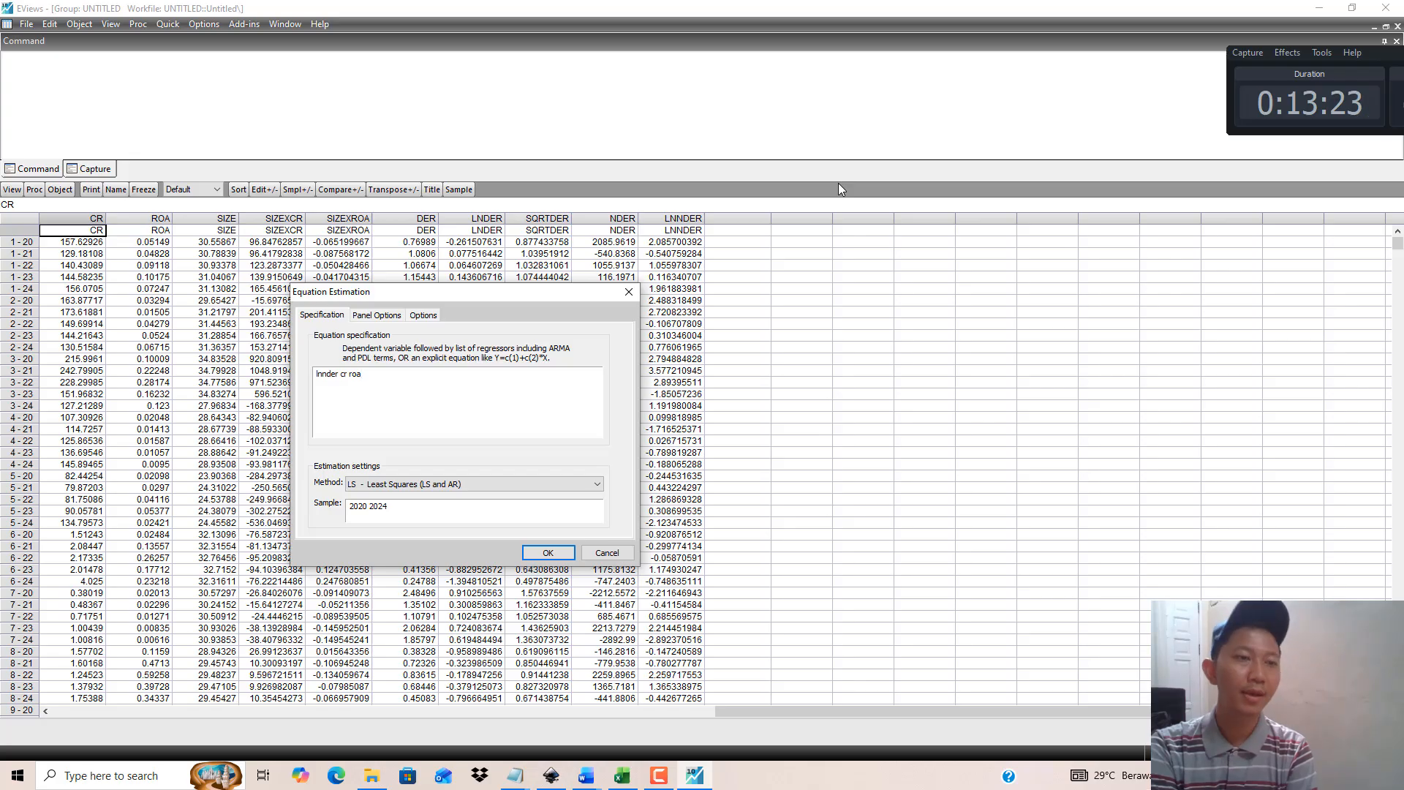
pyautogui.write('r roa ')
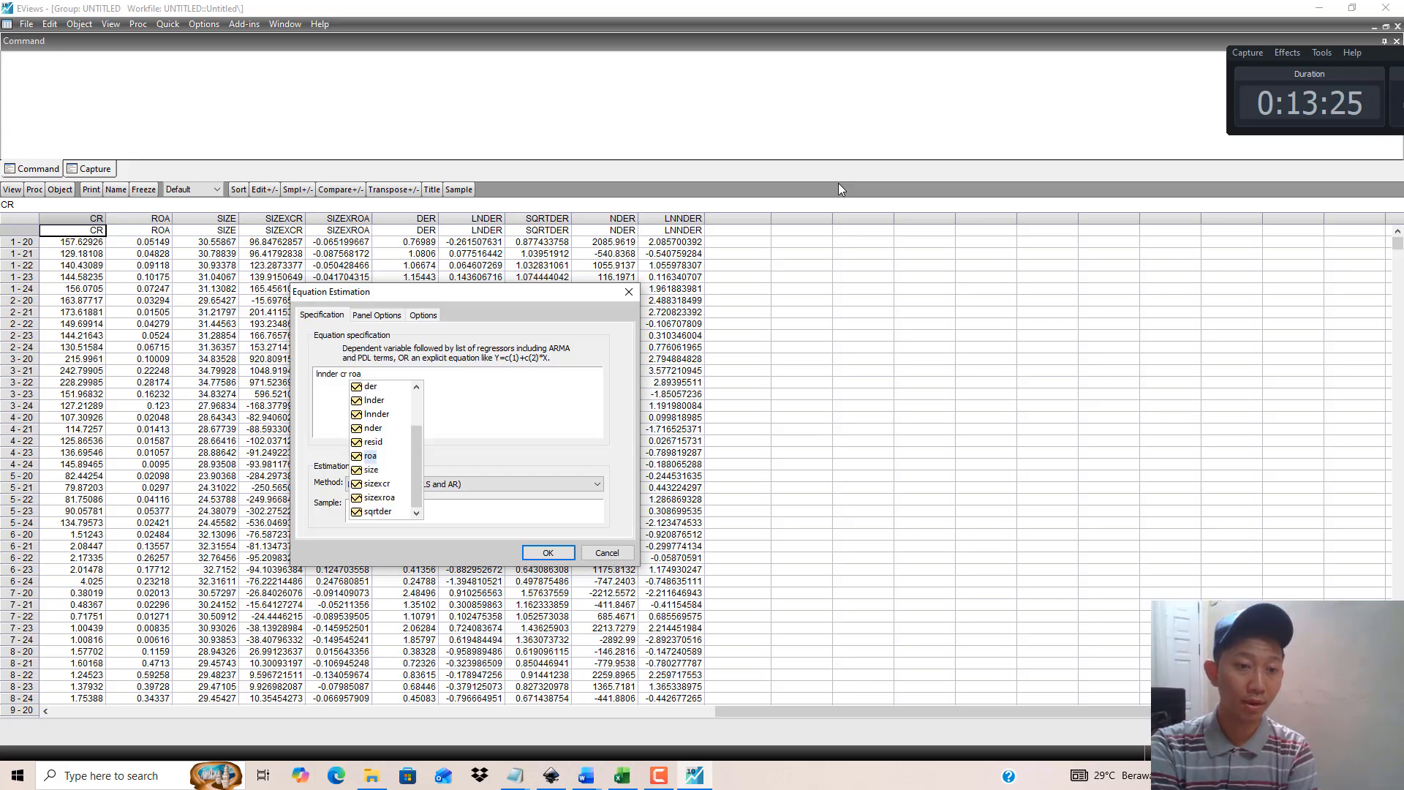
pyautogui.write('size')
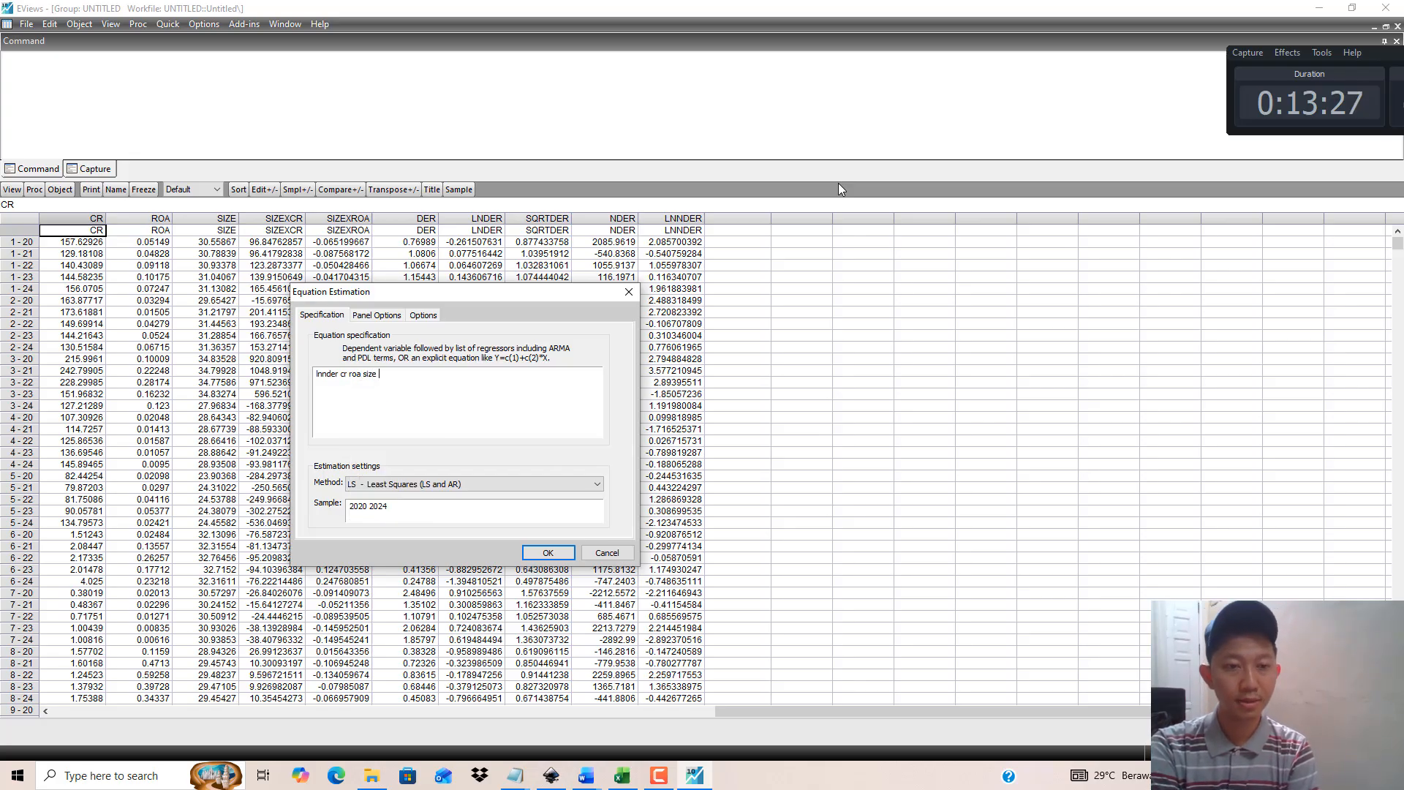
pyautogui.write(' sizex')
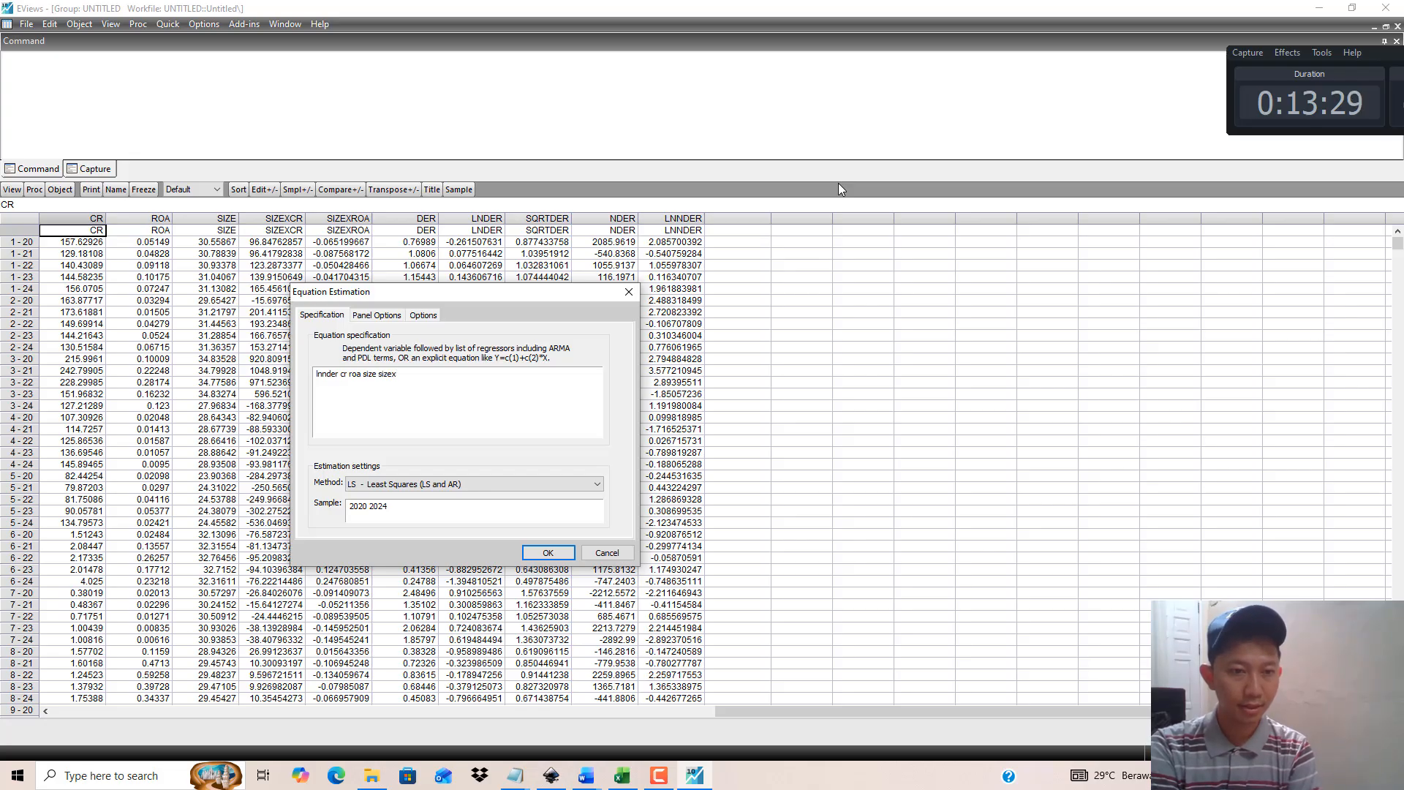
pyautogui.write('cr sizexroa')
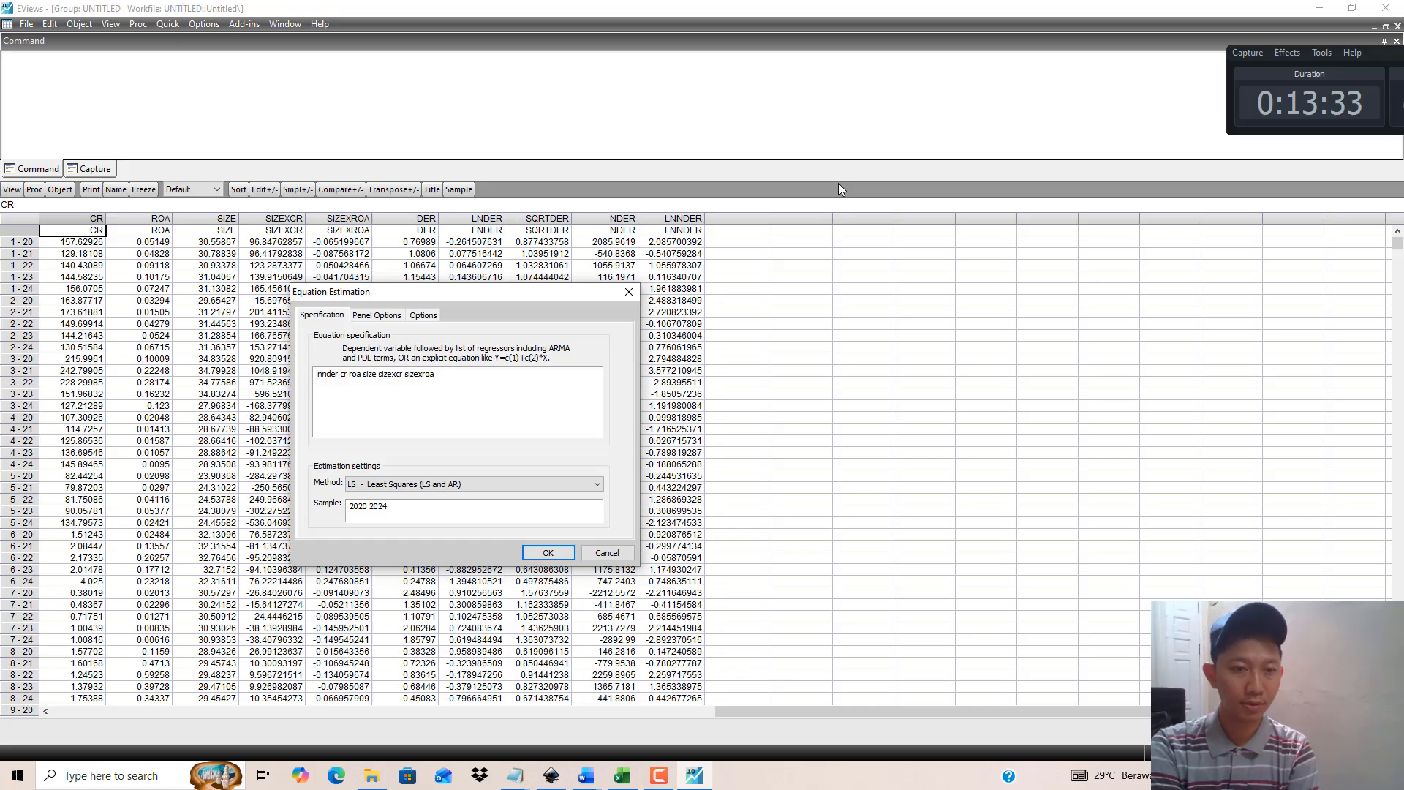
pyautogui.write(' c')
pyautogui.press('Return')
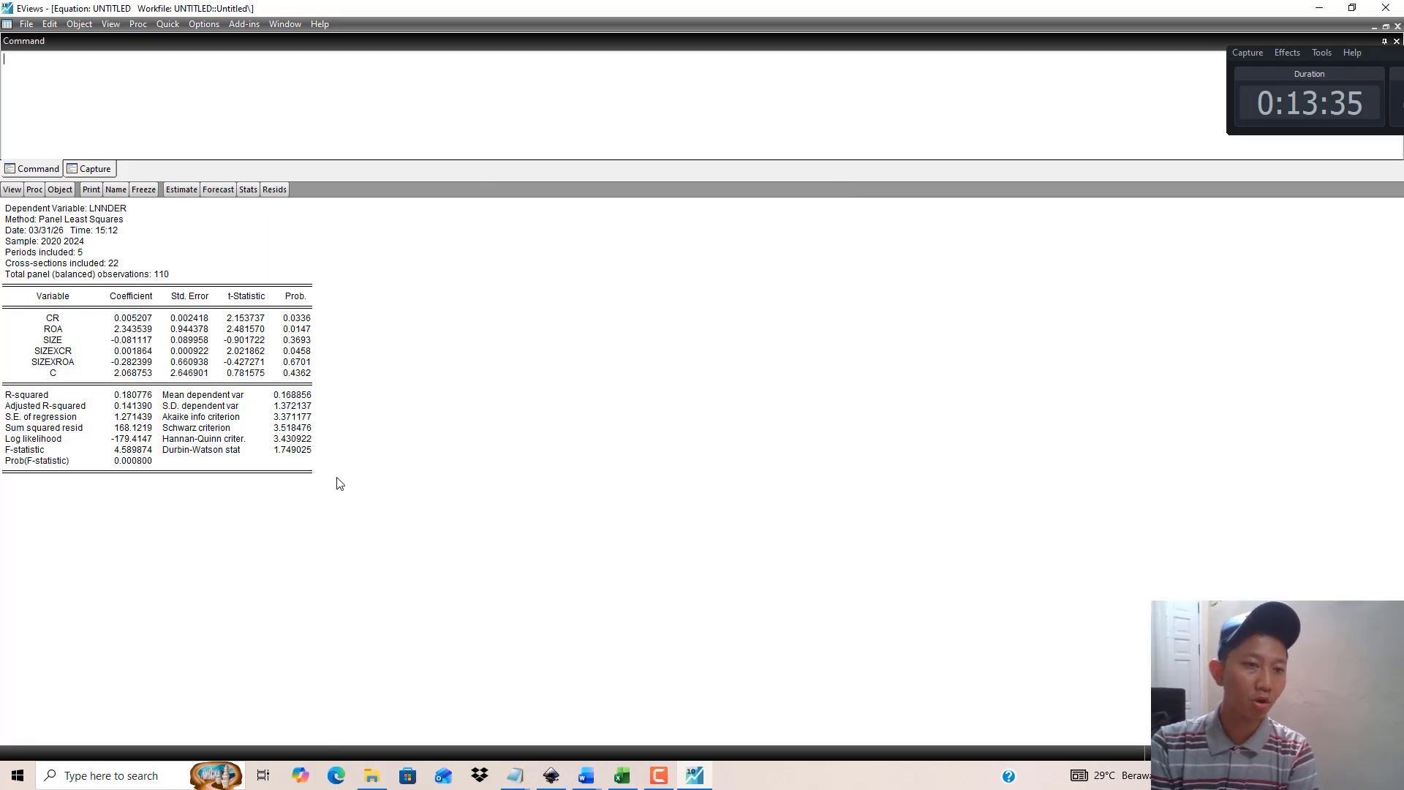
# Step: Compare the estimation output with the Common Effect Model (CEM) table in the Lampiran EViews 31 Maret 2026 document in Word
pyautogui.click(246, 242)
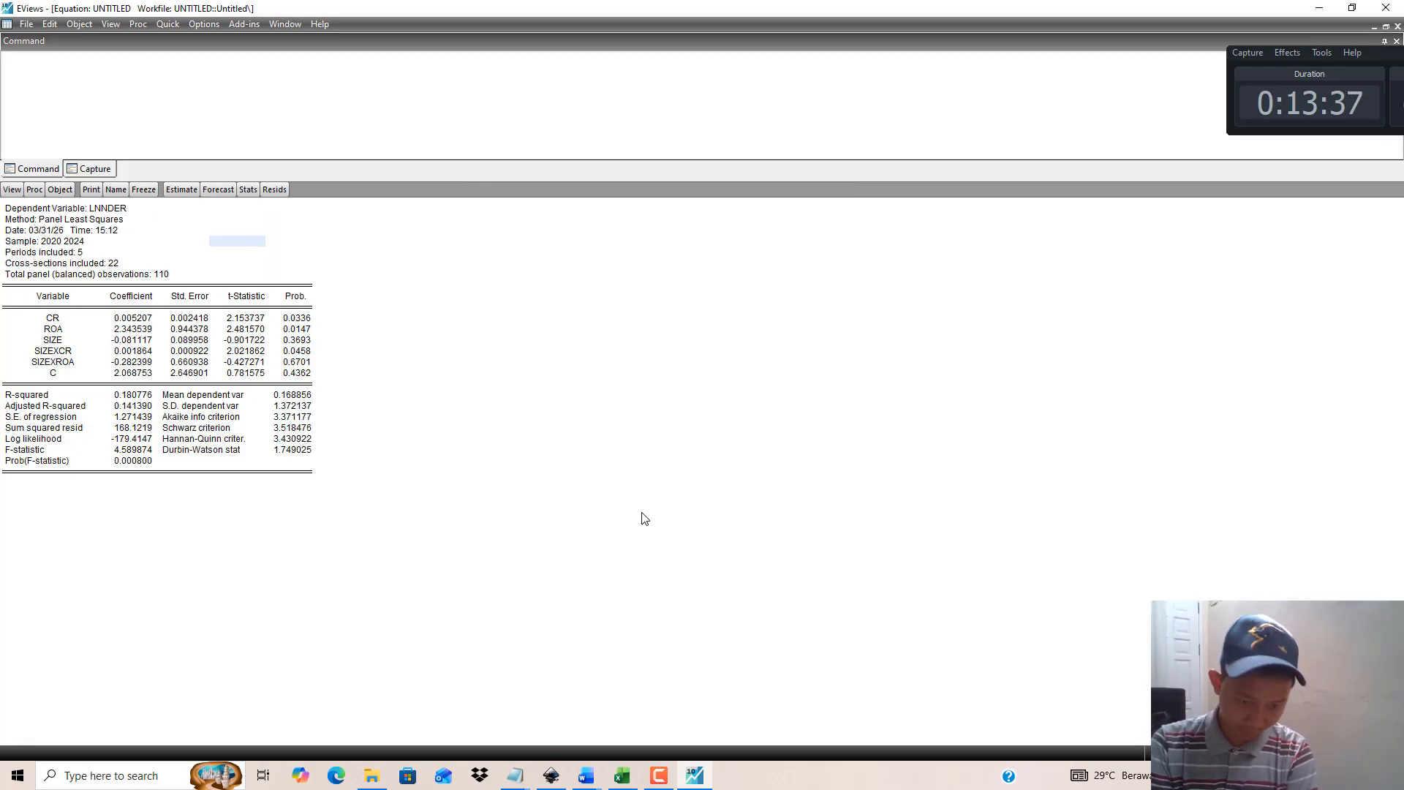
pyautogui.moveTo(586, 775)
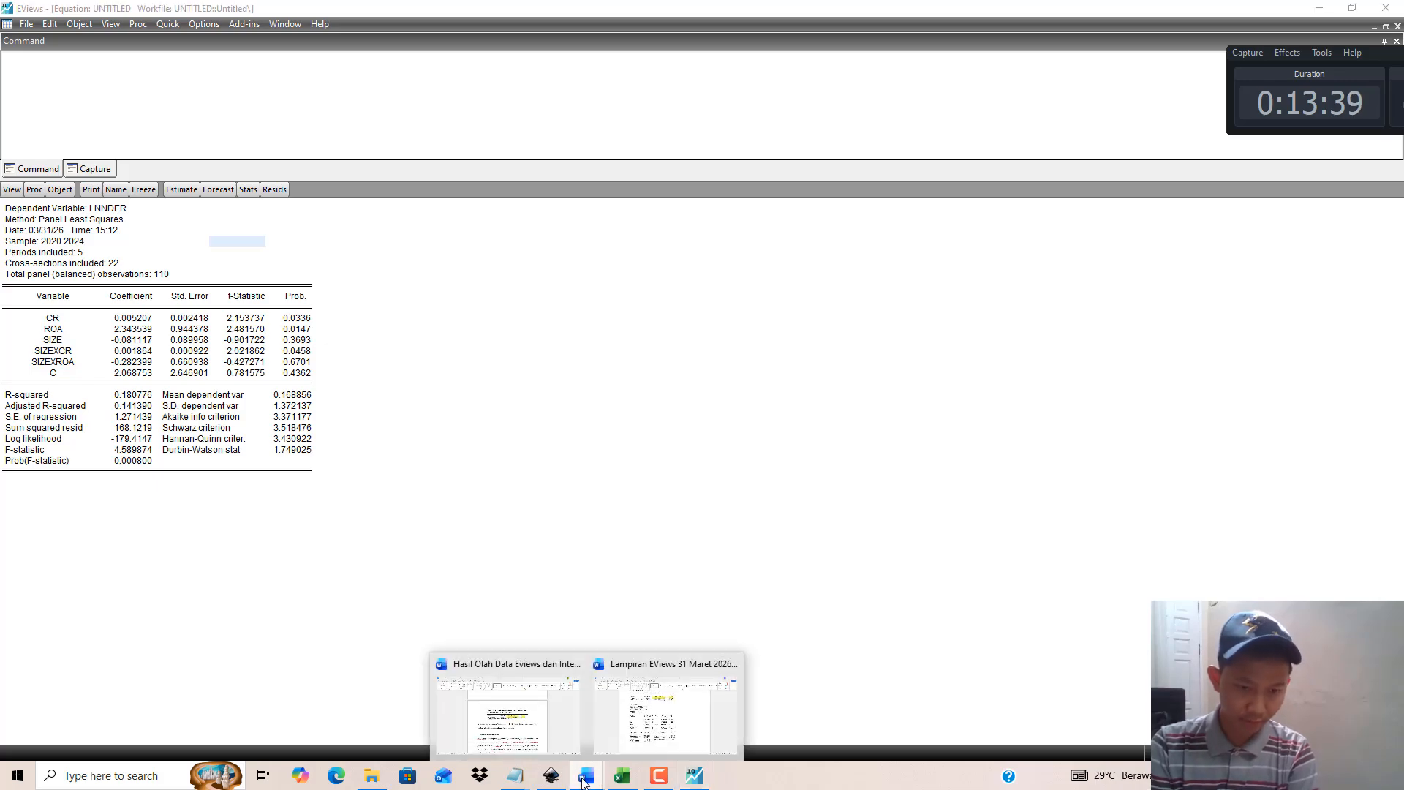
pyautogui.click(662, 702)
pyautogui.scroll(-15, 655, 578)
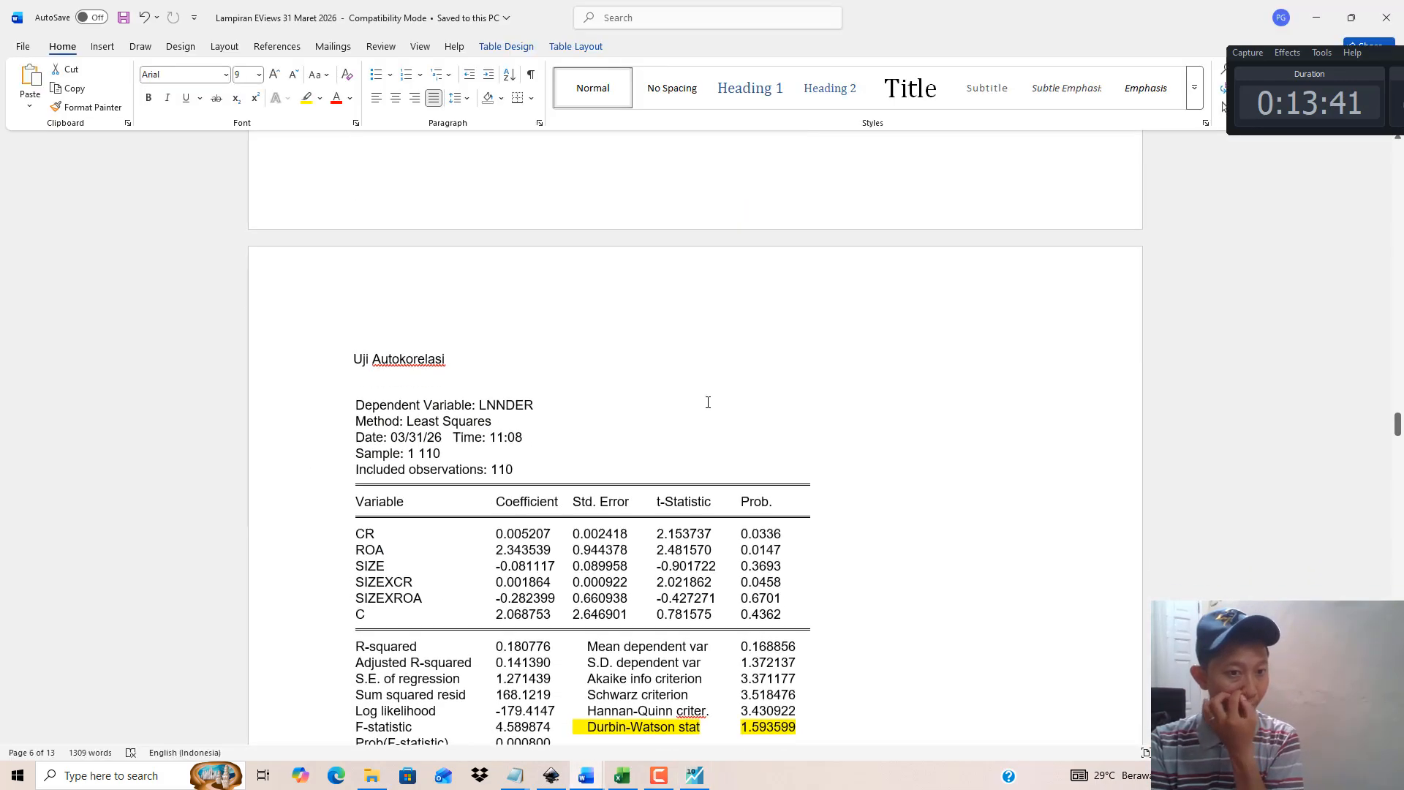
pyautogui.scroll(-5, 728, 422)
pyautogui.scroll(1, 731, 429)
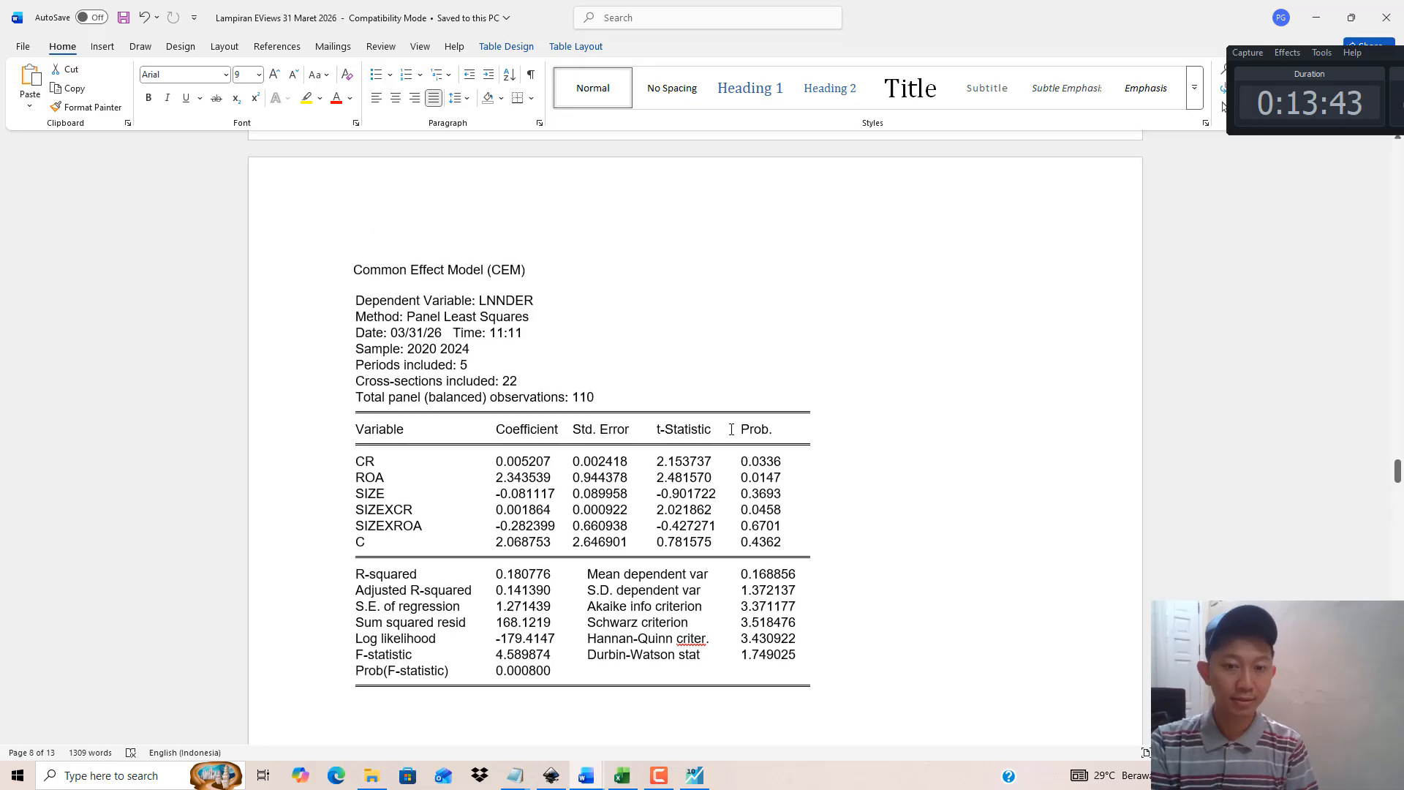
# Step: Return to EViews and re-estimate the equation with Fixed period effects, keeping the cross-section effects at None
pyautogui.click(694, 775)
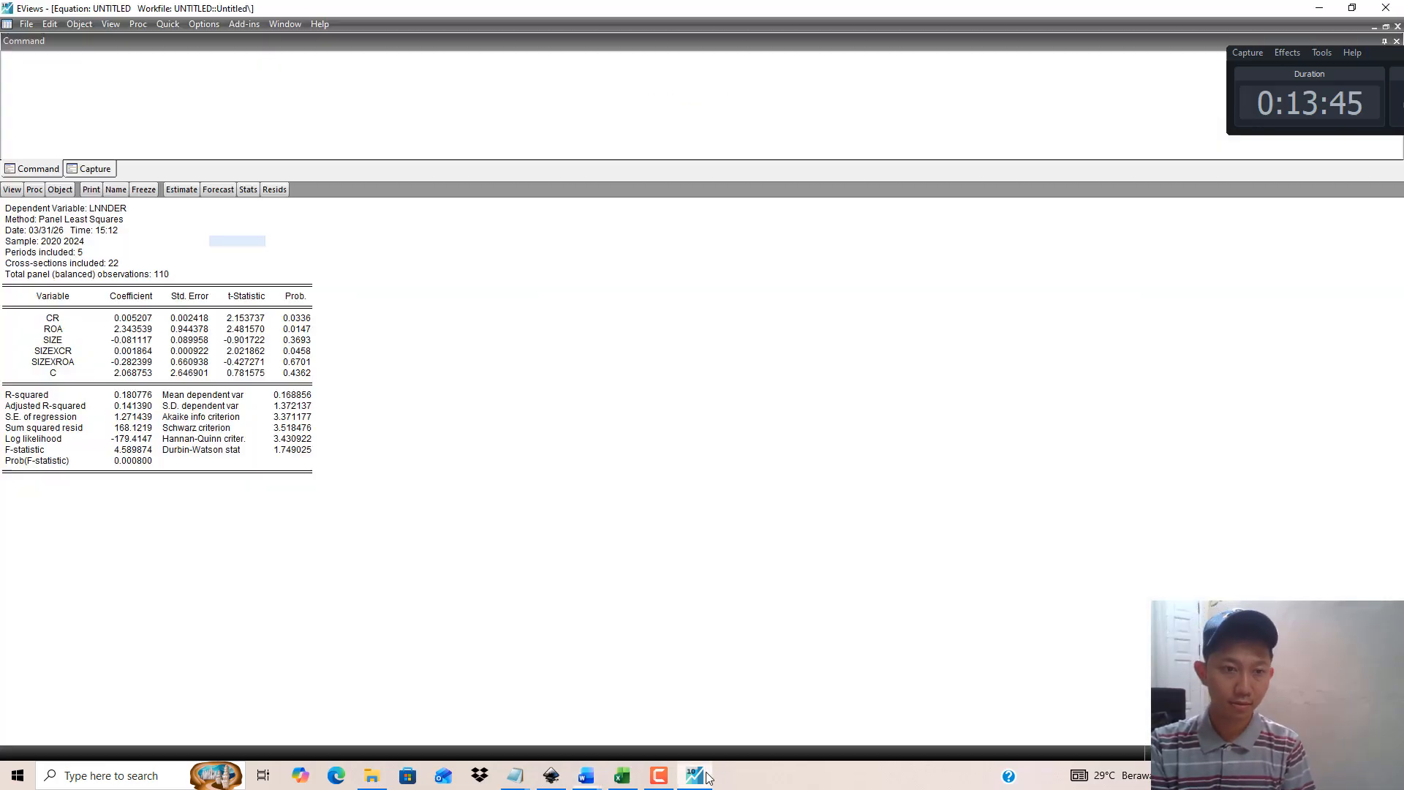
pyautogui.click(183, 191)
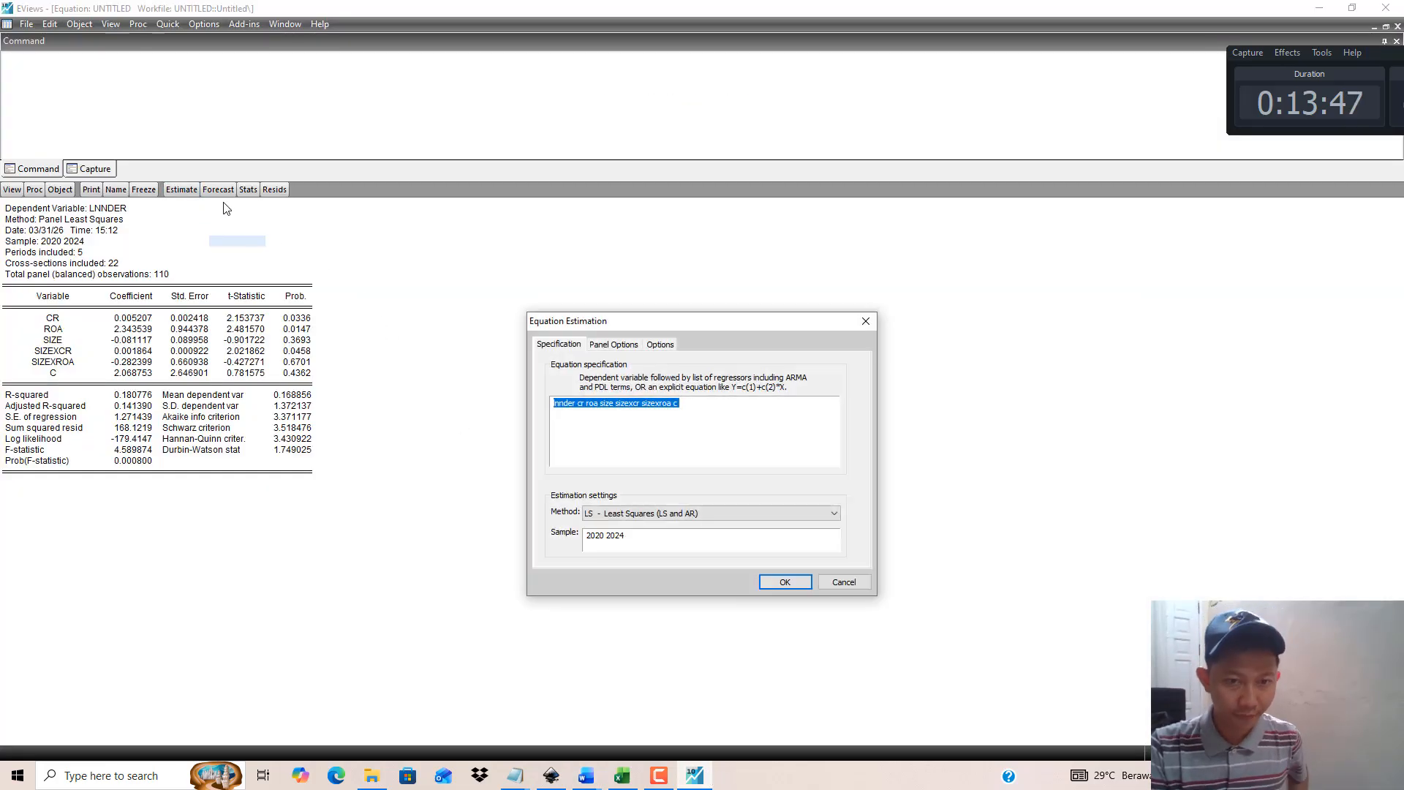
pyautogui.click(618, 345)
pyautogui.click(636, 401)
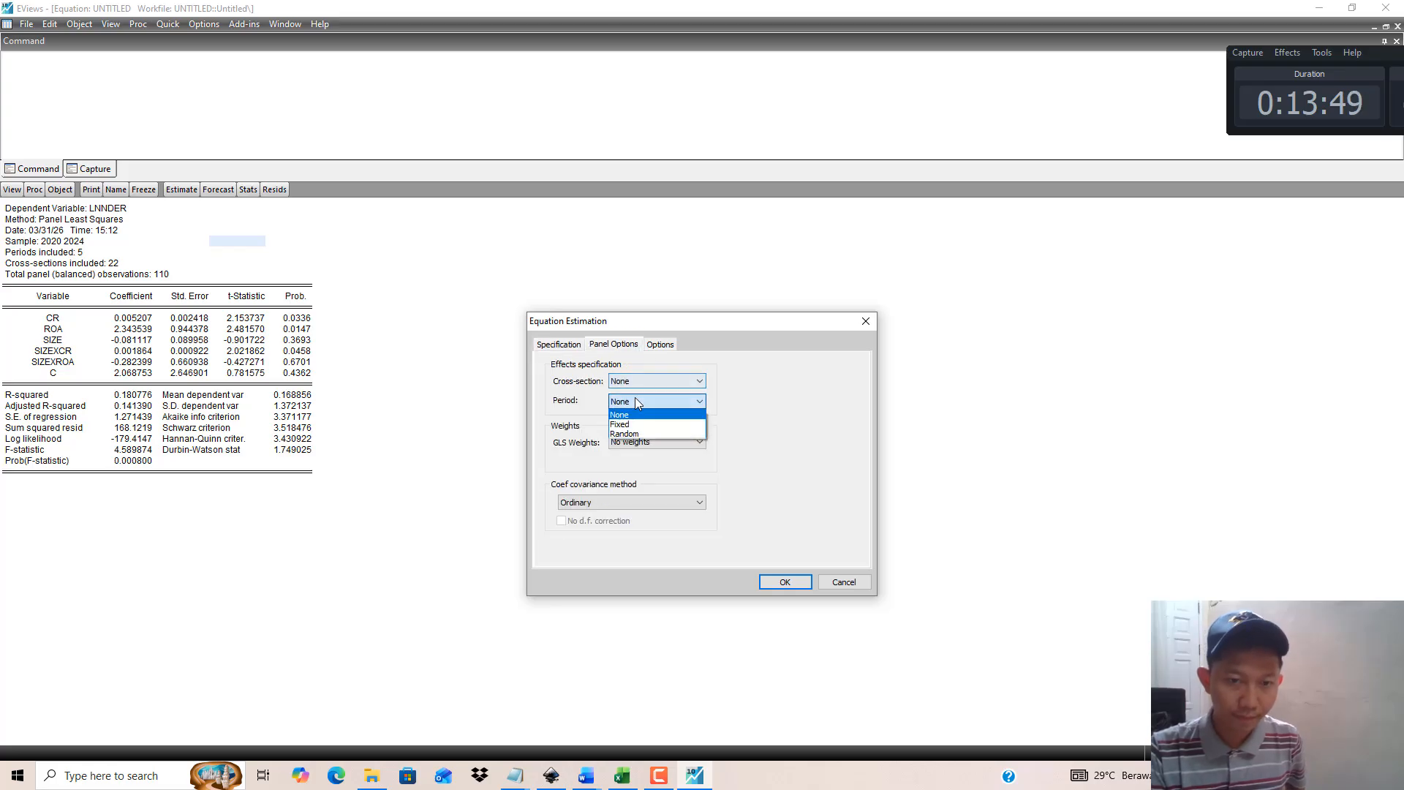
pyautogui.click(631, 425)
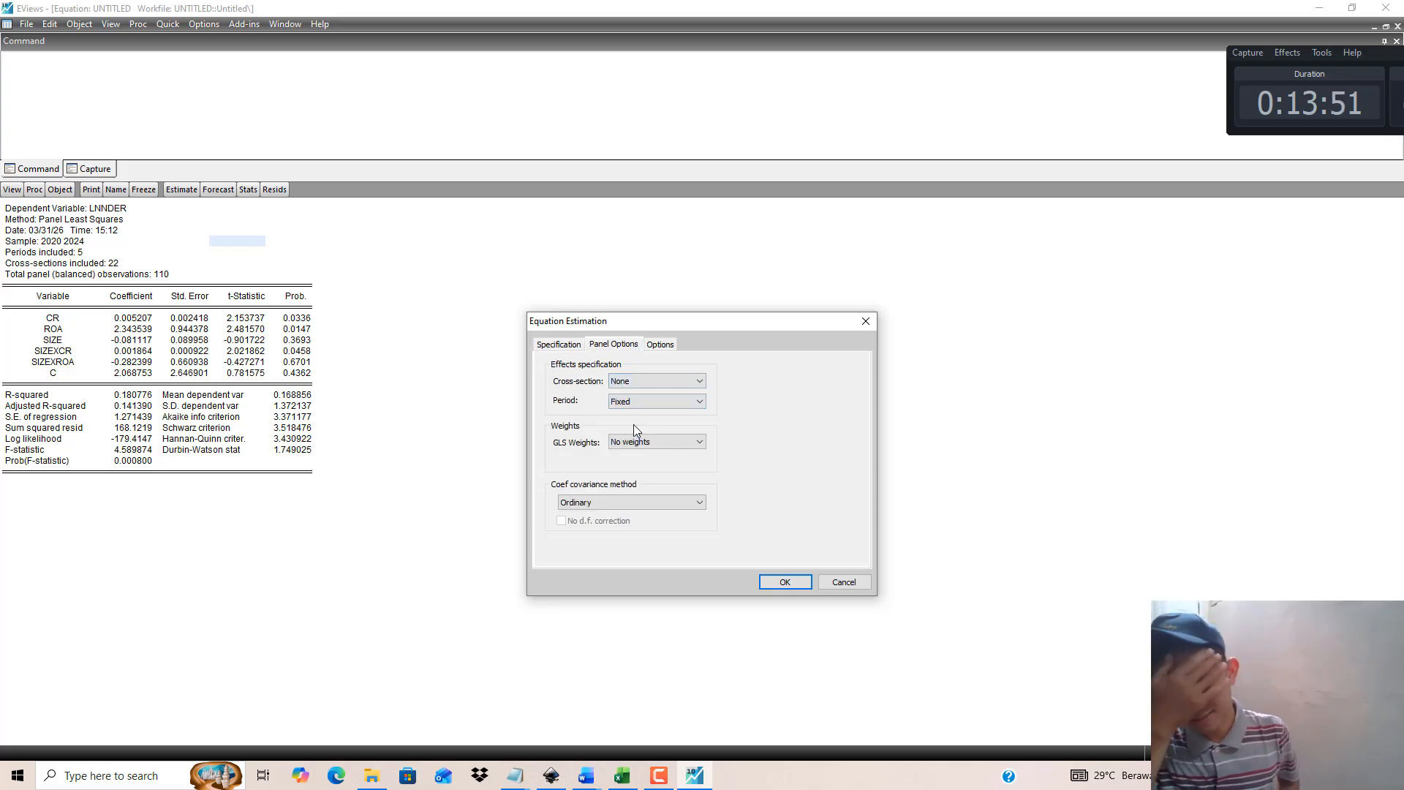
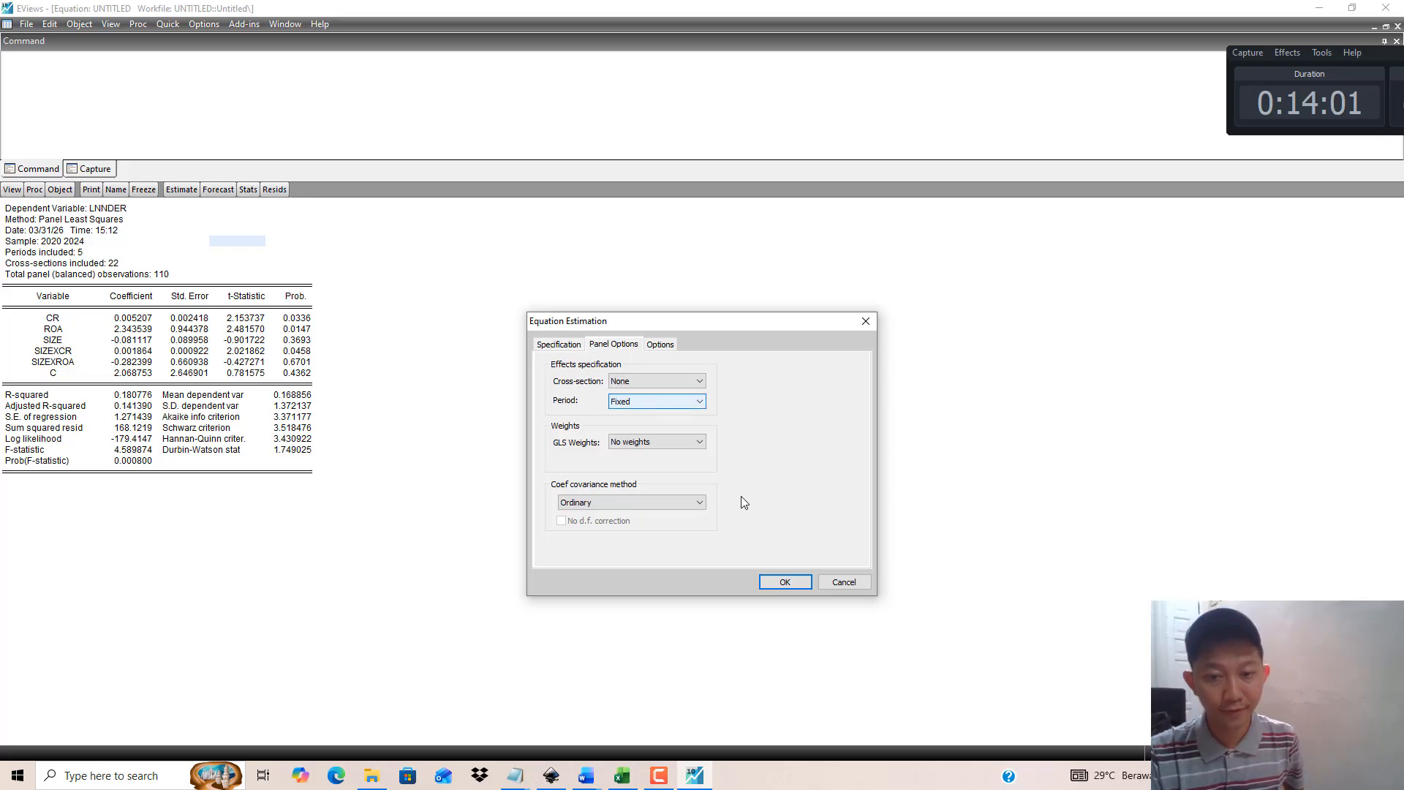
pyautogui.click(771, 582)
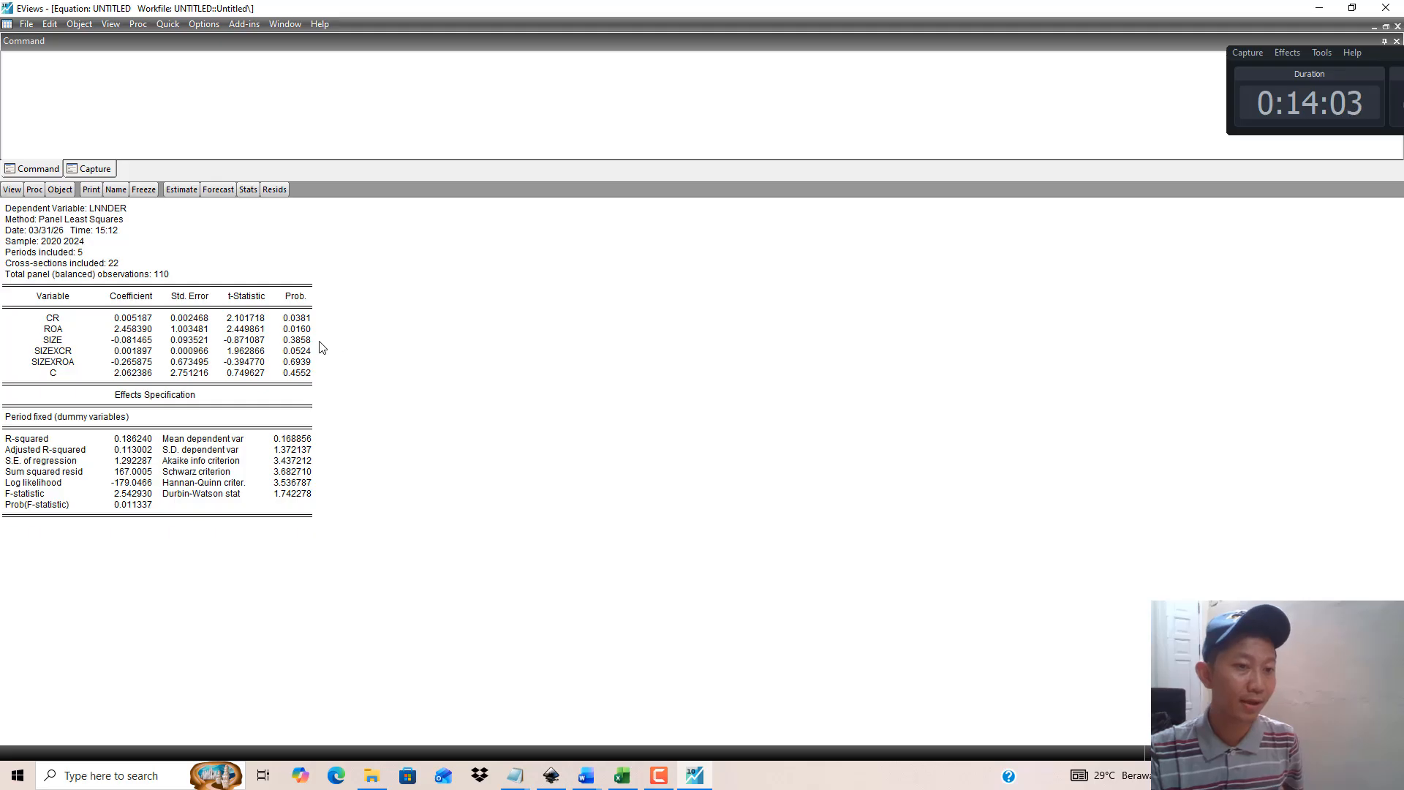
# Step: Compare the period-fixed output with the Fixed Effect Model (FEM) table in the Word appendix, view the Random Effect Model (REM) table, and return to EViews
pyautogui.click(298, 340)
pyautogui.moveTo(594, 782)
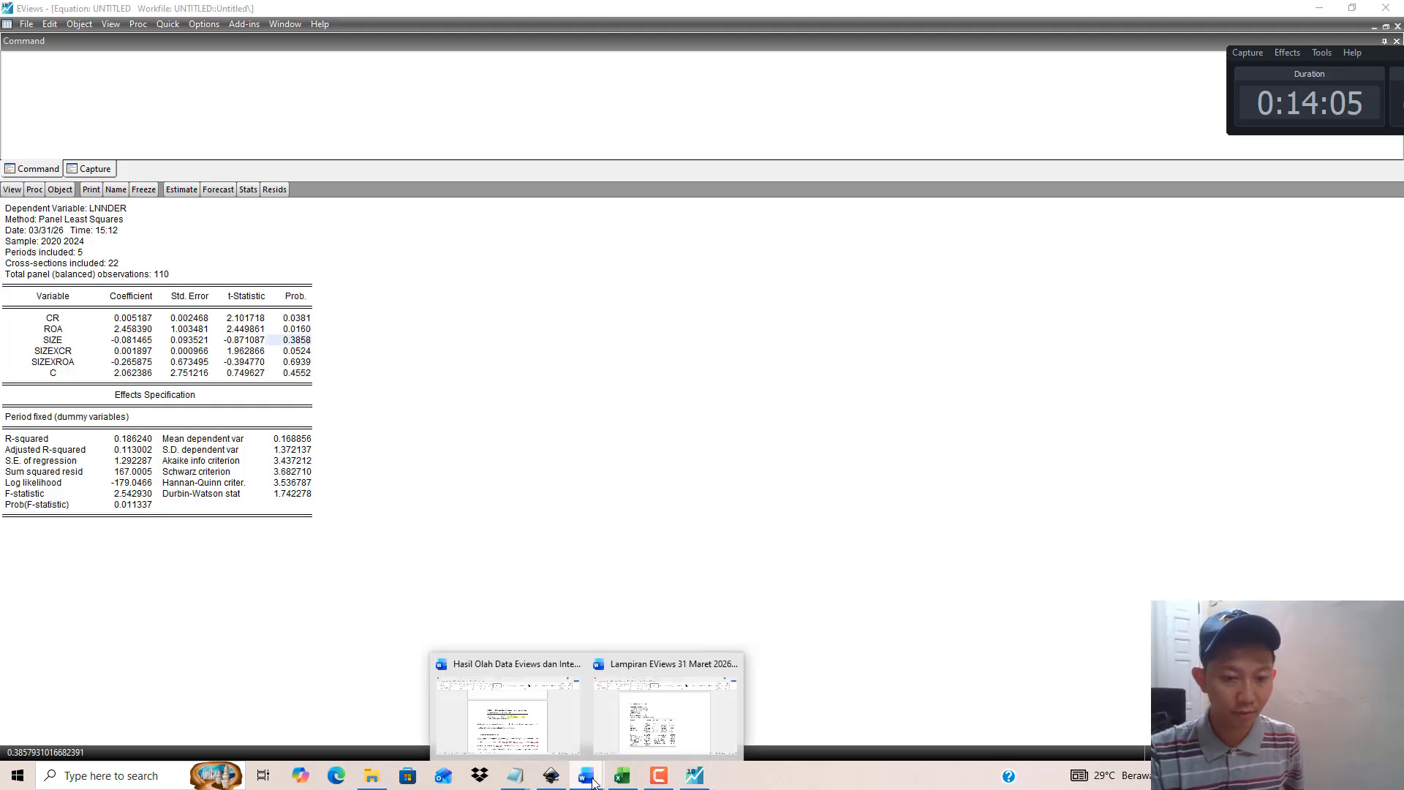
pyautogui.click(666, 706)
pyautogui.scroll(-10, 653, 488)
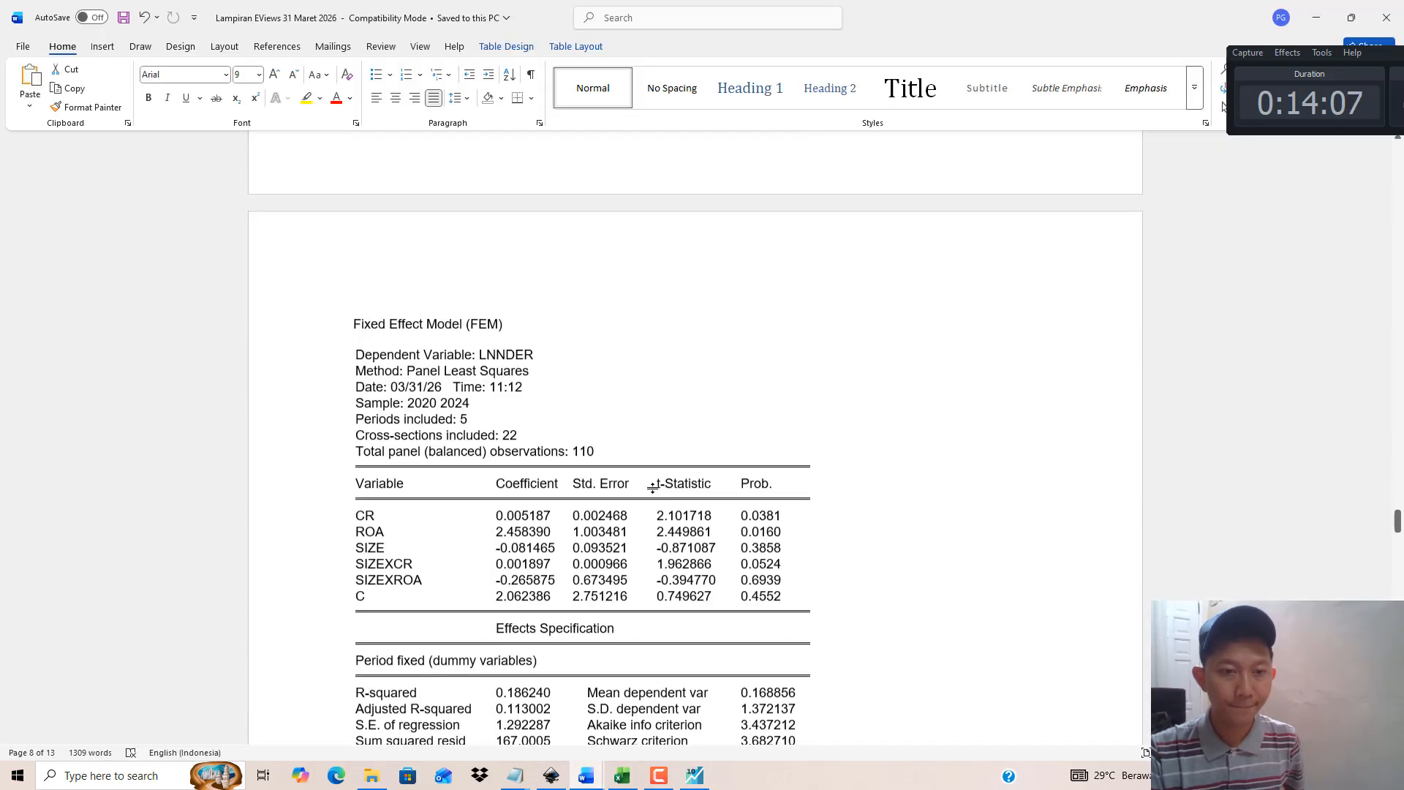
pyautogui.scroll(-4, 653, 488)
pyautogui.scroll(1, 654, 487)
pyautogui.scroll(-1, 658, 487)
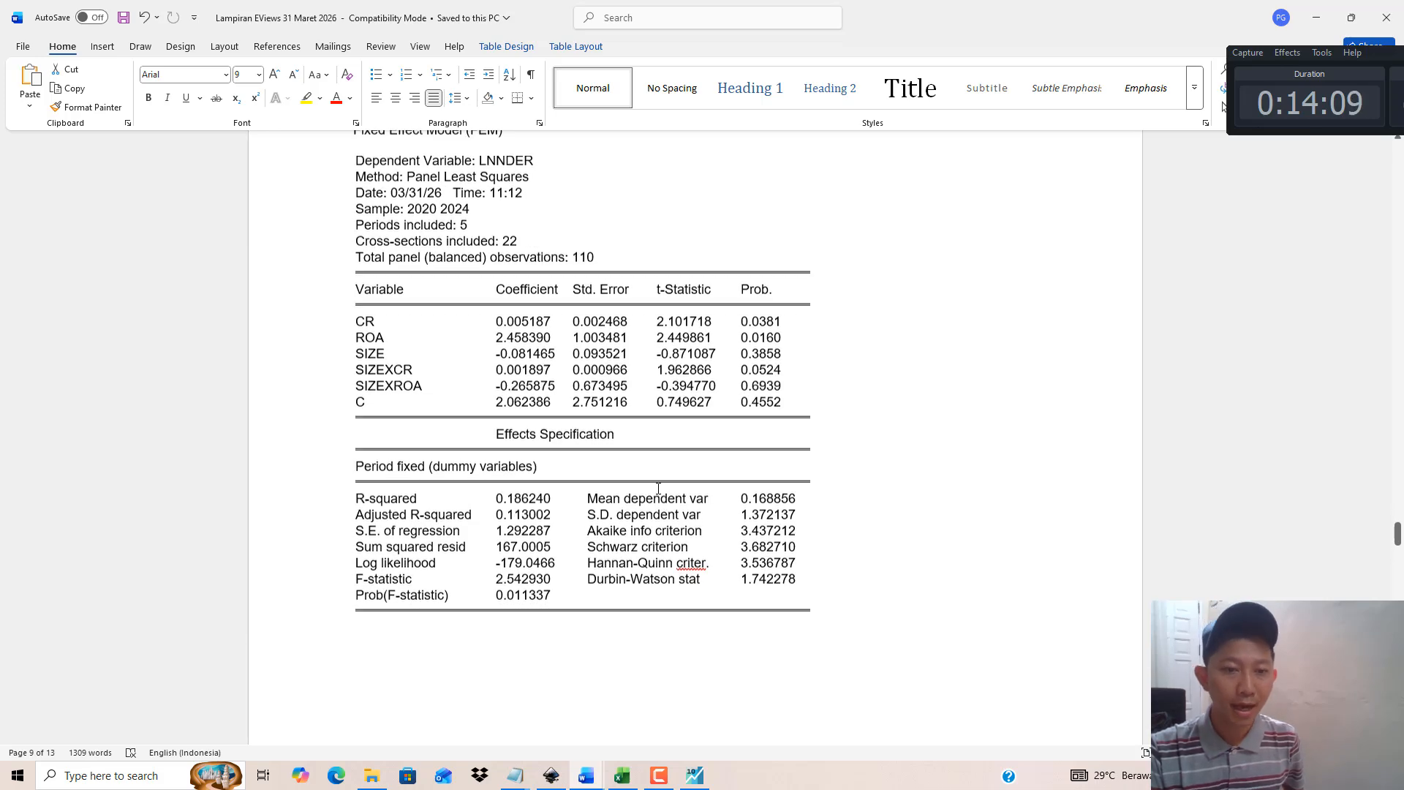
pyautogui.scroll(-10, 659, 488)
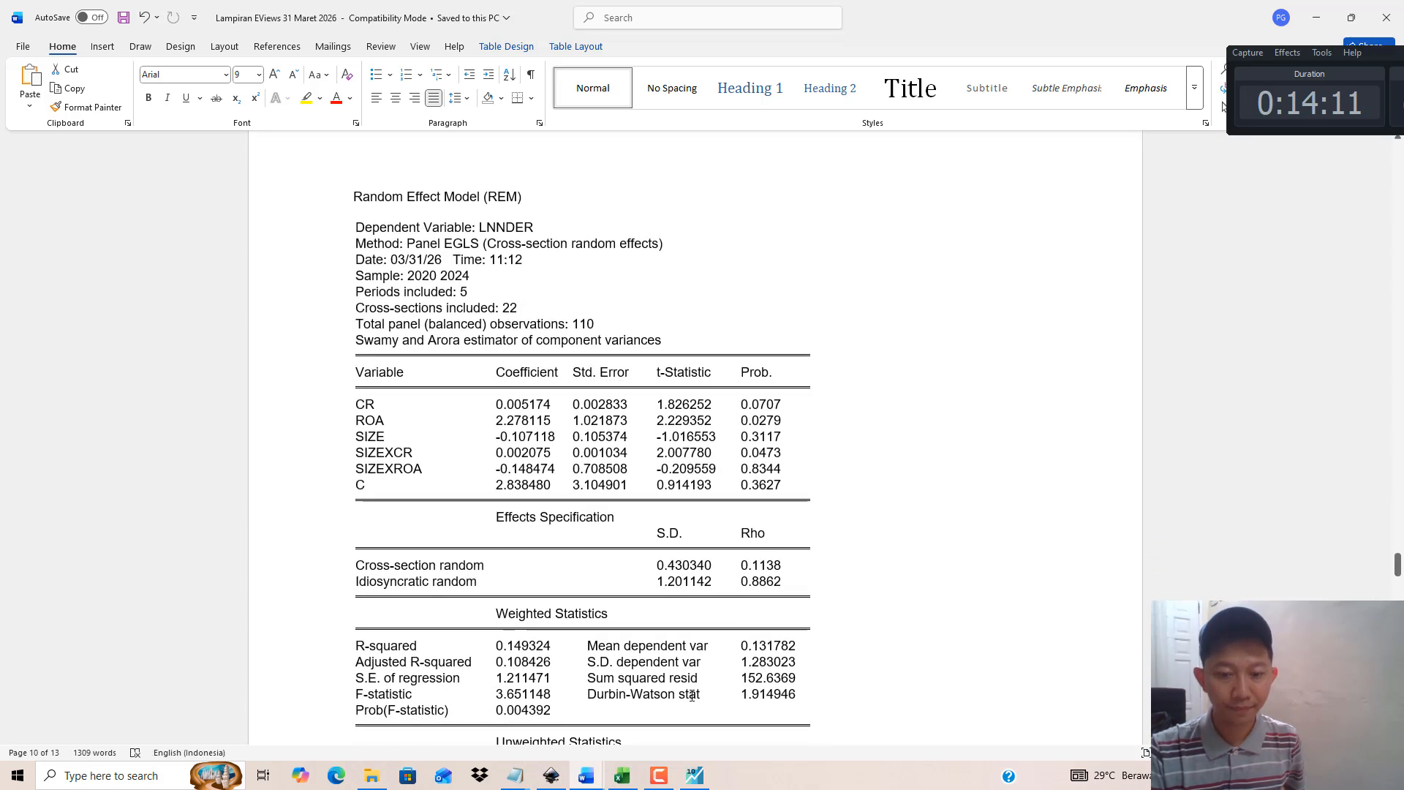
pyautogui.click(694, 776)
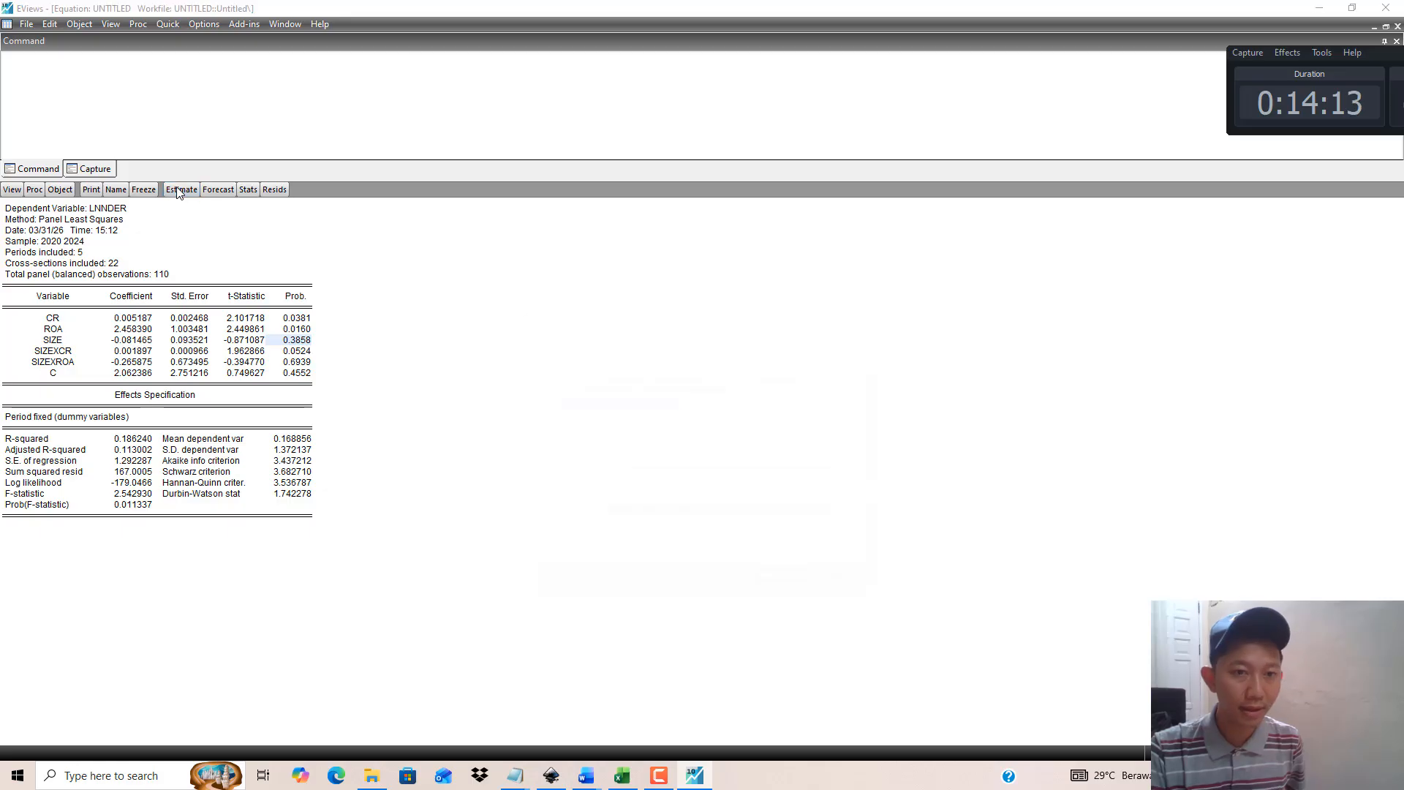
# Step: Try to re-estimate the equation with Random period effects and the cross-section effects at None
pyautogui.click(630, 345)
pyautogui.click(641, 402)
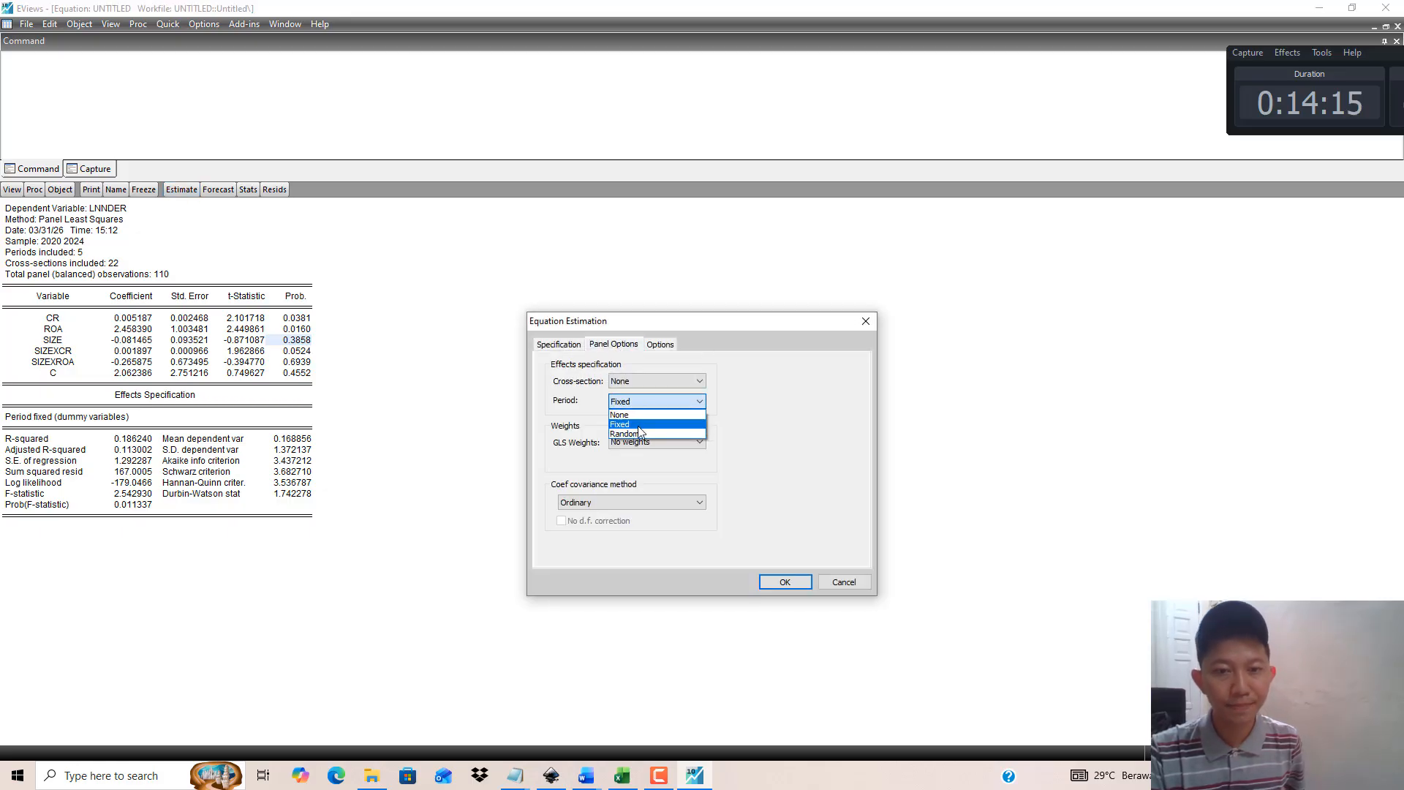
pyautogui.click(637, 433)
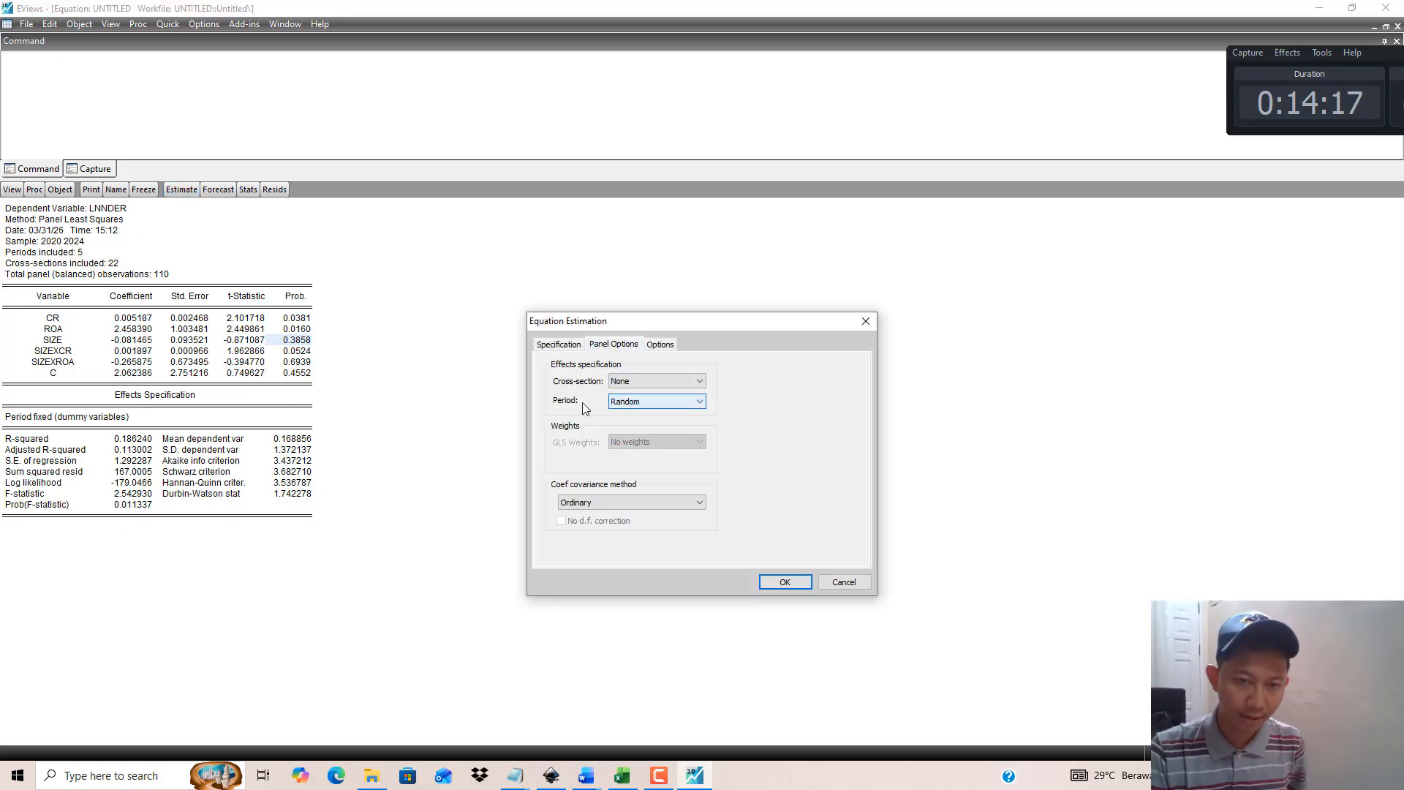
pyautogui.click(785, 582)
pyautogui.click(699, 418)
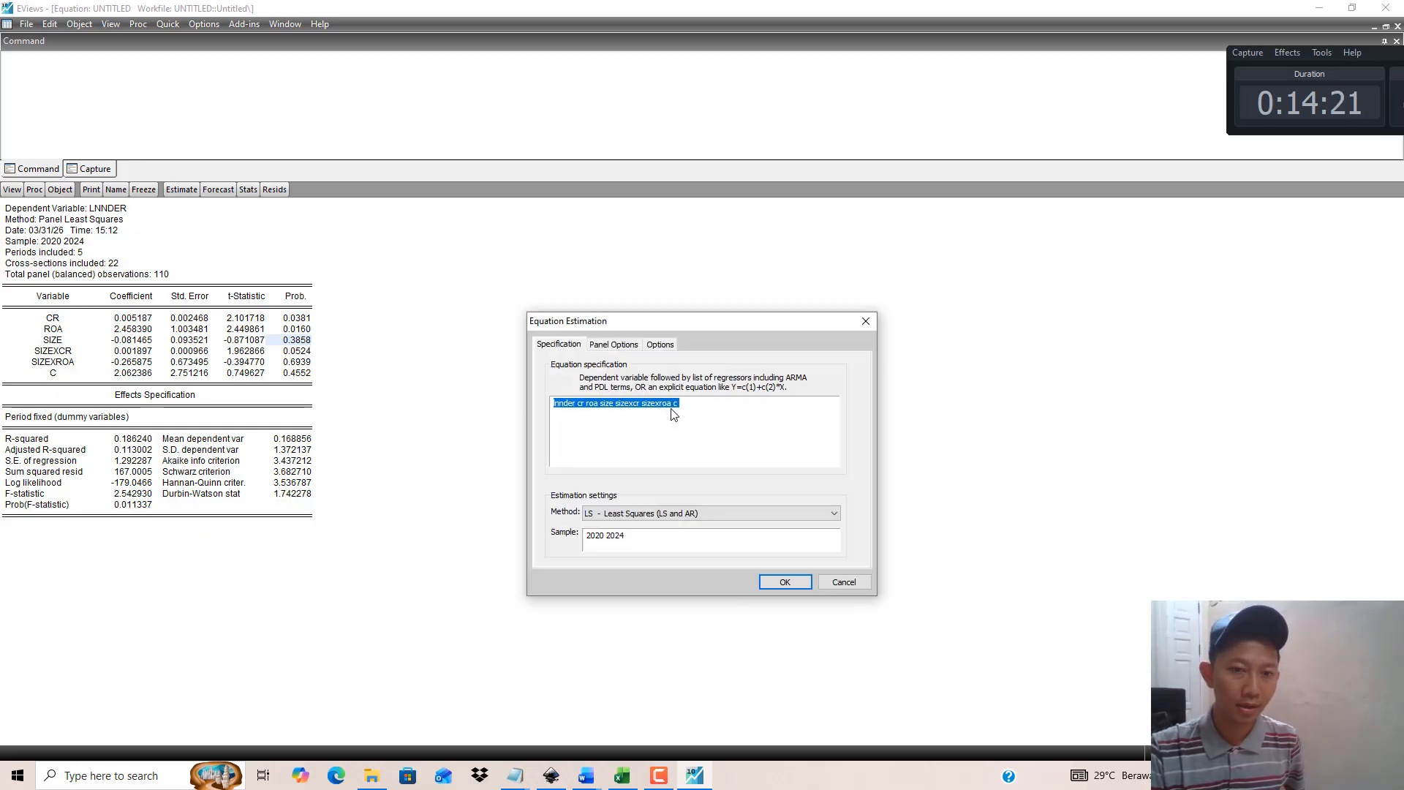
# Step: Re-estimate the equation with Random cross-section effects and the period effects set to None
pyautogui.click(614, 345)
pyautogui.click(643, 401)
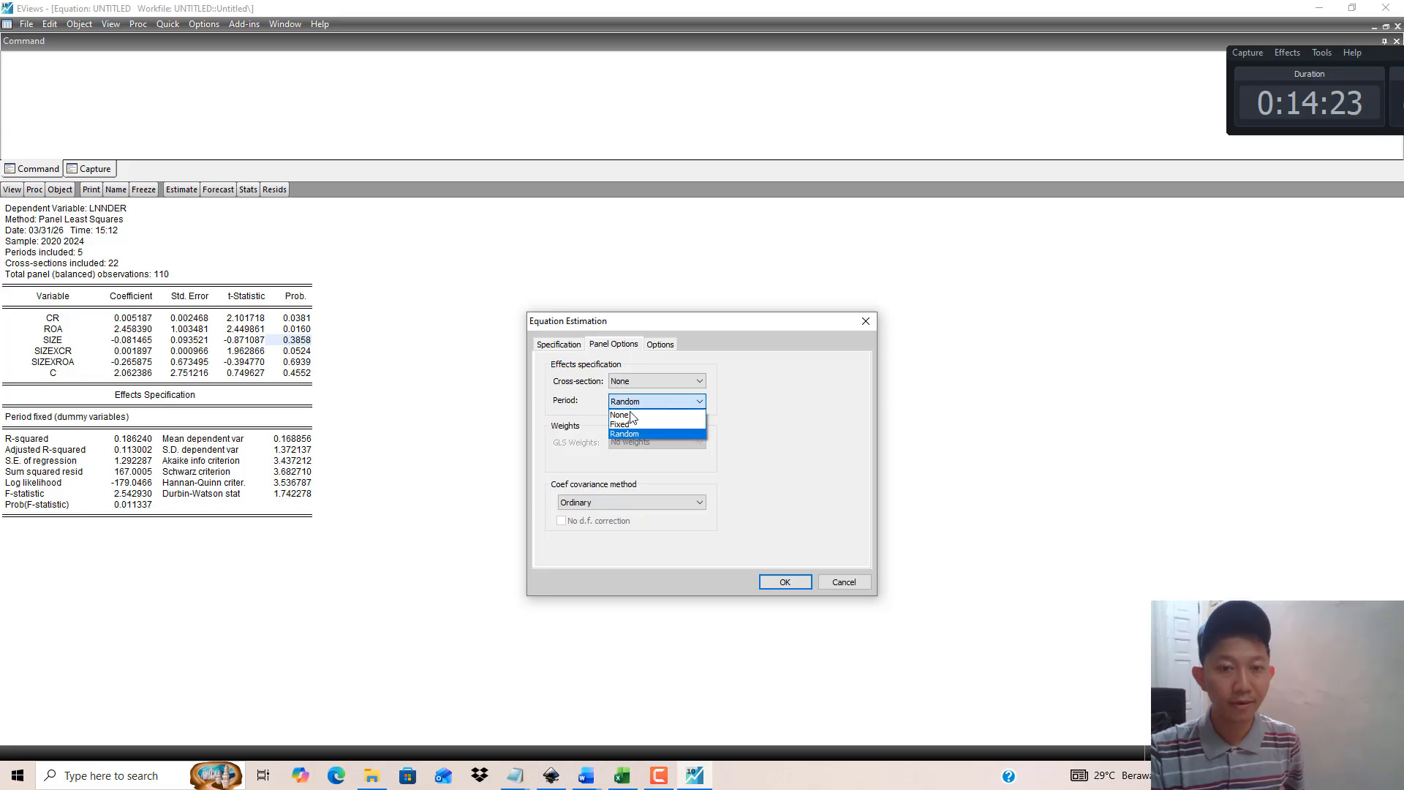
pyautogui.click(637, 412)
pyautogui.click(646, 380)
pyautogui.click(629, 409)
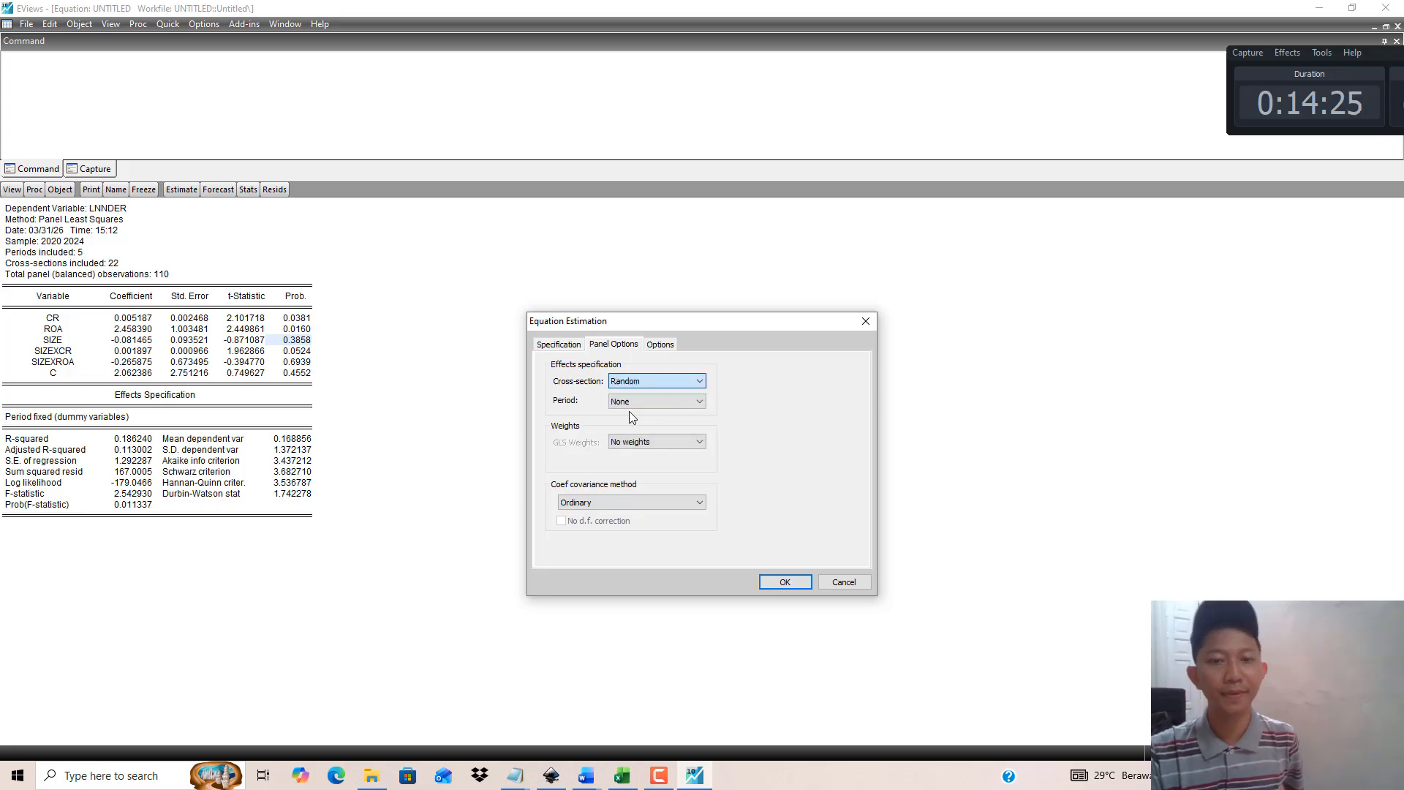
pyautogui.click(785, 582)
# Step: Compare the random effects output with the Random Effect Model (REM) table in the Word appendix and view the Uji Chow (CEM vs FEM) table
pyautogui.click(288, 330)
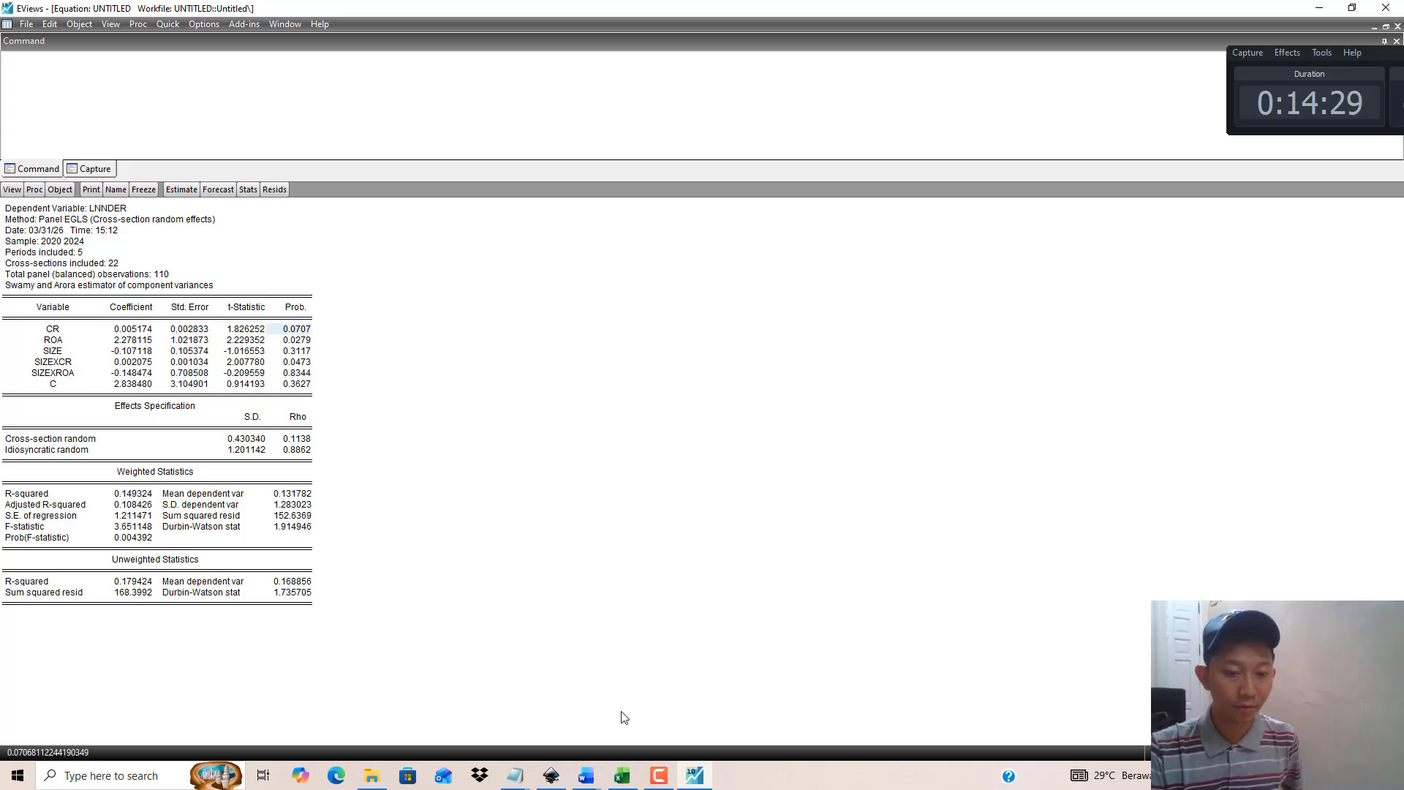
pyautogui.click(591, 773)
pyautogui.click(621, 740)
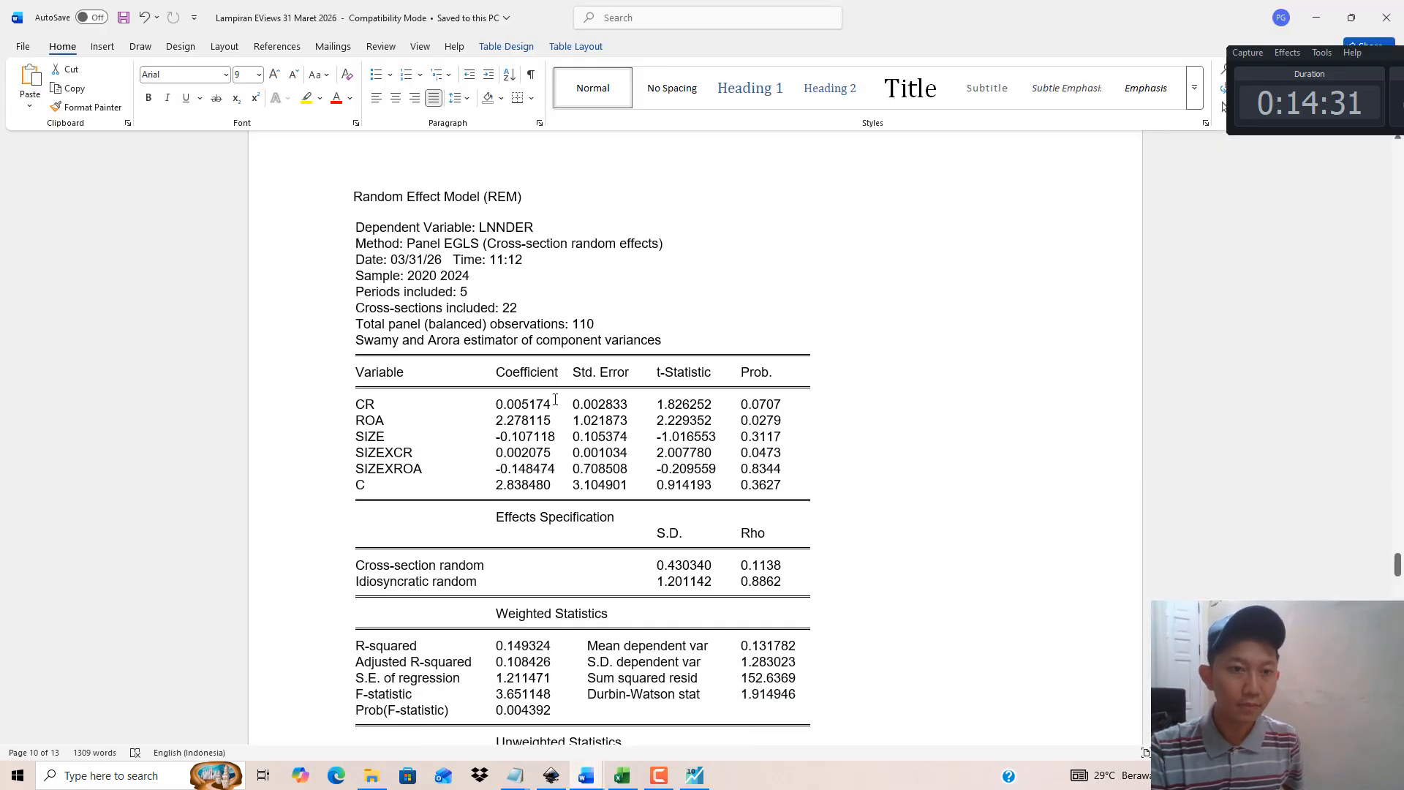
pyautogui.scroll(-15, 517, 234)
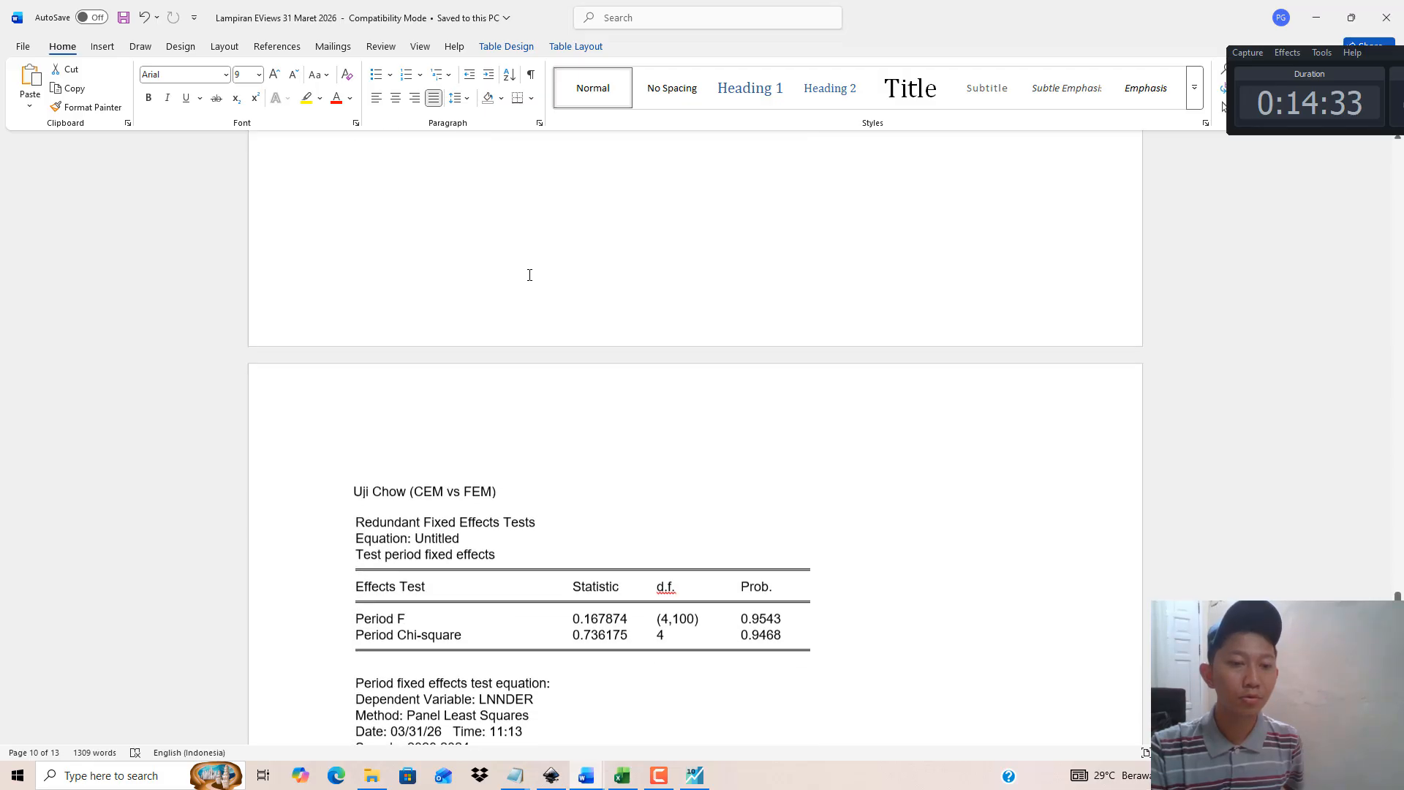
pyautogui.scroll(-1, 492, 276)
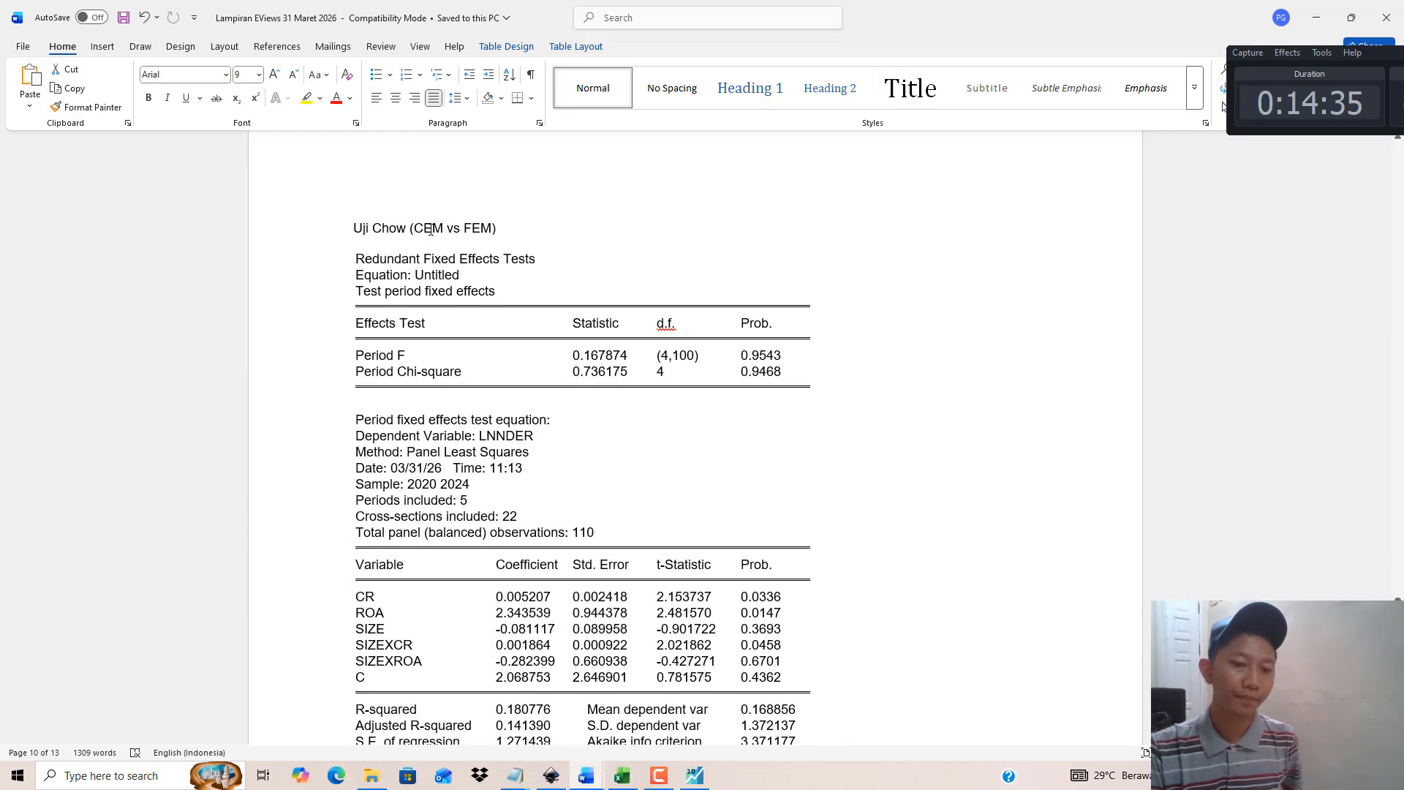
# Step: Return to EViews and re-estimate the equation with cross-section effects at None and period effects at Fixed
pyautogui.click(694, 775)
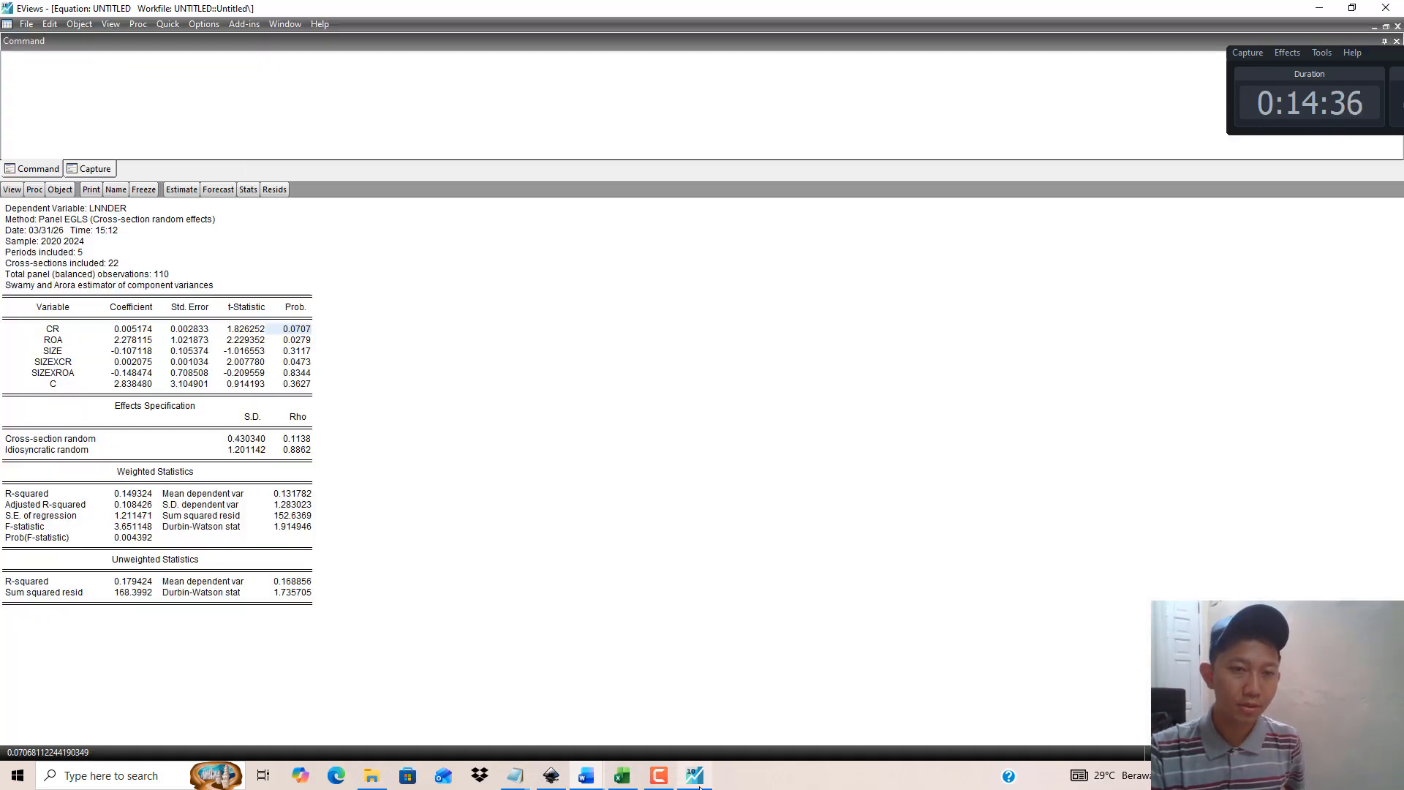
pyautogui.click(190, 190)
pyautogui.click(614, 344)
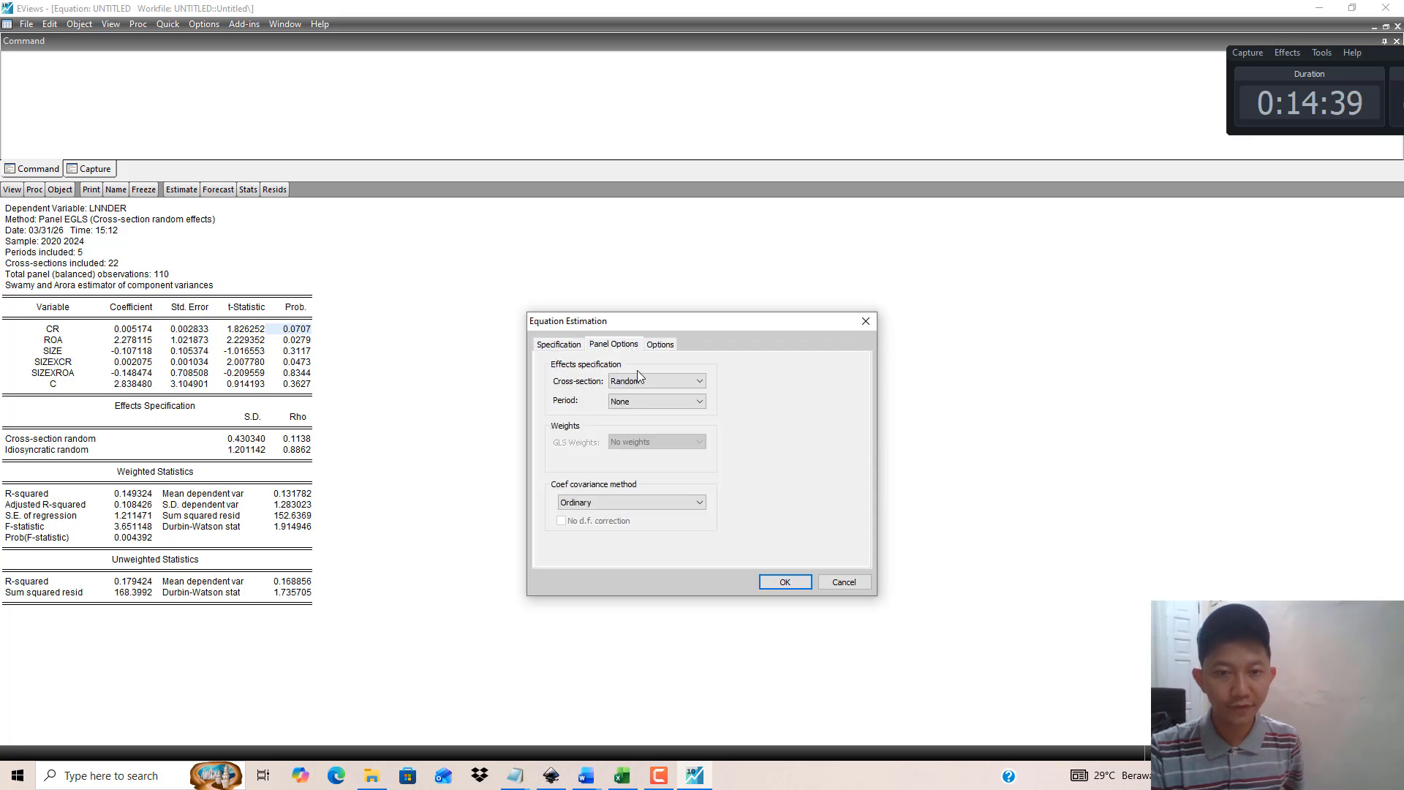
pyautogui.click(645, 388)
pyautogui.click(636, 391)
pyautogui.click(638, 402)
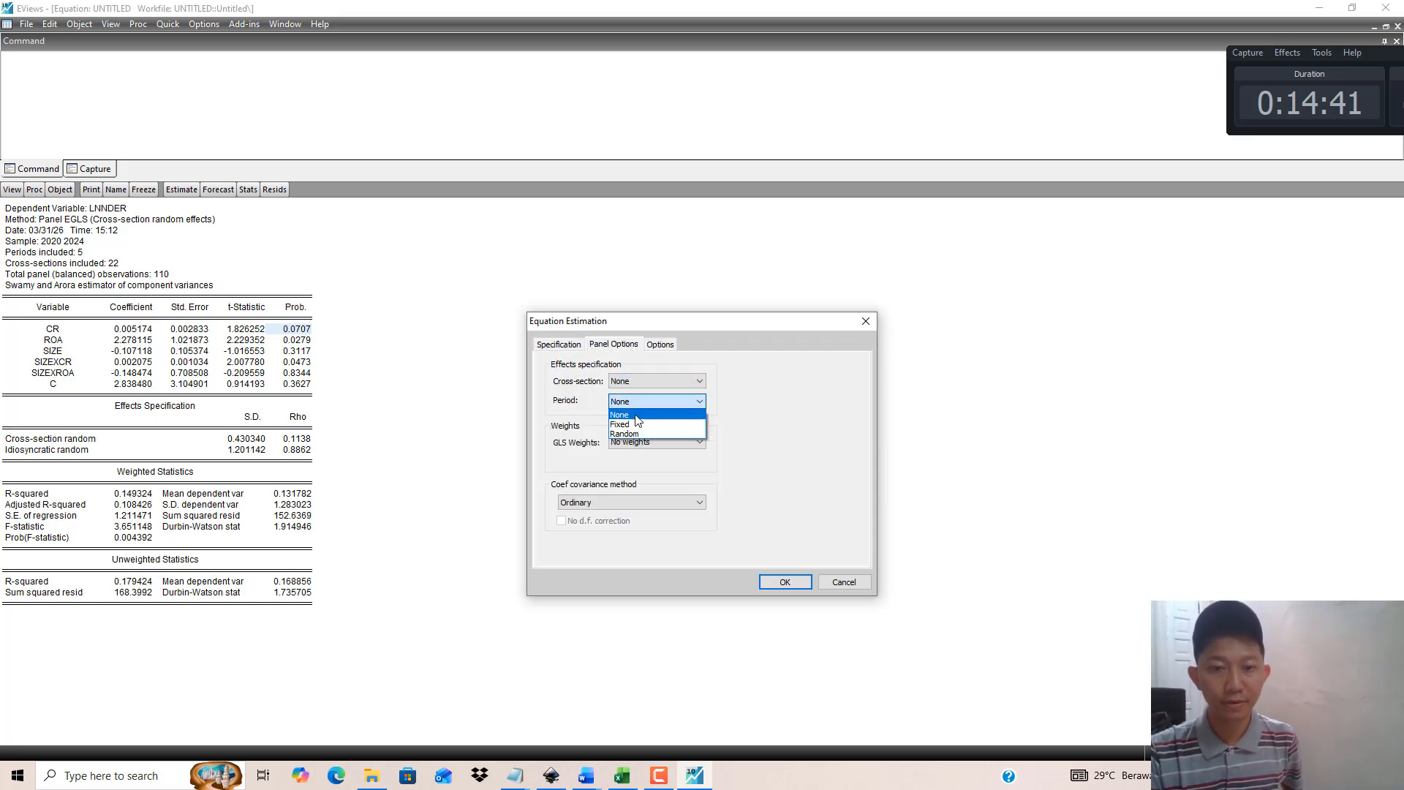
pyautogui.click(636, 424)
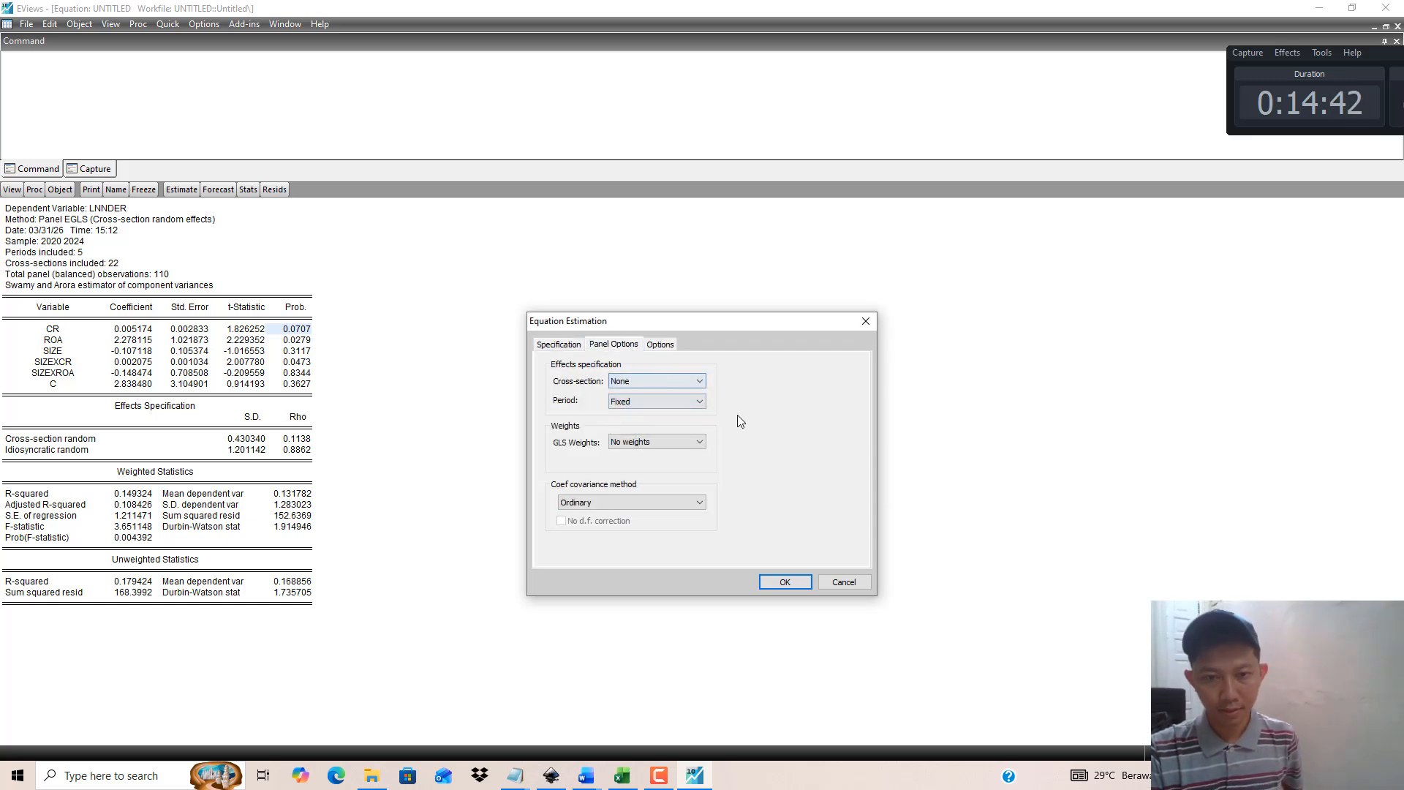
pyautogui.click(785, 582)
# Step: Run the Redundant Fixed Effects - Likelihood Ratio test on the equation and check the Period Chi-square probability
pyautogui.click(12, 190)
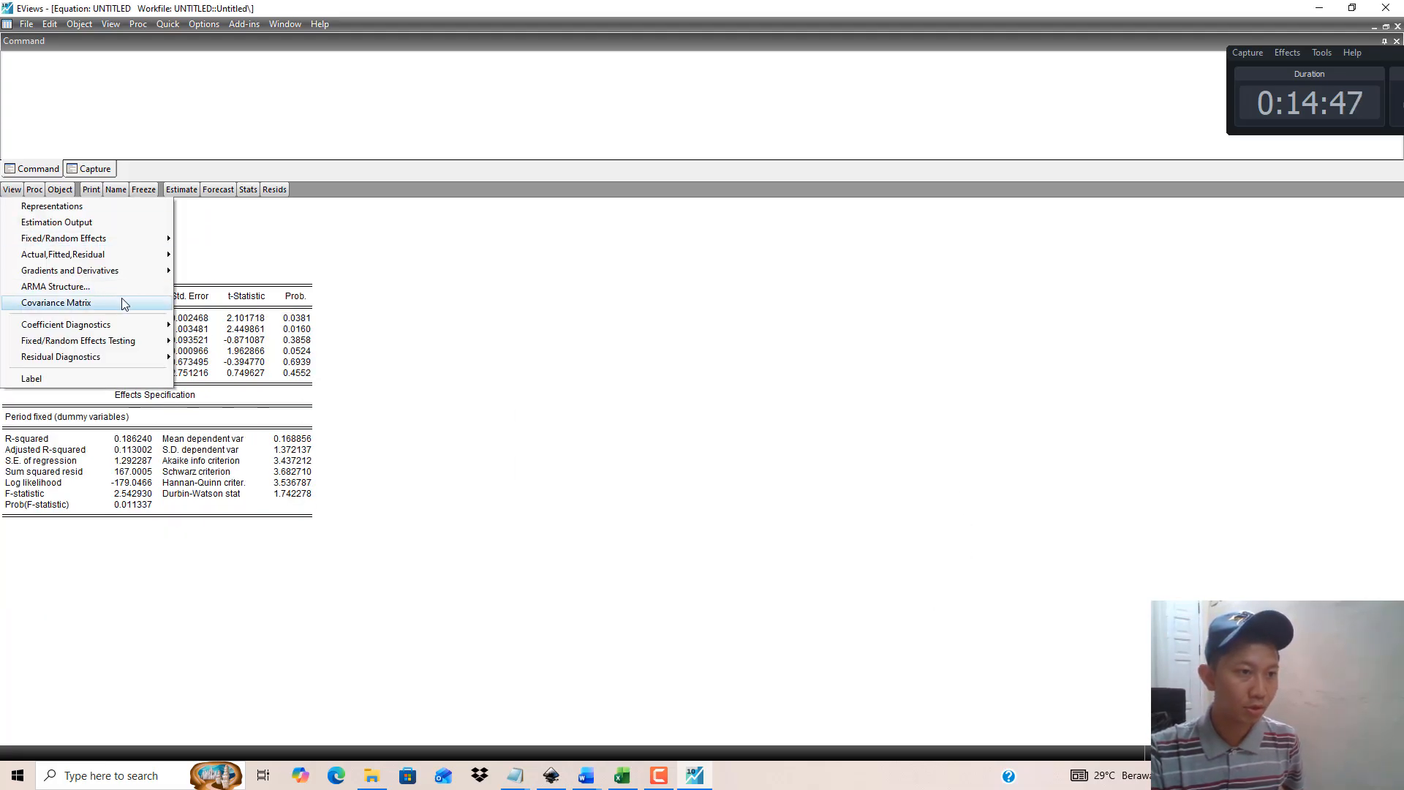
pyautogui.moveTo(147, 342)
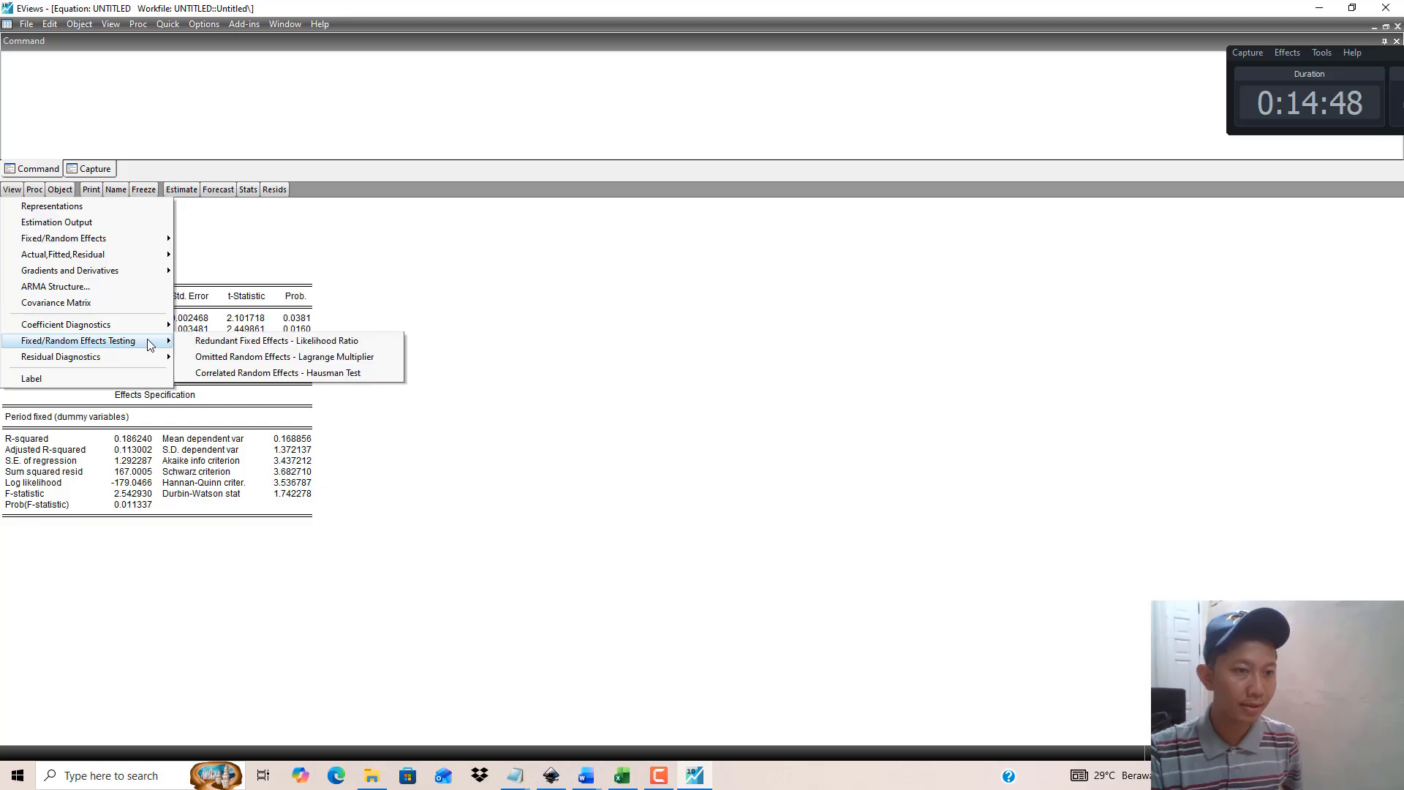
pyautogui.click(274, 341)
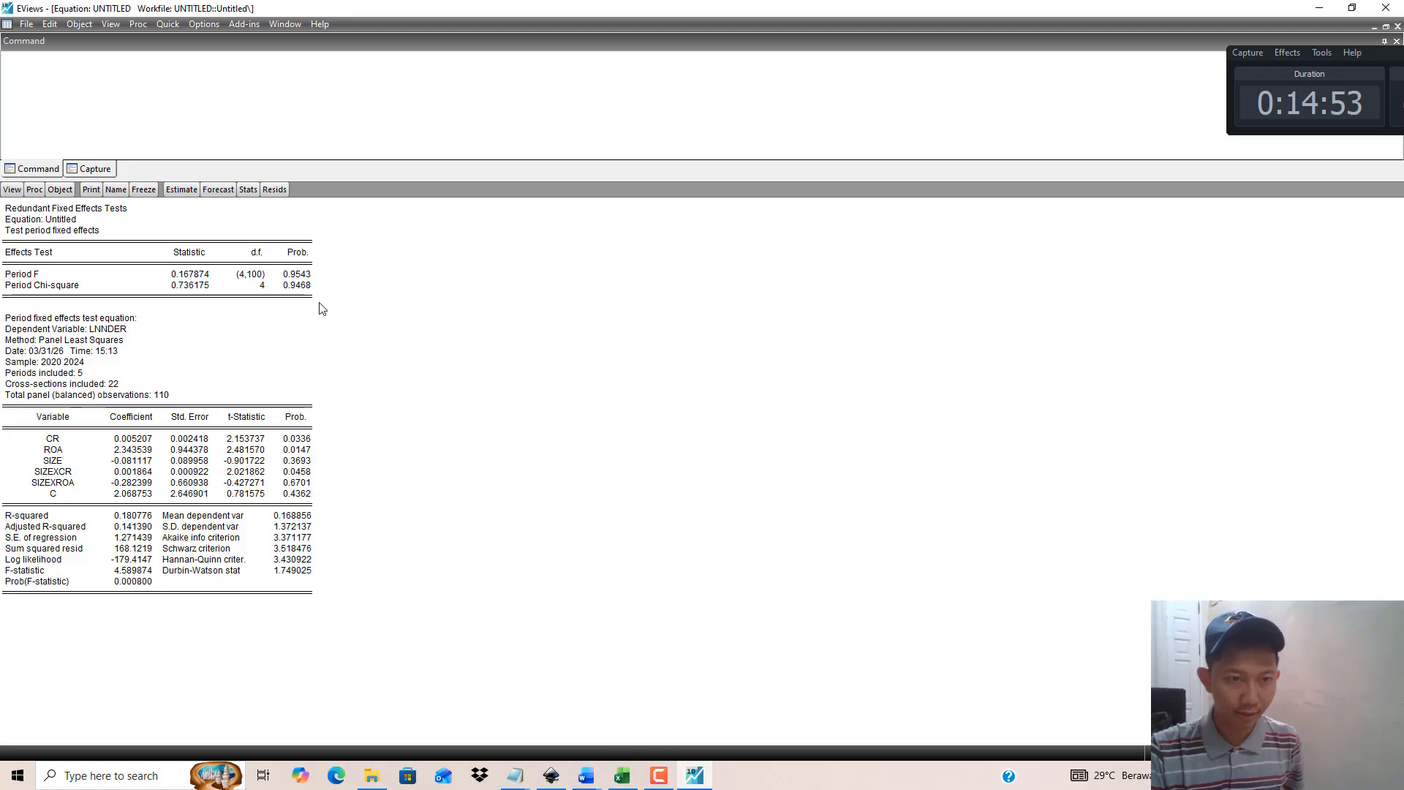
pyautogui.click(300, 287)
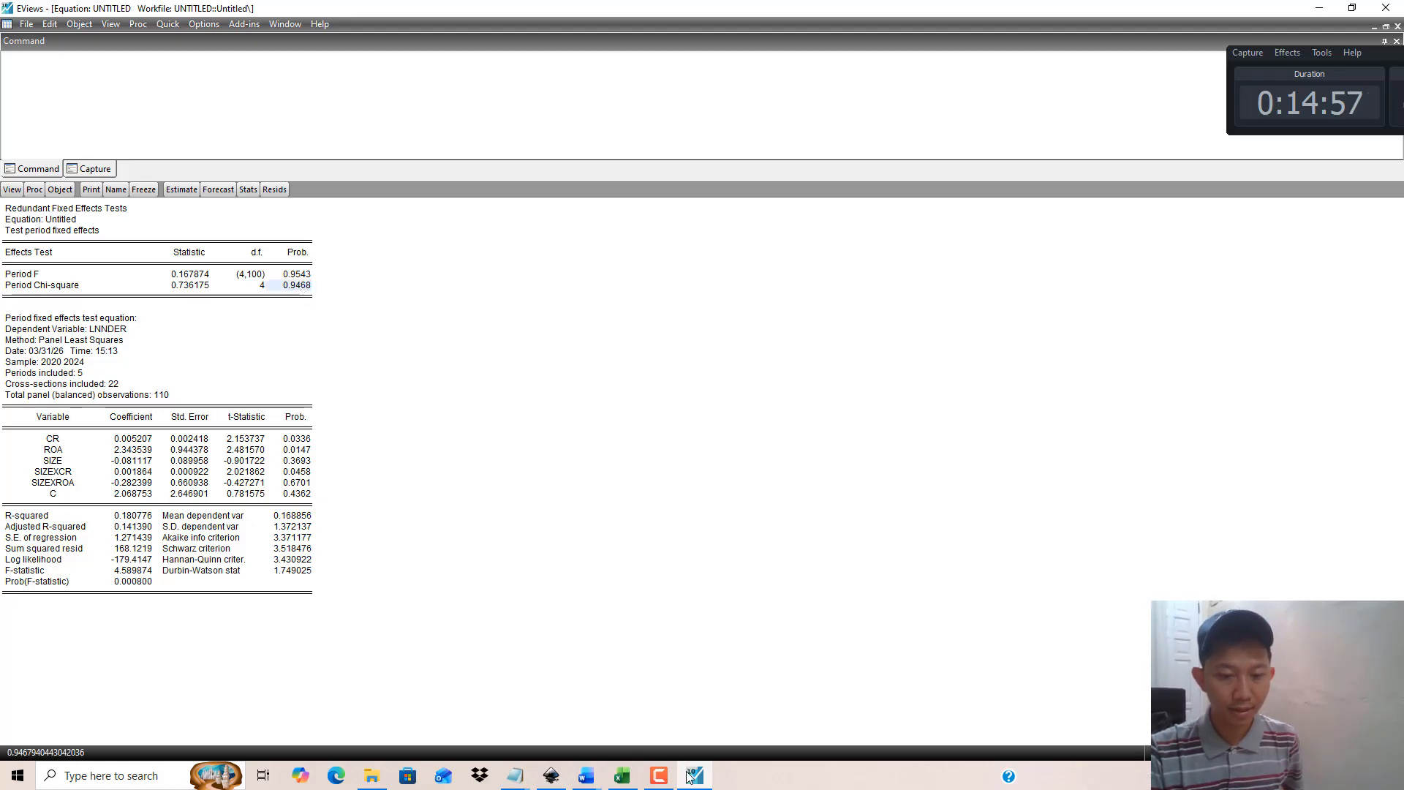
# Step: Compare the Chow test with Tabel 4.5 in the Hasil Olah Data Eviews dan Interpretasi Moderasi document in Word and read its decision rule and conclusion
pyautogui.click(586, 776)
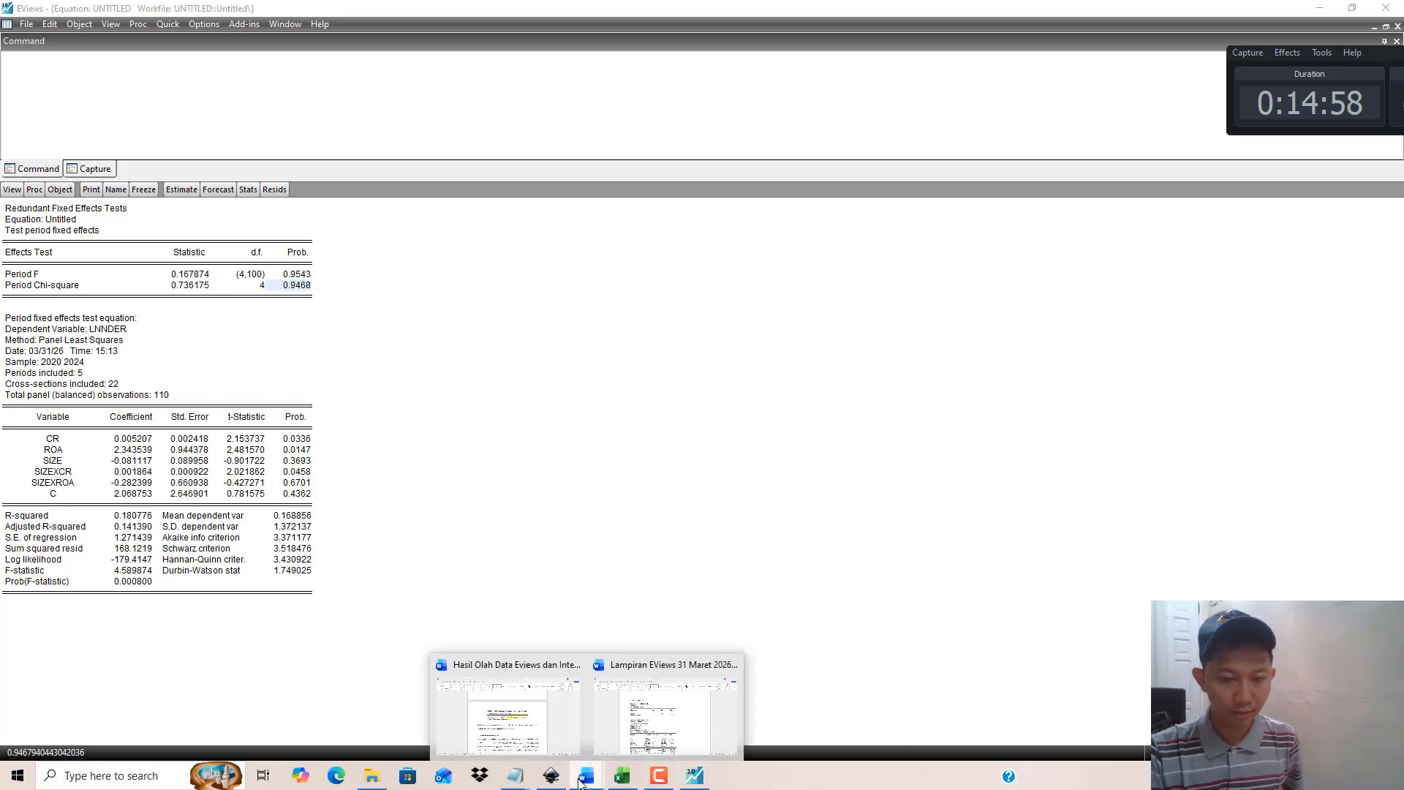
pyautogui.click(562, 729)
pyautogui.scroll(-15, 699, 539)
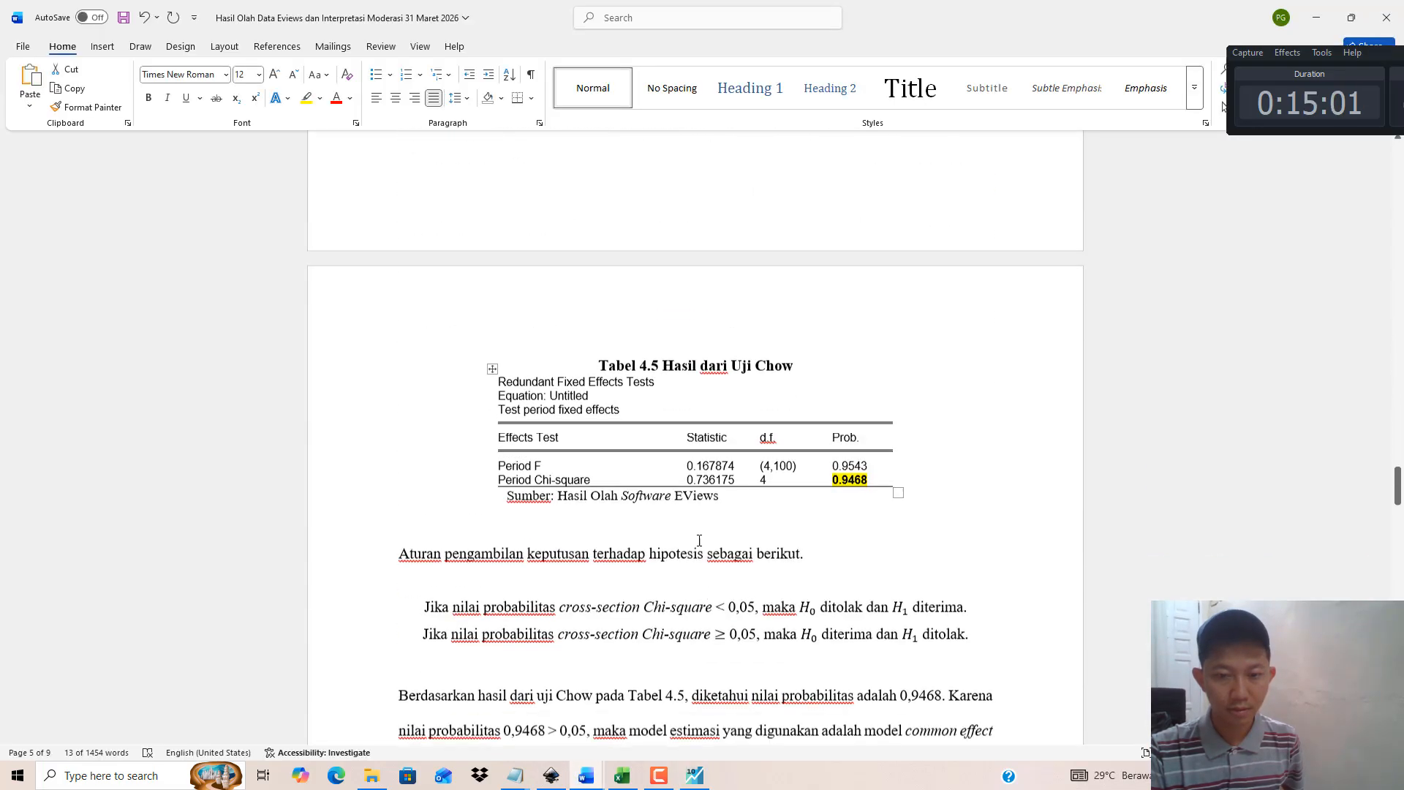
pyautogui.scroll(-3, 699, 540)
pyautogui.click(847, 323)
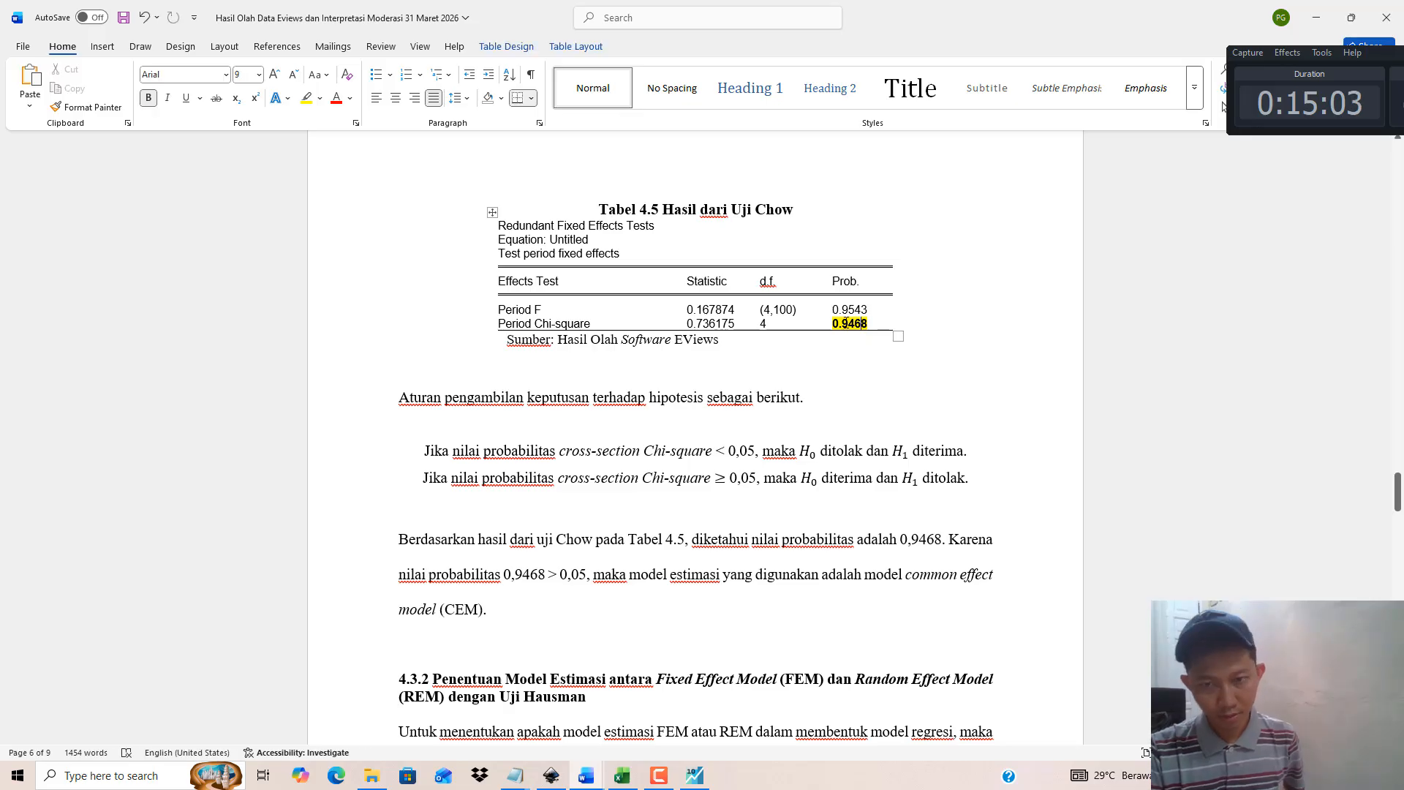
pyautogui.doubleClick(851, 323)
pyautogui.scroll(-3, 540, 399)
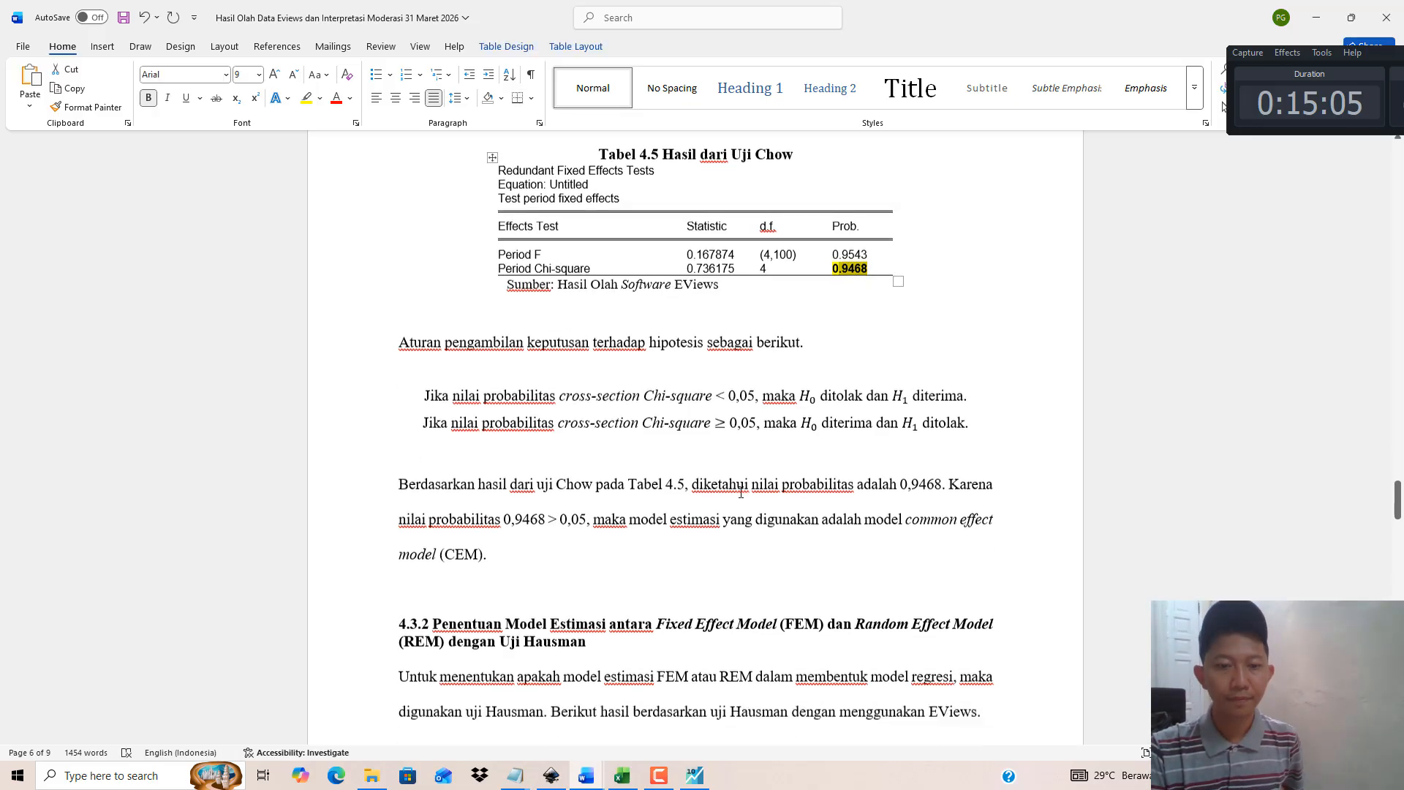
pyautogui.moveTo(518, 399); pyautogui.dragTo(979, 433)
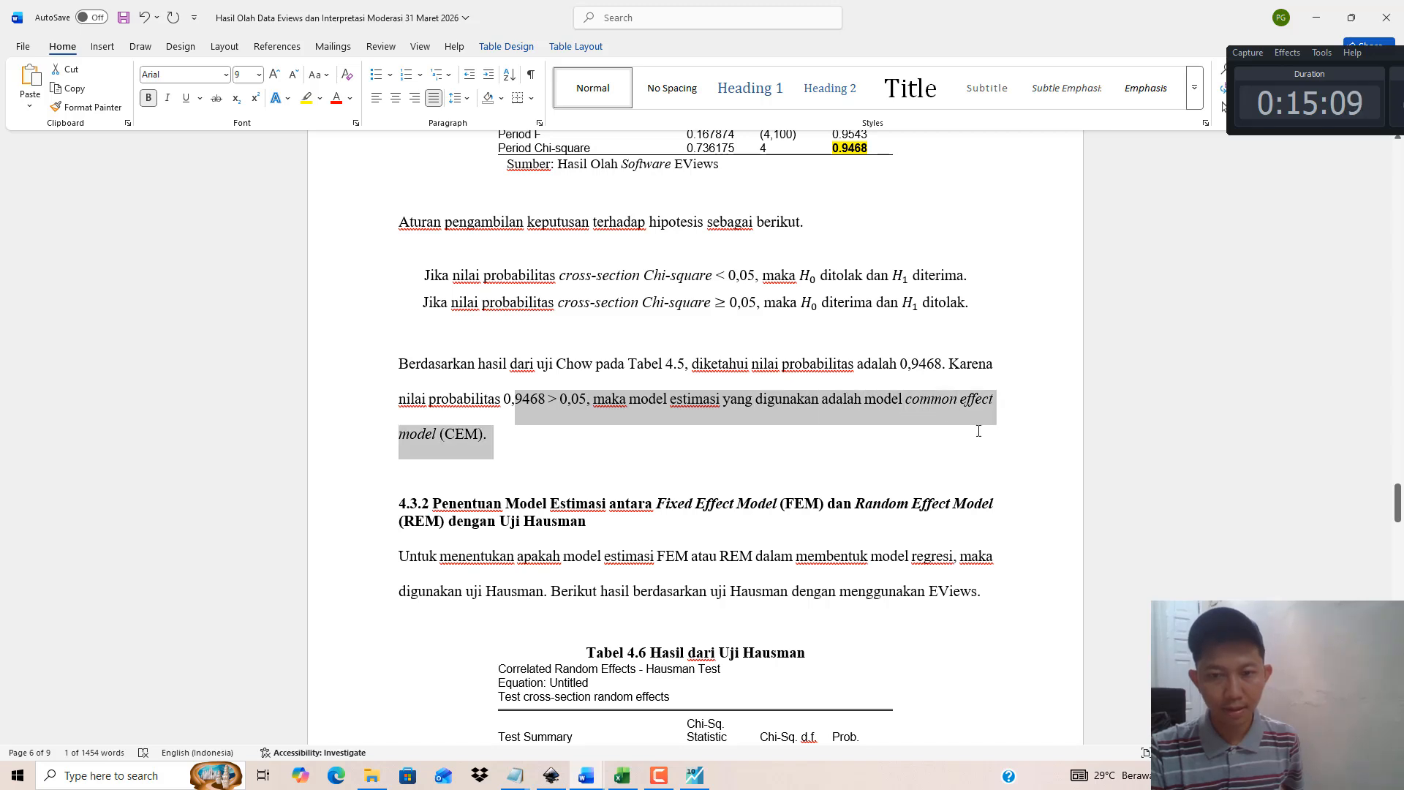
# Step: Read section 4.3.2 on choosing between FEM and REM and examine Tabel 4.6 with the Hausman test
pyautogui.scroll(-1, 467, 396)
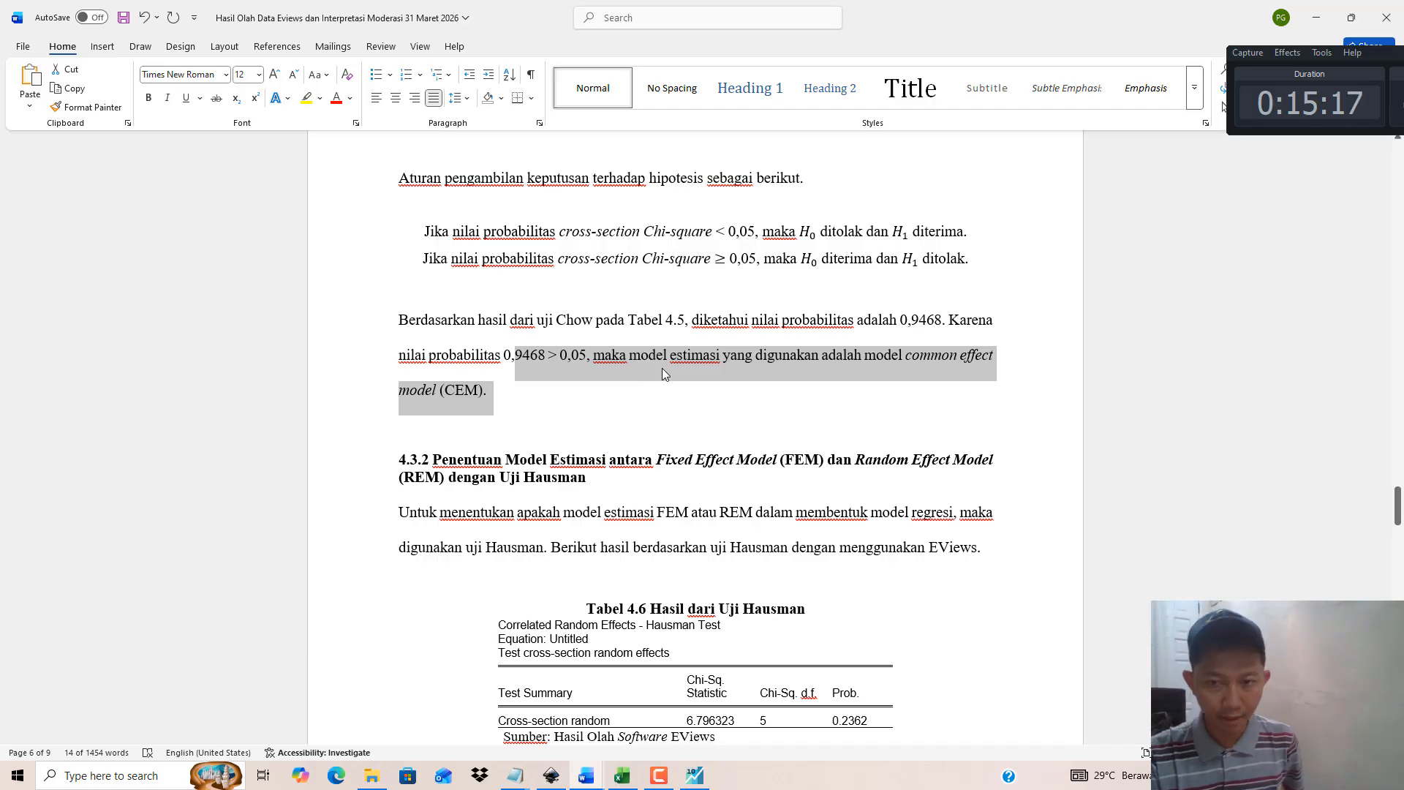
pyautogui.scroll(-3, 657, 365)
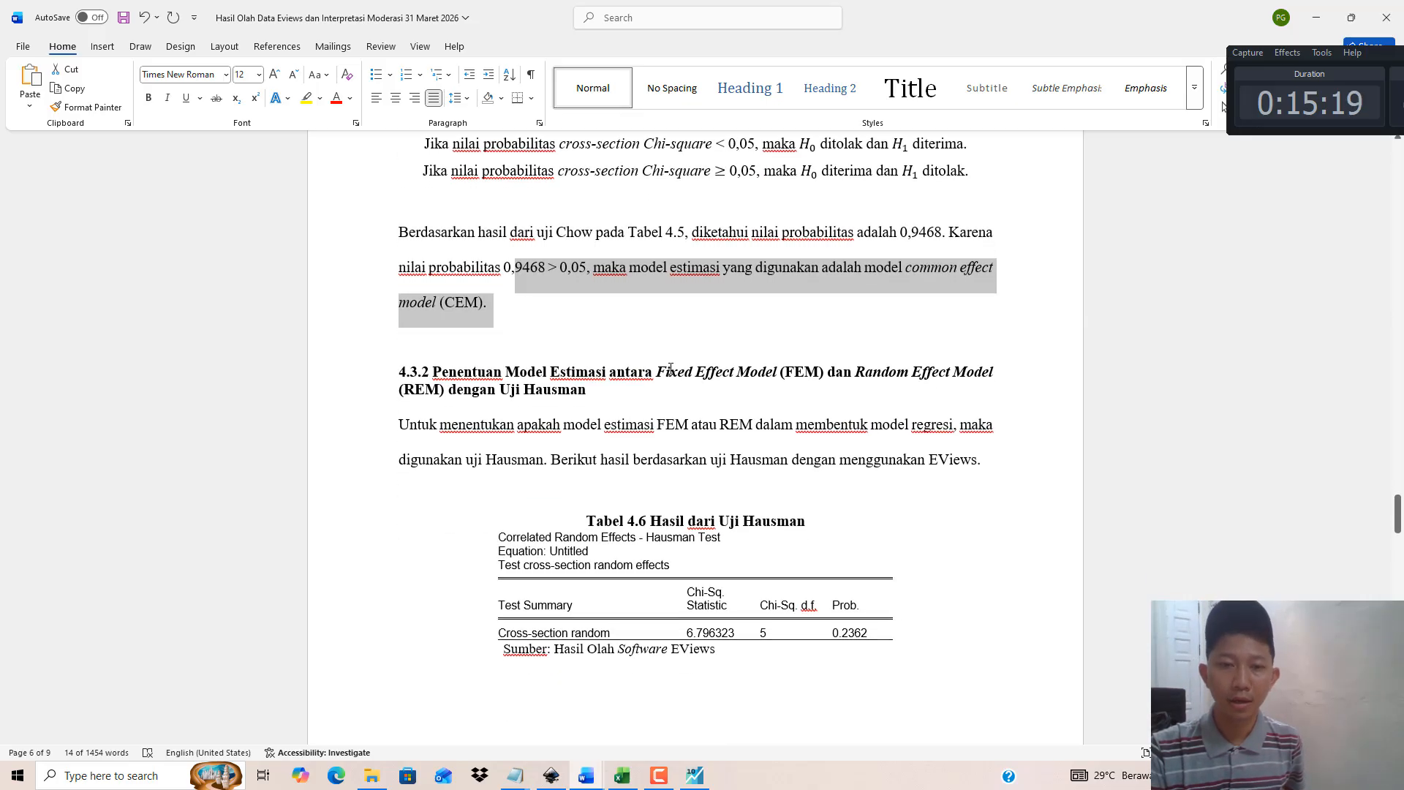
pyautogui.scroll(-3, 554, 363)
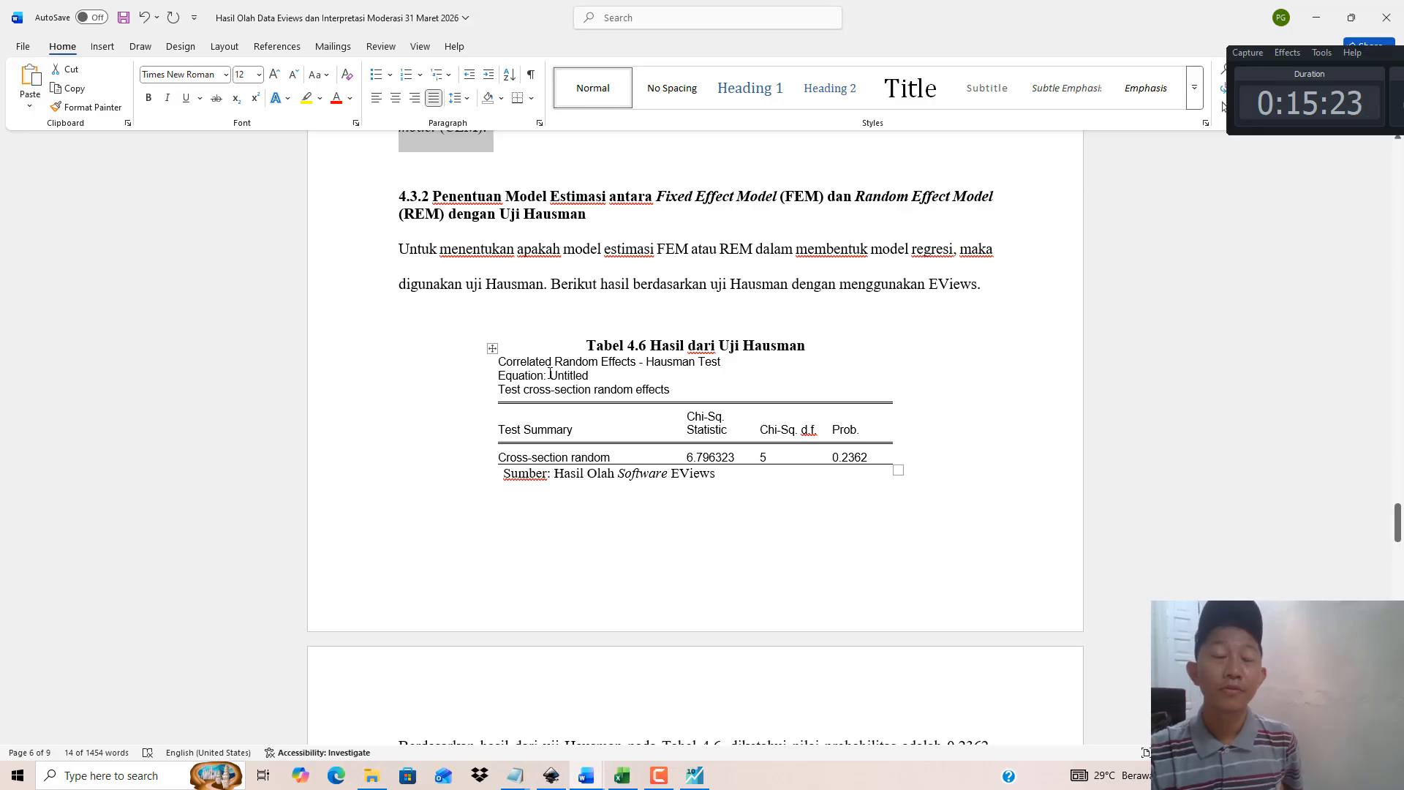
pyautogui.scroll(-1, 548, 373)
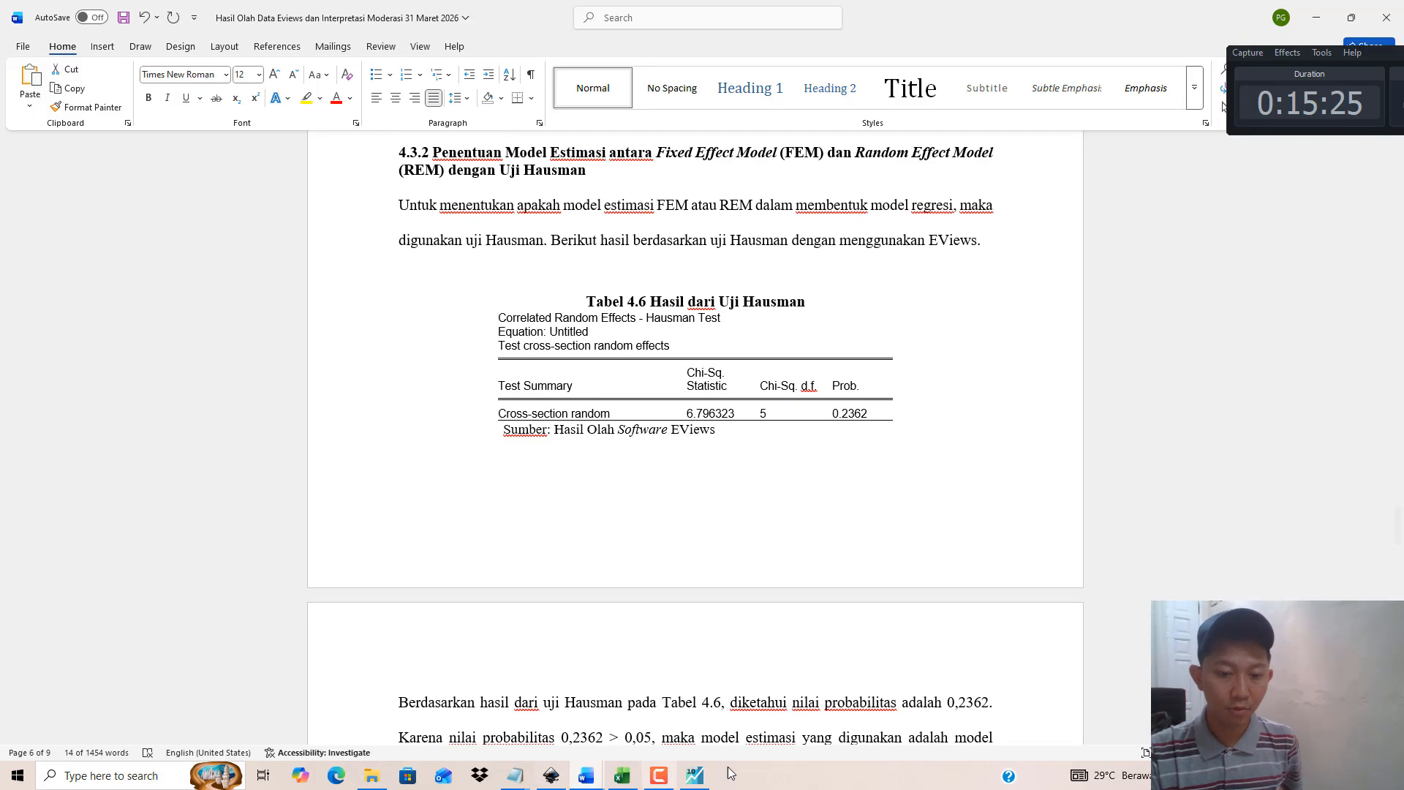
# Step: Switch back to EViews and re-estimate the equation with period effects at None and cross-section effects at Random
pyautogui.click(694, 775)
pyautogui.click(183, 190)
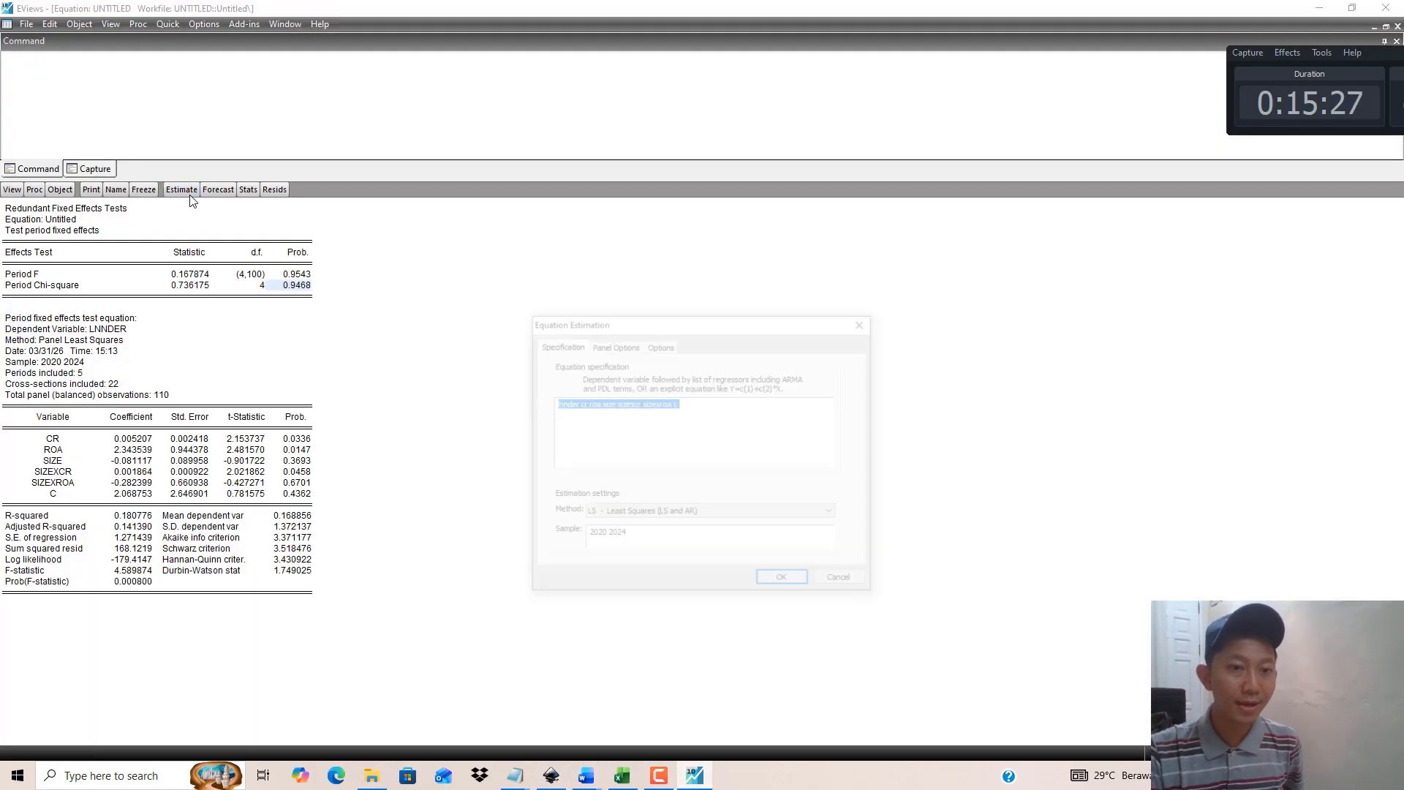
pyautogui.click(614, 344)
pyautogui.click(628, 401)
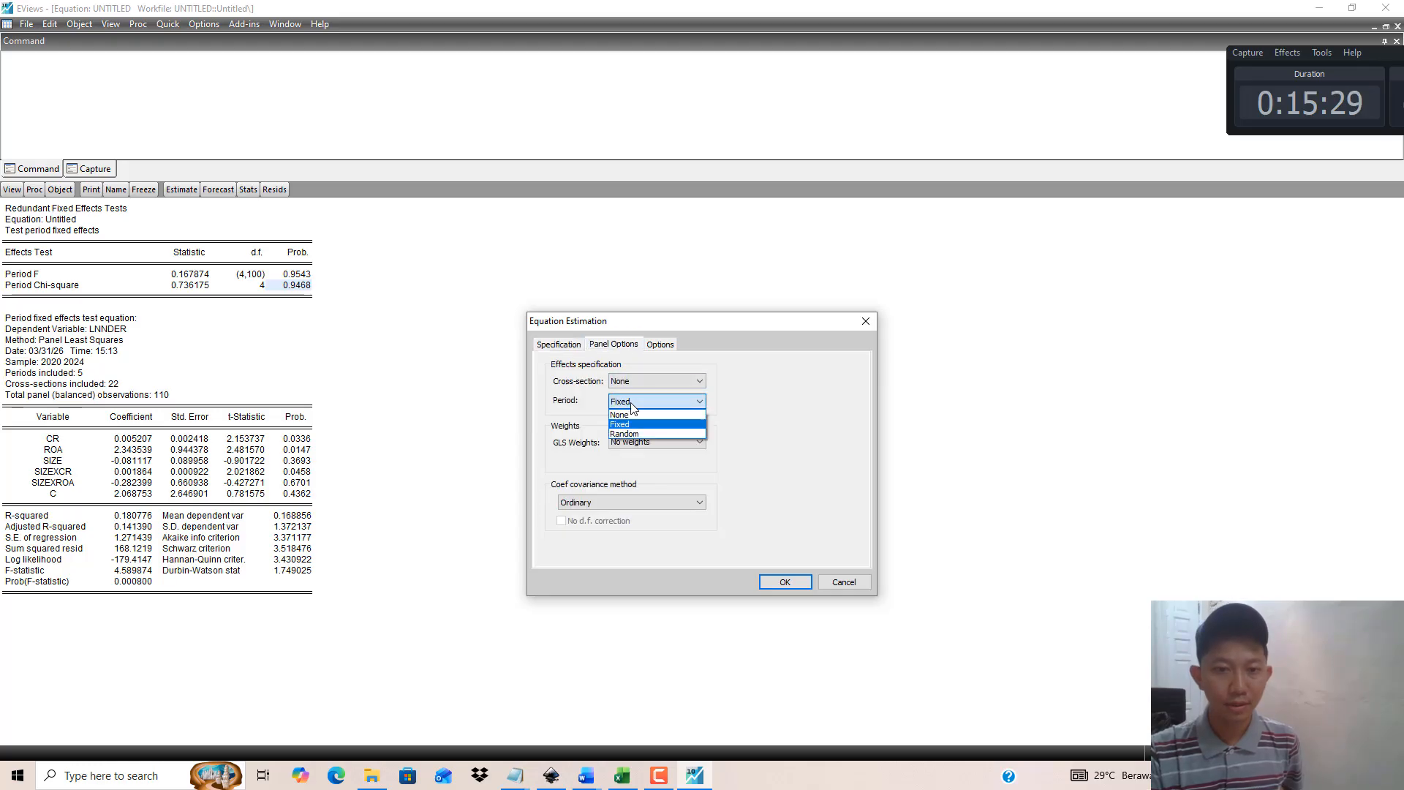
pyautogui.click(626, 413)
pyautogui.click(633, 380)
pyautogui.click(633, 414)
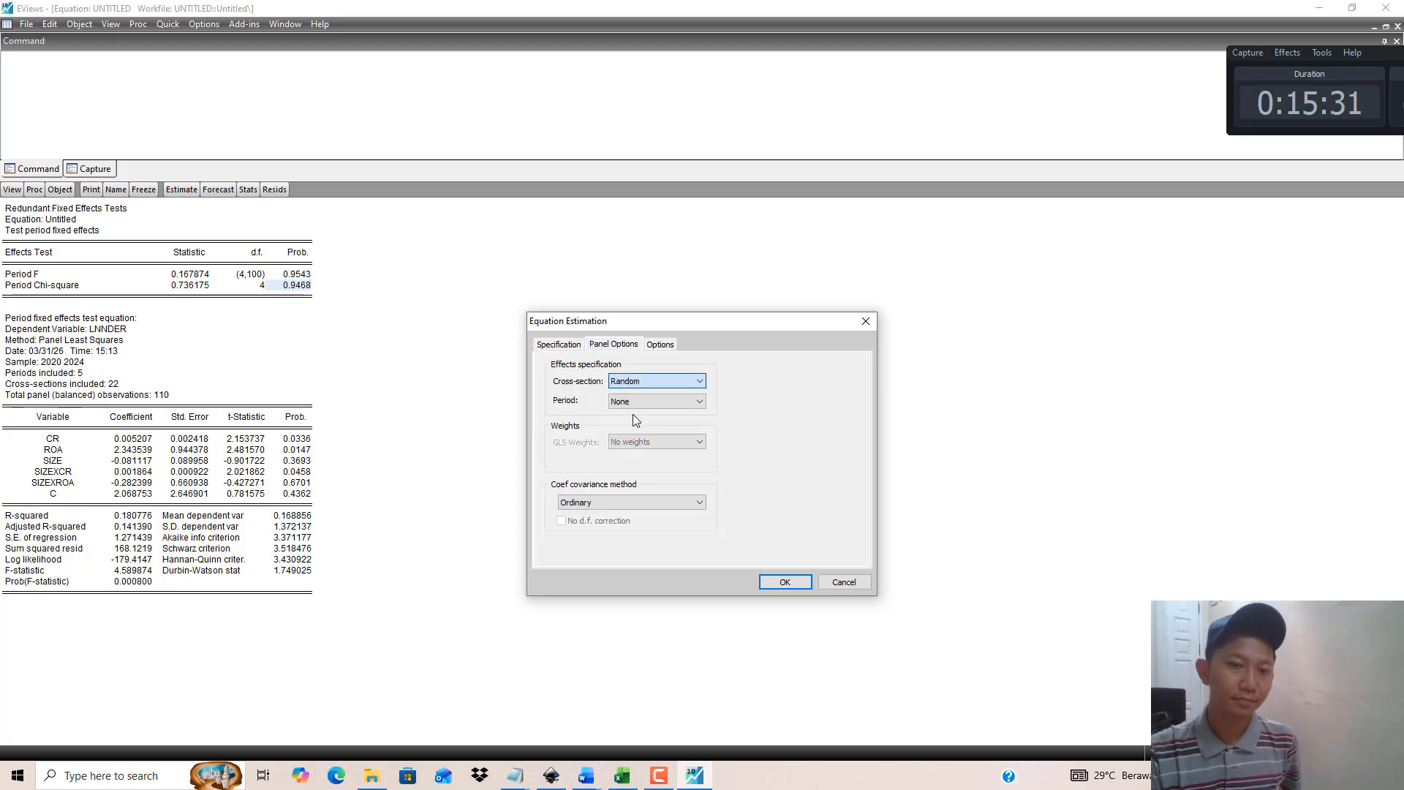
pyautogui.press('Tab')
pyautogui.click(774, 583)
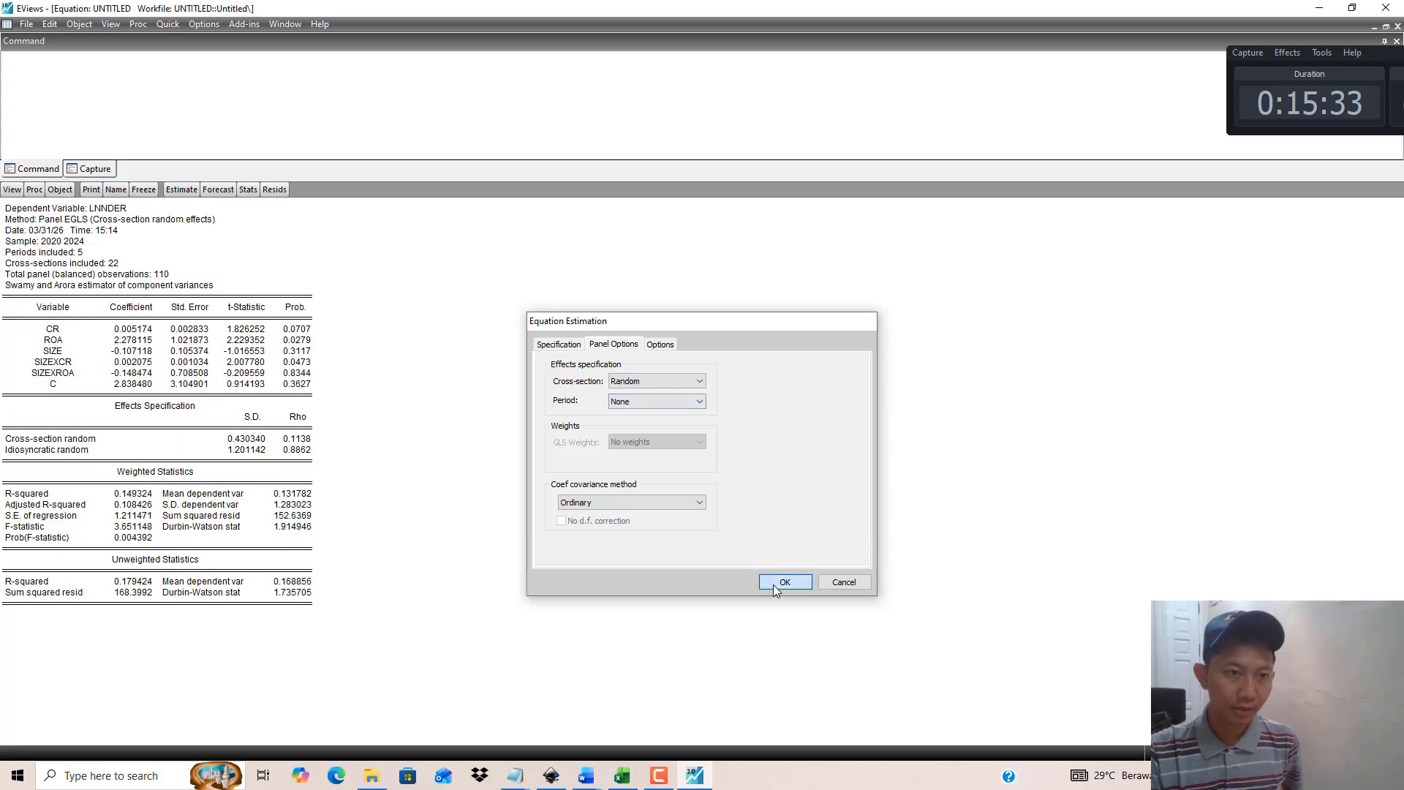
# Step: Run the Correlated Random Effects - Hausman Test on the equation and check the cross-section random probability
pyautogui.click(18, 192)
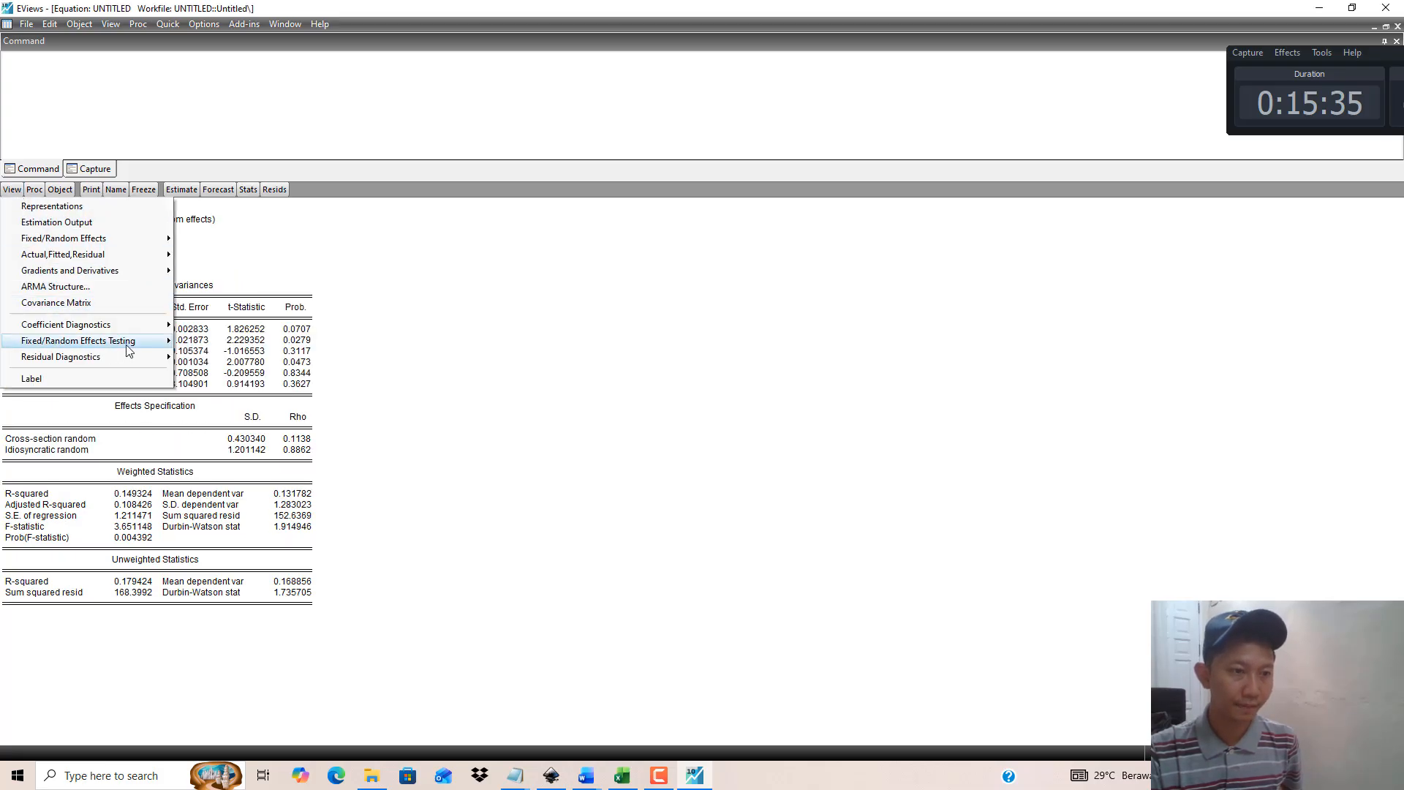
pyautogui.moveTo(132, 341)
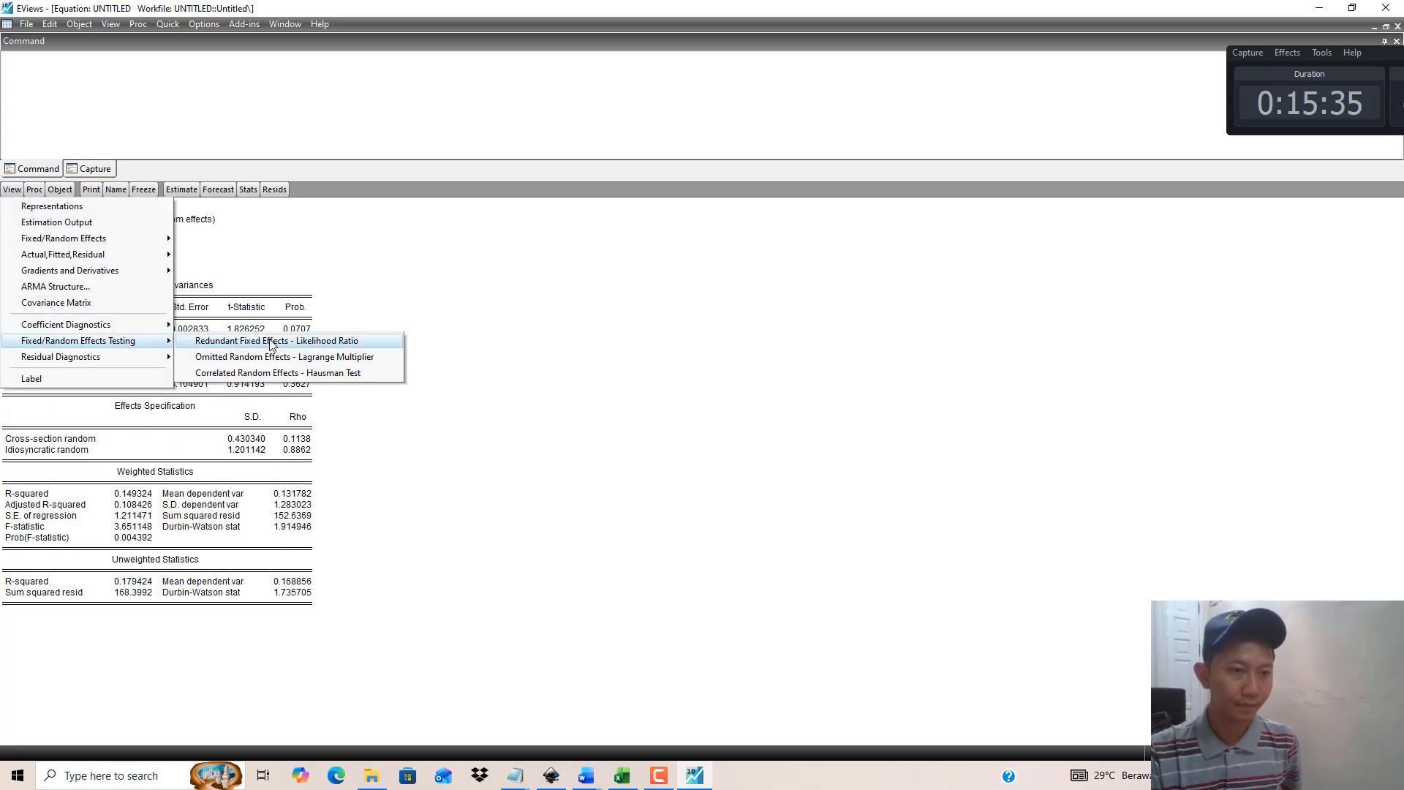
pyautogui.click(337, 374)
pyautogui.click(289, 277)
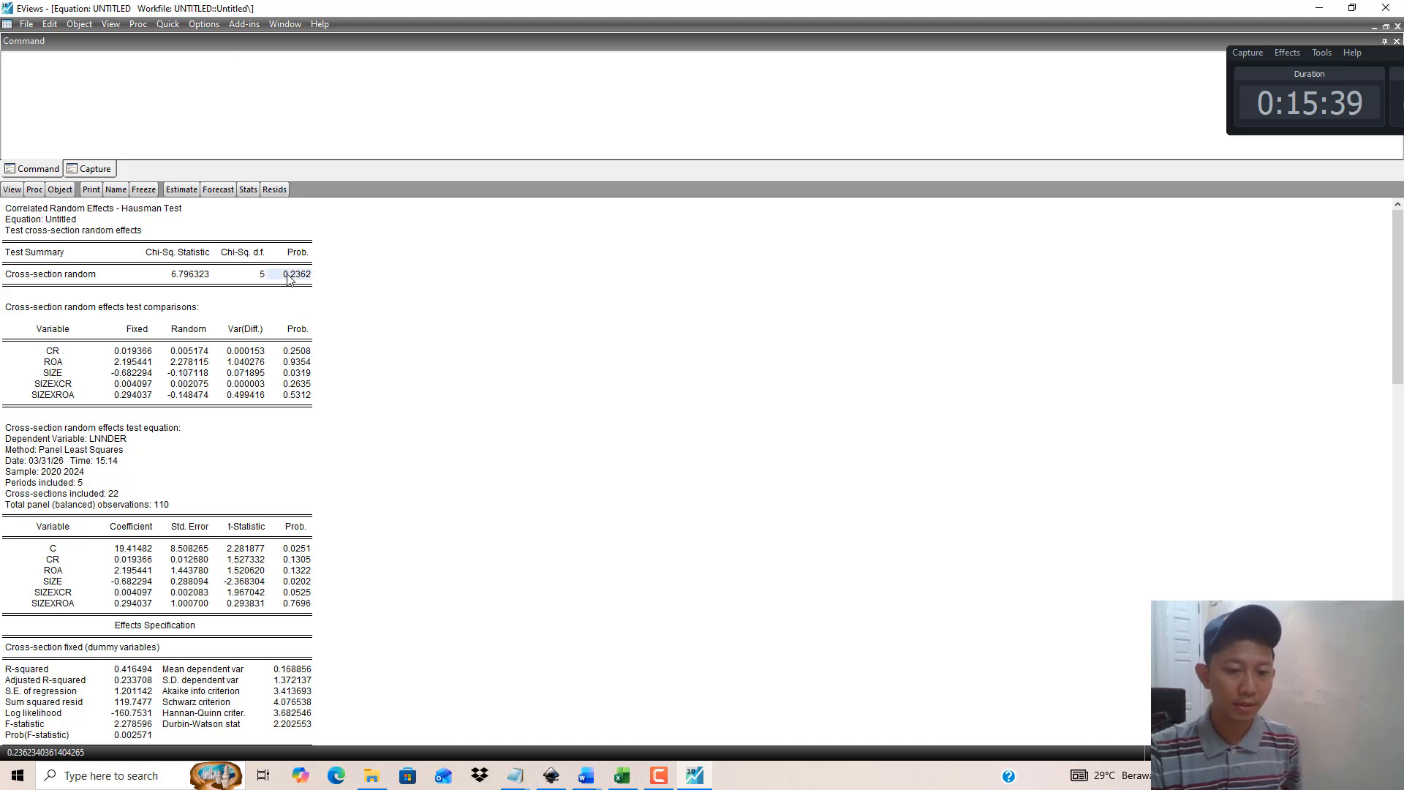
# Step: Switch to the Hasil Olah Data Eviews dan Interpretasi Moderasi document in Word and read the Hausman conclusion under Tabel 4.6 and section 4.3.3
pyautogui.moveTo(586, 774)
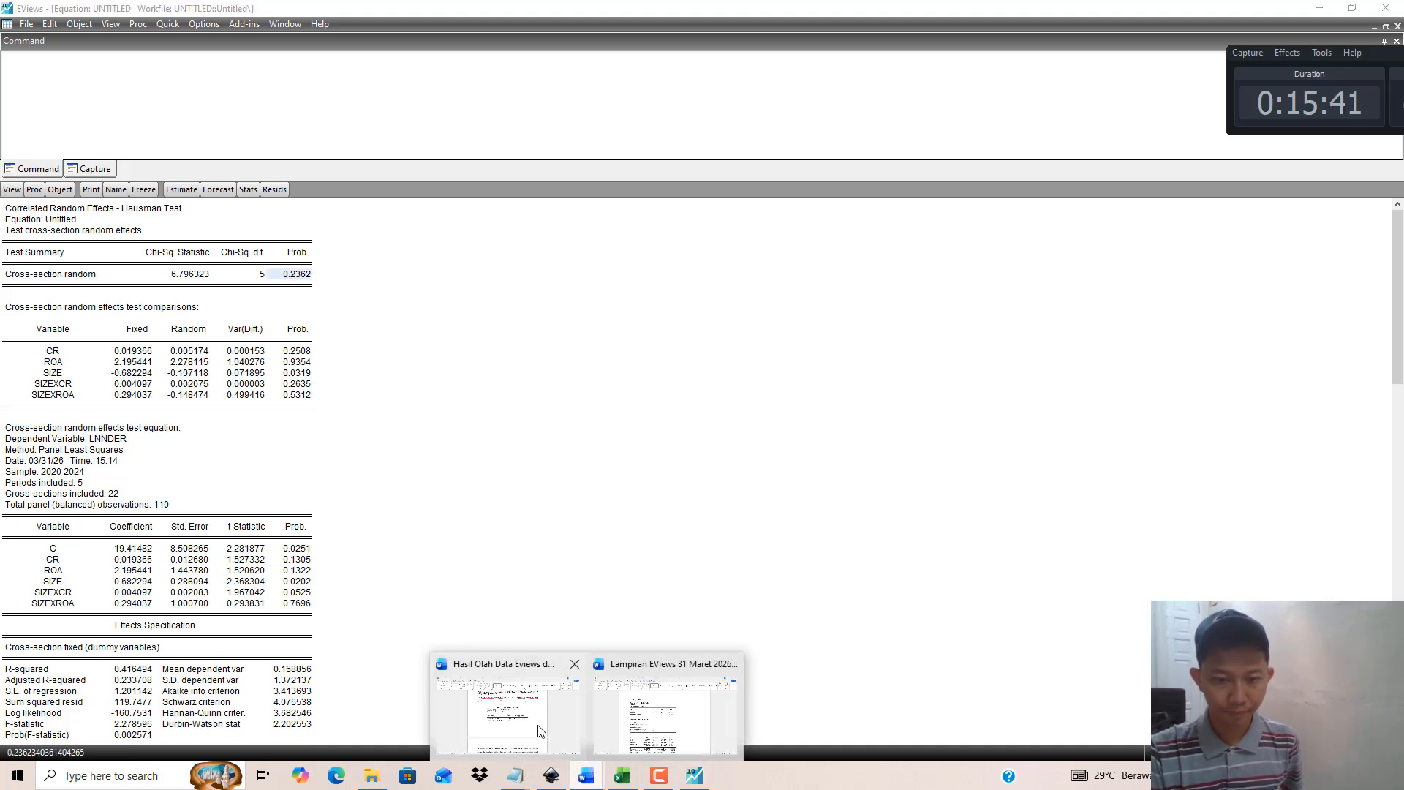
pyautogui.click(512, 702)
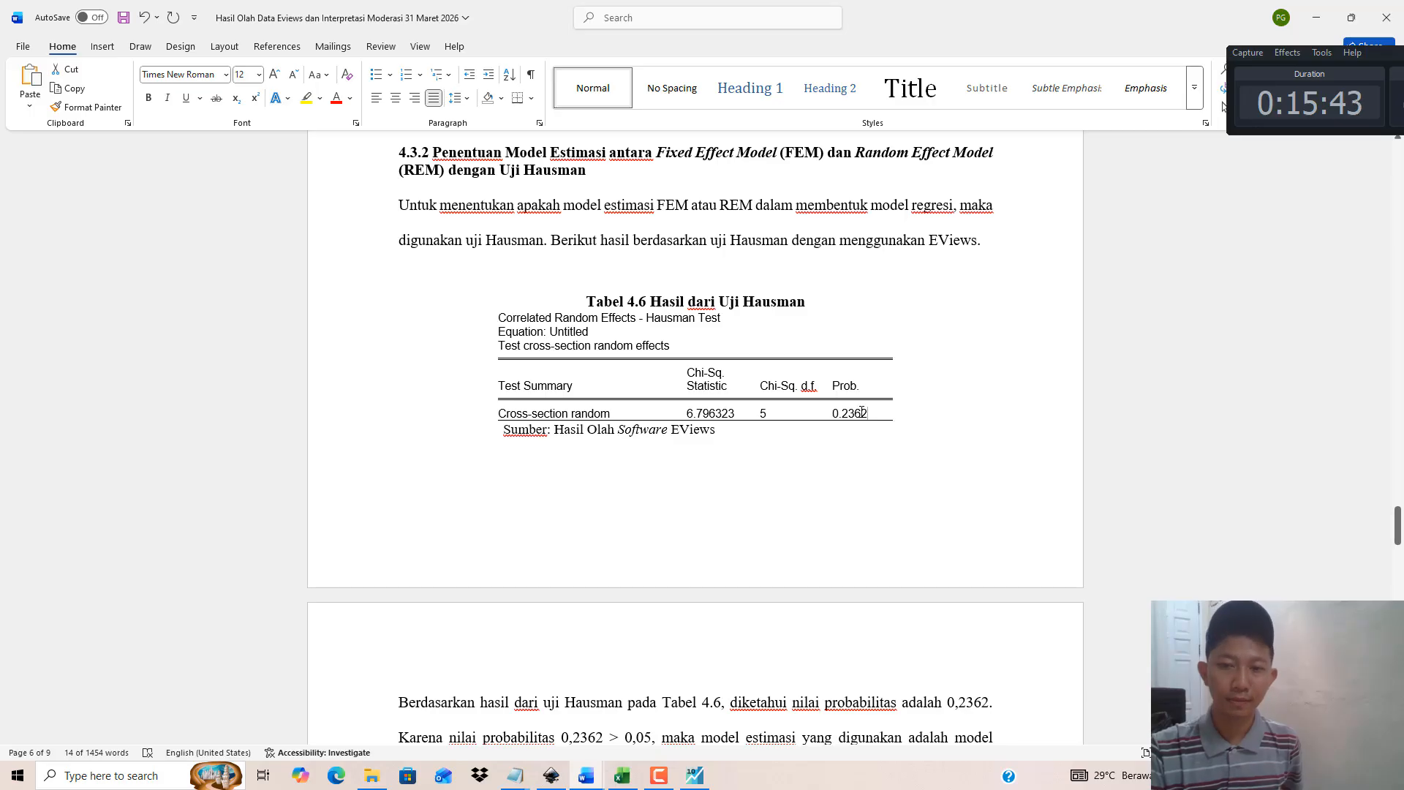
pyautogui.scroll(-3, 833, 414)
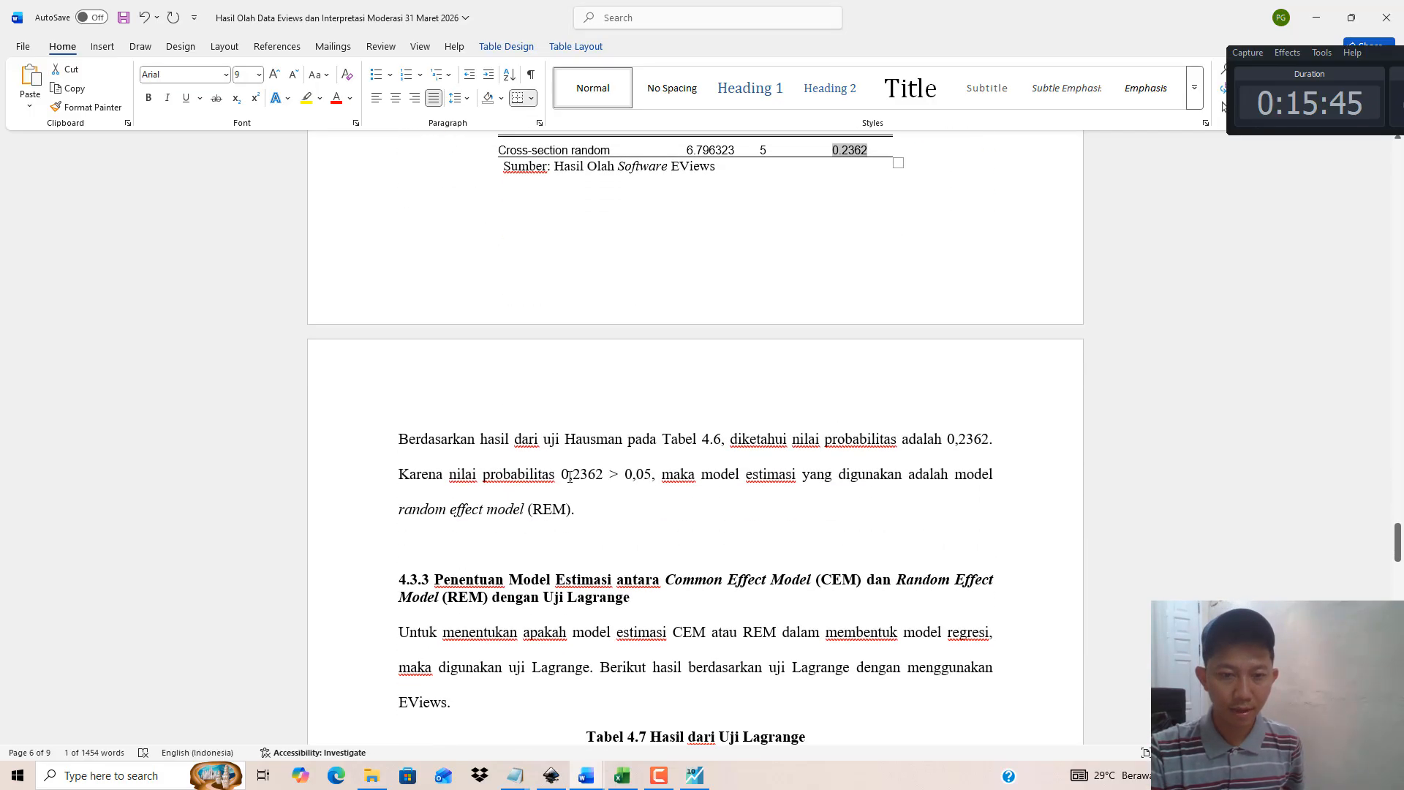
pyautogui.moveTo(569, 475); pyautogui.dragTo(705, 502)
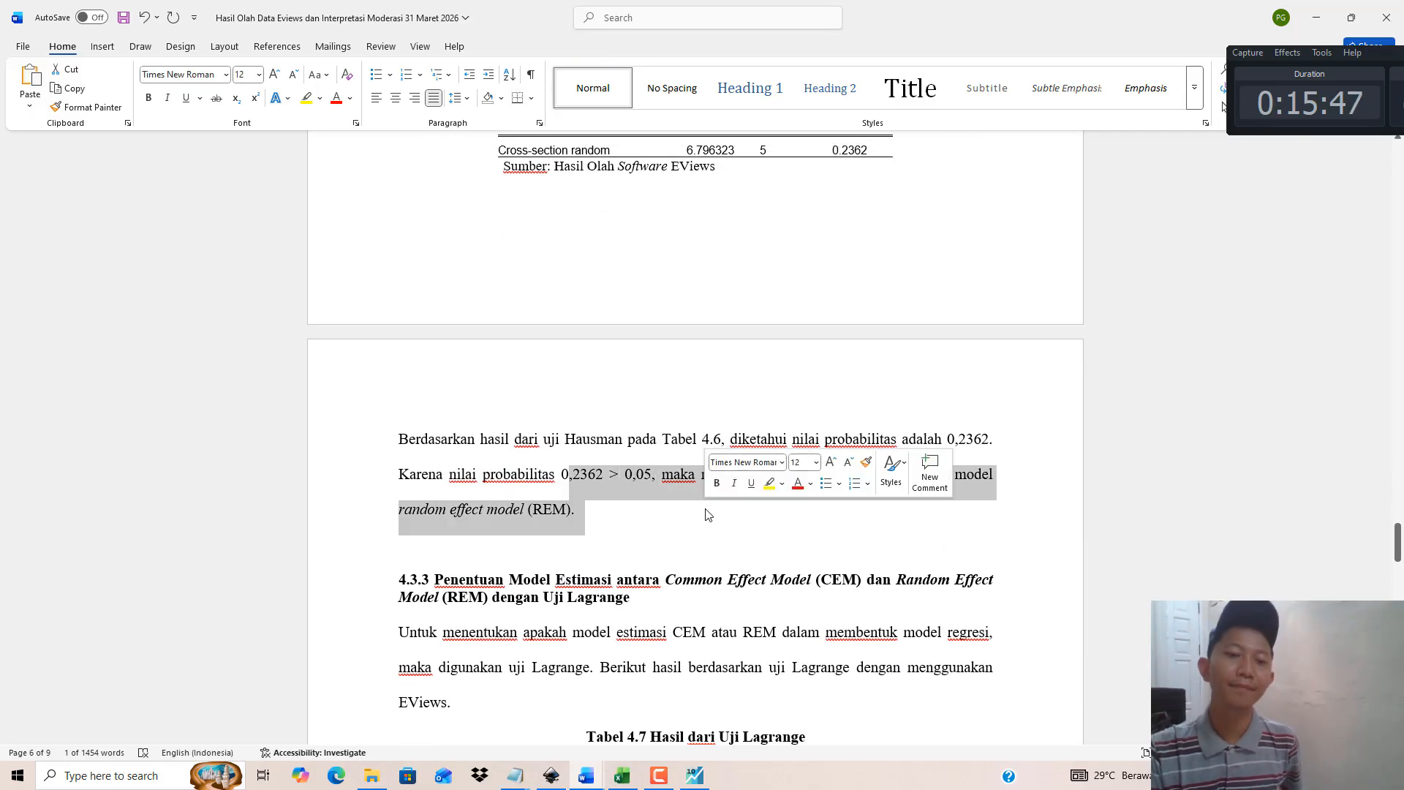
pyautogui.click(617, 511)
pyautogui.scroll(-3, 622, 505)
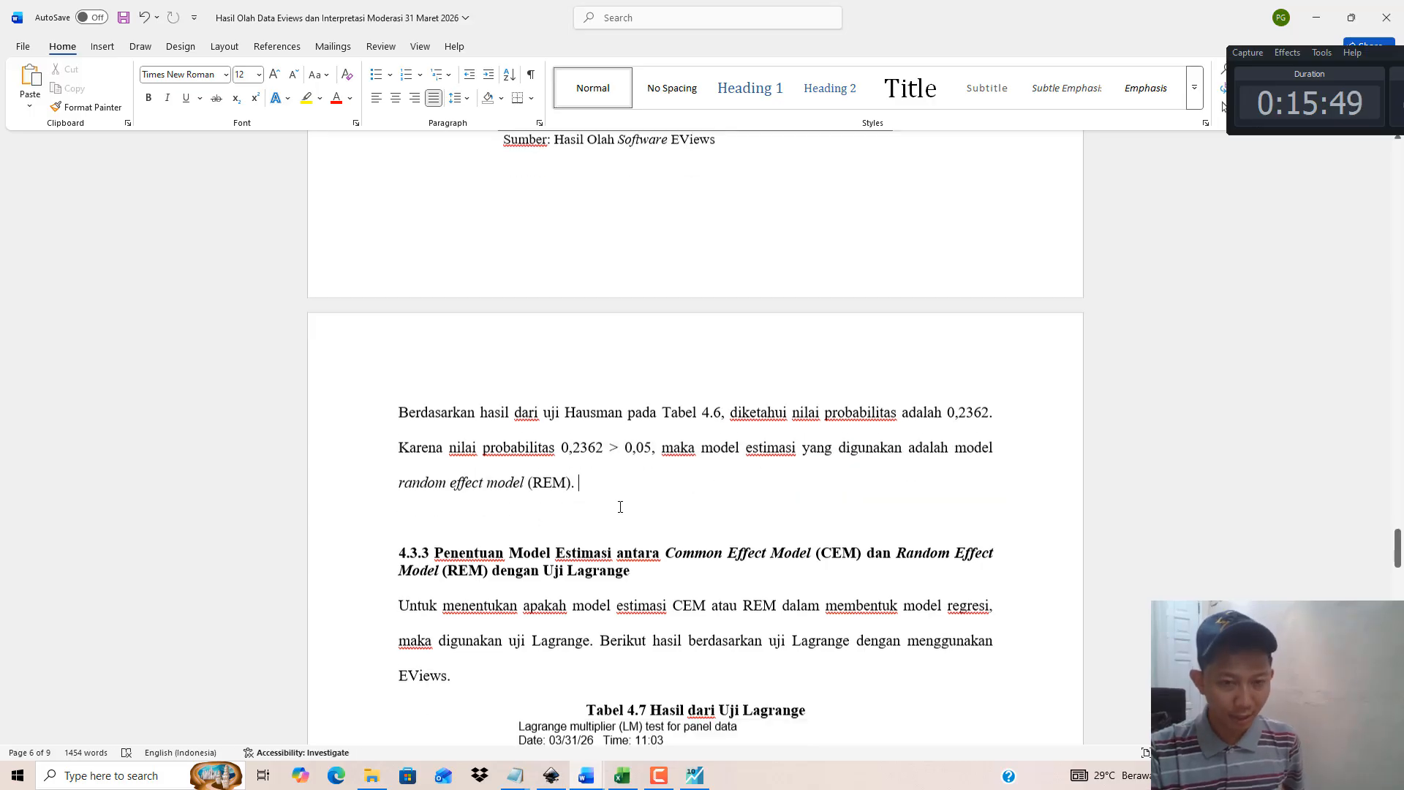
pyautogui.scroll(-2, 630, 502)
# Step: Switch back to EViews, re-estimate the cross-section random effects equation and try to run the Breusch-Pagan Random Effect LM test on it
pyautogui.click(694, 775)
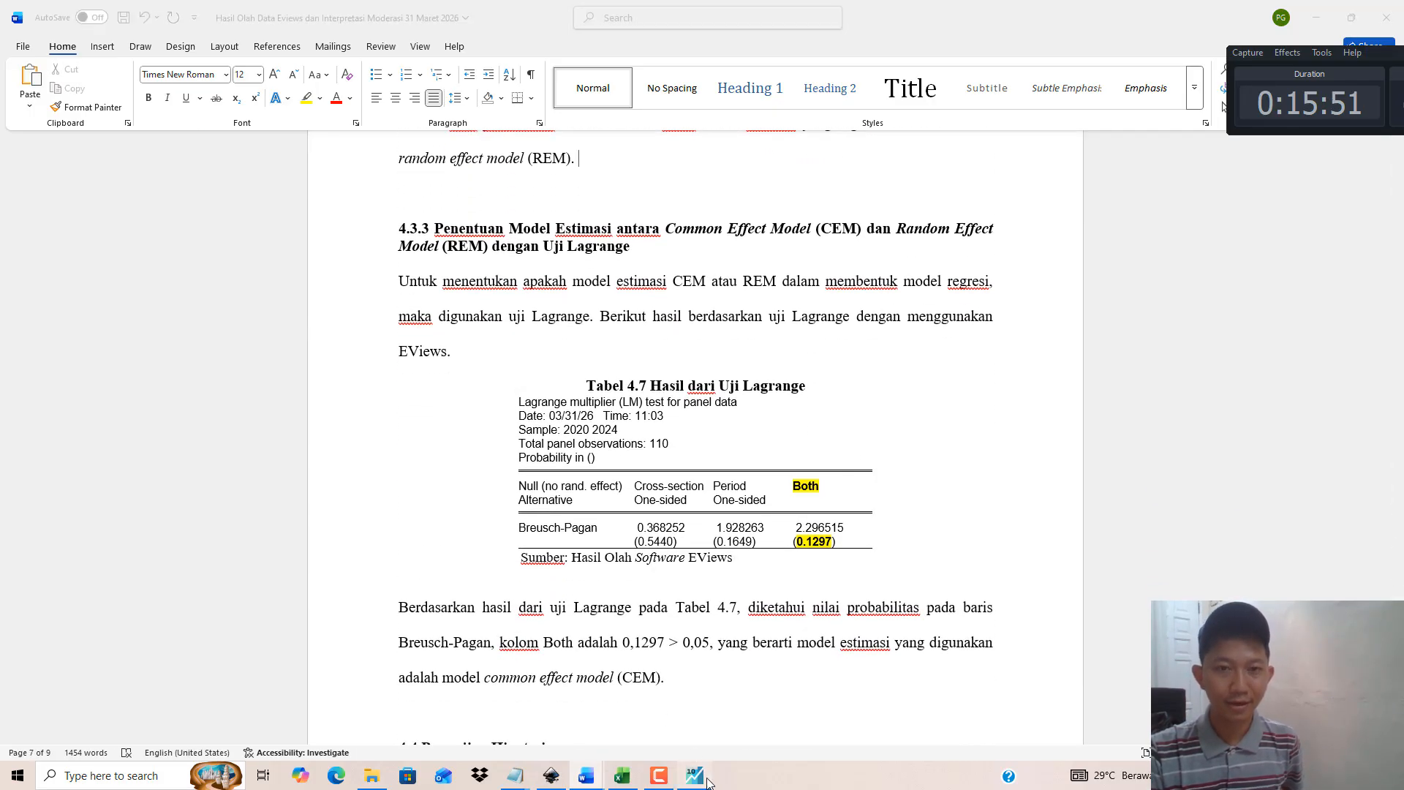
pyautogui.click(1398, 26)
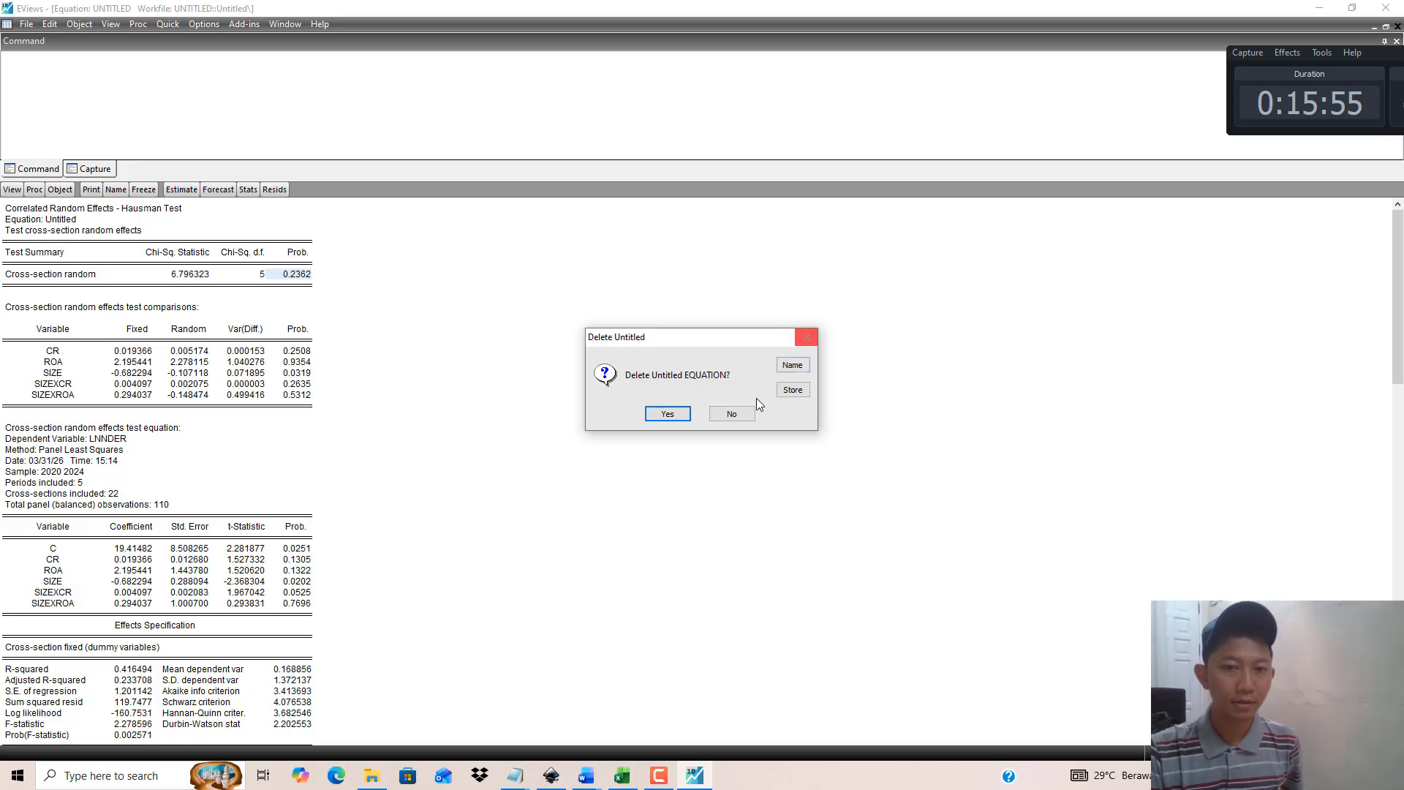
pyautogui.click(666, 414)
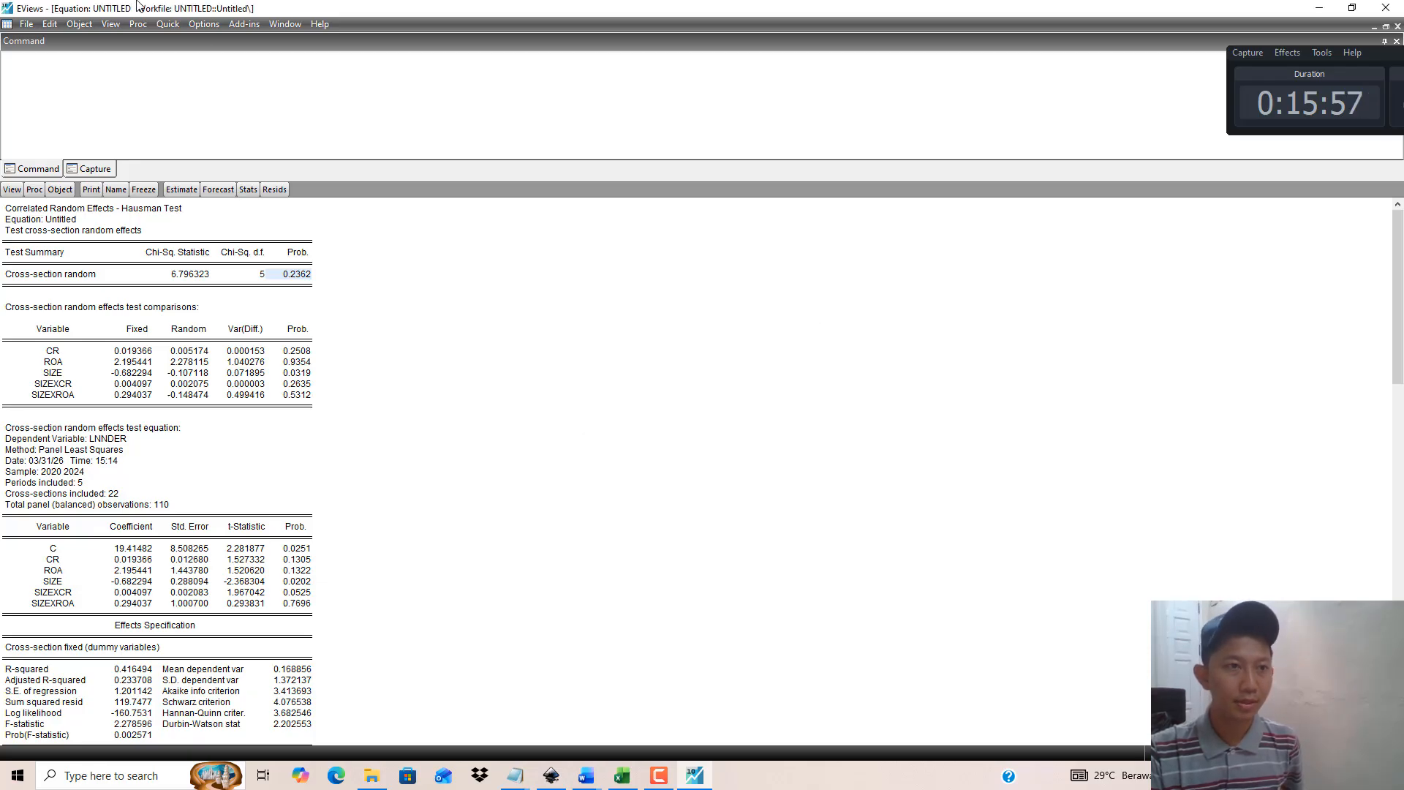
pyautogui.click(181, 192)
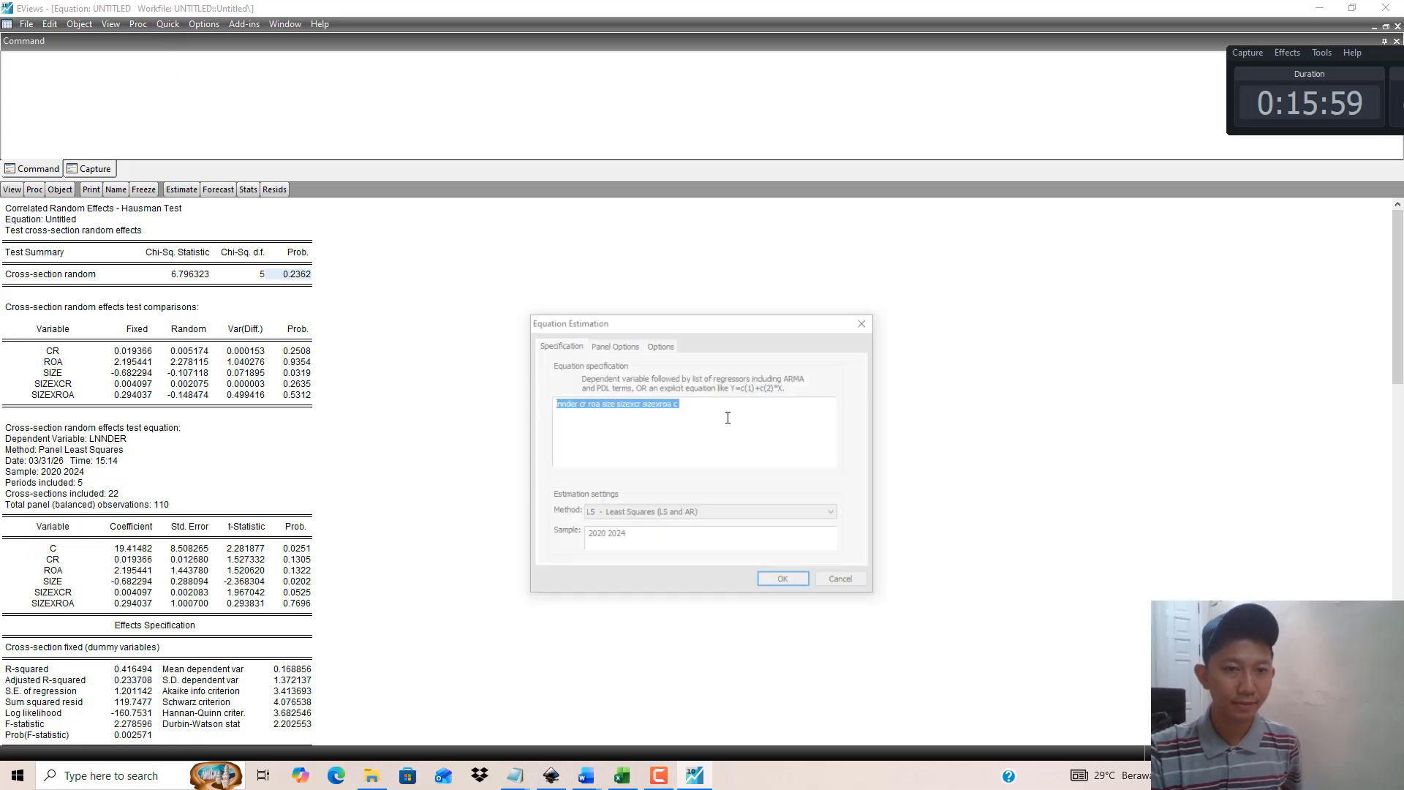
pyautogui.click(779, 579)
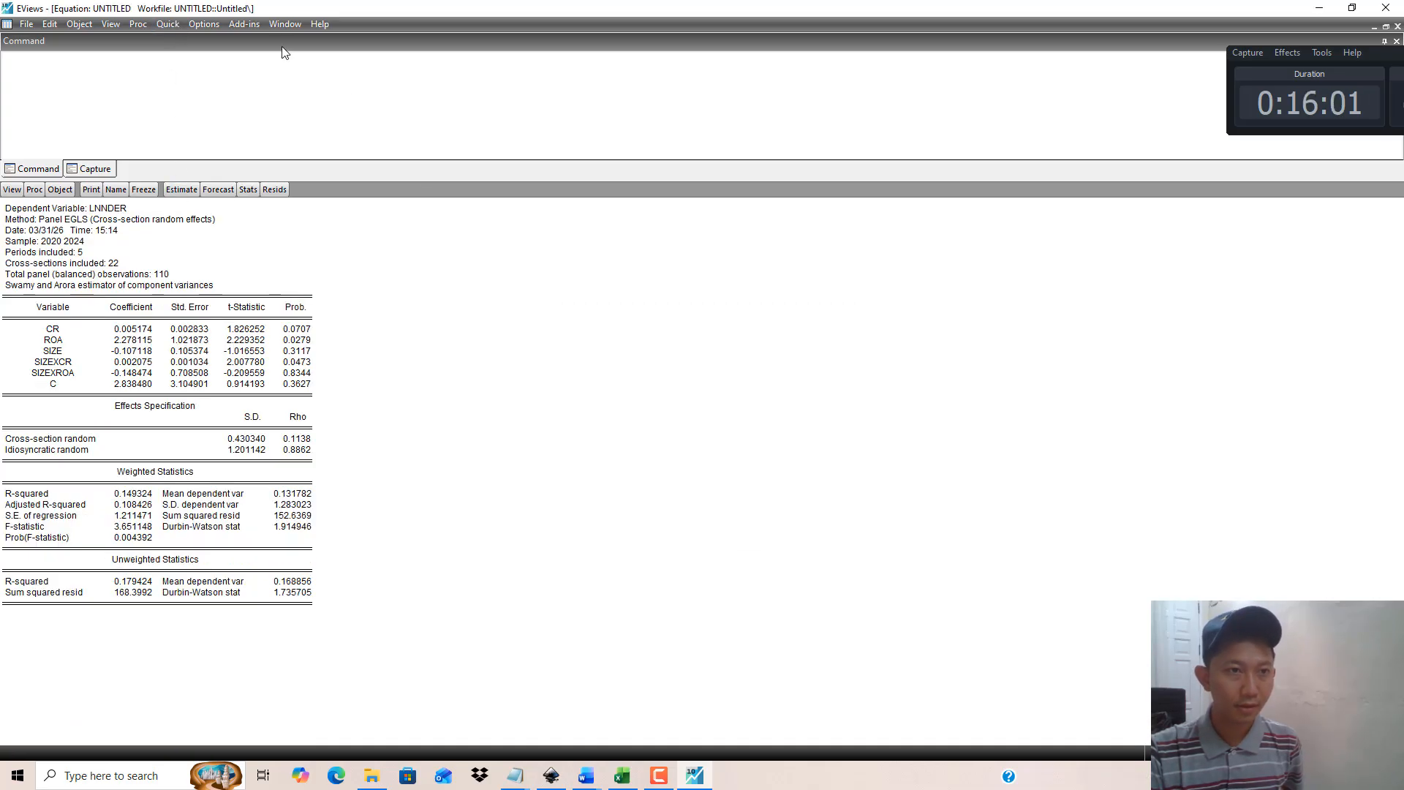
pyautogui.click(245, 25)
pyautogui.click(262, 42)
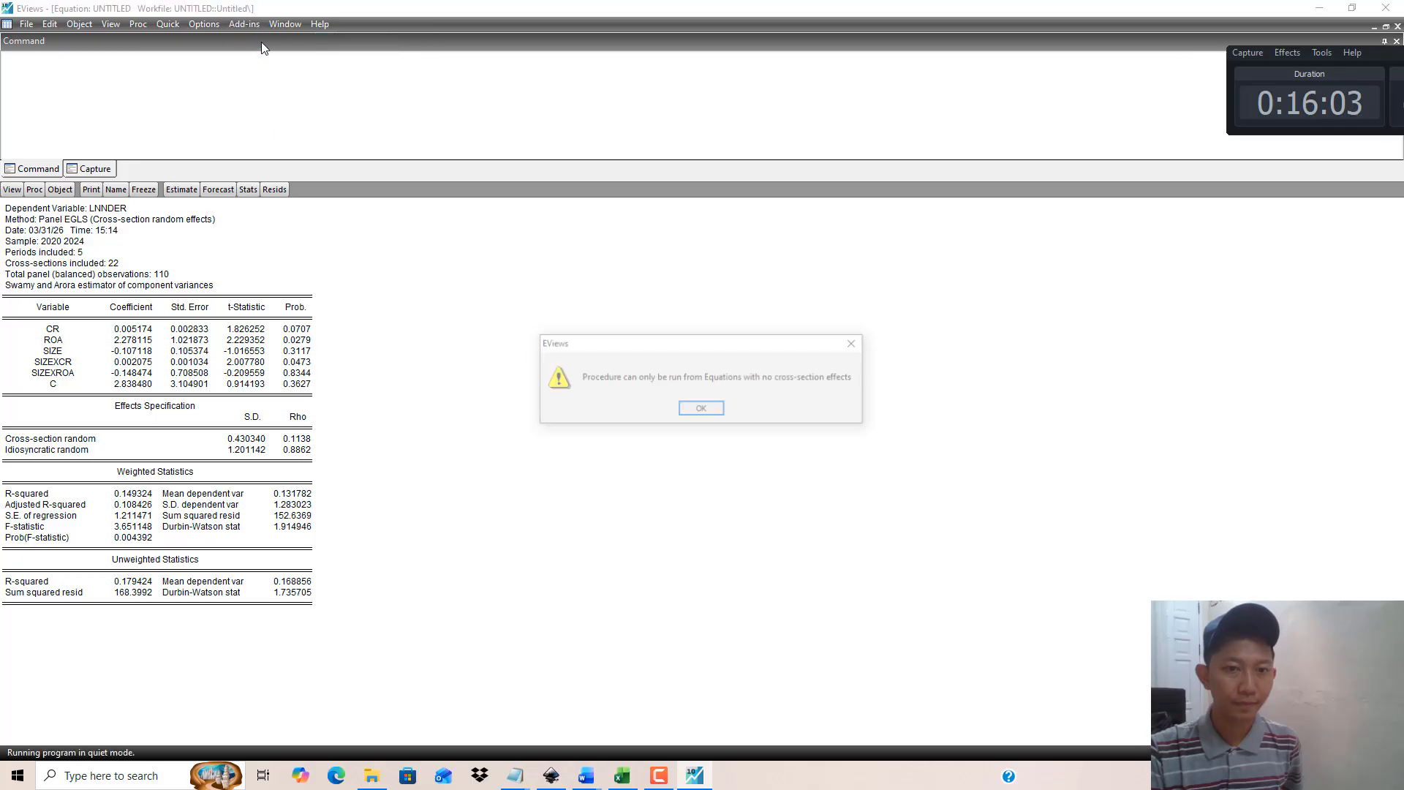
pyautogui.click(715, 424)
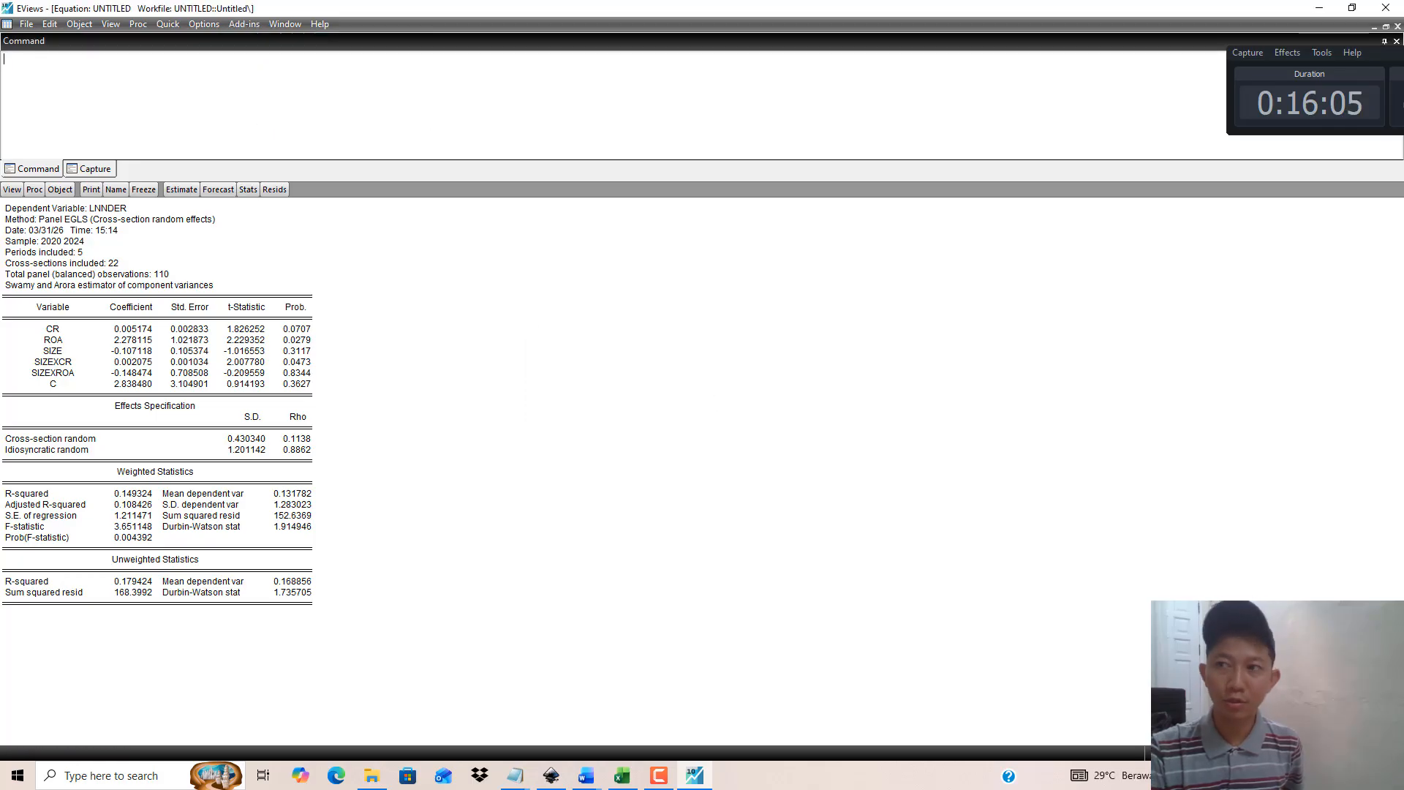
# Step: Delete the untitled random effects equation and estimate a new least squares equation specified as lnnder cr roa size sizexcr sizexroa c
pyautogui.click(1397, 26)
pyautogui.click(667, 414)
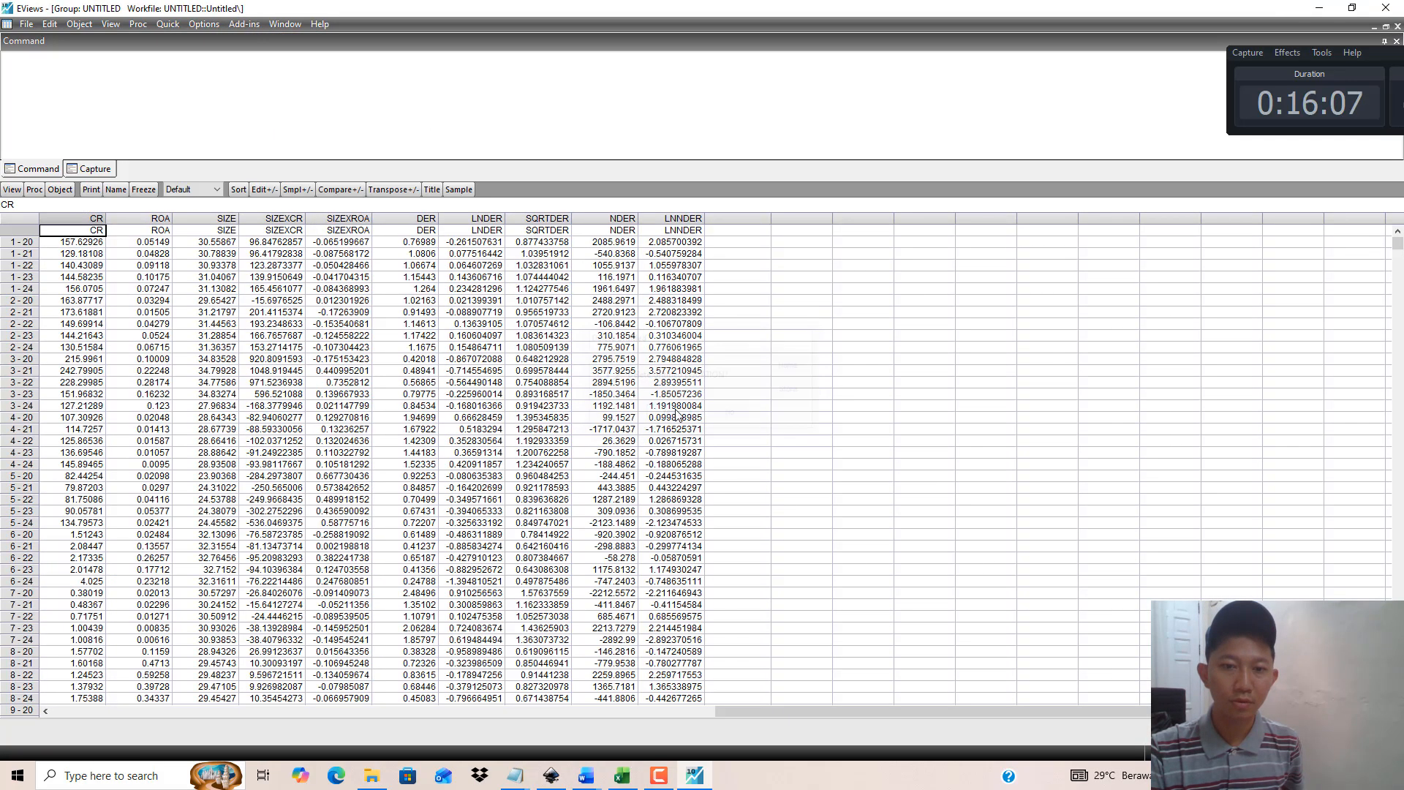
pyautogui.click(166, 24)
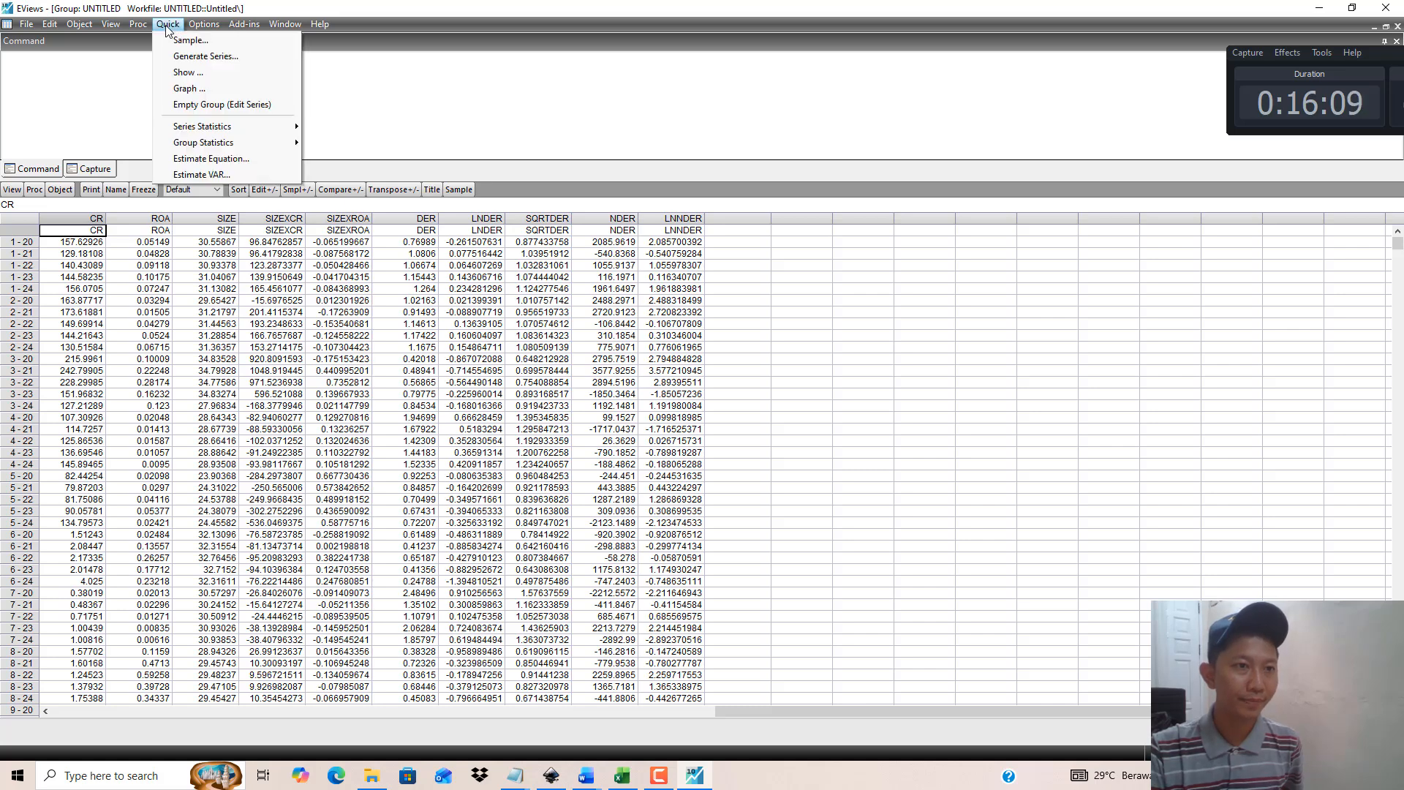
pyautogui.click(186, 161)
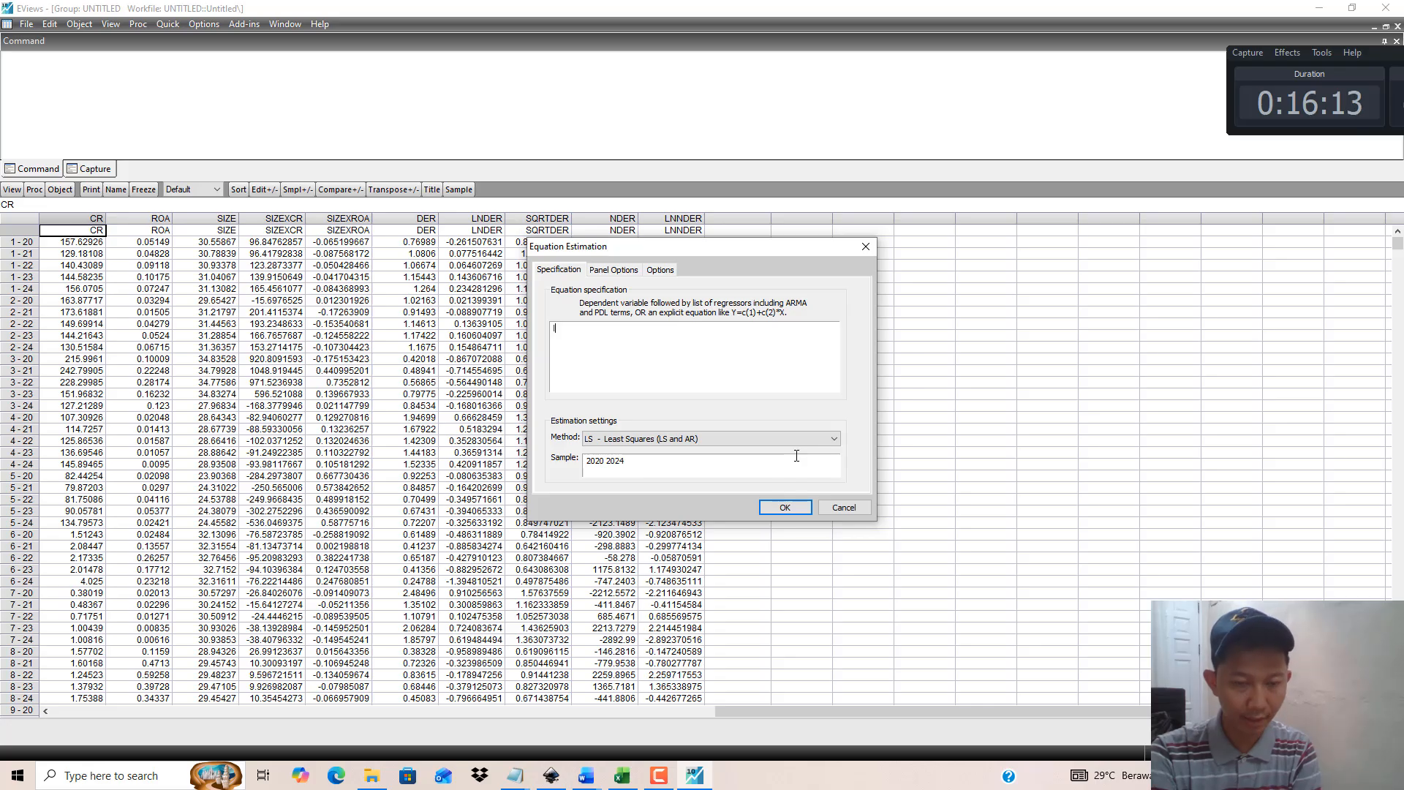
pyautogui.write('lnnder c')
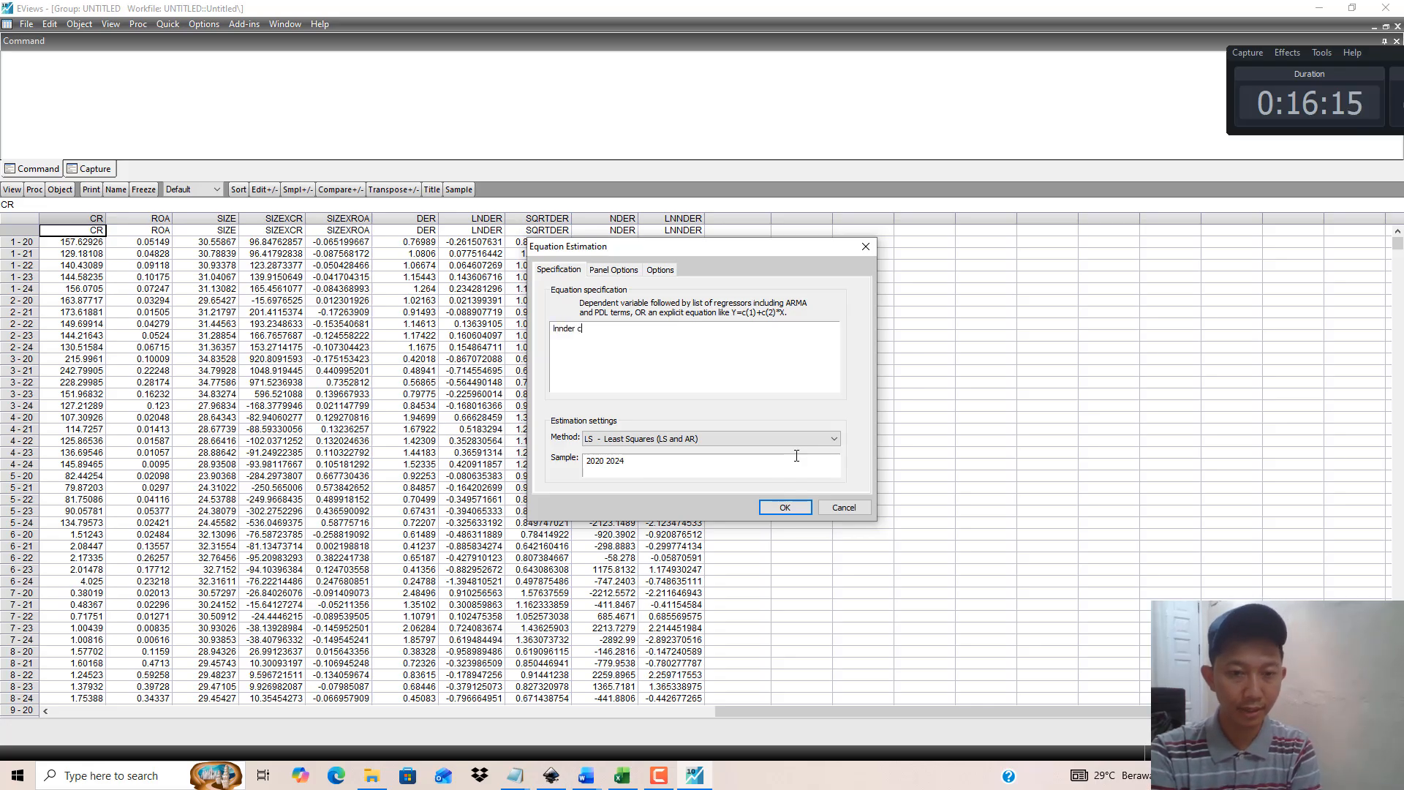
pyautogui.write('r roa size size')
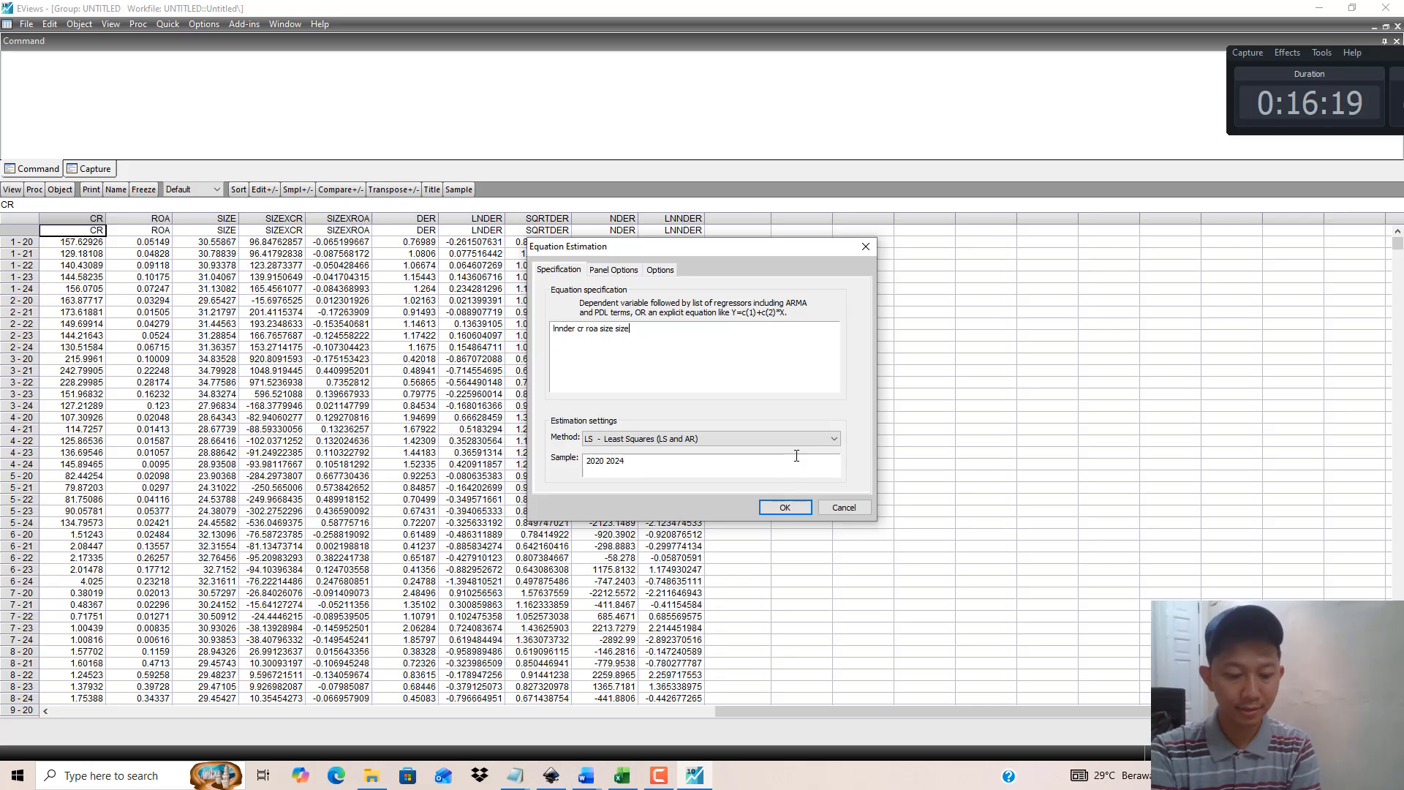
pyautogui.write('xcr ')
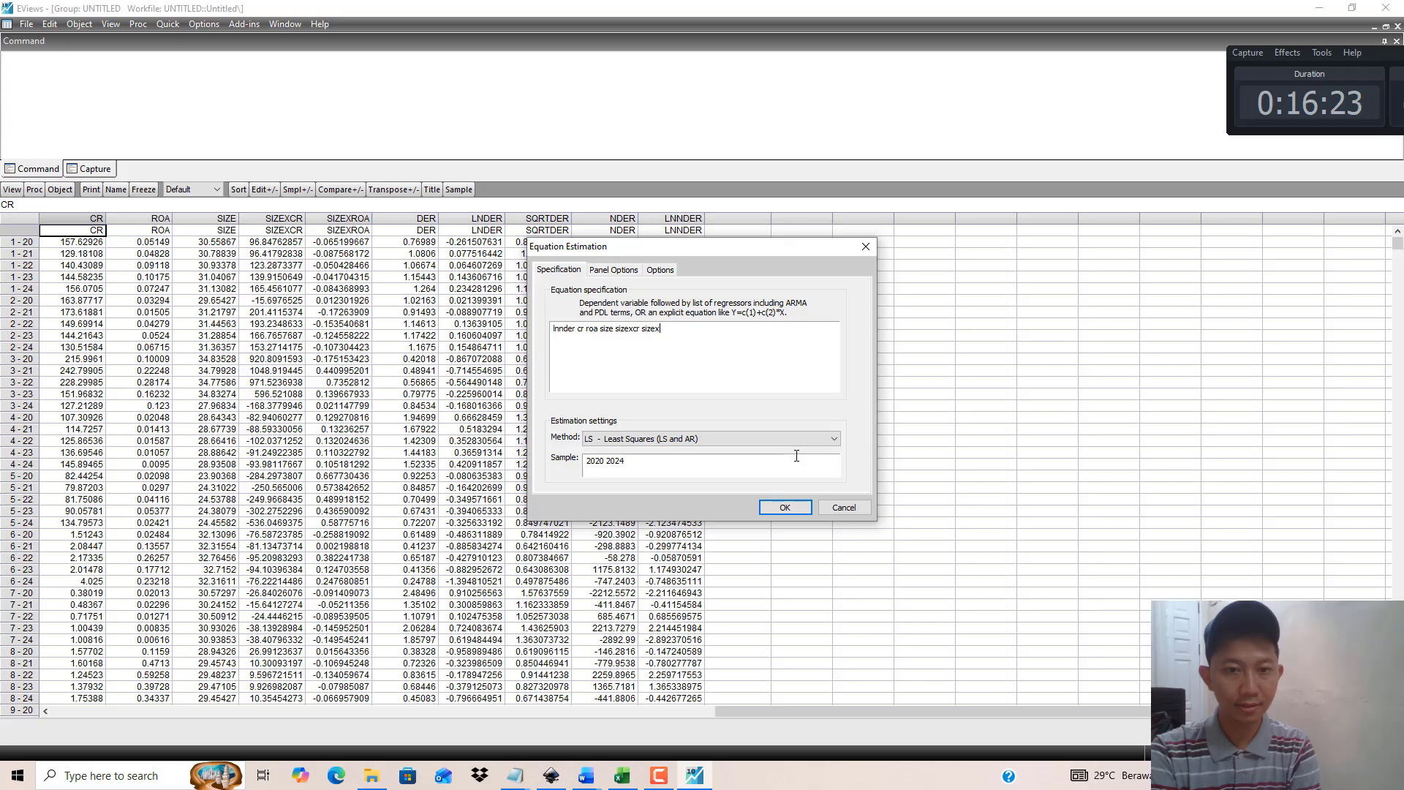
pyautogui.write('sizexroa ')
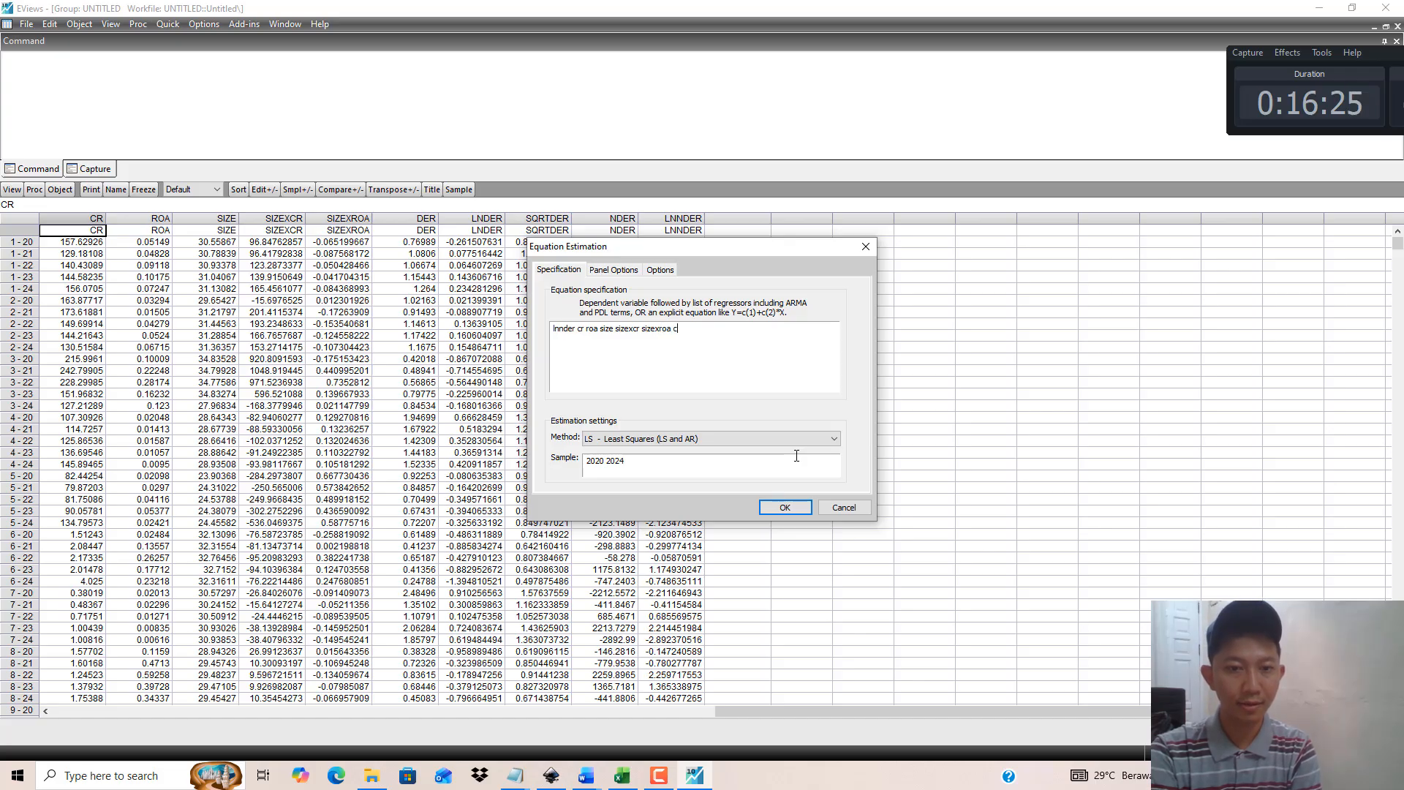
pyautogui.write('c')
pyautogui.press('Return')
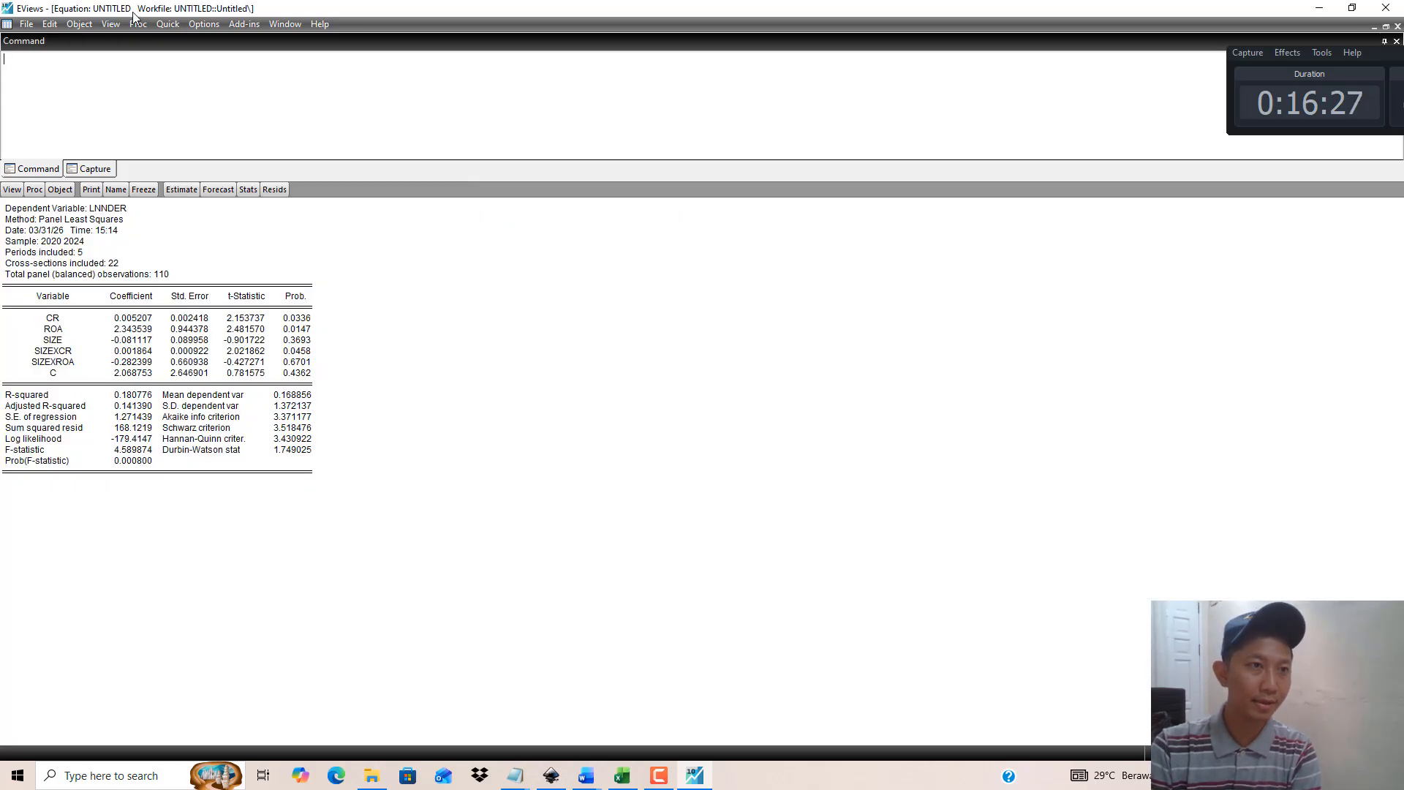
# Step: Run the Breusch-Pagan Random Effect LM test excluding the King-Wu and Gourieroux-Holly-Monfort tests, and check the Breusch-Pagan probability under Both
pyautogui.click(243, 24)
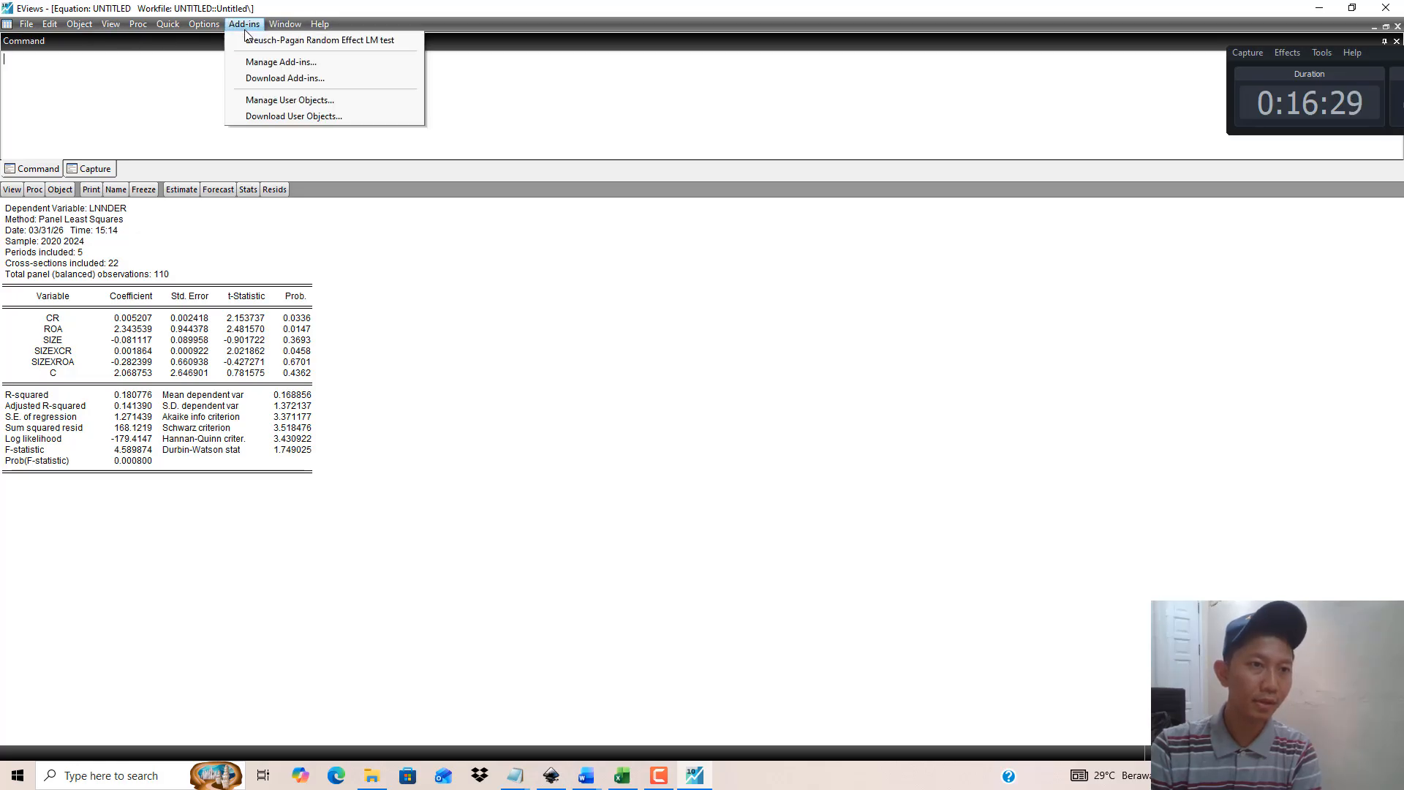
pyautogui.click(322, 41)
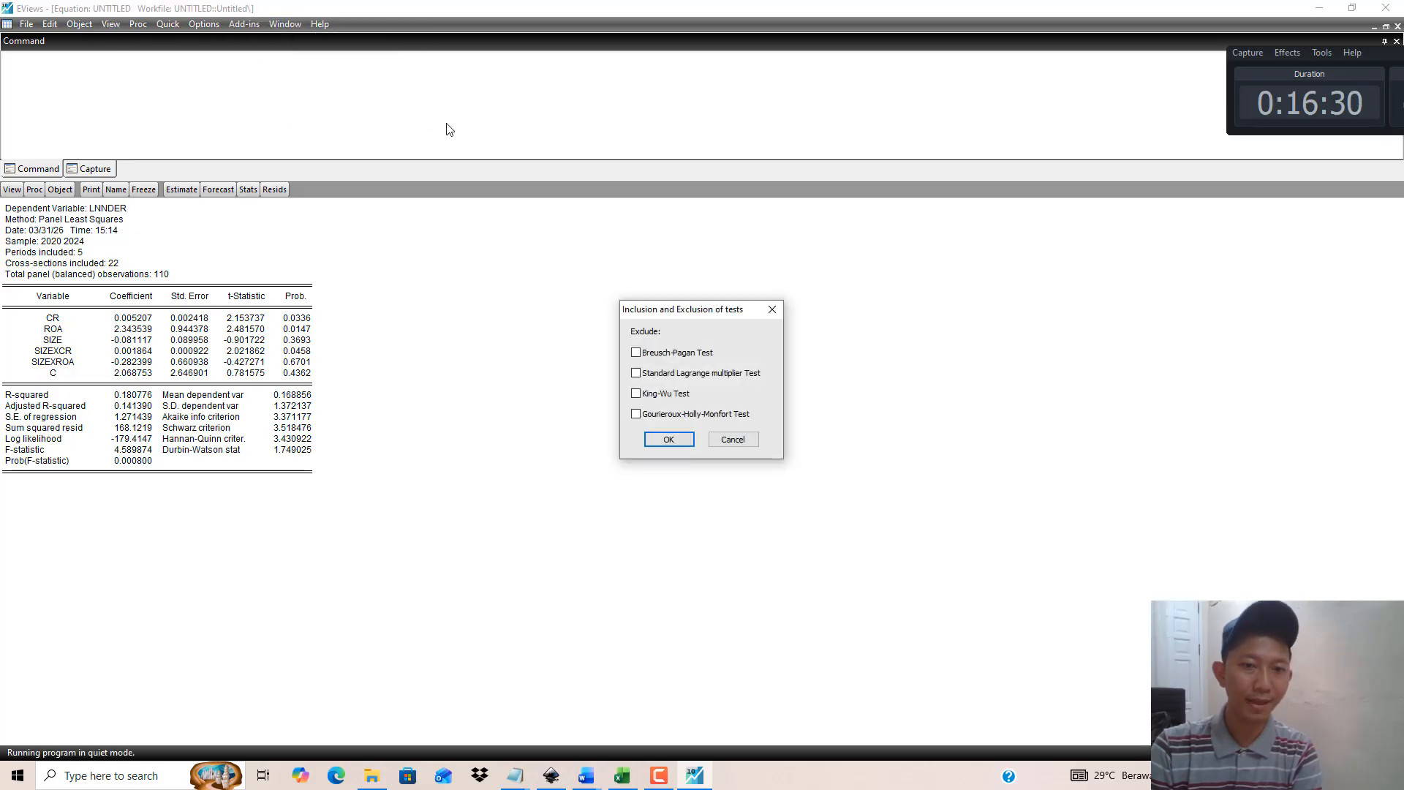
pyautogui.click(661, 415)
pyautogui.click(661, 395)
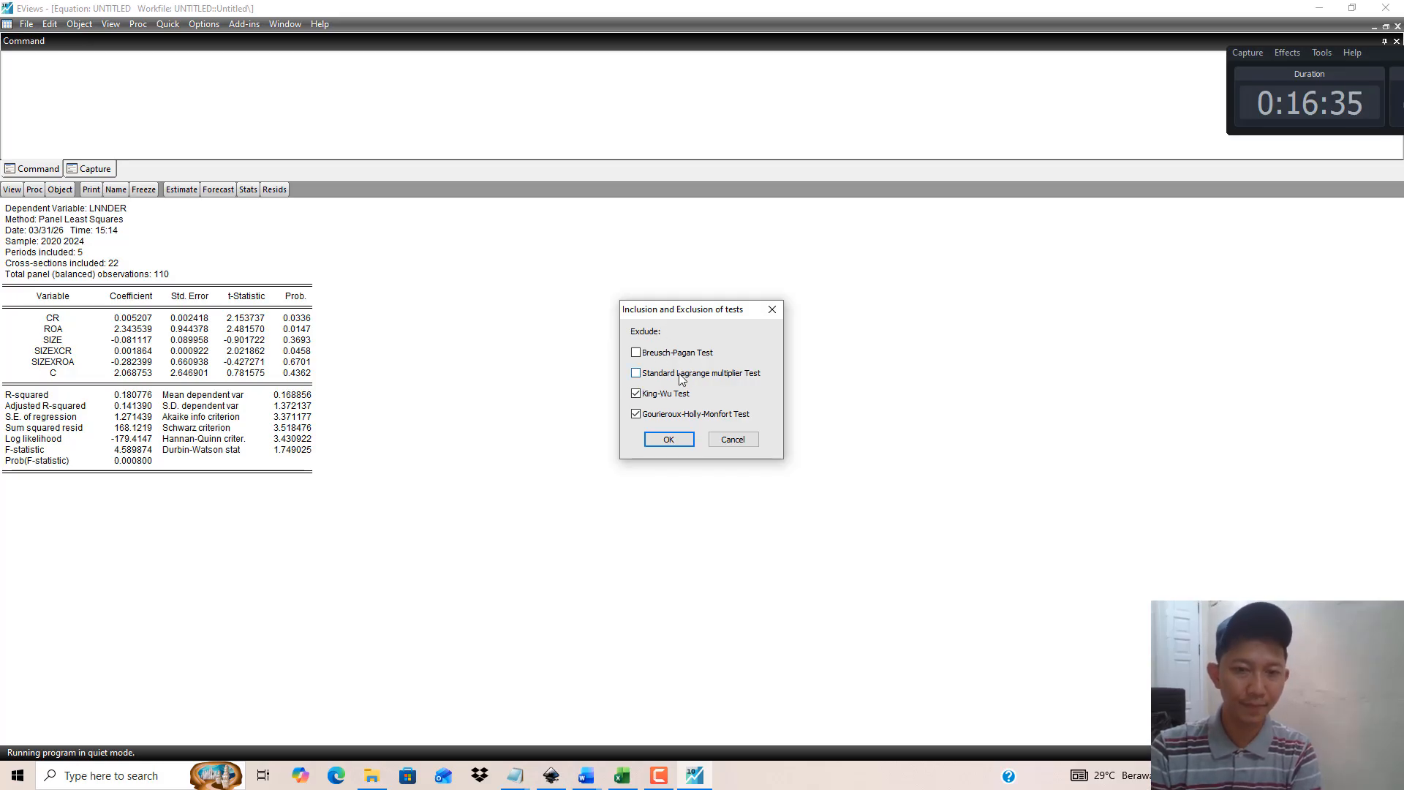
pyautogui.click(669, 439)
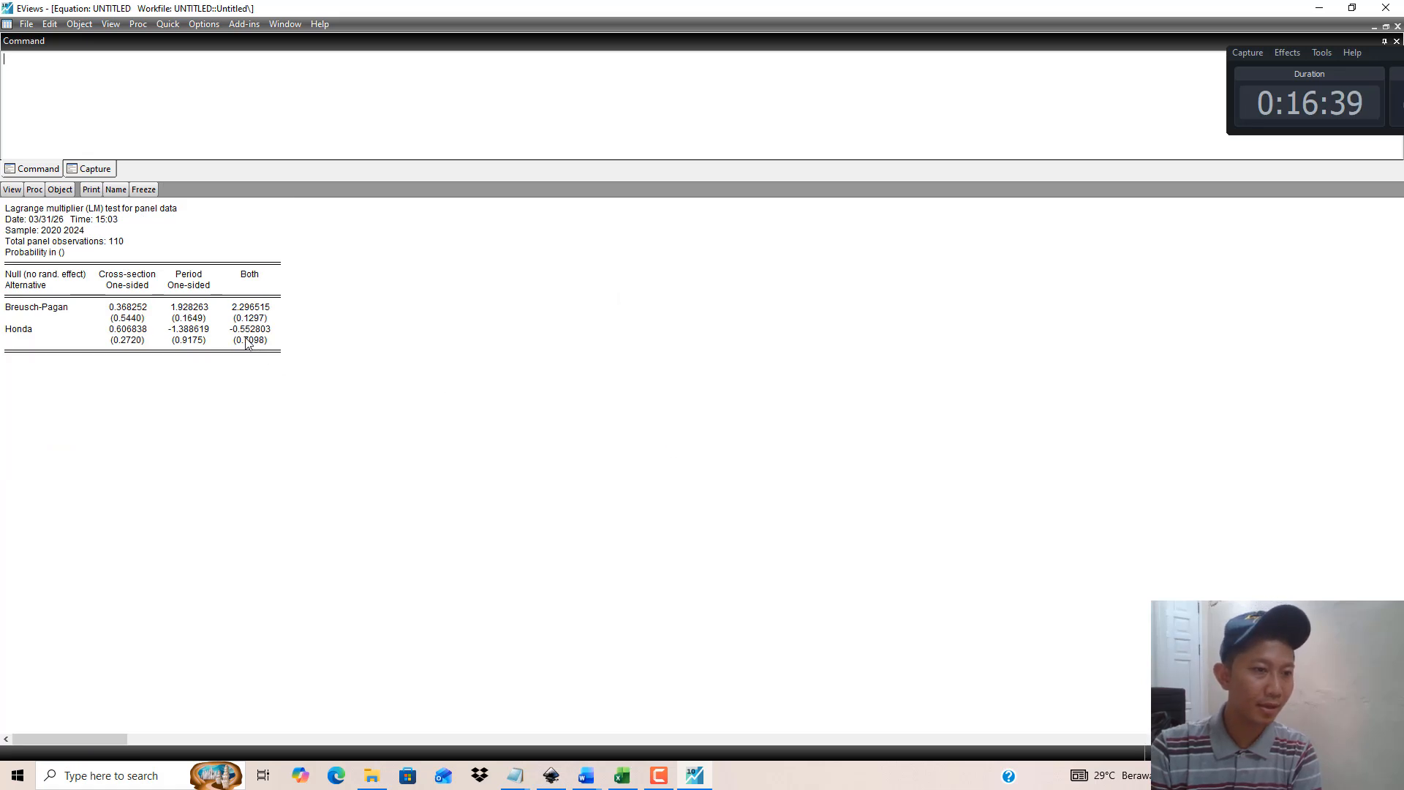
pyautogui.click(257, 318)
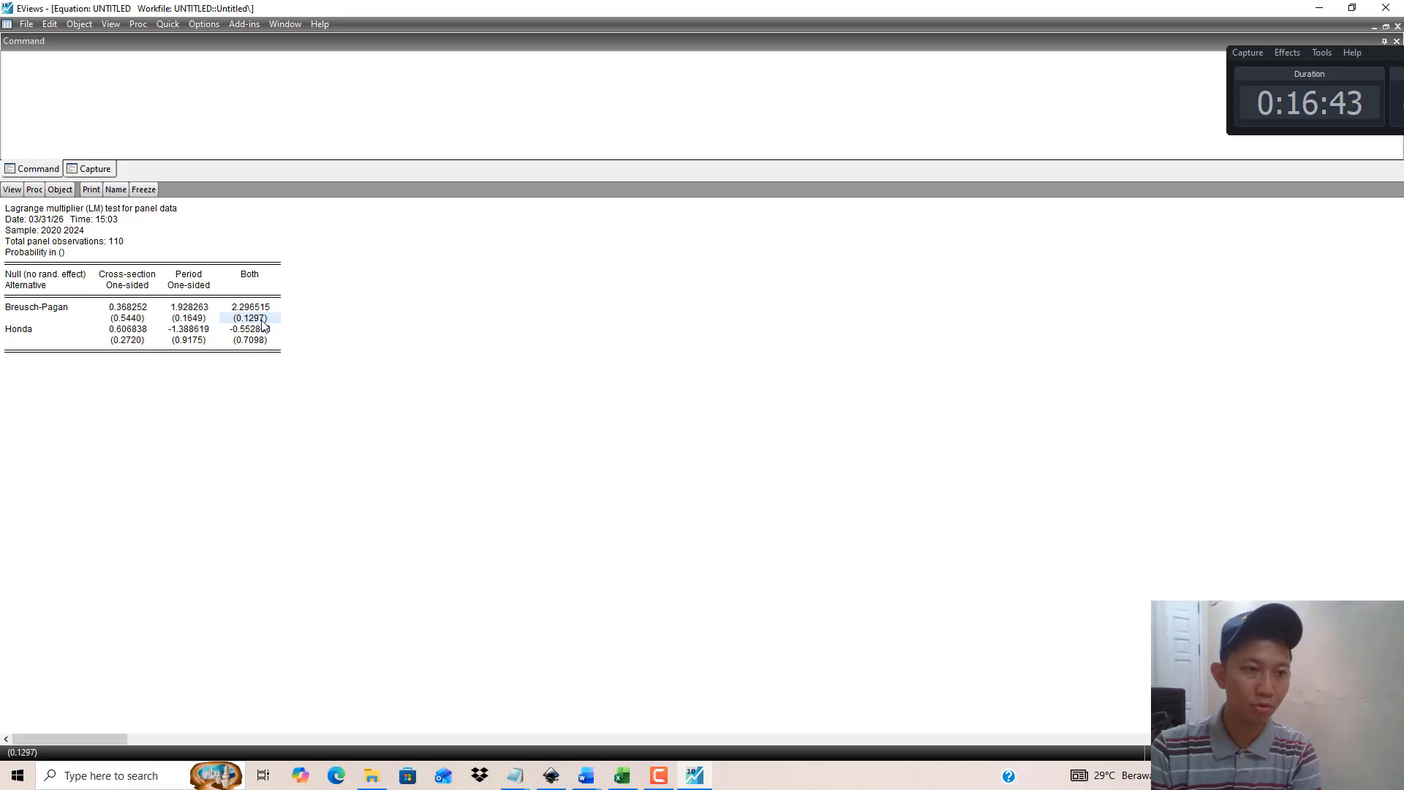
# Step: Compare the LM test with Tabel 4.7 in the Hasil Olah Data Eviews document in Word, read its conclusion and examine Tabel 4.8
pyautogui.moveTo(585, 775)
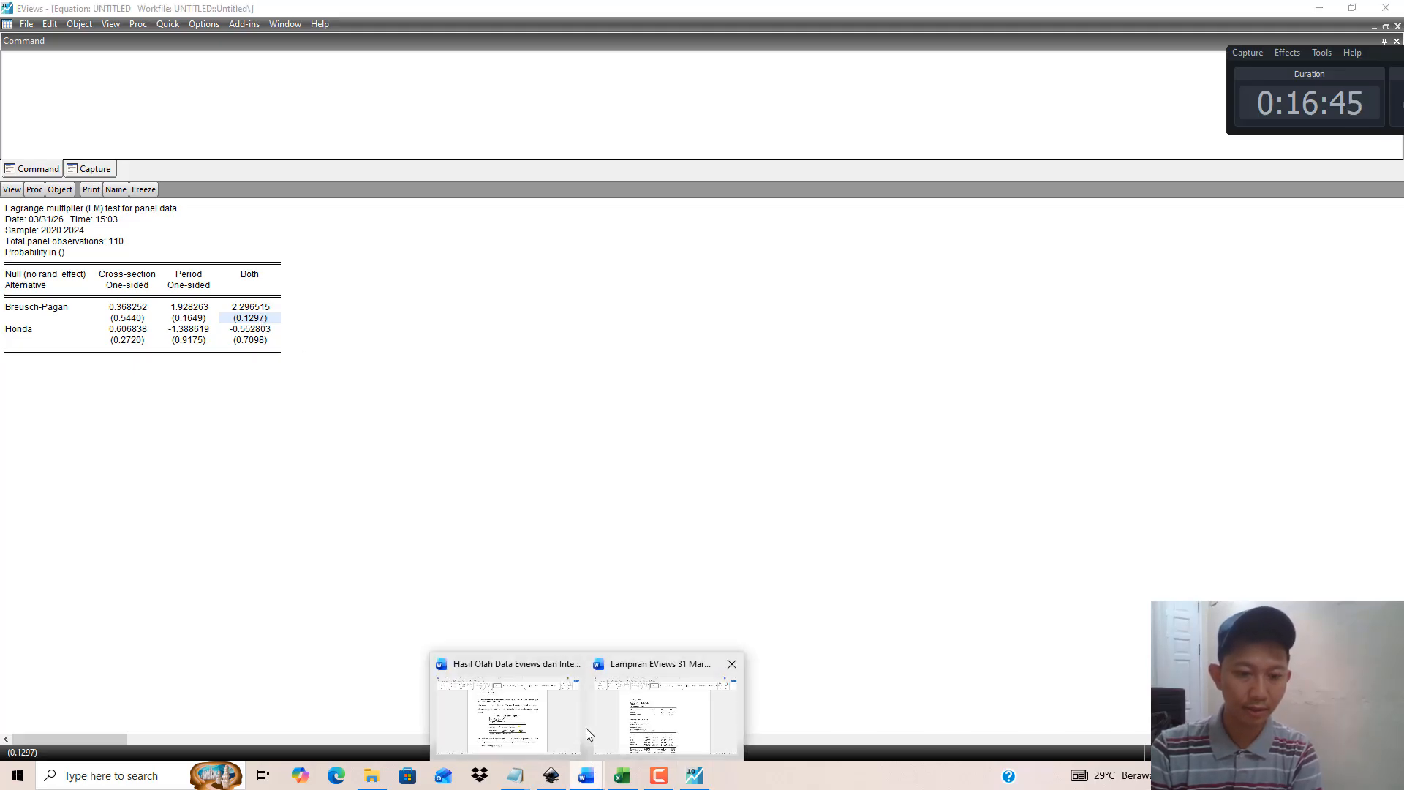
pyautogui.click(556, 713)
pyautogui.moveTo(832, 542); pyautogui.dragTo(805, 542)
pyautogui.scroll(-2, 623, 512)
pyautogui.moveTo(623, 512); pyautogui.dragTo(667, 545)
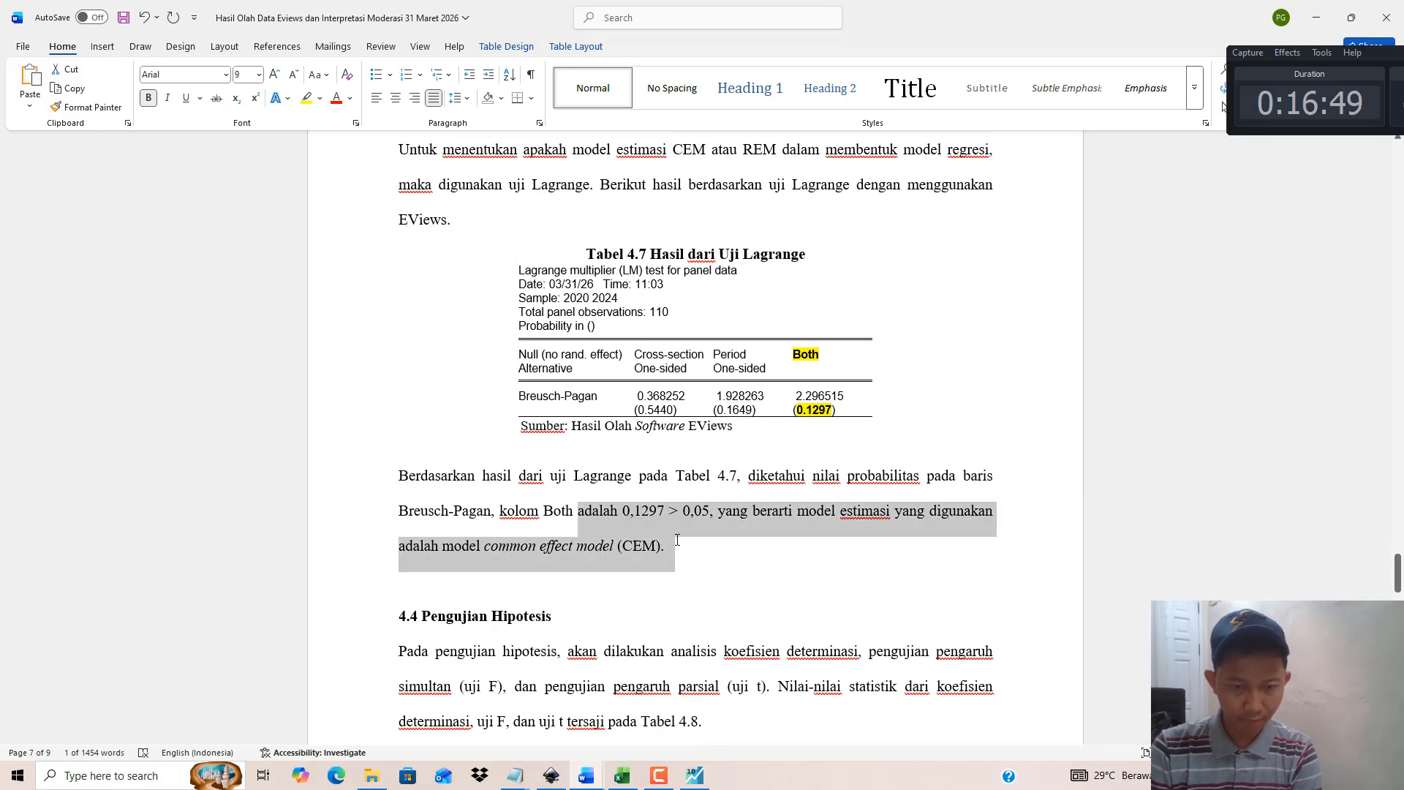
pyautogui.click(621, 546)
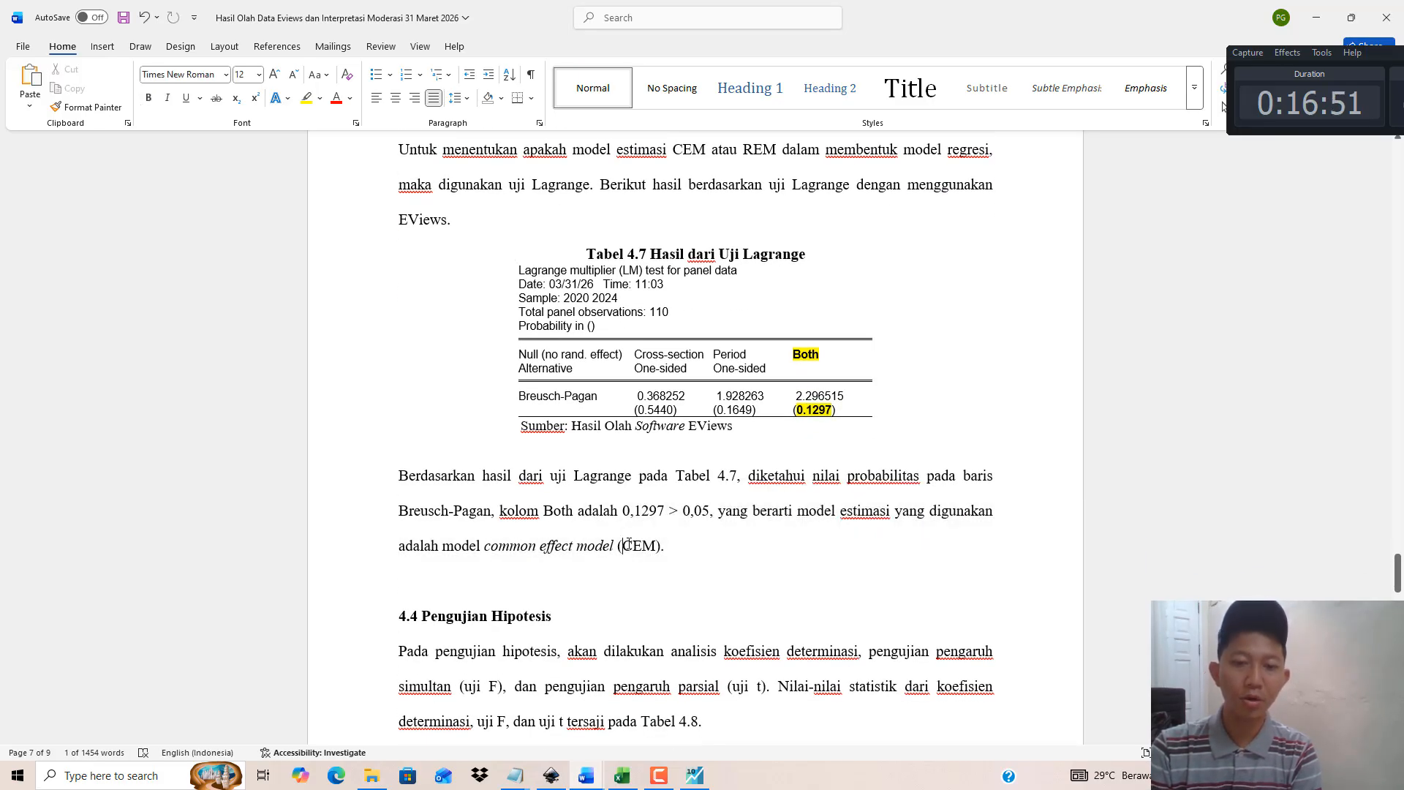
pyautogui.scroll(-9, 636, 547)
pyautogui.scroll(-3, 651, 548)
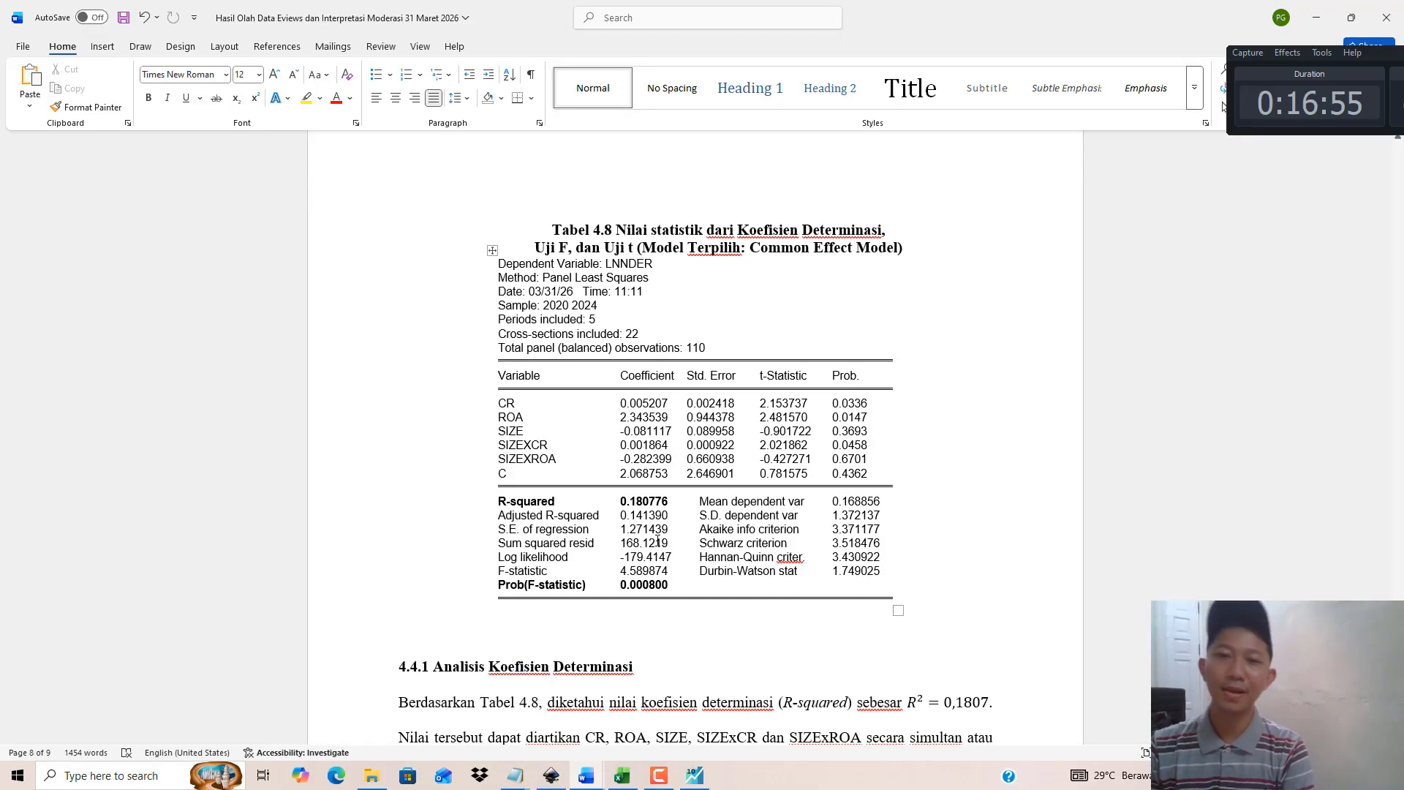
# Step: Switch to EViews and estimate a least squares equation specified as lnnder cr roa size sizexcr sizexroa c, deleting the previous untitled equation
pyautogui.click(694, 775)
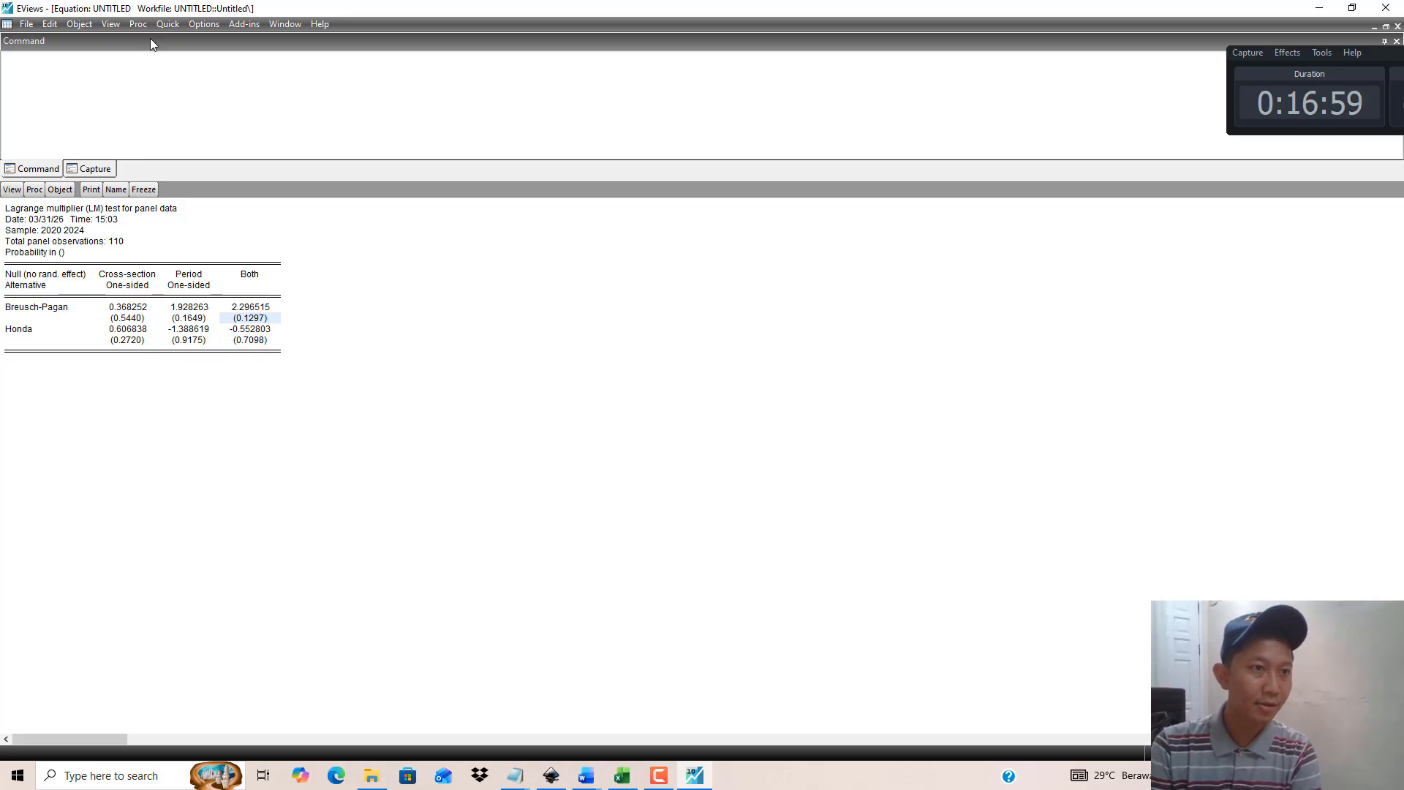
pyautogui.click(168, 24)
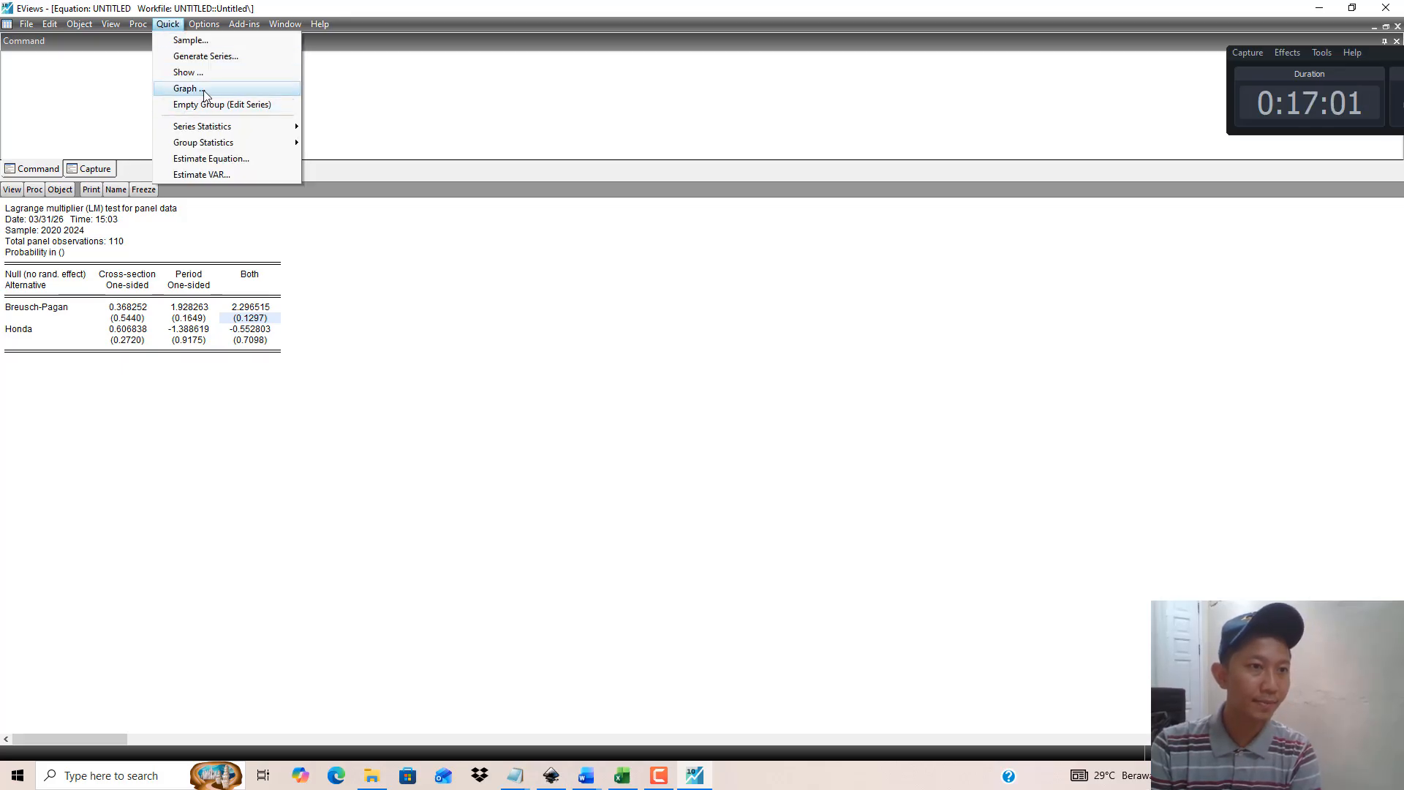
pyautogui.click(212, 158)
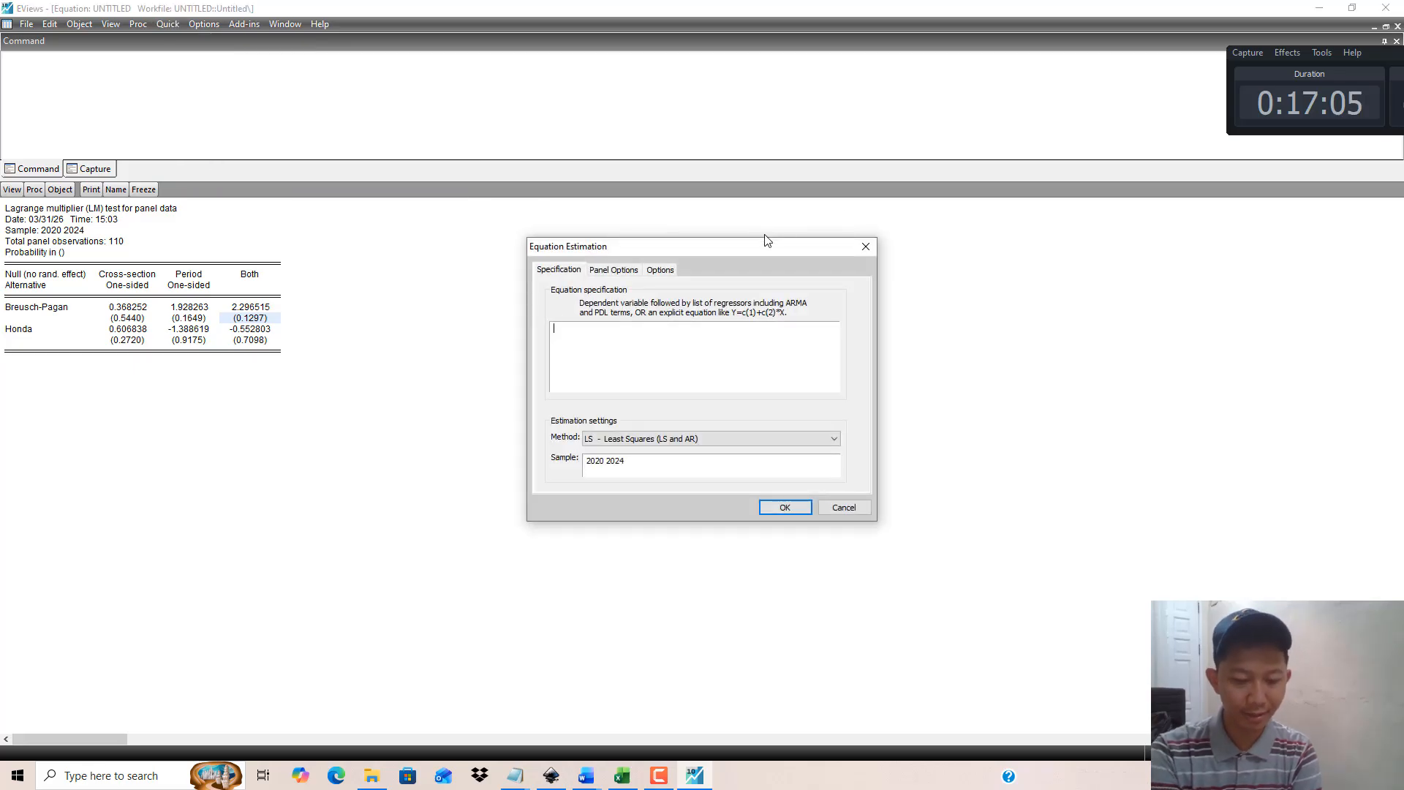
pyautogui.write('Innder cr ro')
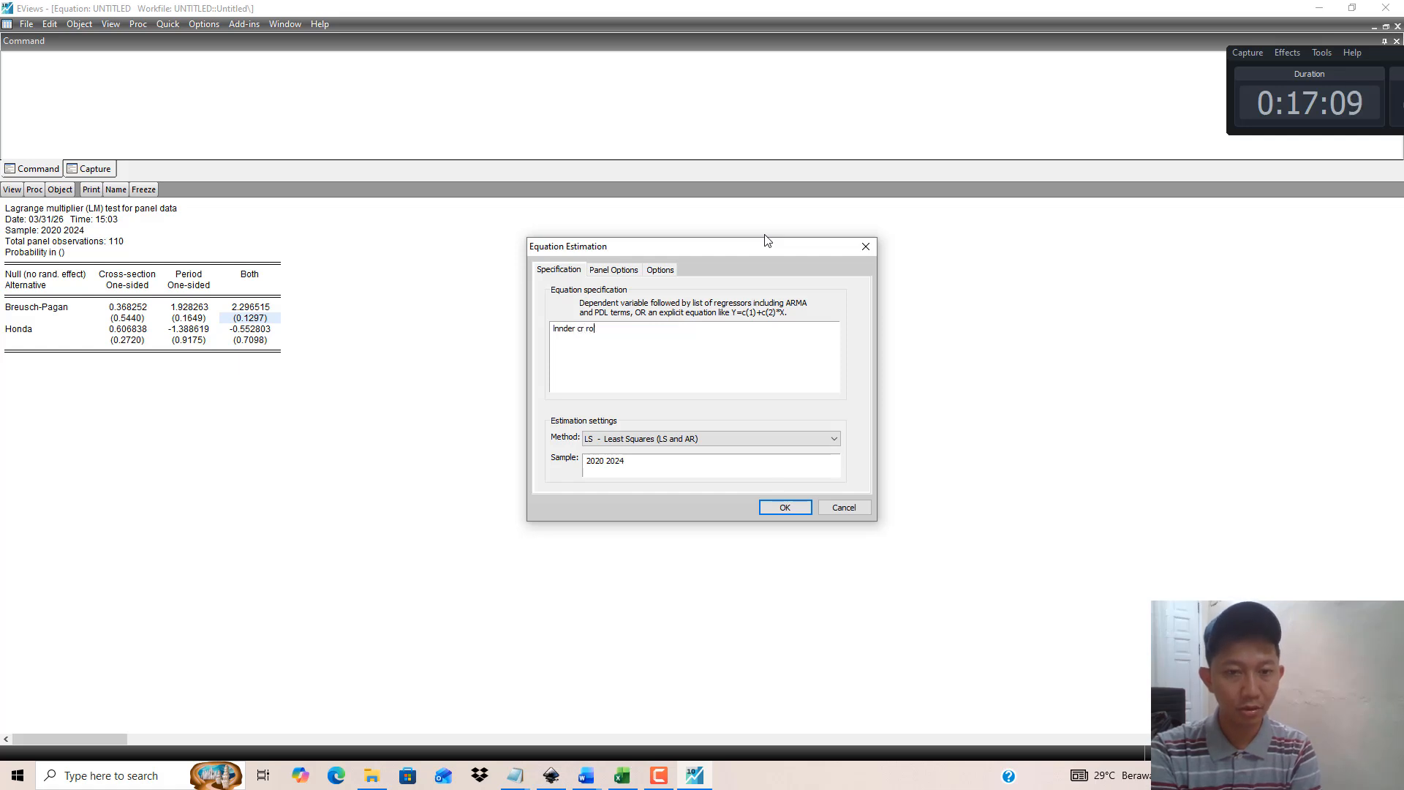
pyautogui.write('a size sizexcr sizexroa c')
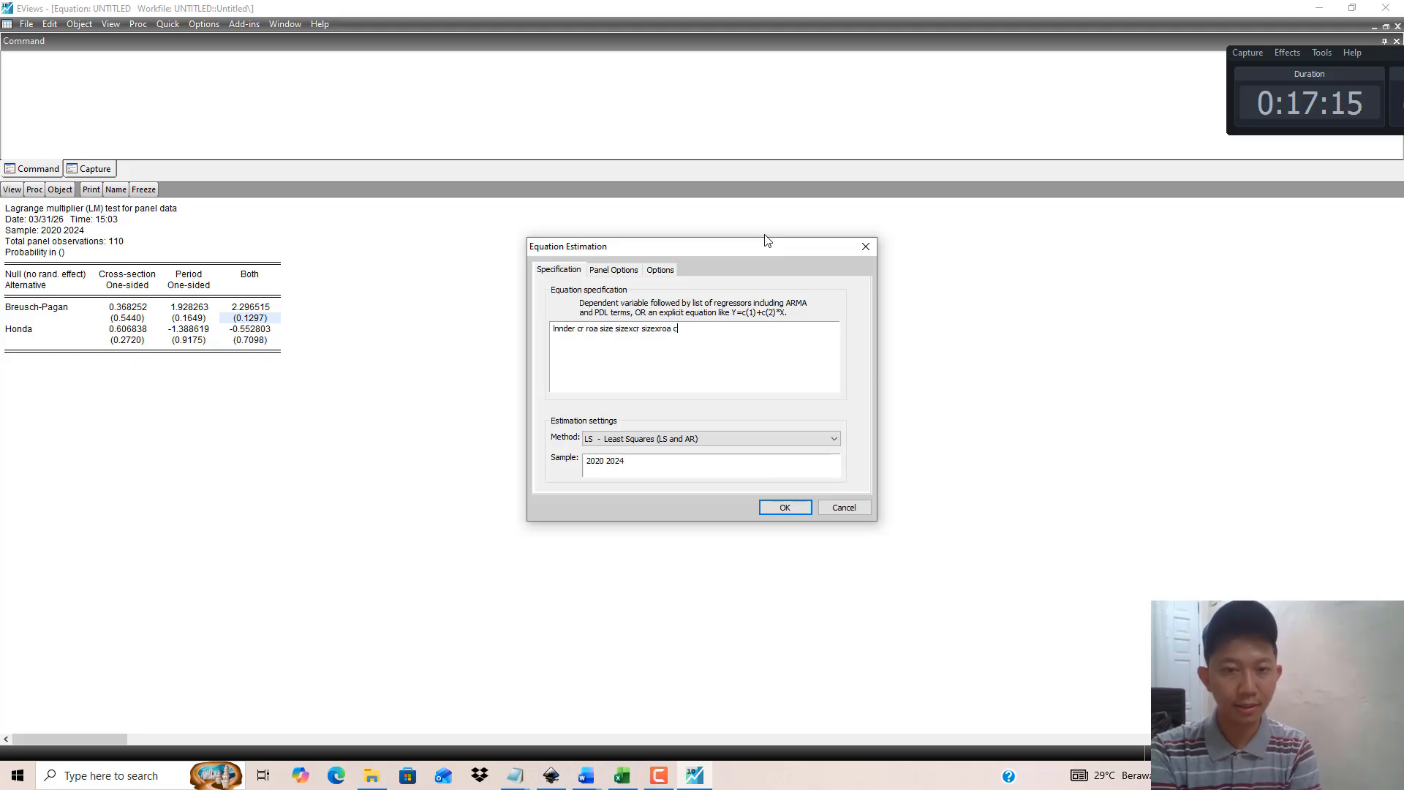
pyautogui.press('Escape')
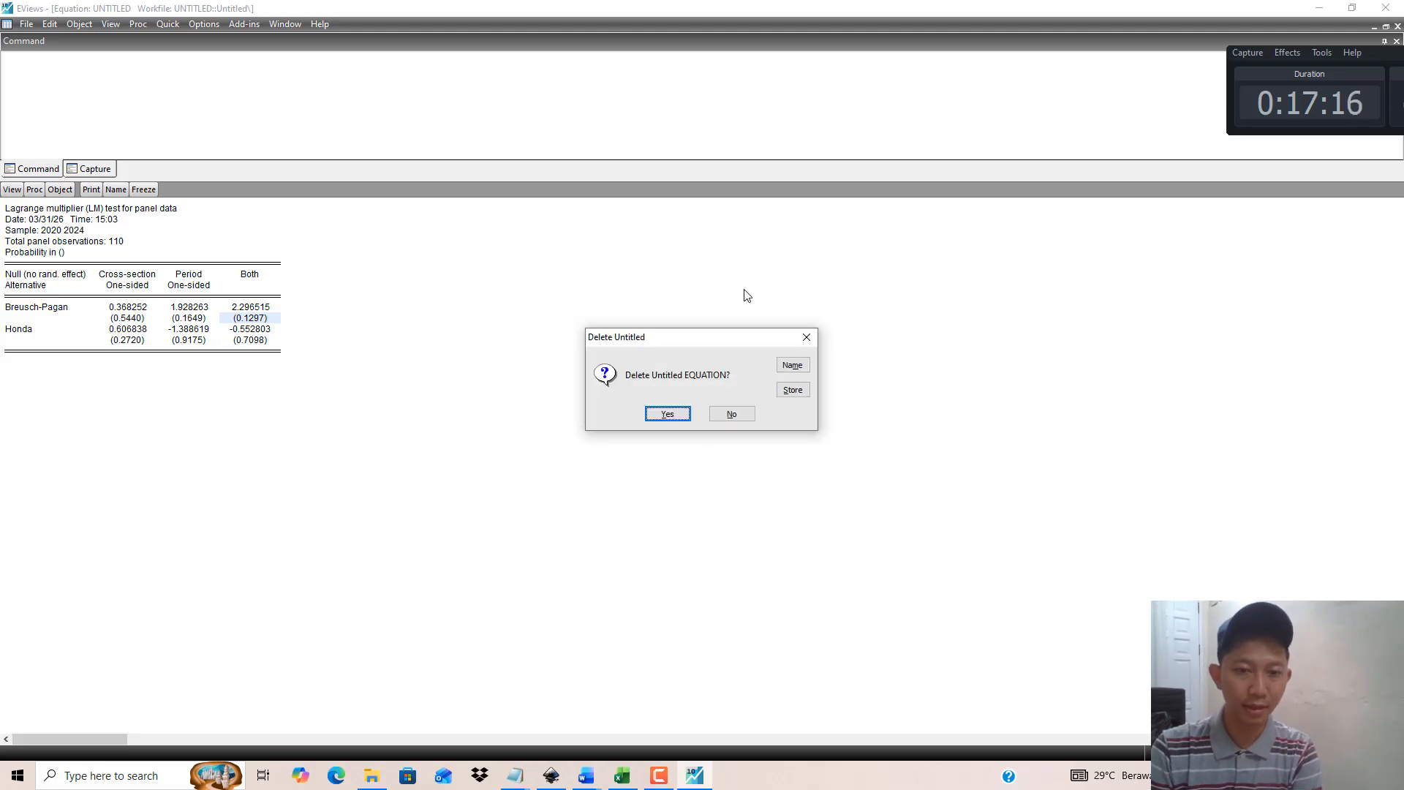
pyautogui.click(668, 414)
# Step: Check the probabilities of CR, ROA and SIZEXCR in the panel least squares output
pyautogui.click(300, 318)
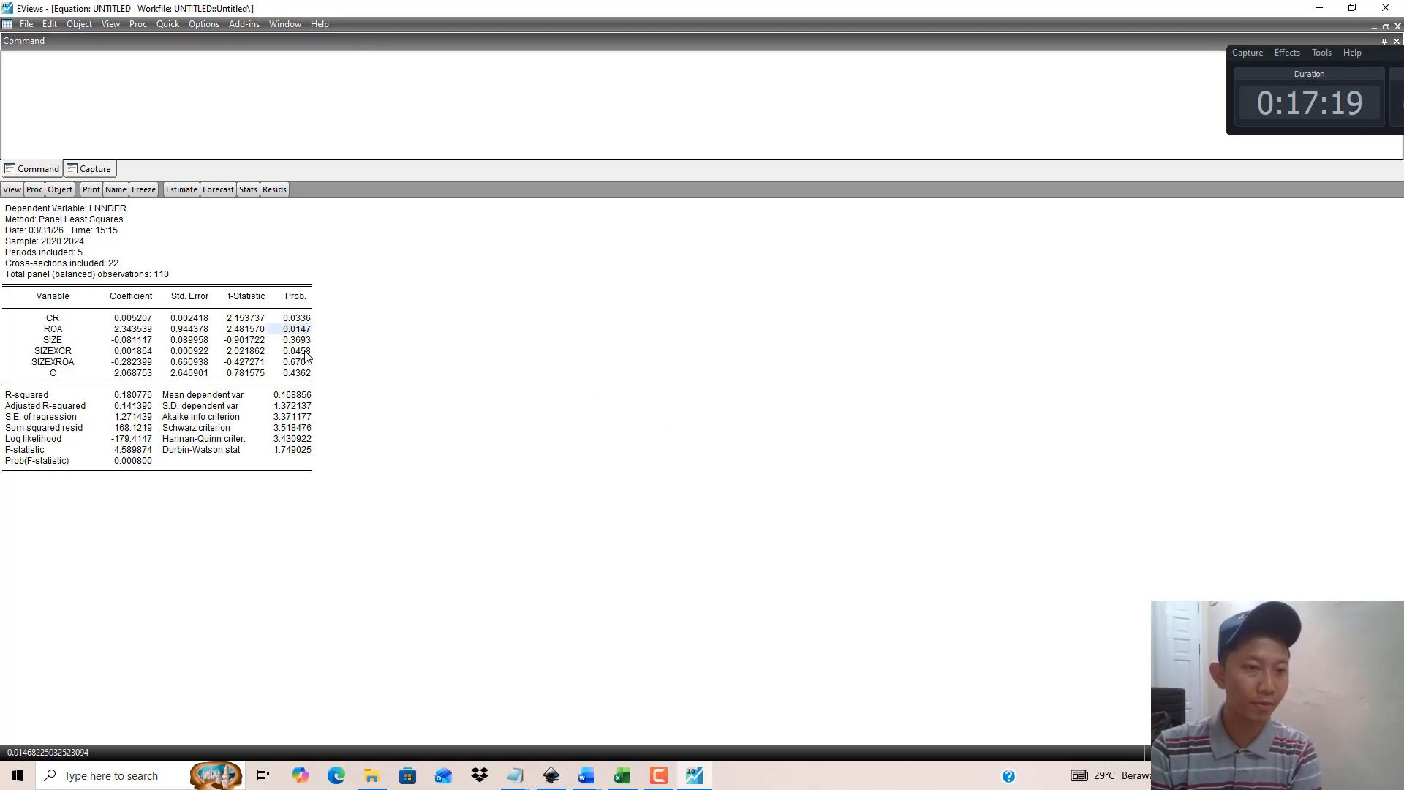
pyautogui.click(300, 329)
pyautogui.click(302, 351)
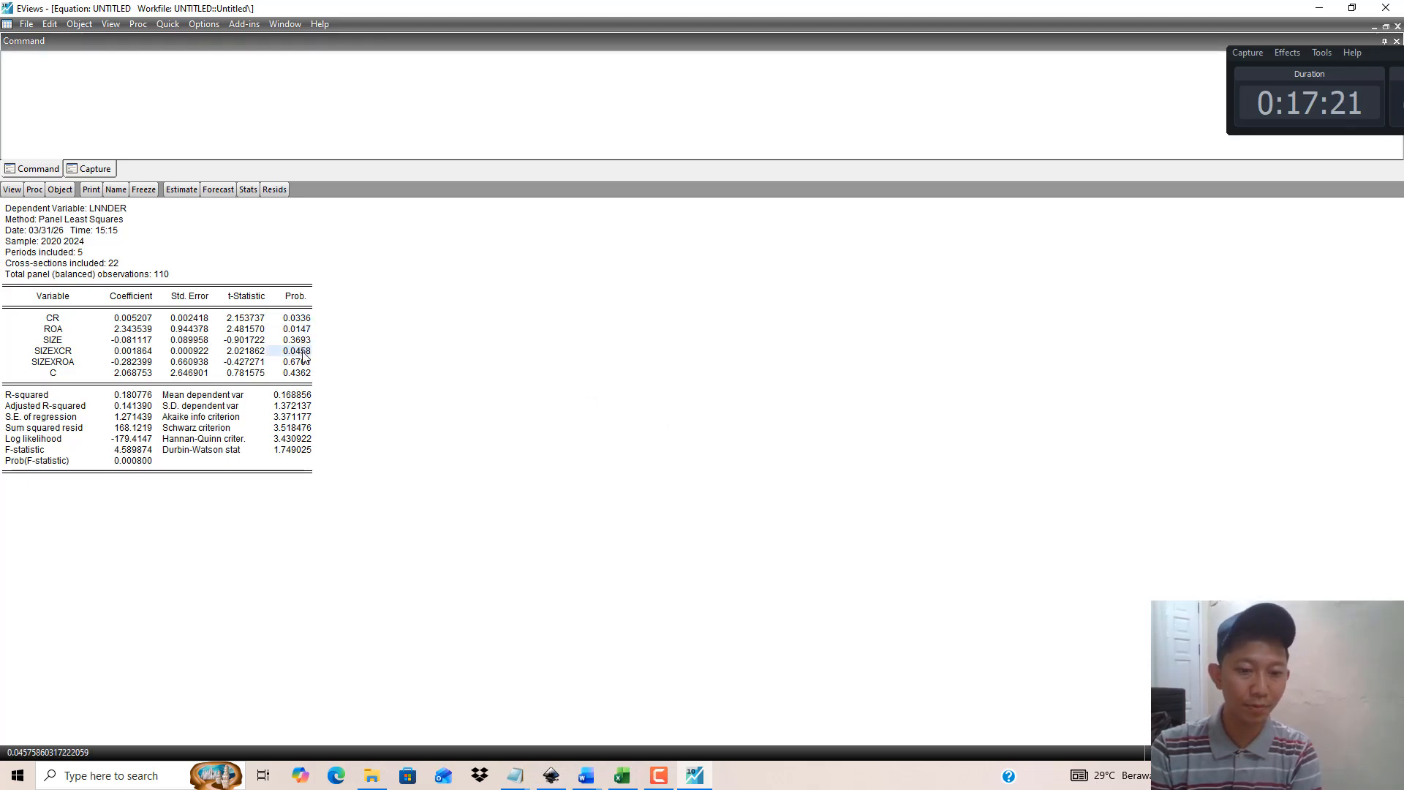
# Step: Switch to the Hasil Olah Data Eviews document in Word and compare Tabel 4.8's R-squared with the percentages in section 4.4.1
pyautogui.click(594, 778)
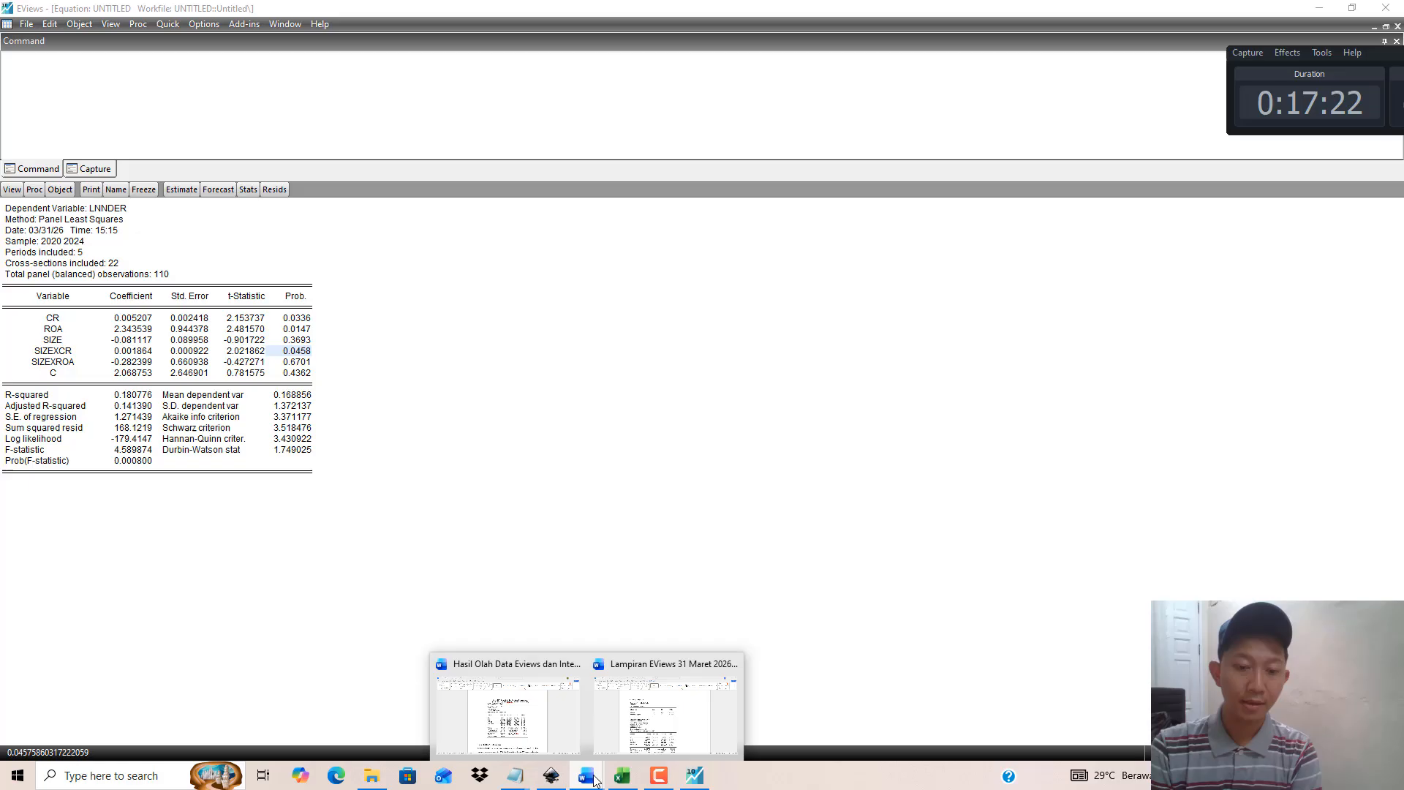
pyautogui.click(563, 729)
pyautogui.scroll(-5, 614, 293)
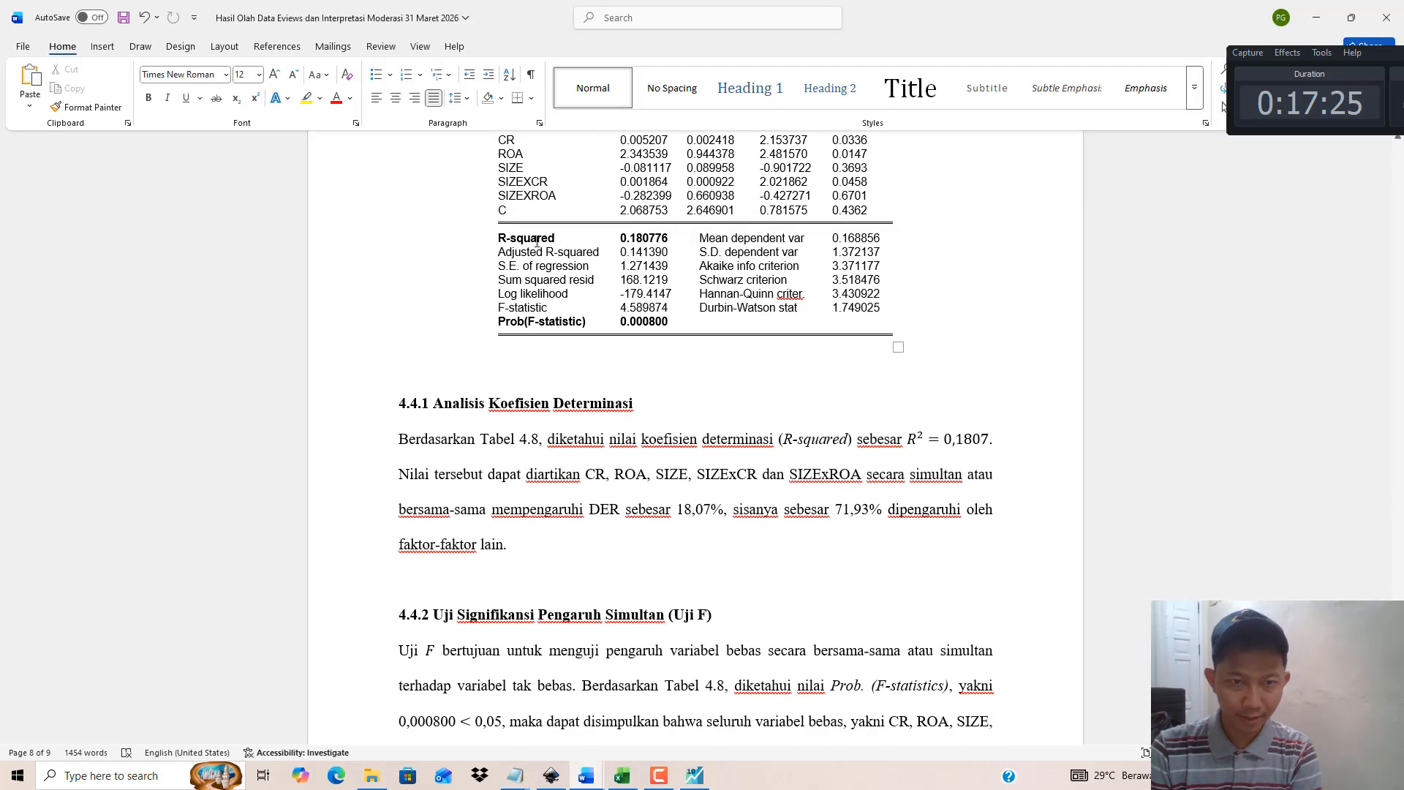
pyautogui.moveTo(549, 238); pyautogui.dragTo(662, 239)
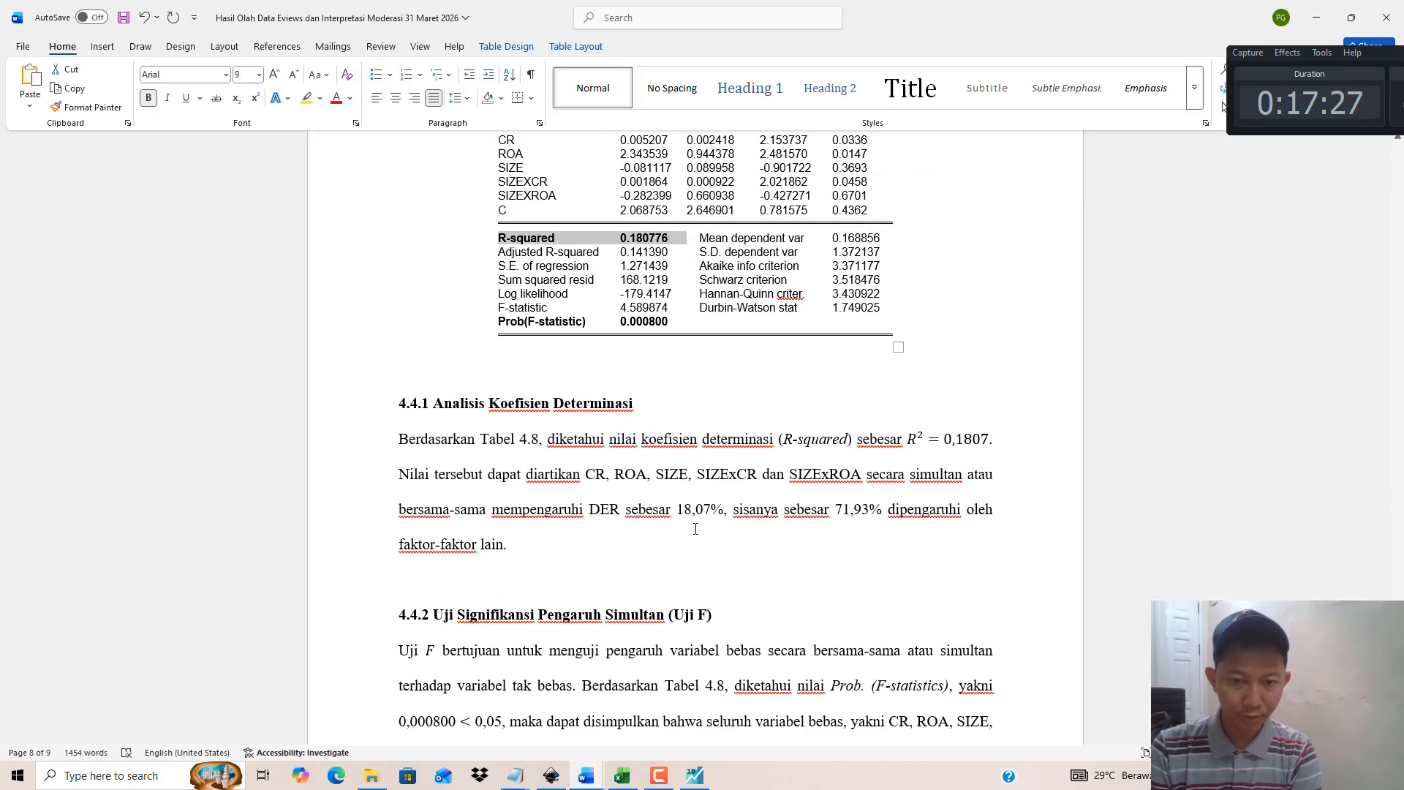
pyautogui.moveTo(678, 509); pyautogui.dragTo(869, 509)
# Step: Check Prob(F-statistic) in Tabel 4.8 against the Uji F paragraph in section 4.4.2 and read the regression equation in section 4.4.3
pyautogui.moveTo(571, 325); pyautogui.dragTo(651, 327)
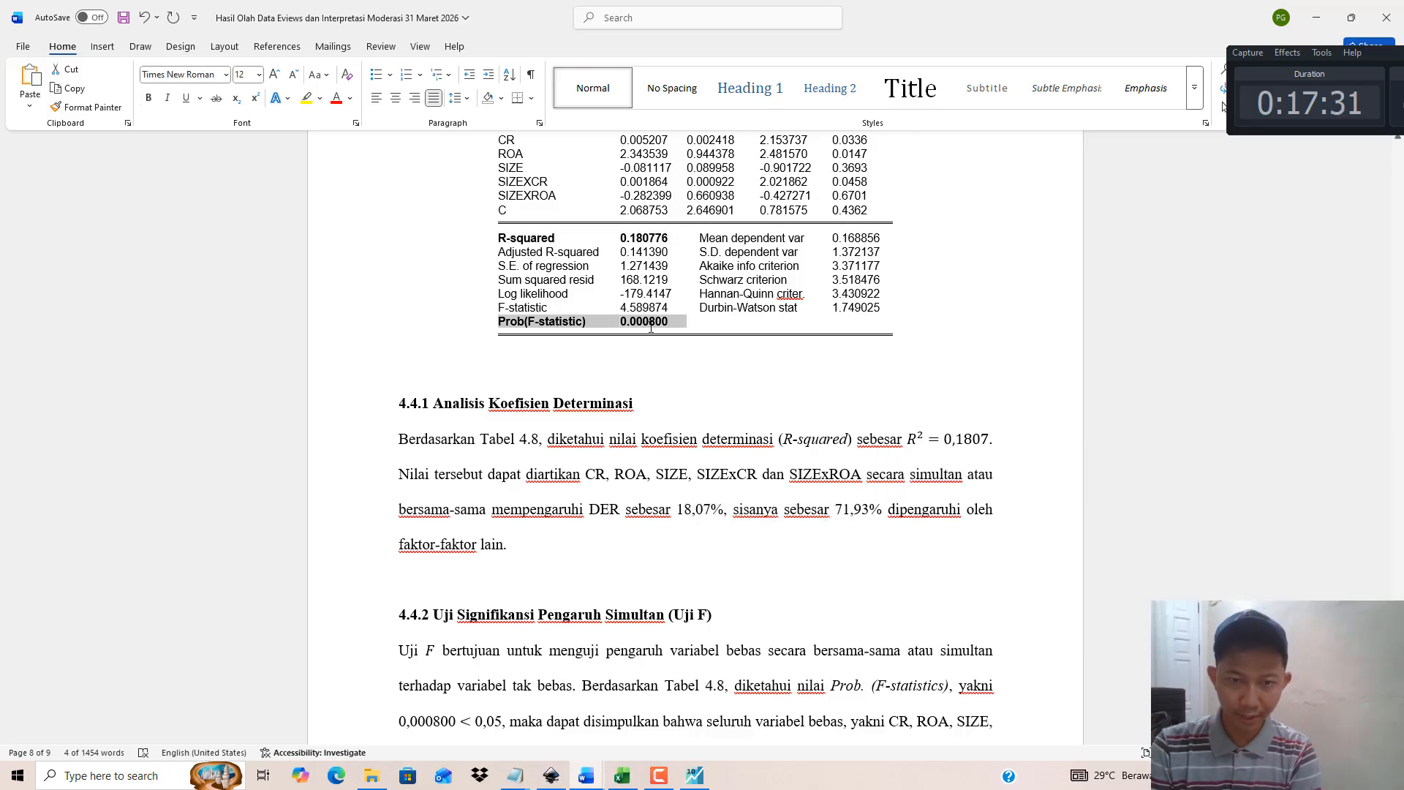
pyautogui.scroll(-3, 658, 327)
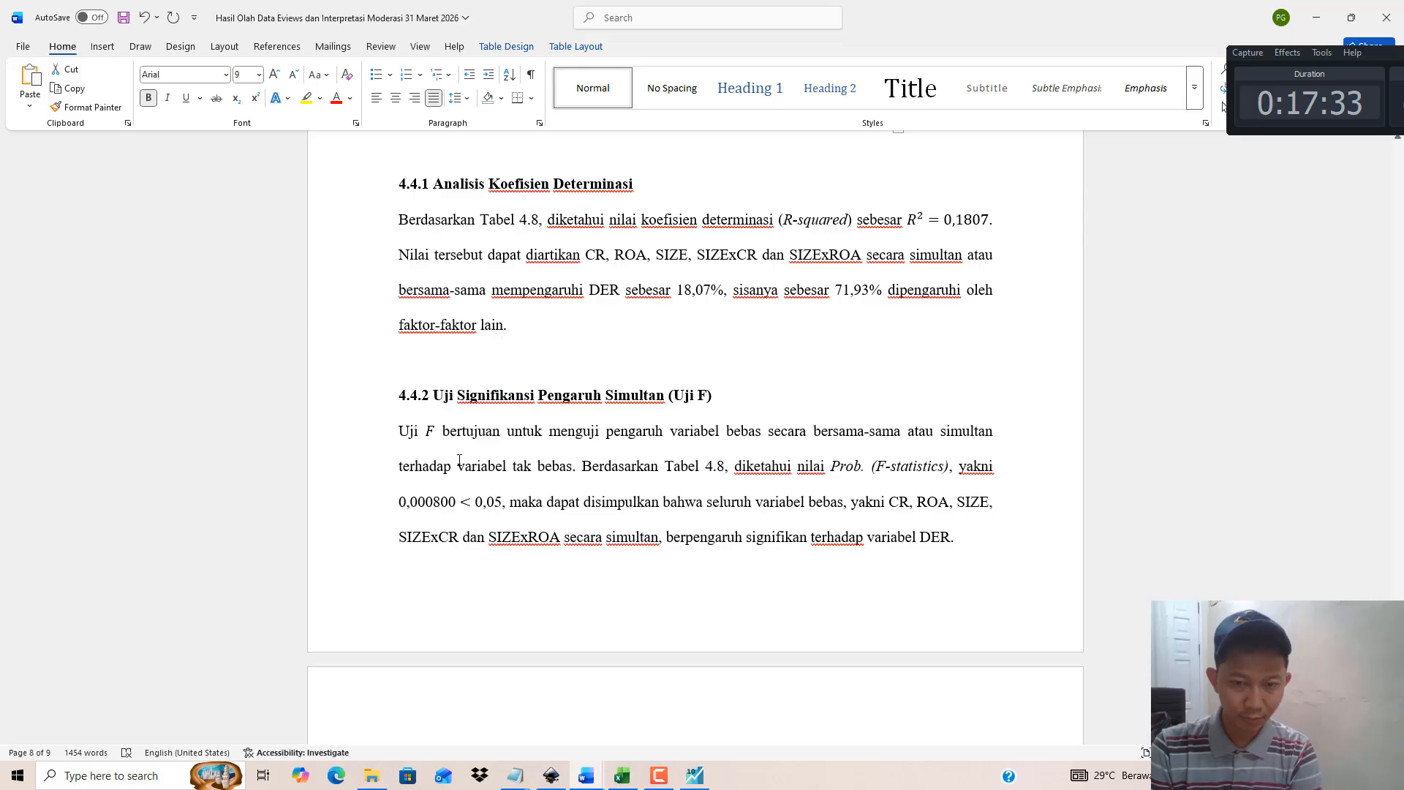
pyautogui.moveTo(443, 431); pyautogui.dragTo(960, 541)
pyautogui.scroll(-1, 727, 457)
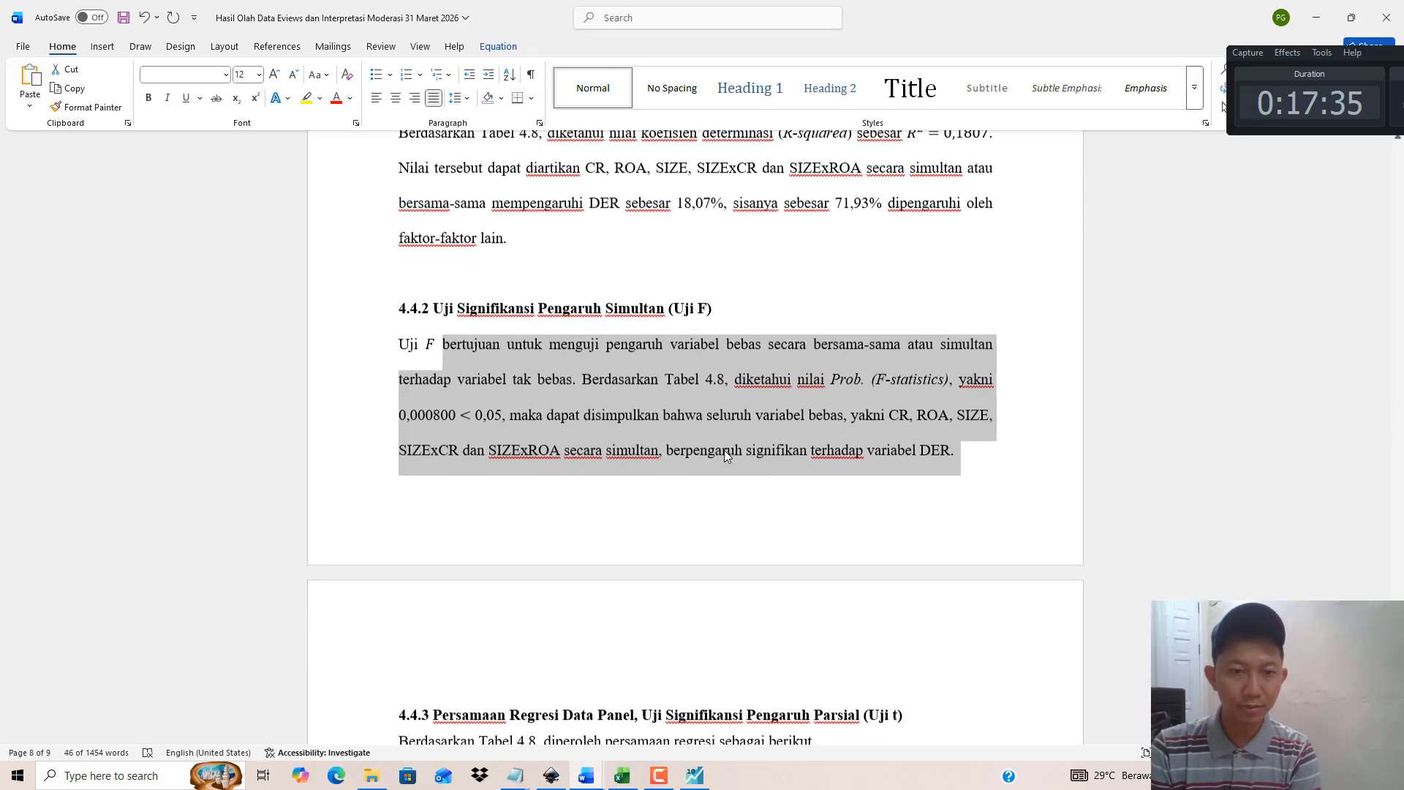
pyautogui.scroll(-7, 728, 457)
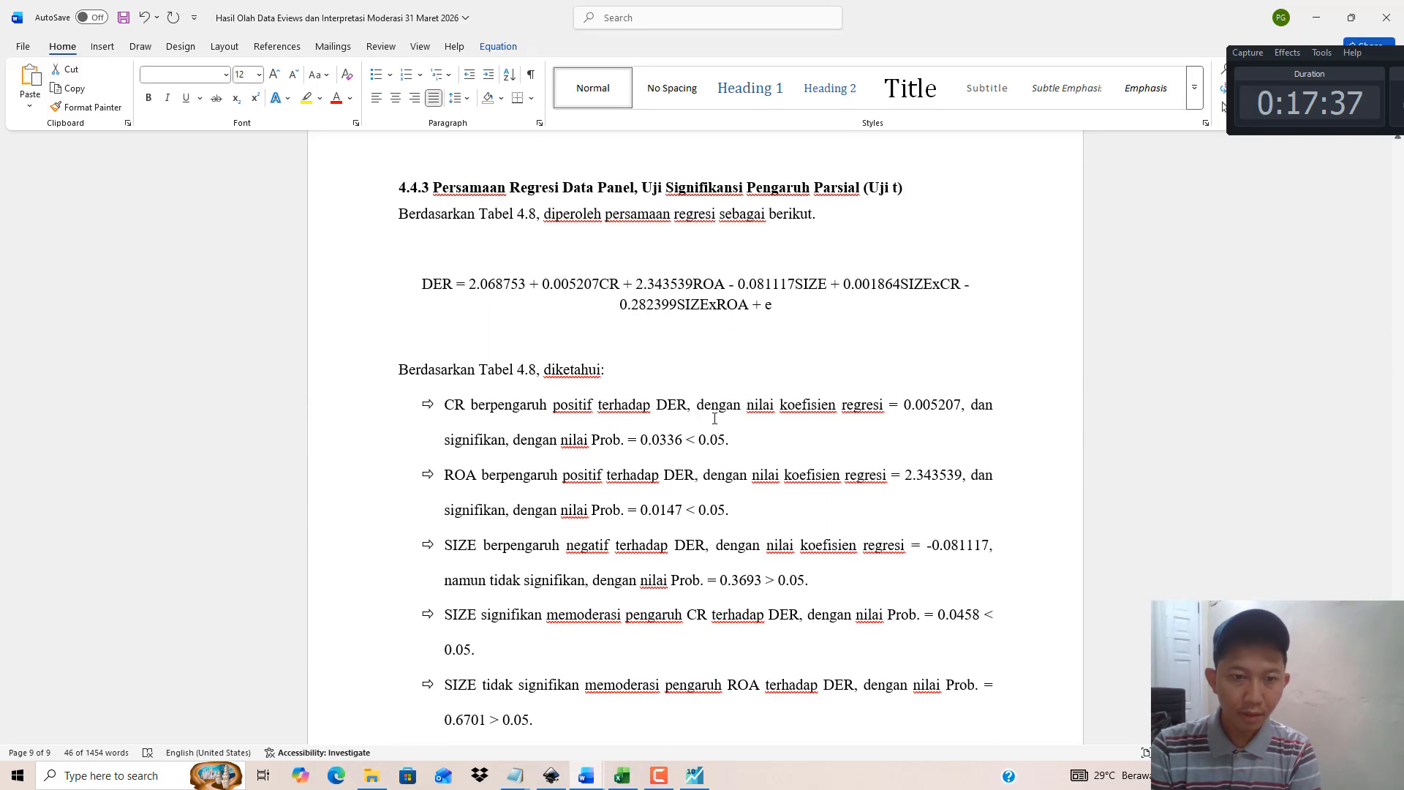
# Step: Highlight the Prob. values of CR and ROA in Tabel 4.8 in yellow and review both values
pyautogui.scroll(13, 714, 419)
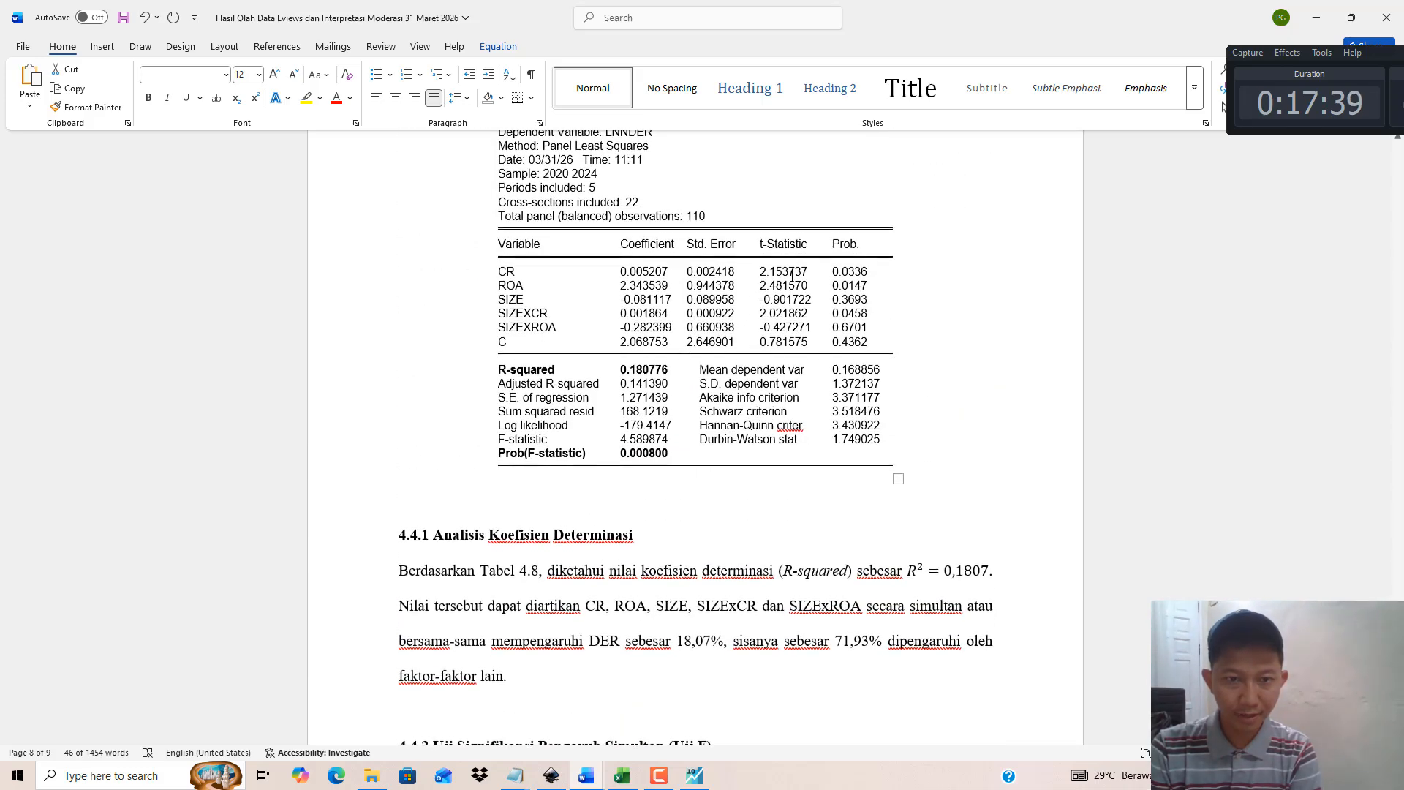
pyautogui.moveTo(832, 271); pyautogui.dragTo(868, 271)
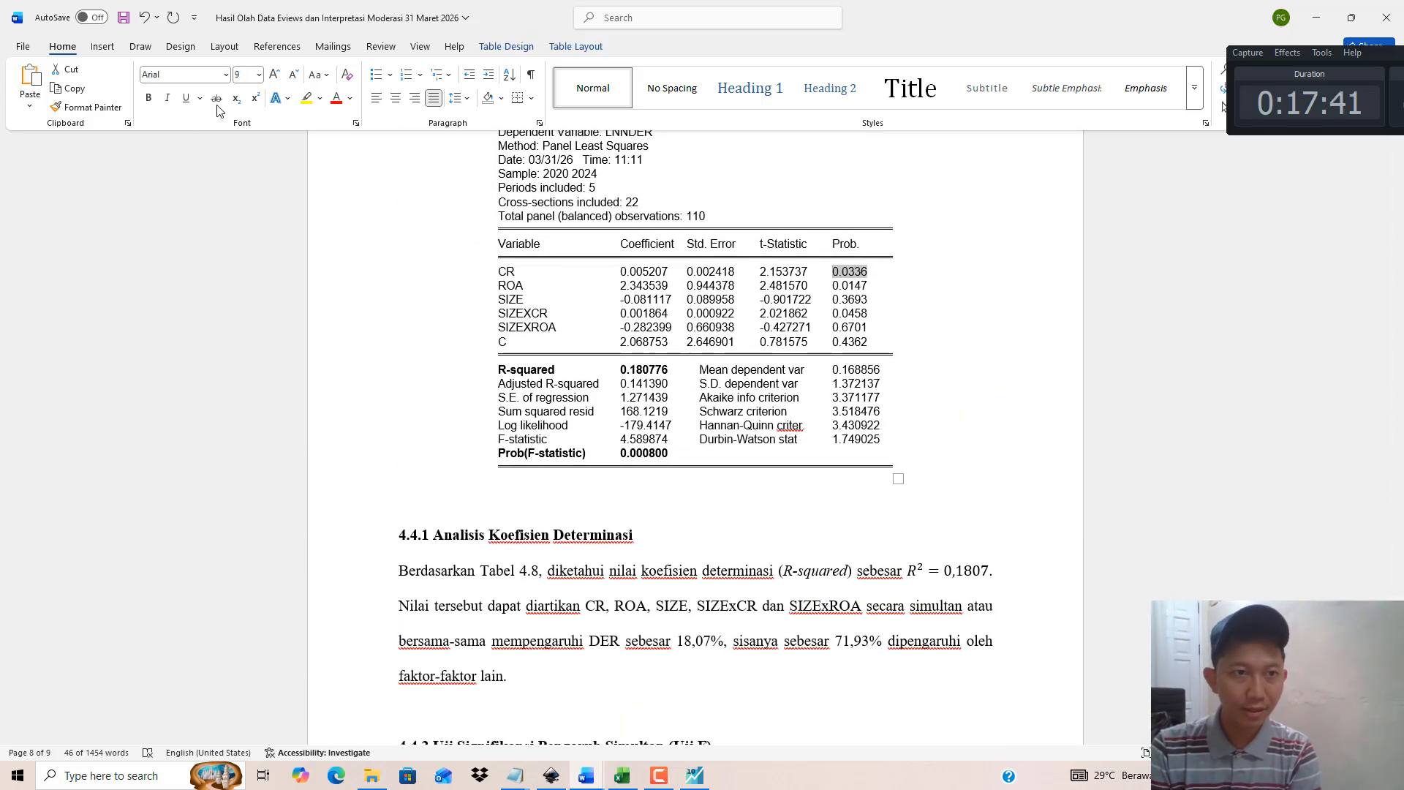
pyautogui.click(305, 100)
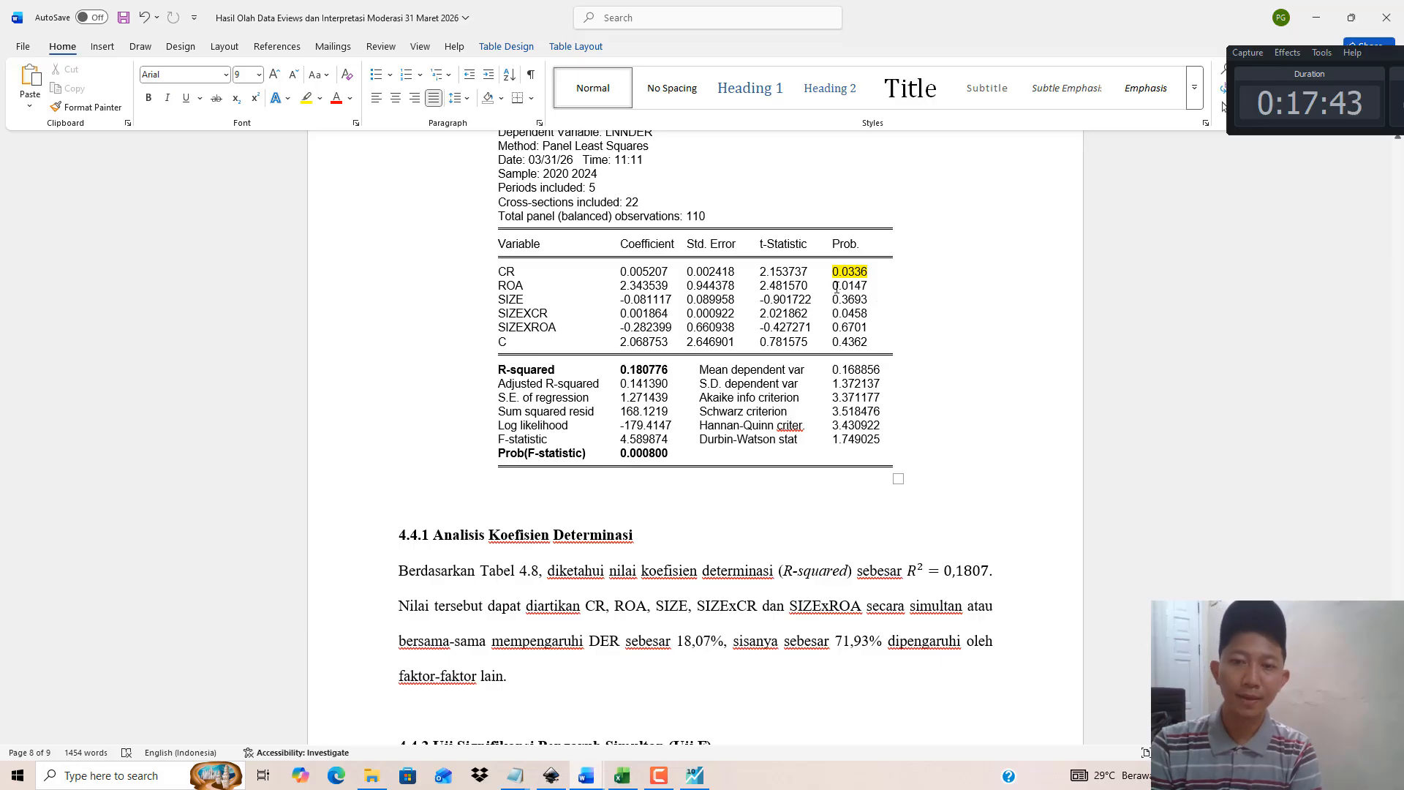
pyautogui.moveTo(834, 284); pyautogui.dragTo(876, 286)
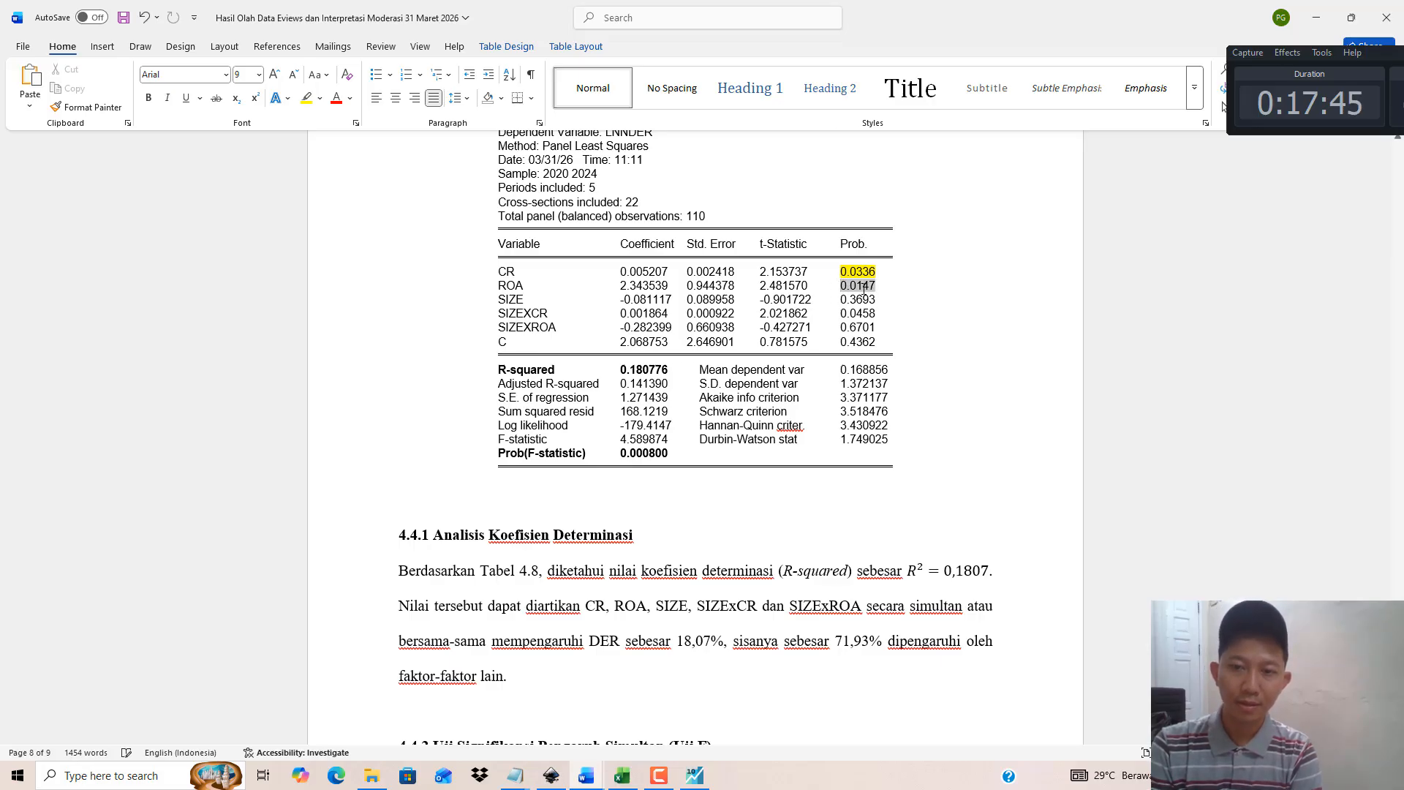
pyautogui.click(305, 99)
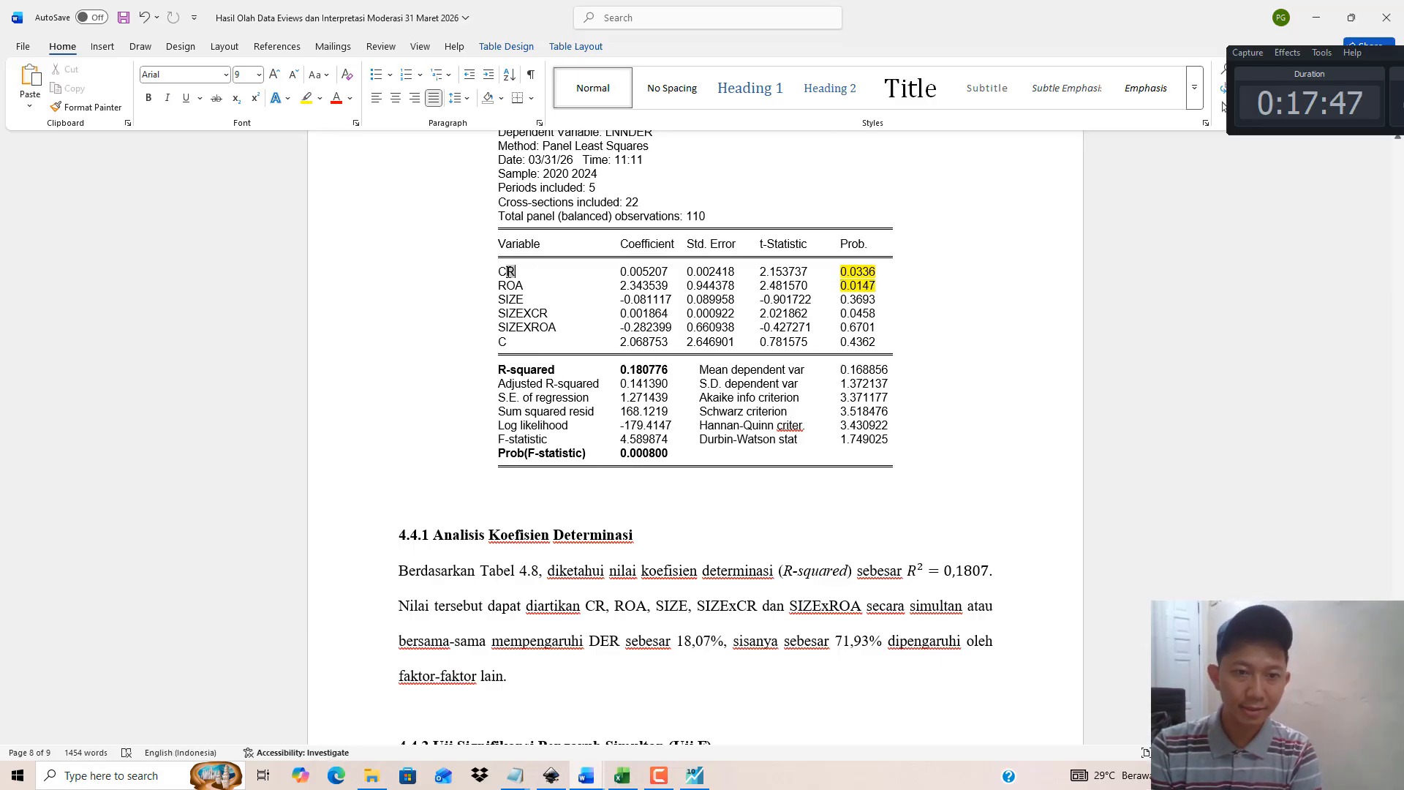
pyautogui.moveTo(524, 285); pyautogui.dragTo(509, 284)
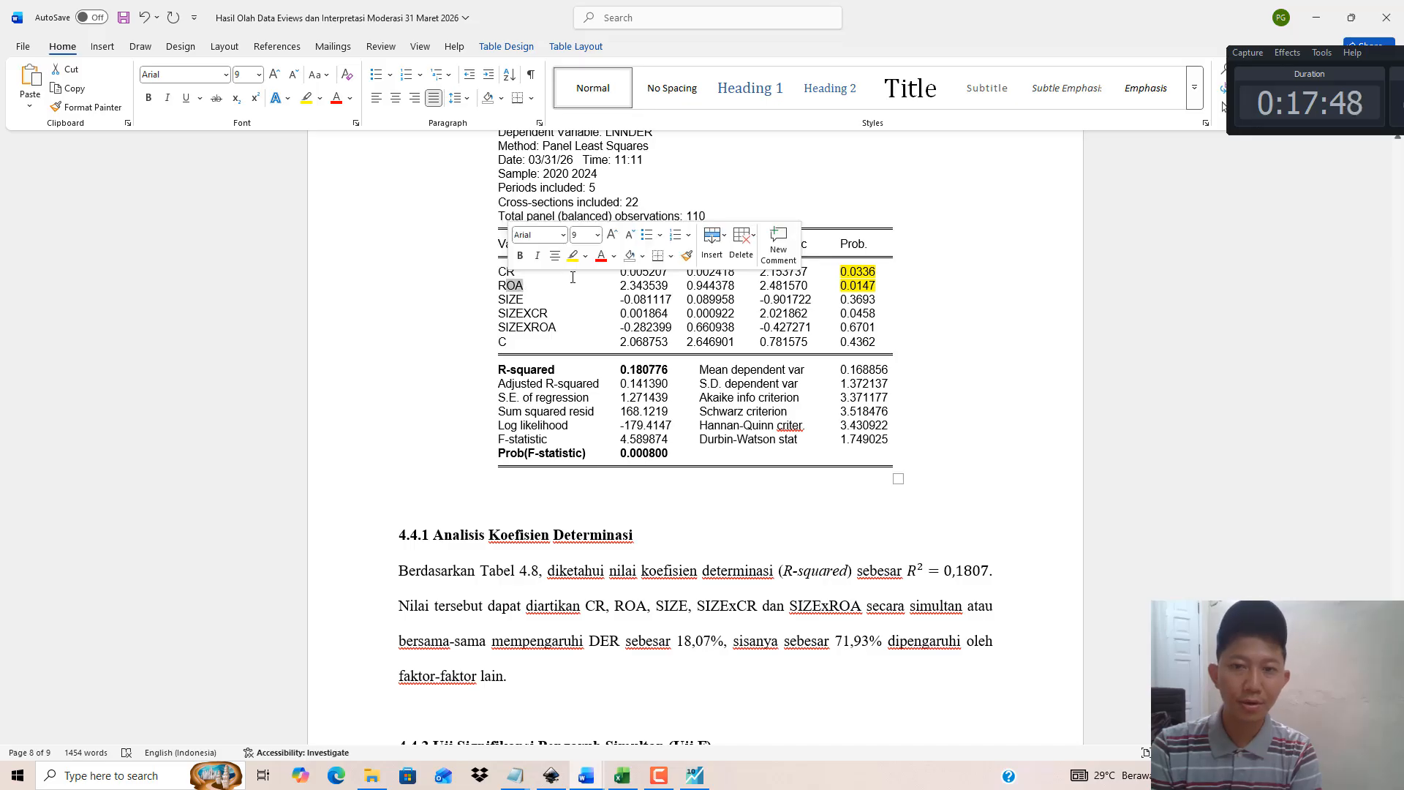
pyautogui.click(847, 271)
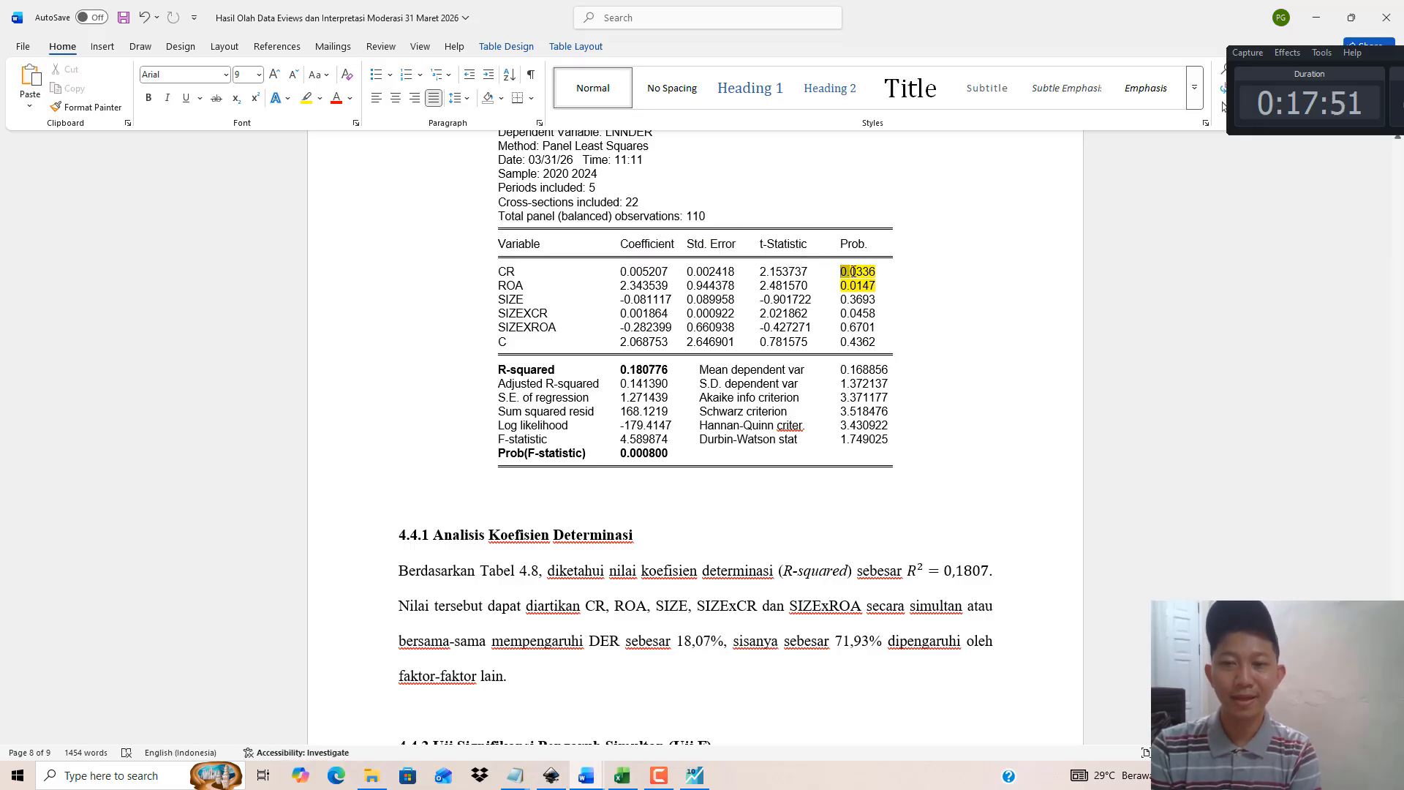
pyautogui.moveTo(853, 271); pyautogui.dragTo(876, 272)
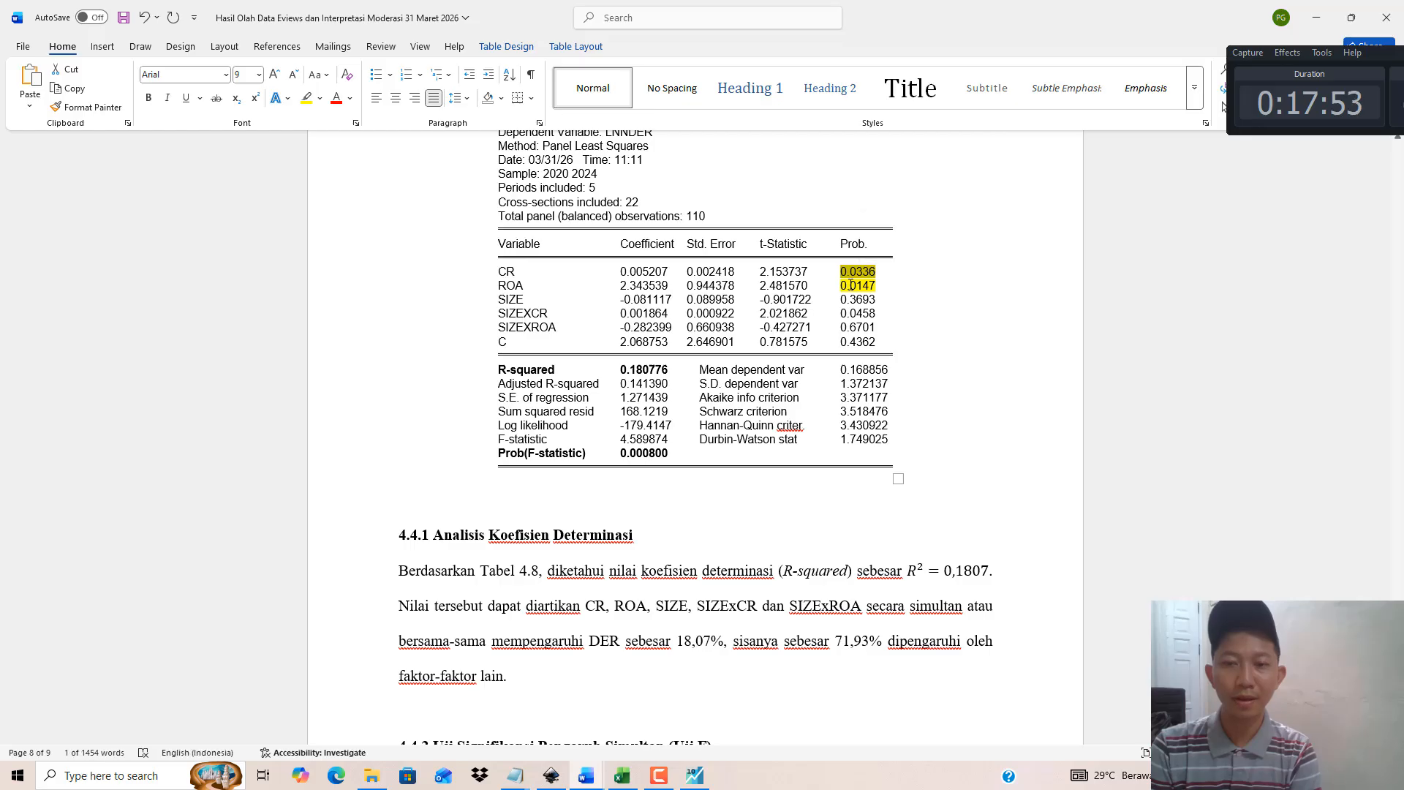
pyautogui.click(852, 286)
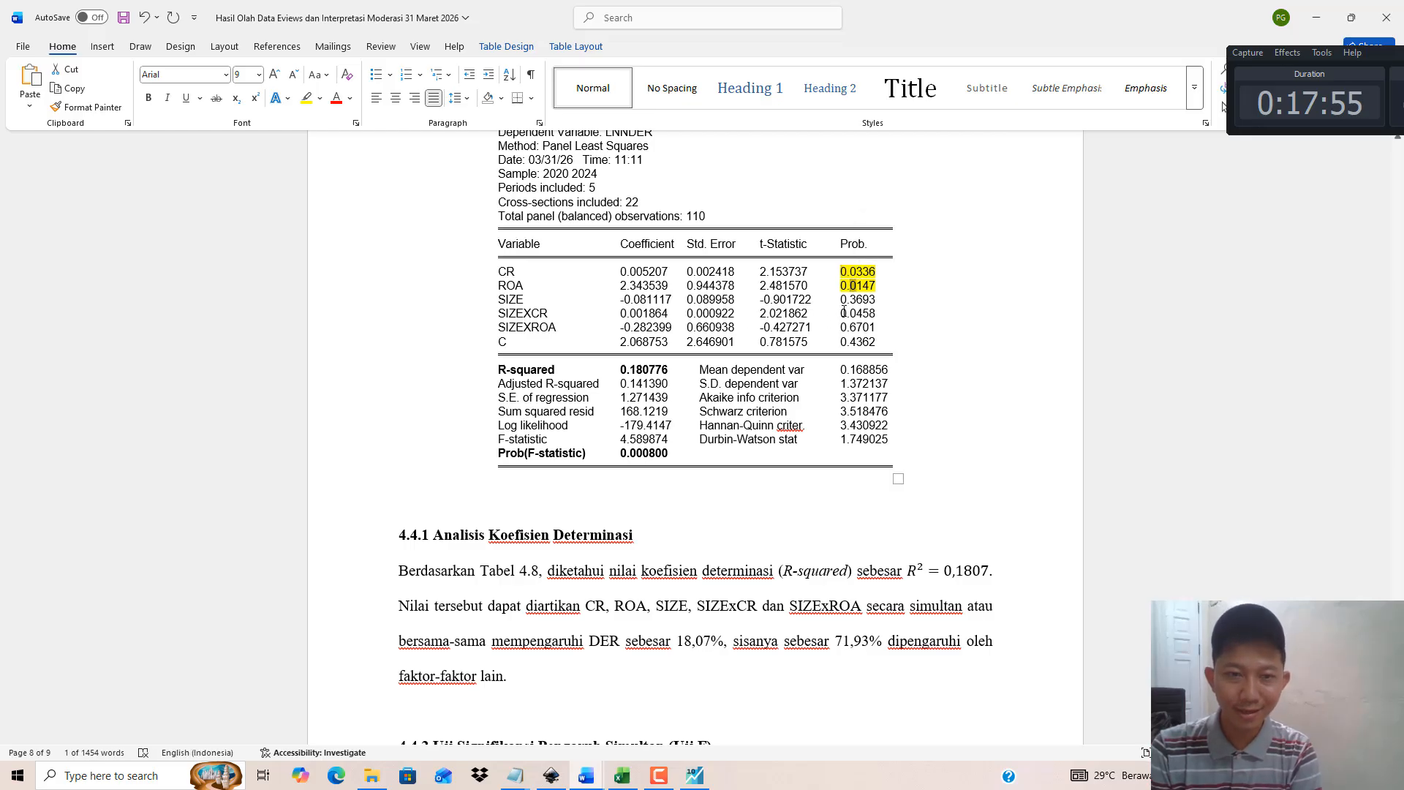
# Step: Highlight the Prob. value and the variable name of SIZEXCR in Tabel 4.8 in yellow
pyautogui.moveTo(859, 310); pyautogui.dragTo(876, 313)
pyautogui.click(307, 100)
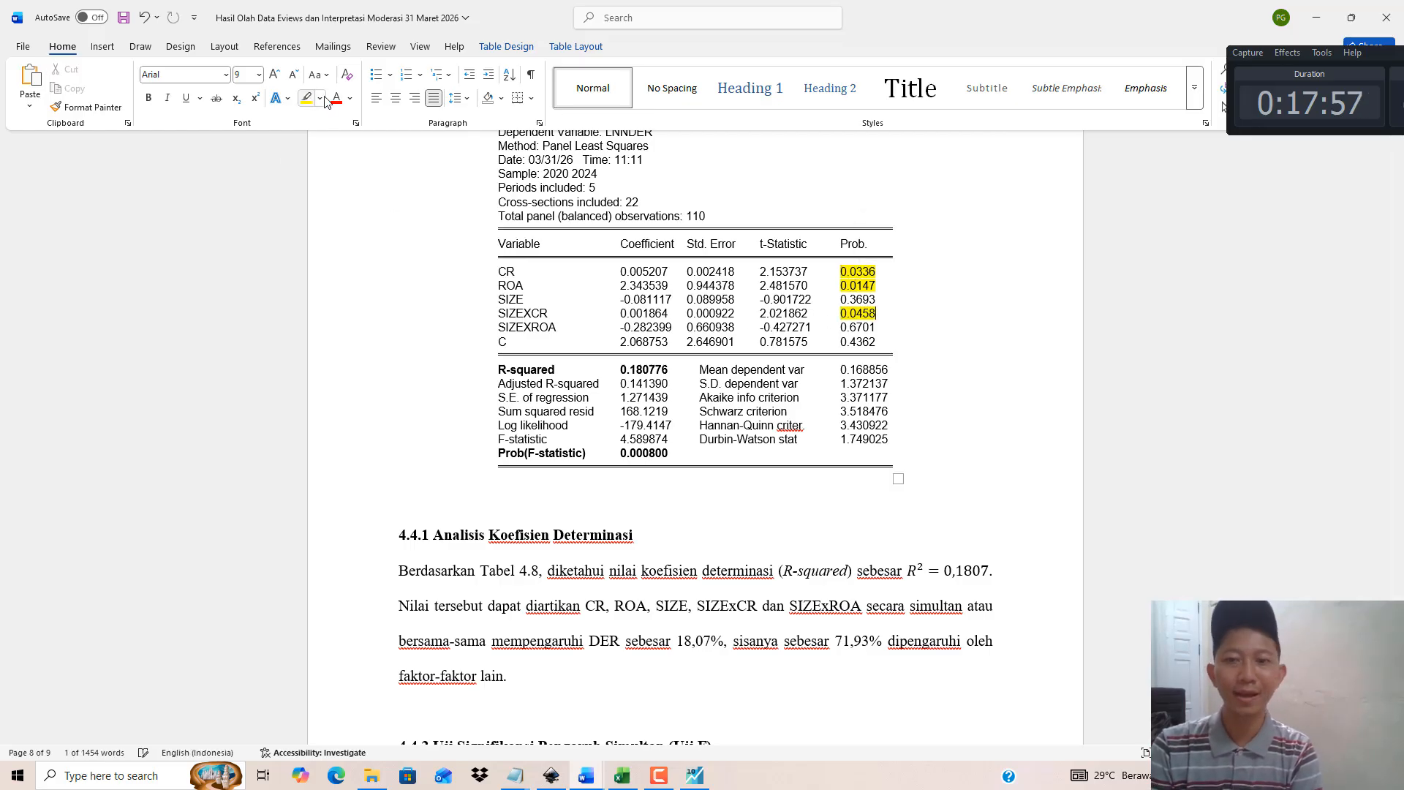
pyautogui.moveTo(557, 313); pyautogui.dragTo(497, 313)
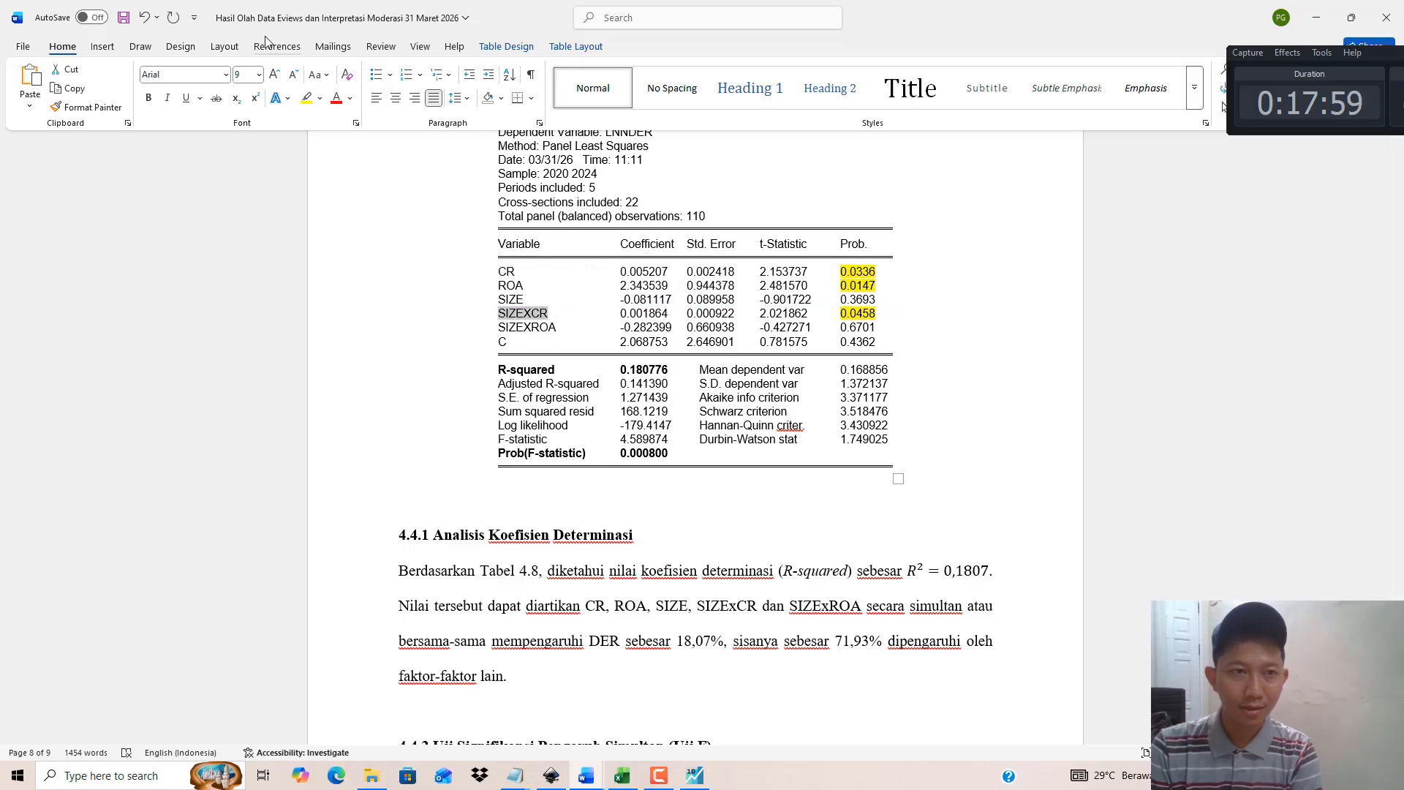
pyautogui.click(307, 100)
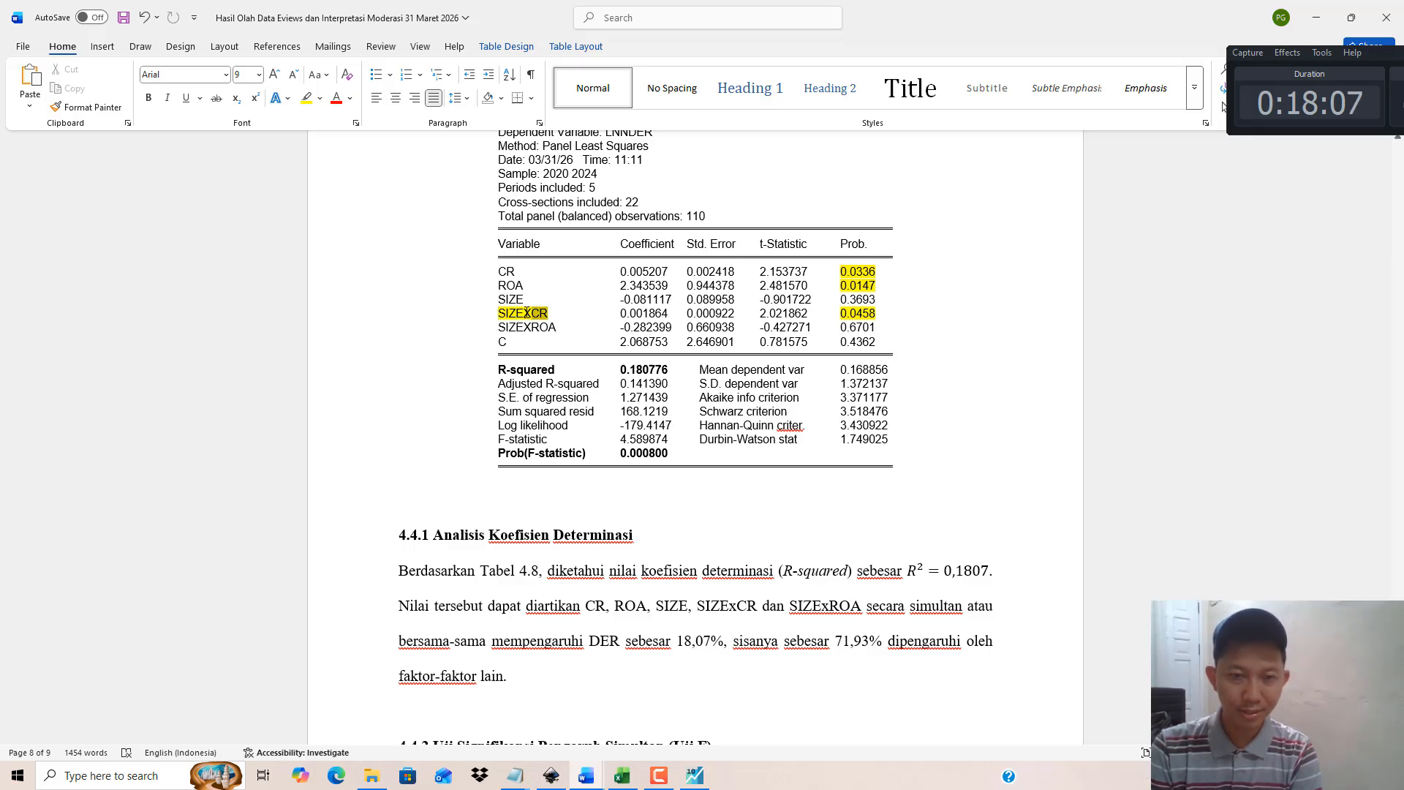
pyautogui.moveTo(523, 313); pyautogui.dragTo(548, 313)
pyautogui.moveTo(877, 314); pyautogui.dragTo(843, 313)
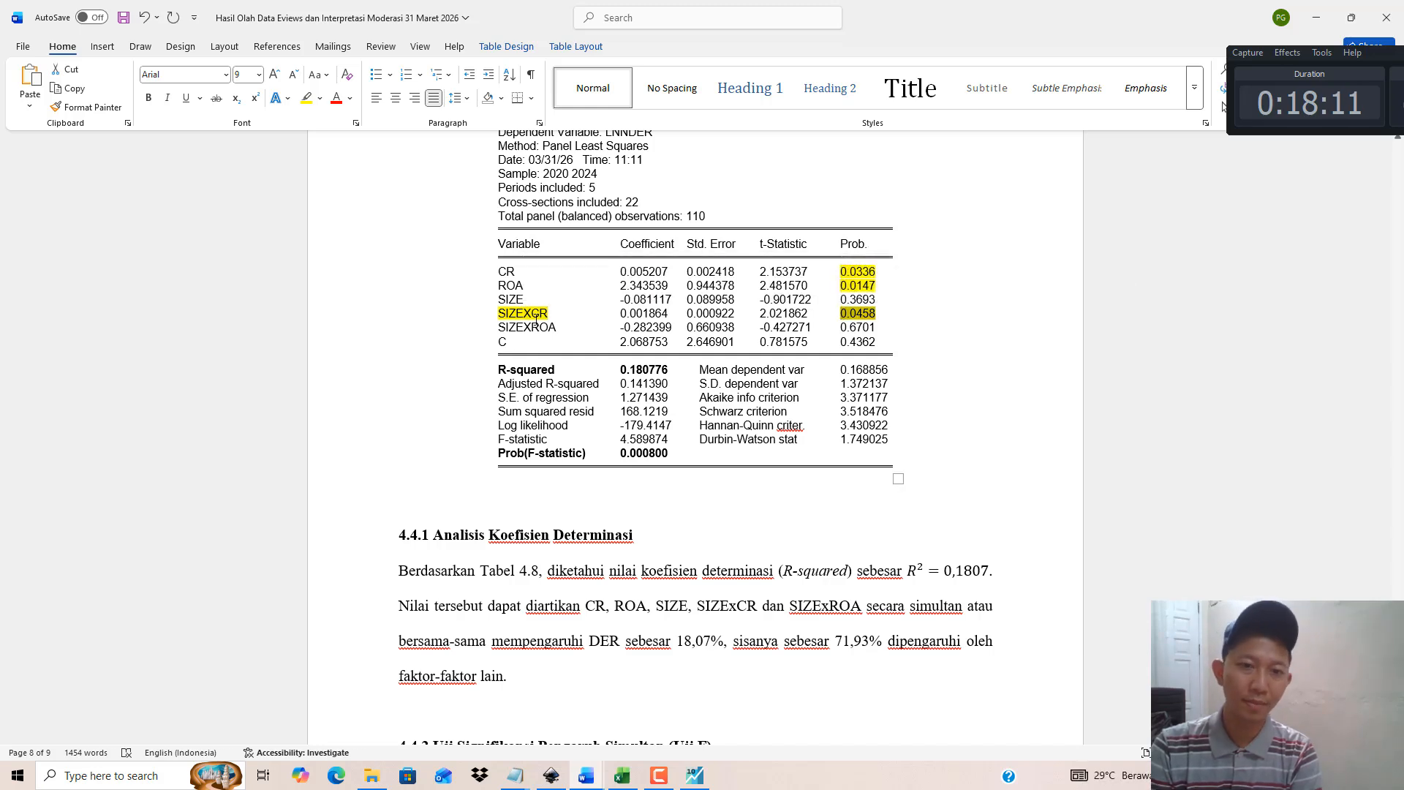
# Step: Highlight the variable name and the Prob. value of SIZEXROA in Tabel 4.8 in turquoise
pyautogui.moveTo(557, 330); pyautogui.dragTo(498, 328)
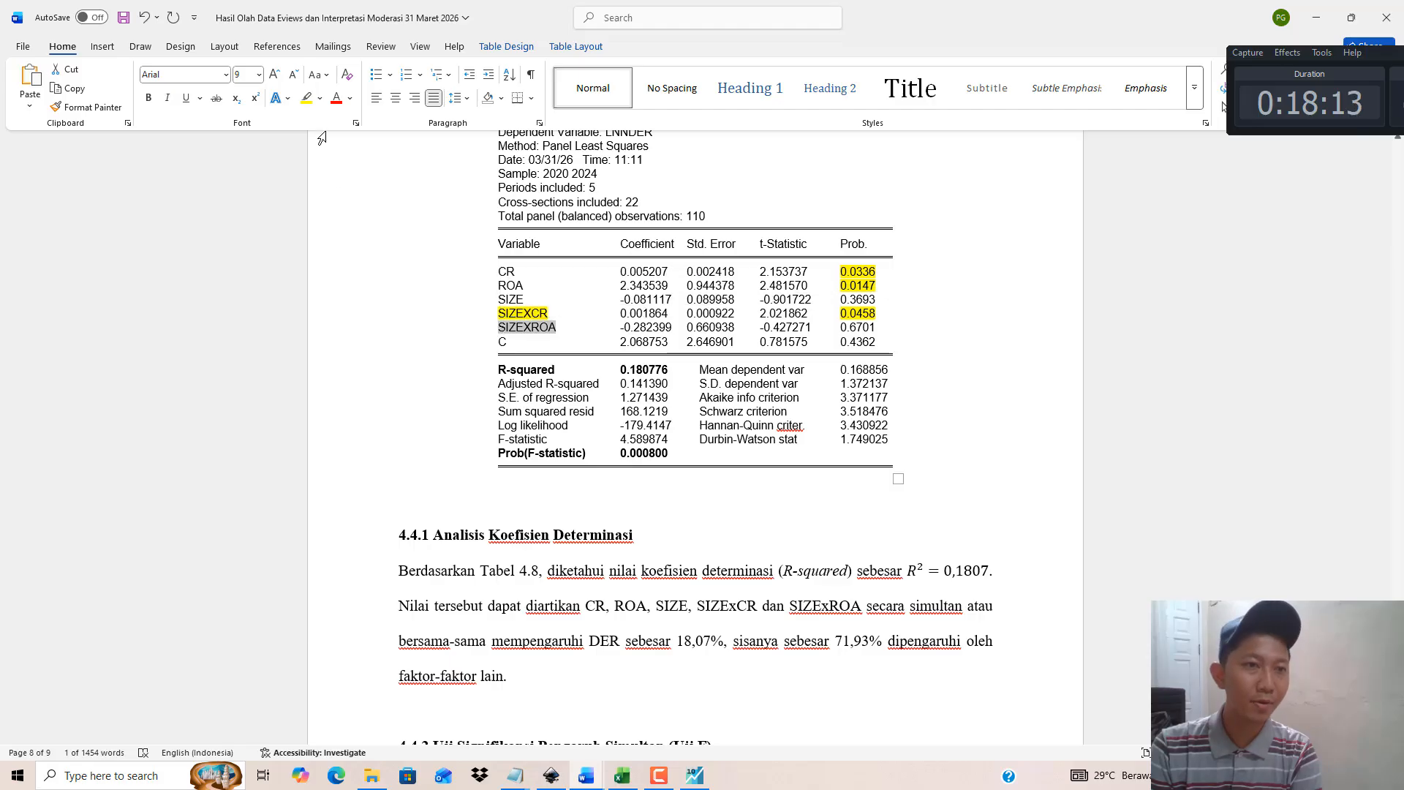
pyautogui.click(320, 100)
pyautogui.click(352, 152)
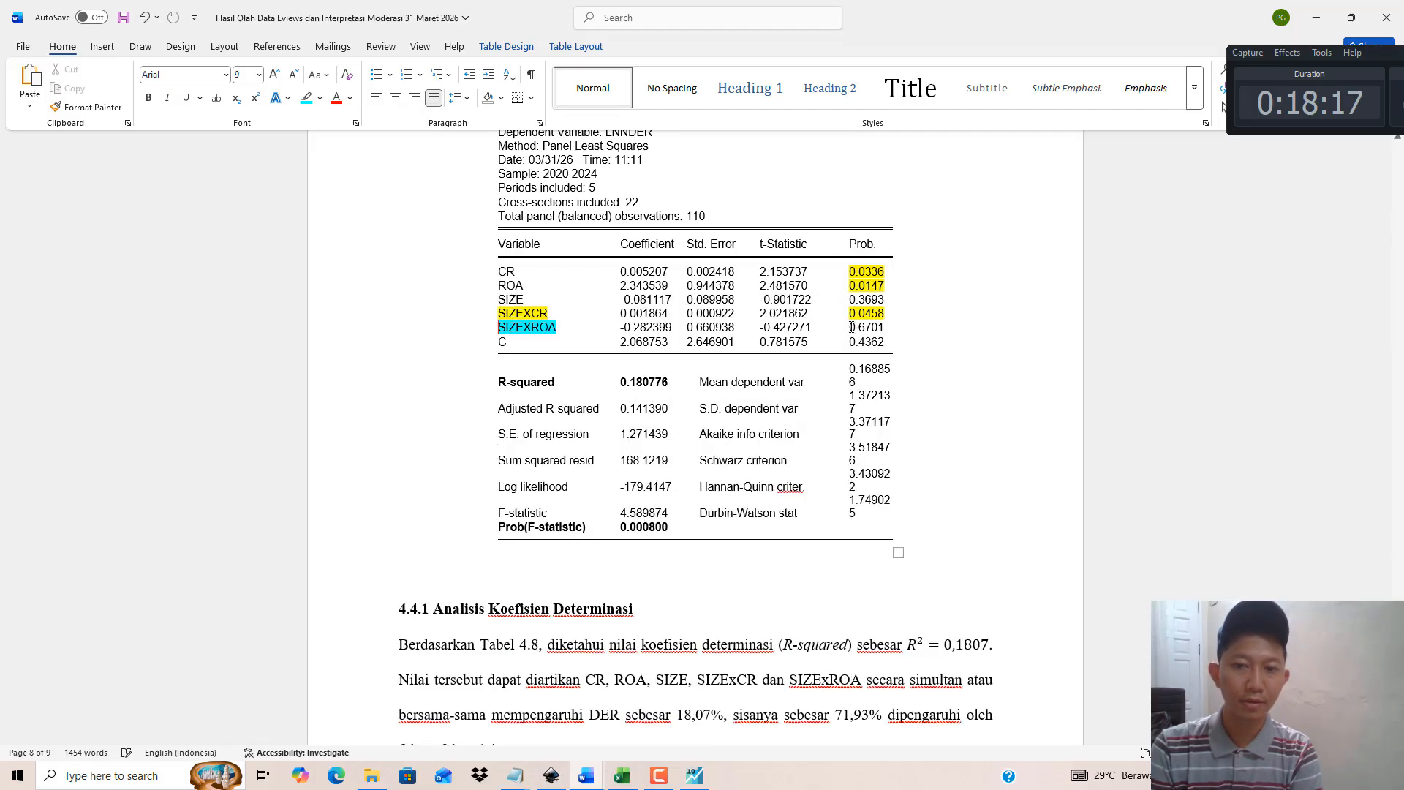
pyautogui.moveTo(841, 328); pyautogui.dragTo(876, 329)
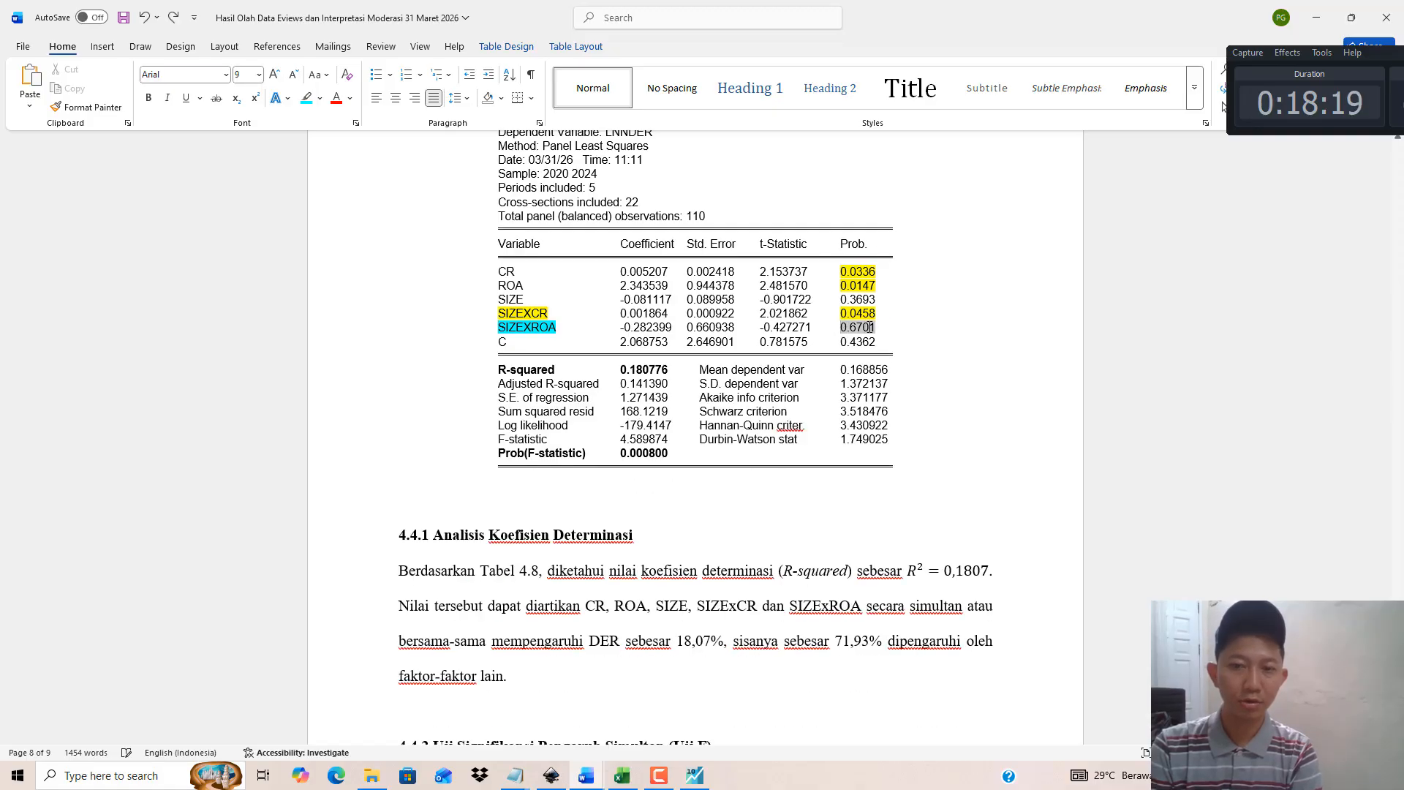
pyautogui.click(306, 101)
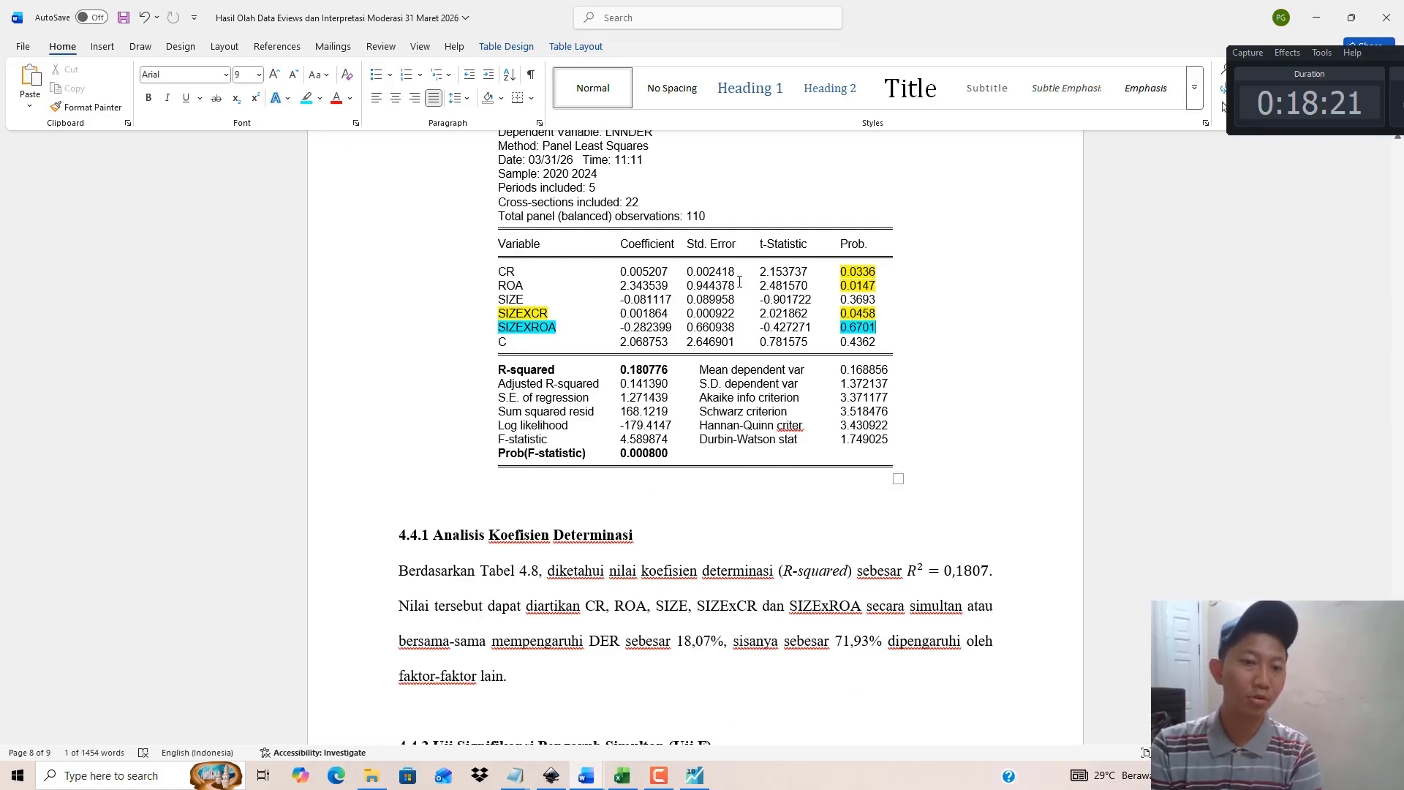
pyautogui.click(605, 319)
# Step: Read the partial-effect interpretations in section 4.4.3, focusing on the statement about SIZE moderating ROA's effect on DER
pyautogui.scroll(-10, 606, 319)
pyautogui.scroll(-3, 605, 319)
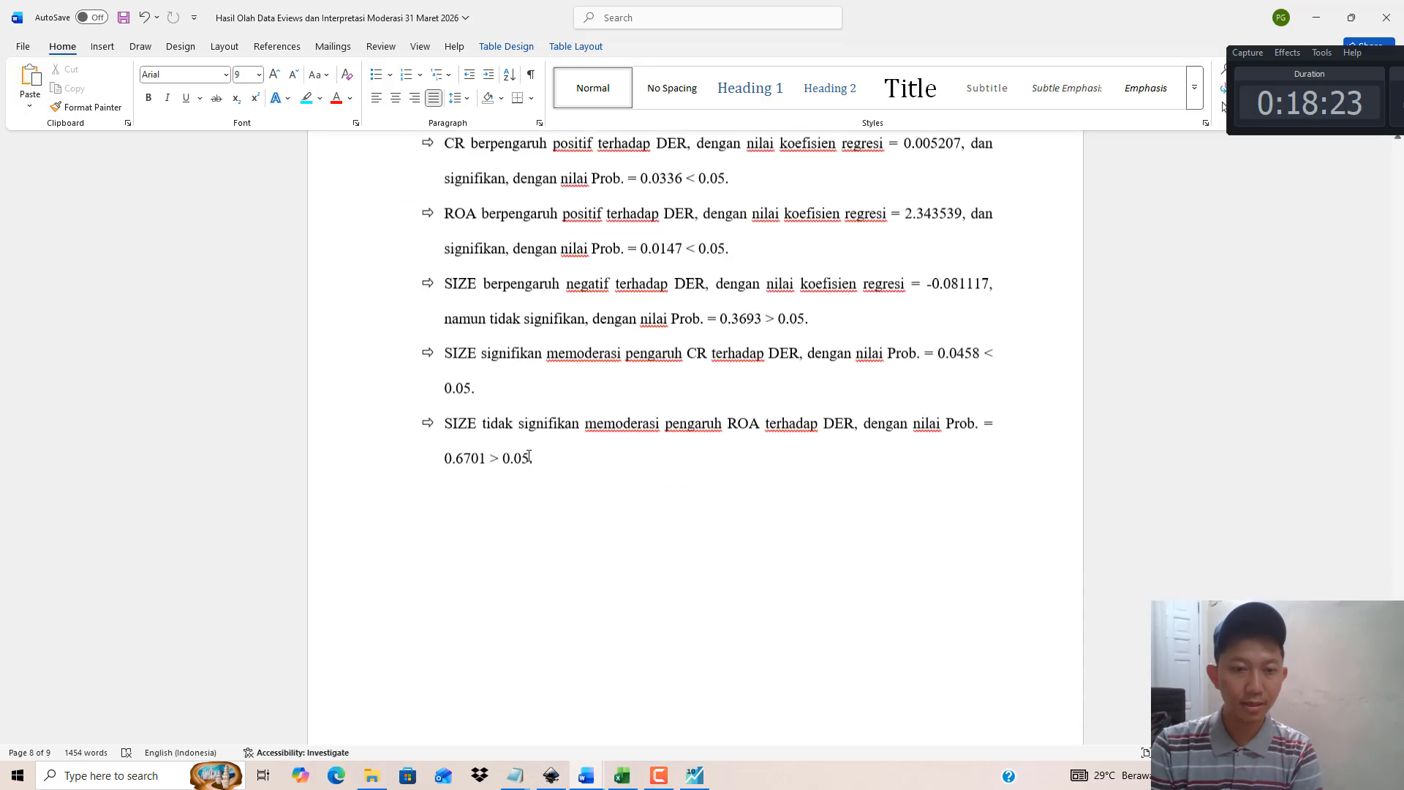
pyautogui.moveTo(482, 422); pyautogui.dragTo(619, 463)
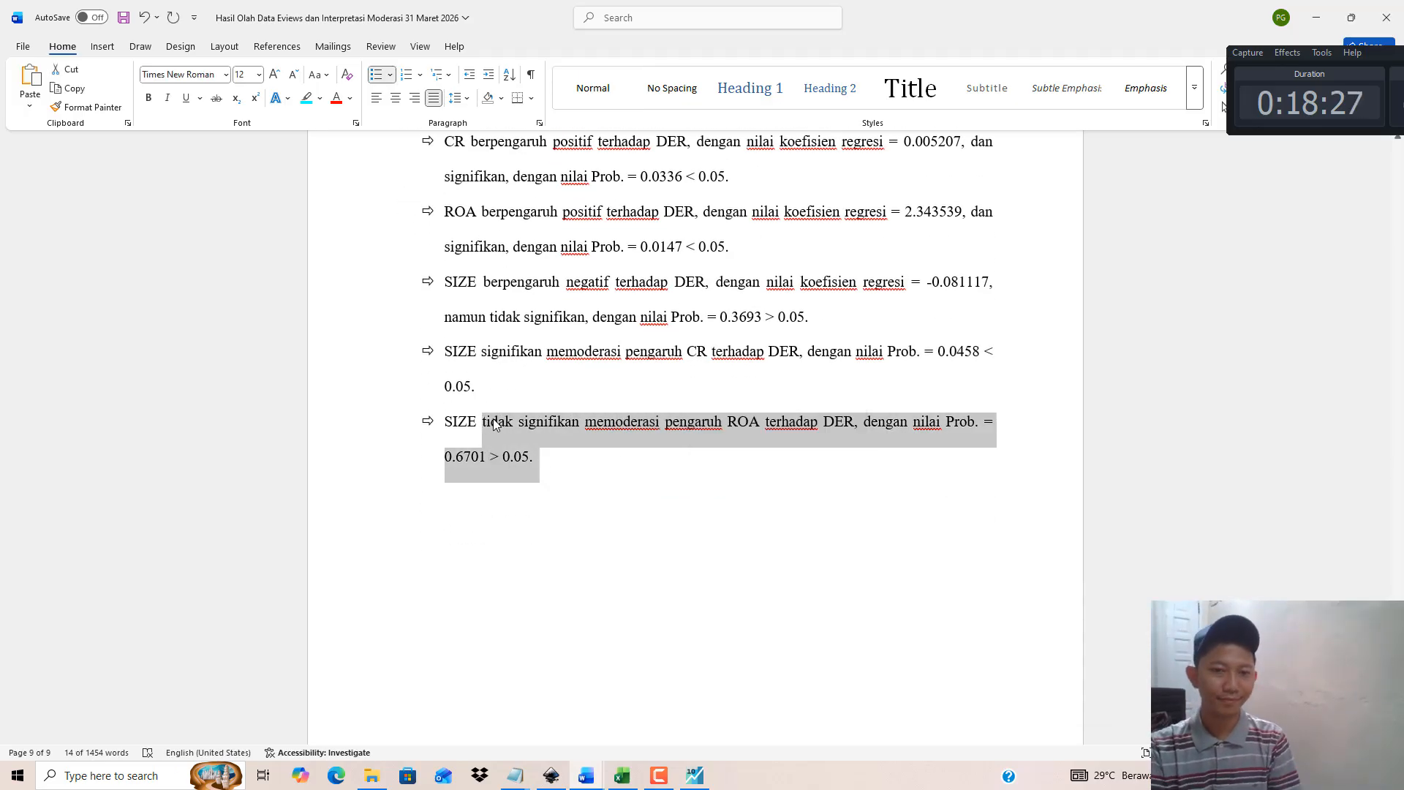
pyautogui.scroll(-1, 495, 424)
pyautogui.scroll(10, 512, 429)
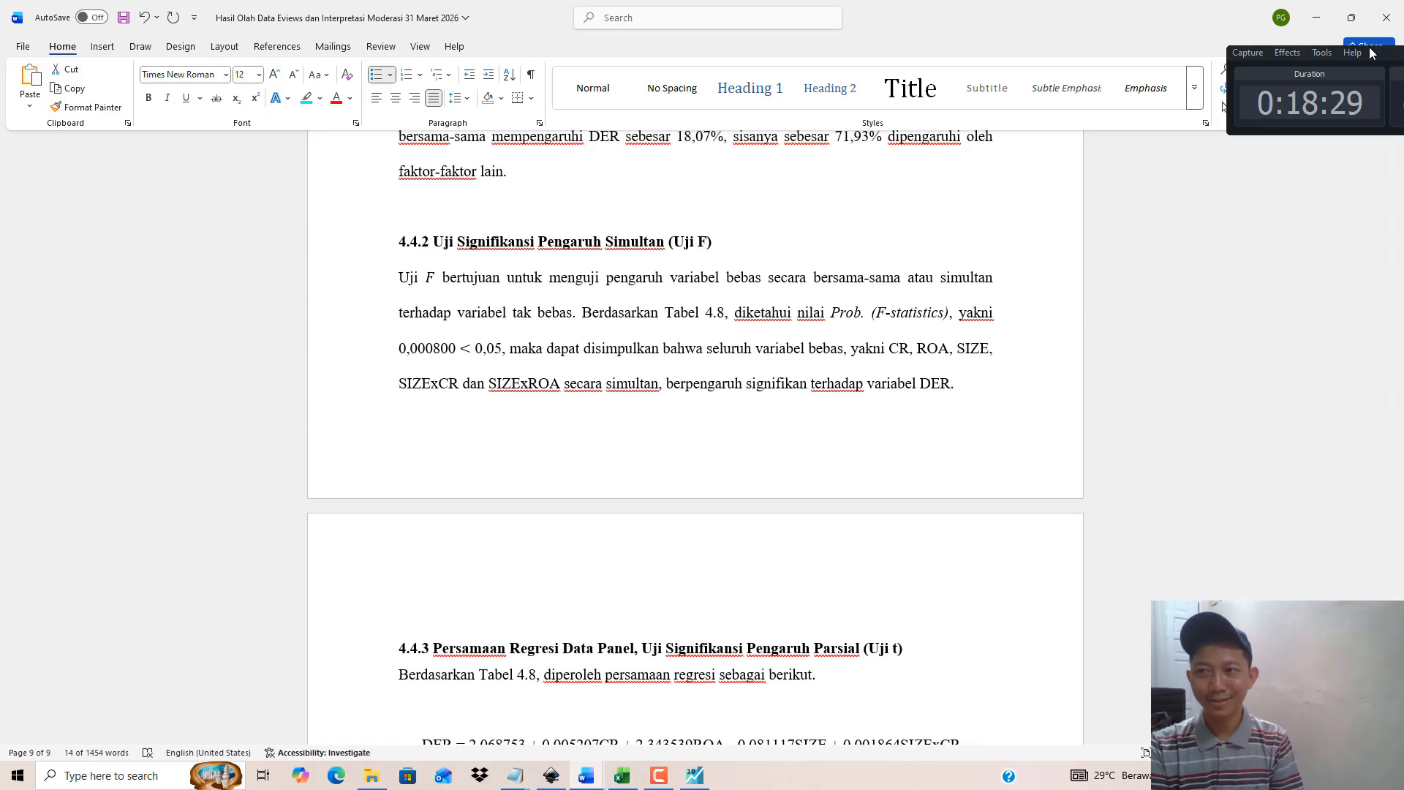
pyautogui.click(1372, 53)
pyautogui.scroll(3, 523, 282)
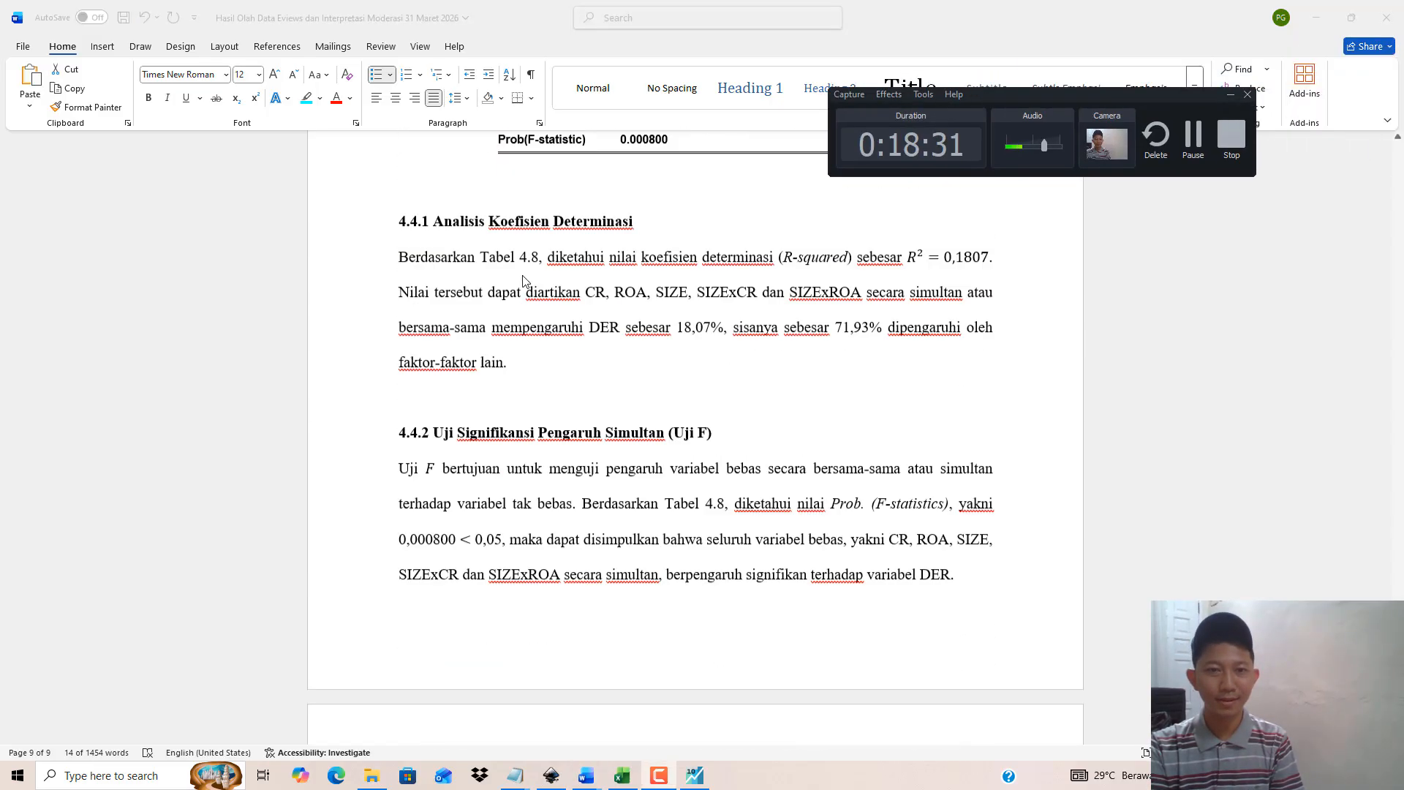